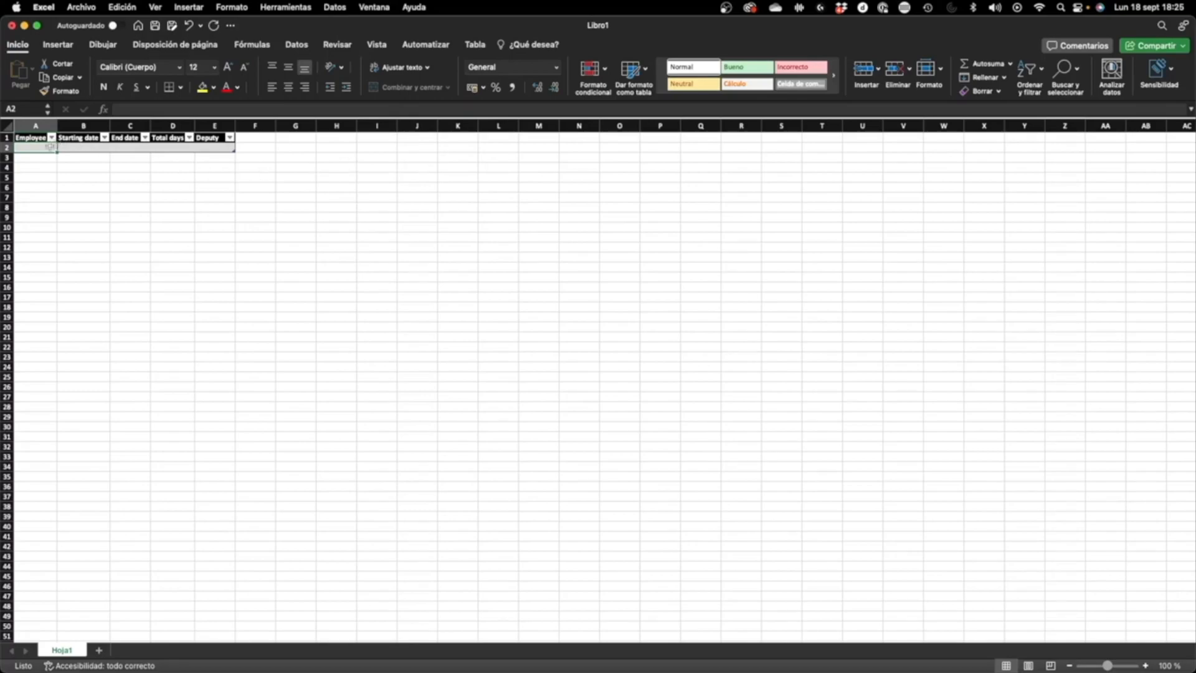
Step: Fill the first table row with the employee's first name, starting date 20/08/2023 and end date 30/08/2023
text(Rea)
key(Tab)
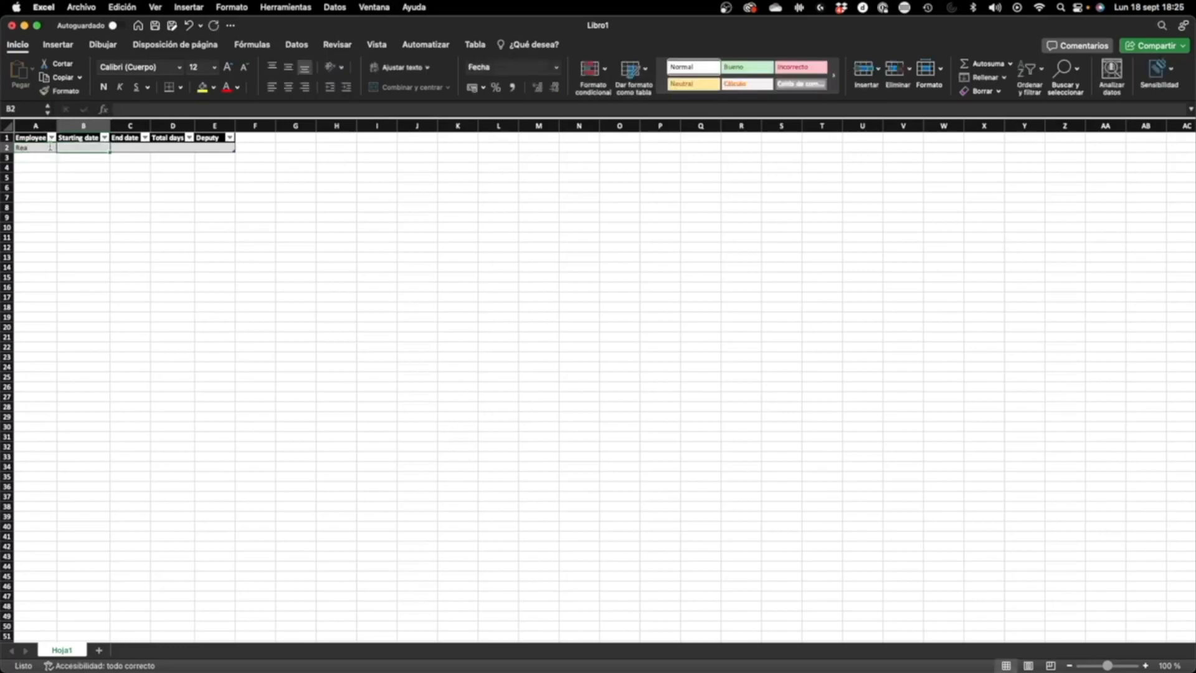
text(20)
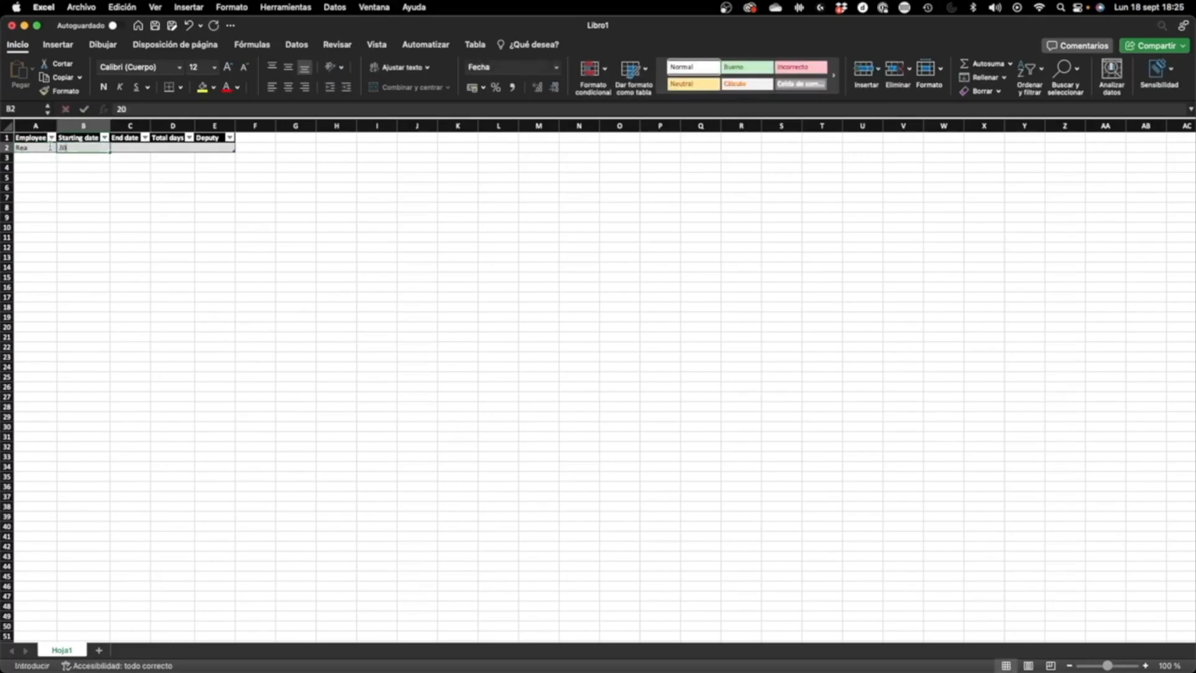
text(/08/202)
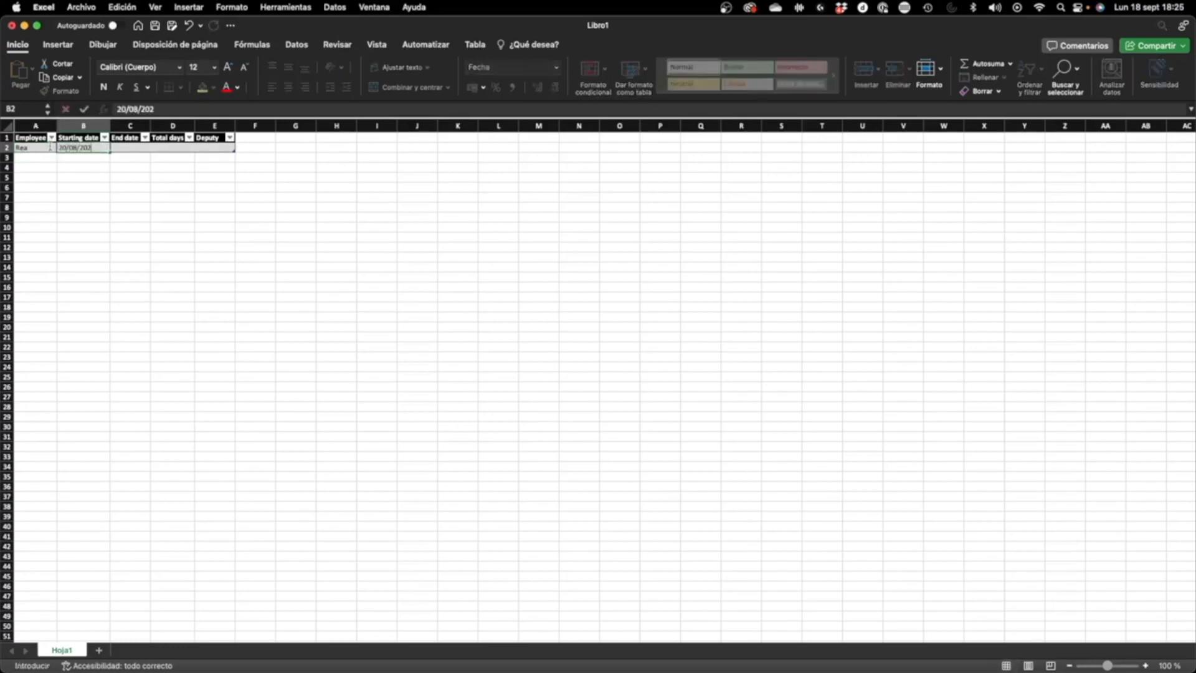
text(3)
key(Tab)
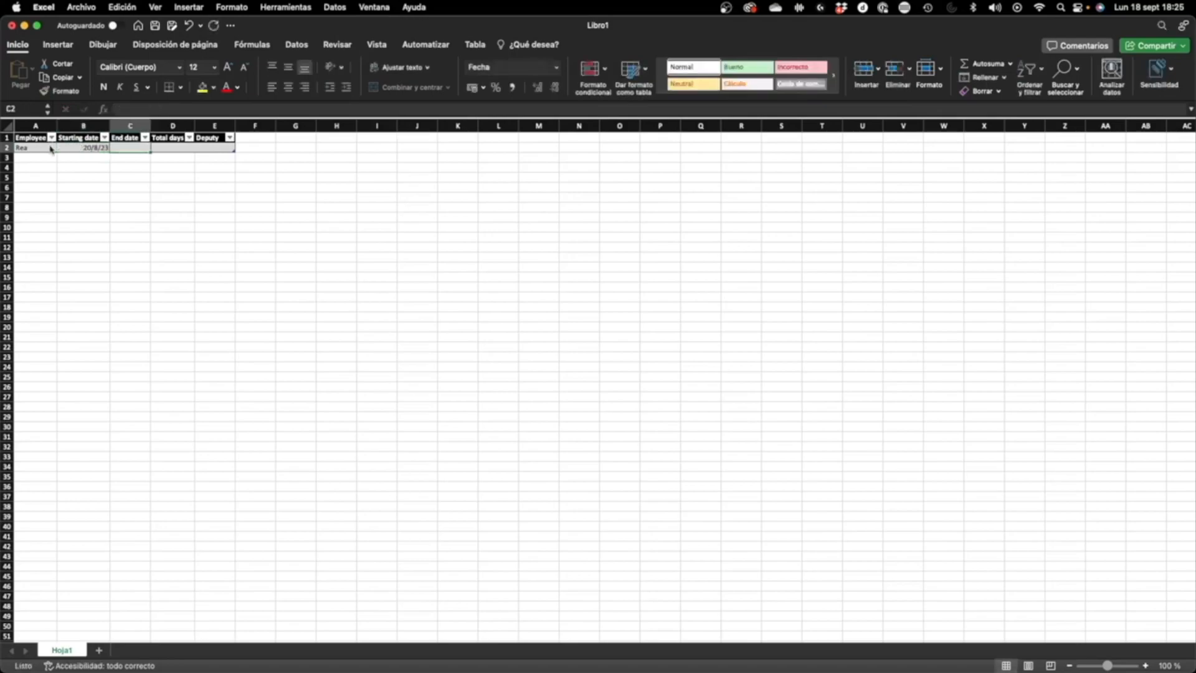
text(30)
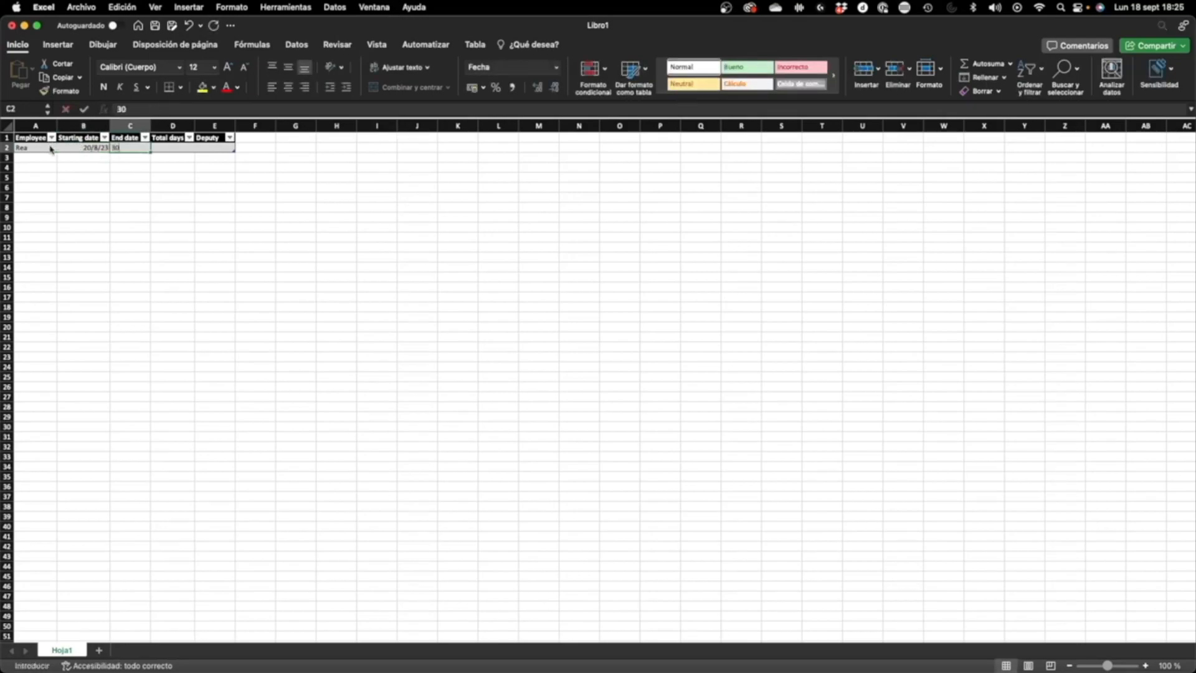
text(/08/2023)
key(Tab)
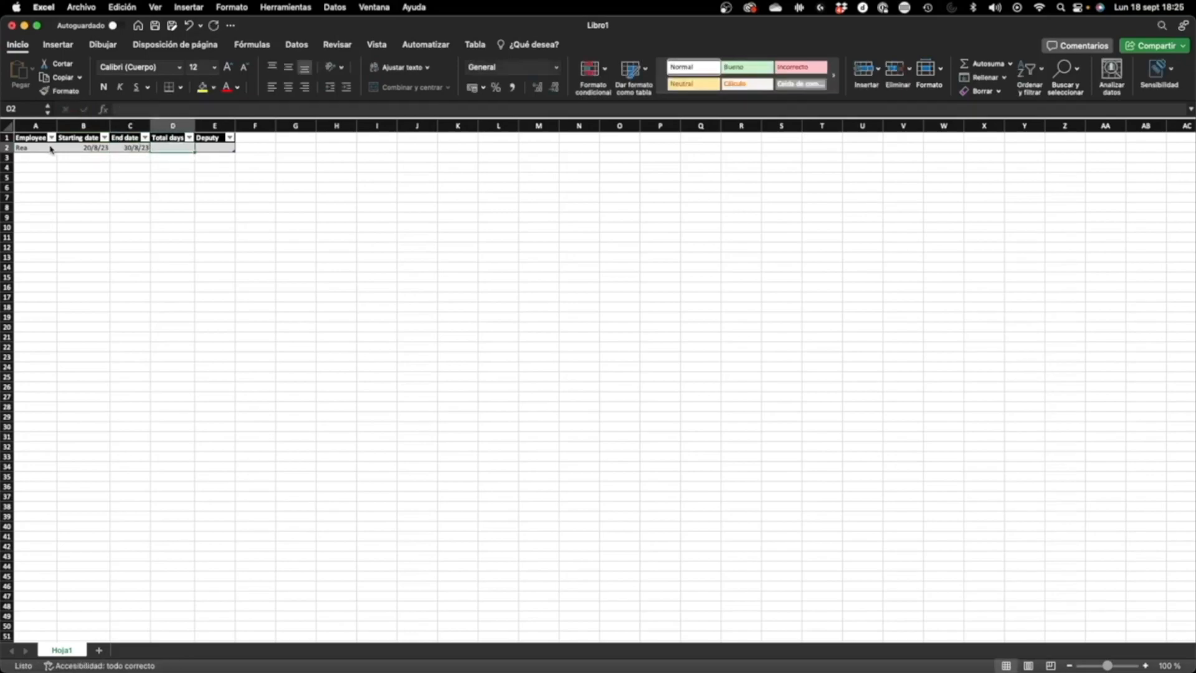
Step: Calculate Total days in the first table row by subtracting the Starting date from the End date
text(=)
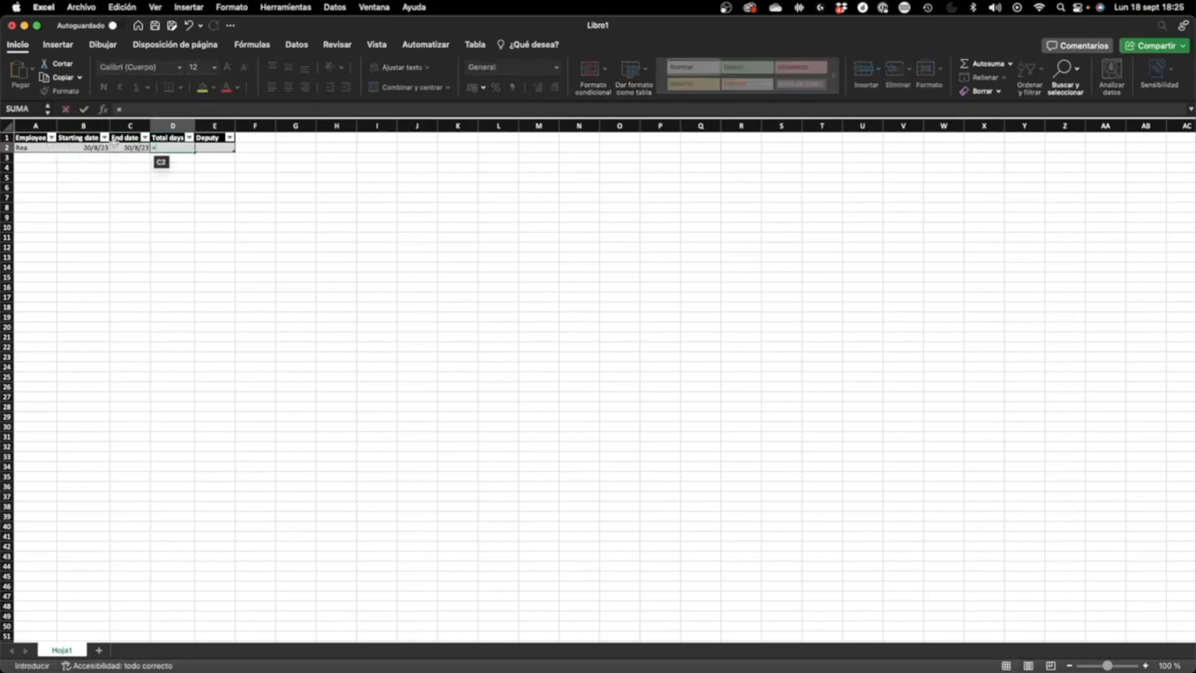
click(125, 149)
text(-)
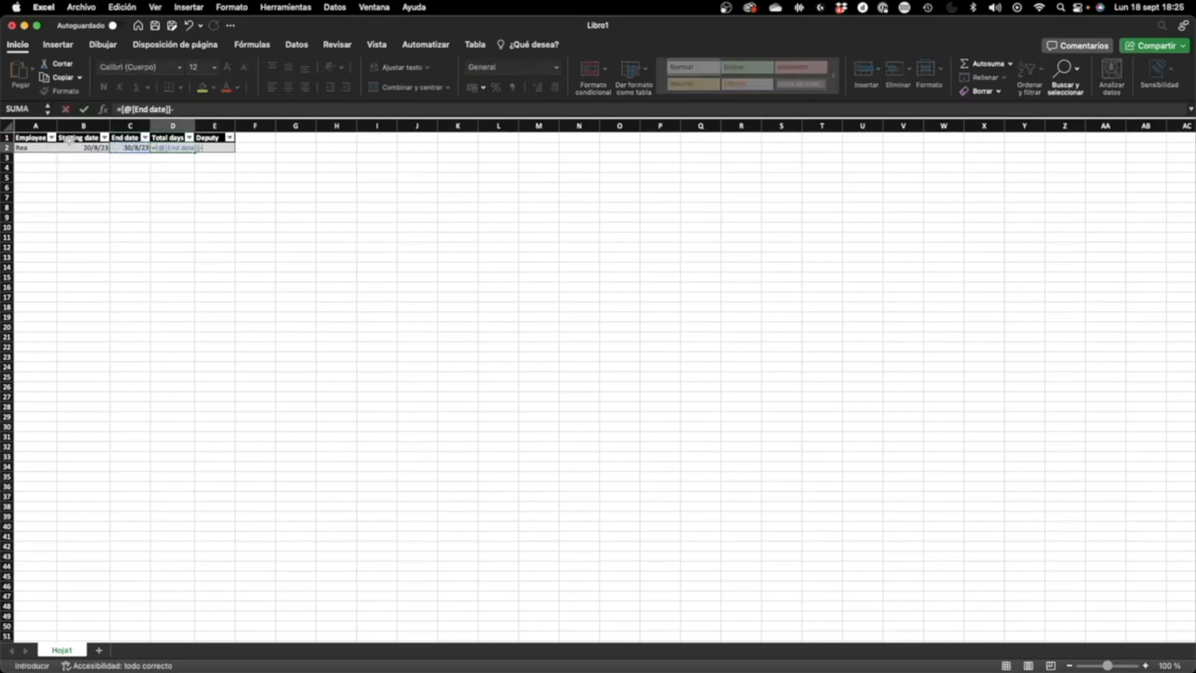
click(81, 147)
key(Return)
click(189, 138)
click(178, 149)
click(180, 150)
Step: Enter the deputy's first name in the Deputy cell of the first table row
click(222, 149)
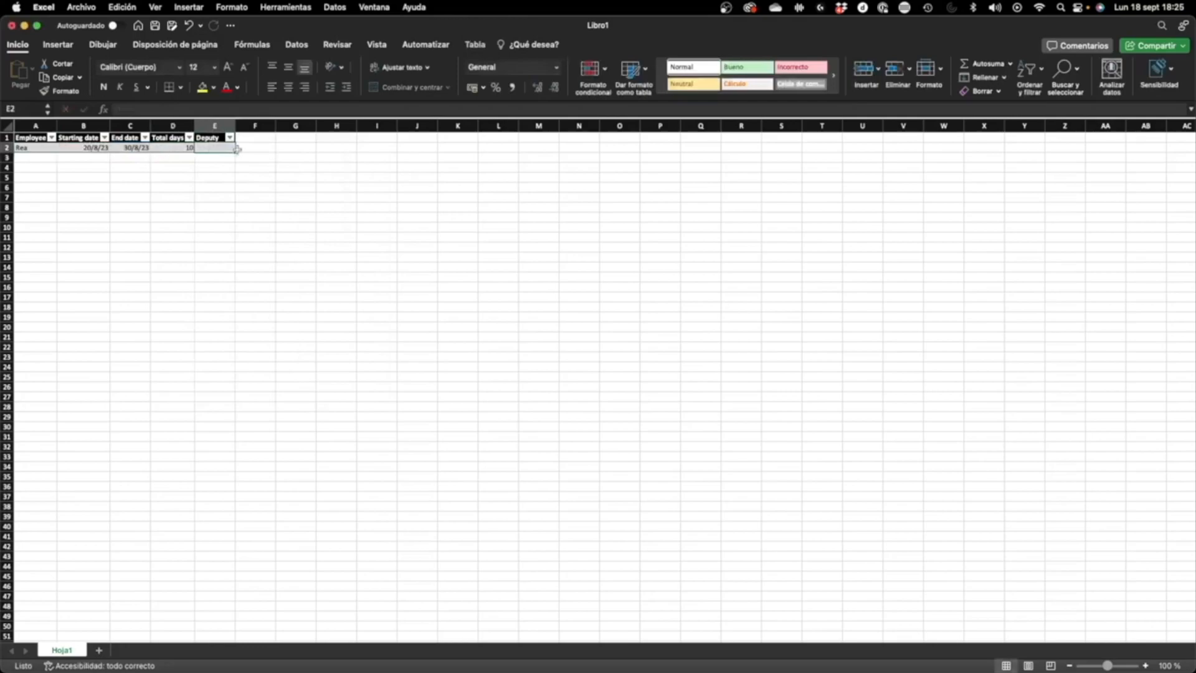
text(Dario)
key(Return)
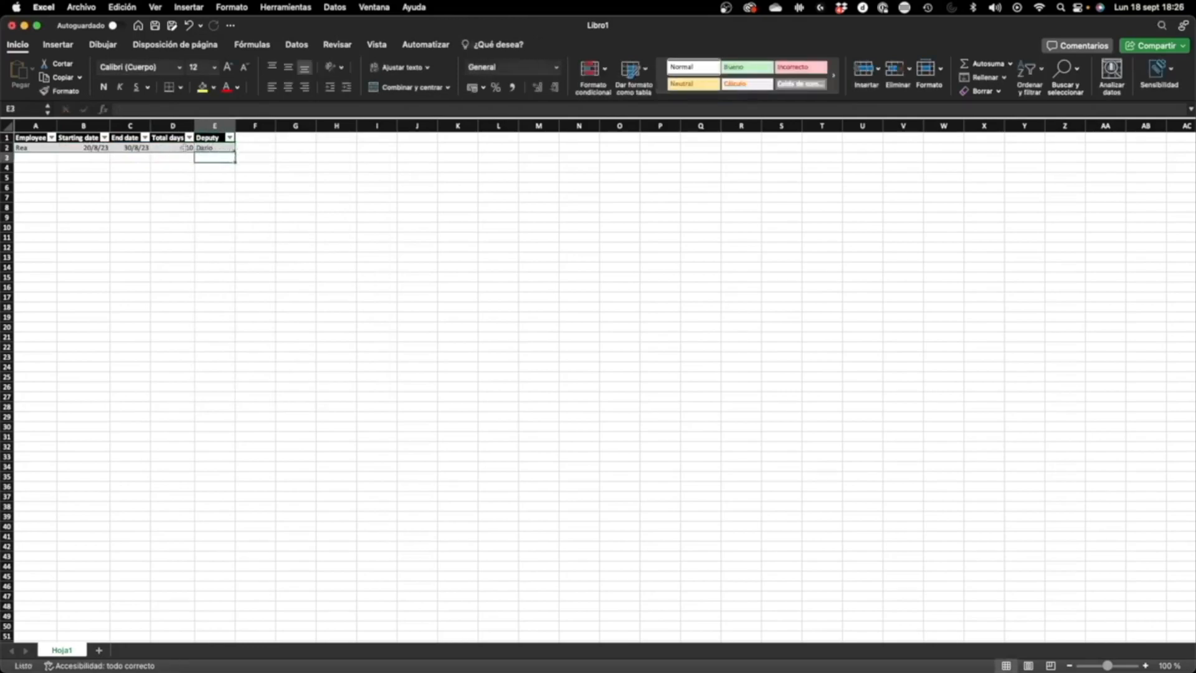
Step: Add a second table row with the employee's first name and starting date 01/09/23
click(55, 157)
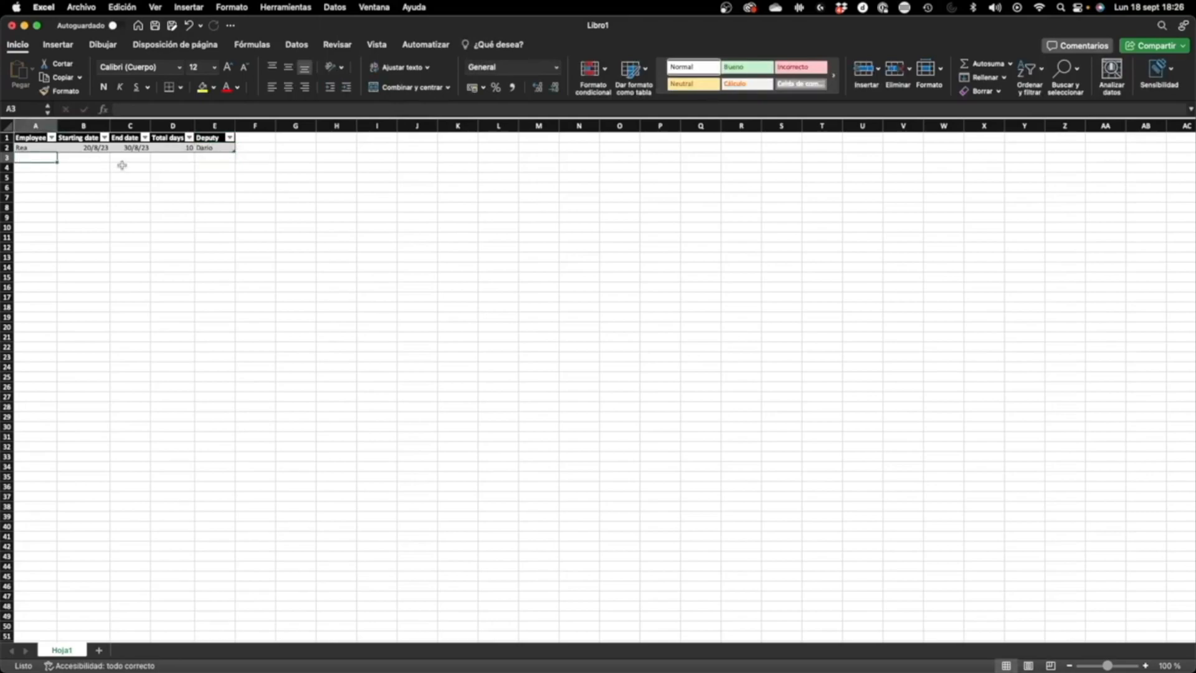
text(David)
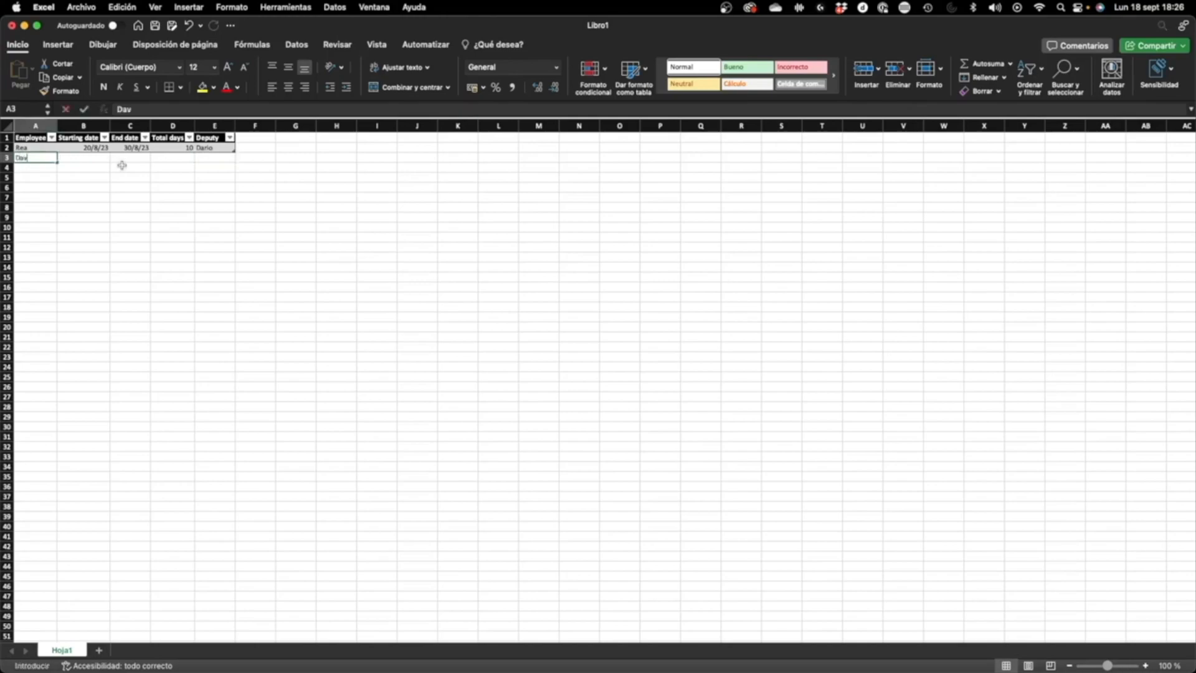
key(Tab)
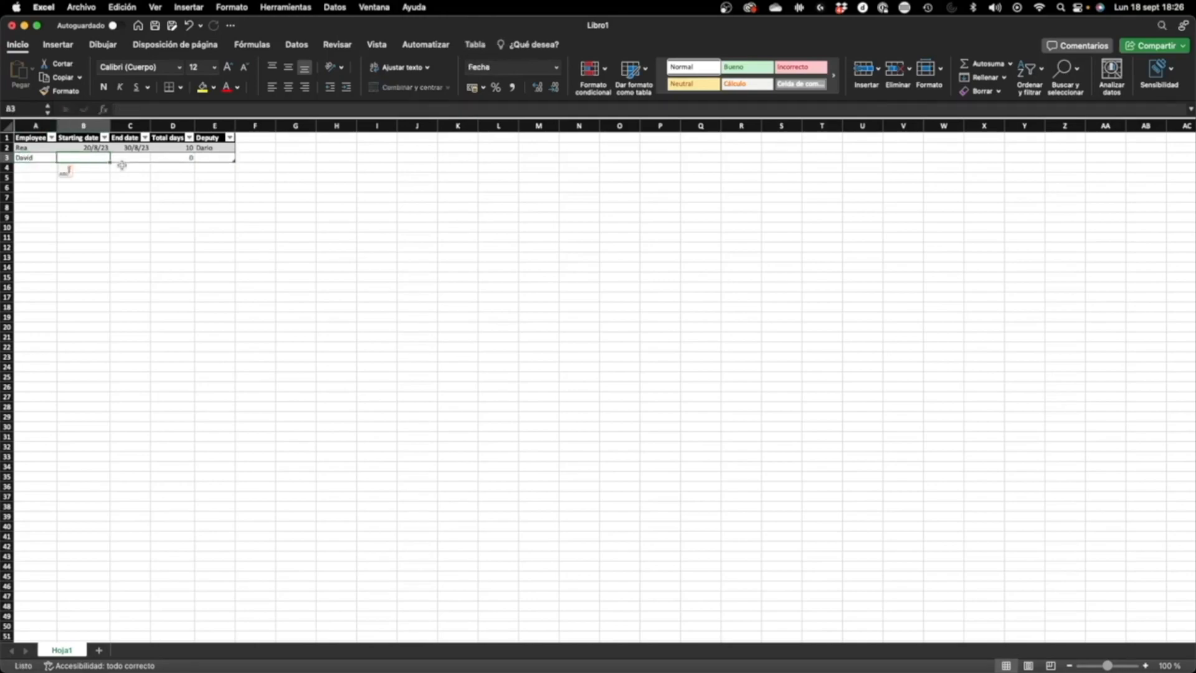
text(01/0)
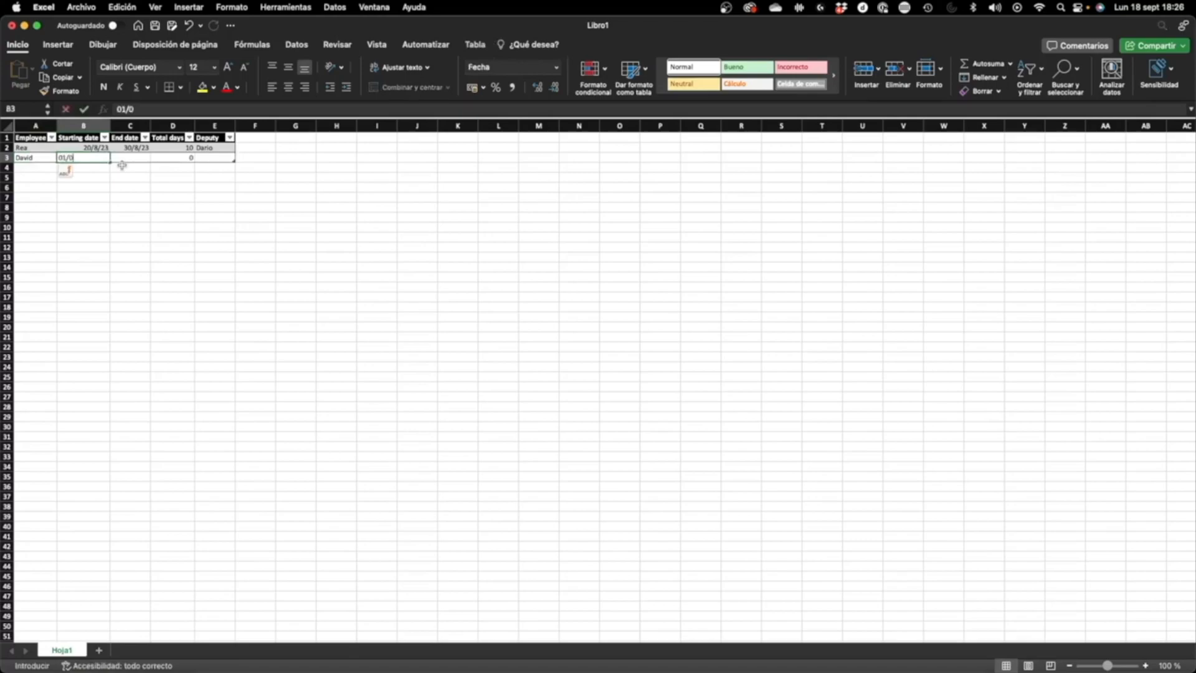
text(9/23)
key(Tab)
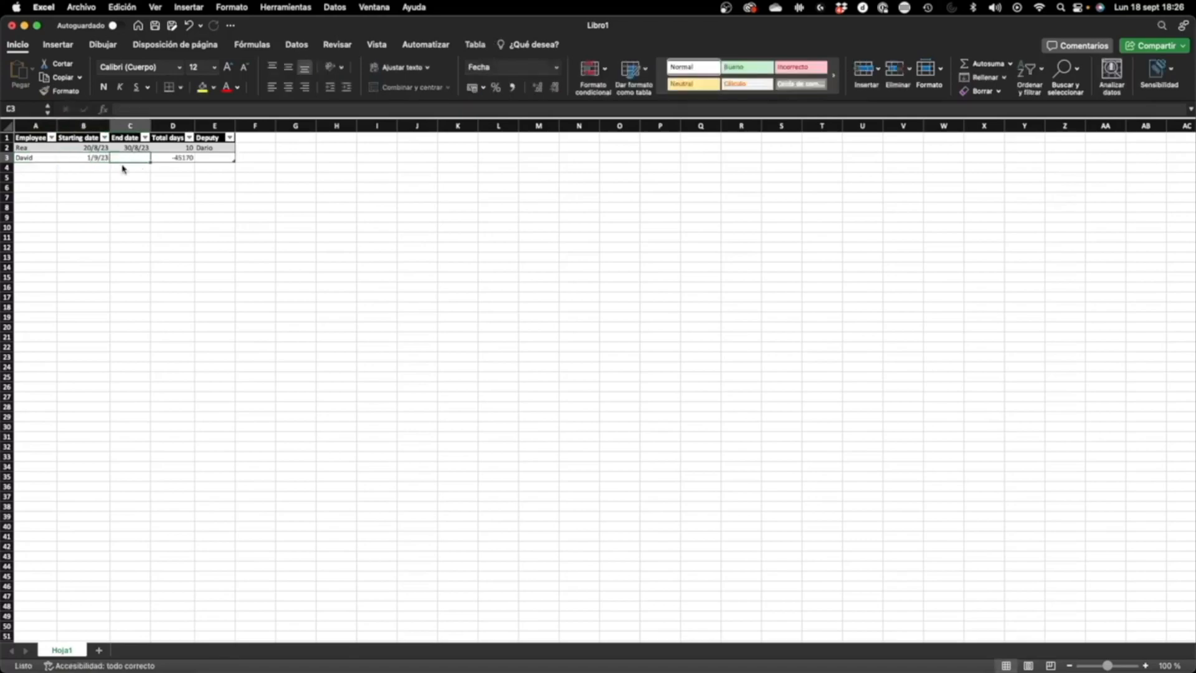
Step: Complete the second table row with end date 15/09/23 and the deputy's first name
text(15)
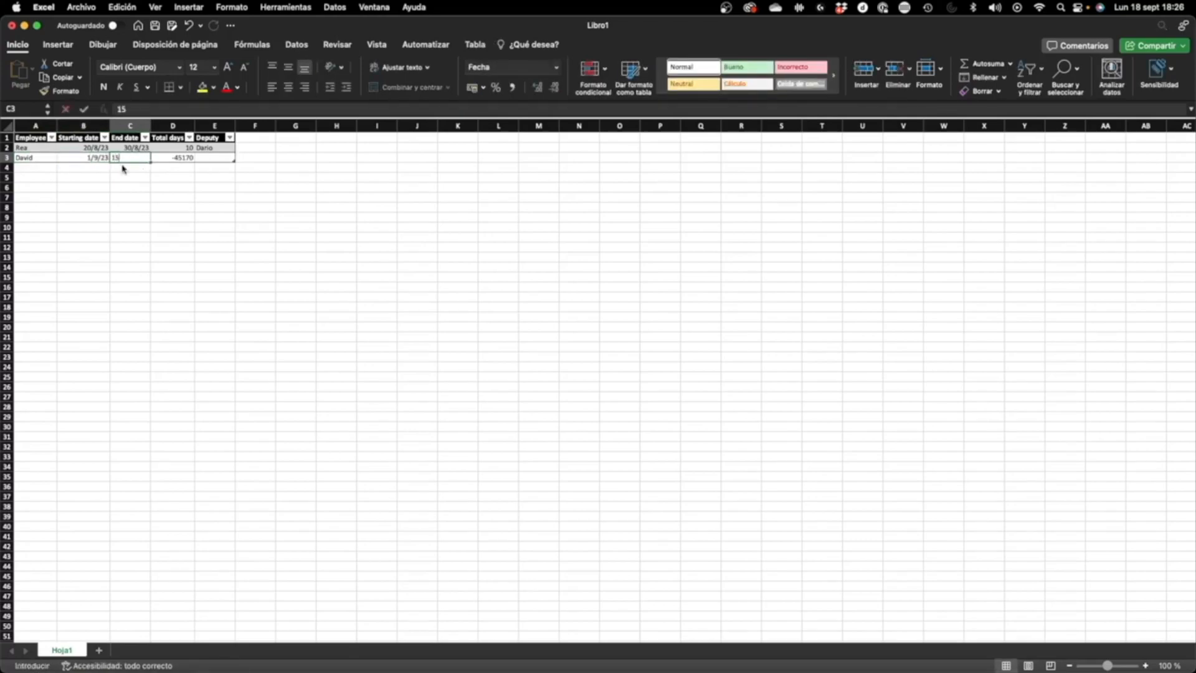
text(/0)
text(/23)
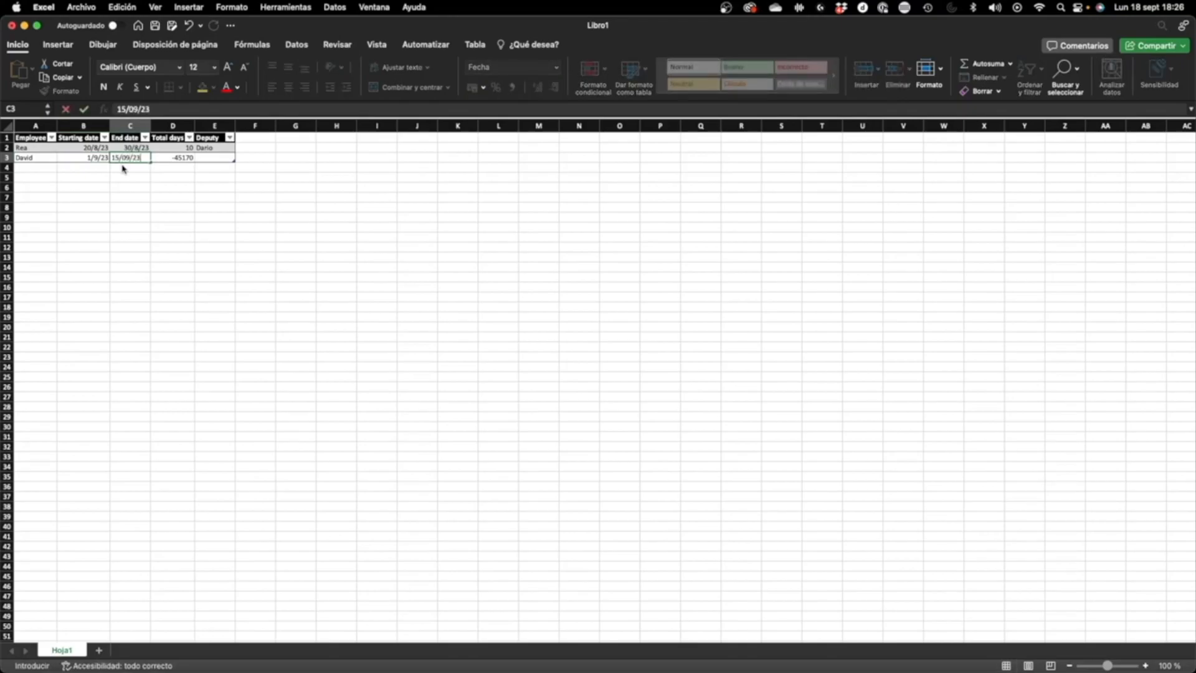
key(Tab)
key(Tab)
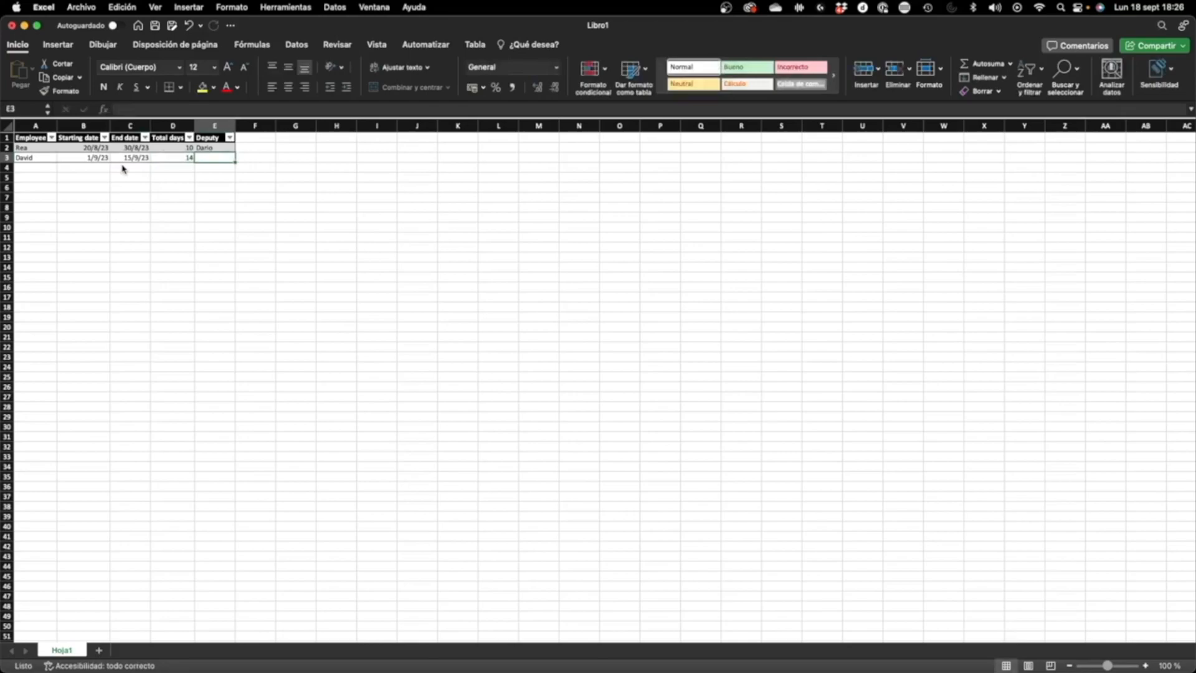
text(Anais)
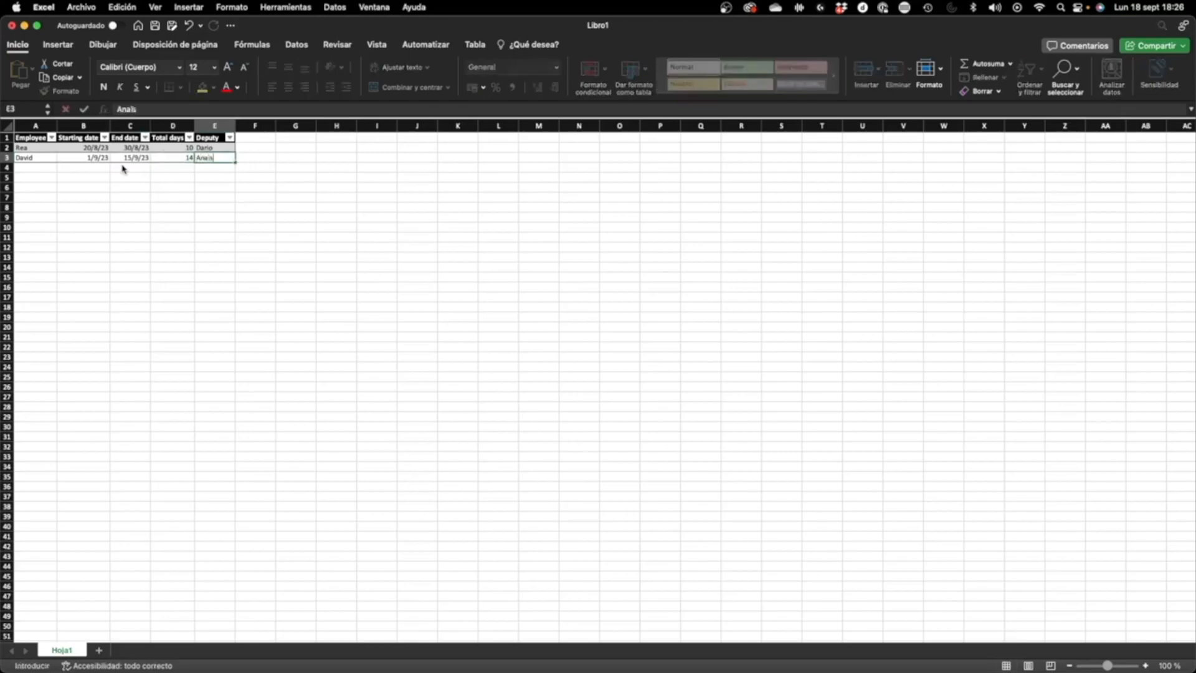
key(Return)
Step: Review the Total days formula in the second row and the data of the whole absence table
click(153, 154)
scroll(153, 154, right, 1)
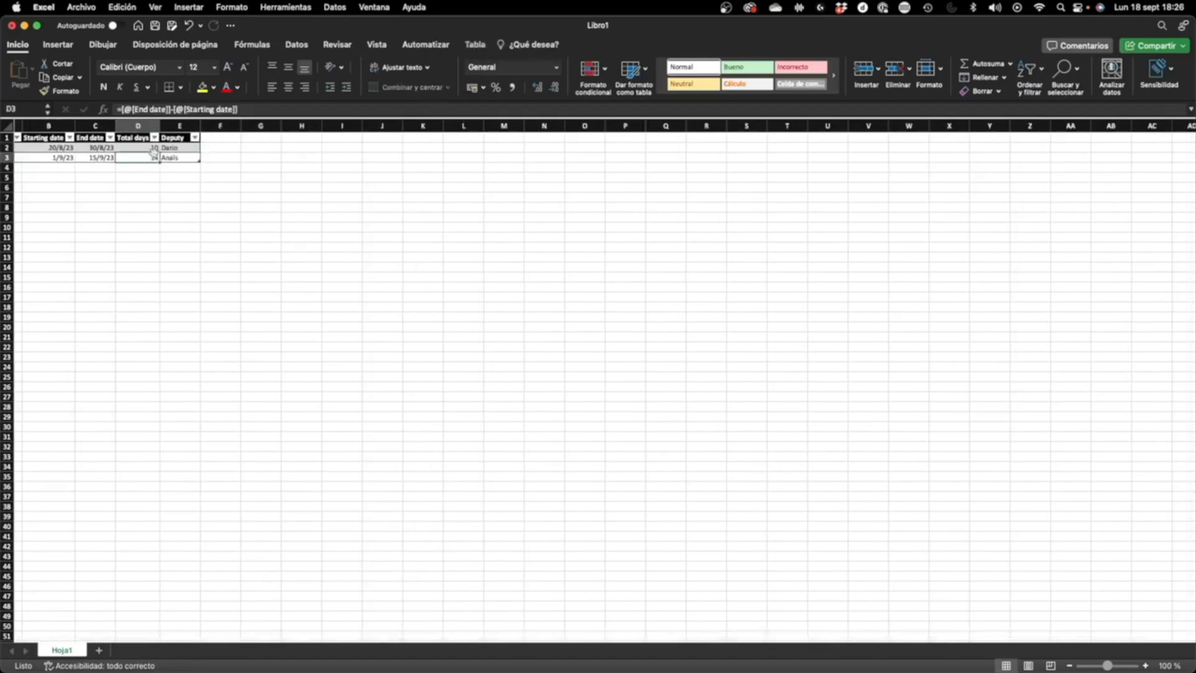
scroll(154, 151, left, 1)
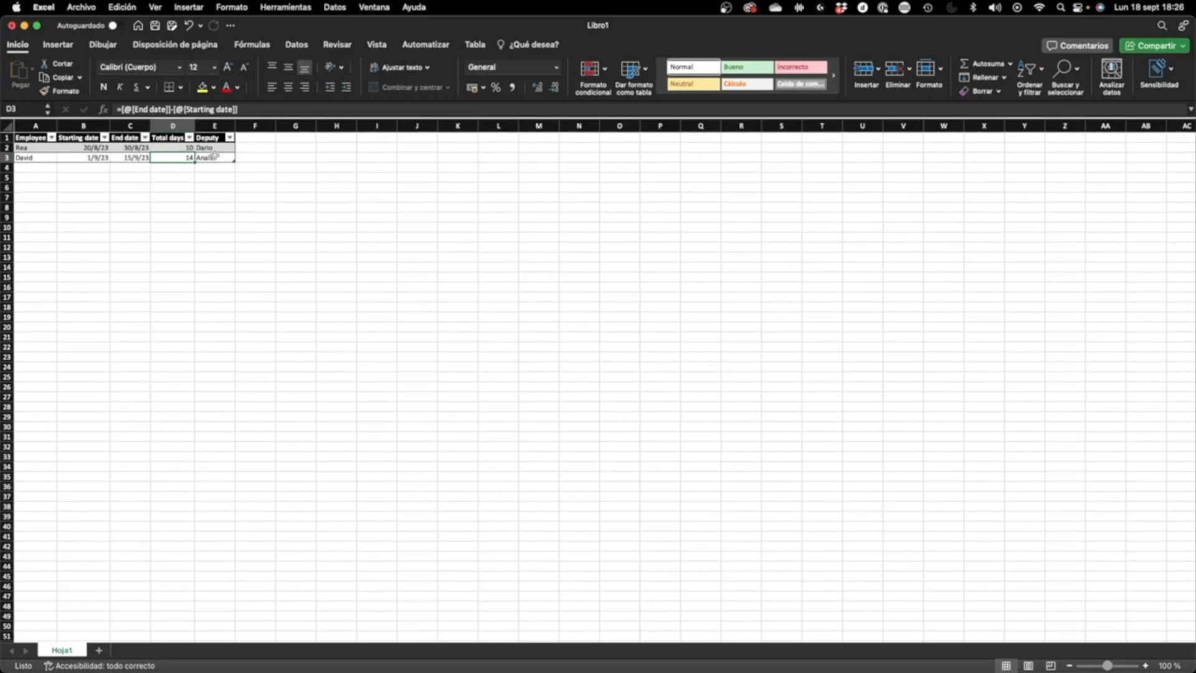
drag(215, 156, 42, 138)
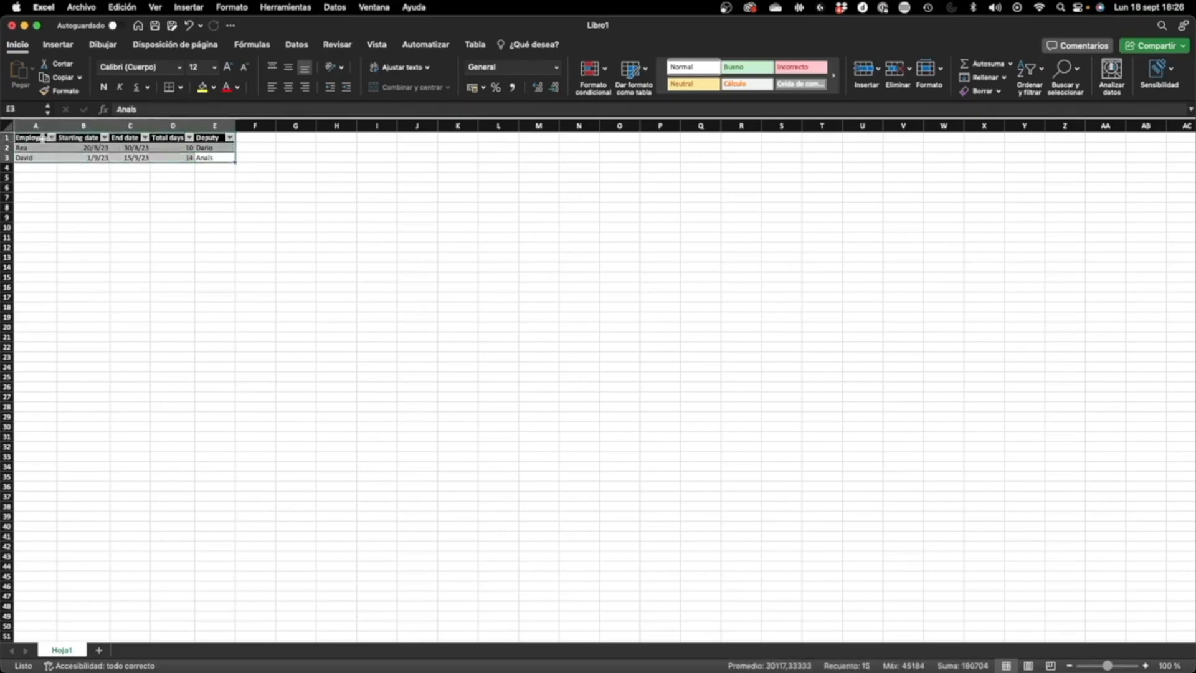
click(196, 156)
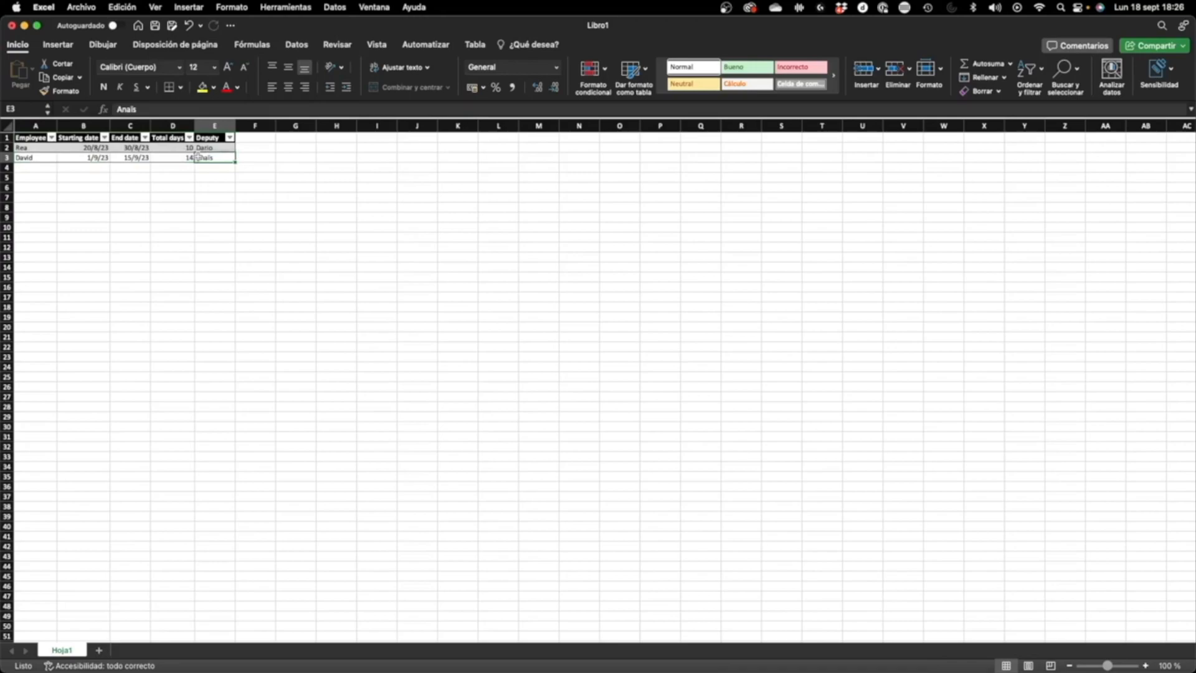
mouse_move(210, 157)
mouse_down()
mouse_move(30, 138)
mouse_move(298, 168)
mouse_move(215, 159)
mouse_up()
click(41, 144)
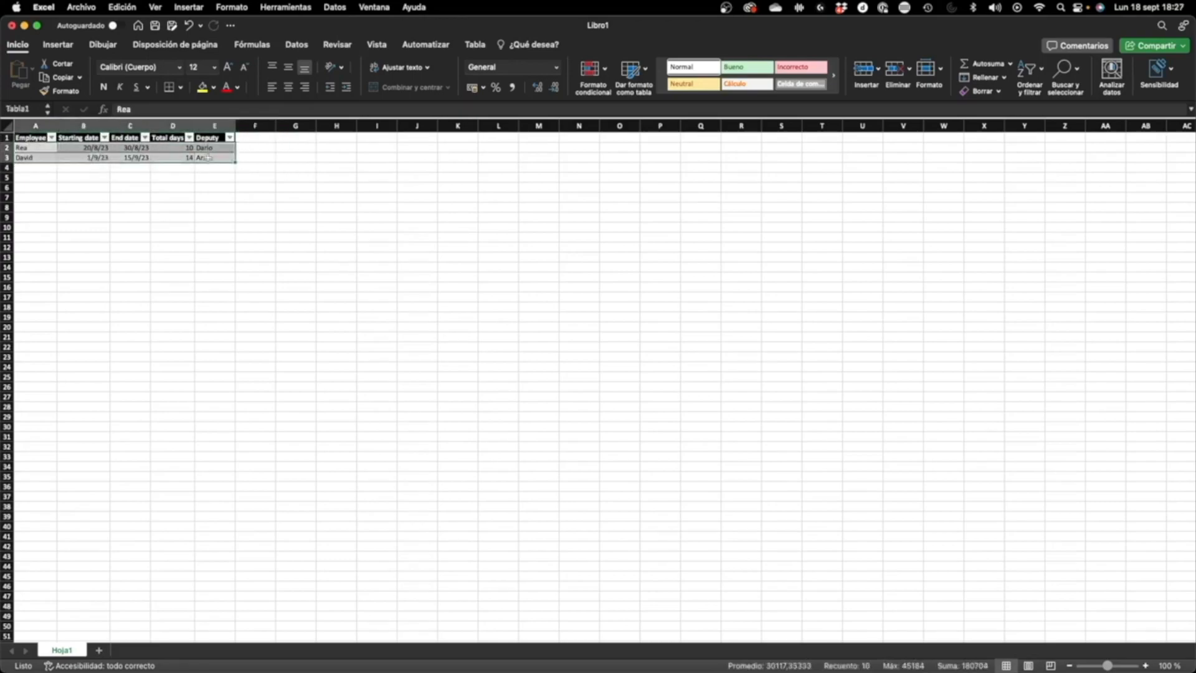
click(212, 157)
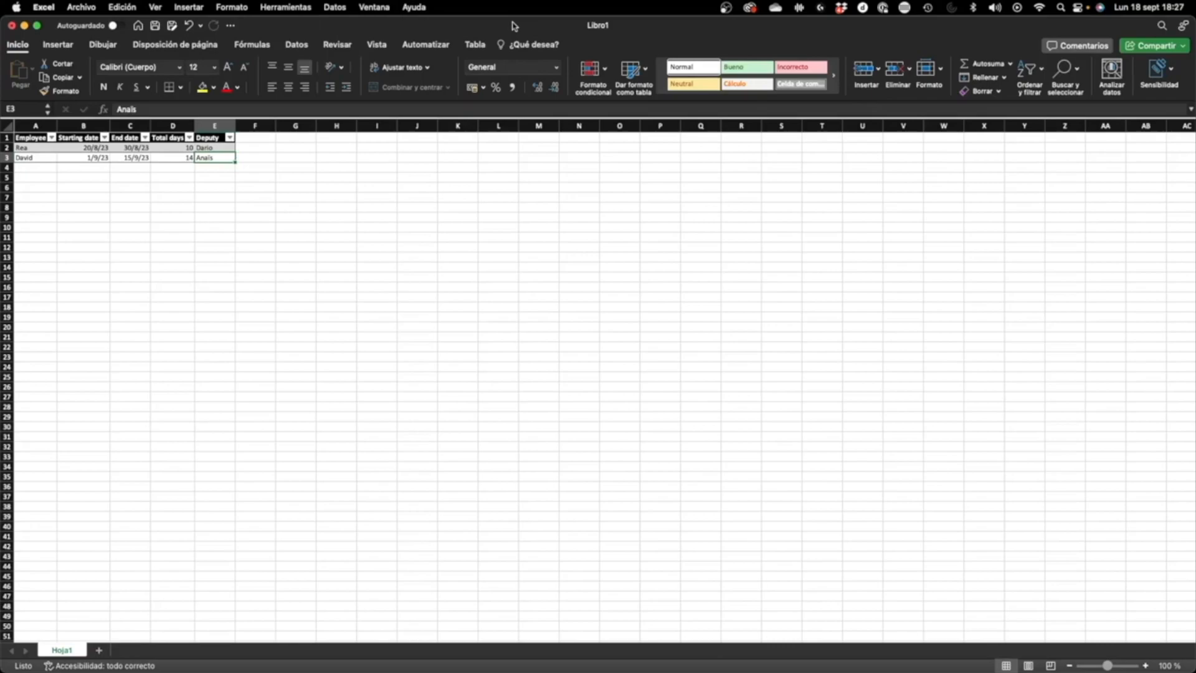
scroll(166, 175, up, 1)
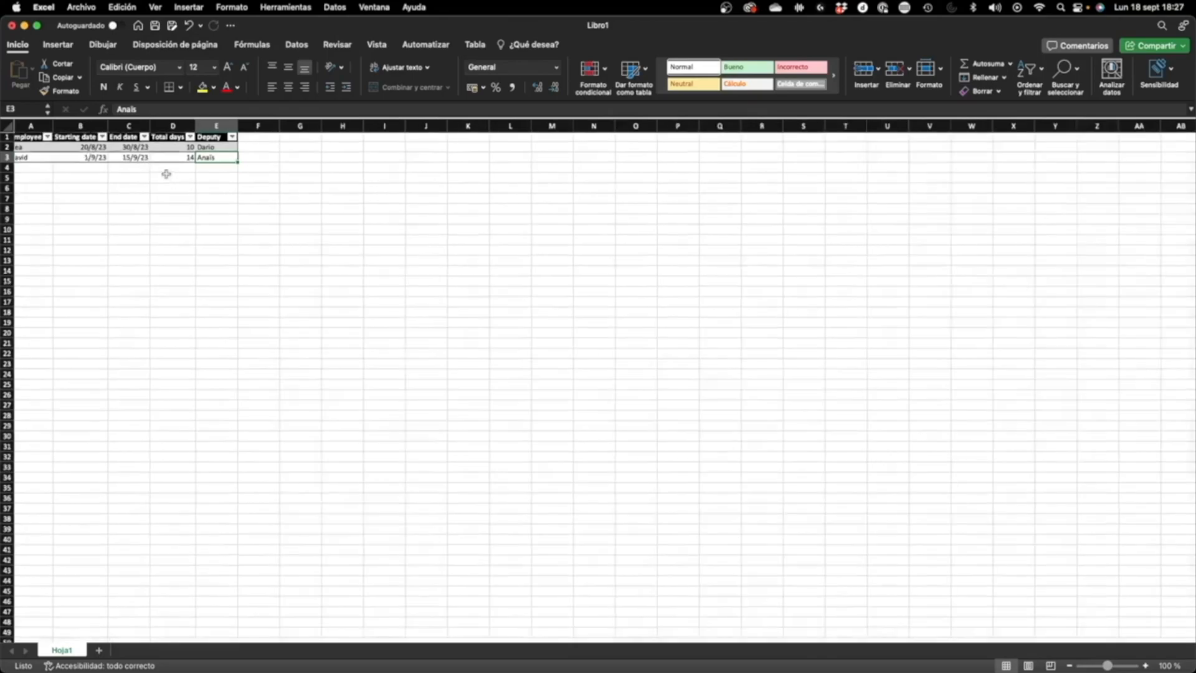
scroll(166, 174, up, 5)
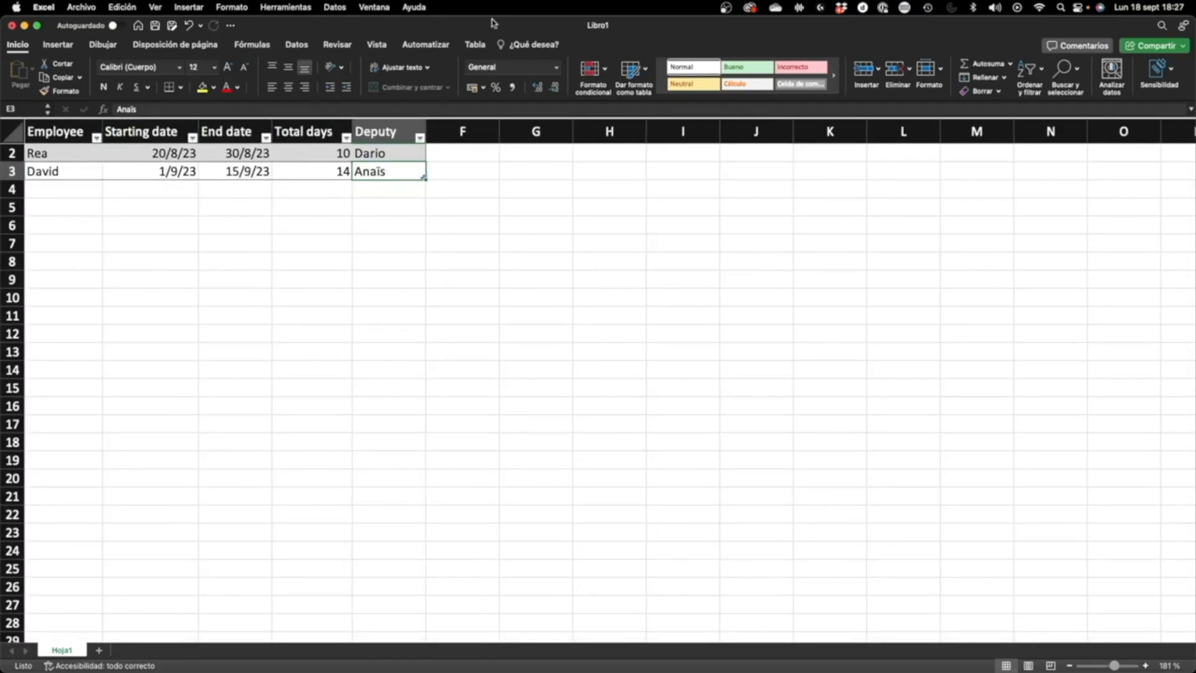
Step: Switch to Microsoft Edge and open office.com in place of the Bing page
key(super+Tab)
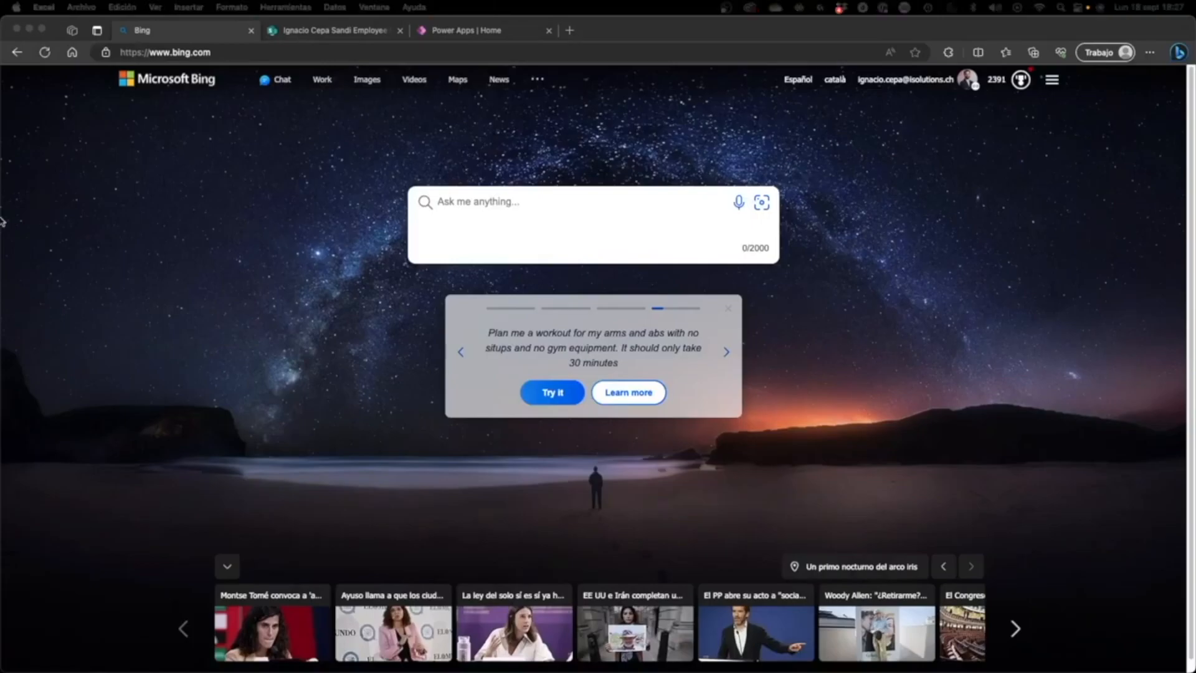
click(192, 157)
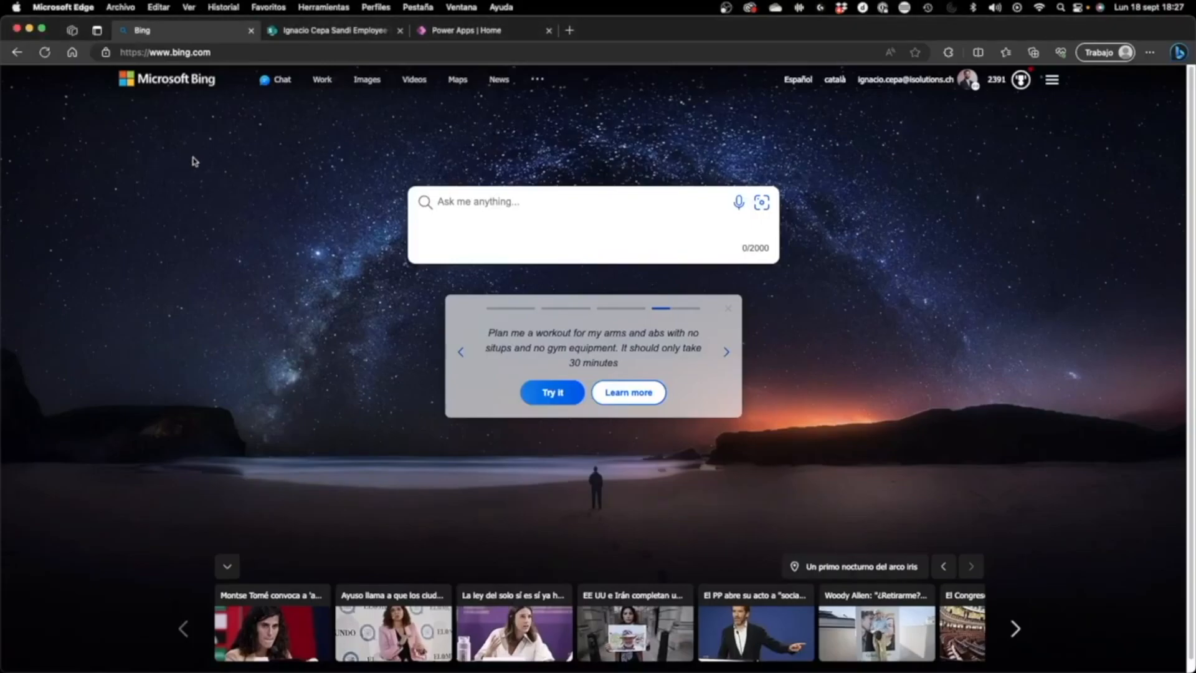
click(235, 58)
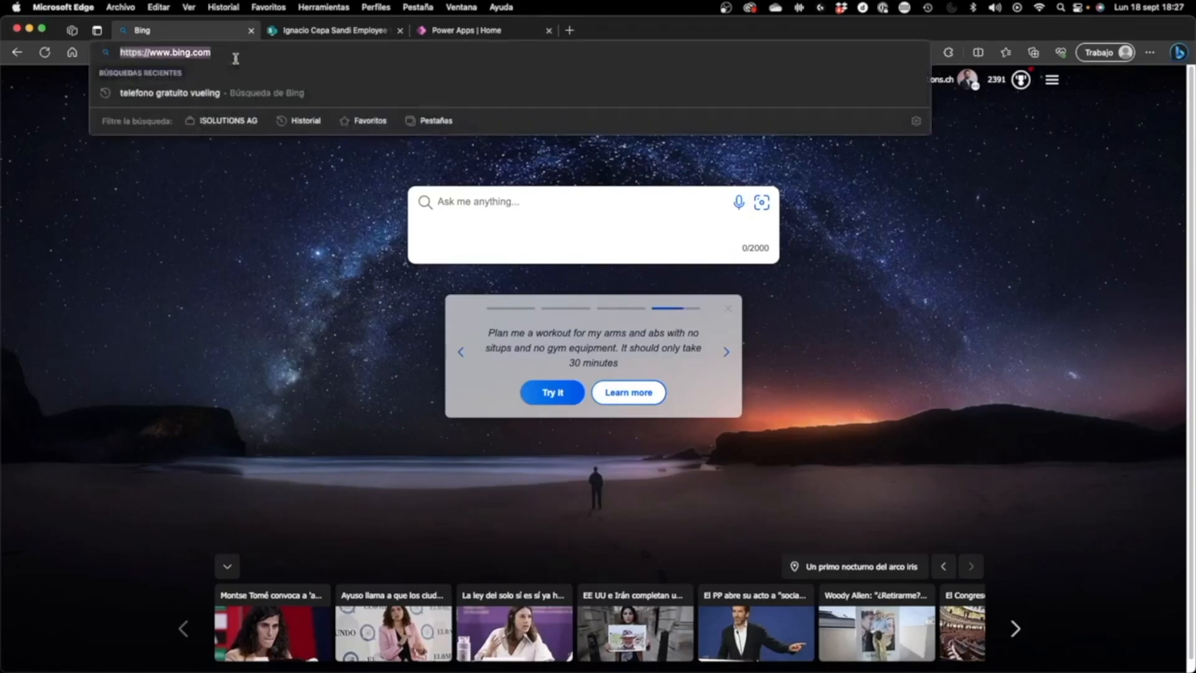
text(office.com)
key(Return)
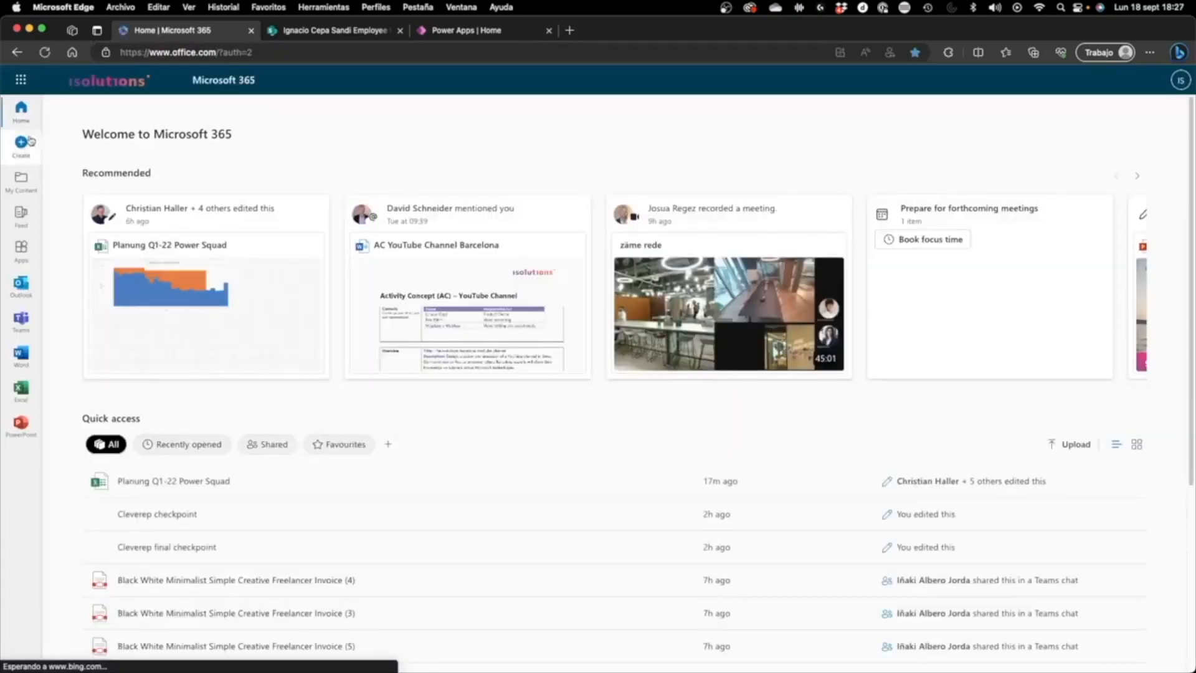
Step: Open SharePoint from the Microsoft 365 apps and go to the already open Employee Workspace site
click(29, 87)
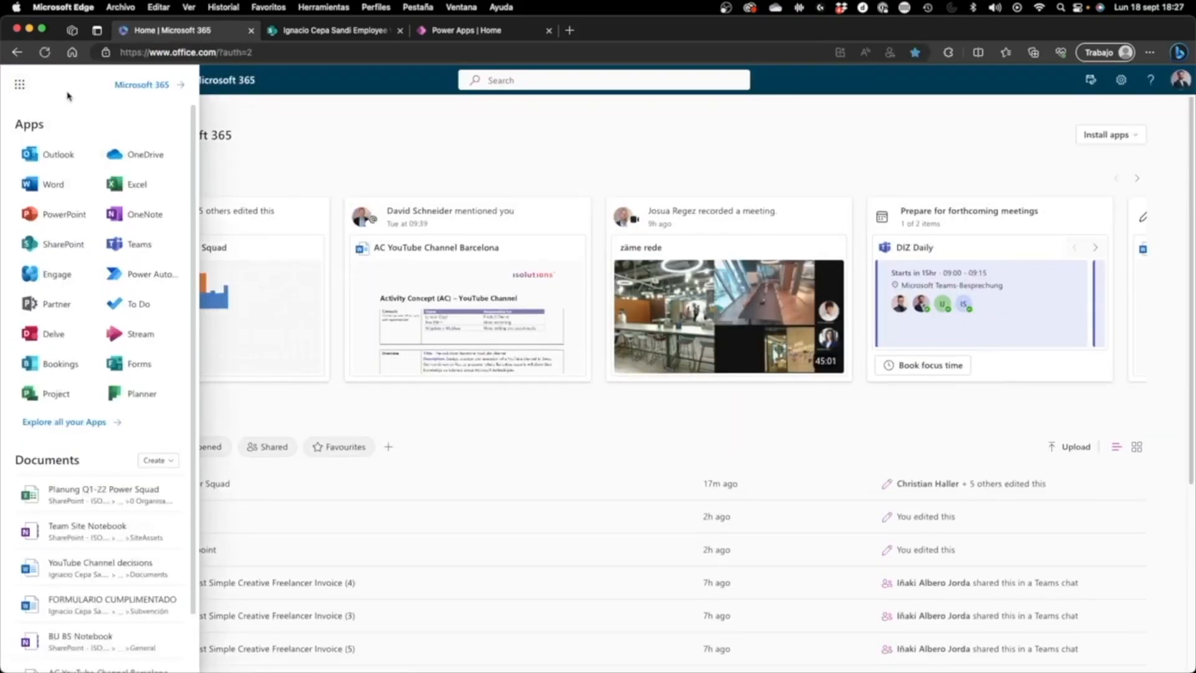
click(76, 243)
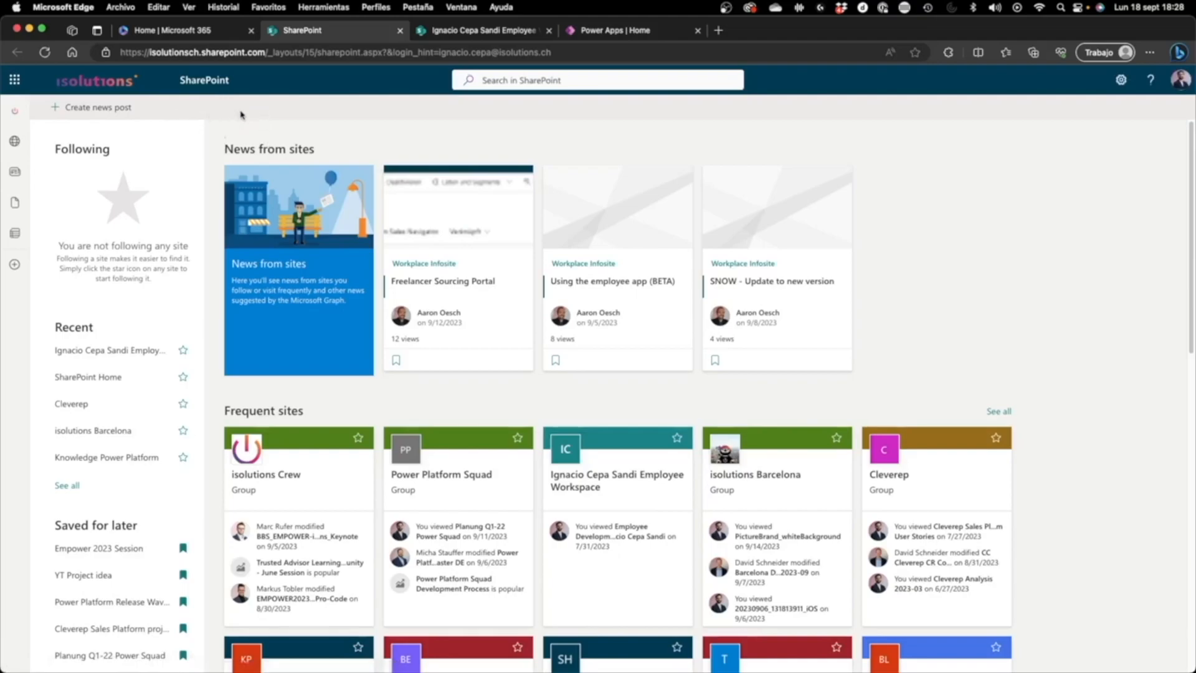
click(505, 37)
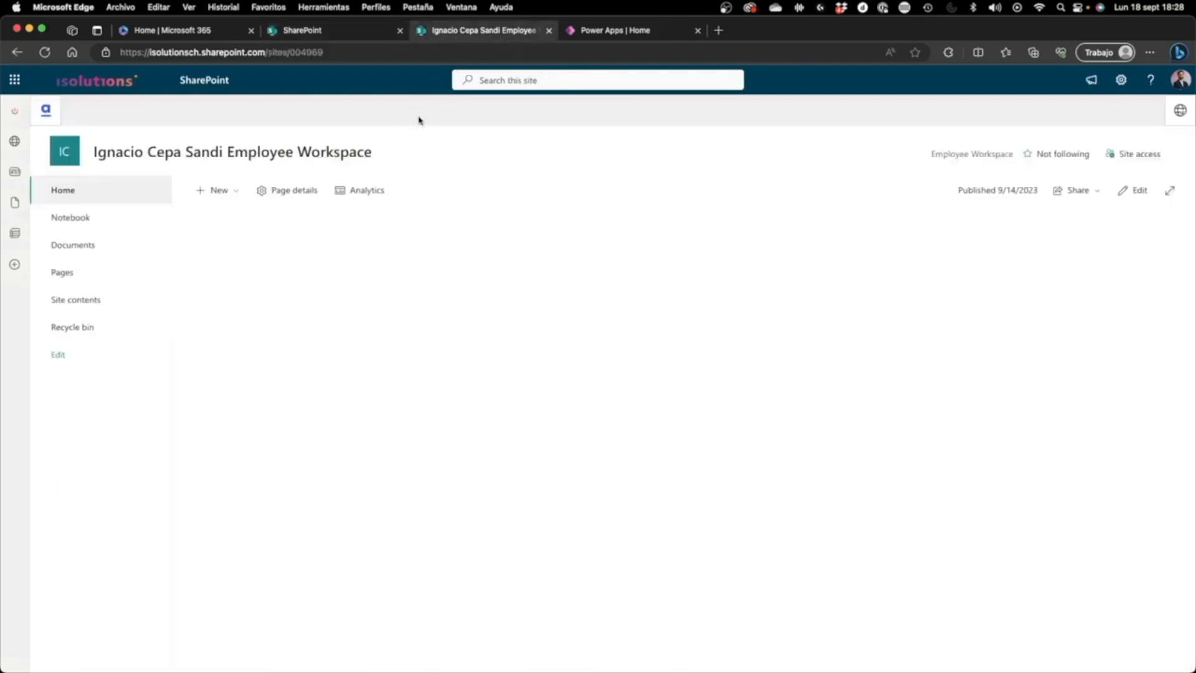
Step: Create a blank SharePoint list named VacationRegistration in the site, keeping it shown in the site navigation
click(231, 190)
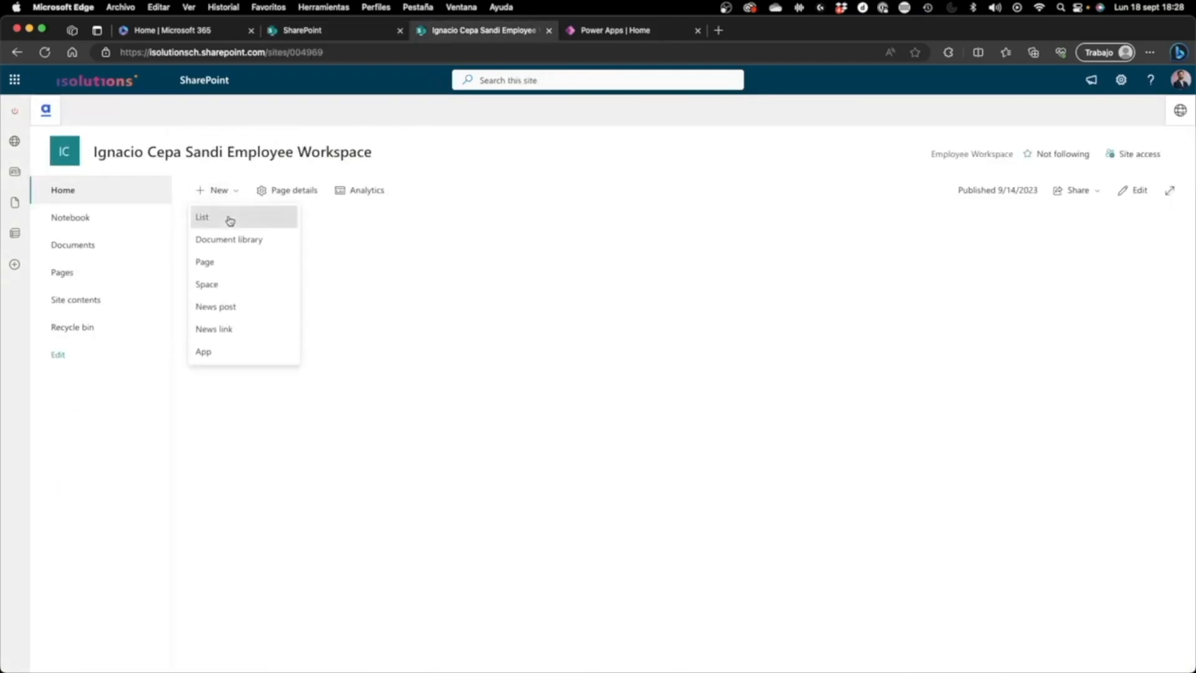
click(229, 218)
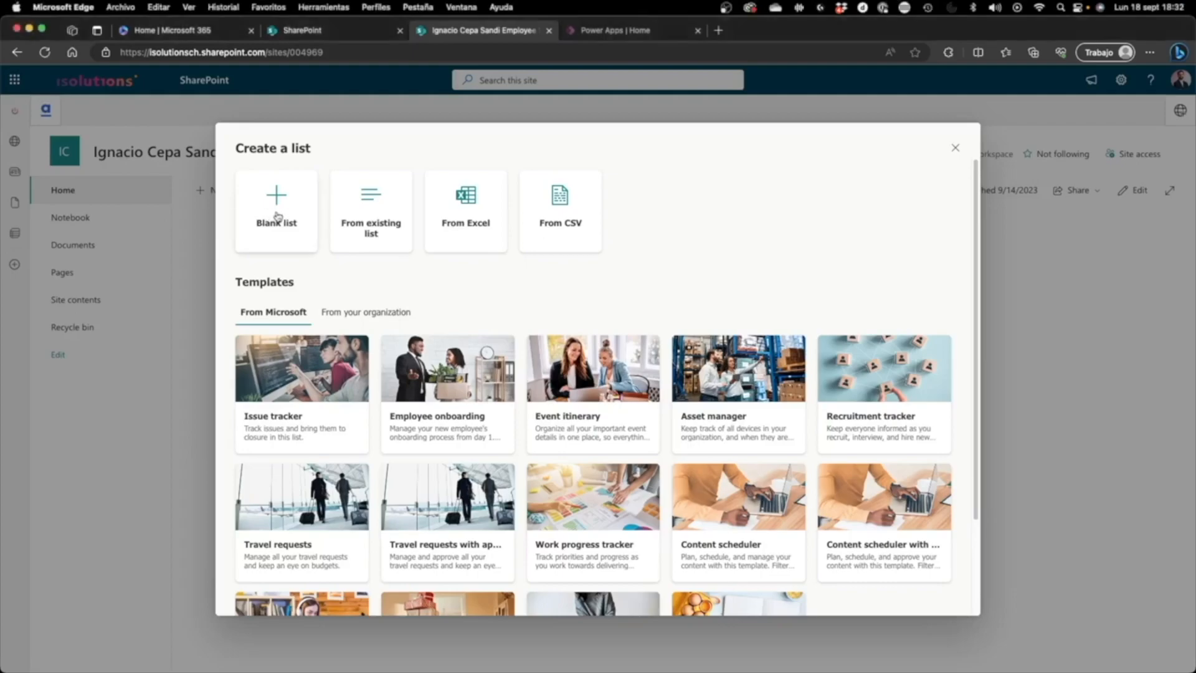
click(277, 217)
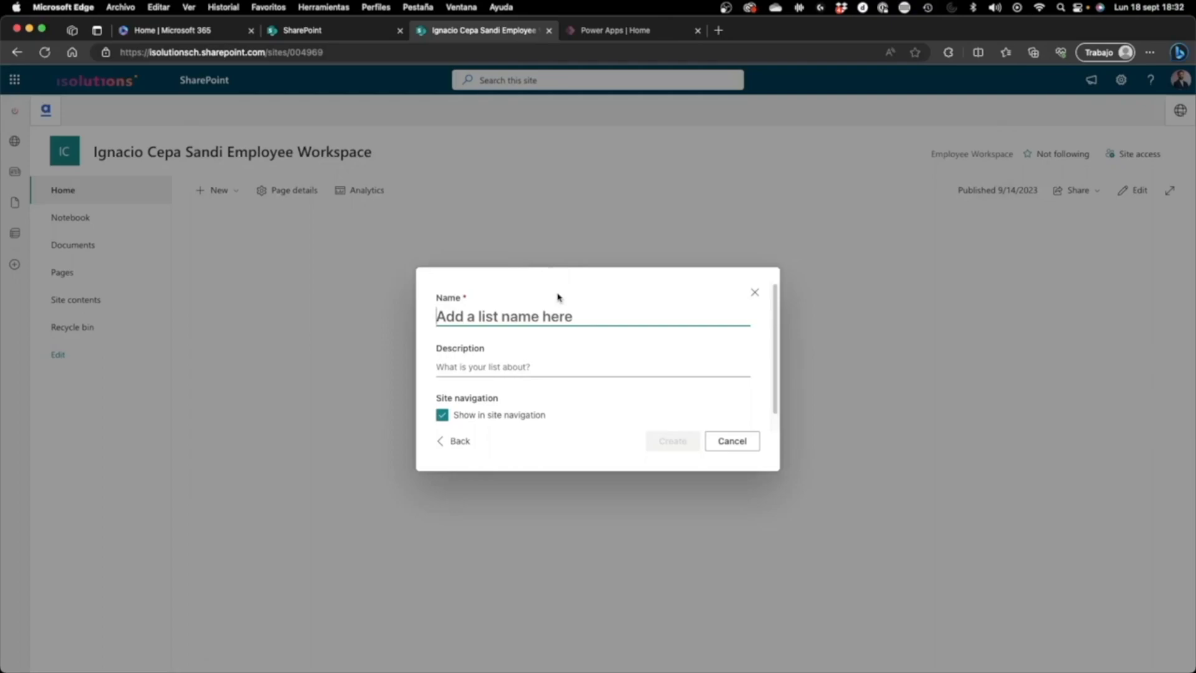
text(VacationR)
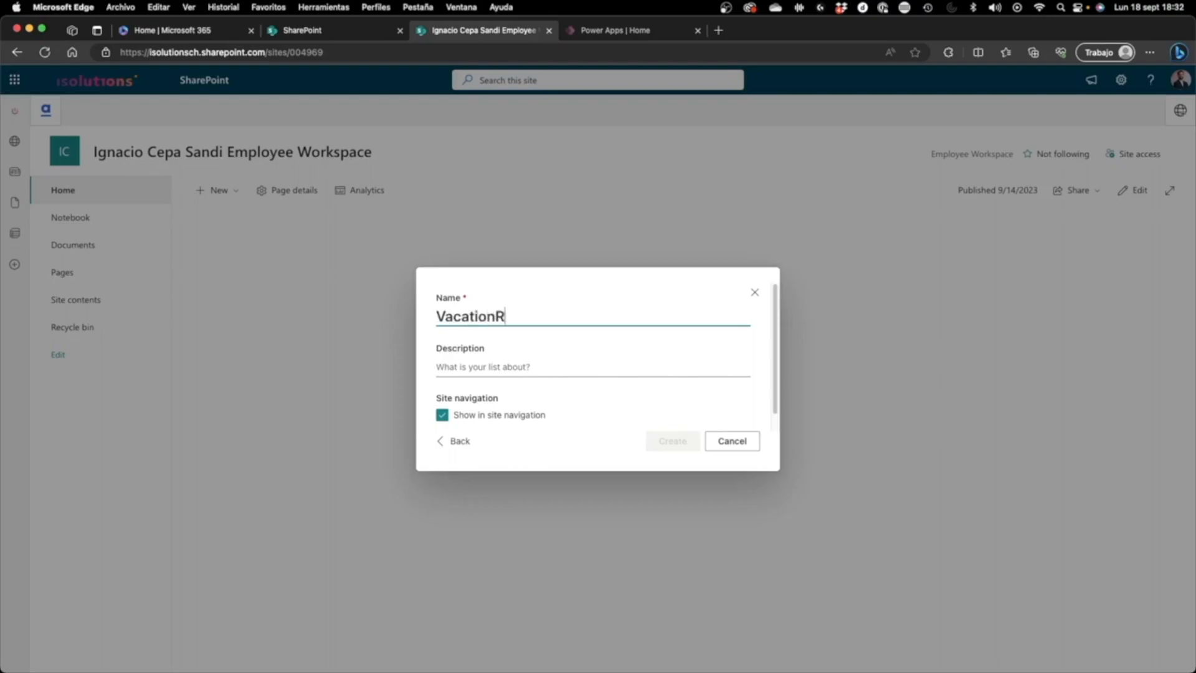
text(egistration)
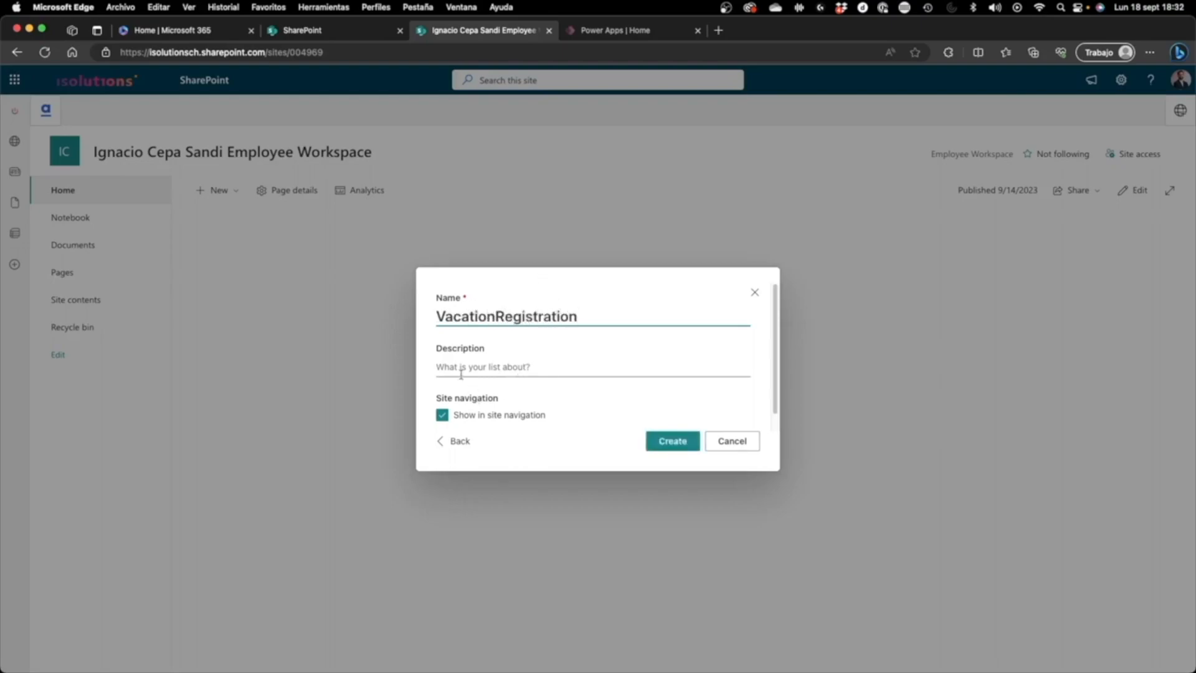
click(678, 443)
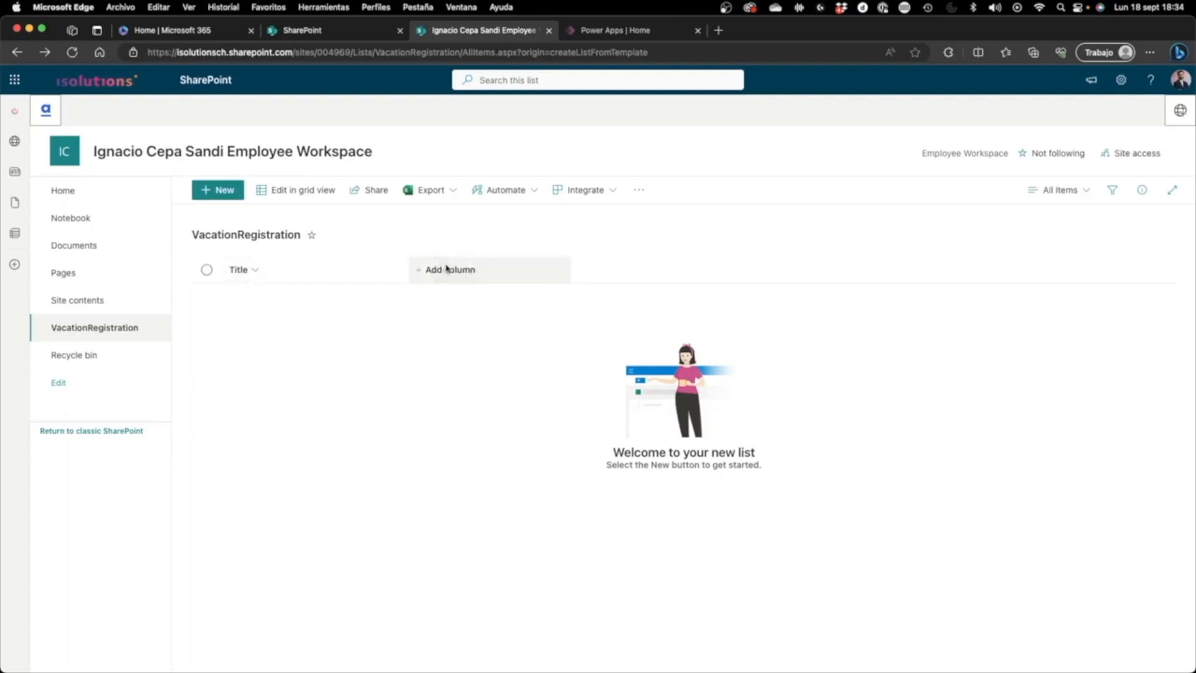
Step: Add a single line of text column named Employee to the VacationRegistration list
click(555, 280)
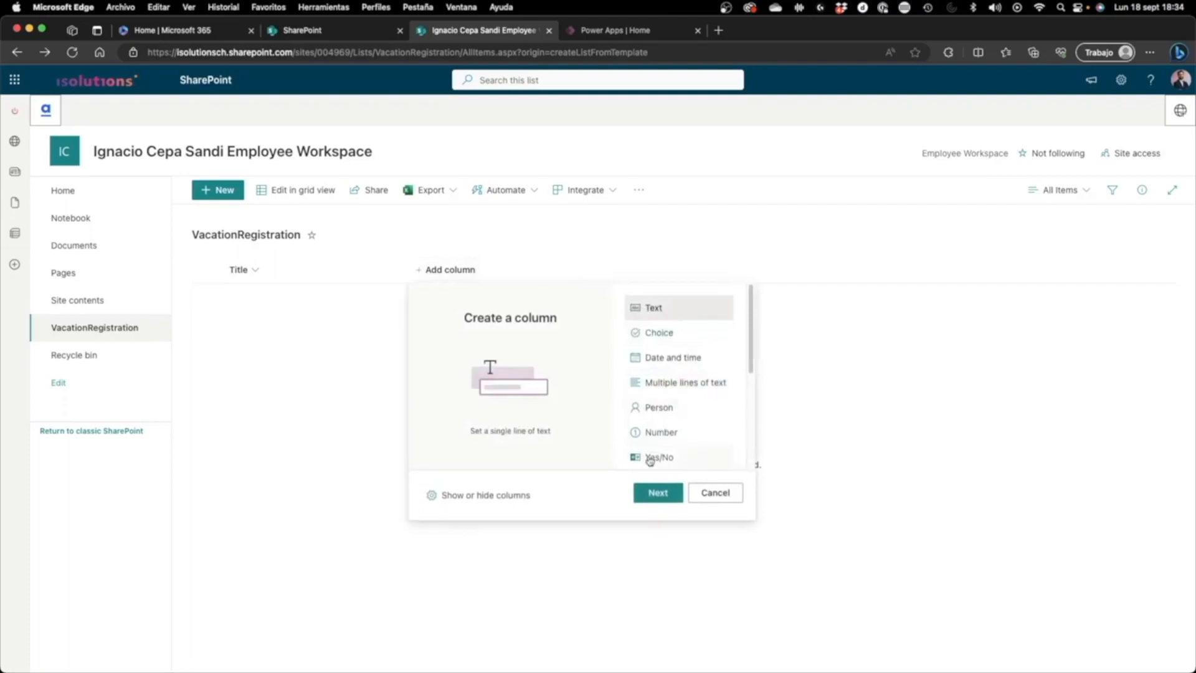
click(659, 492)
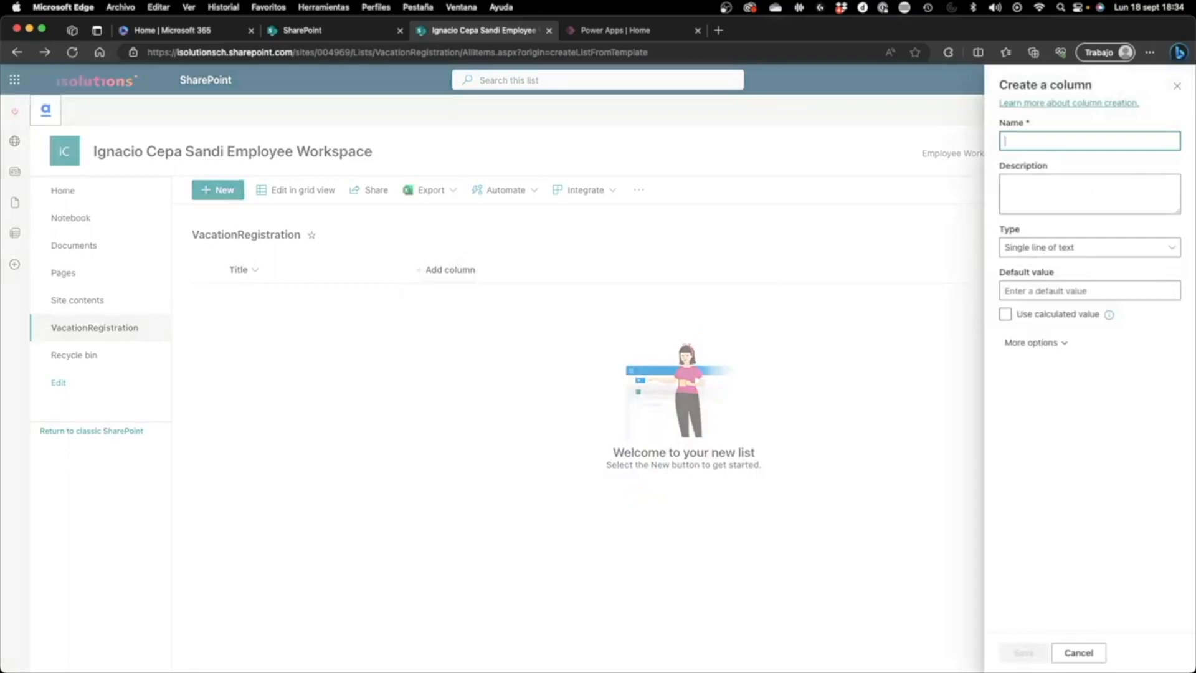
text(Employee)
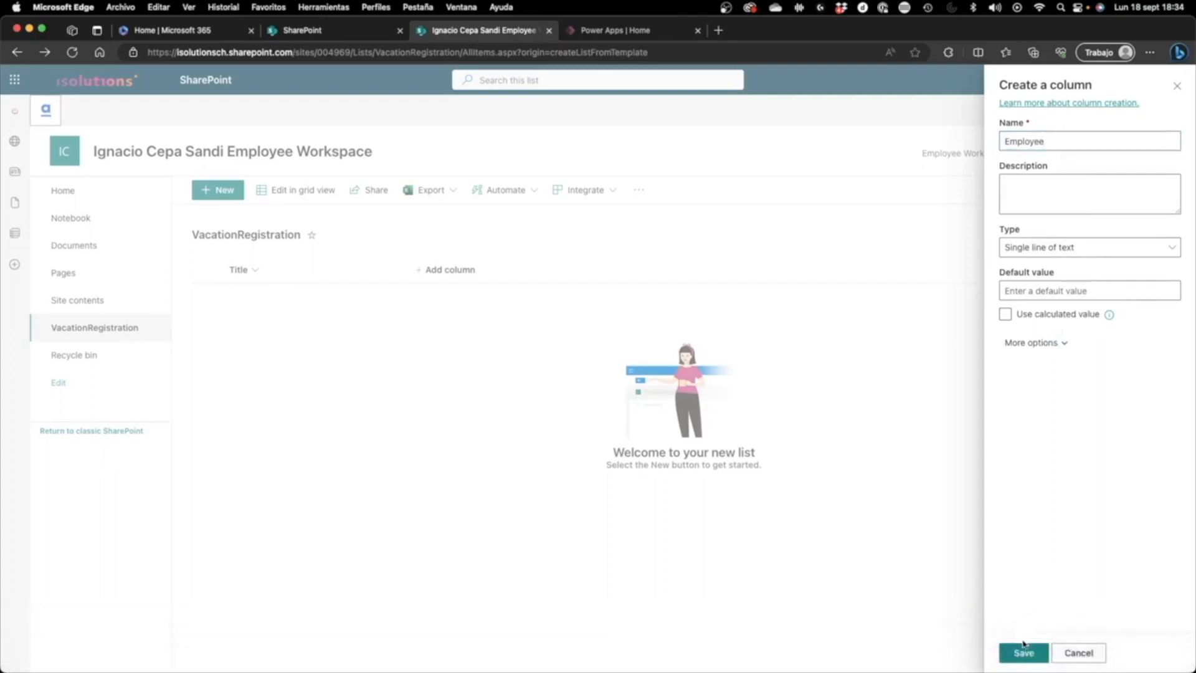
click(1023, 652)
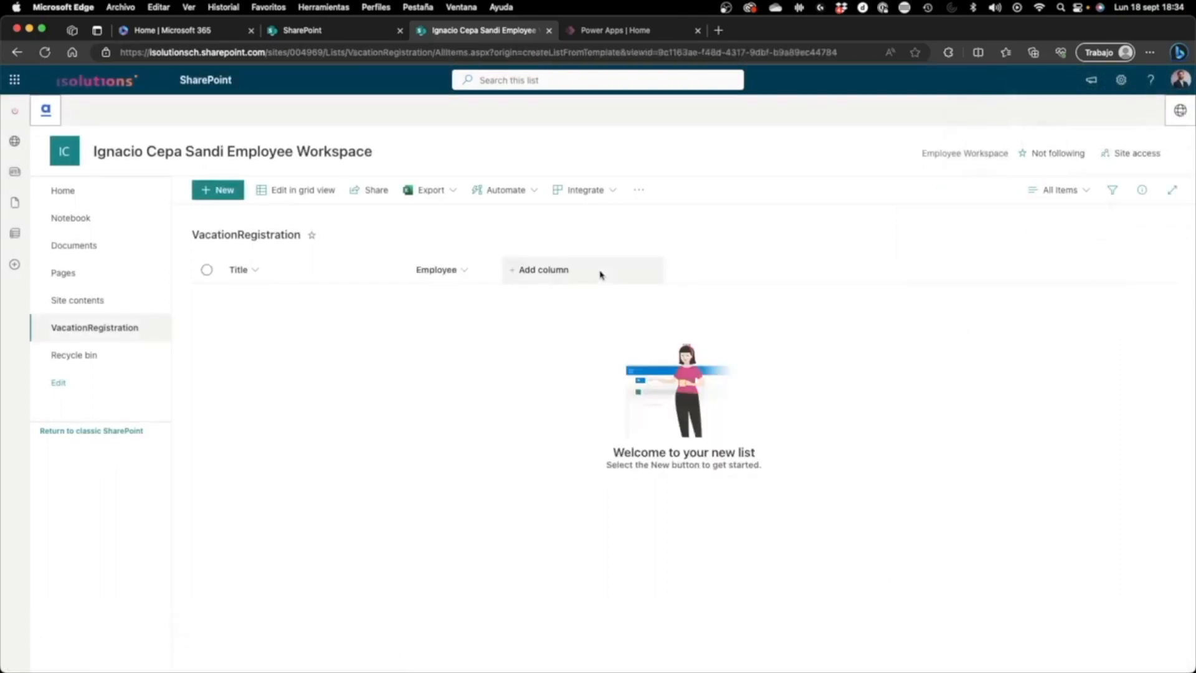
Step: Hide the Title column from the list view and apply the change
click(350, 280)
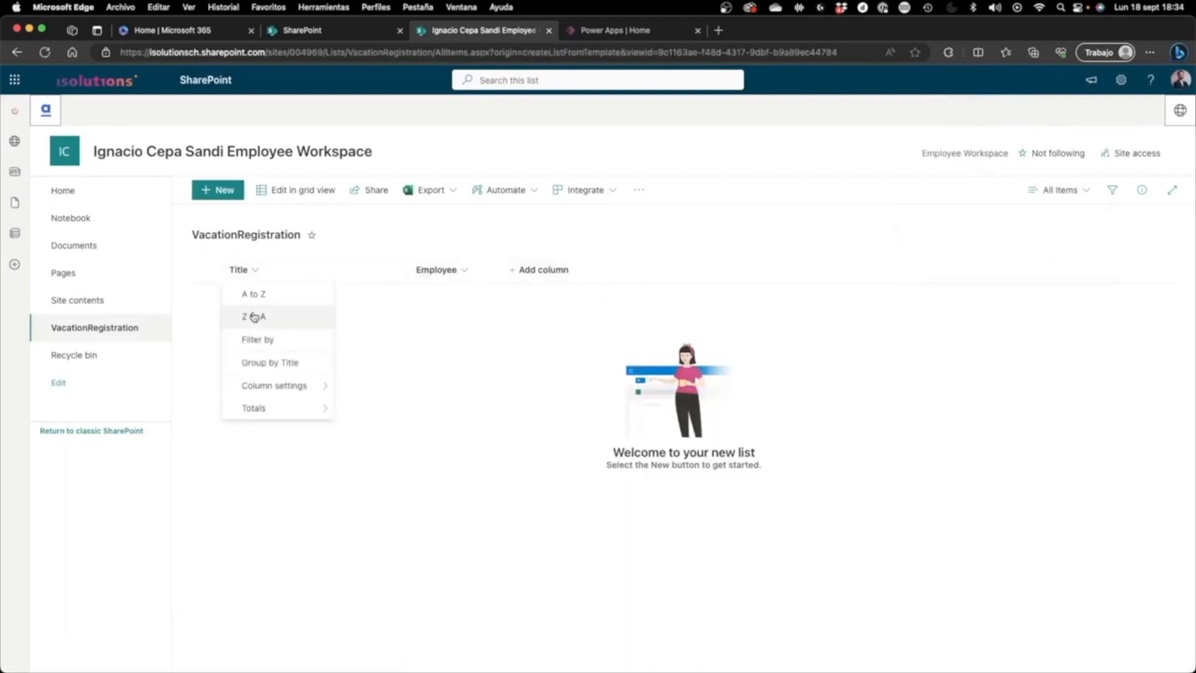
mouse_move(292, 409)
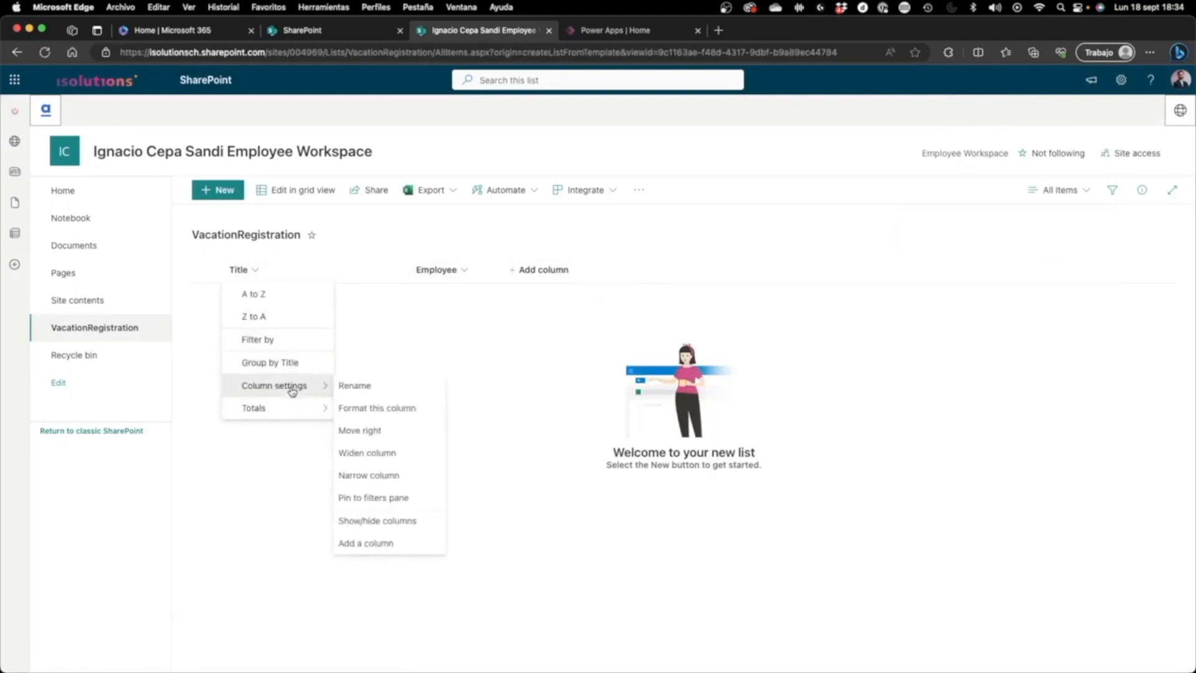
click(377, 520)
click(1014, 204)
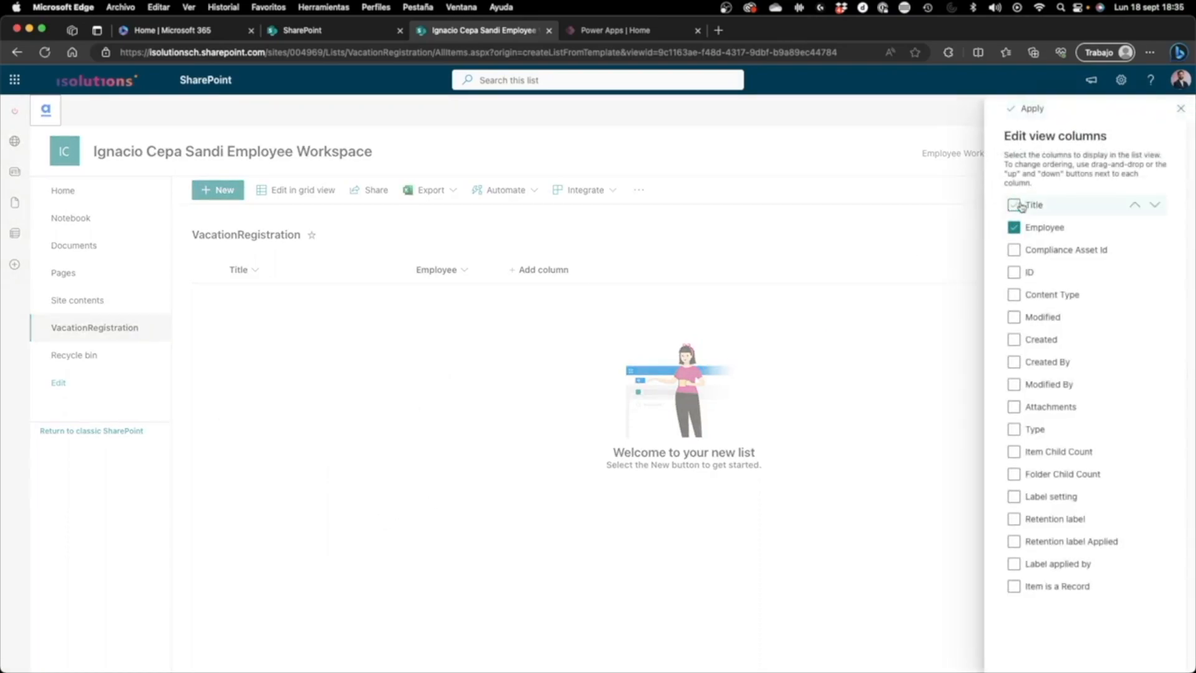
click(1028, 111)
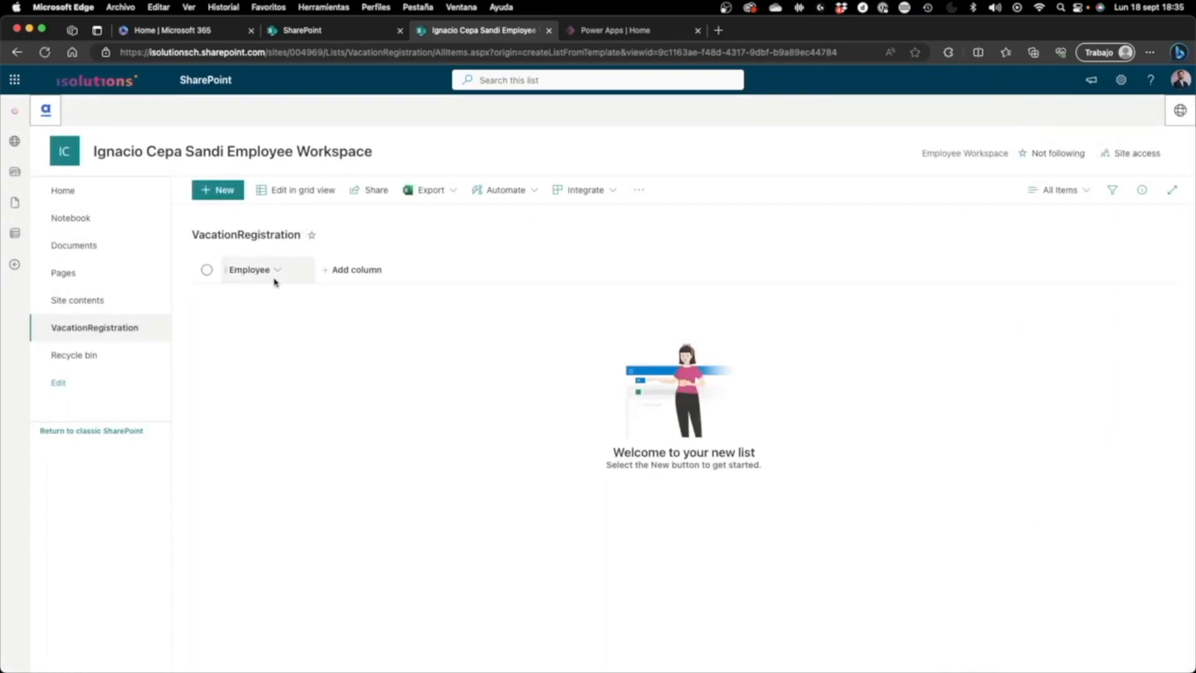
Step: Add a date and time column named StartDate to the list, without including the time
click(350, 272)
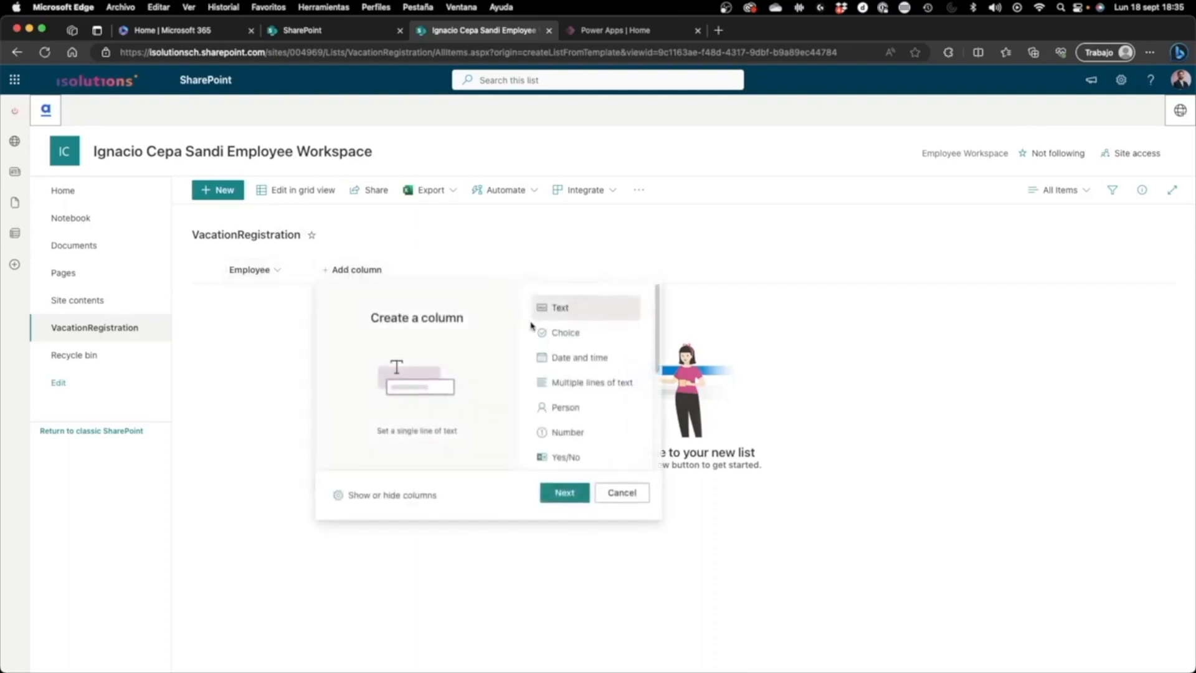
click(584, 359)
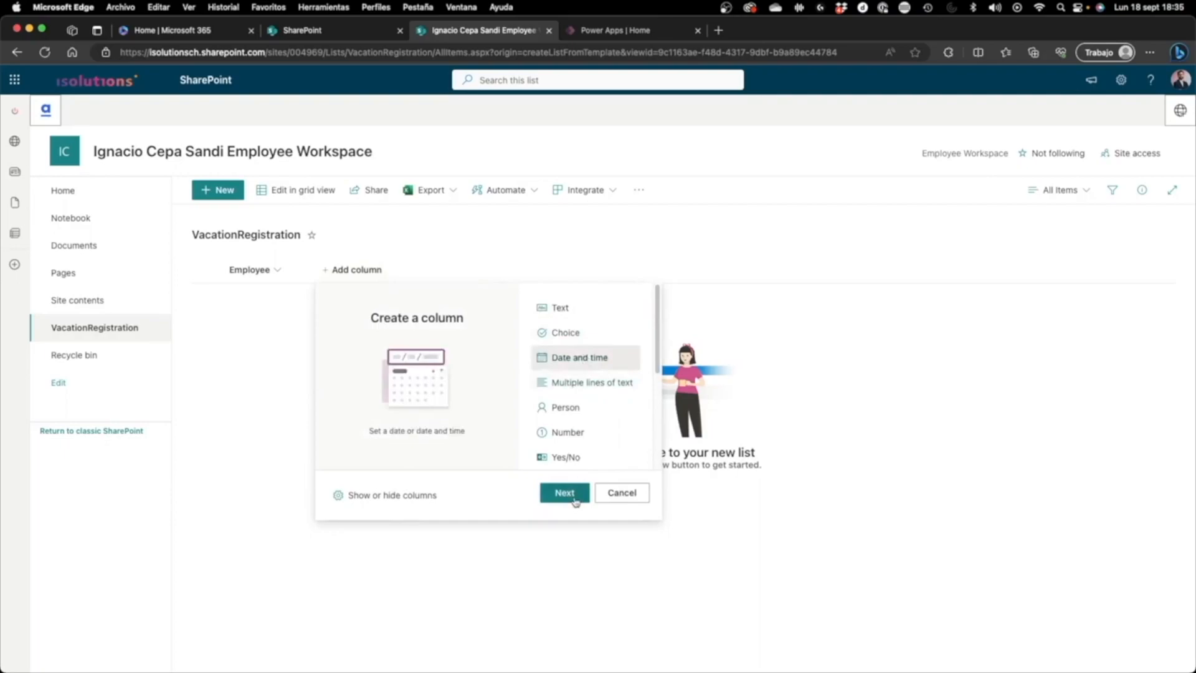
click(564, 493)
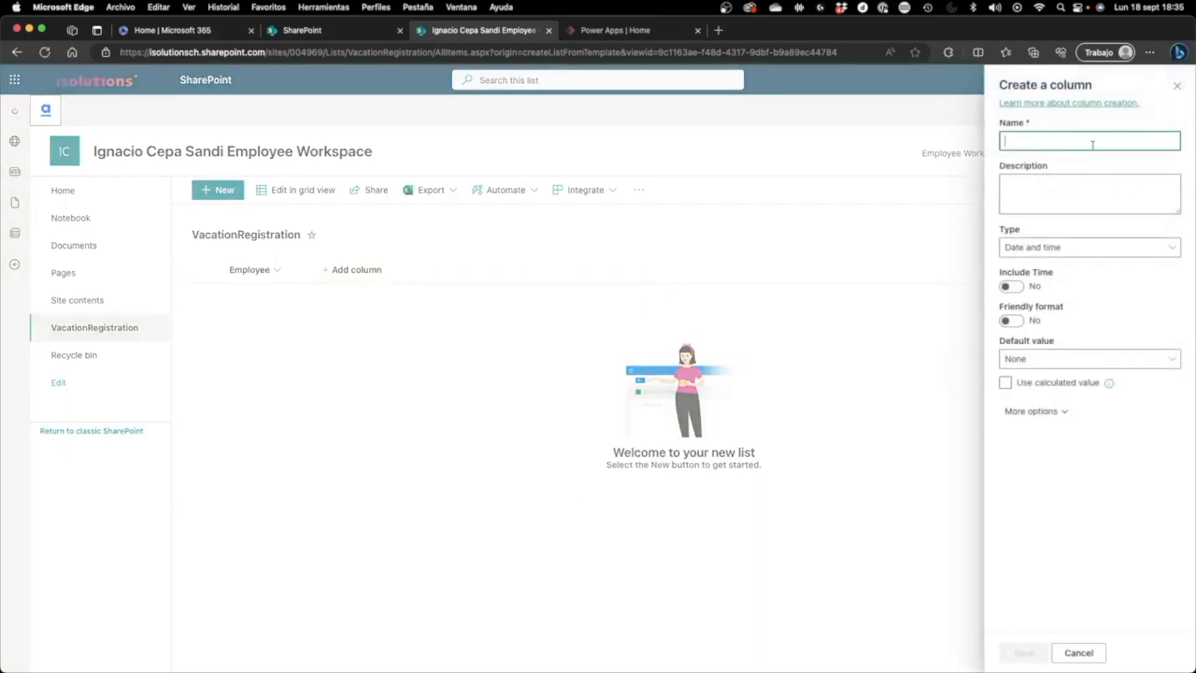
text(StartDate)
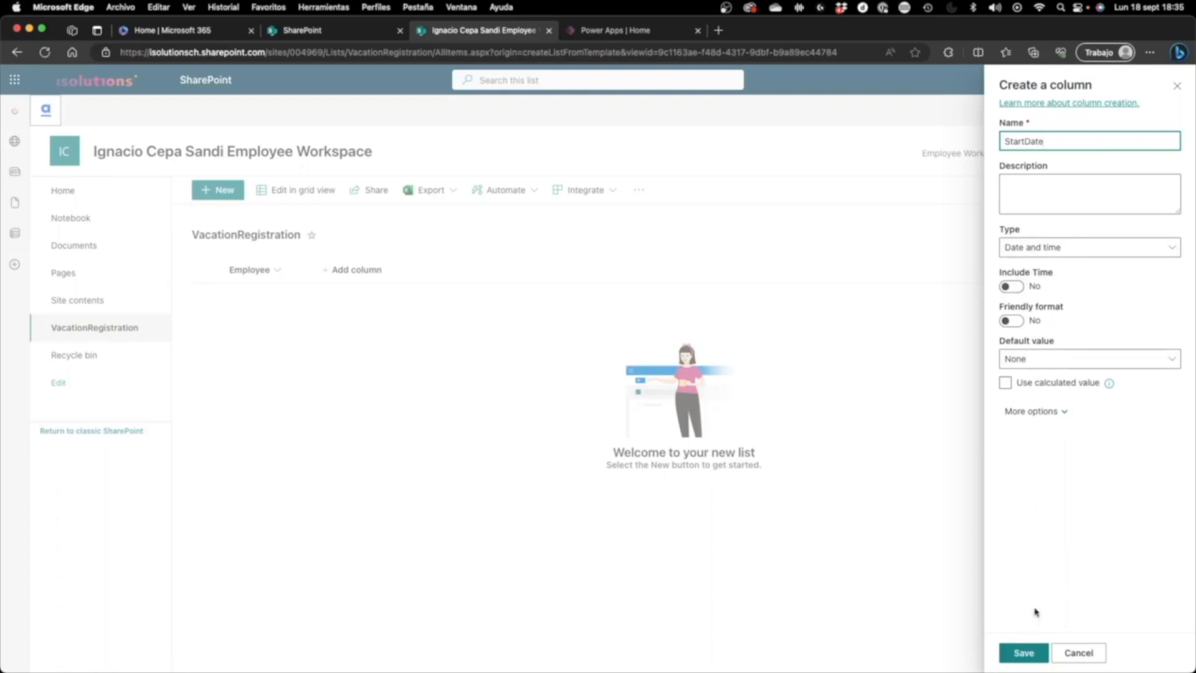
click(1023, 652)
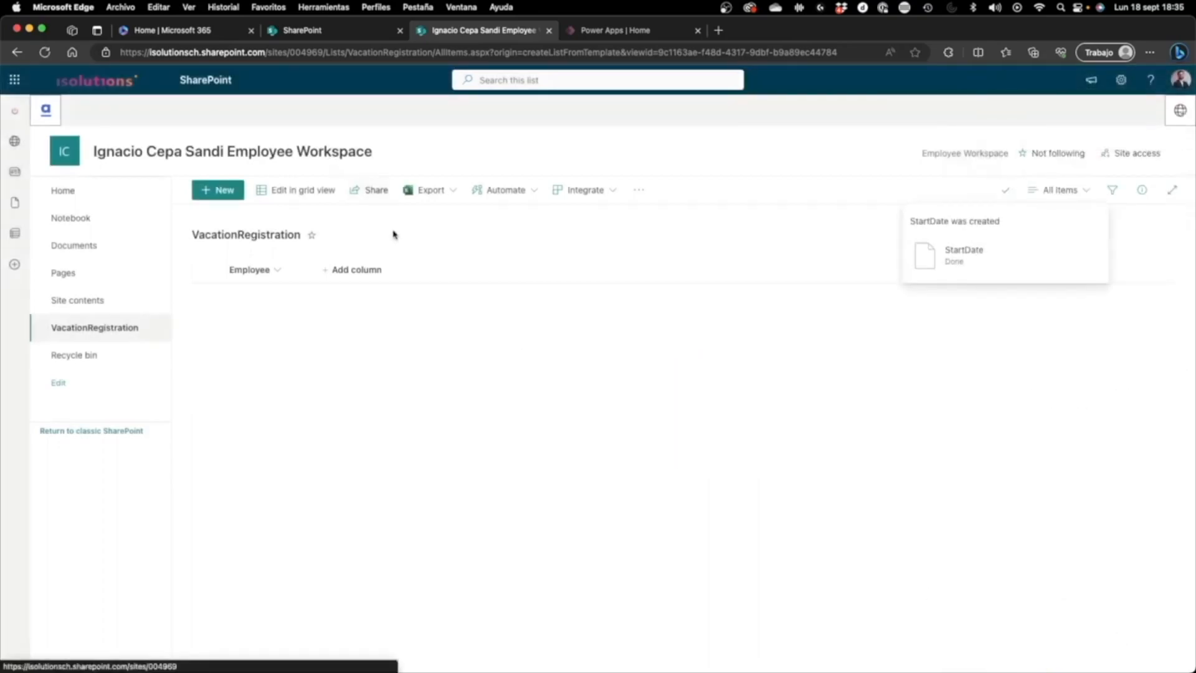
Step: Add a date and time column named EndDate to the list, without including the time
click(452, 268)
click(671, 358)
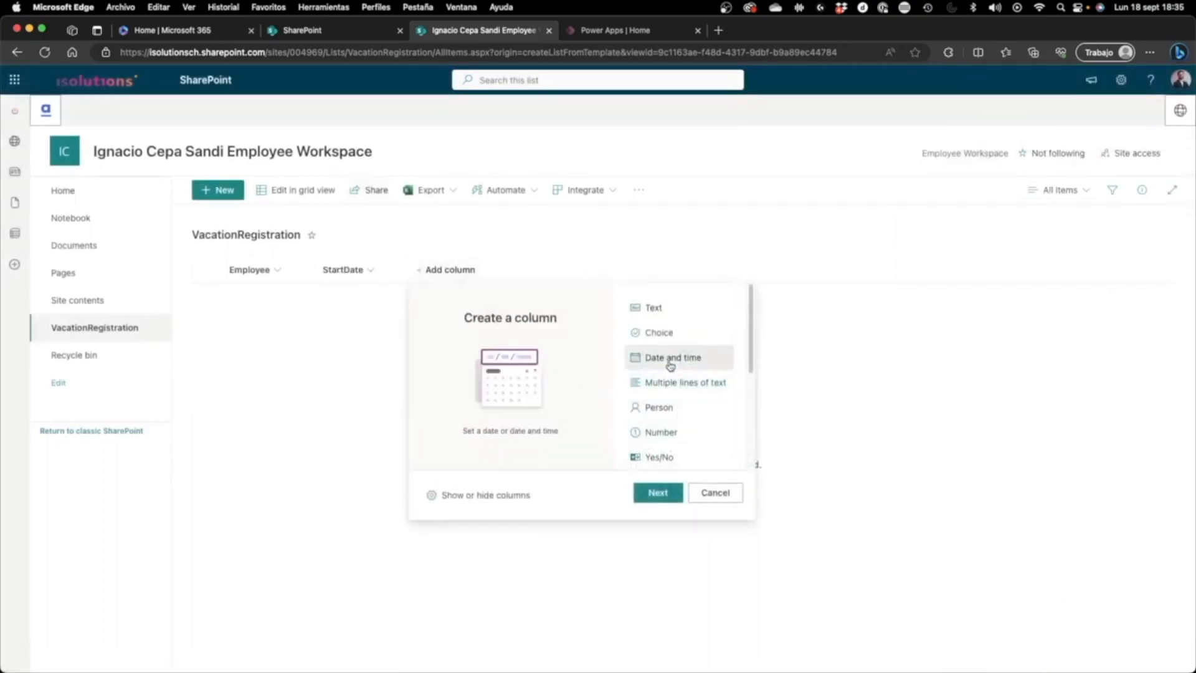
click(658, 492)
text(EndDa)
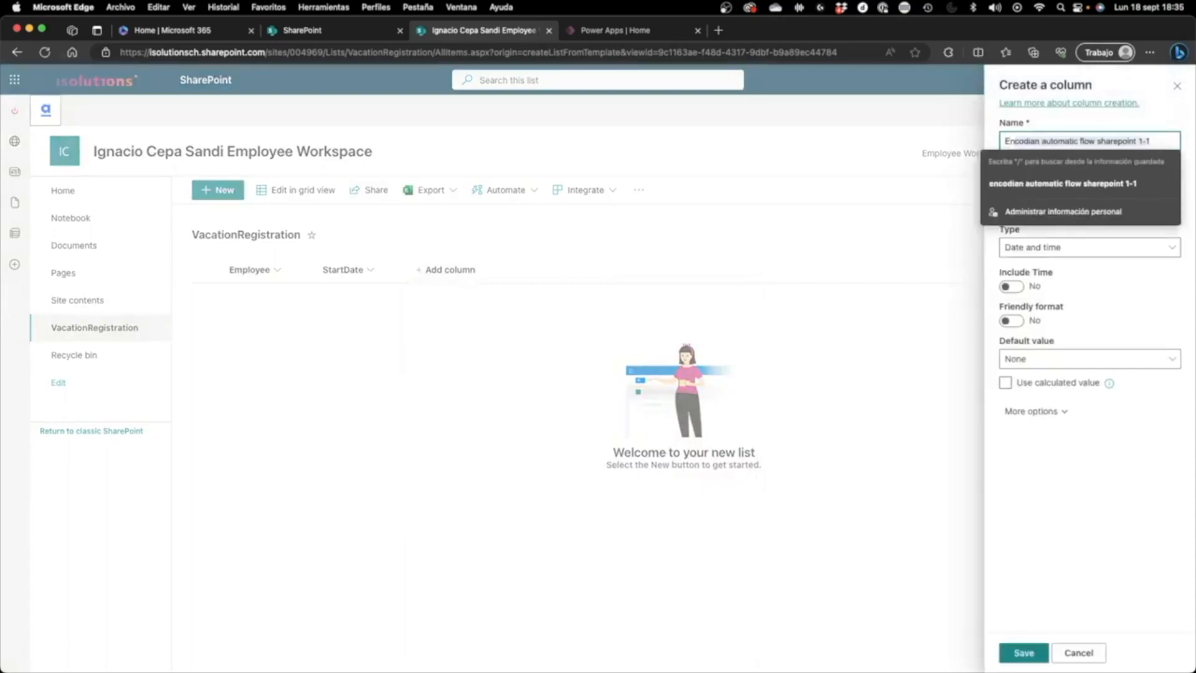
text(te)
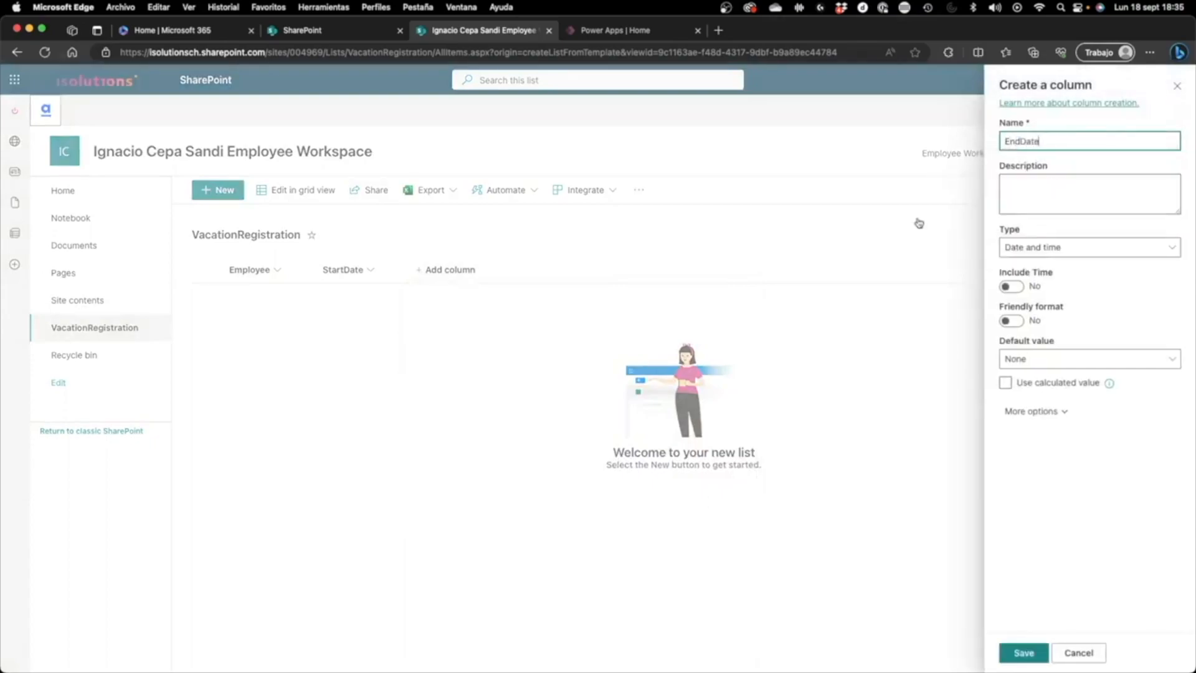
click(1021, 658)
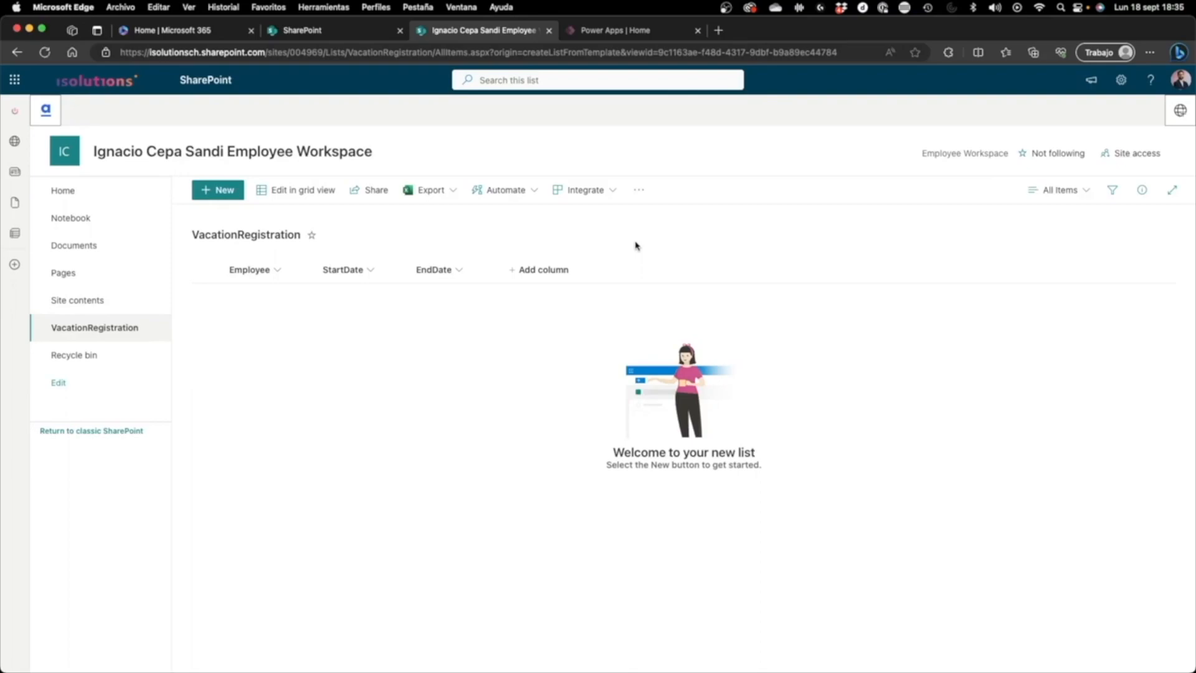
Step: Add a number column named TotalDays with 0 decimal places to the list
click(567, 268)
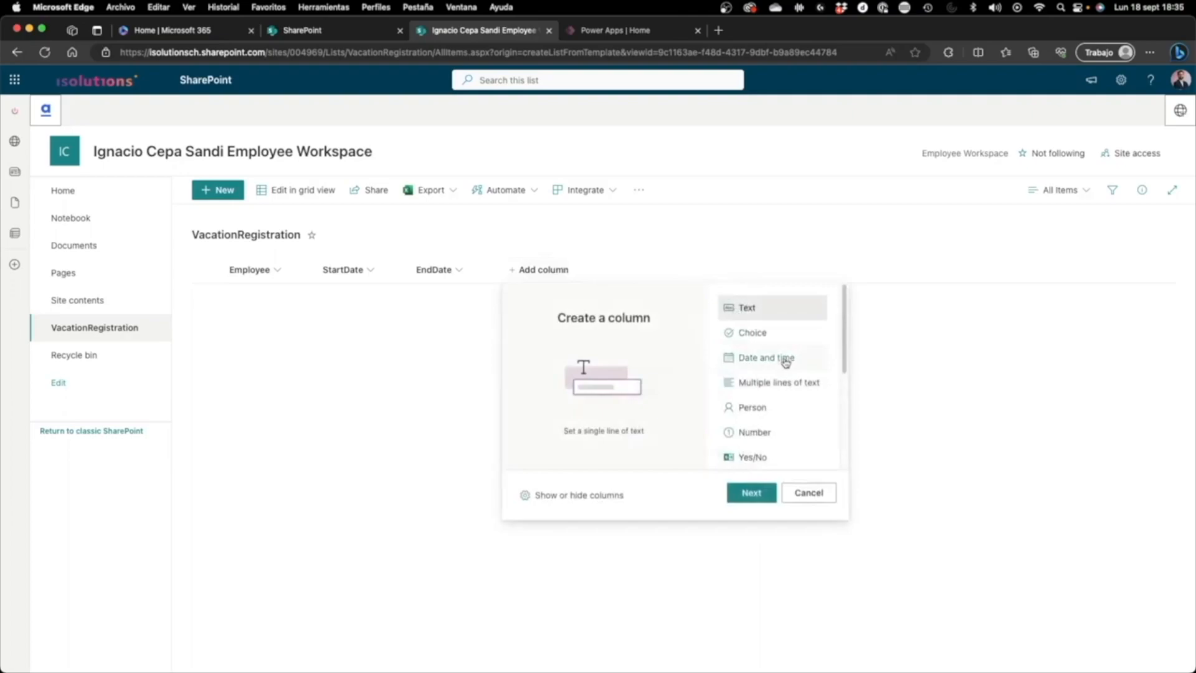
click(785, 437)
click(753, 491)
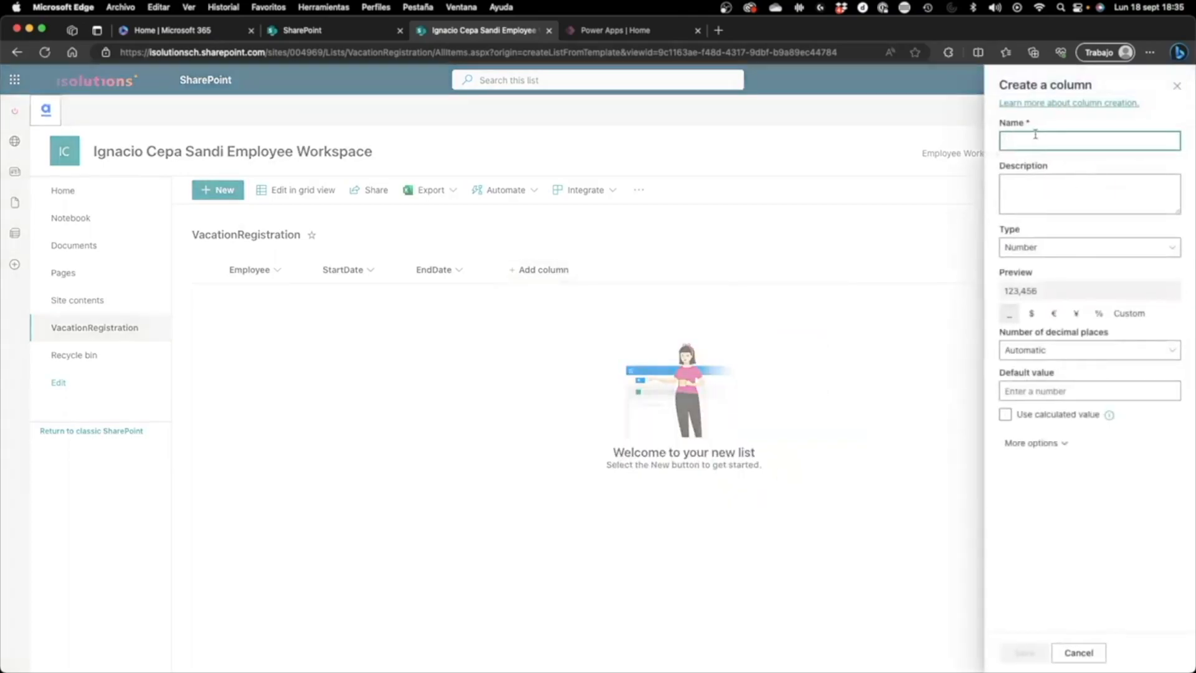
text(Days)
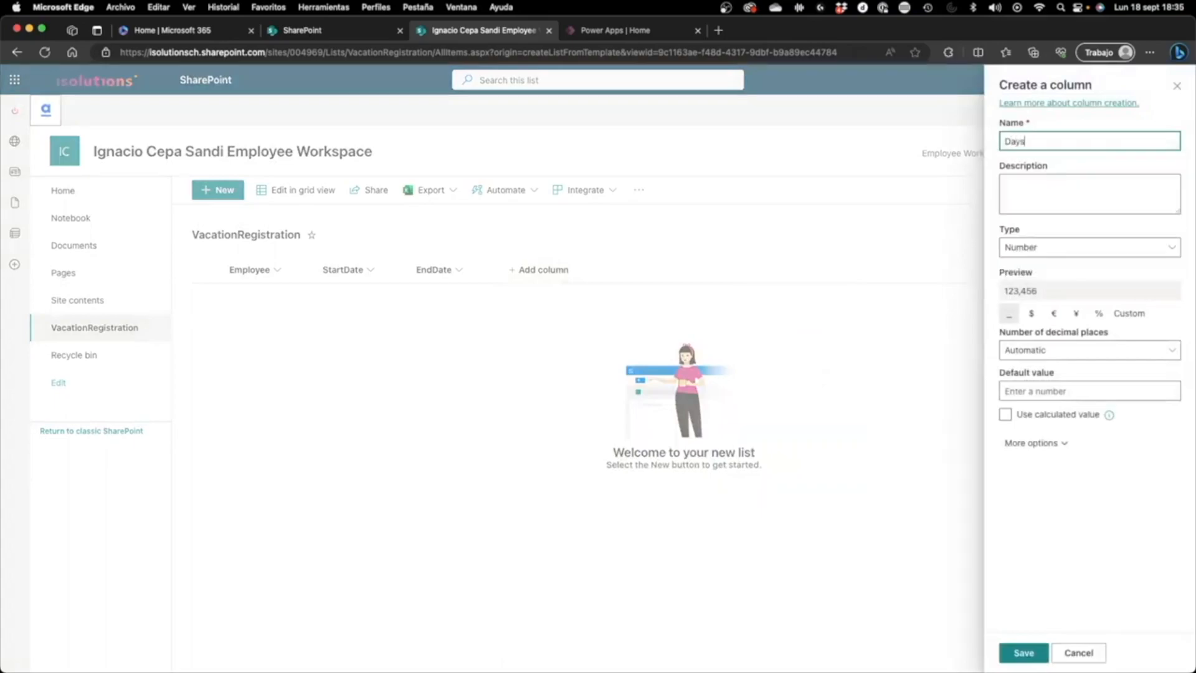
key(BackSpace)
key(BackSpace)
key(BackSpace)
key(BackSpace)
text(TotalDays)
click(1049, 353)
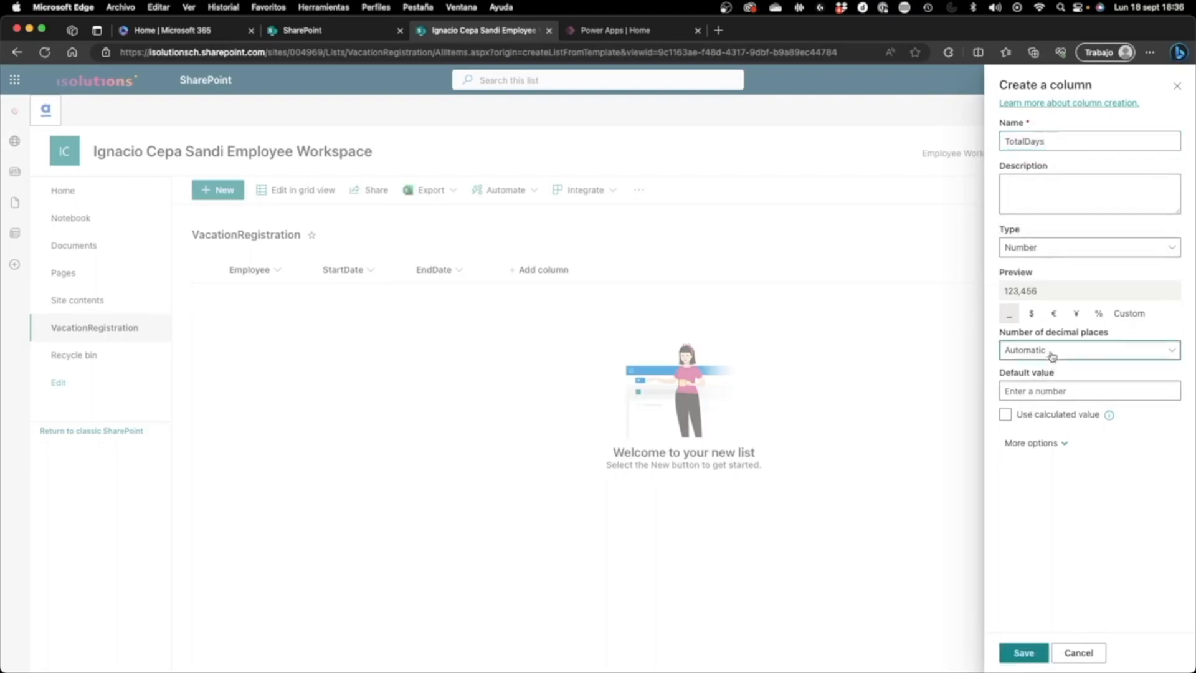
click(1051, 384)
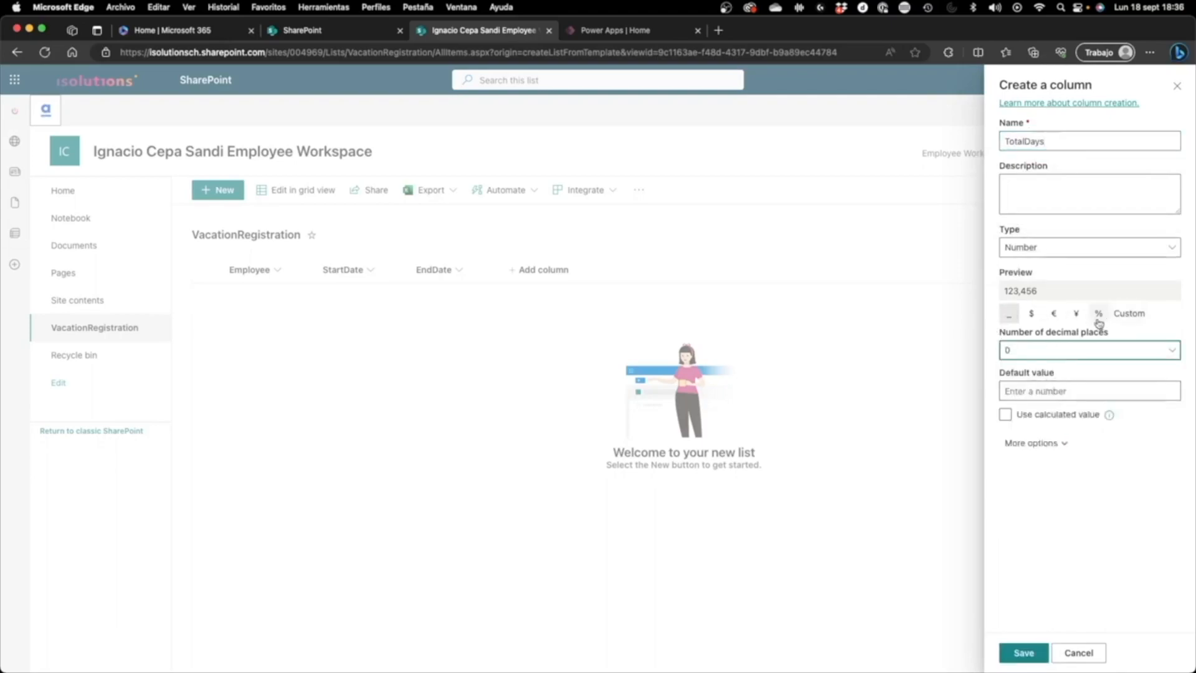
click(1035, 652)
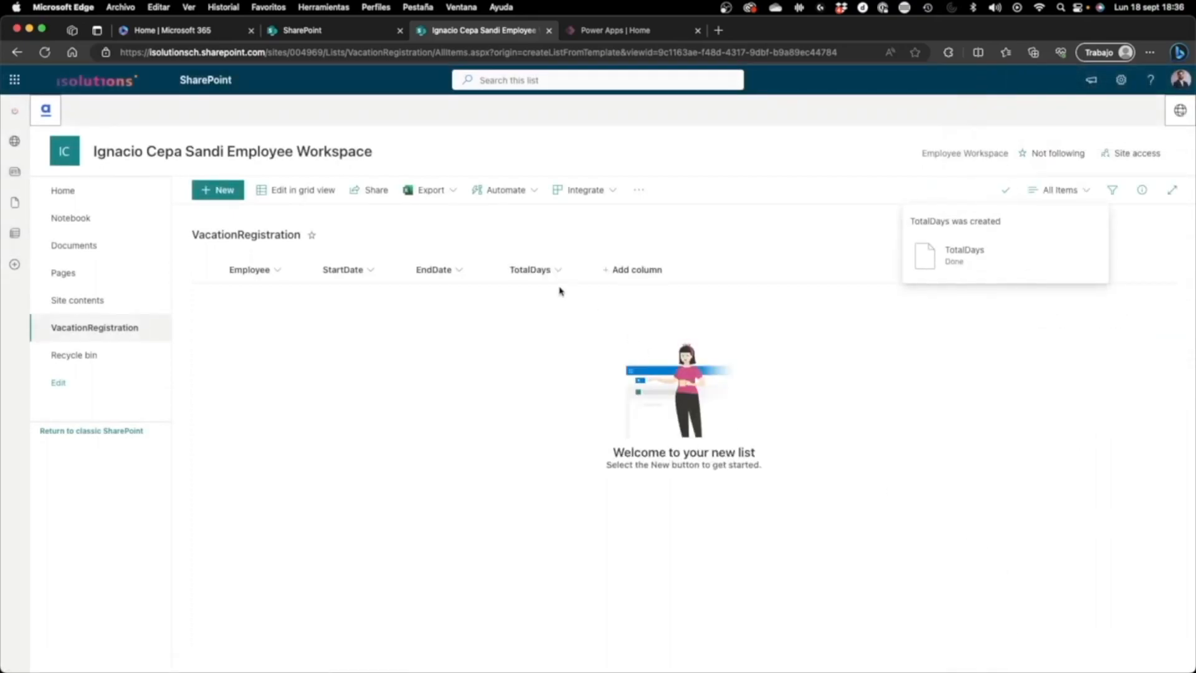
Step: Add a single line of text column named Deputy to the list
click(636, 270)
click(662, 493)
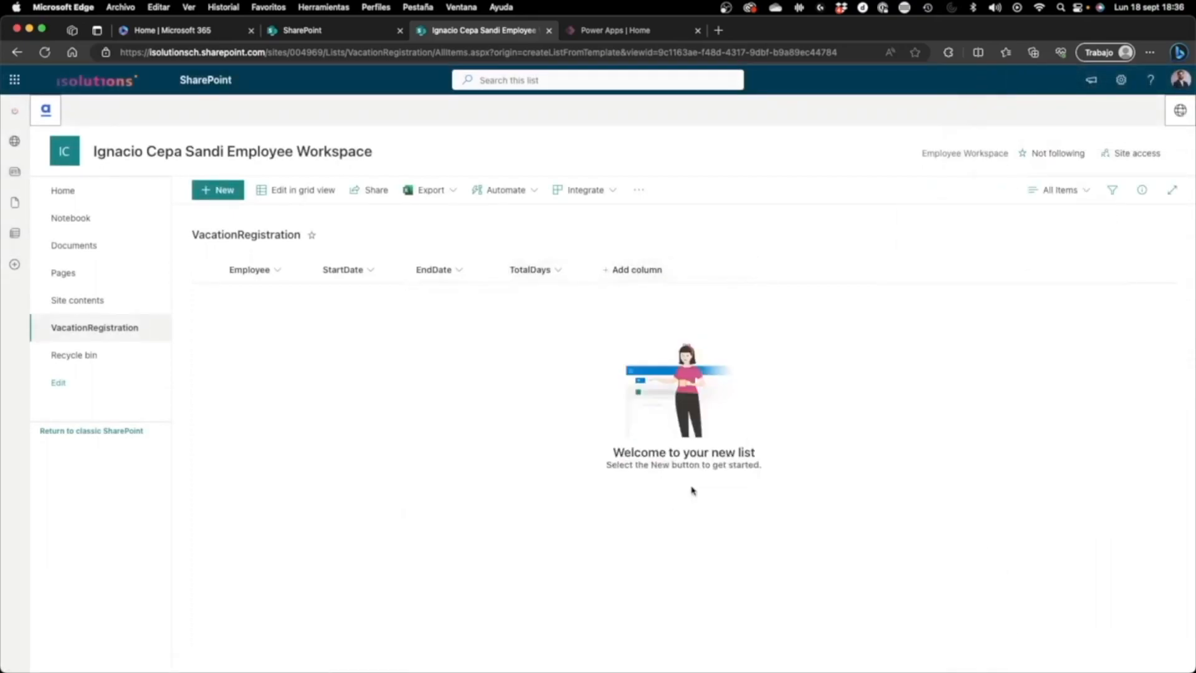
text(Deputy)
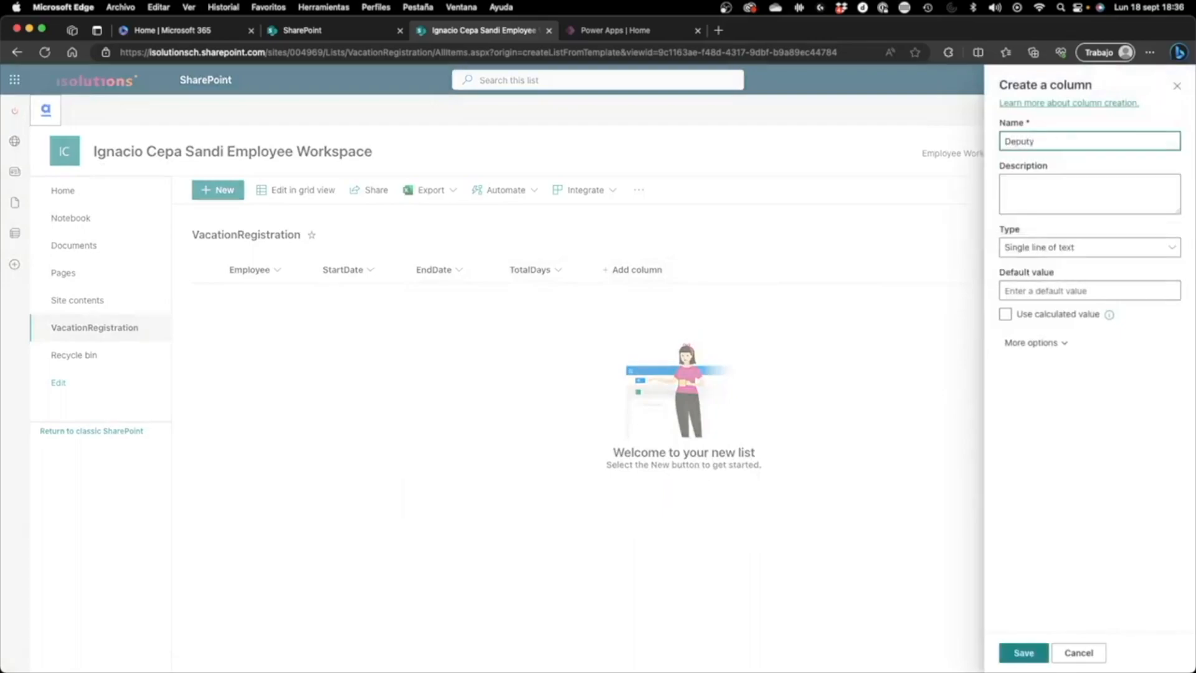
click(1023, 652)
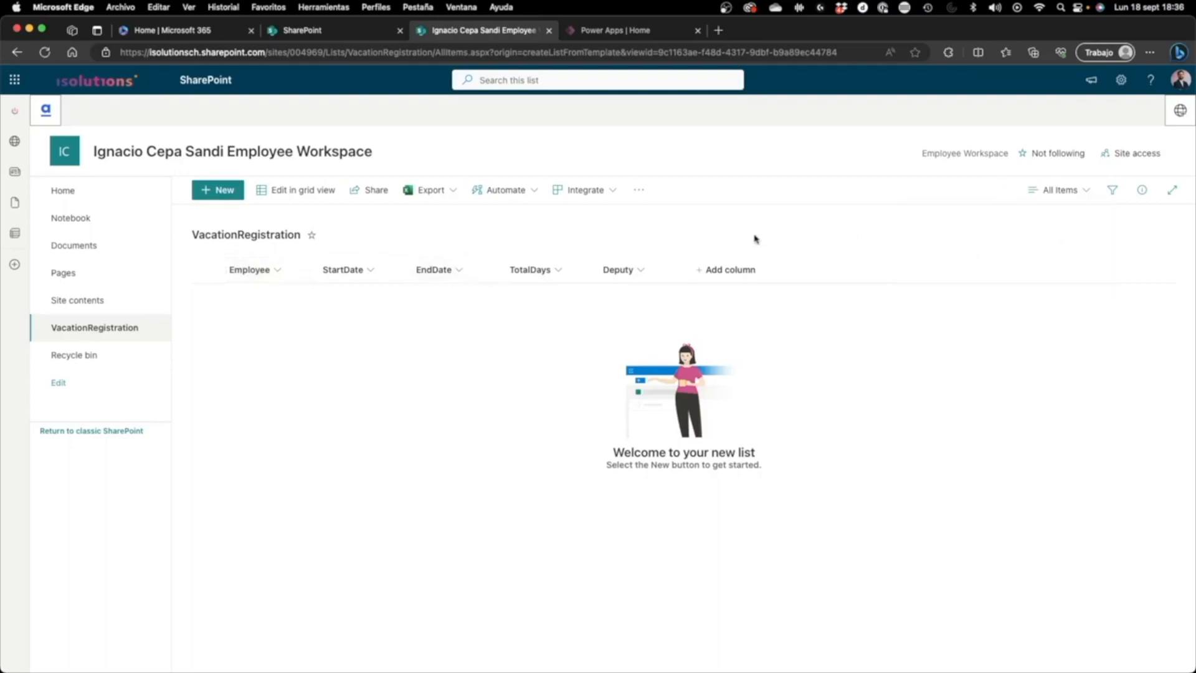
Step: Hide the Title column in the list's new item form and save the form change
click(206, 196)
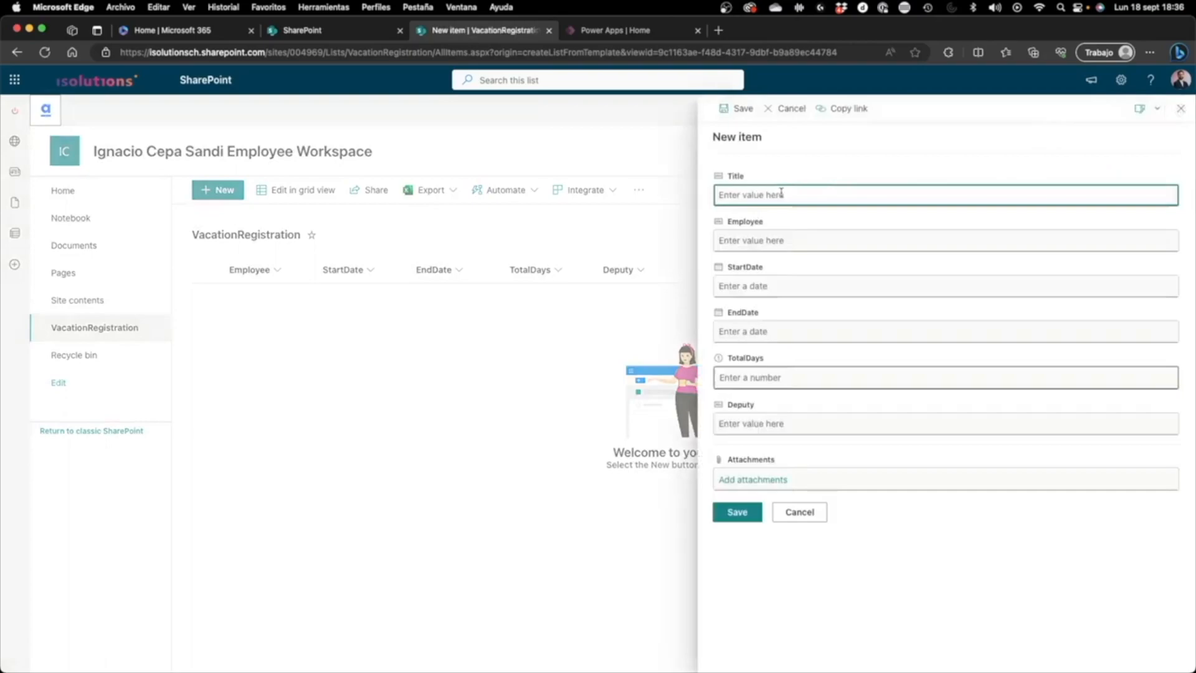
click(784, 241)
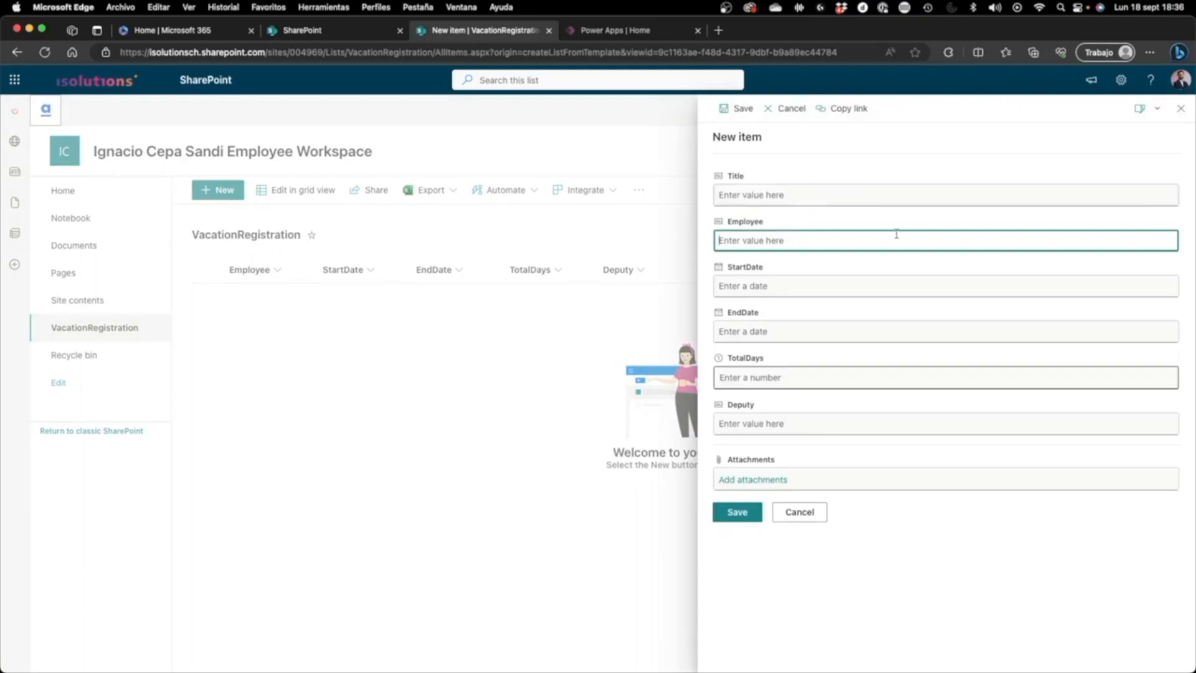
click(1139, 110)
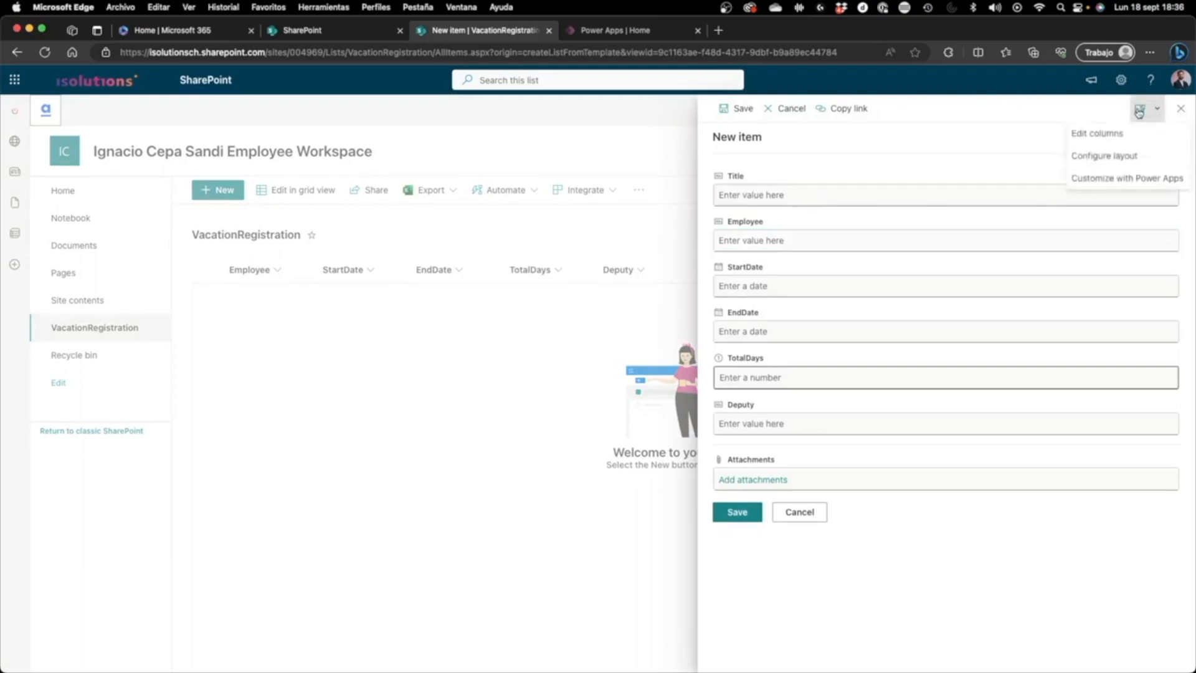
click(1136, 139)
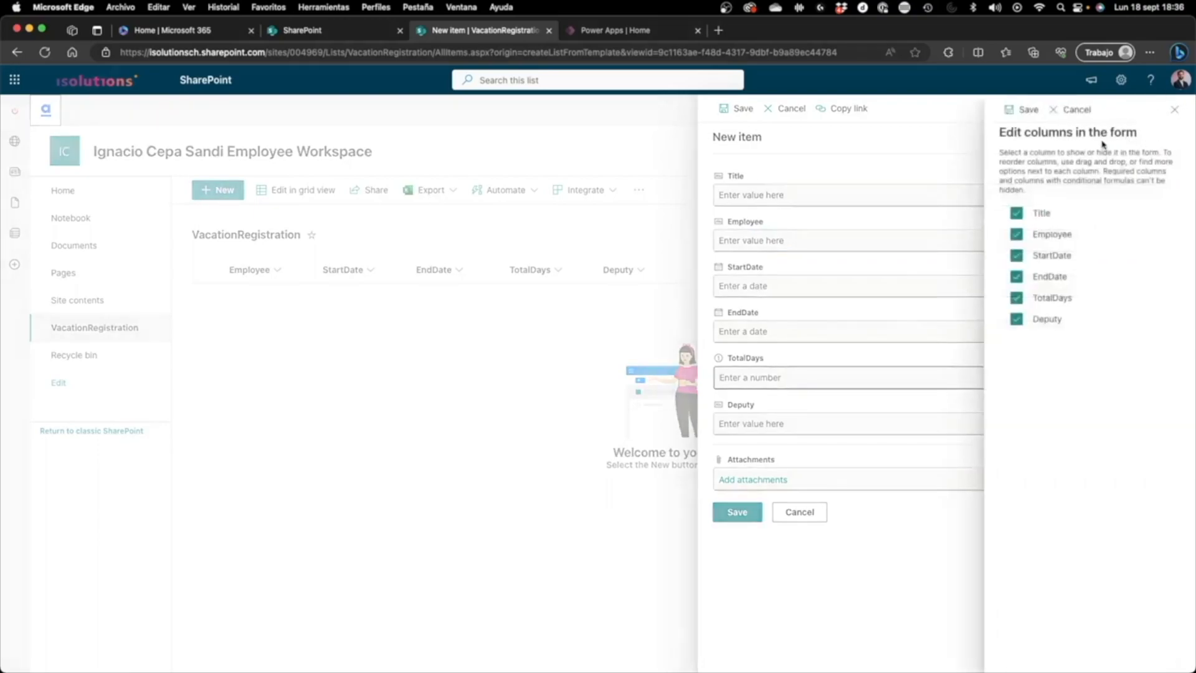
click(1037, 213)
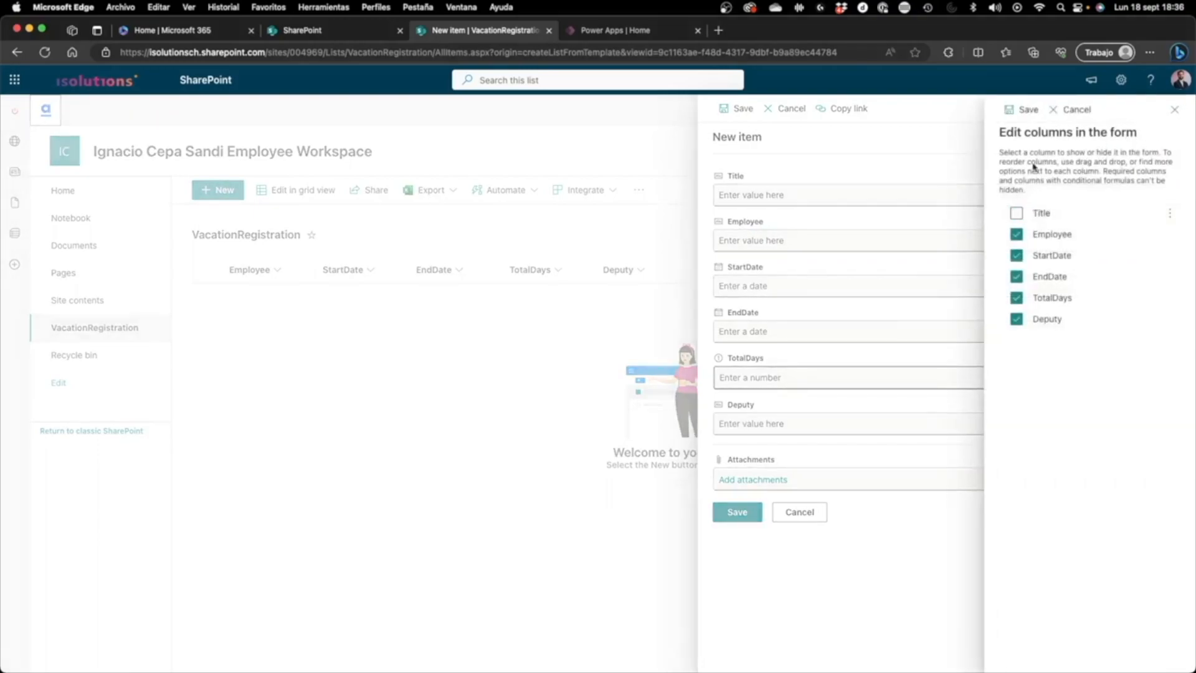
click(1028, 110)
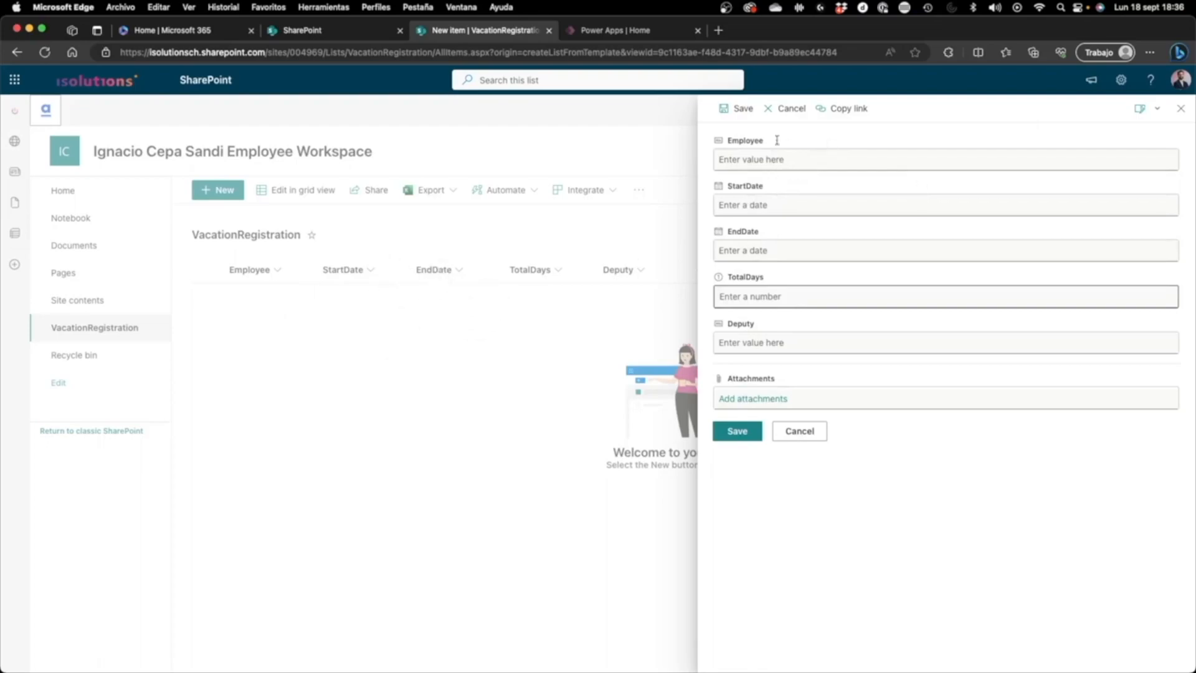
Step: Enter the employee's name in the new item with StartDate 9/11/2023 and EndDate 9/14/2023
click(768, 163)
text(Rea)
click(784, 203)
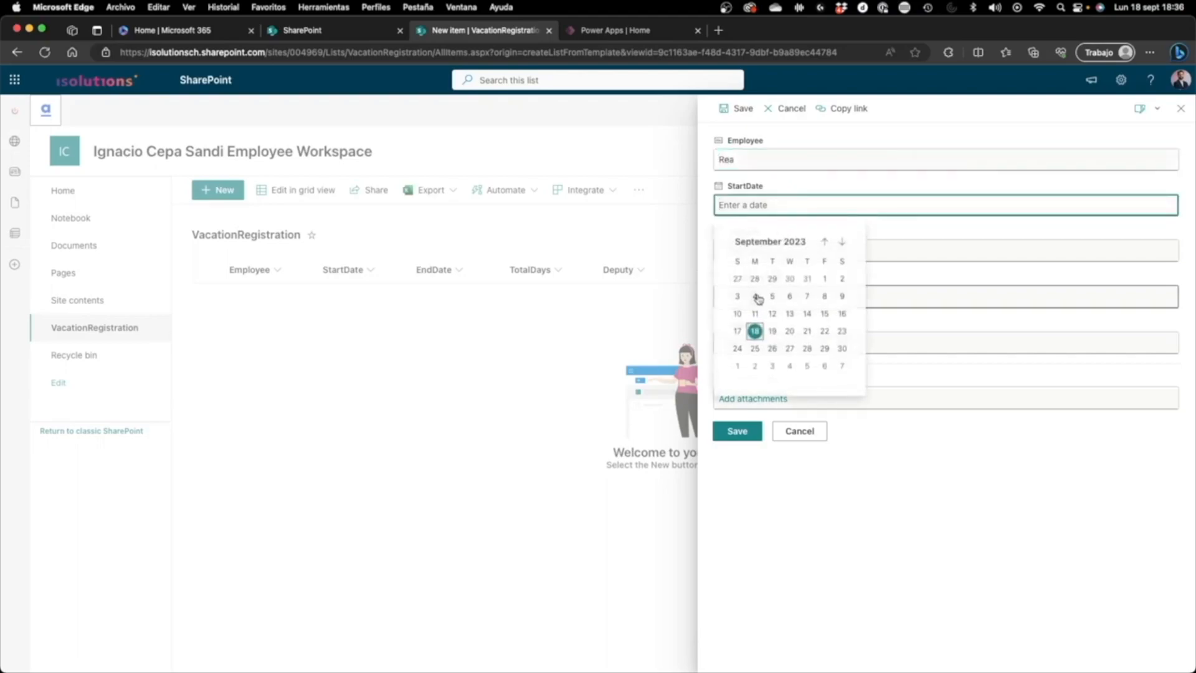
click(755, 313)
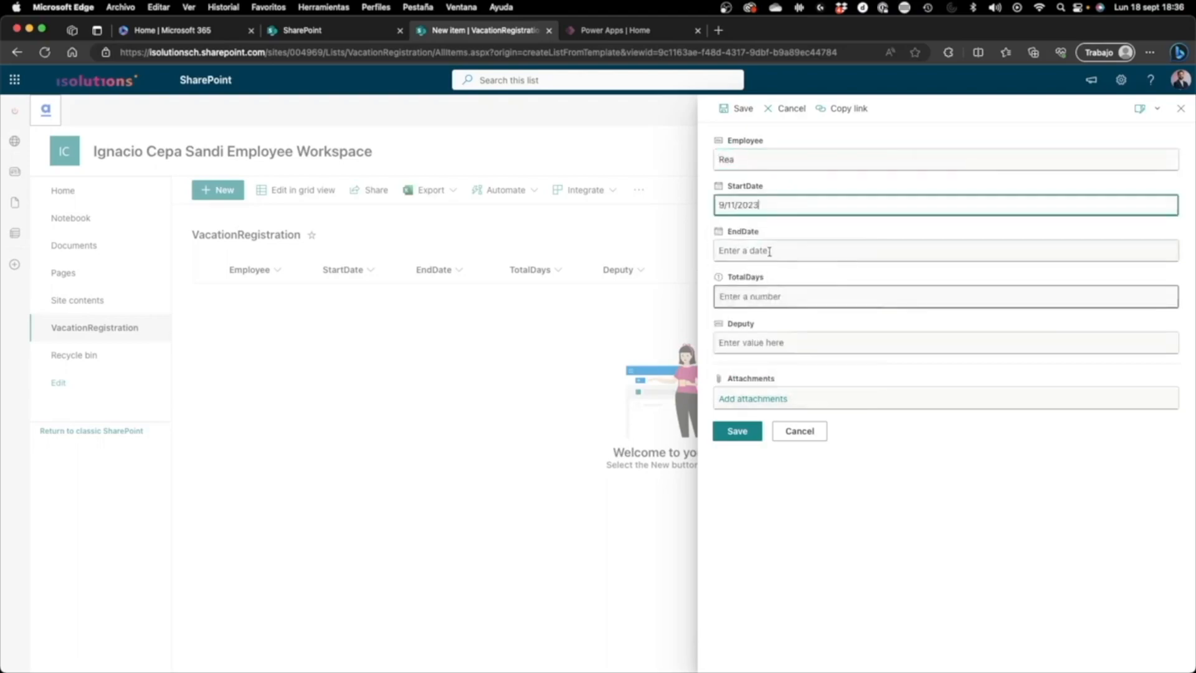
click(769, 251)
click(806, 360)
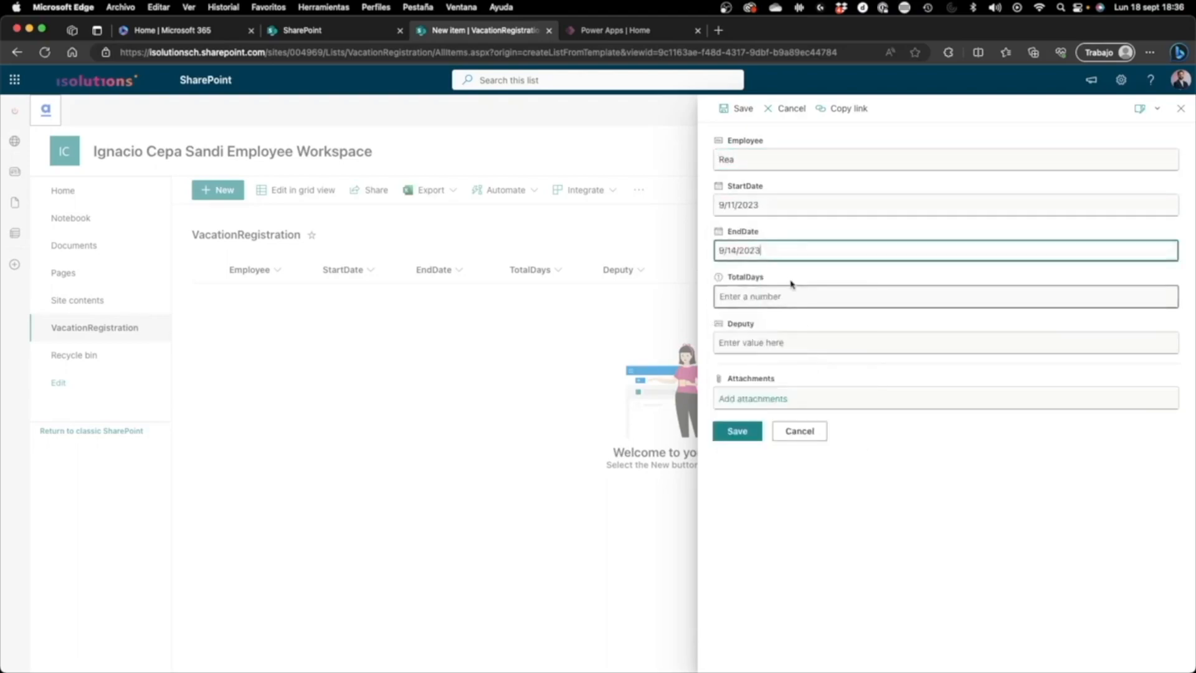
Step: Set TotalDays to 4, enter the deputy's name and save the new list item
click(788, 293)
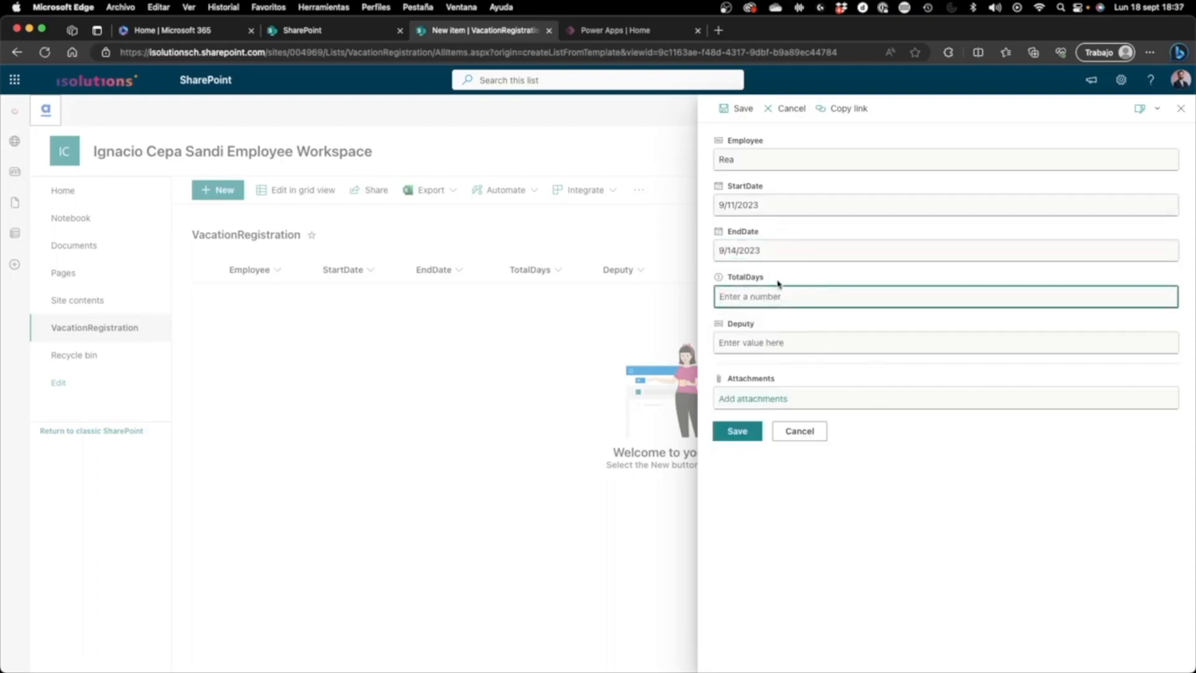
text(4)
click(775, 343)
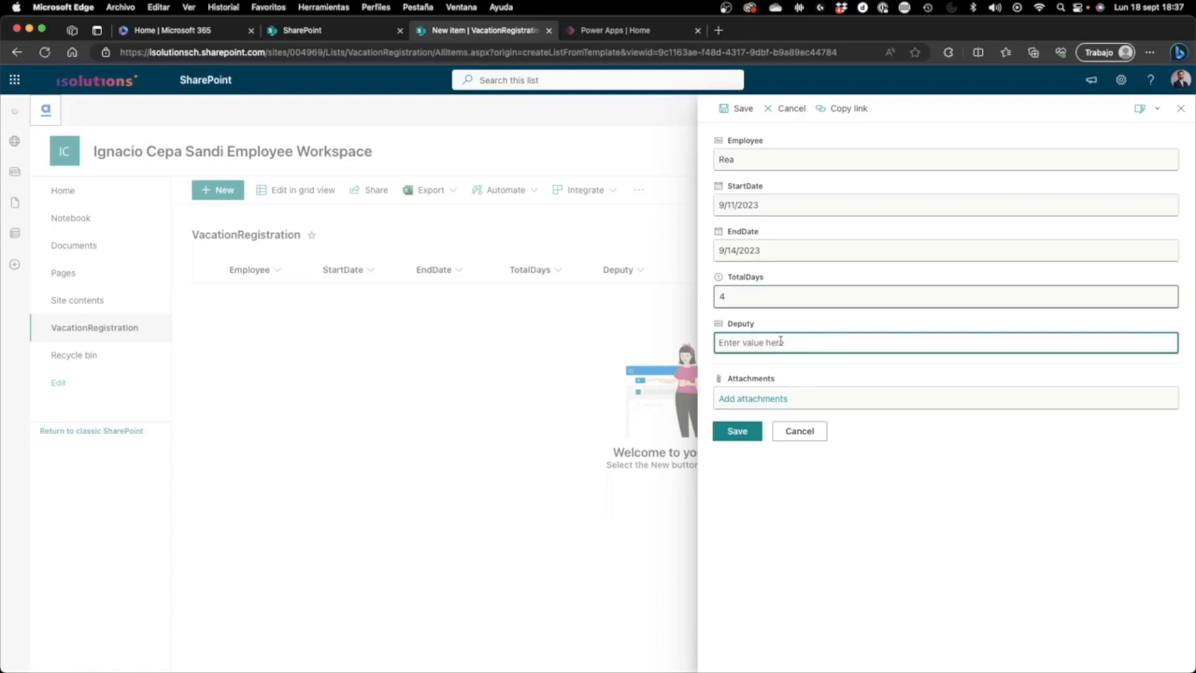
text(Dario)
click(726, 108)
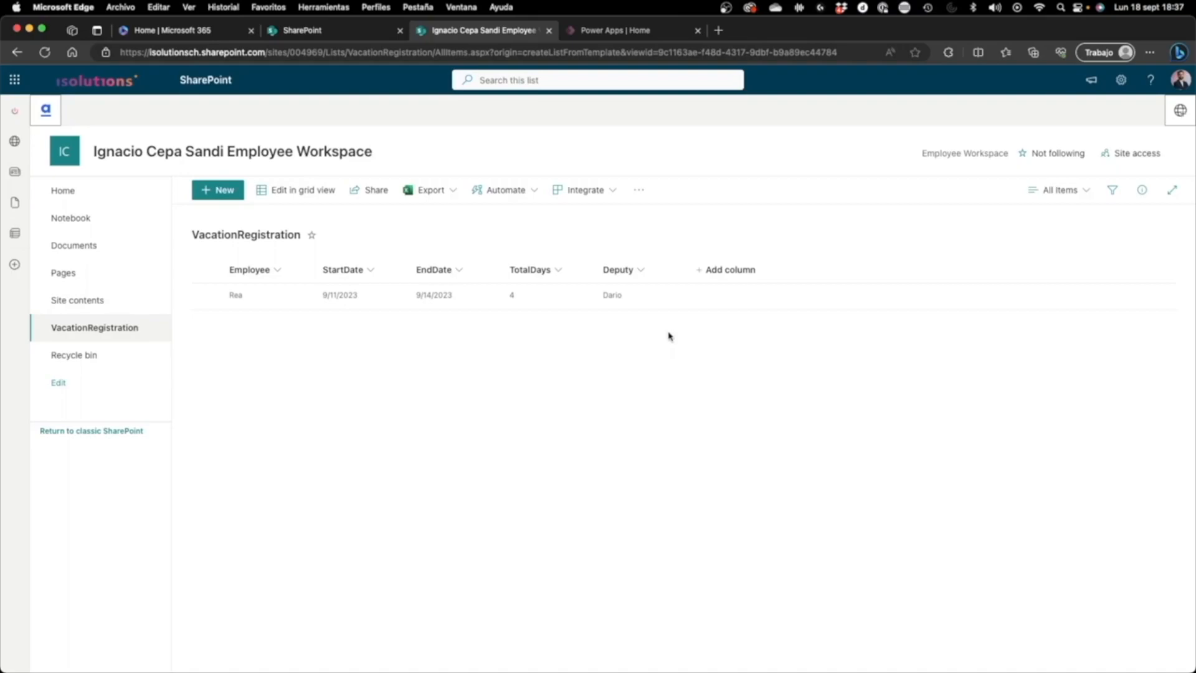
Step: Create a Power Apps app named VacationRegistrationApp from the VacationRegistration list
click(601, 198)
mouse_move(607, 215)
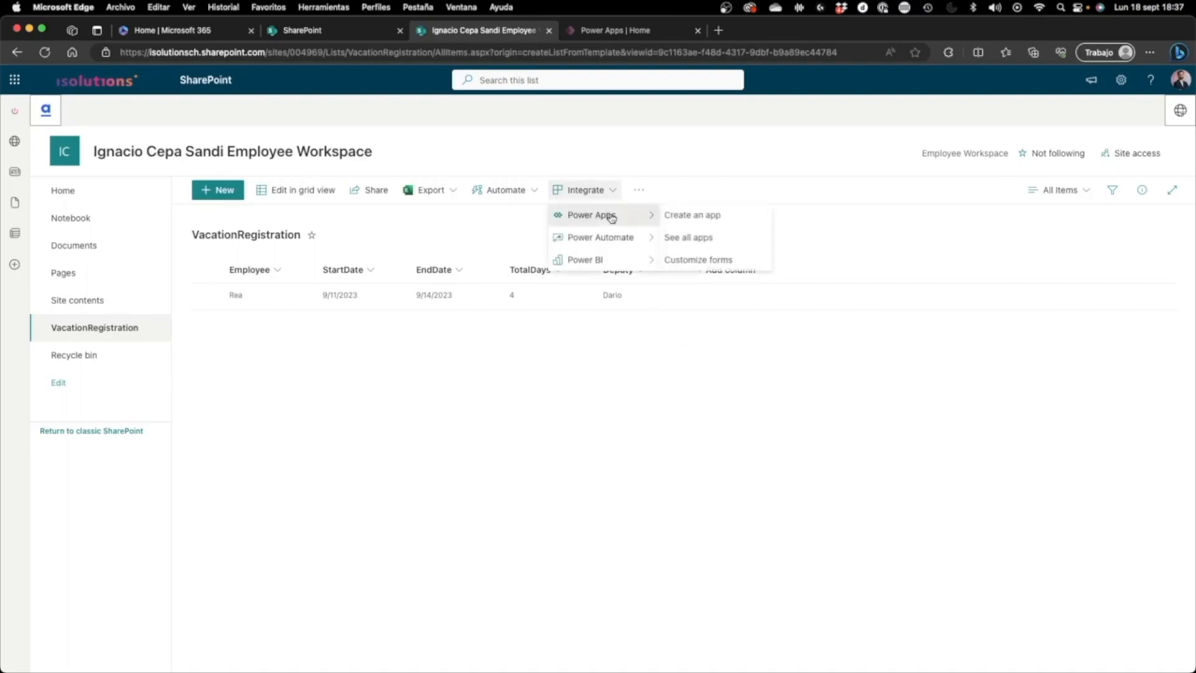
click(663, 215)
text(App)
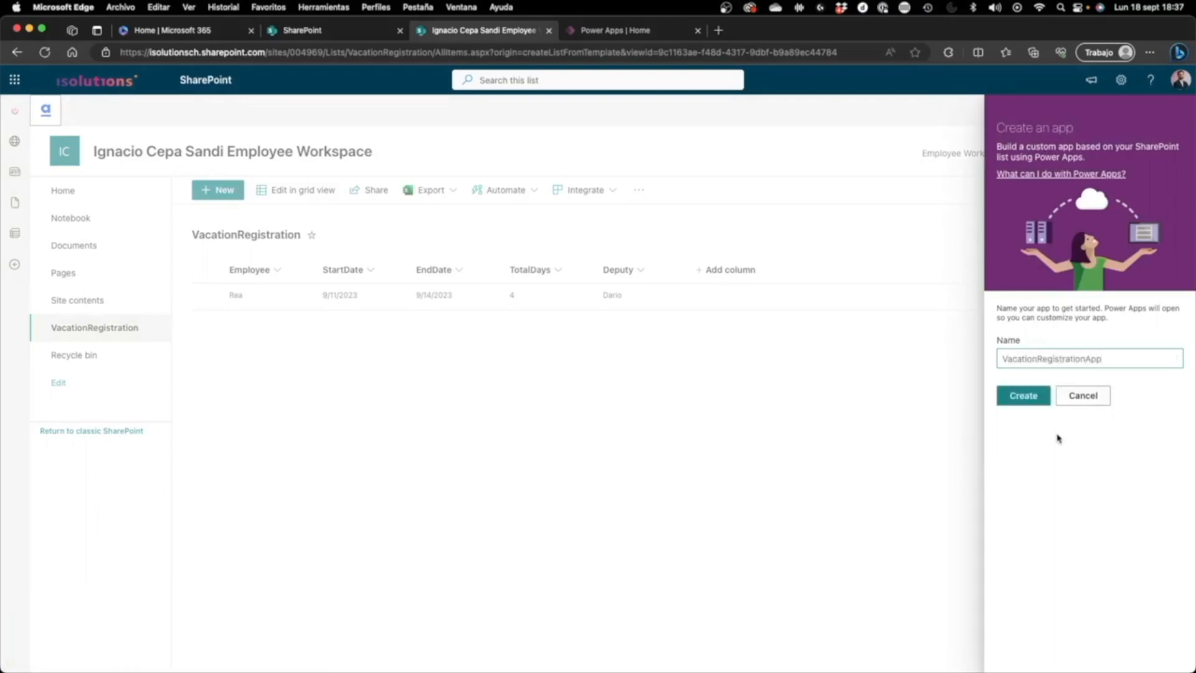
click(1039, 403)
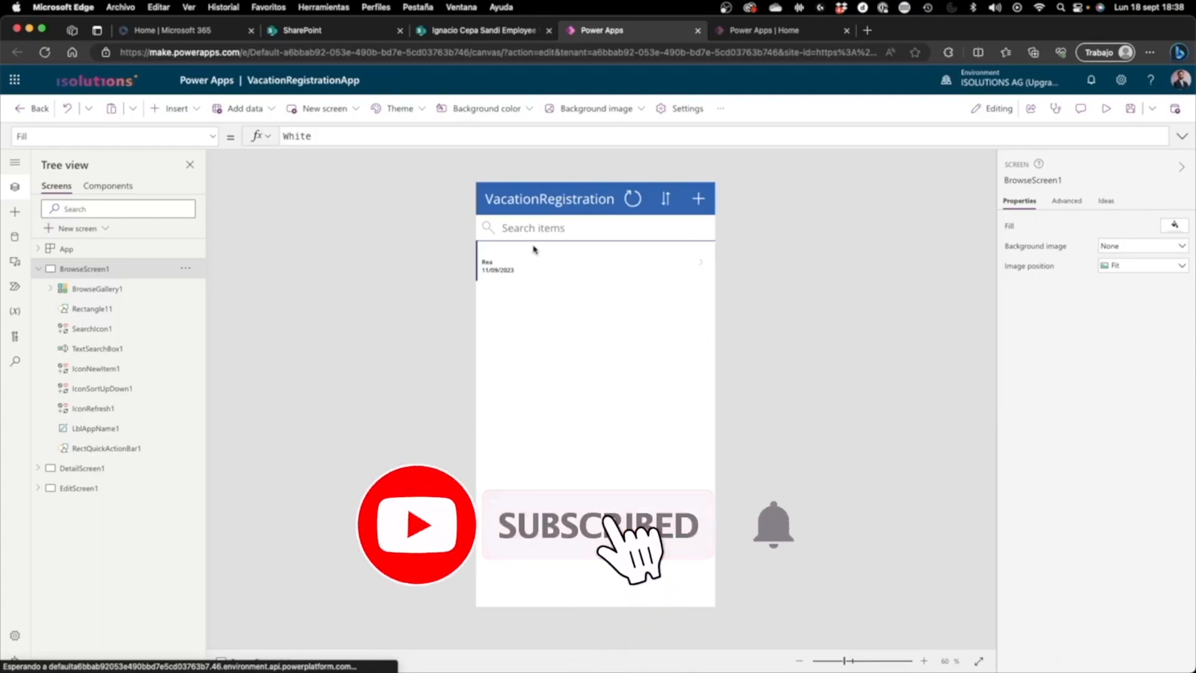
click(629, 277)
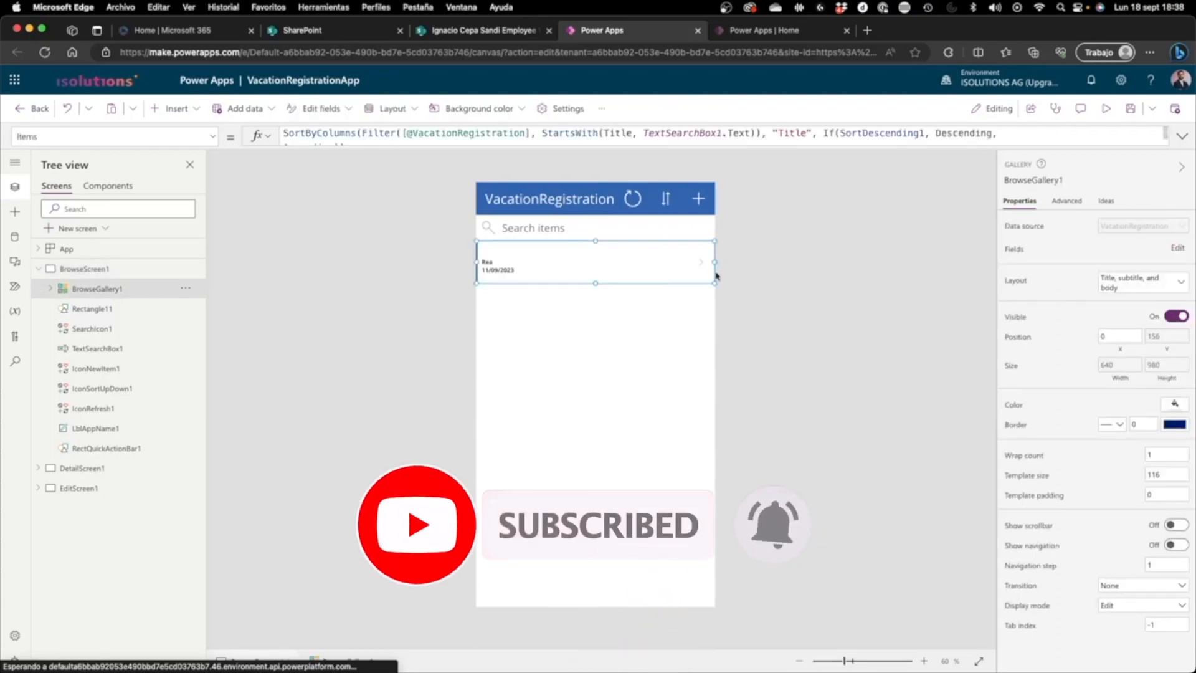
click(688, 340)
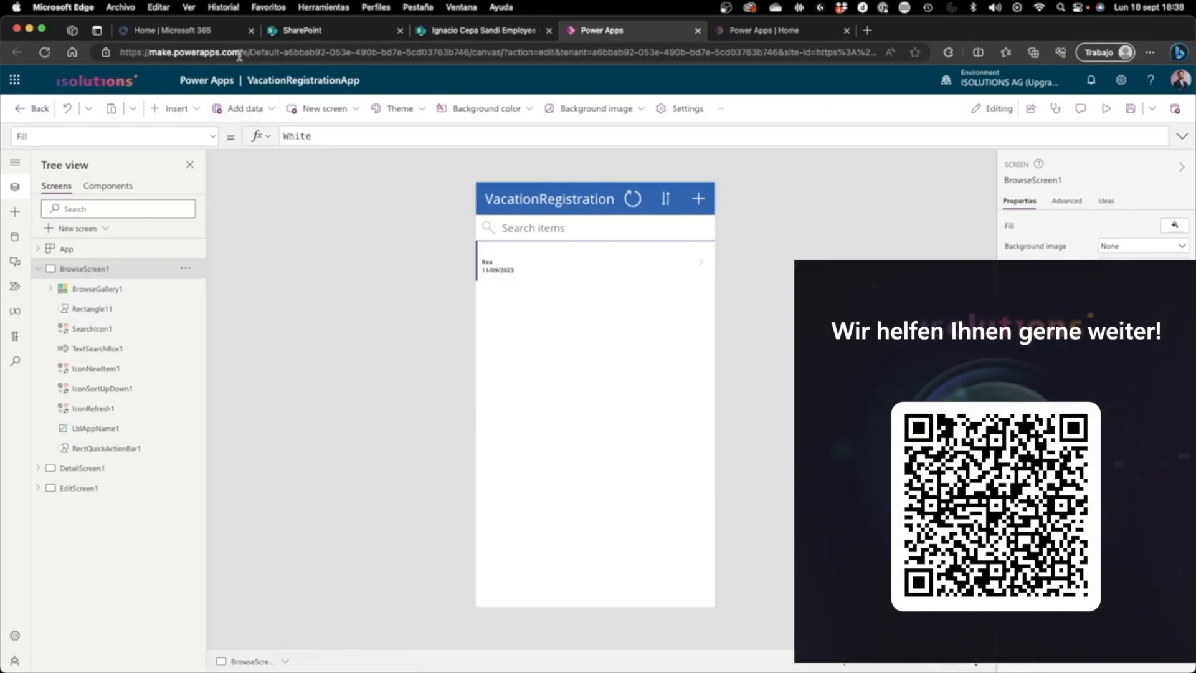
drag(239, 55, 120, 53)
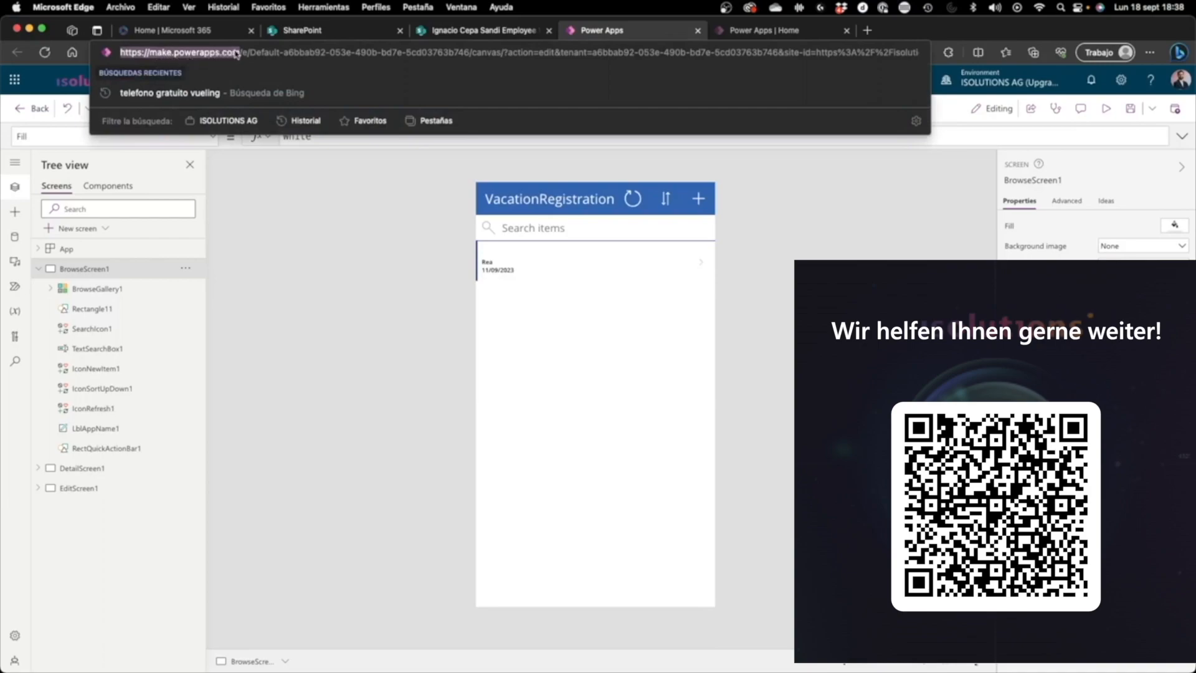
click(242, 55)
click(379, 225)
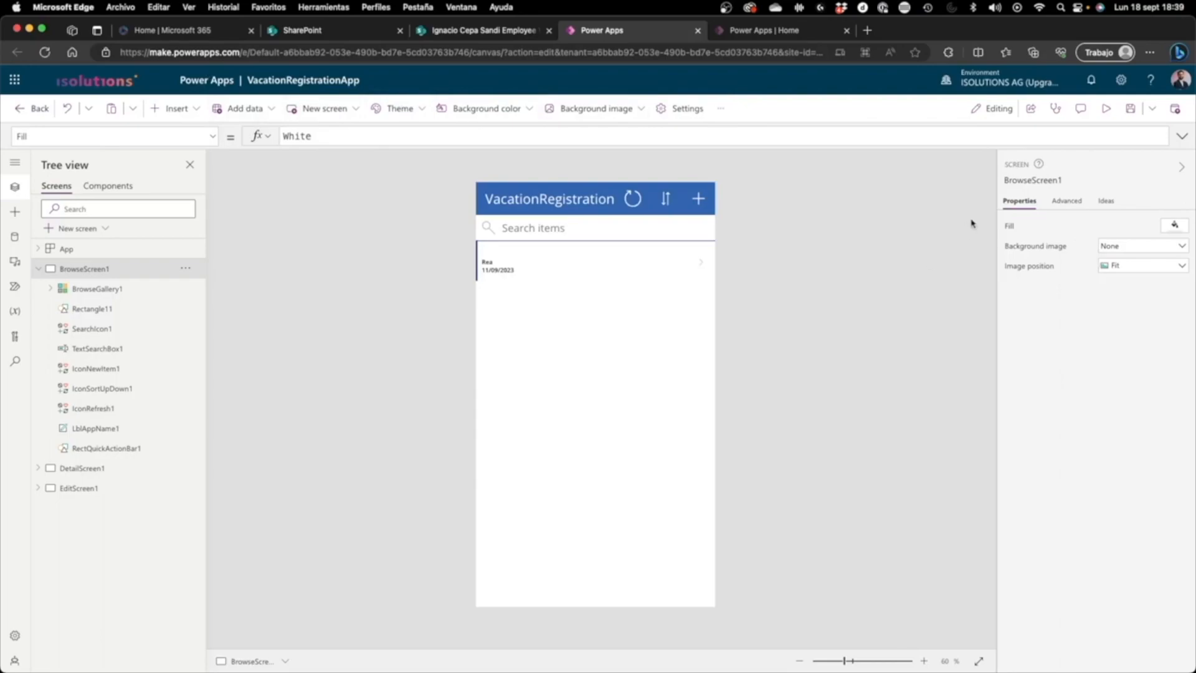
Step: Preview the app, open the existing record's details and compare them with the SharePoint list item
click(1105, 109)
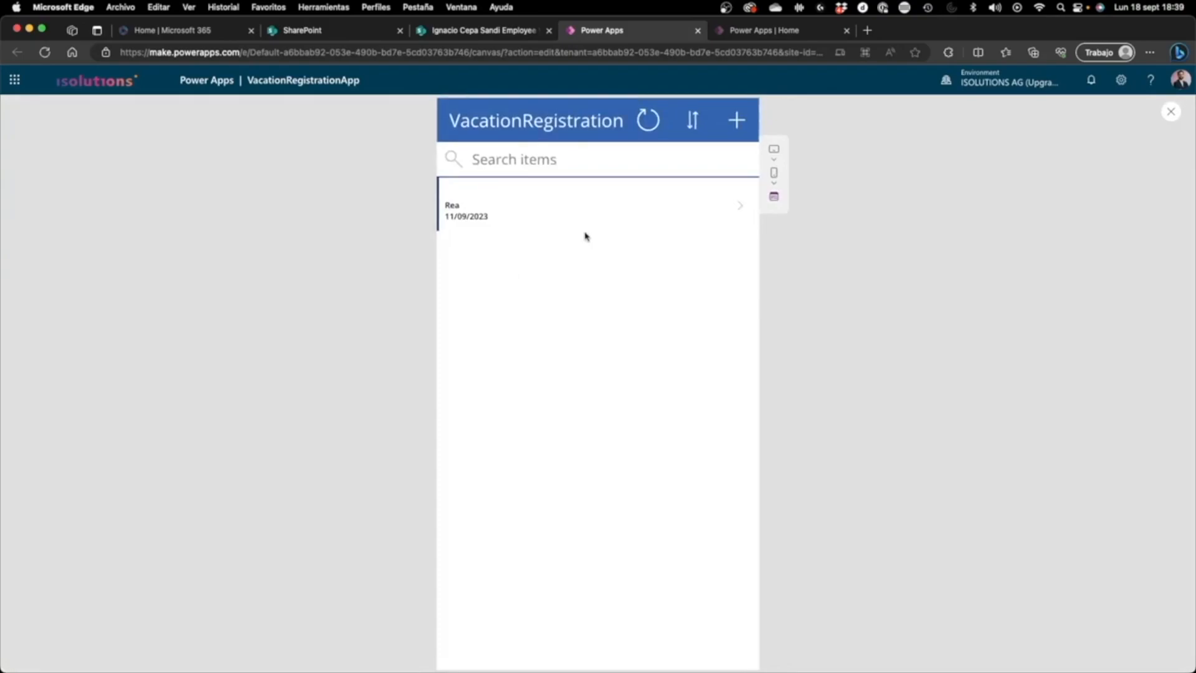
click(744, 210)
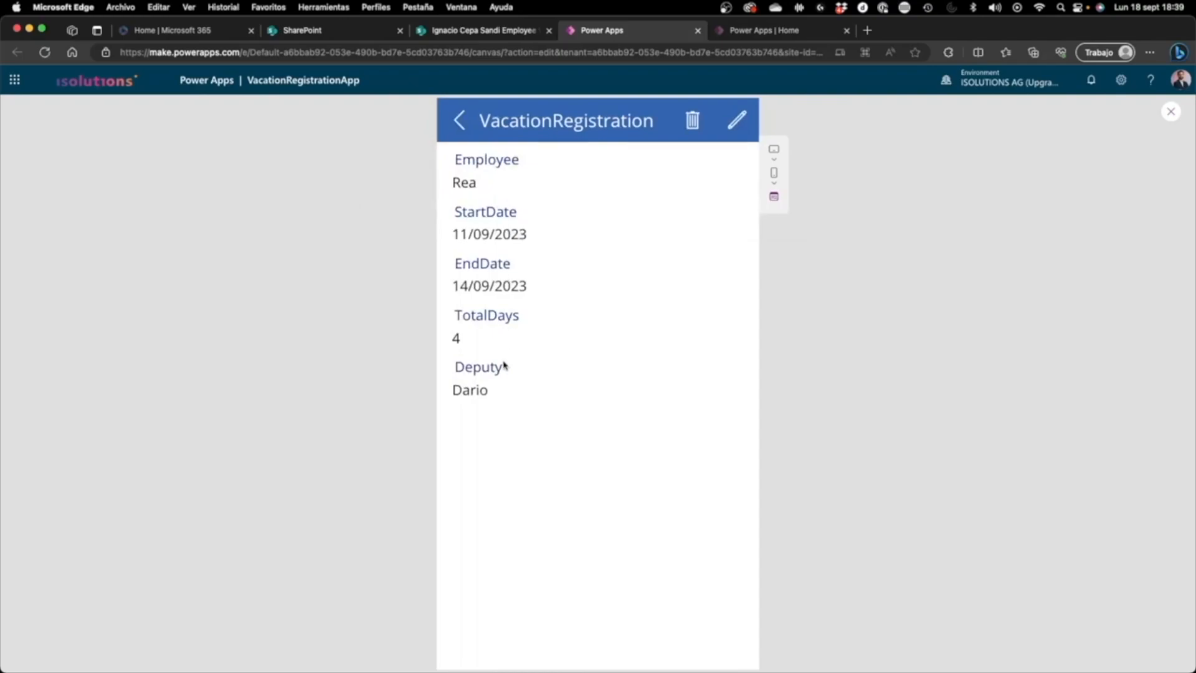
click(498, 29)
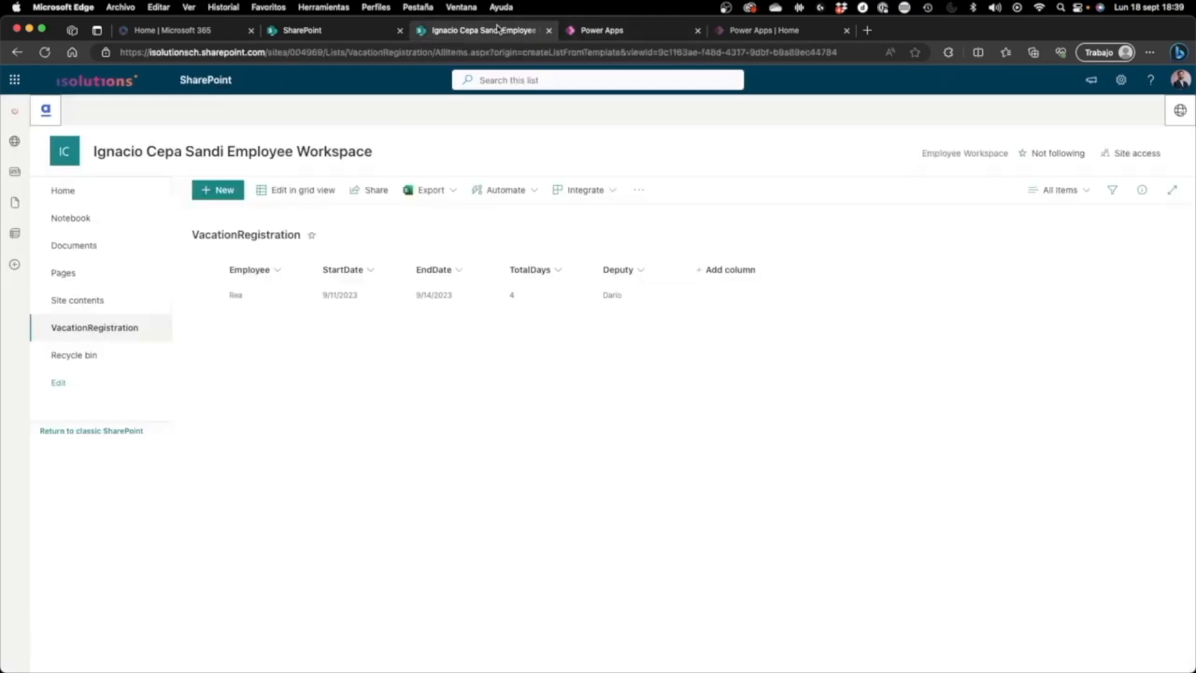
click(609, 31)
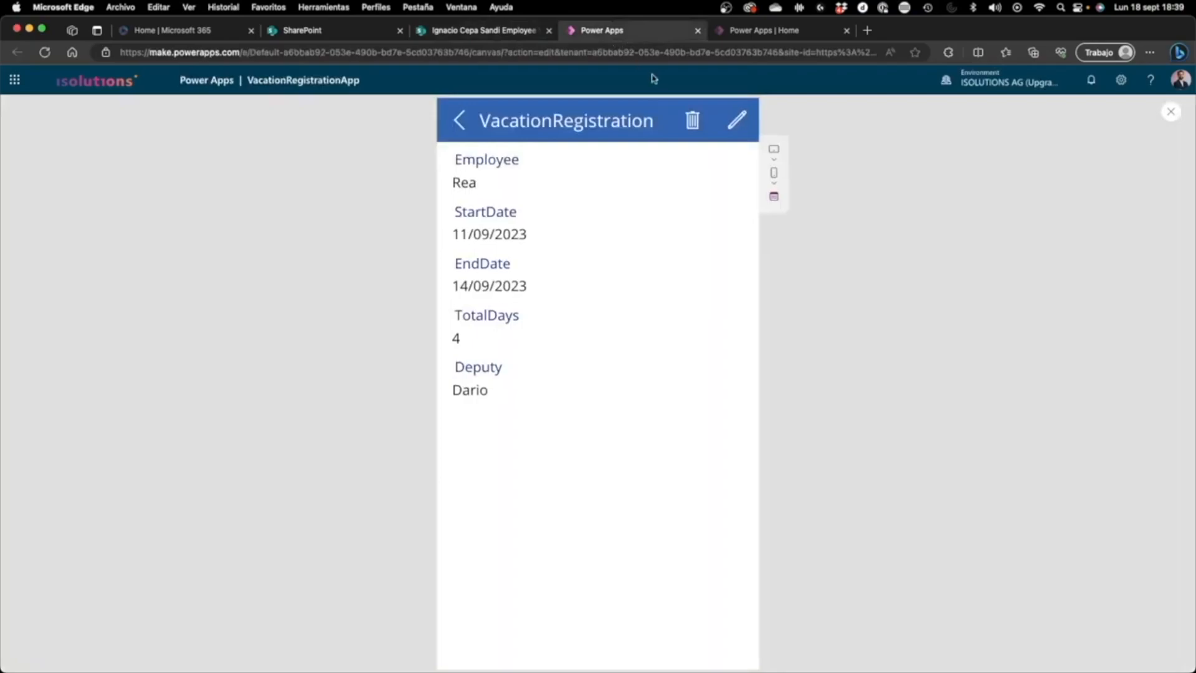
Step: Replace the record's deputy name in the previewed app, save it and check the item in the SharePoint list
click(743, 129)
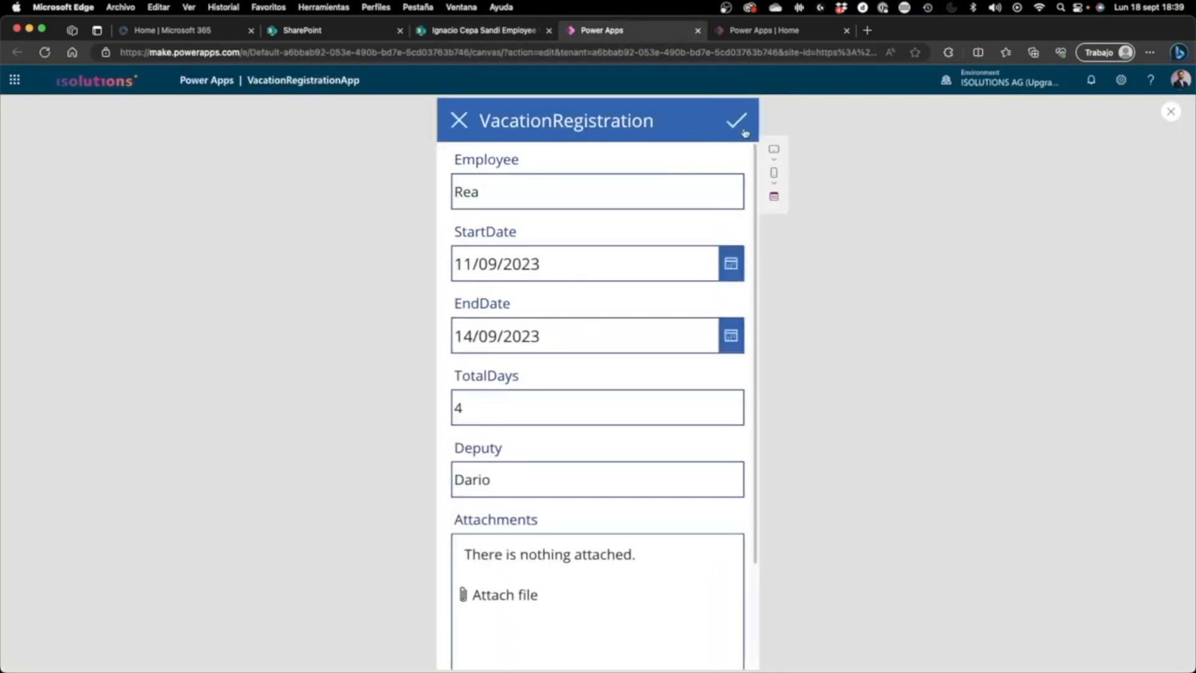
scroll(650, 281, down, 1)
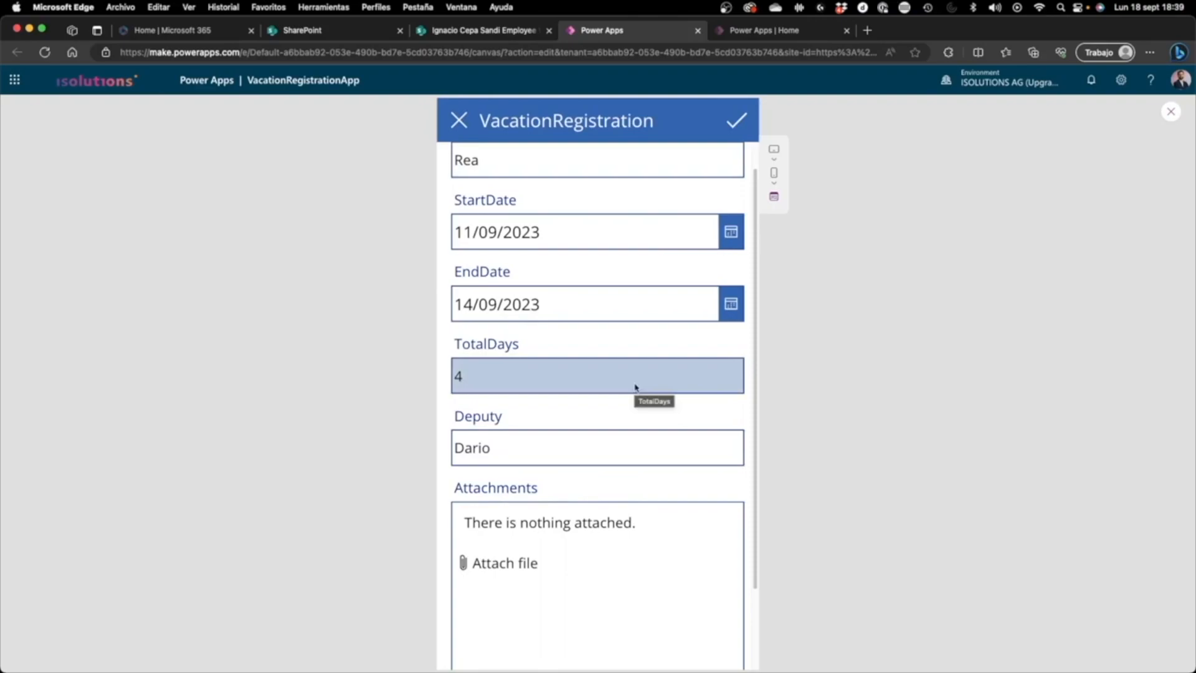
click(477, 460)
text(Ben)
click(733, 121)
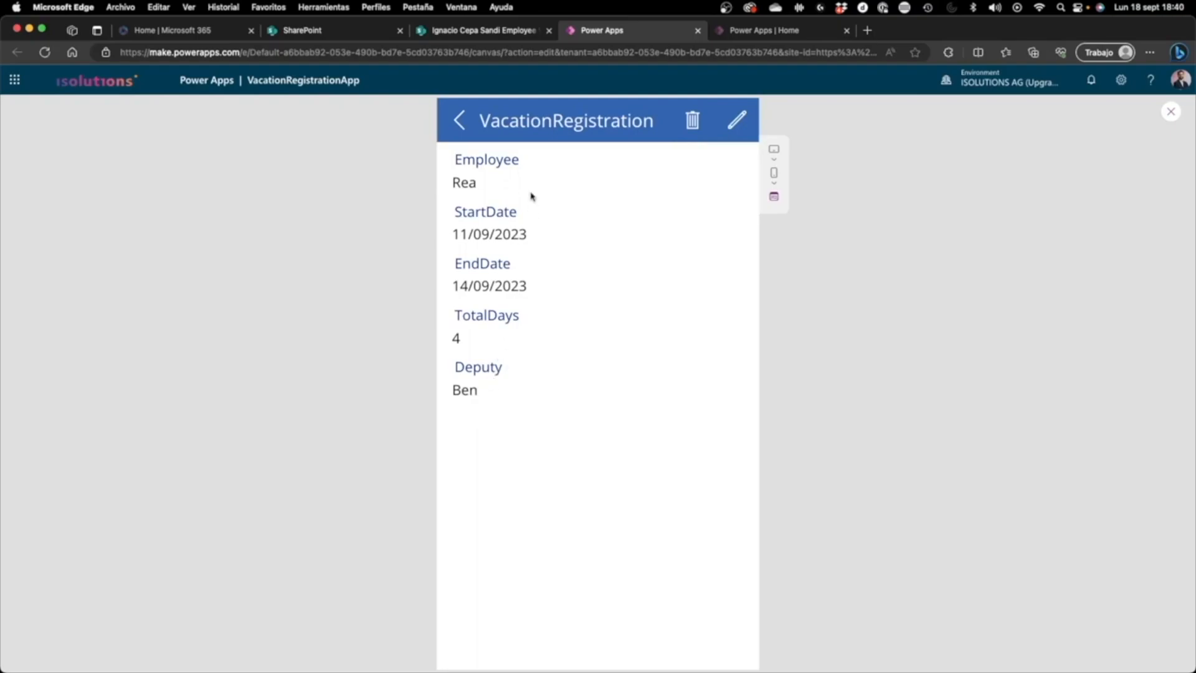
click(502, 31)
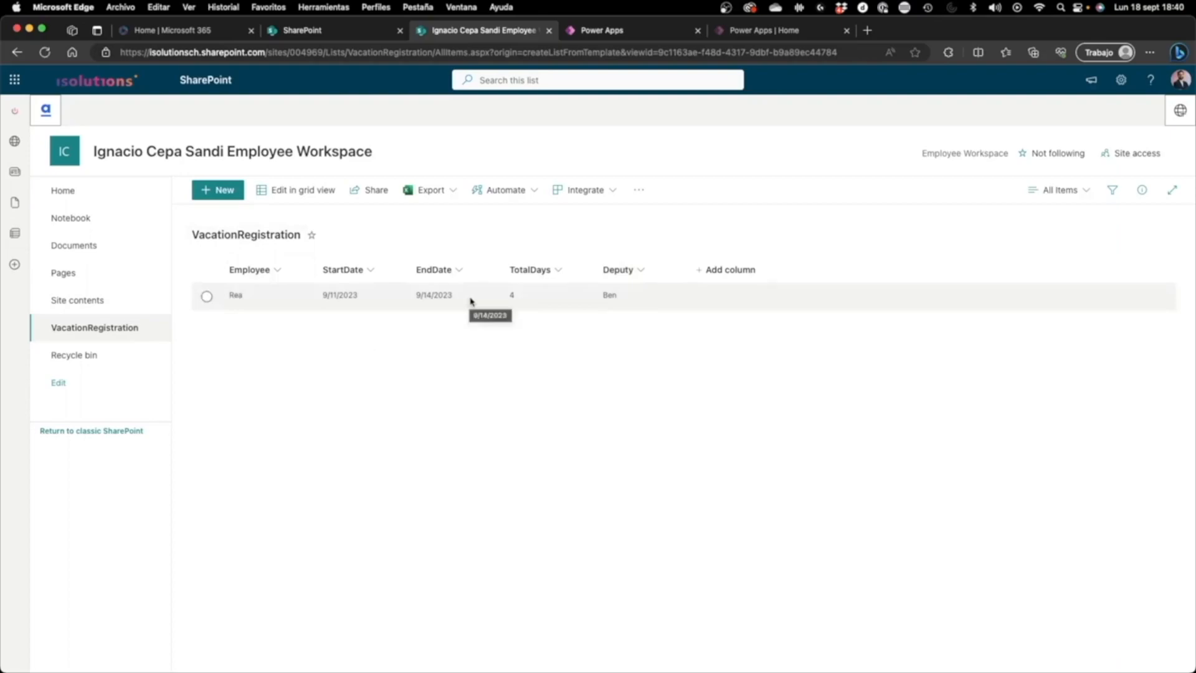
click(632, 30)
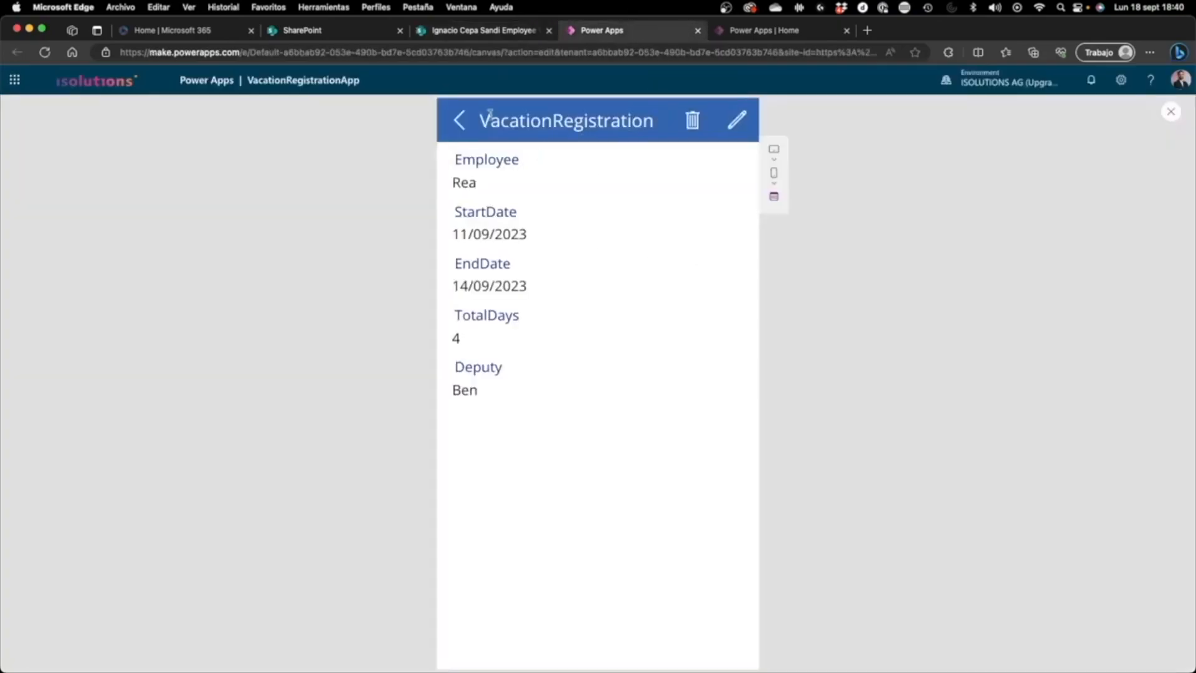
Step: Start a new record in the app with the employee's name, StartDate 25/09/2023 and EndDate 22/09/2023
click(472, 140)
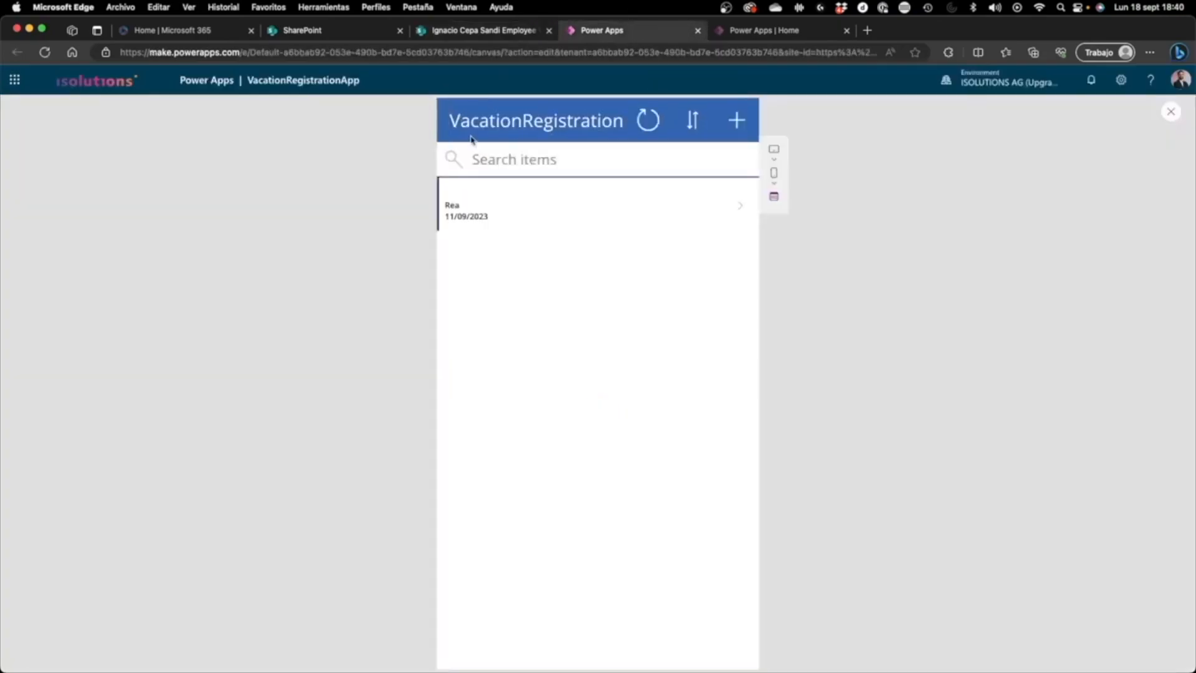
click(738, 132)
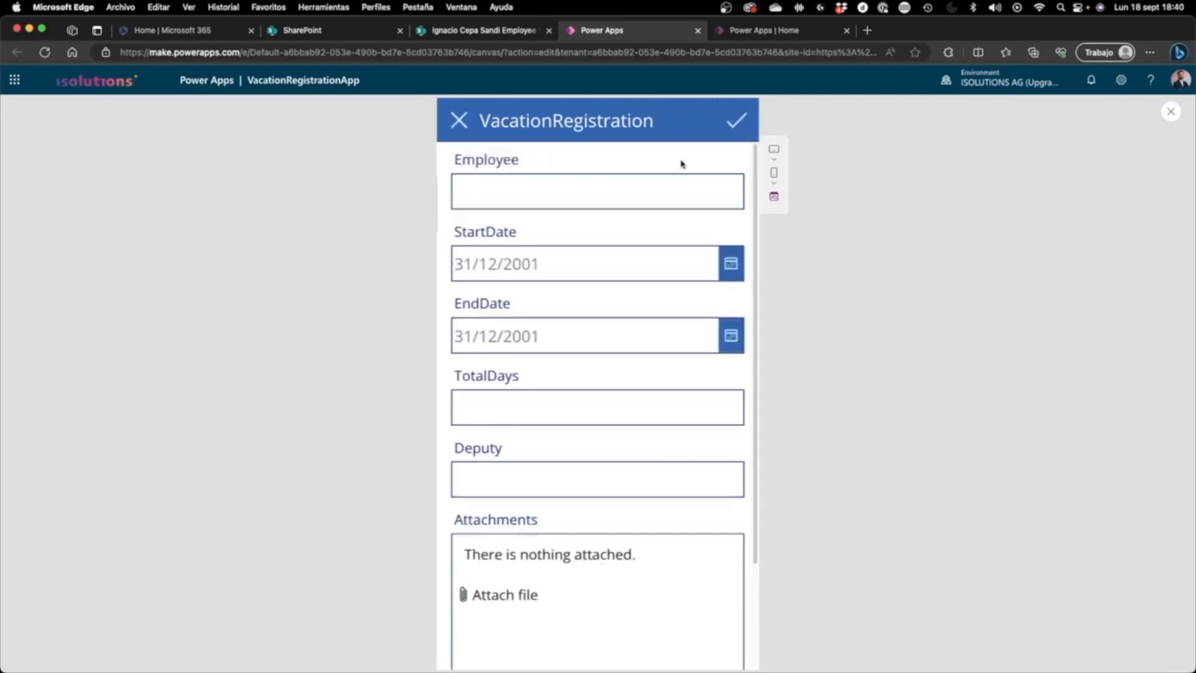
click(618, 178)
text(David)
click(730, 263)
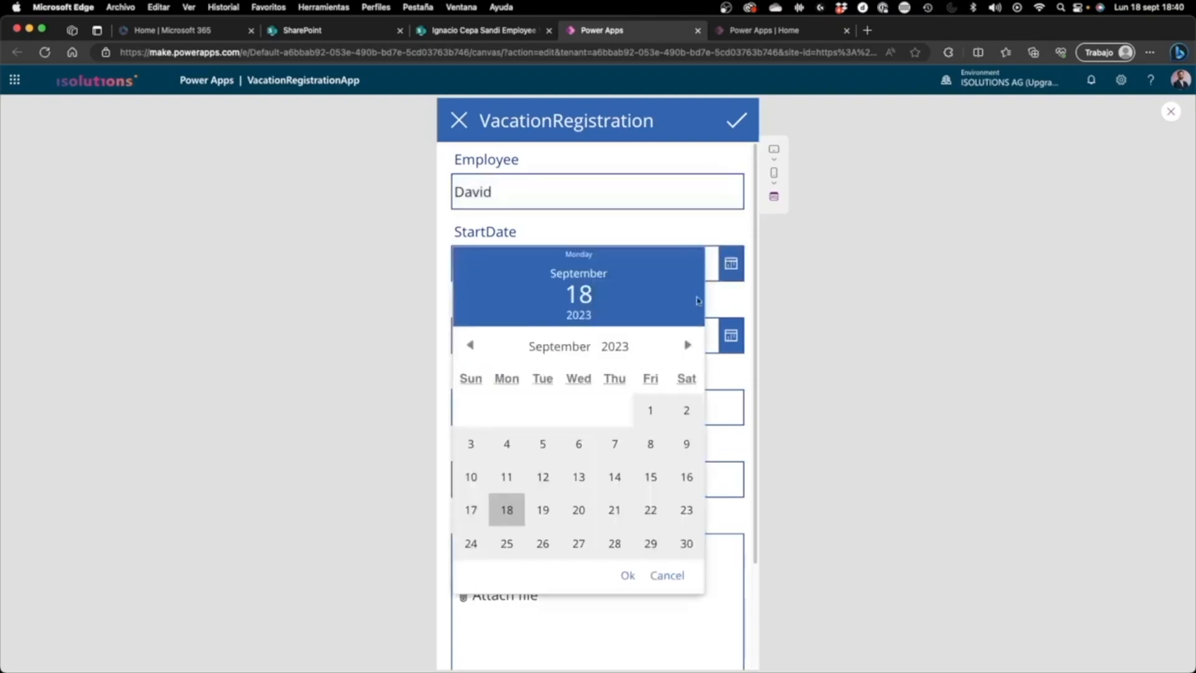
click(506, 541)
click(627, 574)
click(731, 336)
click(642, 581)
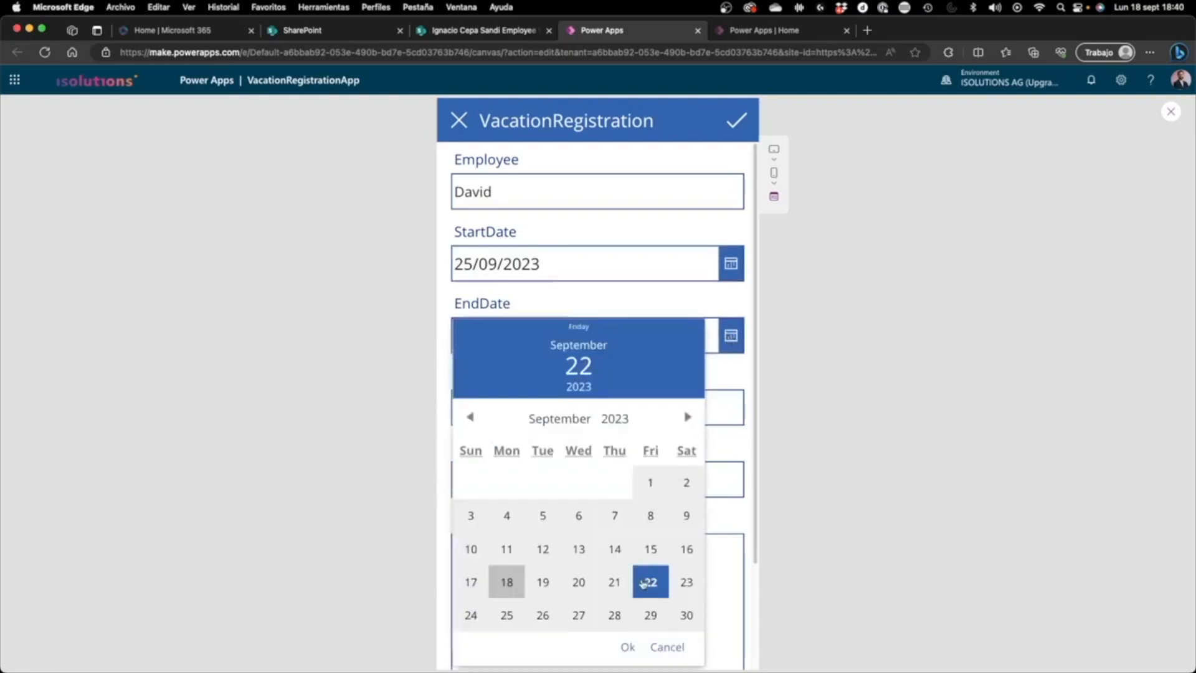
click(627, 641)
Step: Set the new record's TotalDays to 5, enter the deputy's name and submit the record
click(590, 408)
text(5)
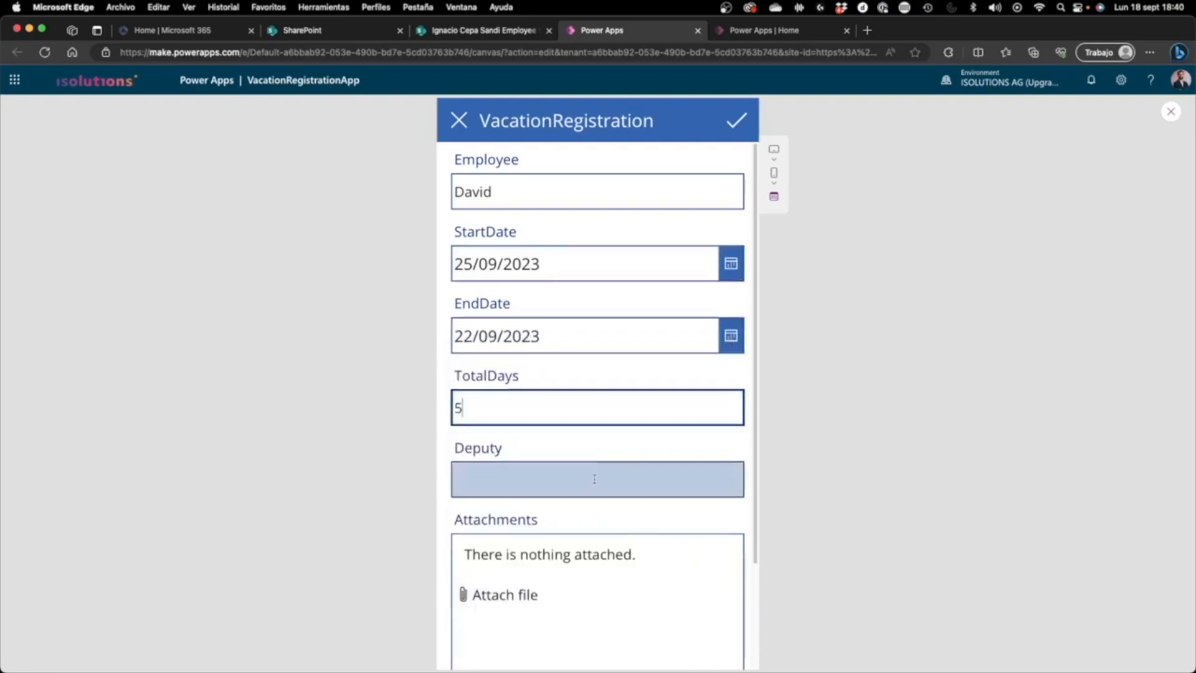
click(265, 370)
click(501, 479)
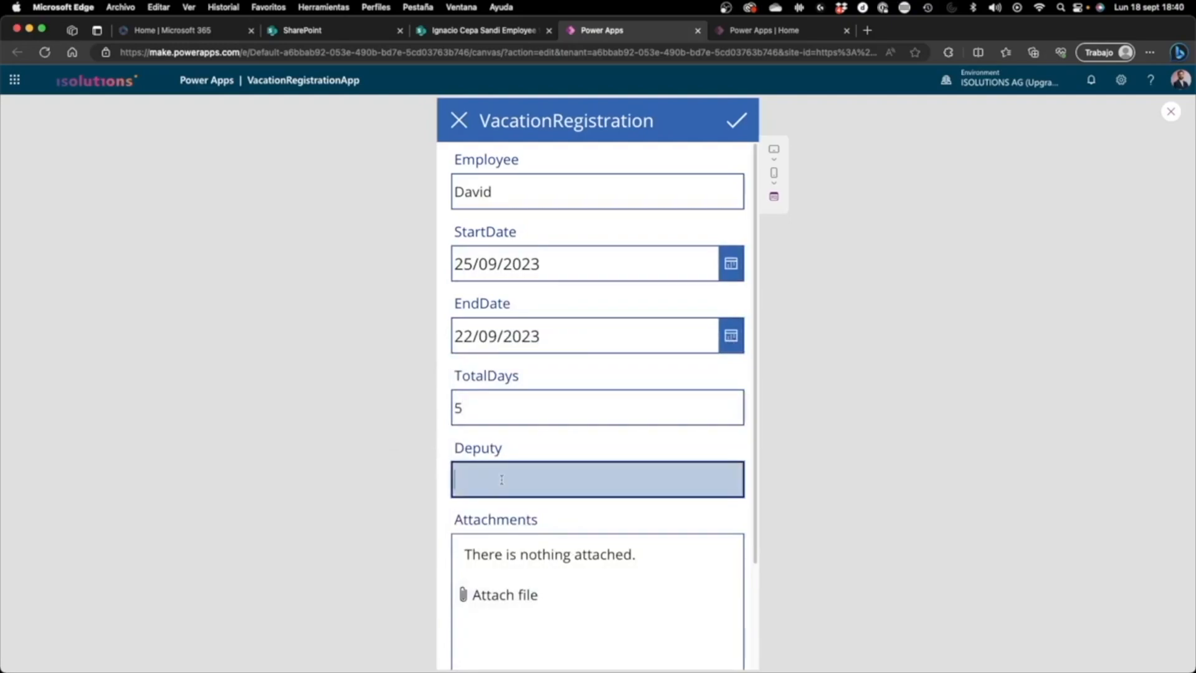
text(ïs)
click(733, 123)
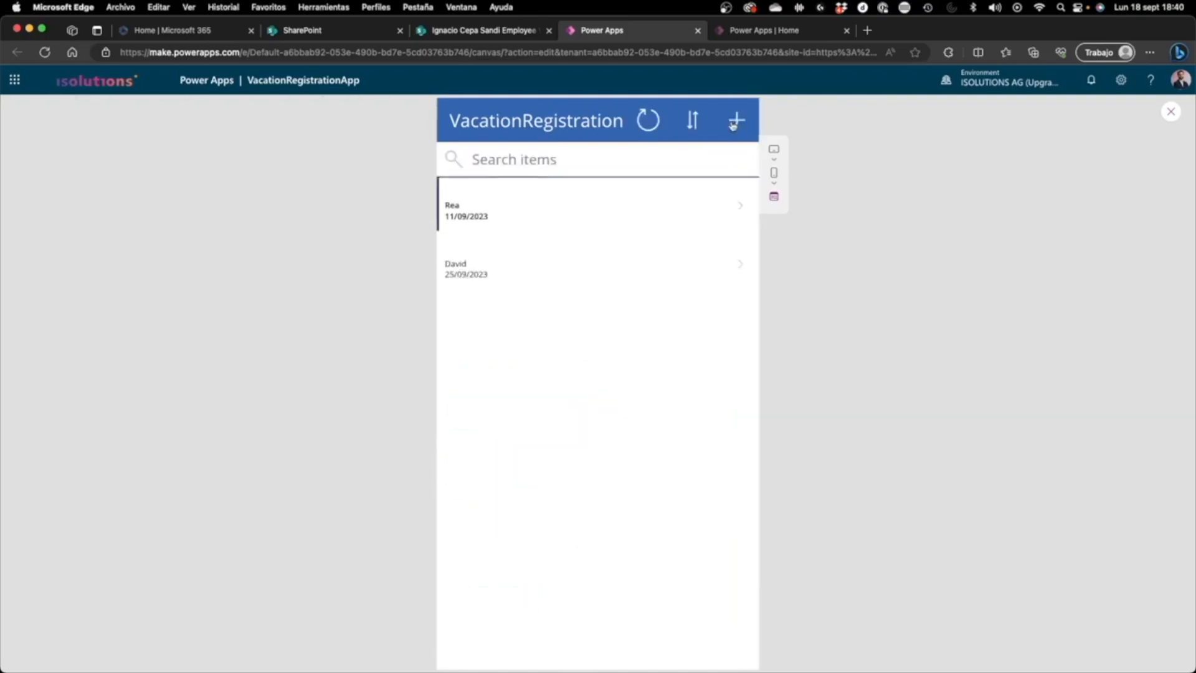
Step: Examine the details and edit form of the record starting 25/09/2023, and return to the record list without changes
click(714, 256)
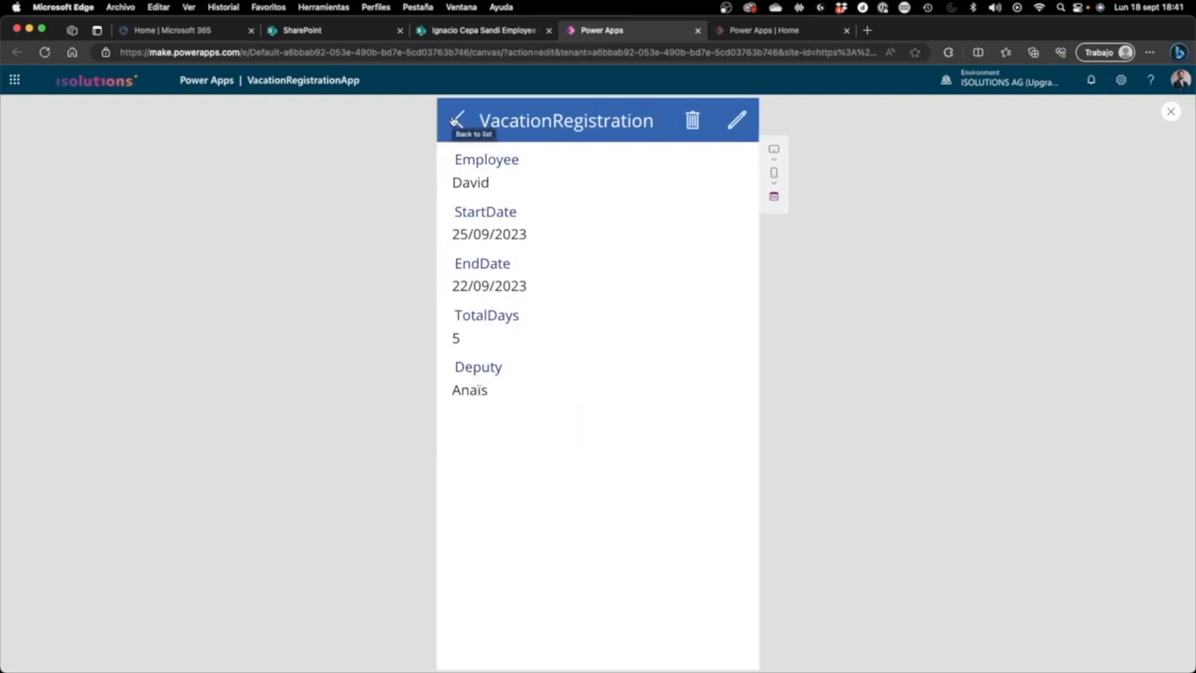
click(738, 123)
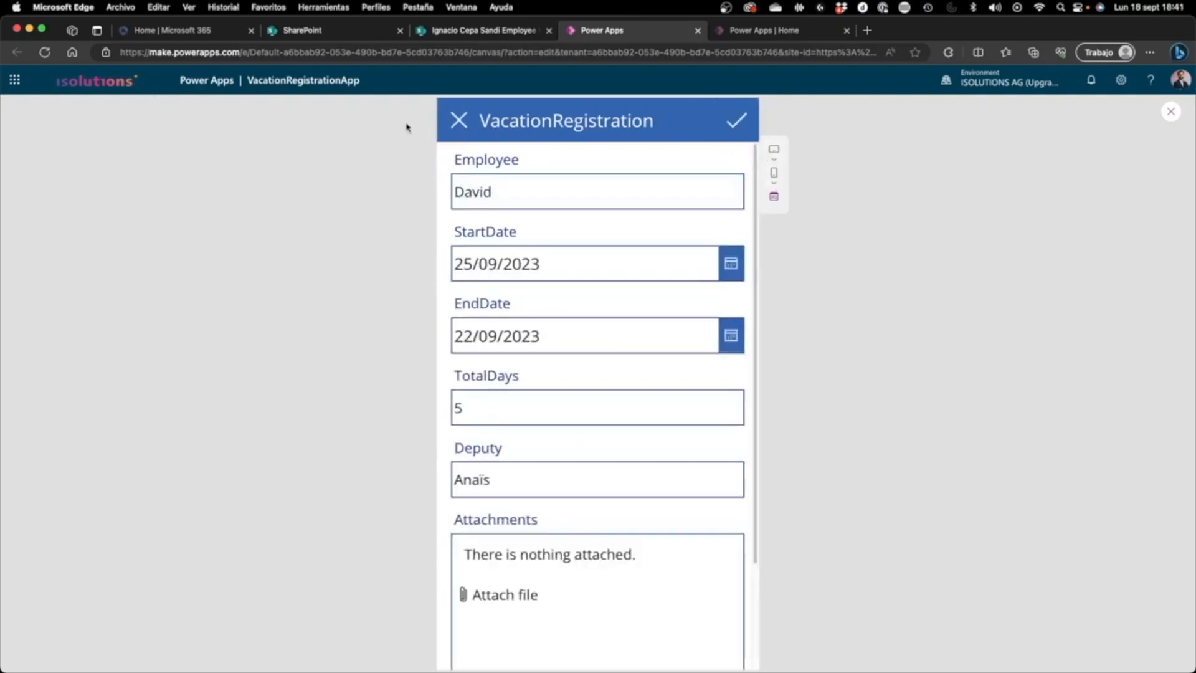
click(449, 127)
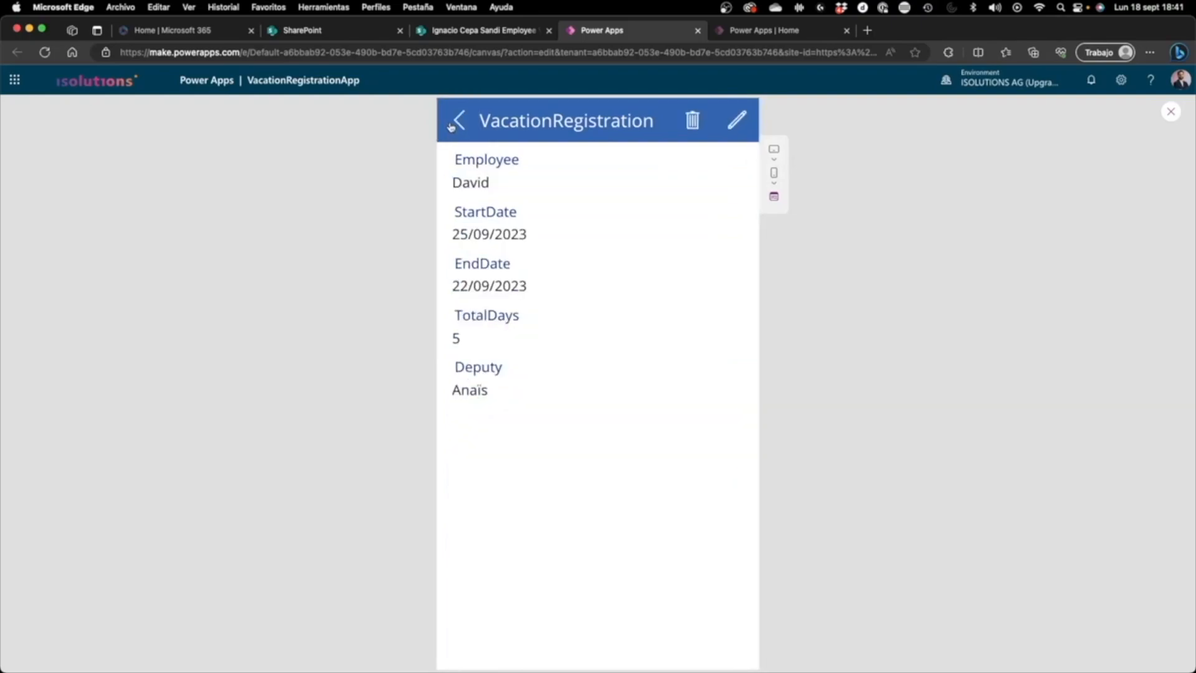
click(451, 125)
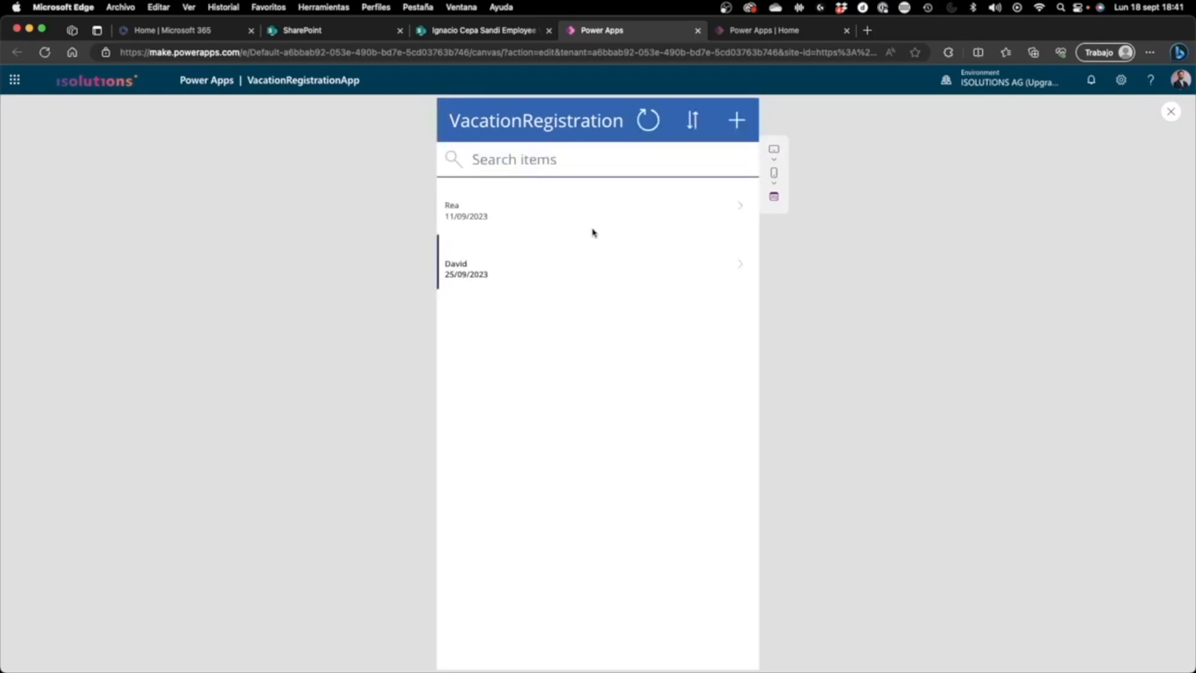
Step: Delete the record starting 11/09/2023 in the previewed app and check the refreshed VacationRegistration list in SharePoint
click(615, 215)
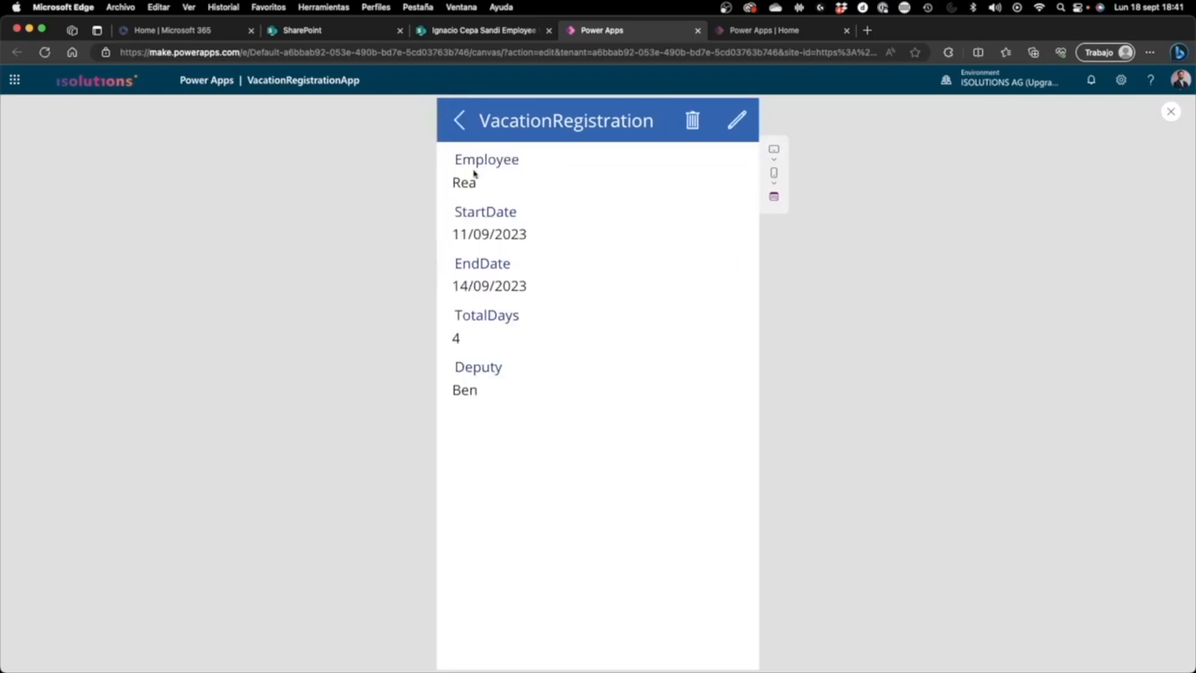
click(693, 121)
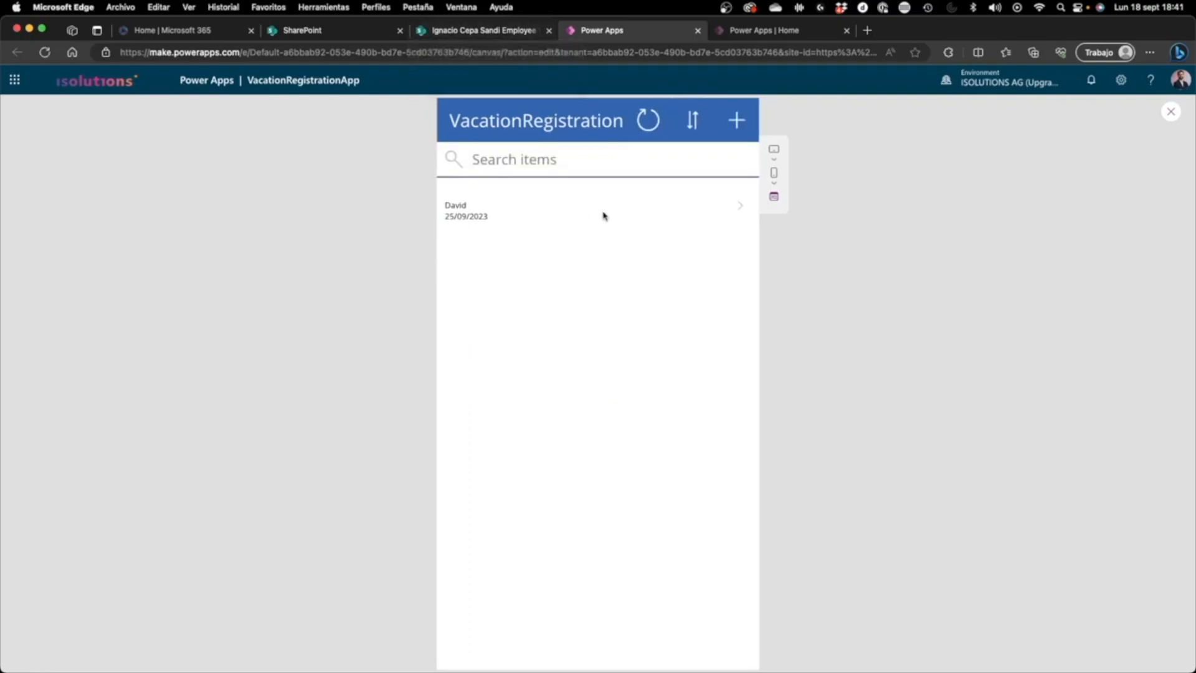
click(518, 31)
click(44, 52)
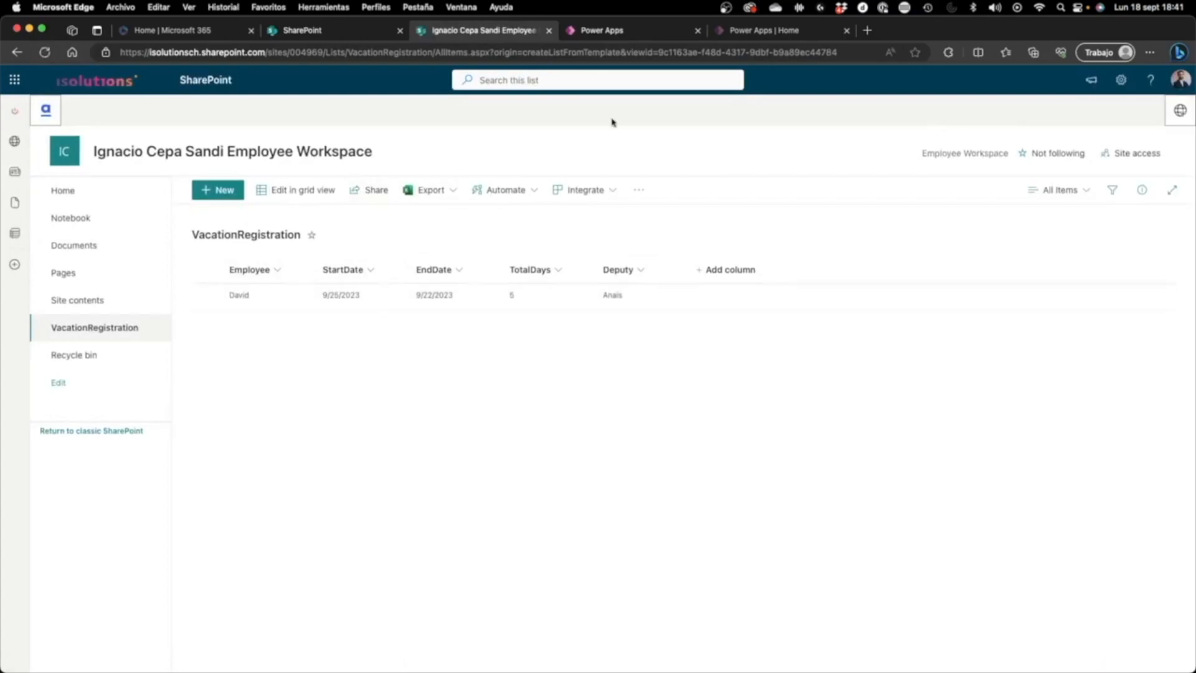
Step: Return to Power Apps, leave the app preview and dismiss the canvas testing tip for good
click(619, 30)
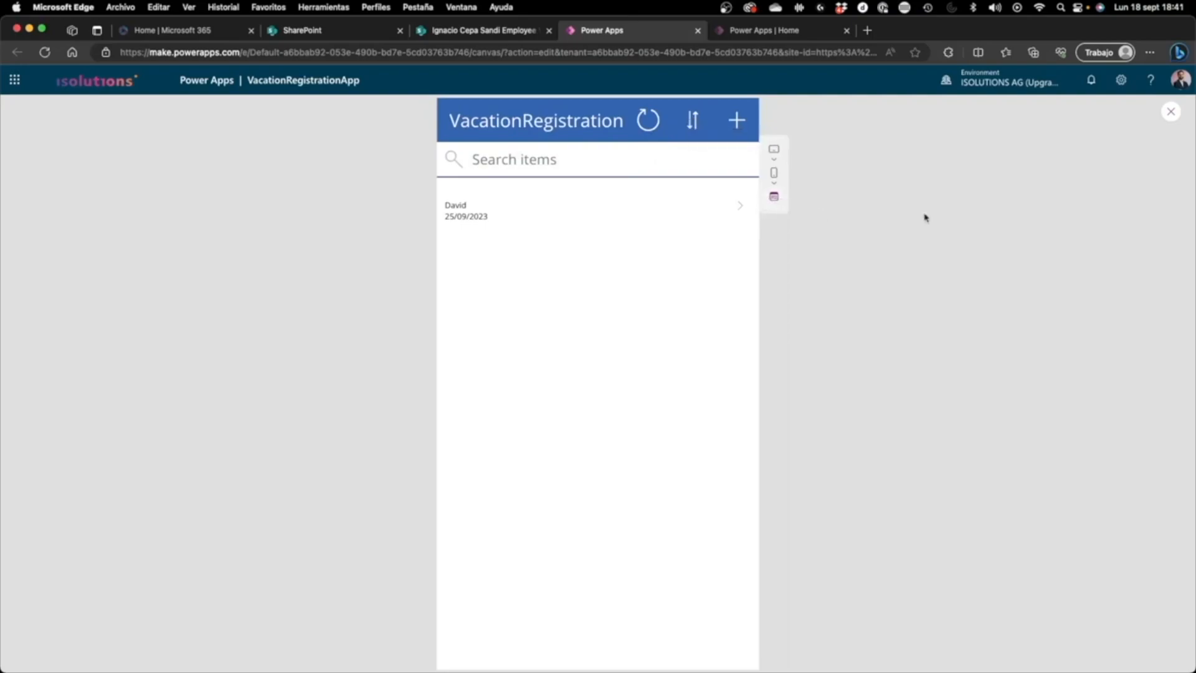
click(1171, 112)
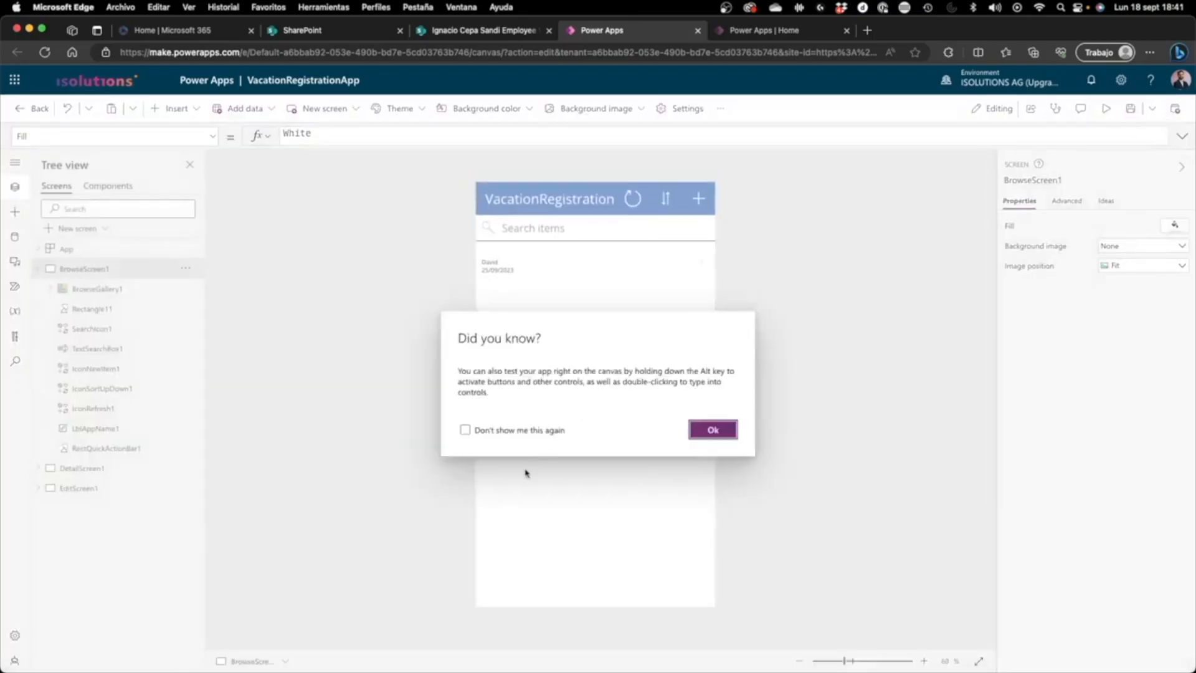
click(465, 429)
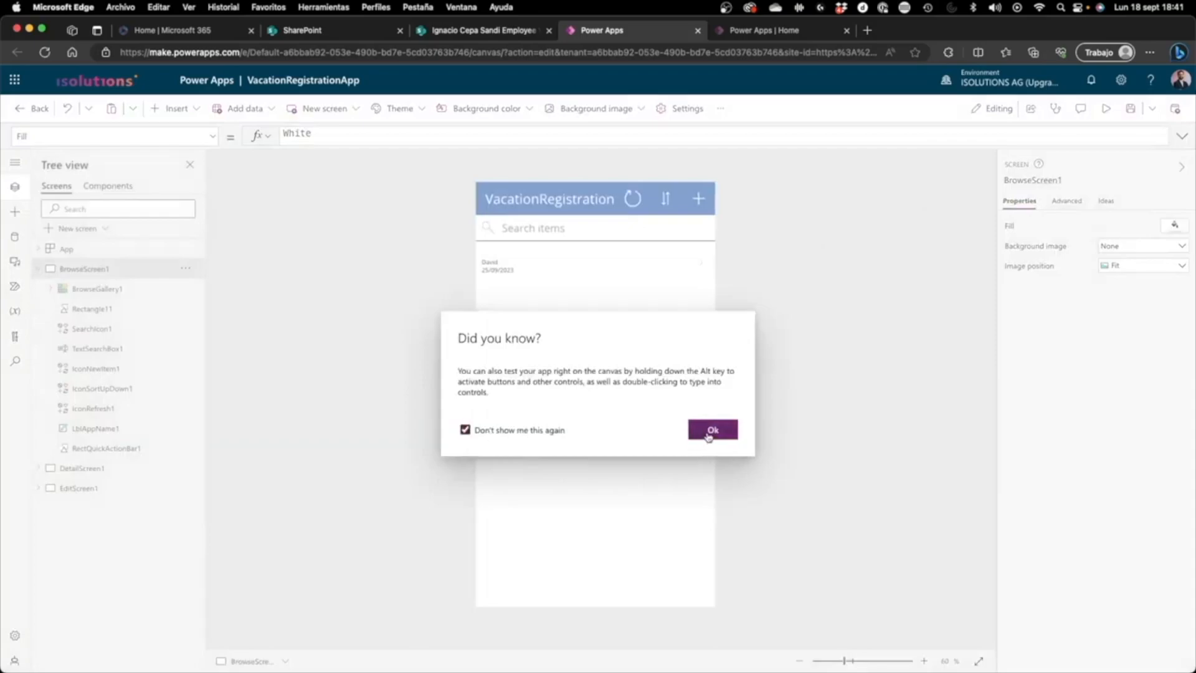
click(710, 431)
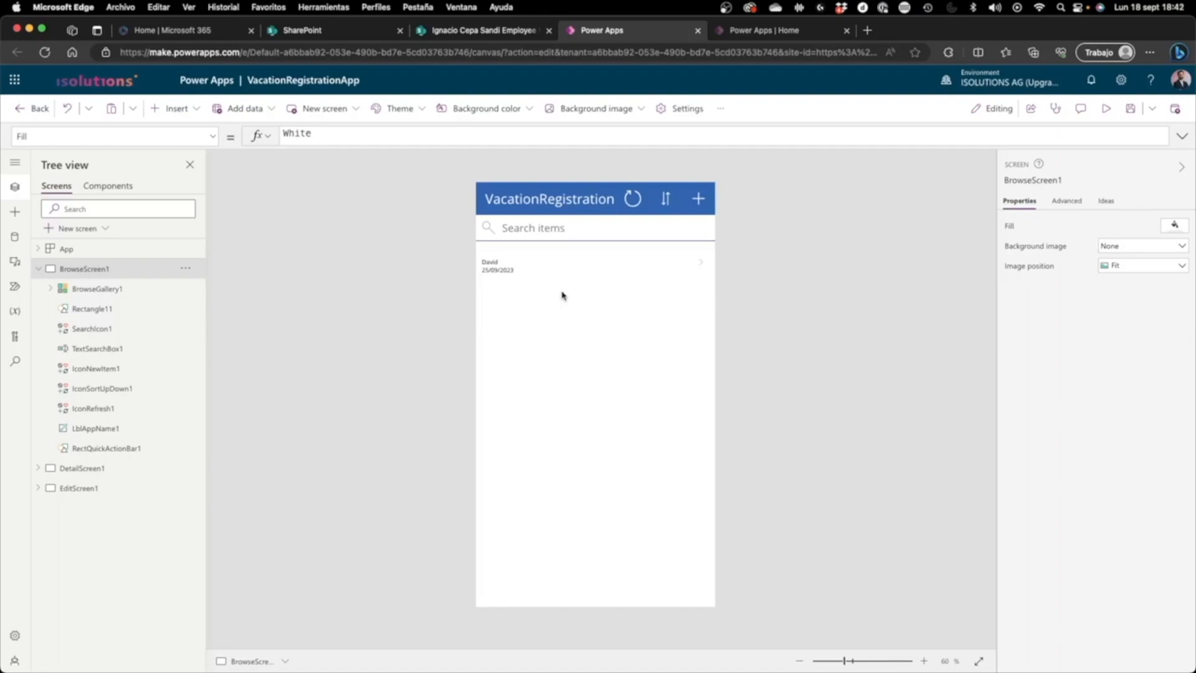
Step: Examine the browse gallery and its title label on the canvas, and preview the app again
click(517, 280)
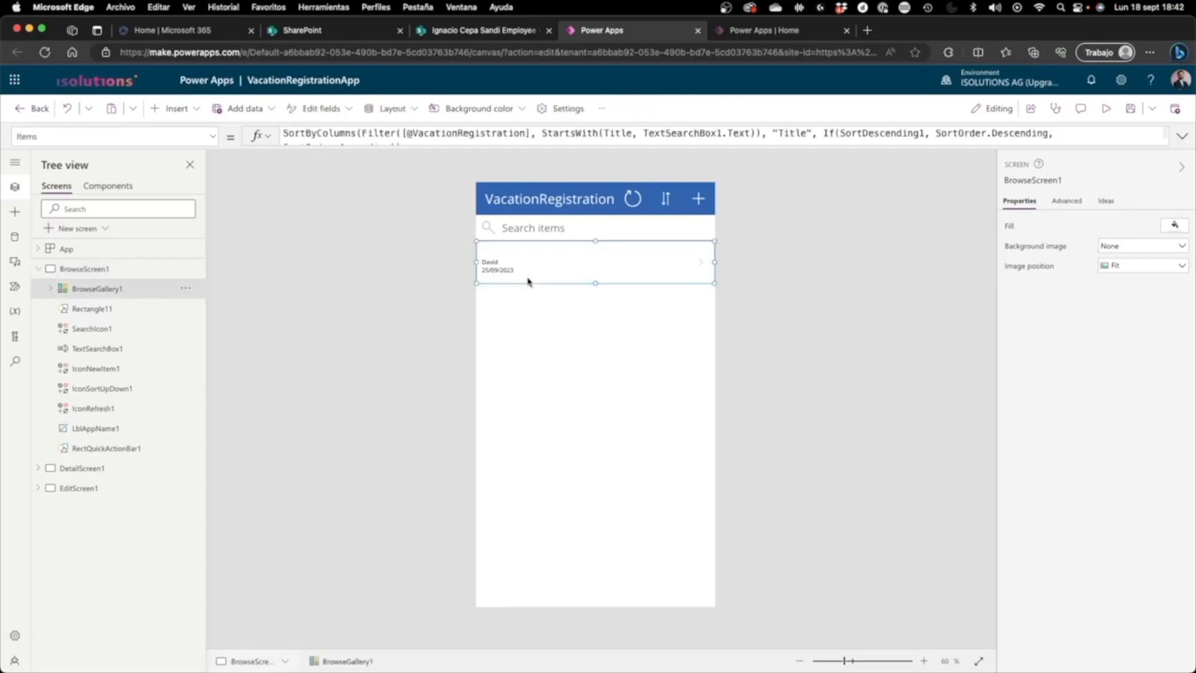
click(440, 289)
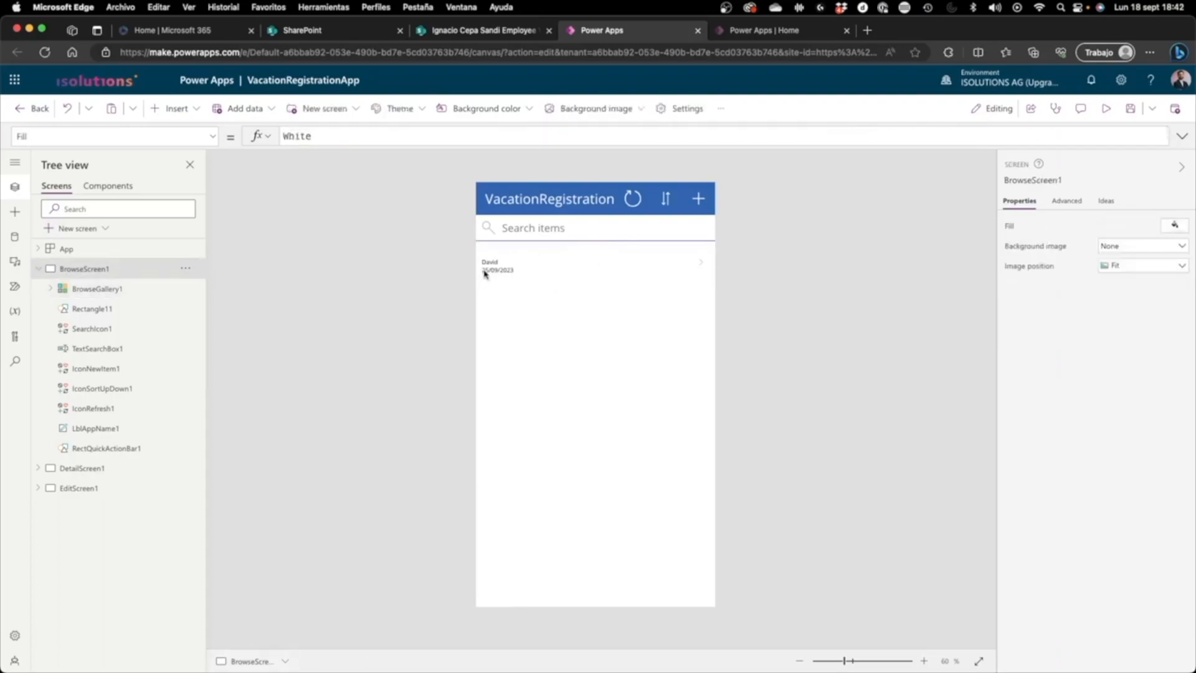
click(510, 252)
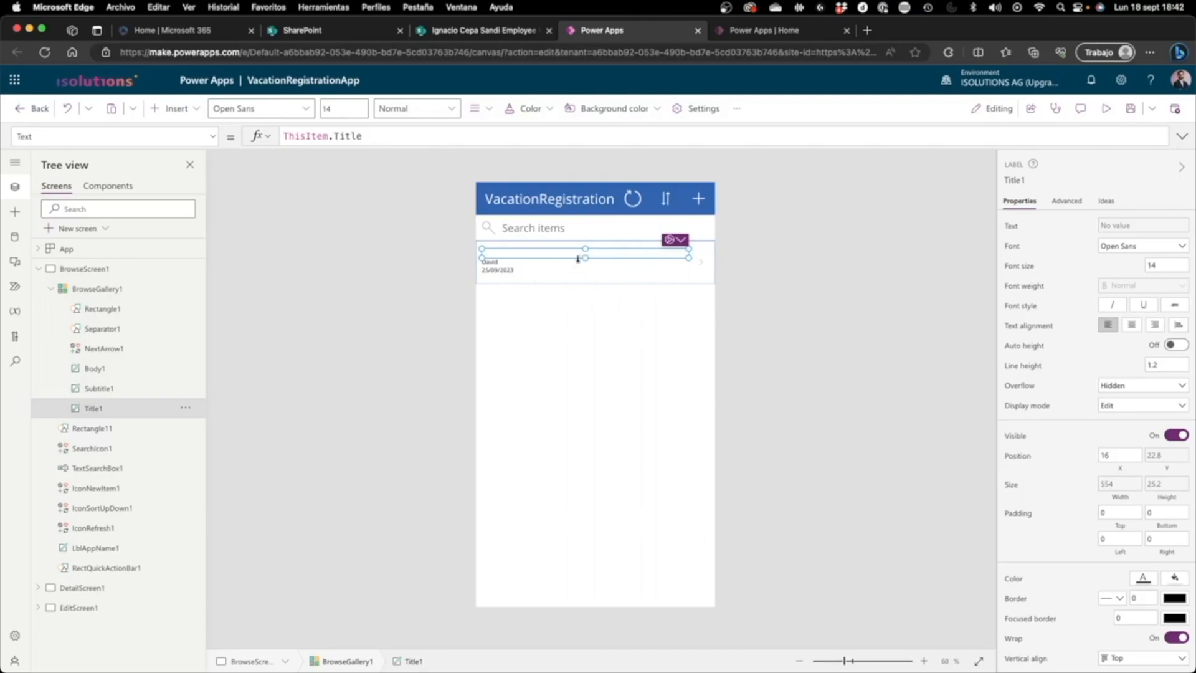
click(472, 274)
click(1112, 110)
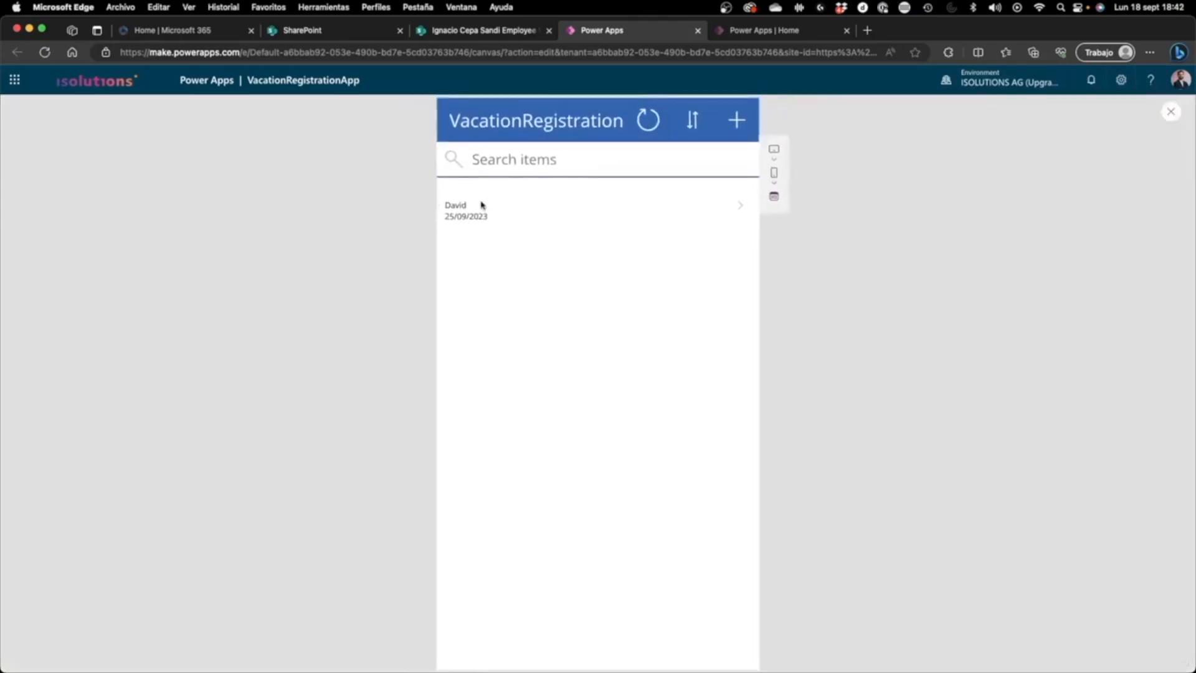
Step: Set the remaining item's StartDate to 9/18/2023 in the SharePoint list and close its properties
click(523, 32)
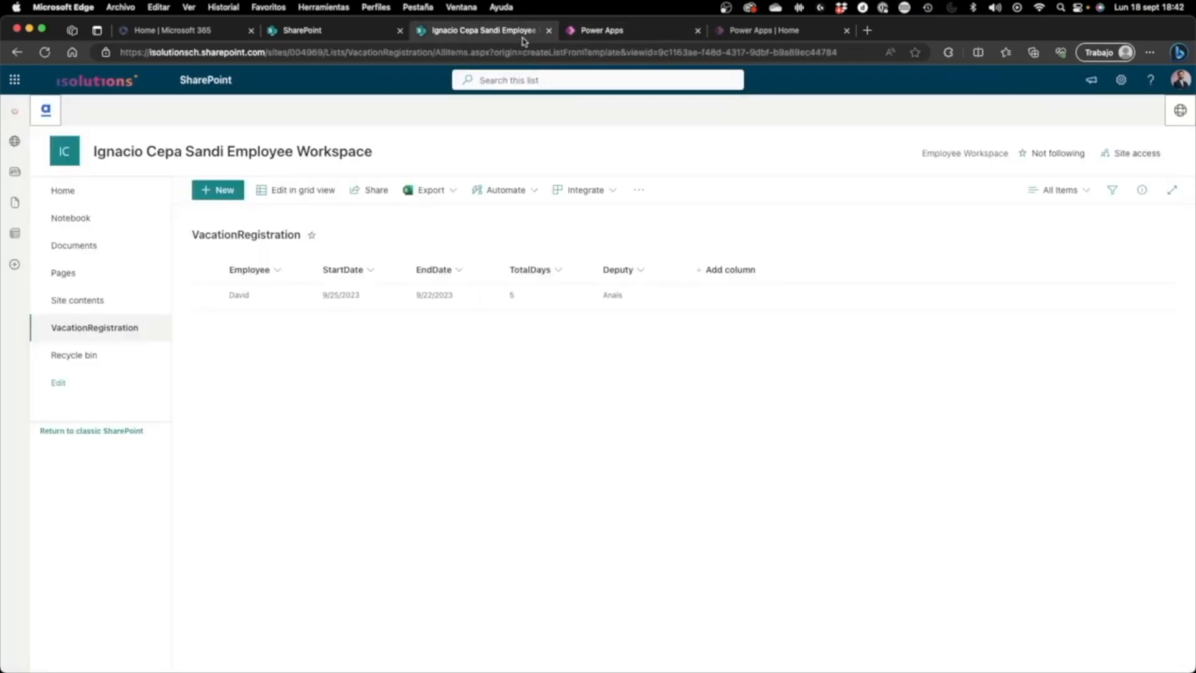
double_click(362, 301)
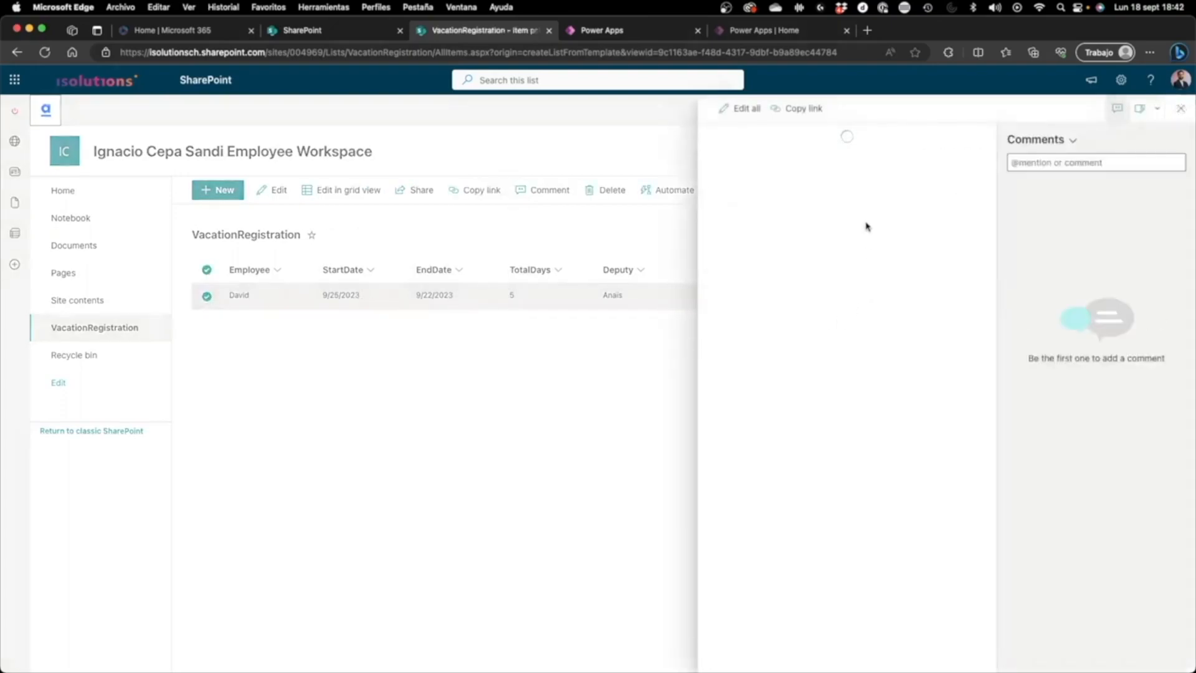
click(790, 243)
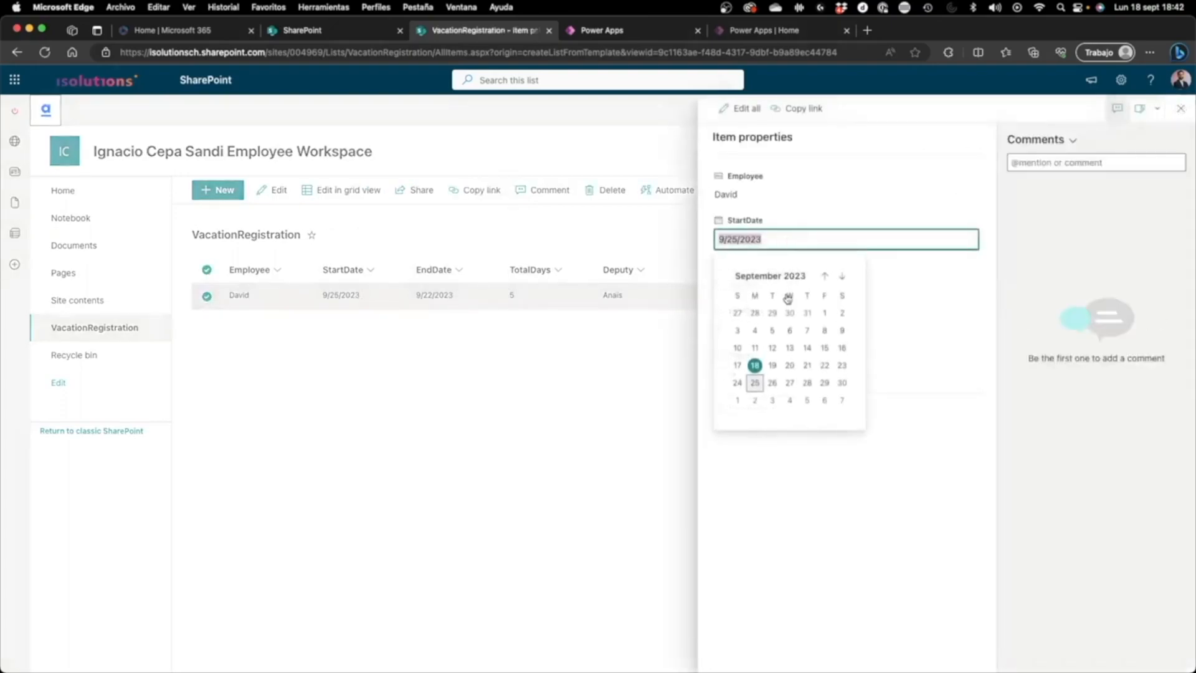
click(760, 371)
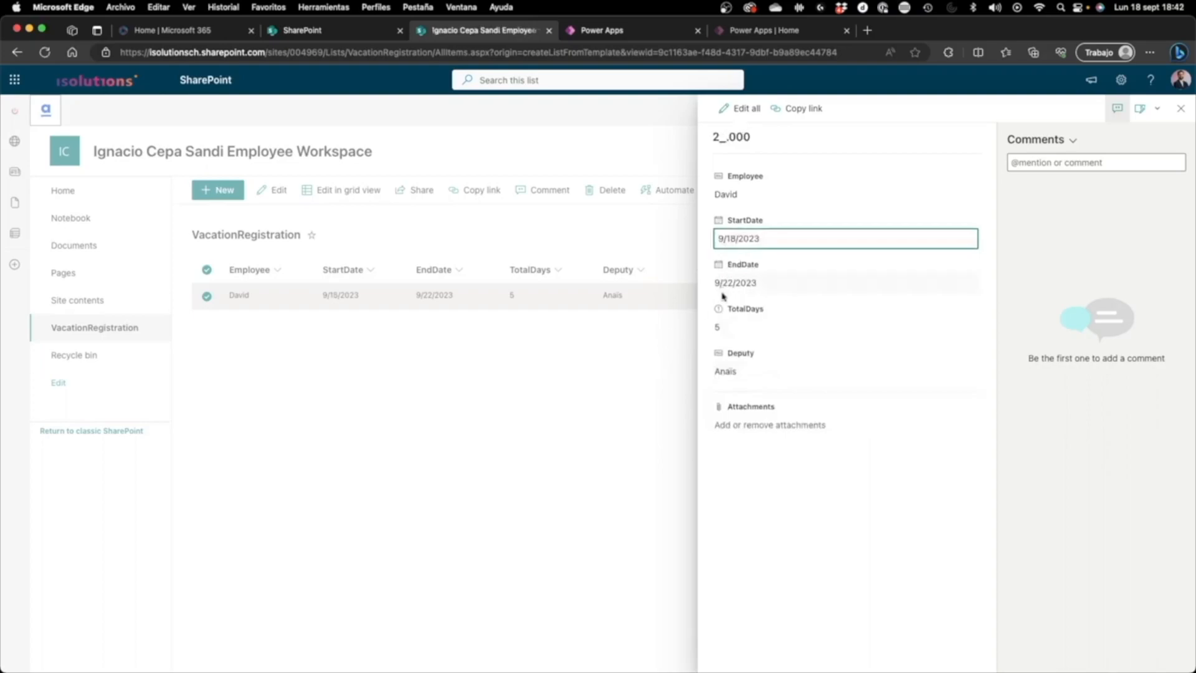
click(677, 342)
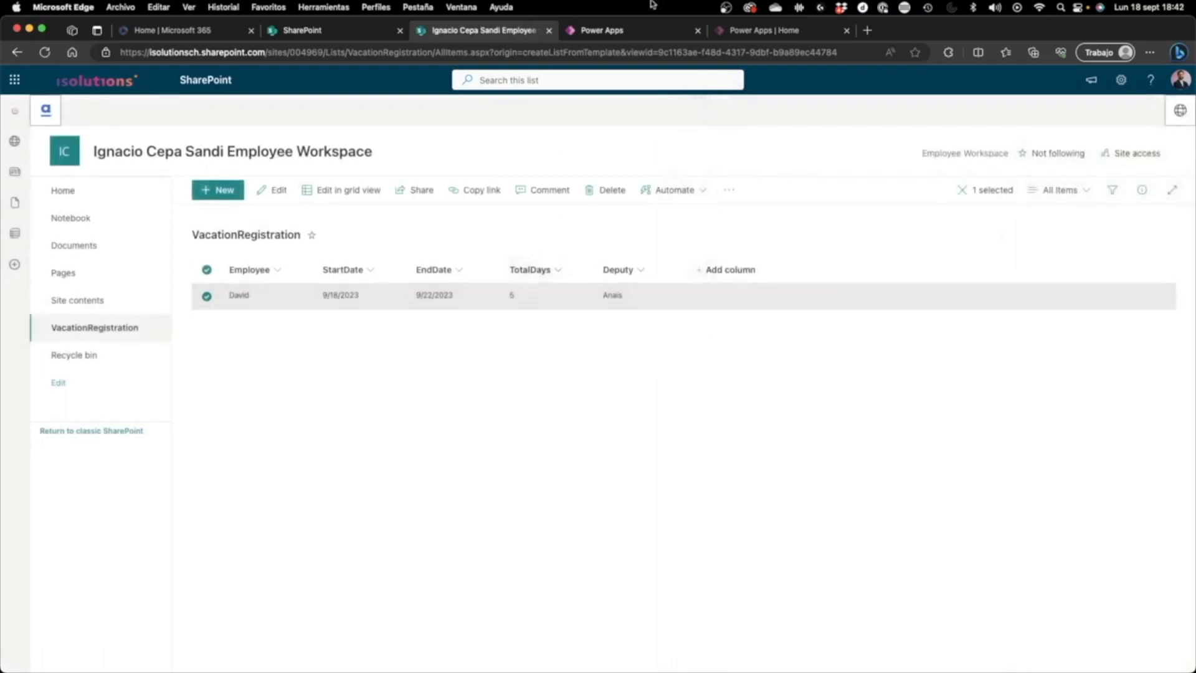
Step: Return to the previewed Power Apps app, refresh its records and go back to editing
click(636, 28)
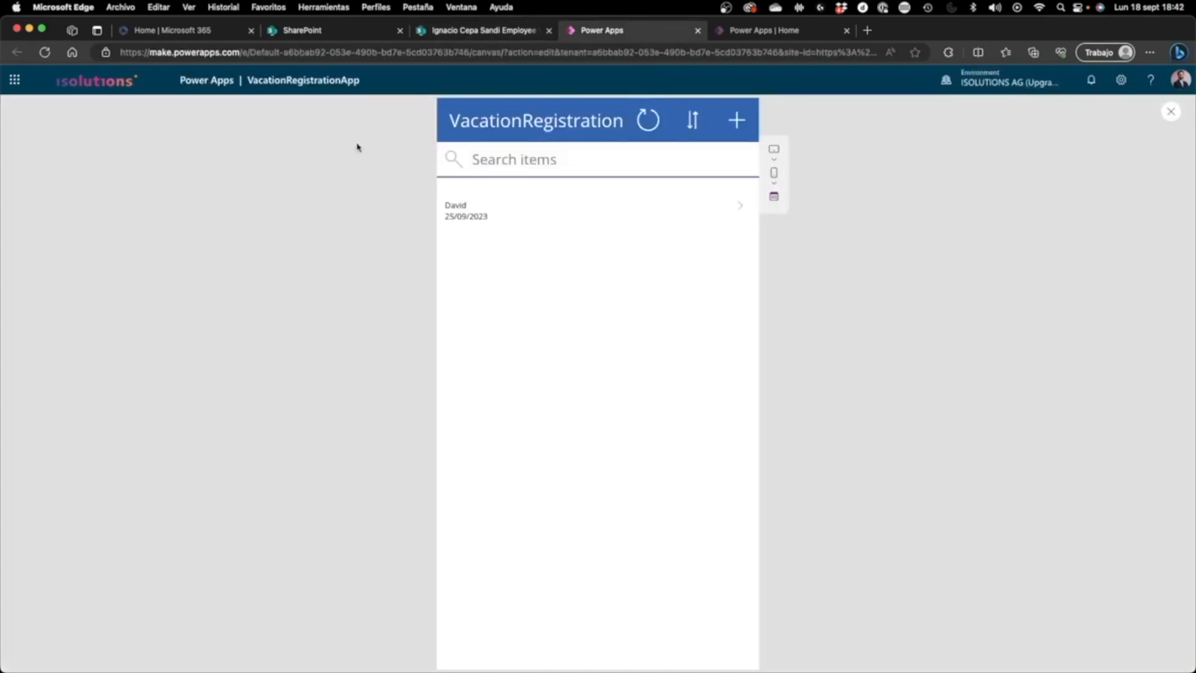
click(657, 129)
click(1171, 112)
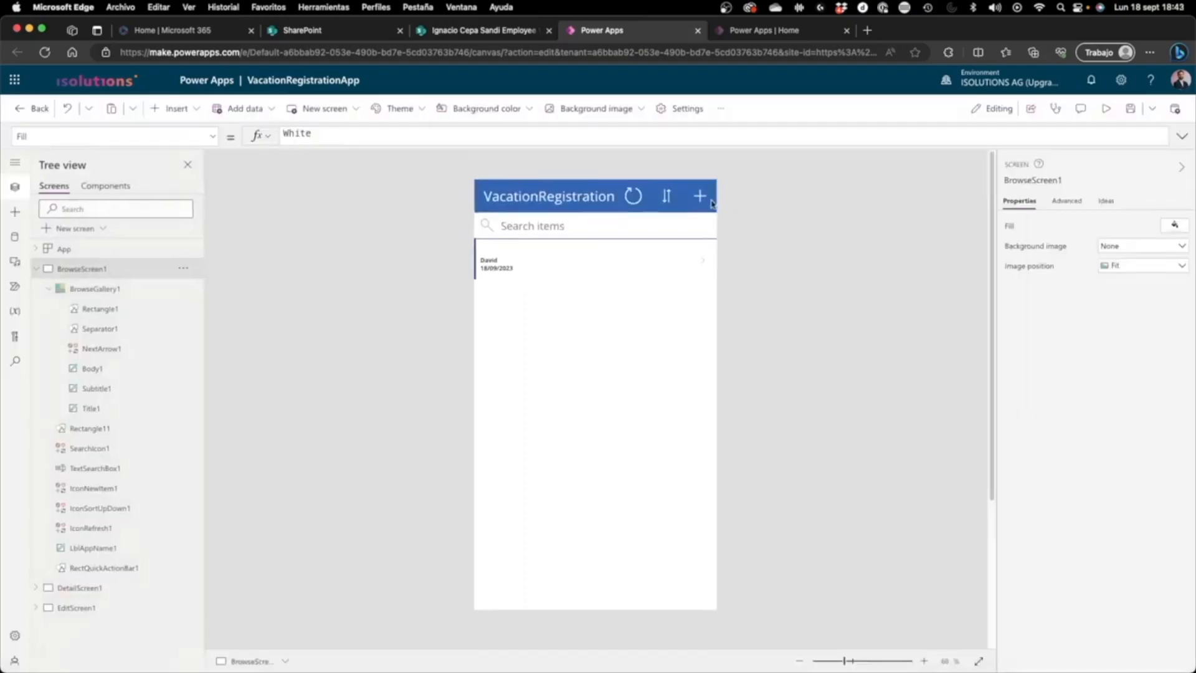
Step: Set the text of the gallery's title label to ThisItem.Employee
click(502, 254)
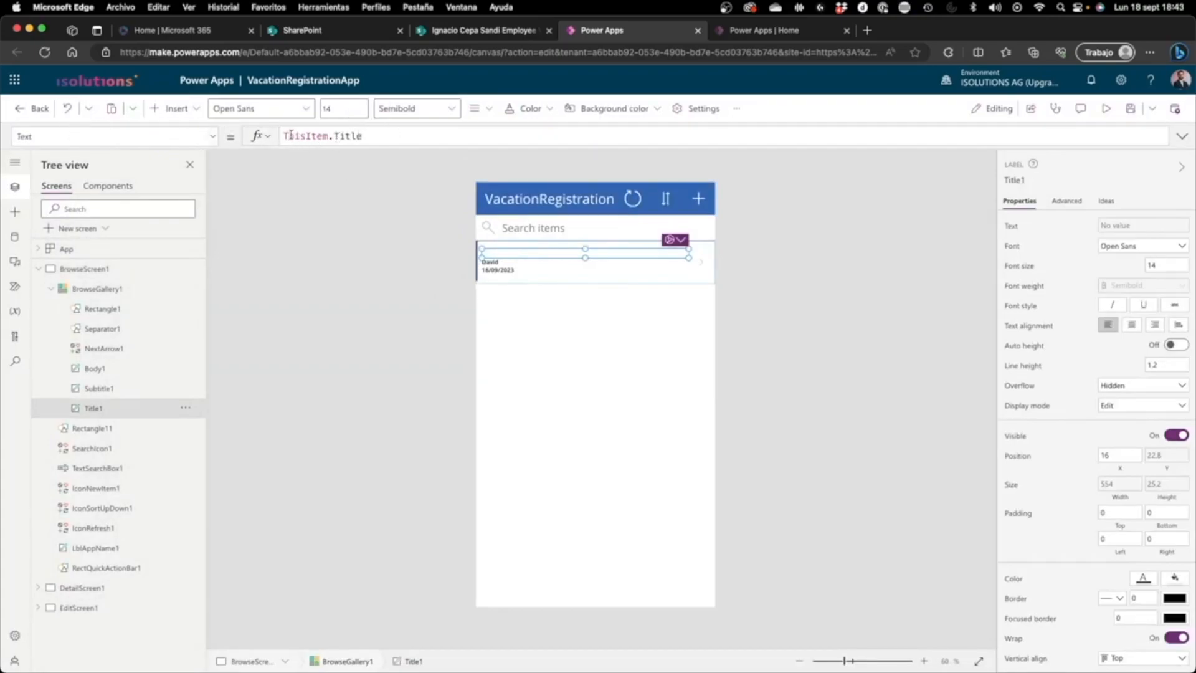
double_click(341, 137)
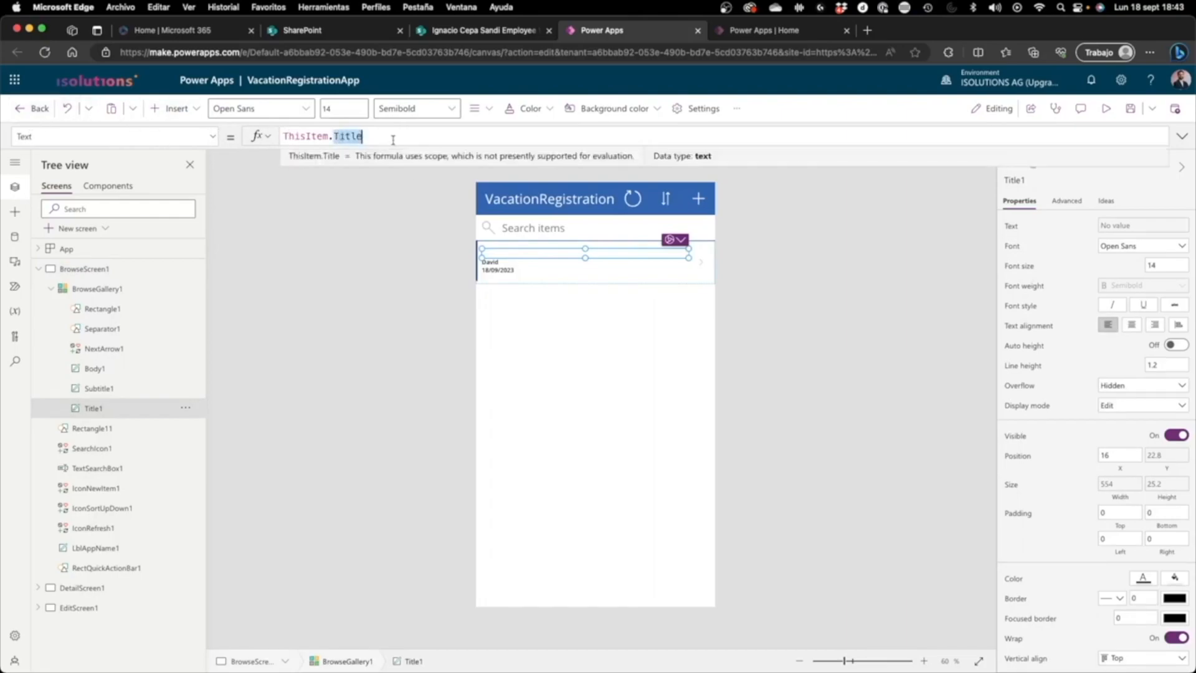
text(empl)
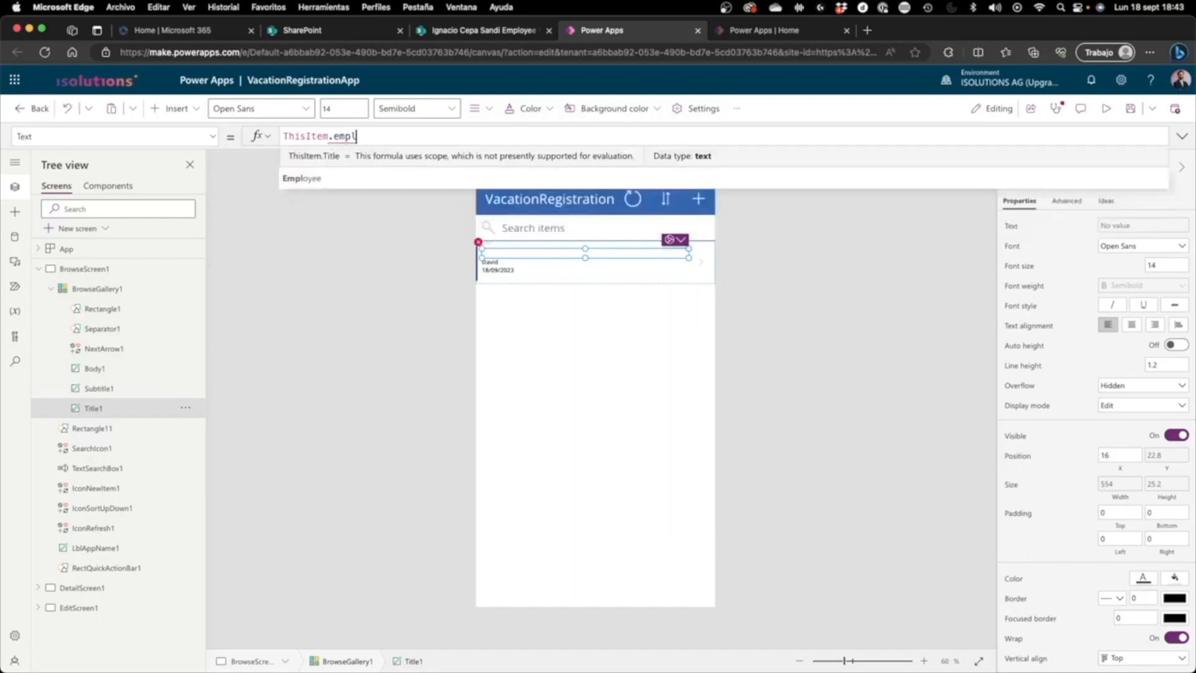
click(376, 157)
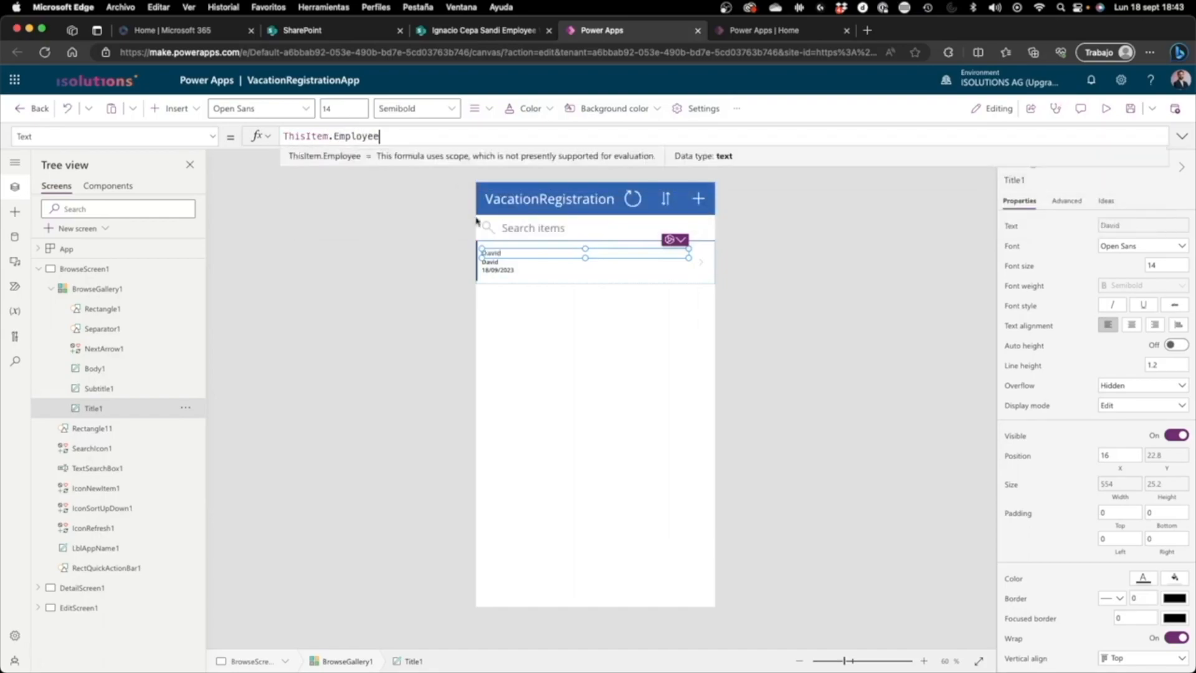
Step: Set the text of the gallery's subtitle label to ThisItem.StartDate
click(493, 262)
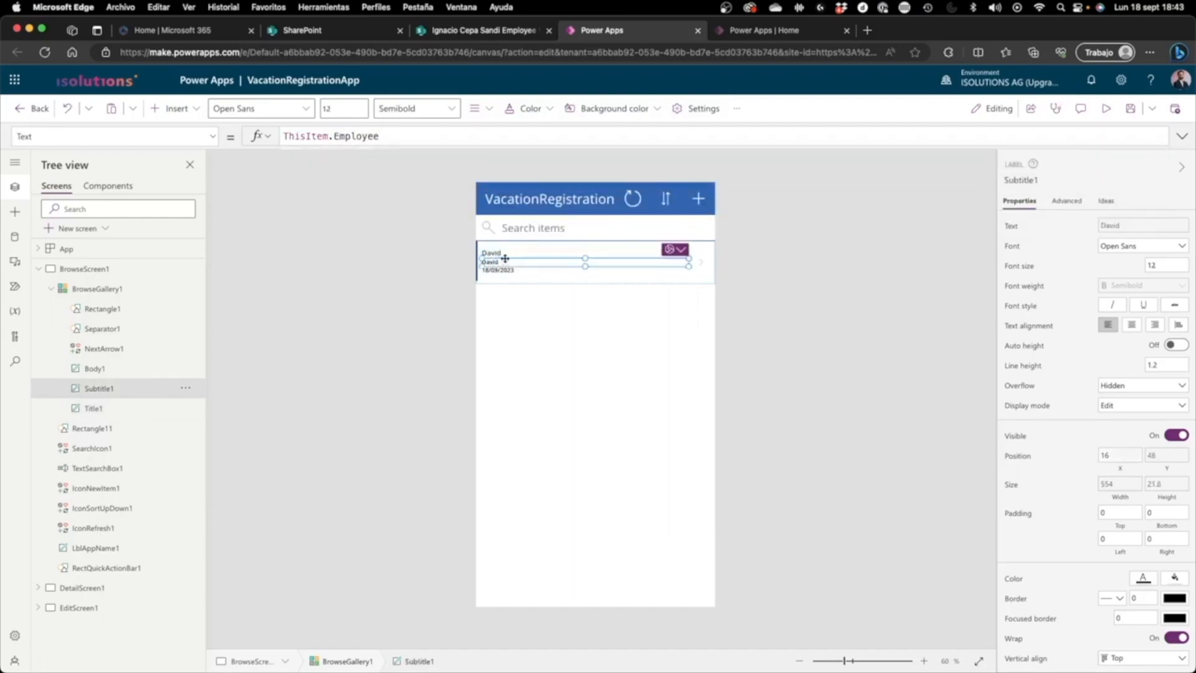
double_click(335, 138)
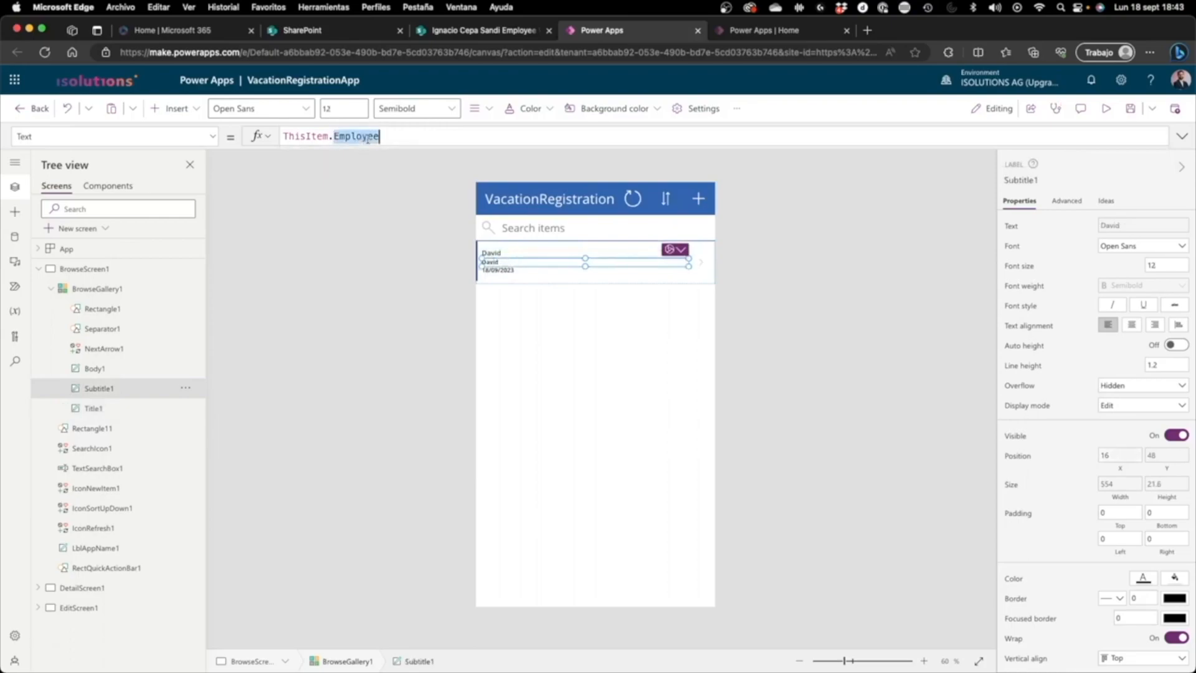
text(star)
click(381, 156)
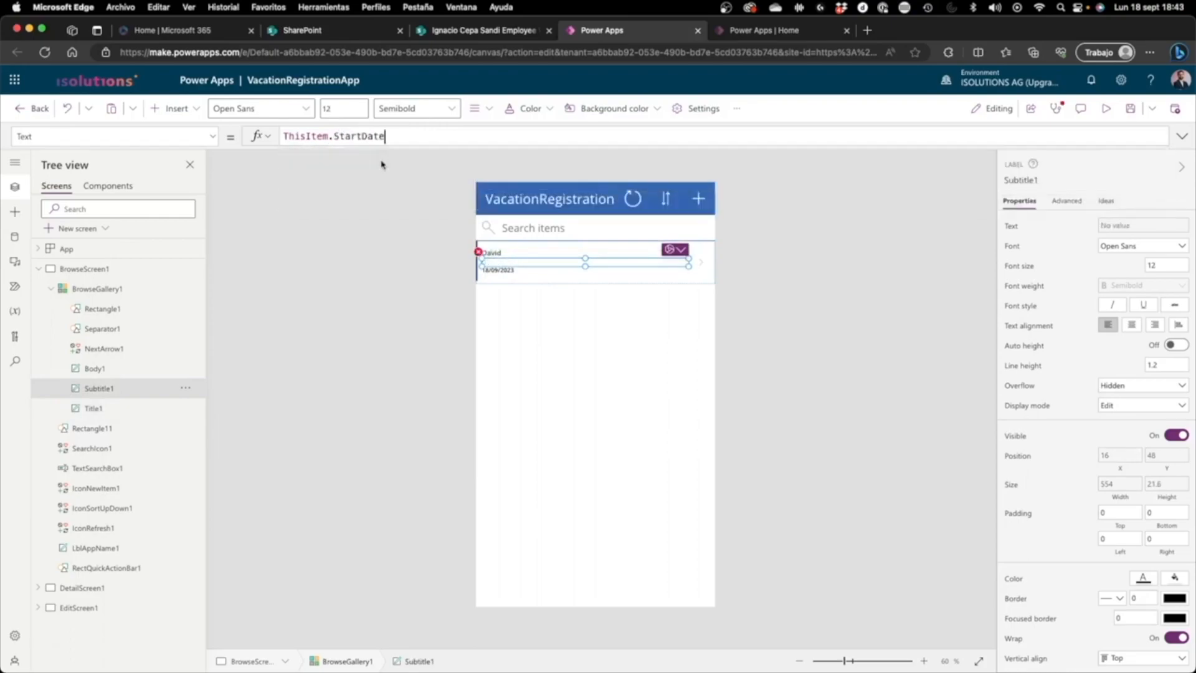
Step: Set the text of the gallery's body label to ThisItem.EndDate, preview the app and return to editing
click(506, 271)
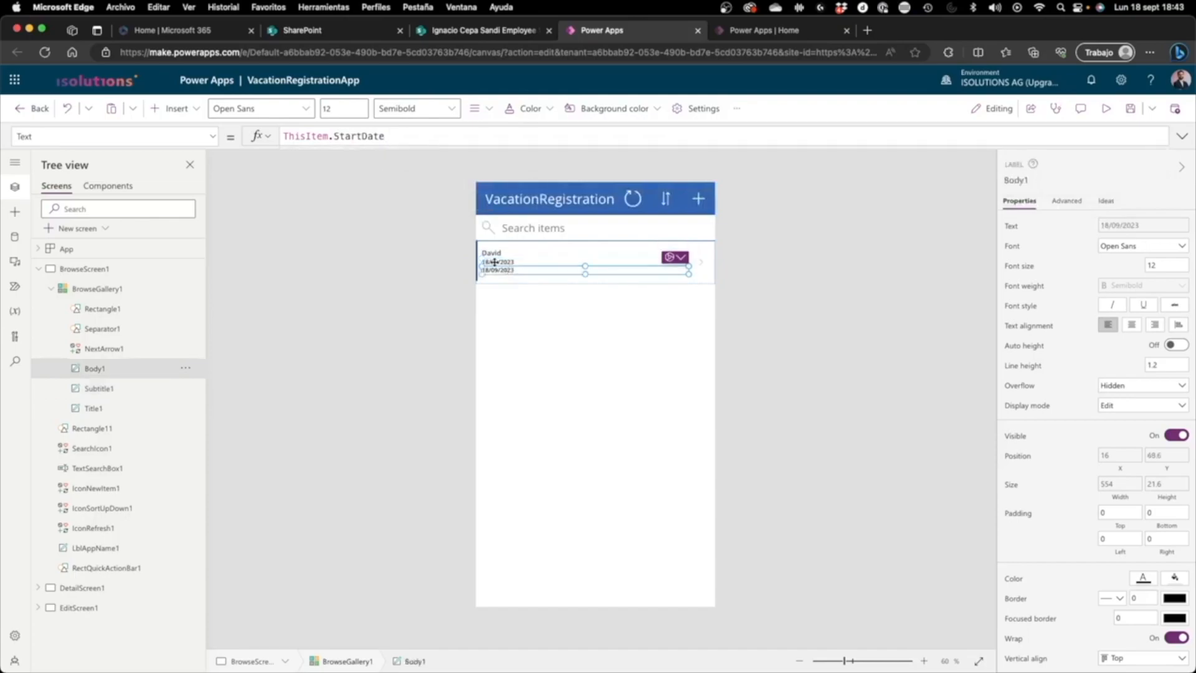
double_click(363, 135)
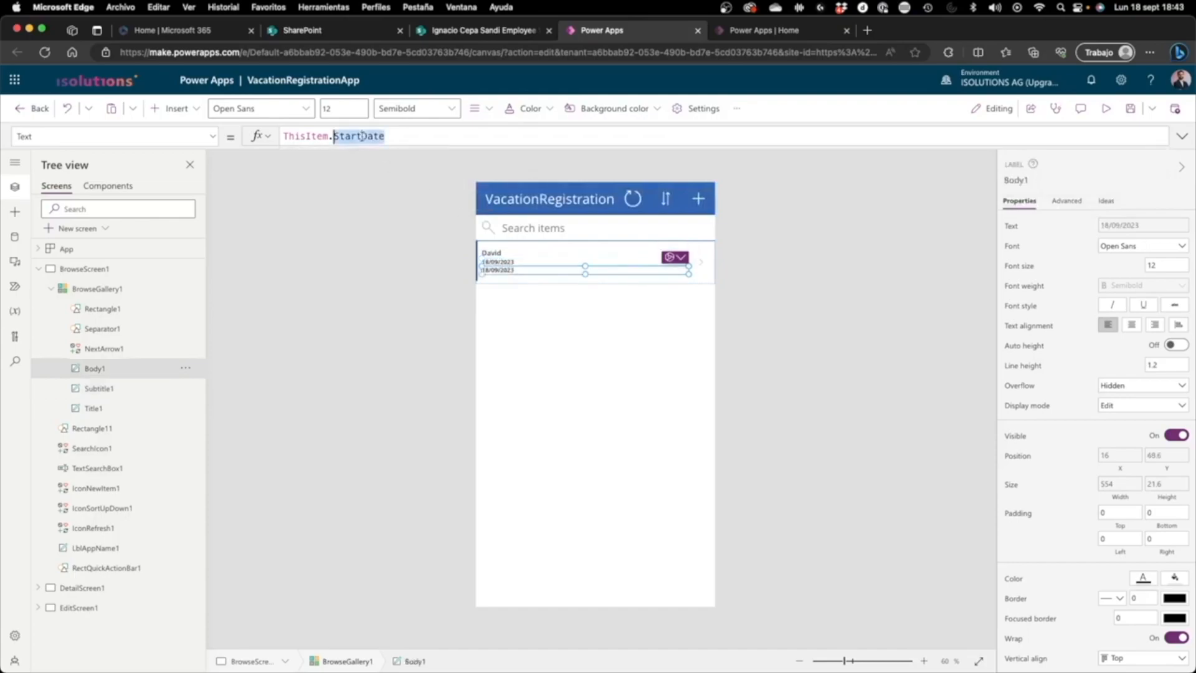
text(endd)
key(Tab)
click(1106, 108)
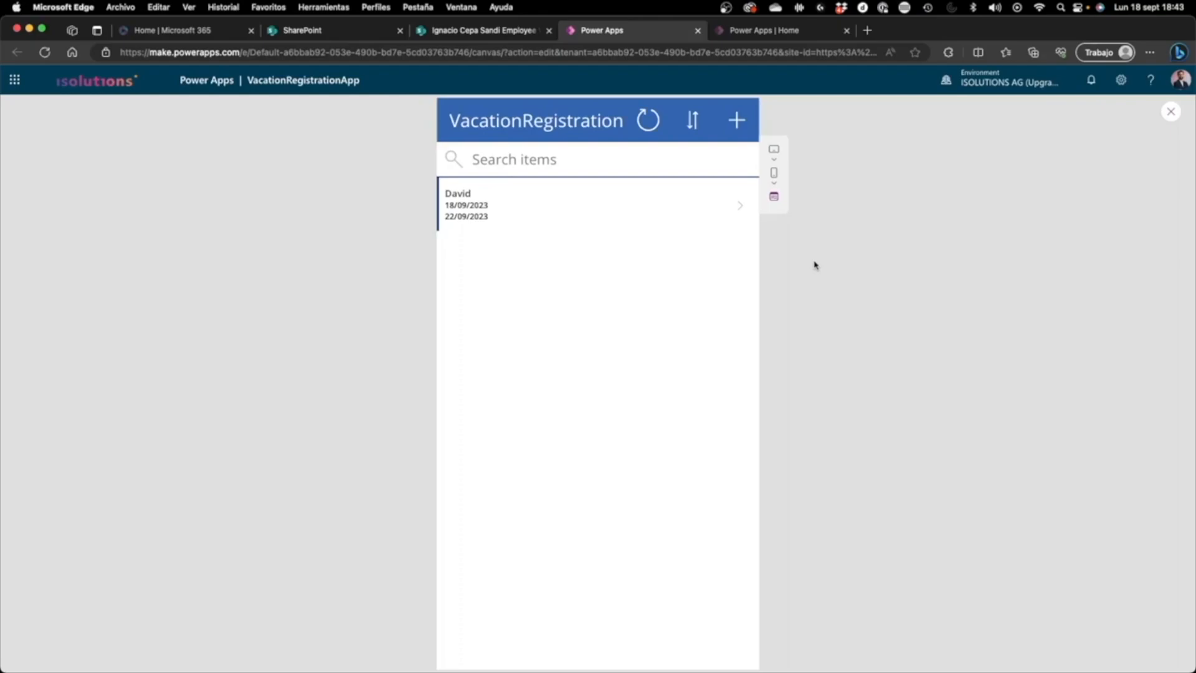
click(1171, 118)
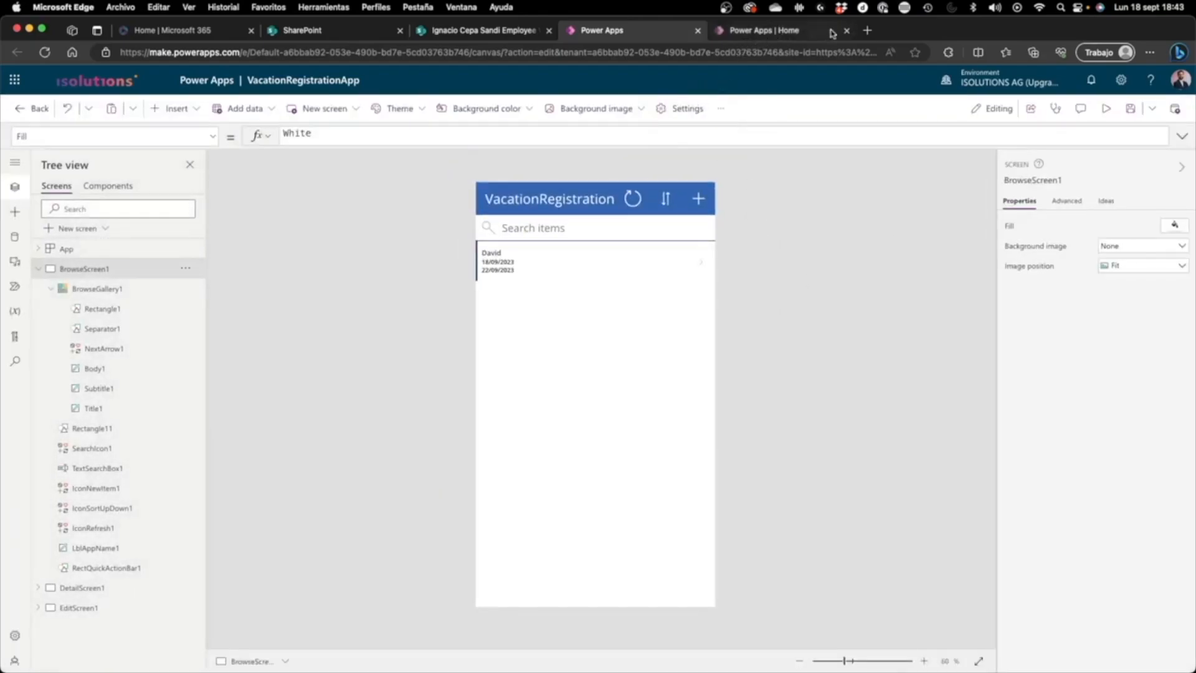
Step: Open the Power Apps home page at make.powerapps.com in a new browser tab
click(867, 30)
text(make)
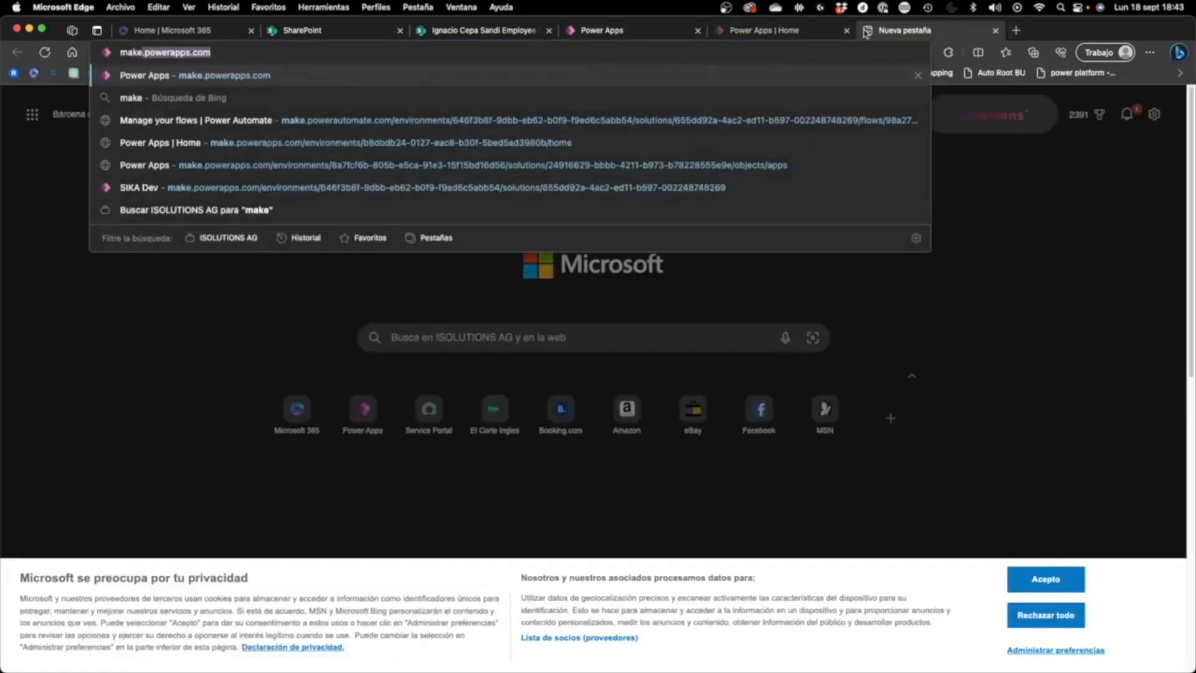
text(.pow)
key(Return)
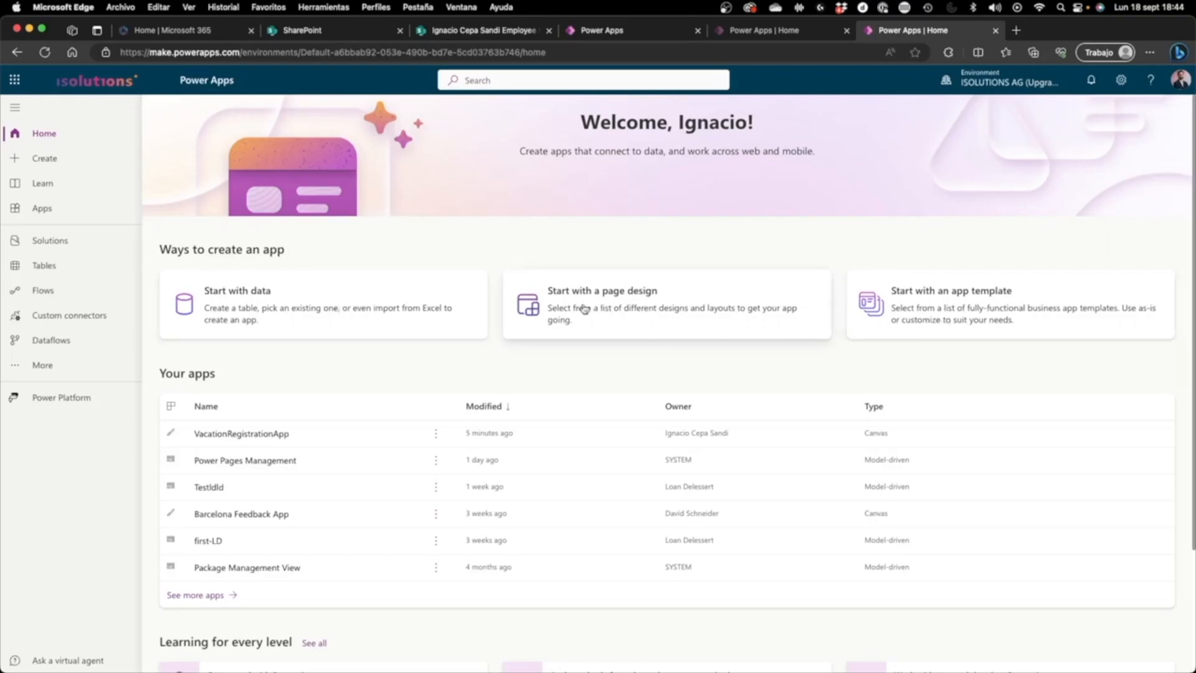
Step: Go to the Apps list and start a new canvas app from blank
scroll(536, 362, down, 3)
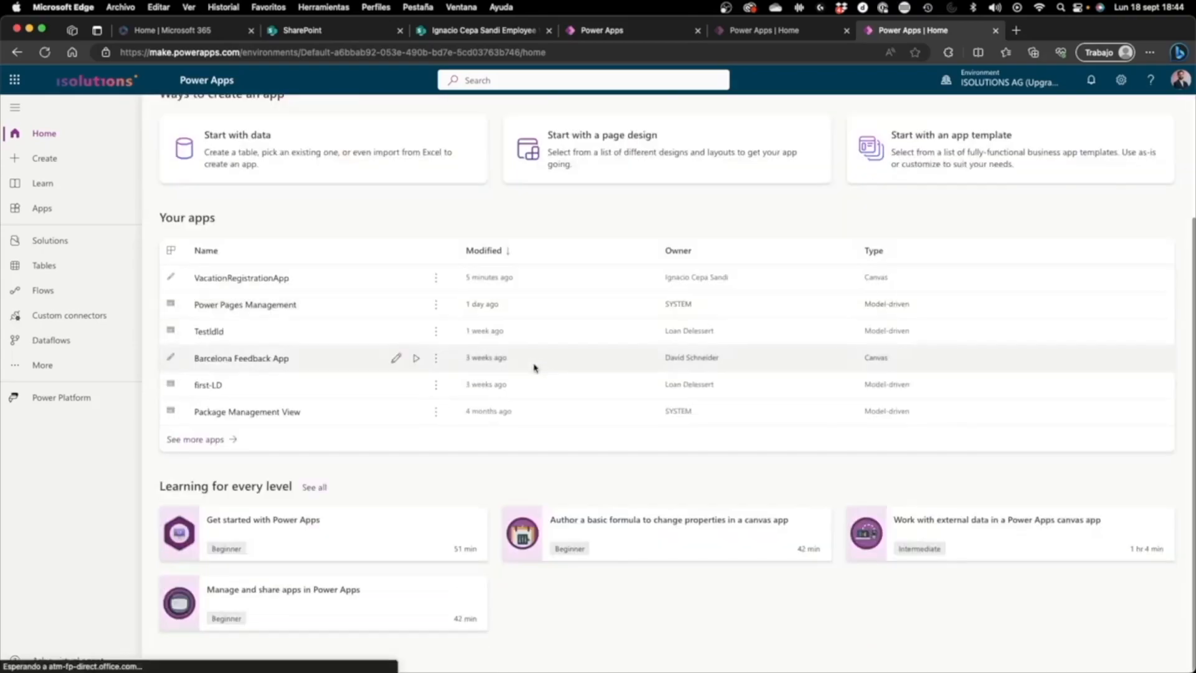
scroll(530, 368, up, 3)
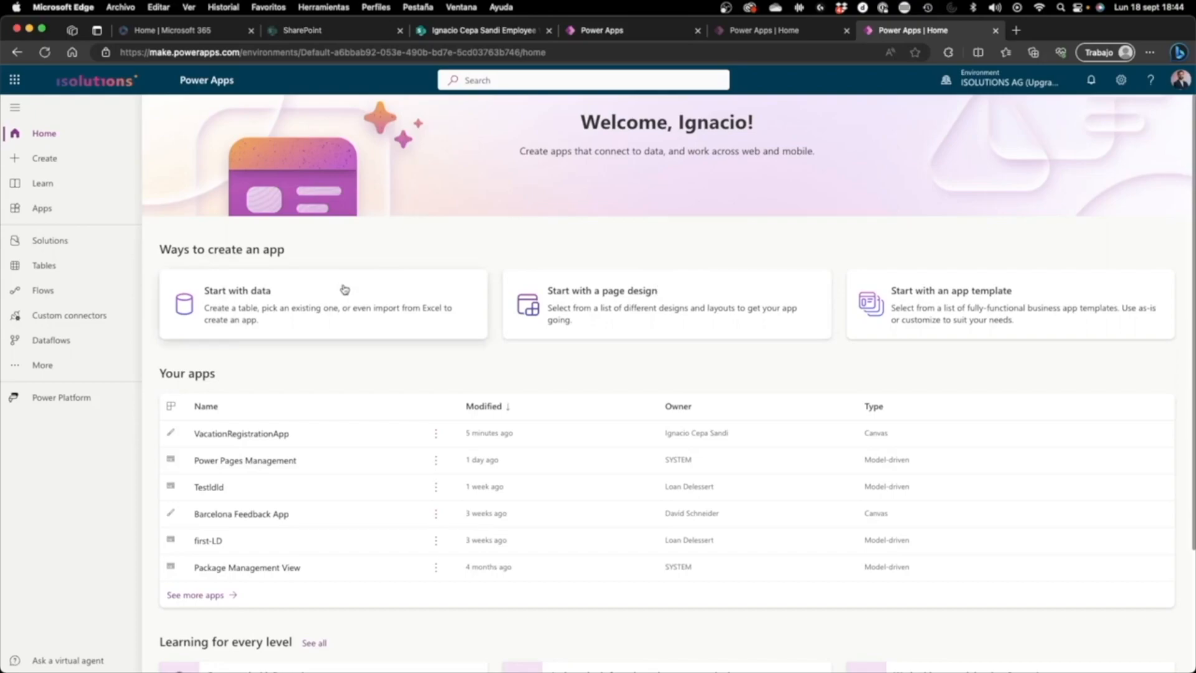
click(42, 209)
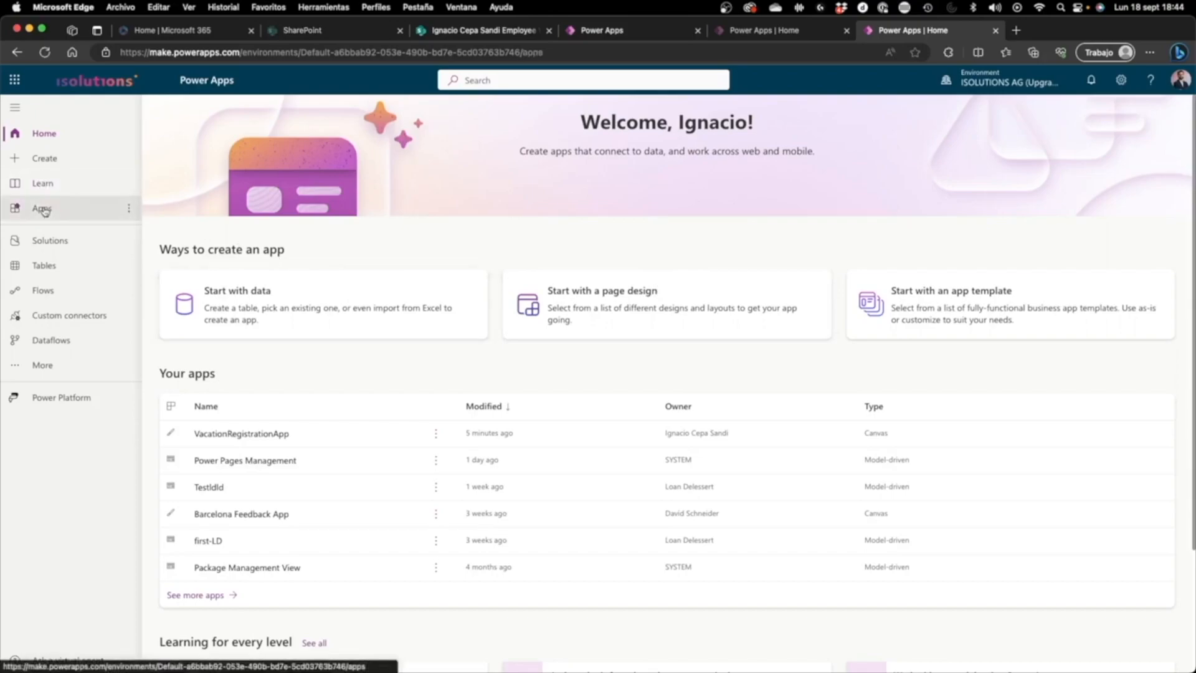
click(208, 111)
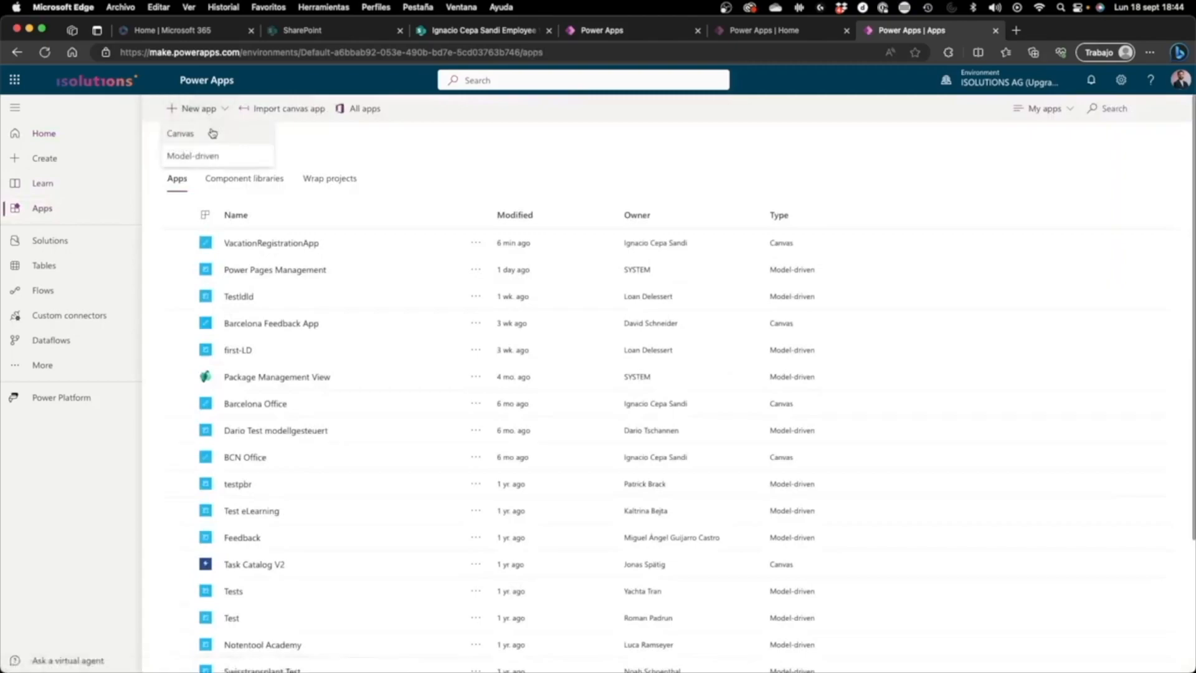
click(212, 133)
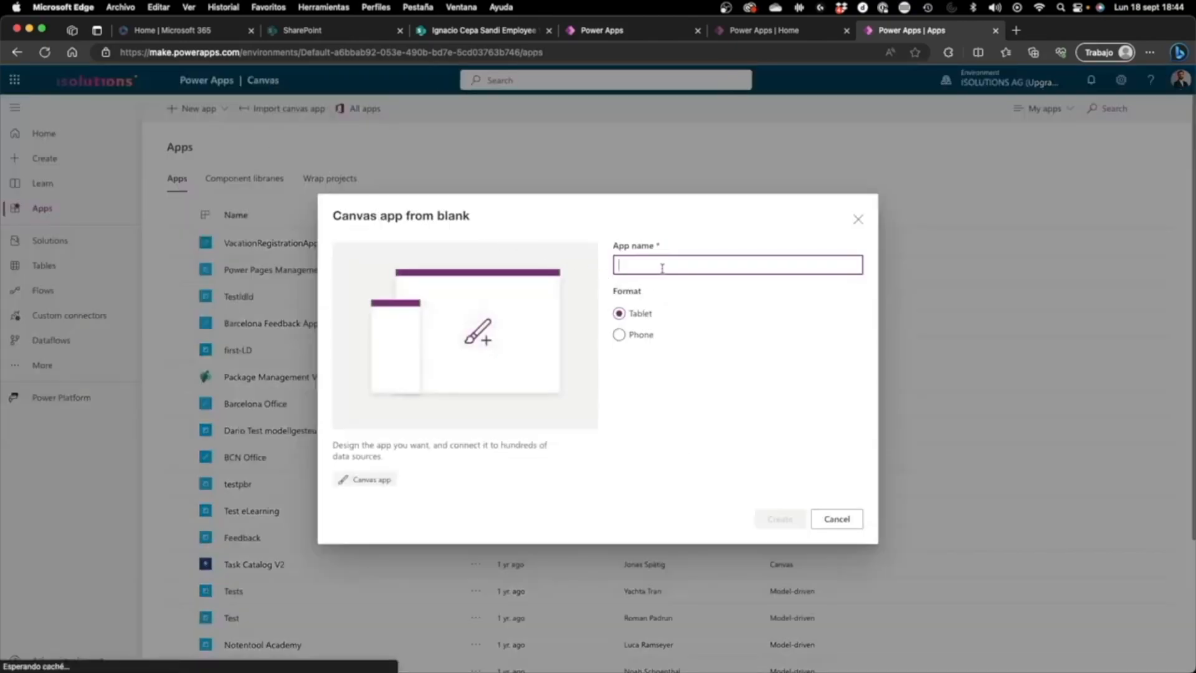
Step: Create the app in Phone format with the name RegistrationOfVacations, then skip the welcome dialog and keep it from showing again
click(640, 335)
click(657, 269)
text(RegistrationOfV)
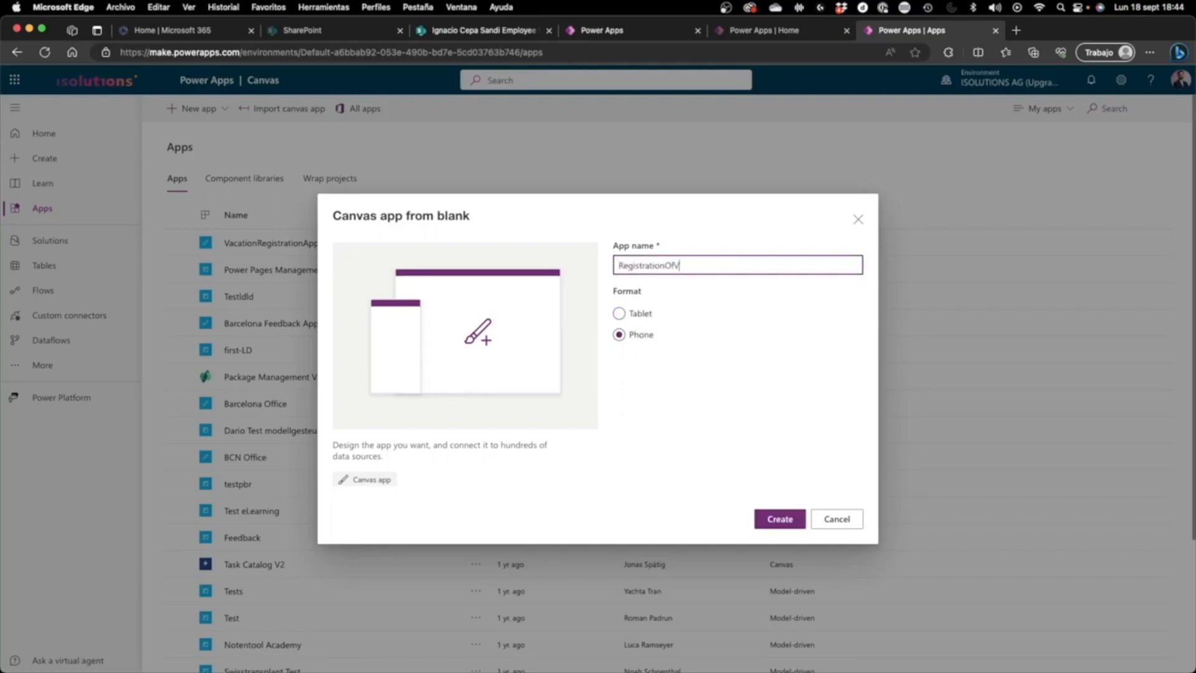
text(acations)
click(756, 517)
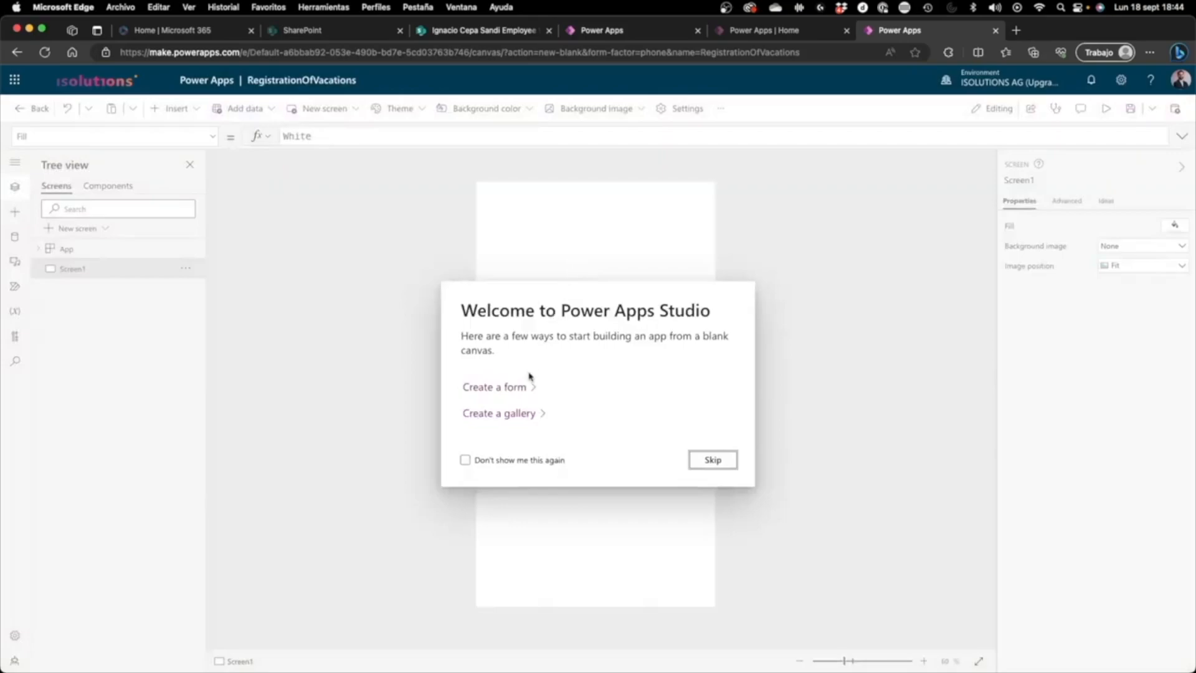
click(497, 462)
click(701, 459)
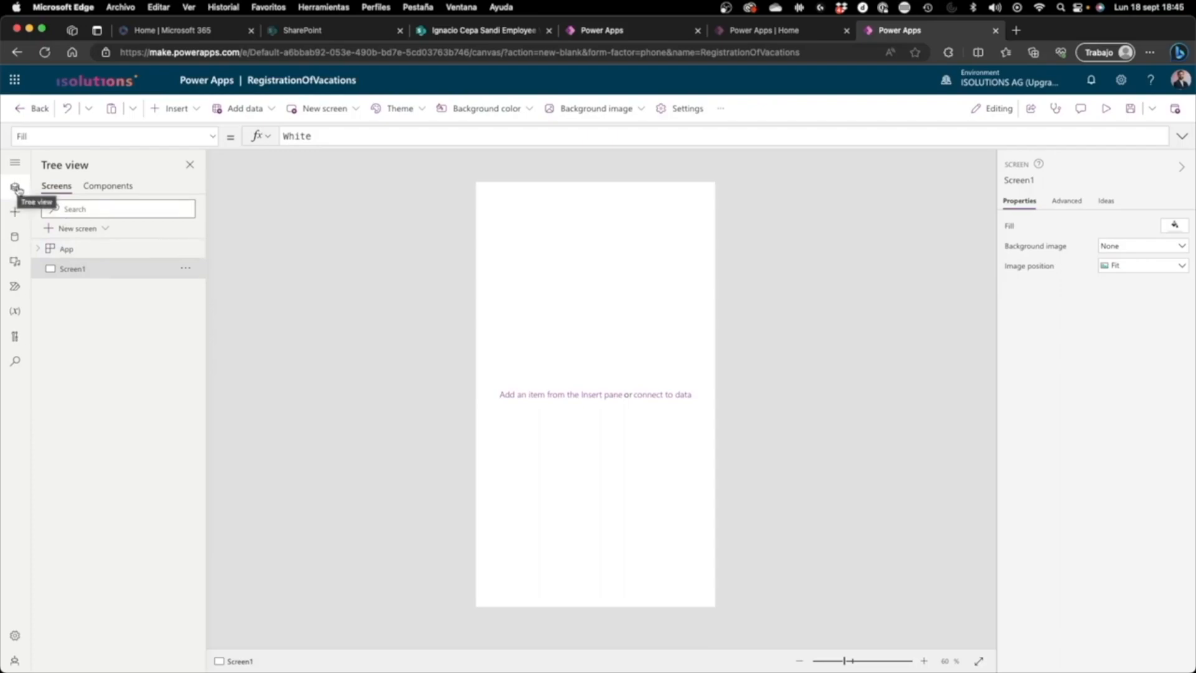
Step: Look through the insertable controls and the data, media and Power Automate options of the new app
click(15, 212)
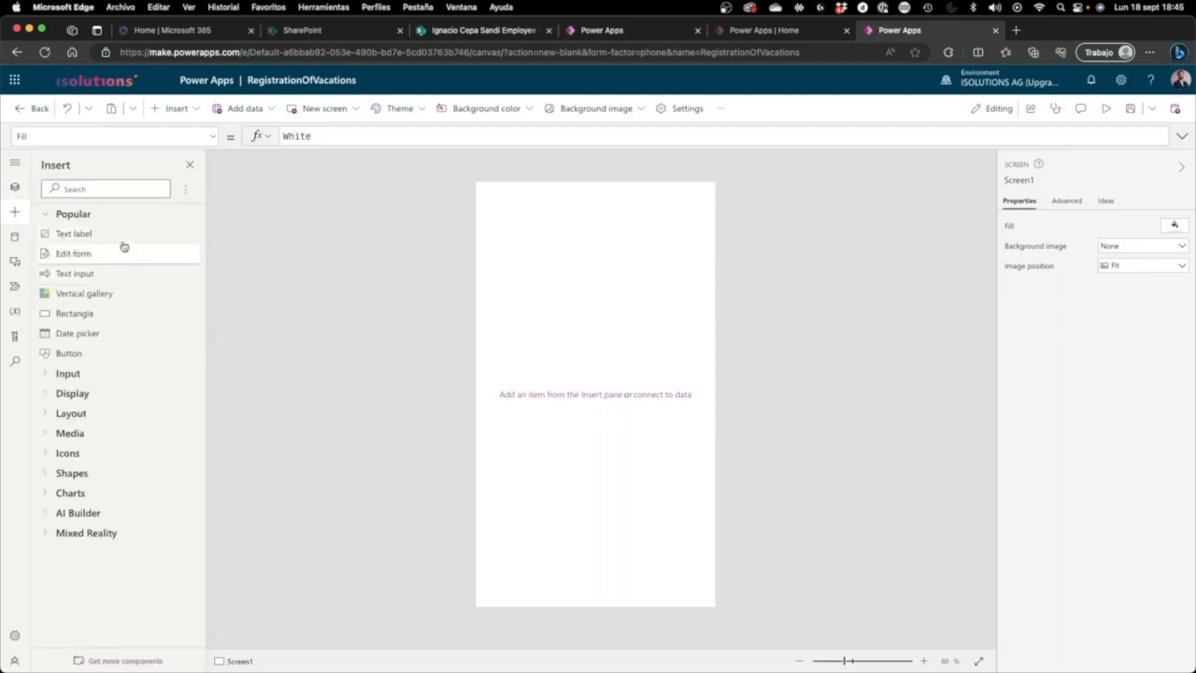
click(196, 109)
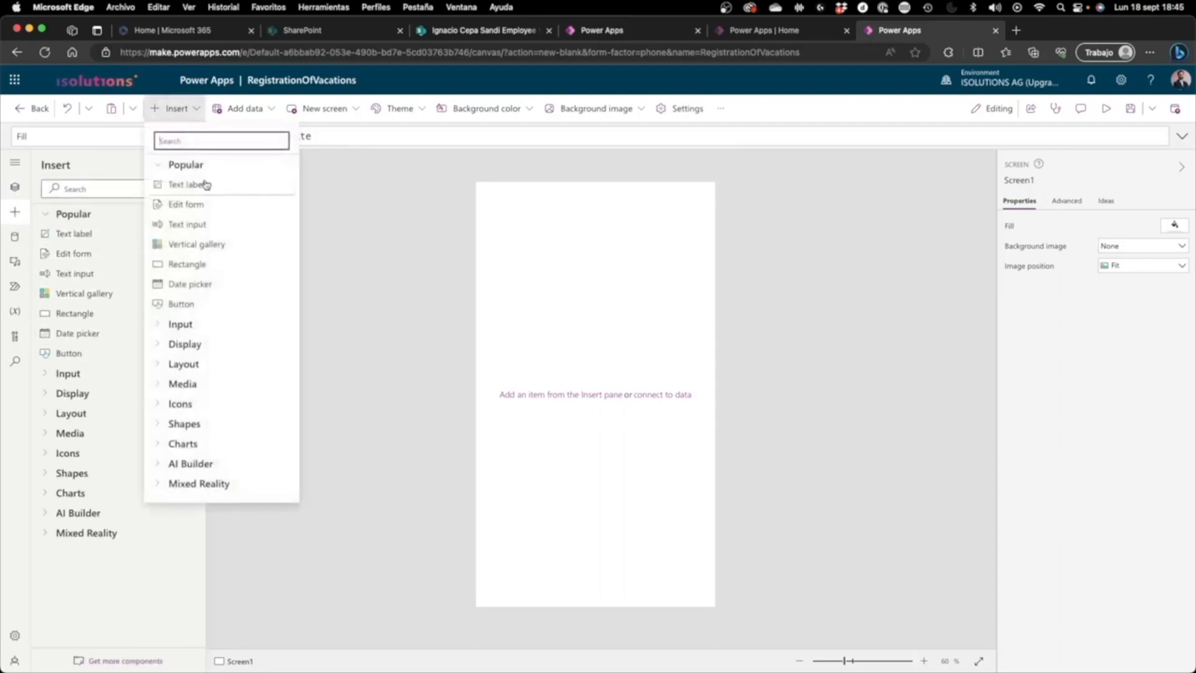
click(173, 117)
click(16, 238)
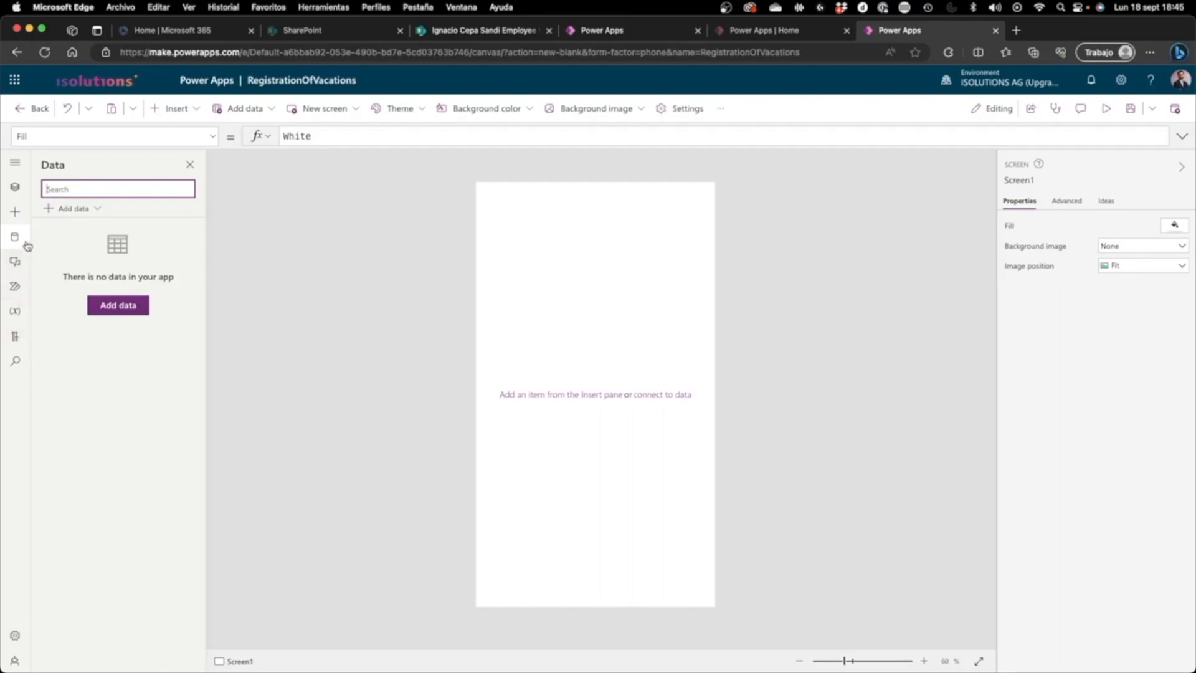
click(22, 260)
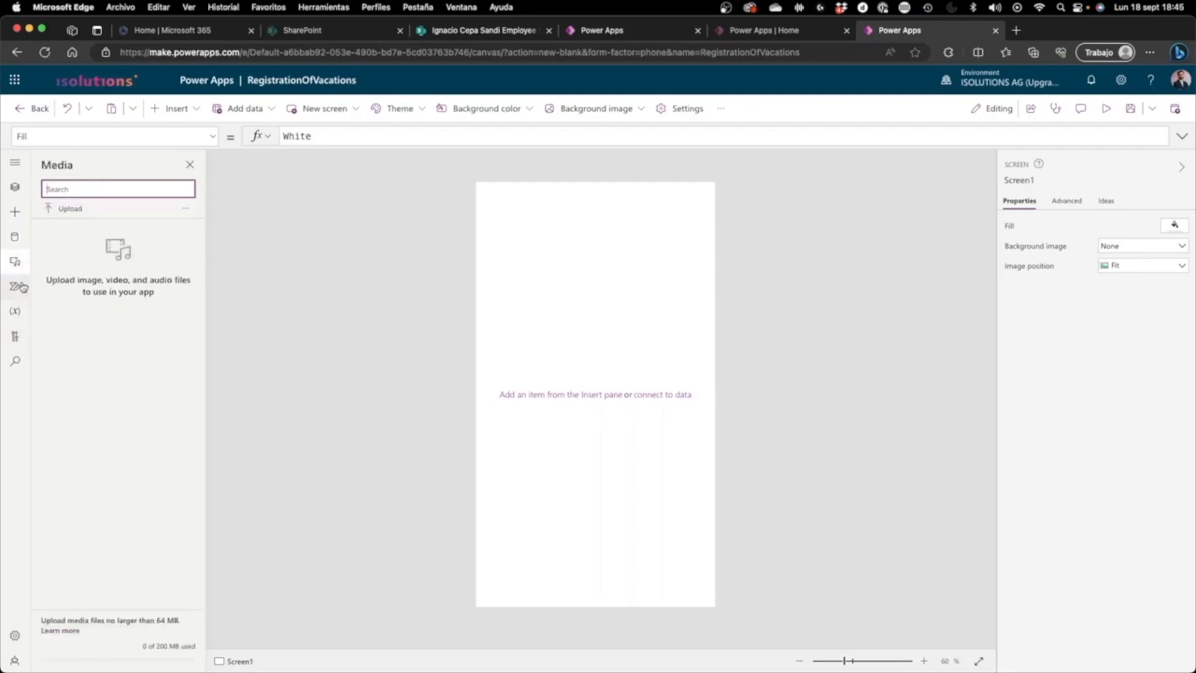
click(22, 286)
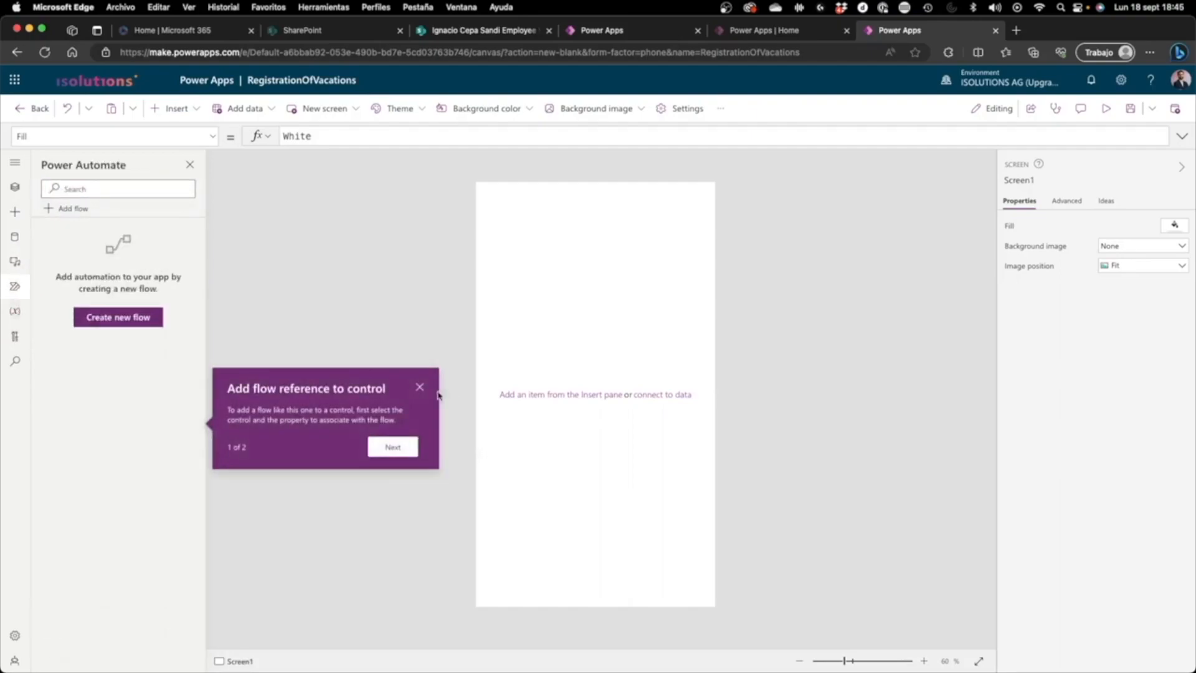
click(417, 388)
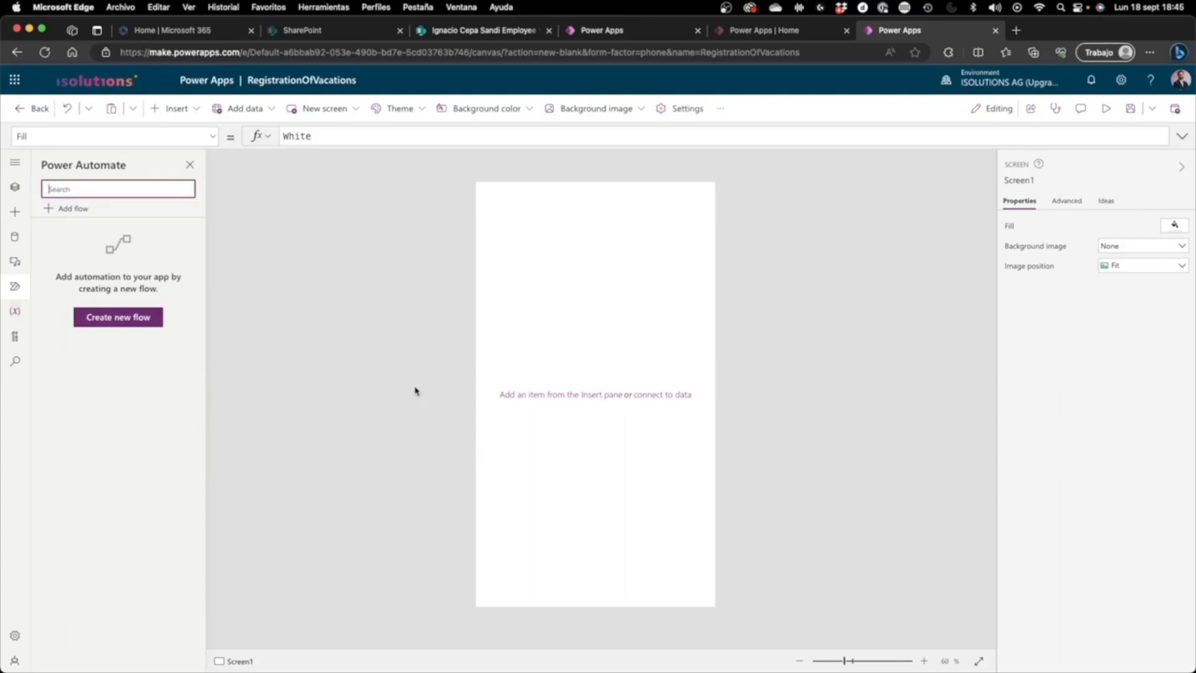
Step: Connect the app to the VacationRegistration list on the Employee Workspace SharePoint site and return to the list of screens
click(19, 241)
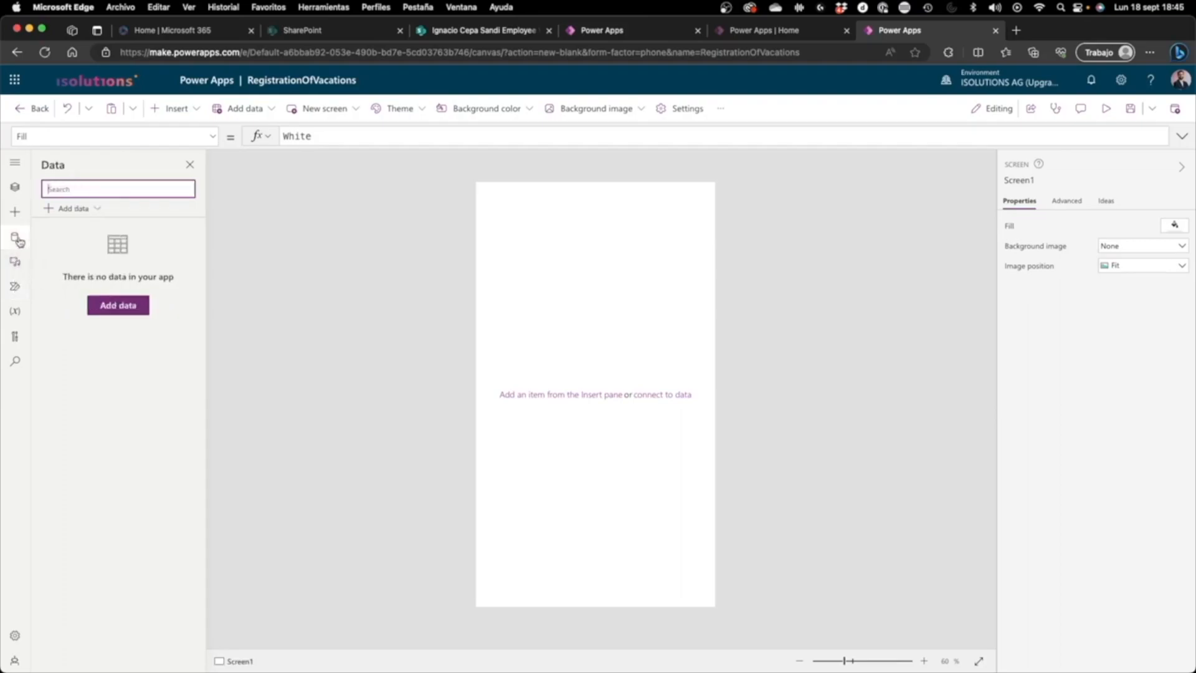
click(99, 210)
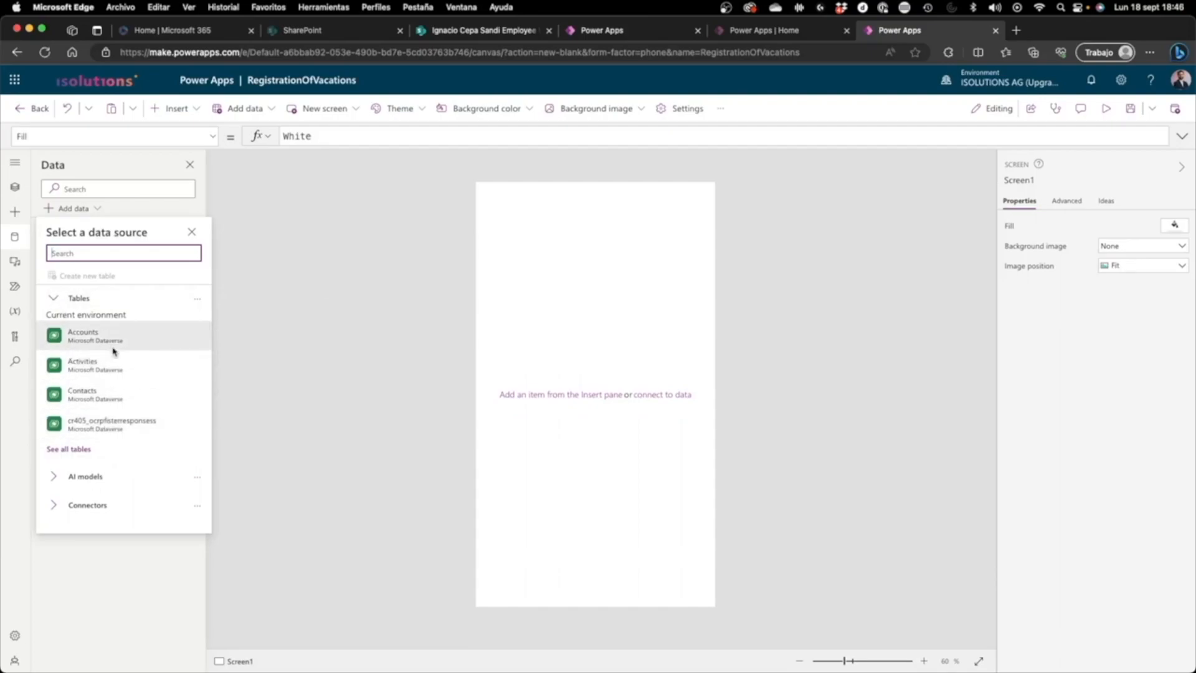
click(56, 302)
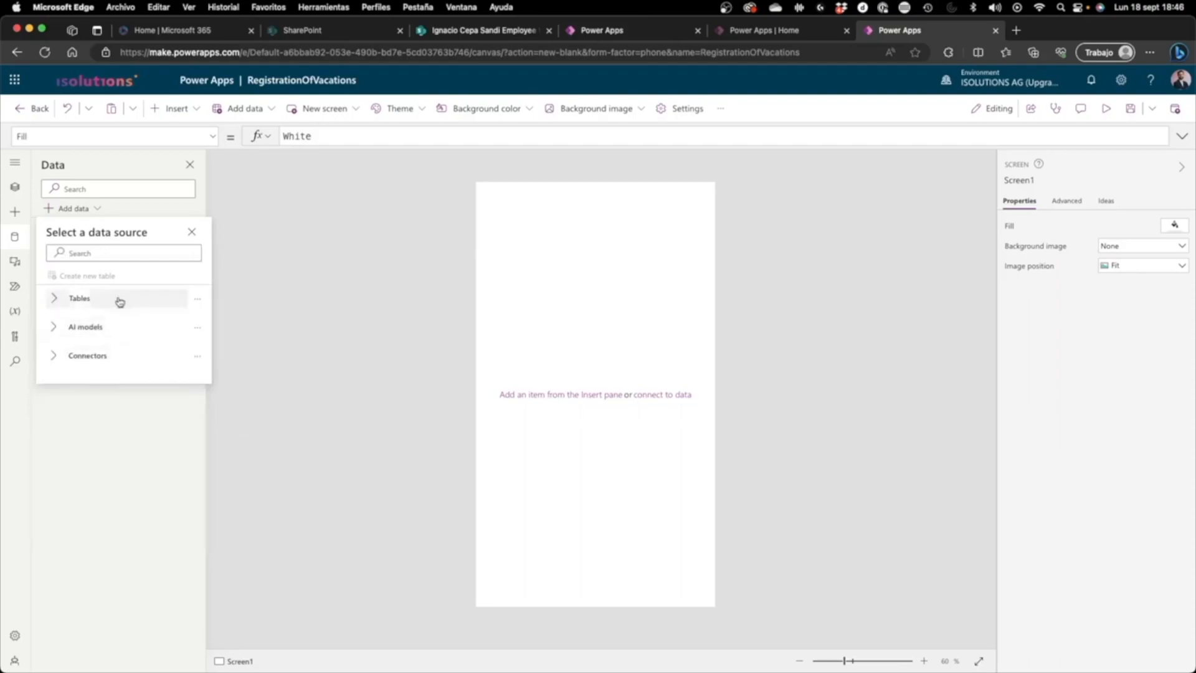
click(119, 254)
text(sharepoint)
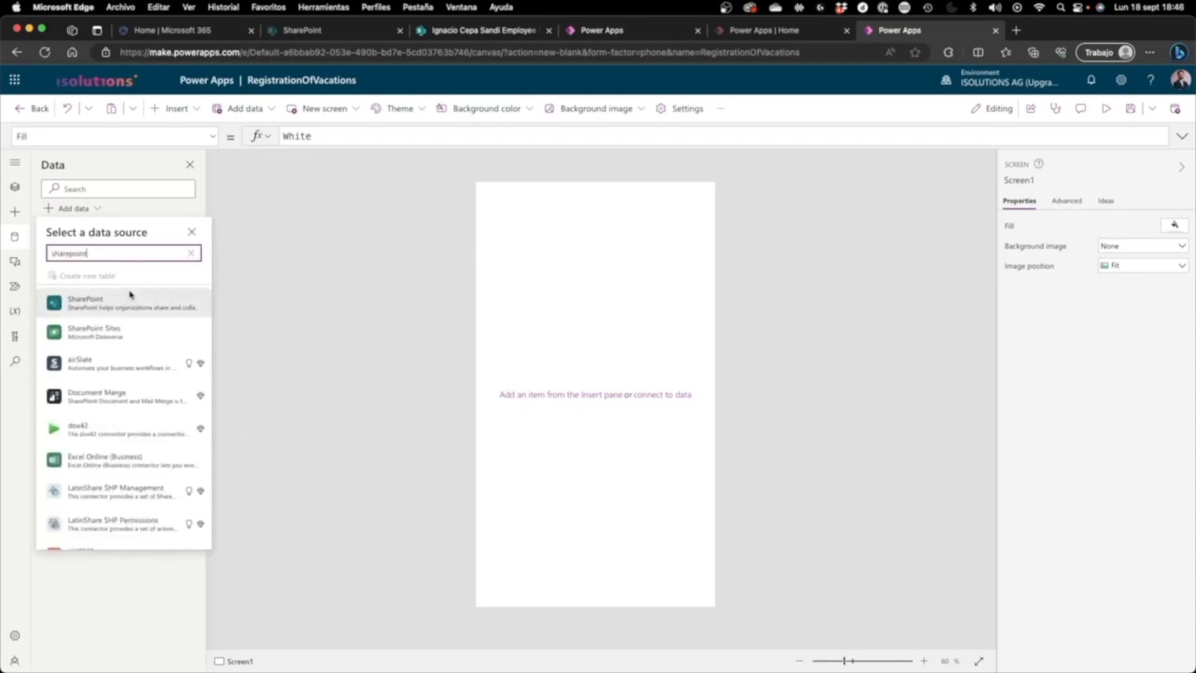
click(132, 296)
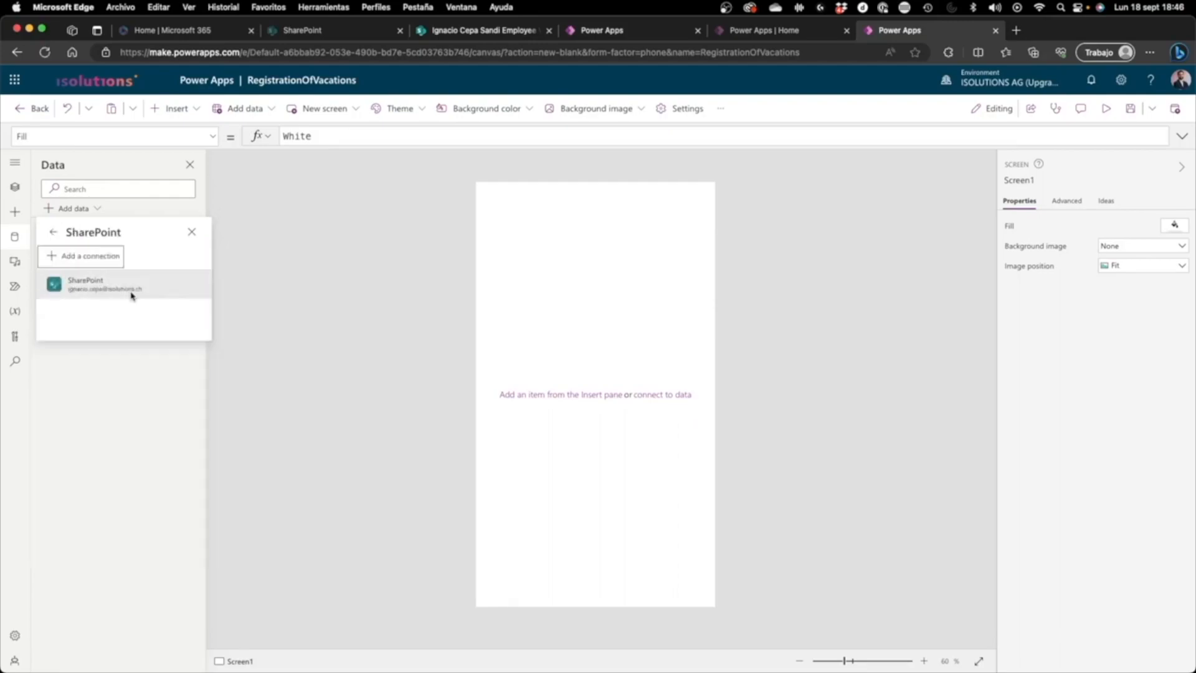
click(131, 293)
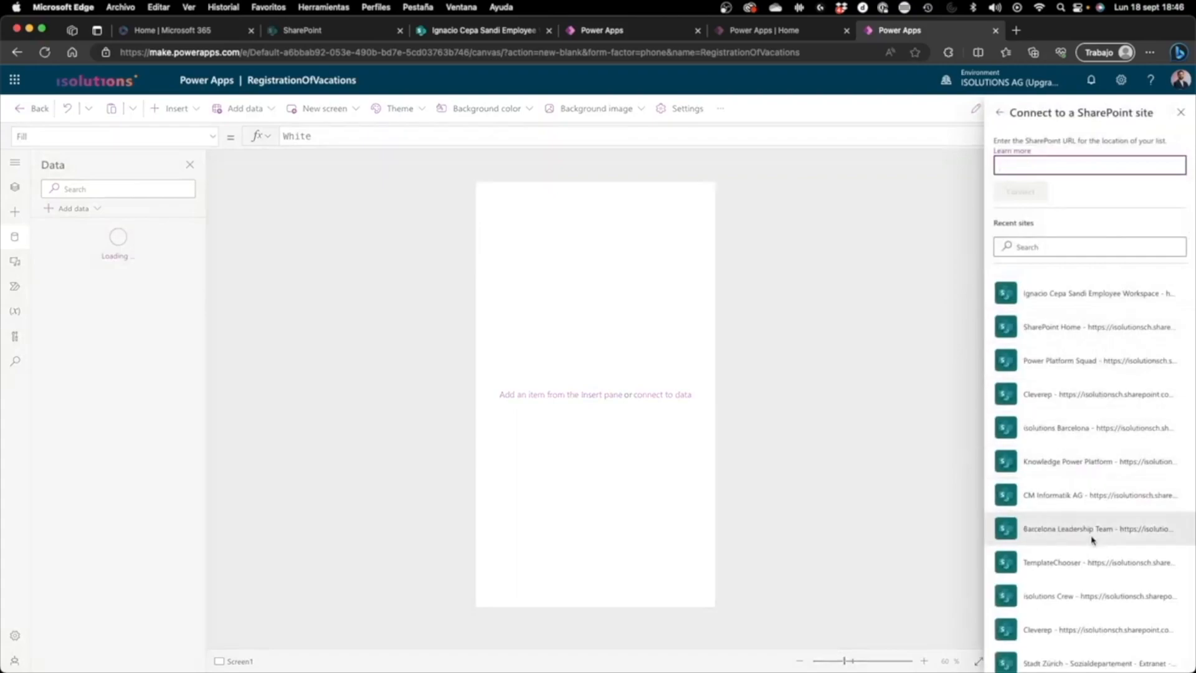
click(1073, 303)
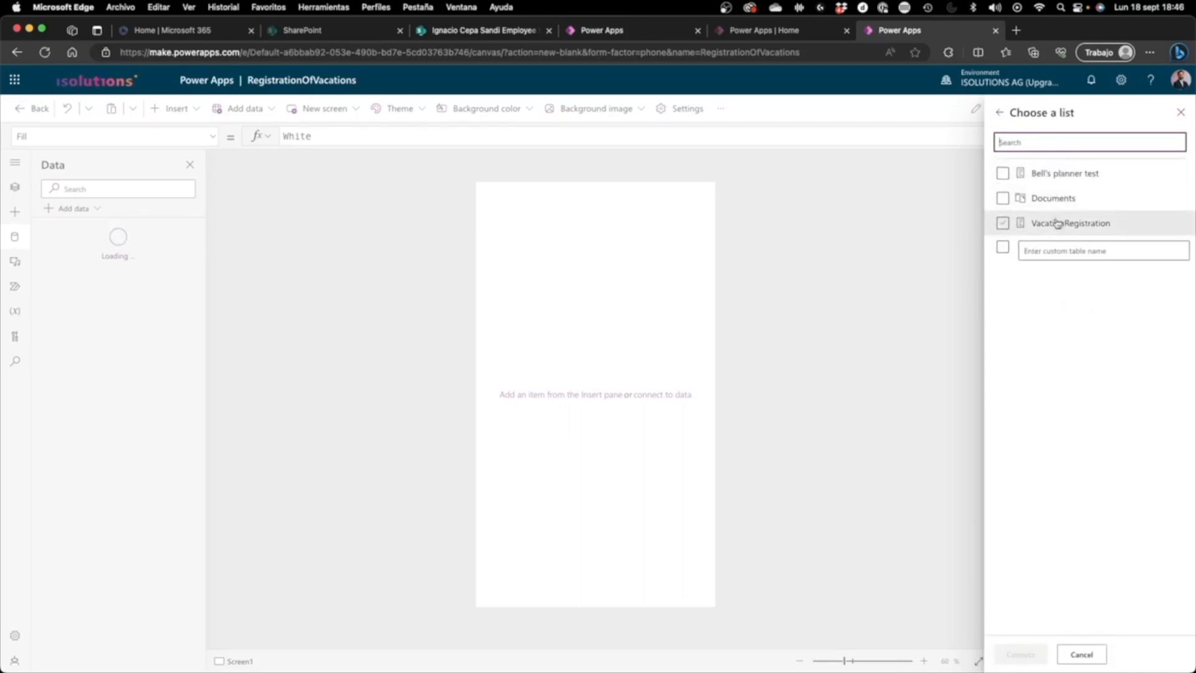
click(1057, 223)
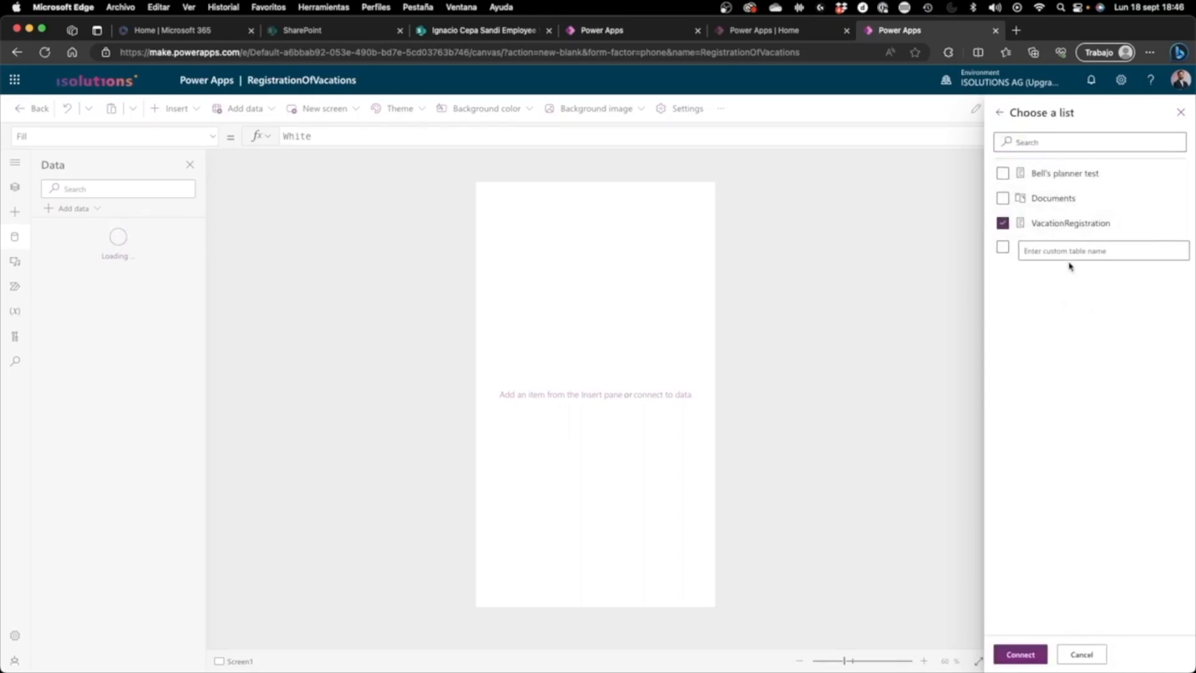
click(1031, 656)
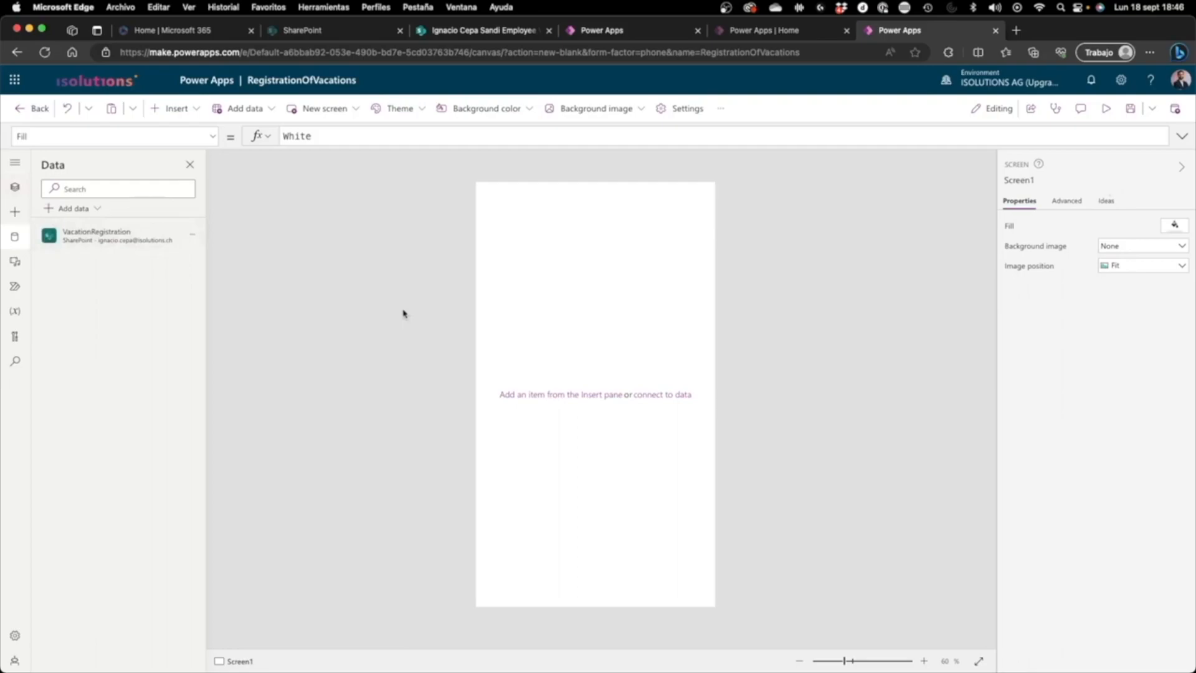
click(16, 187)
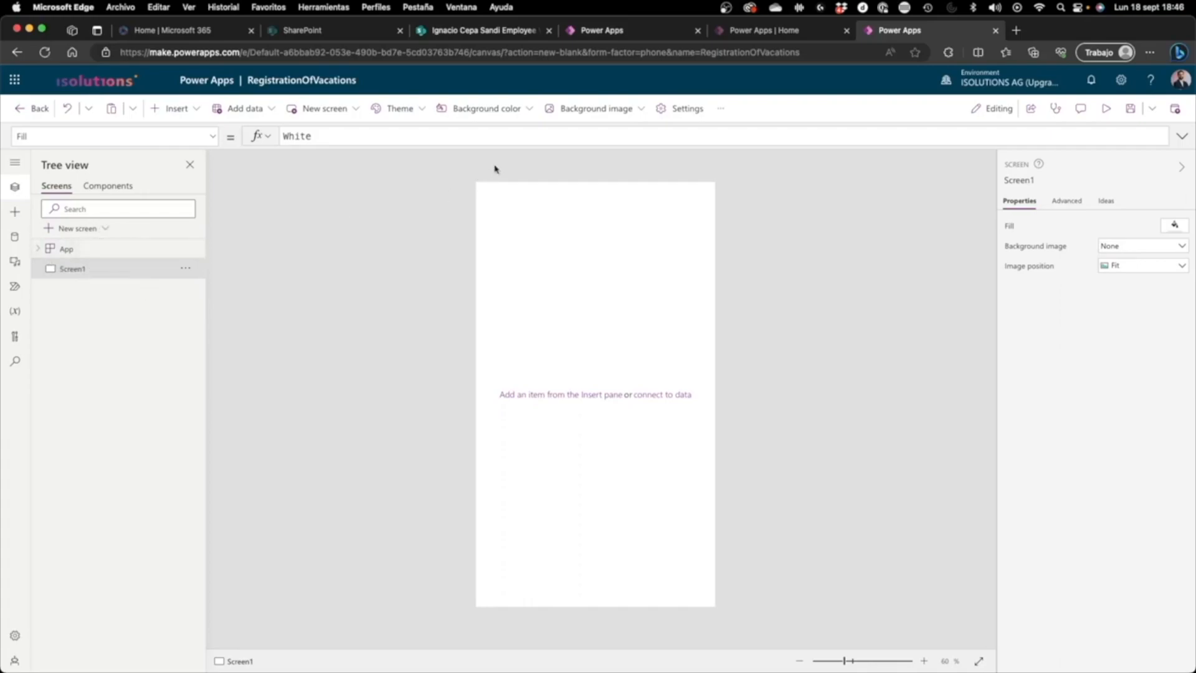
Step: Switch to VacationRegistrationApp and examine its browse and detail screens, previewing how a record opens from the gallery
click(657, 29)
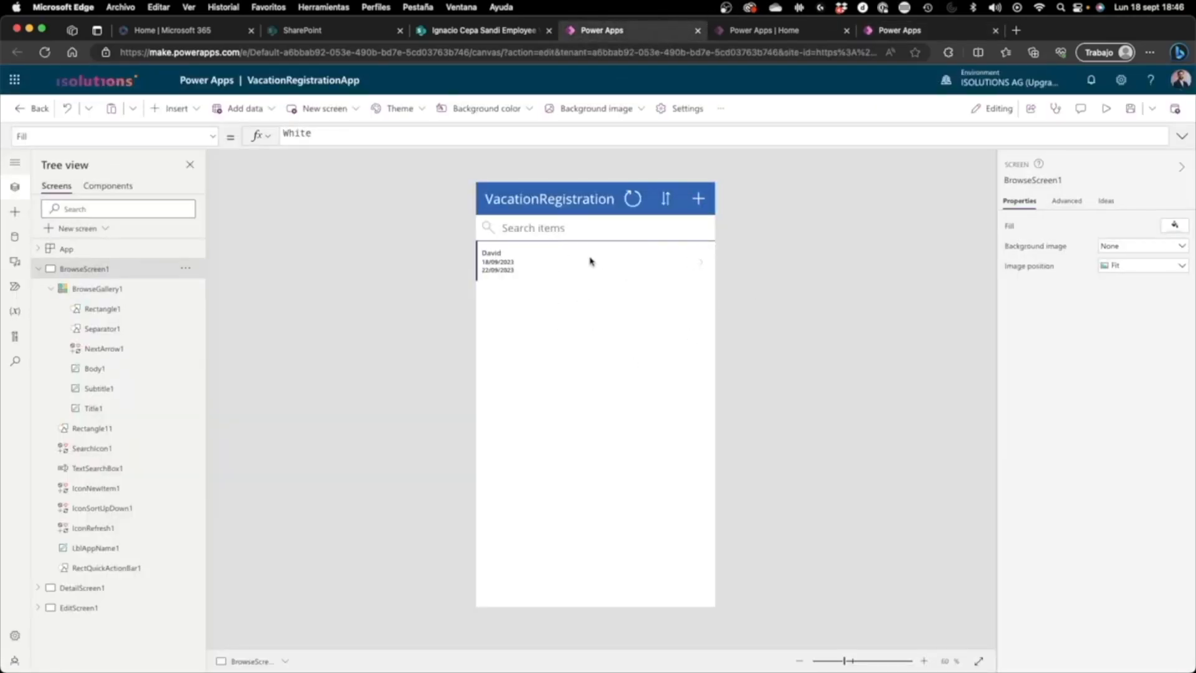
click(38, 269)
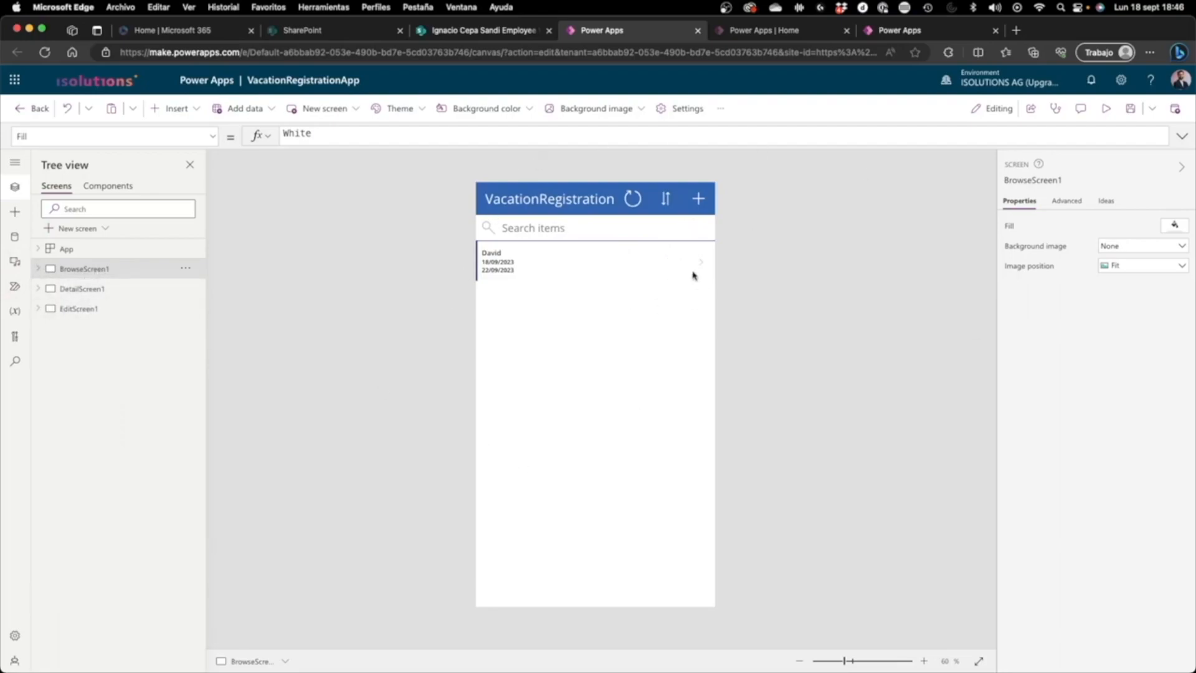
click(56, 290)
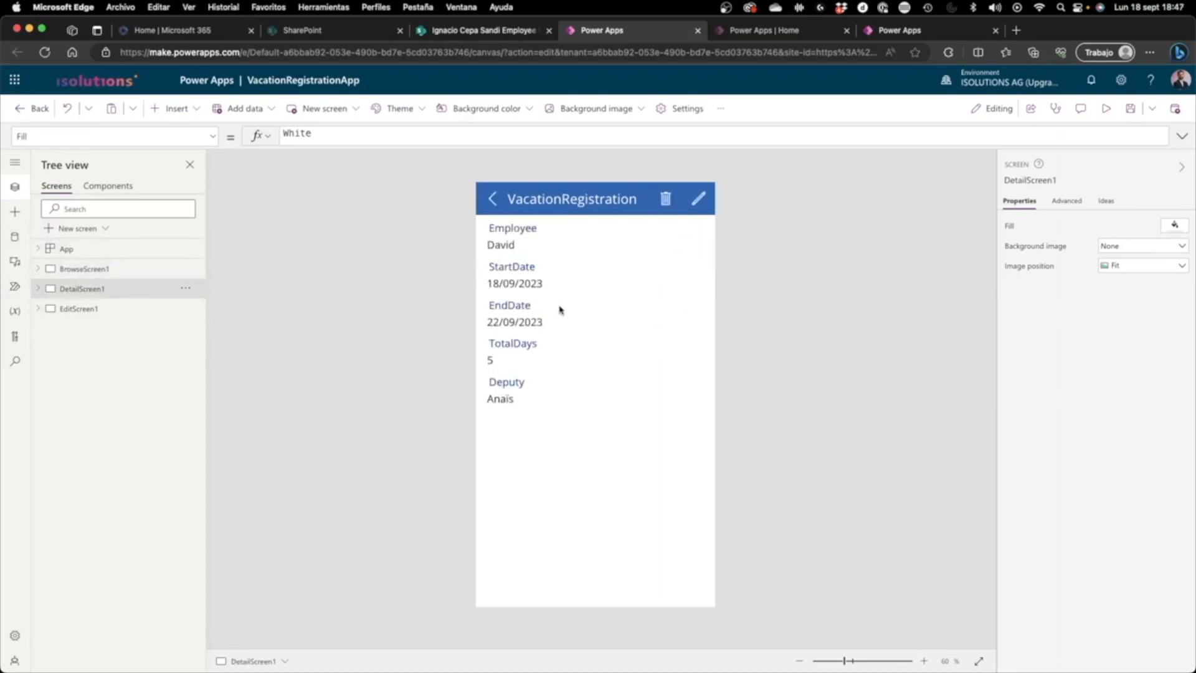
click(84, 269)
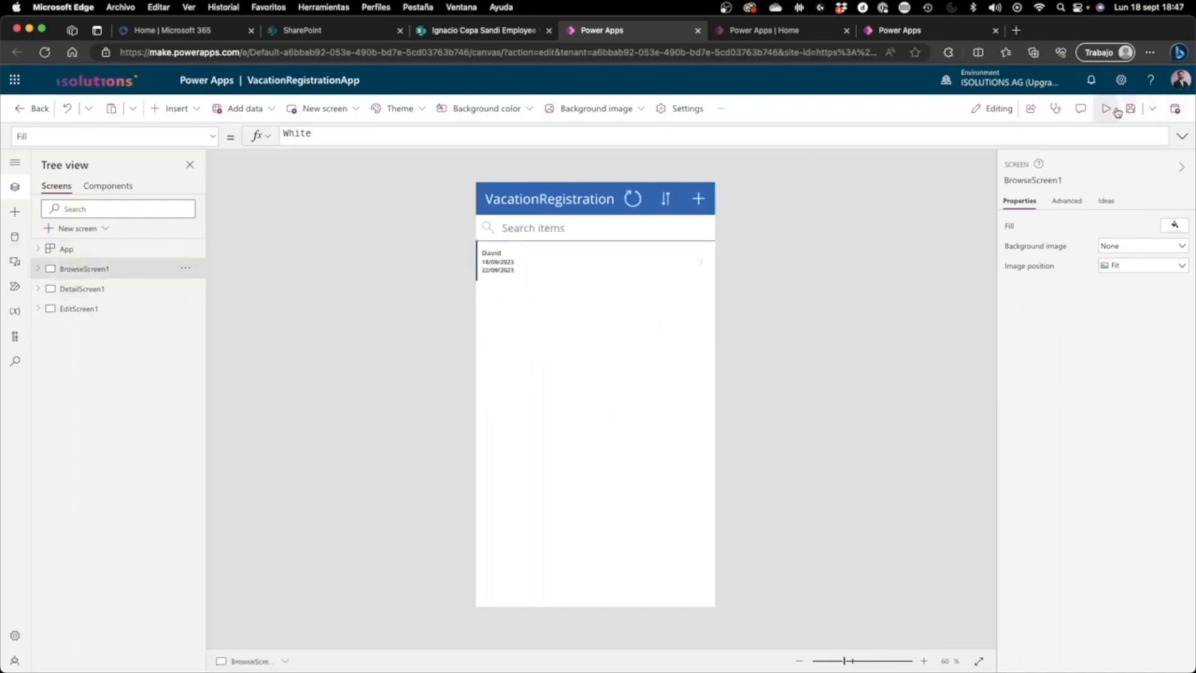
click(1106, 109)
click(656, 200)
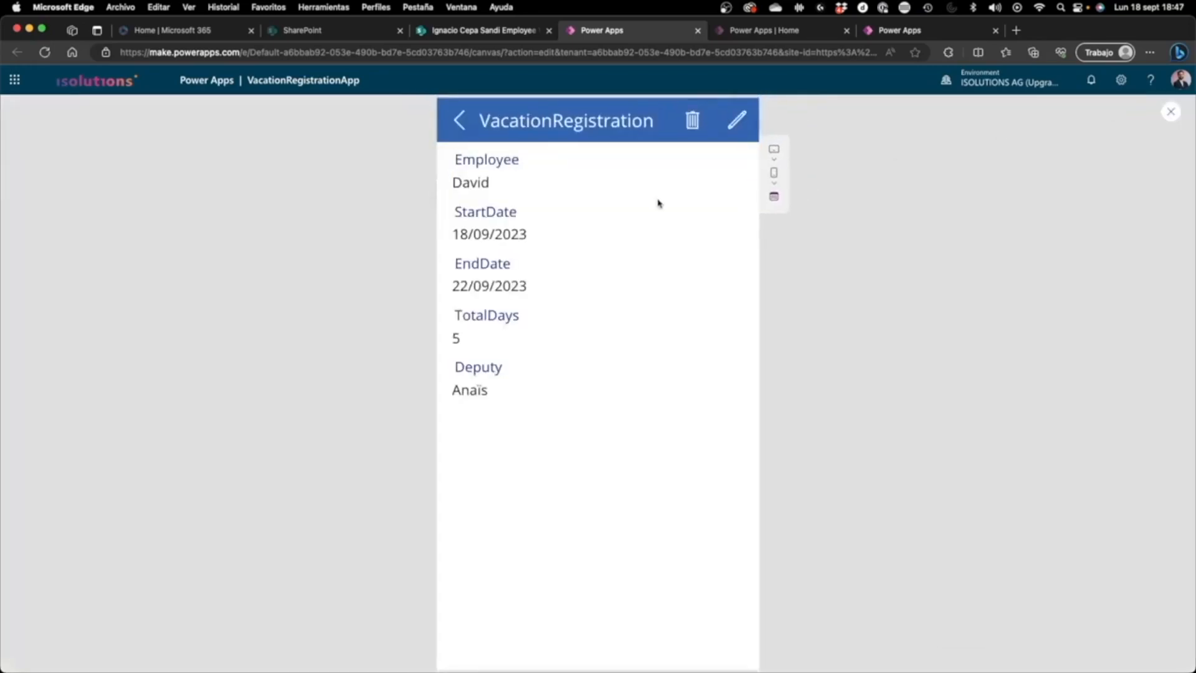
click(1171, 123)
Step: Examine EditScreen1 and preview how it opens from the detail screen of VacationRegistrationApp
click(86, 308)
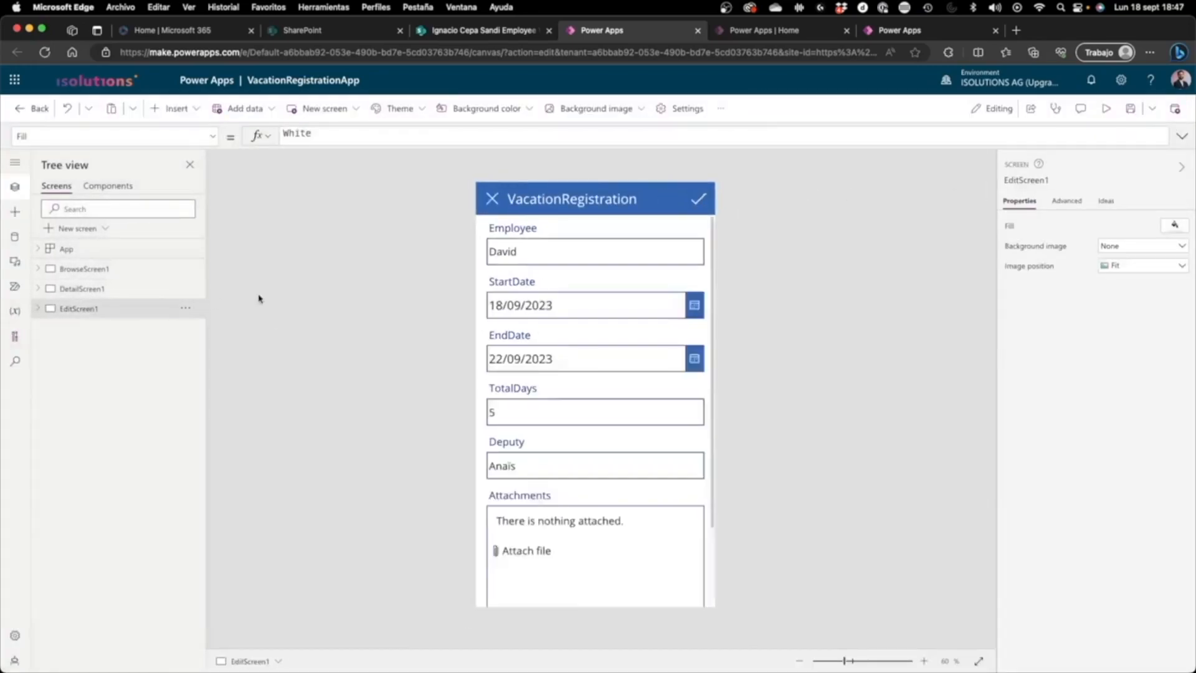
click(167, 291)
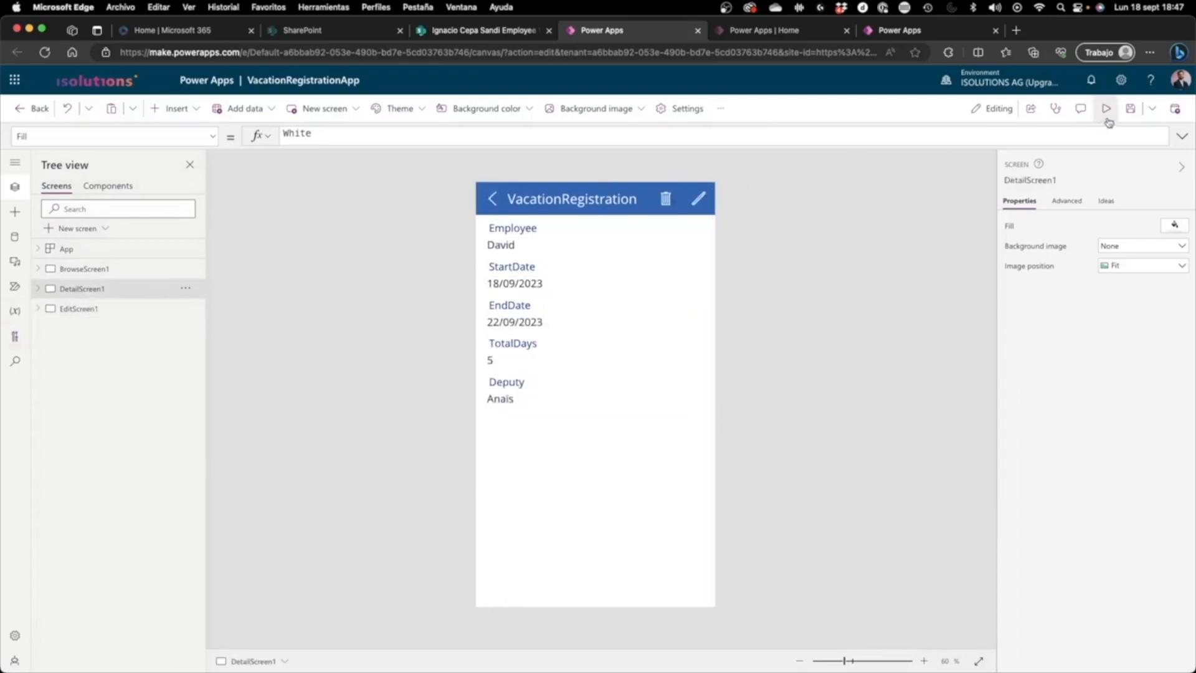
click(1106, 109)
click(736, 122)
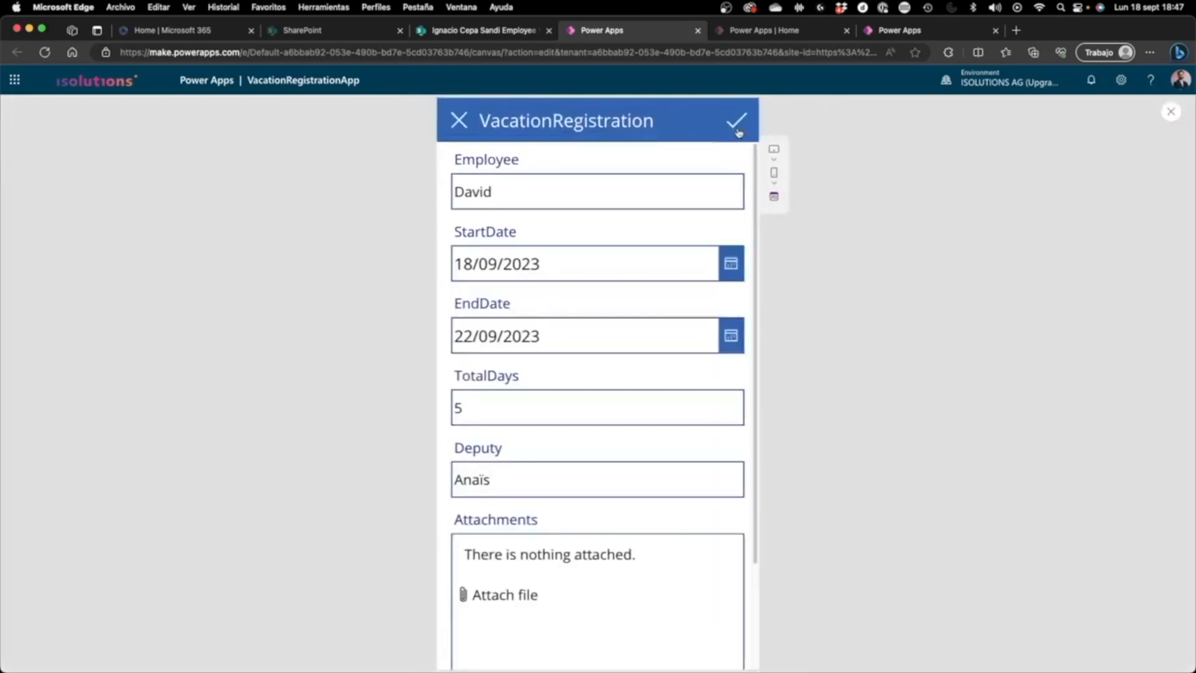
click(1172, 114)
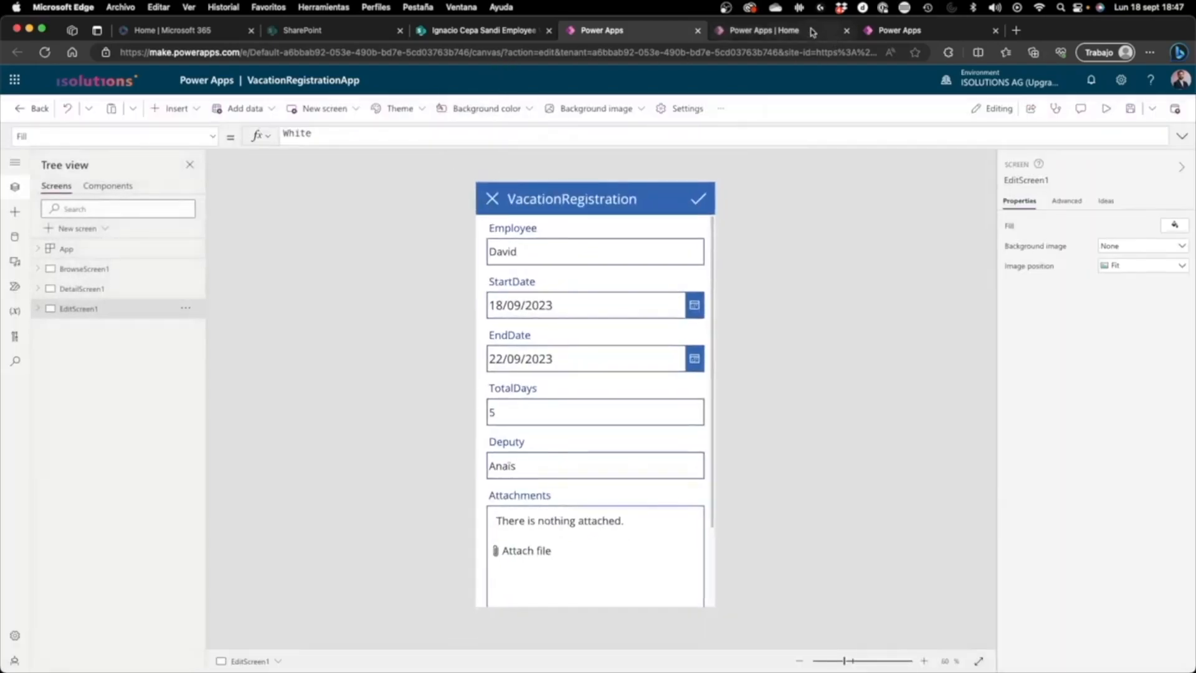
Step: Switch to the RegistrationOfVacations app and rename its first screen as scrBrowse
click(947, 31)
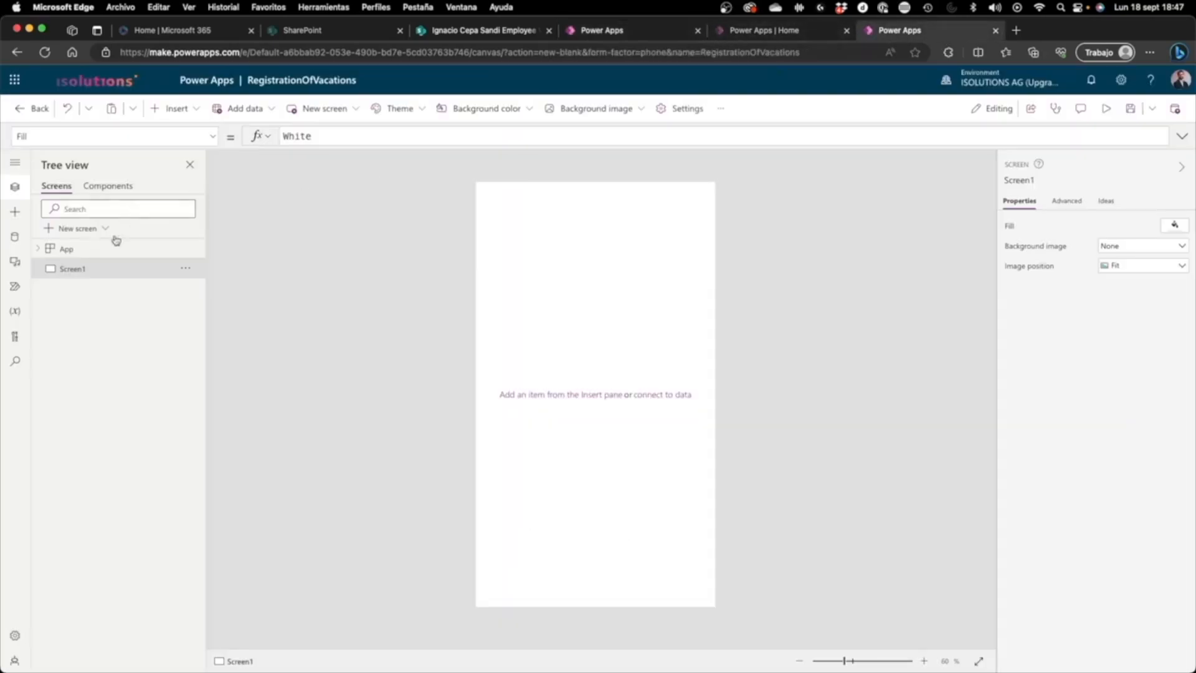
double_click(102, 262)
text(sc)
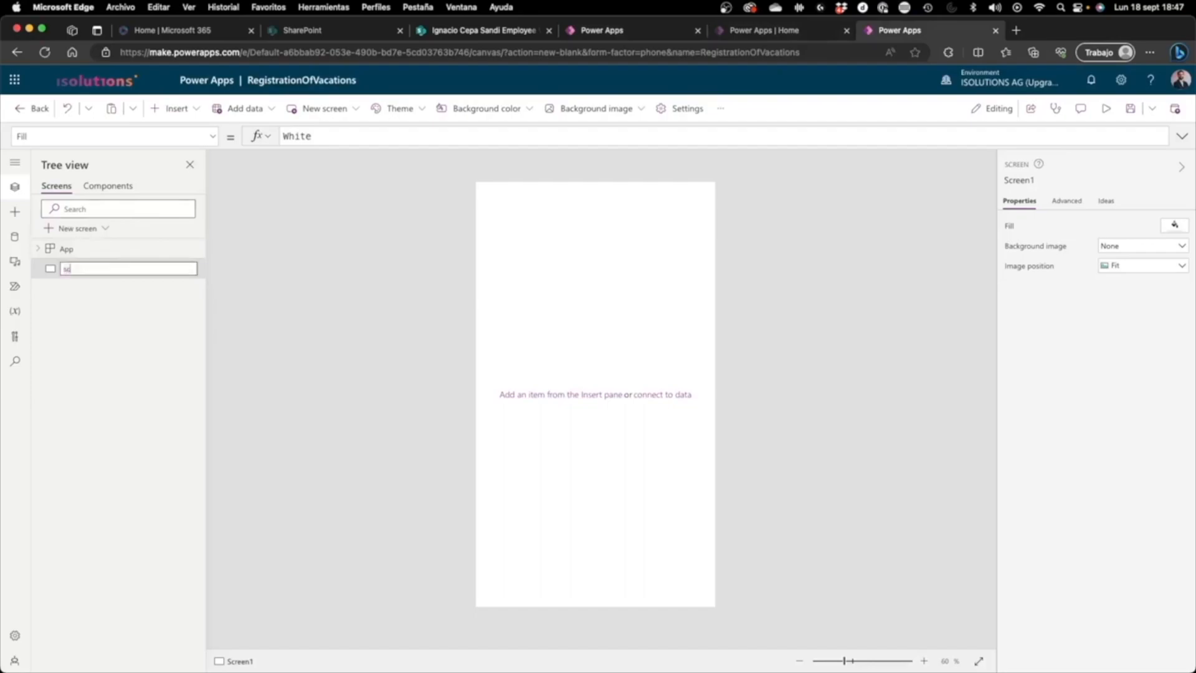
text(rBrowse)
key(Return)
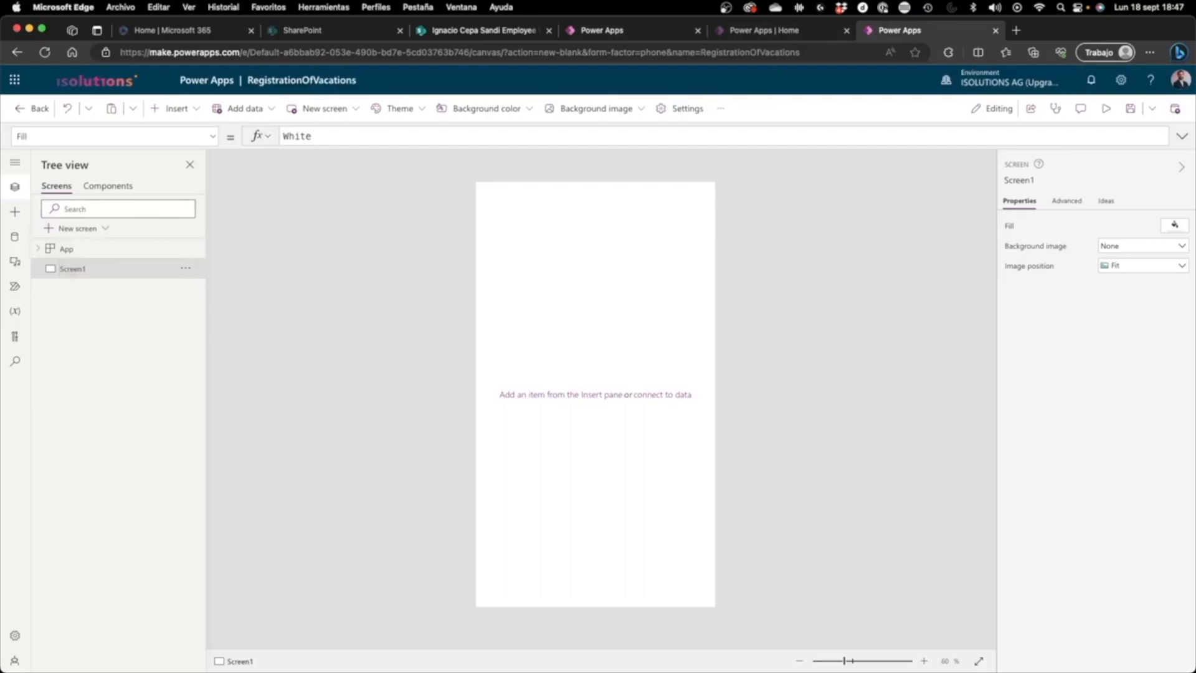
Step: Add a second screen with the Blank layout and name it scrDetails
click(70, 235)
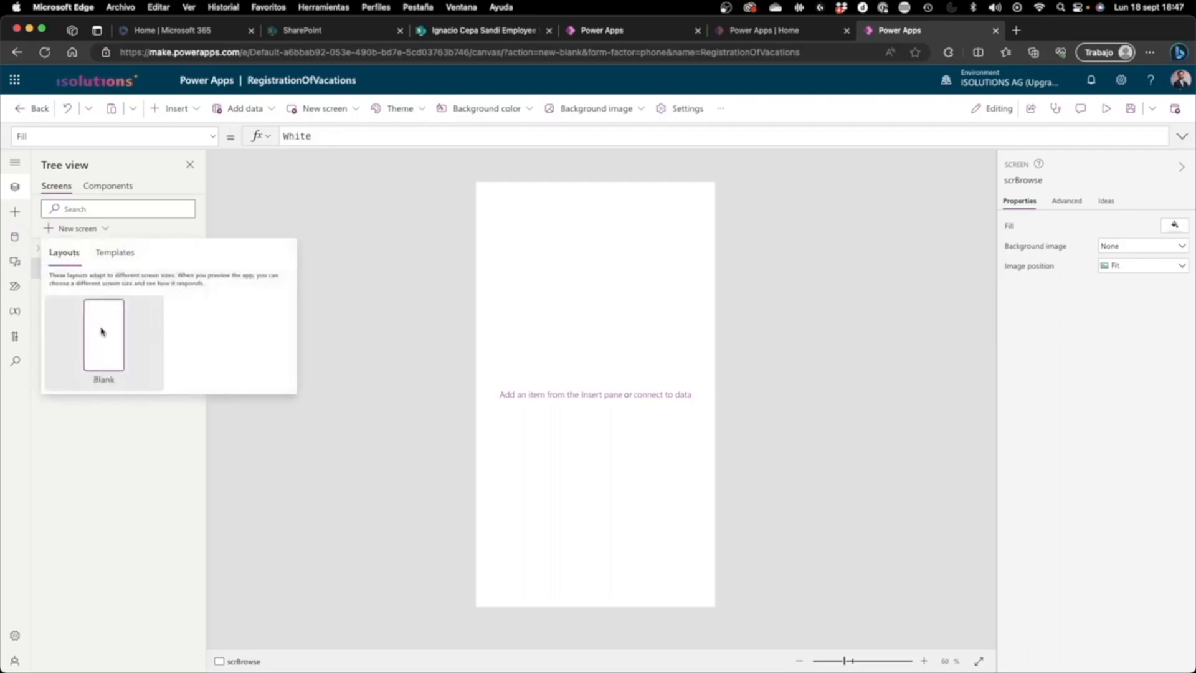
click(102, 327)
double_click(93, 298)
text(scrDetails)
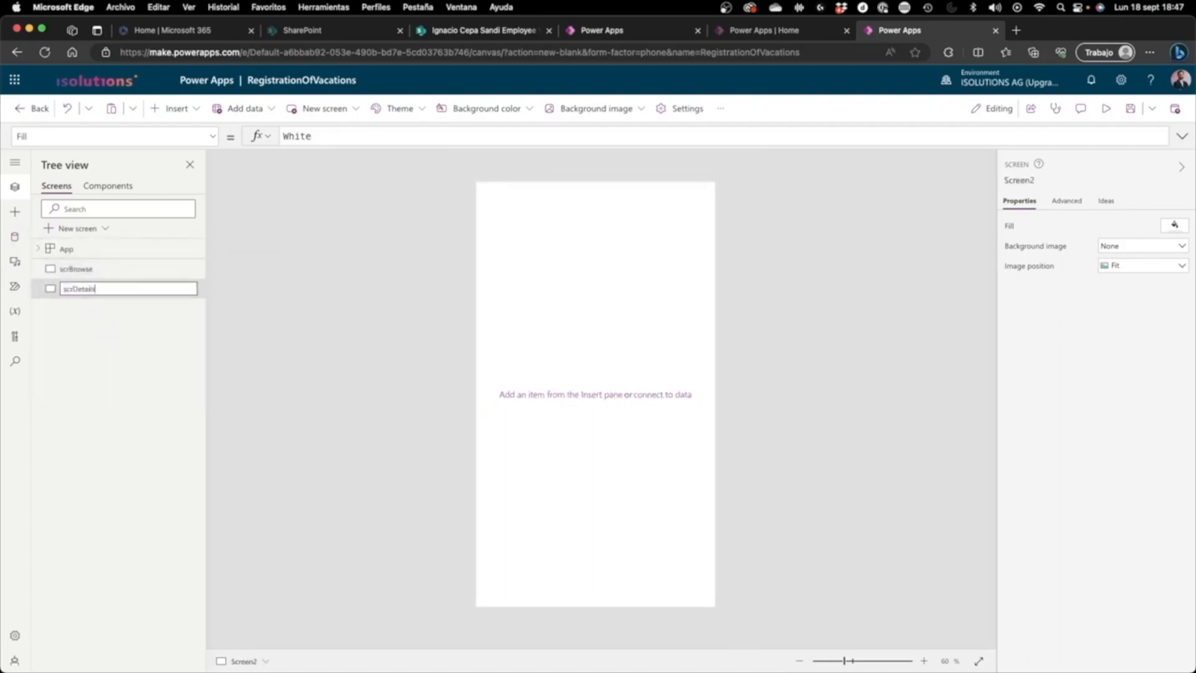
key(Return)
Step: Add a third screen with the Blank layout and name it scrEdit
click(93, 228)
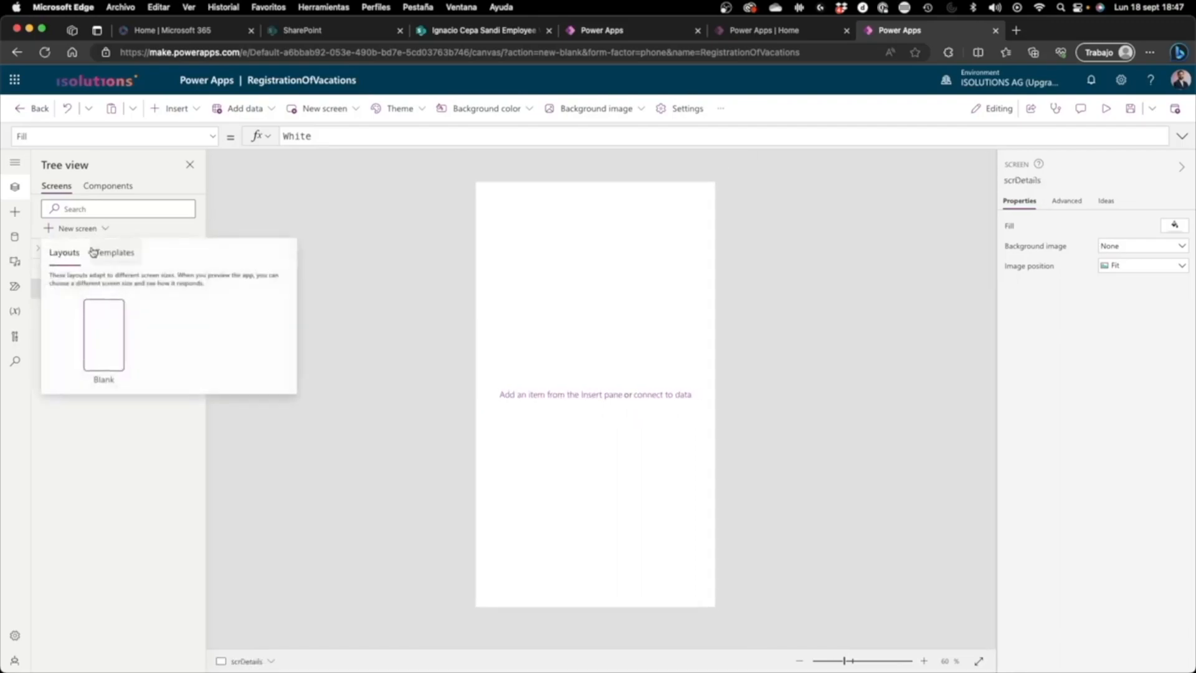
click(103, 314)
double_click(107, 309)
text(s)
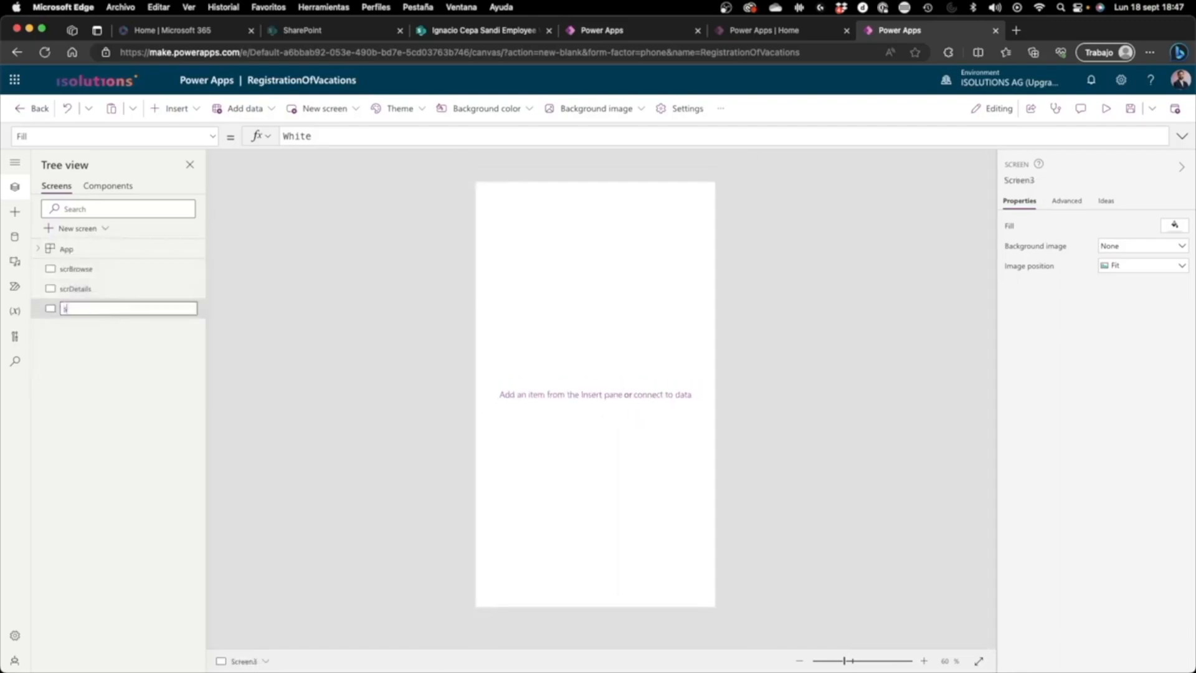
text(crEdit)
key(Return)
click(134, 272)
click(132, 272)
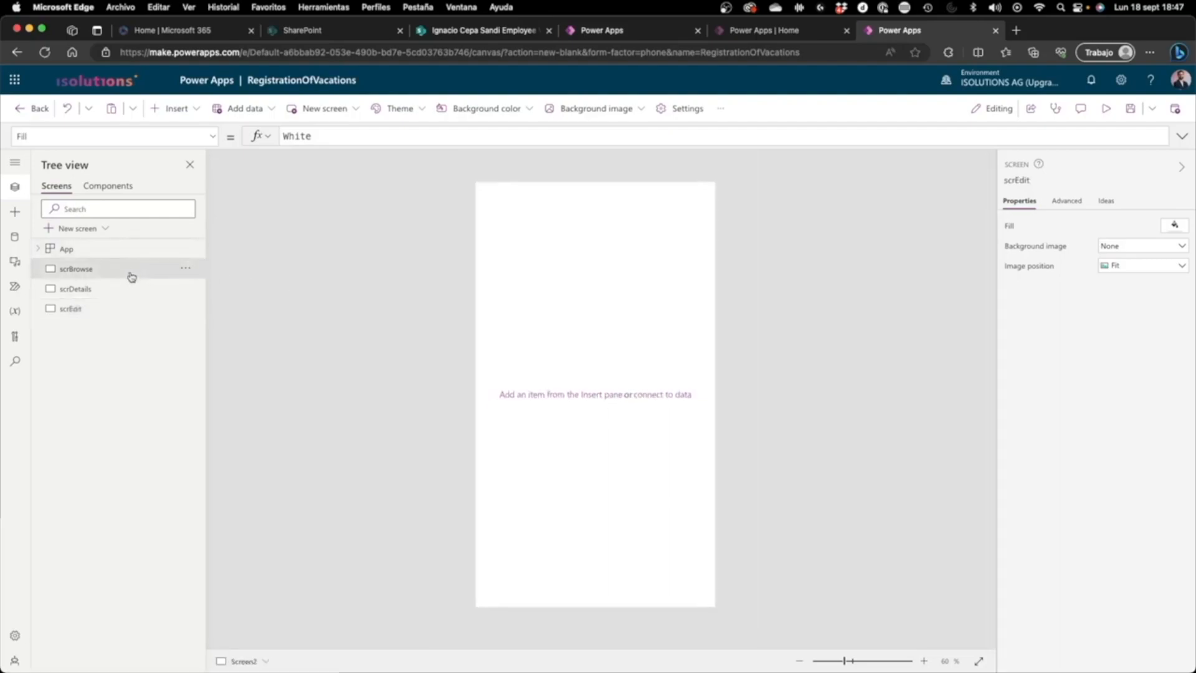
click(123, 289)
click(111, 313)
Step: Insert a text label on scrBrowse and fit it along the screen's upper edge at position 0, 0 with a size of 640 by 100
click(121, 269)
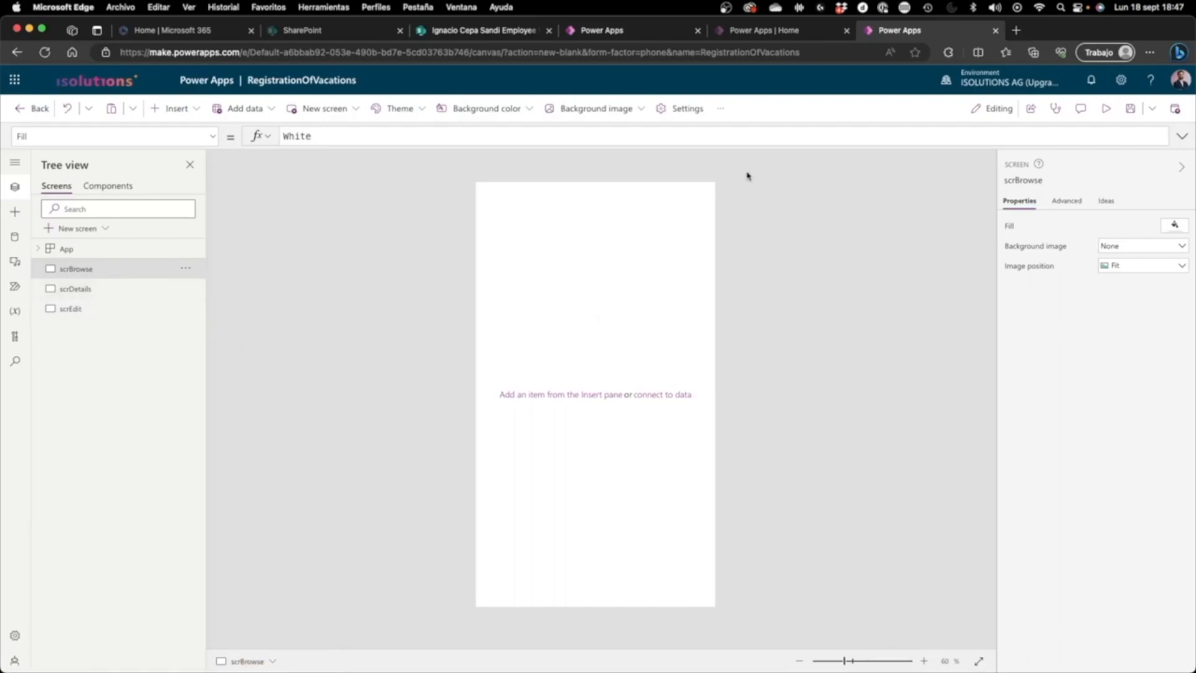
click(199, 110)
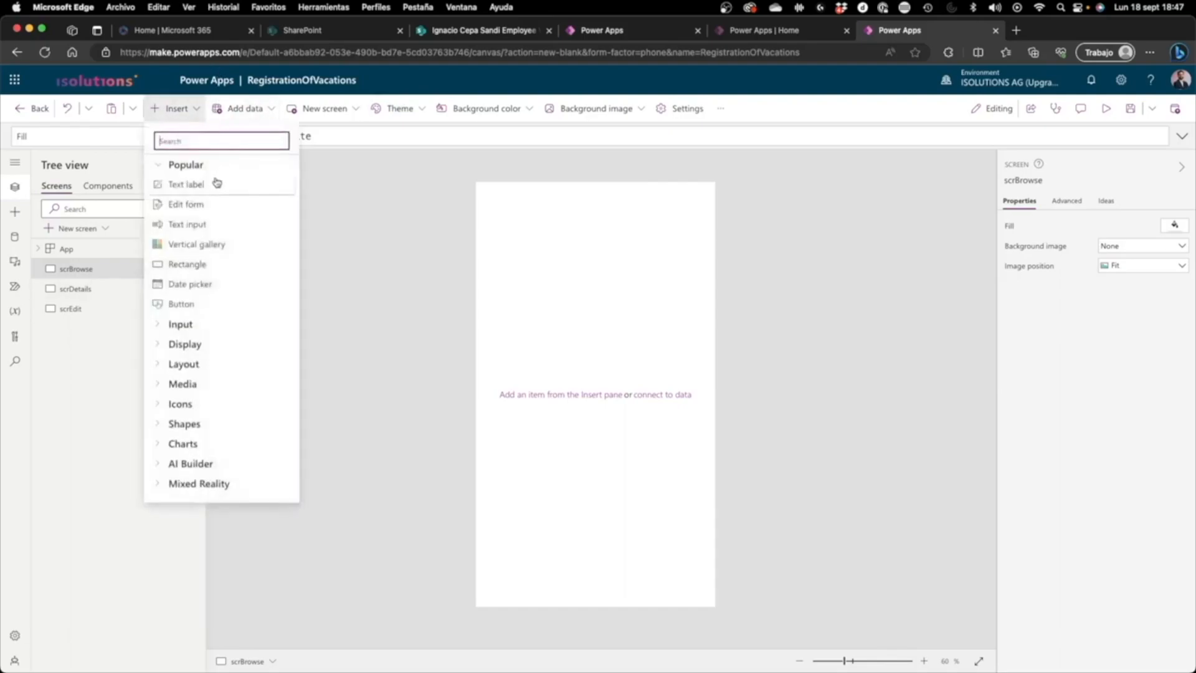
click(217, 183)
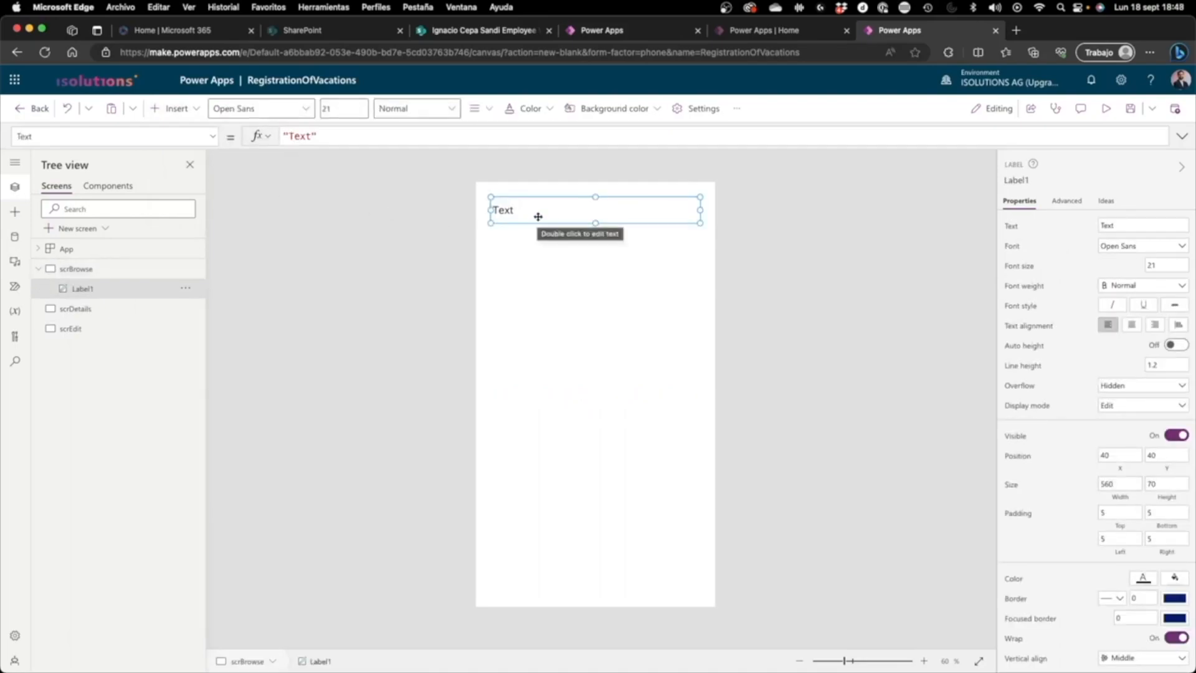
drag(538, 216, 541, 499)
drag(568, 451, 441, 195)
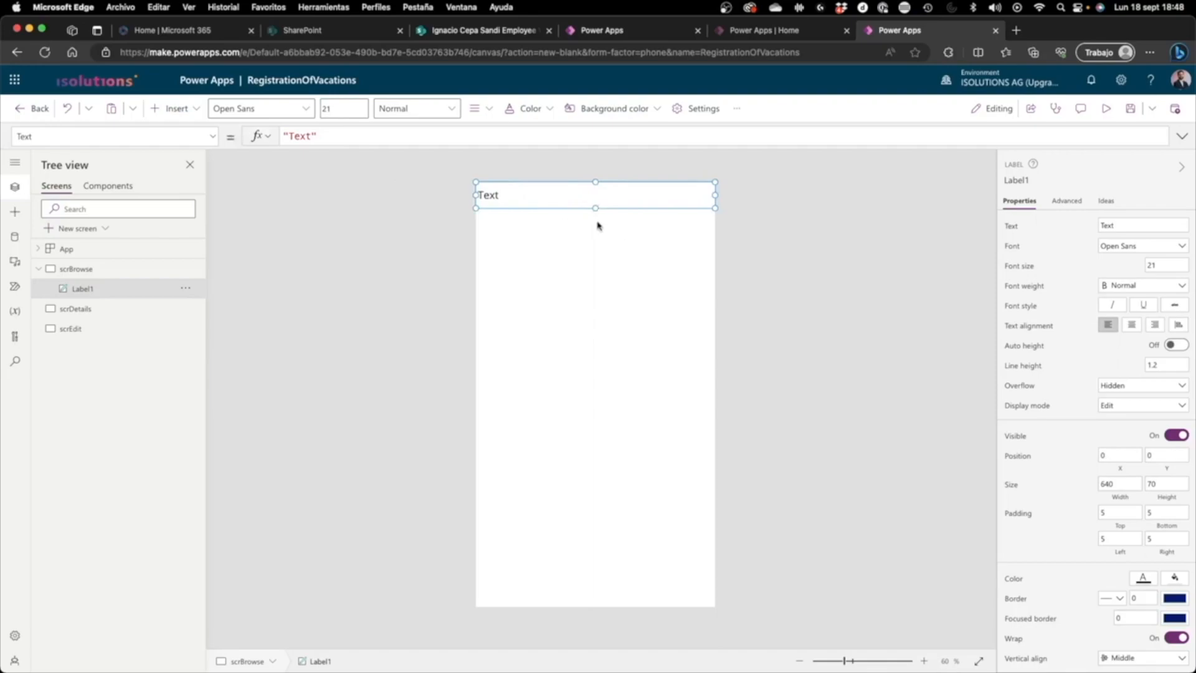
drag(597, 211, 598, 222)
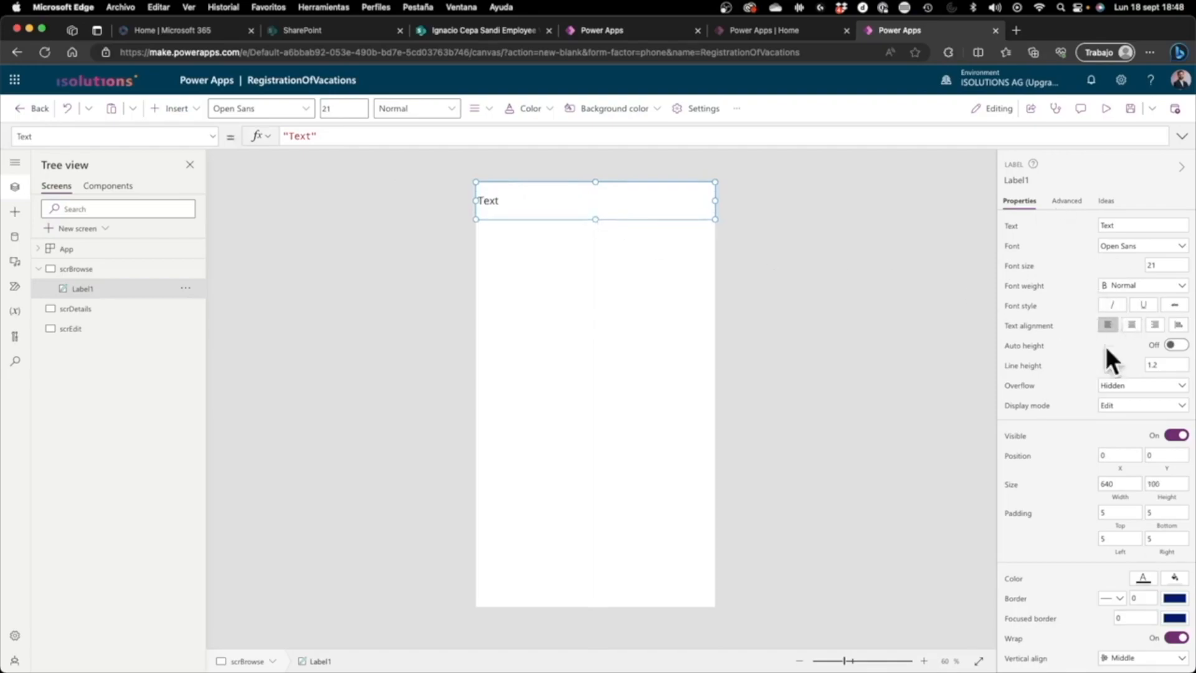
Step: Center the label's text and change it to "Browse Data"
click(1132, 325)
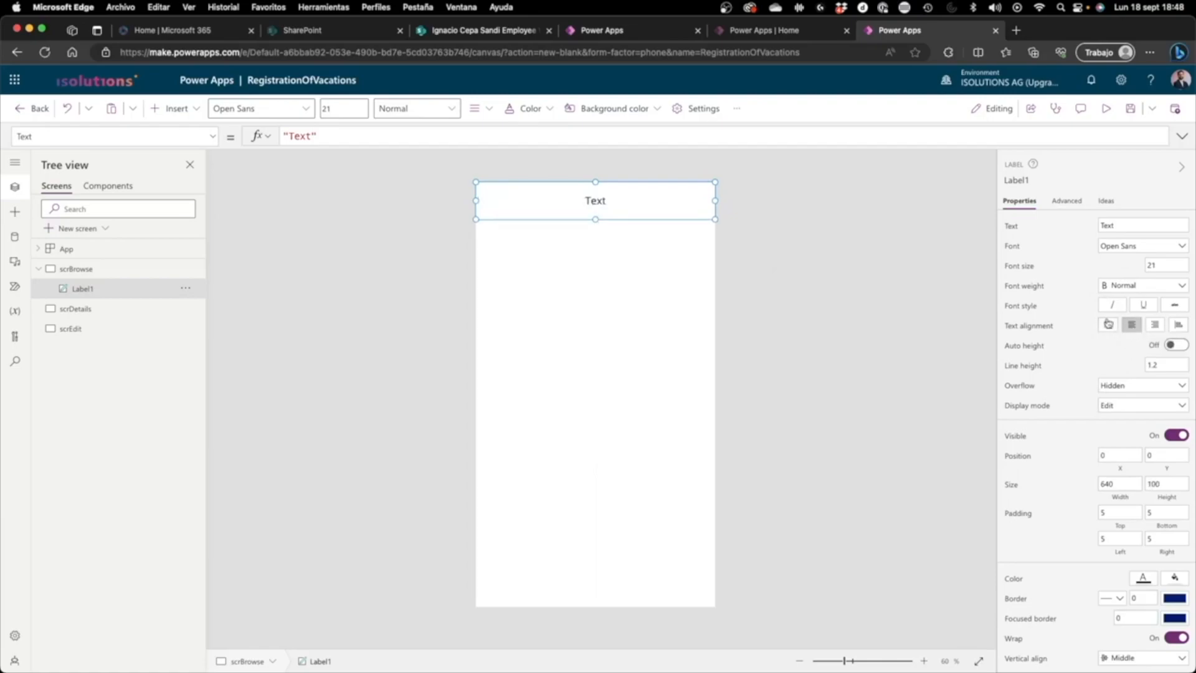
double_click(1114, 226)
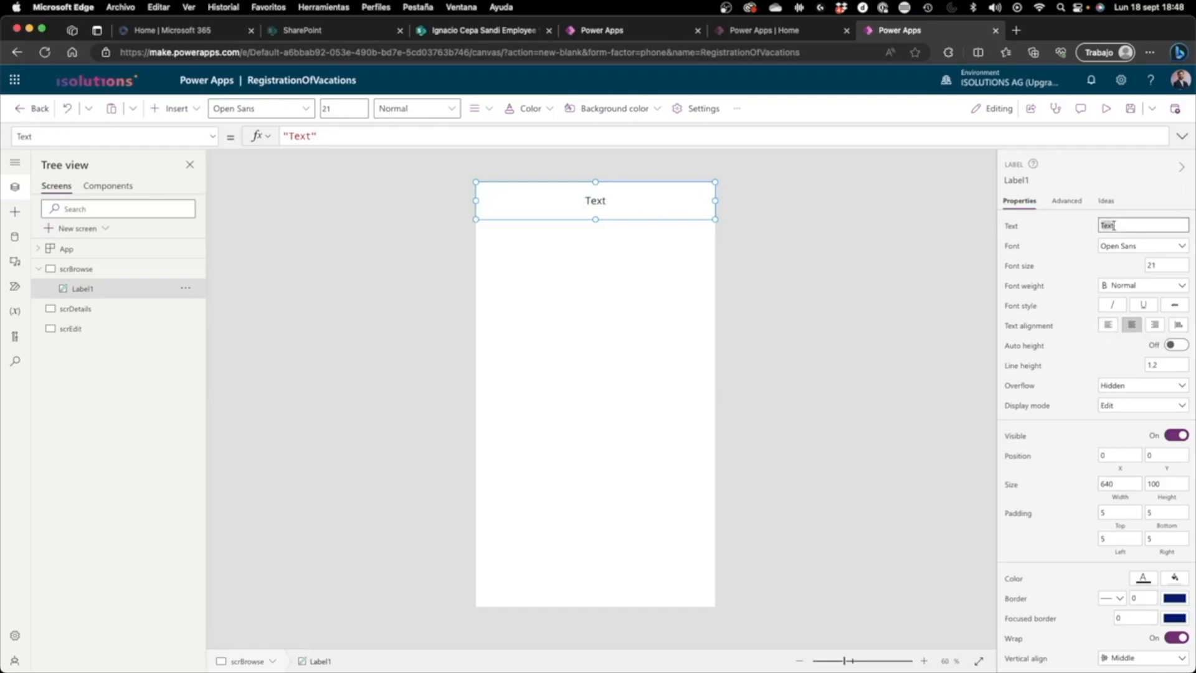
text(Browse Data)
click(769, 241)
Step: Give the Browse Data label an orange fill and white text
click(658, 200)
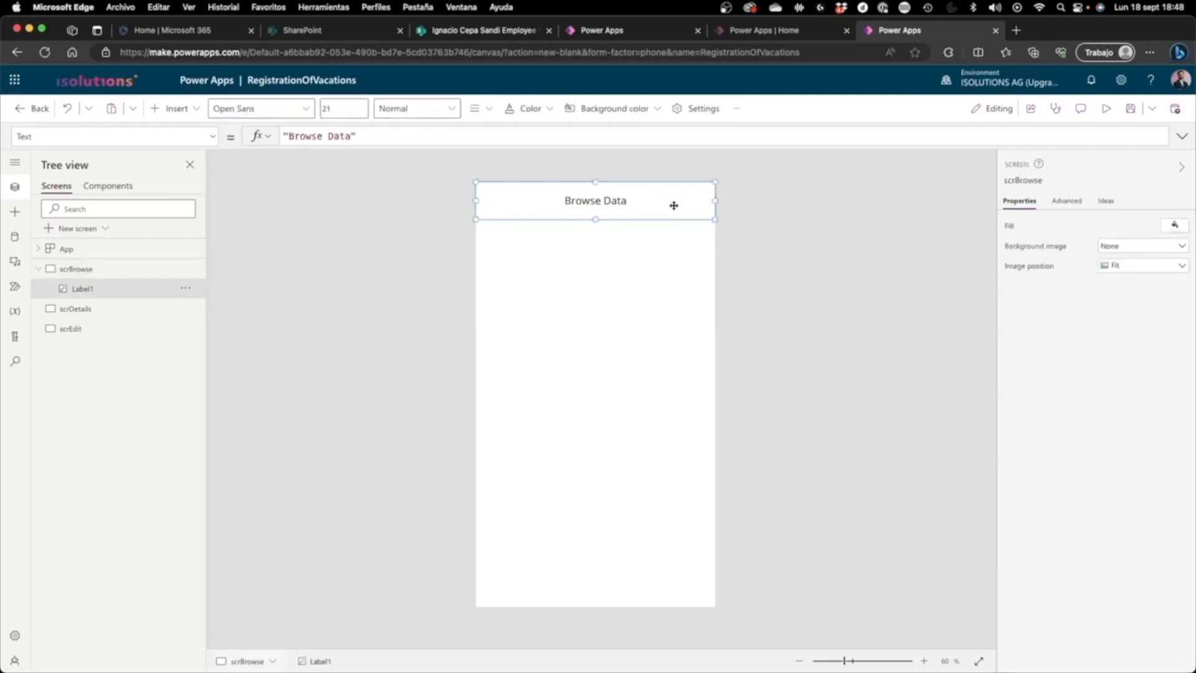
scroll(1149, 487, down, 1)
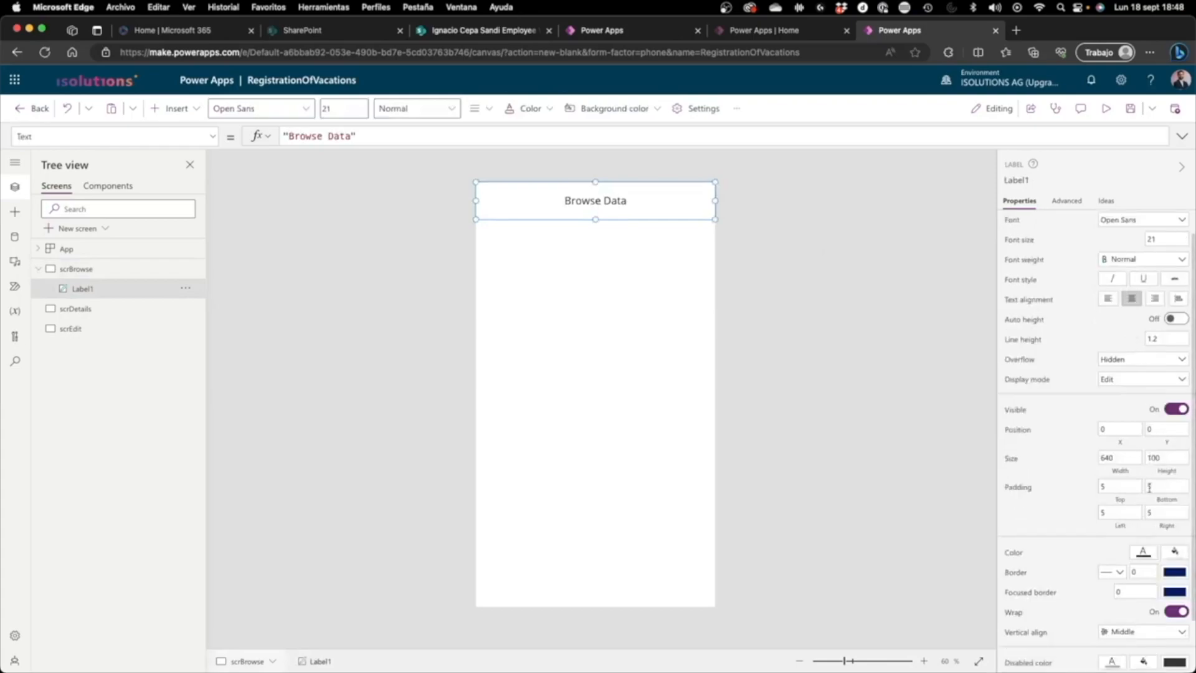
click(1167, 554)
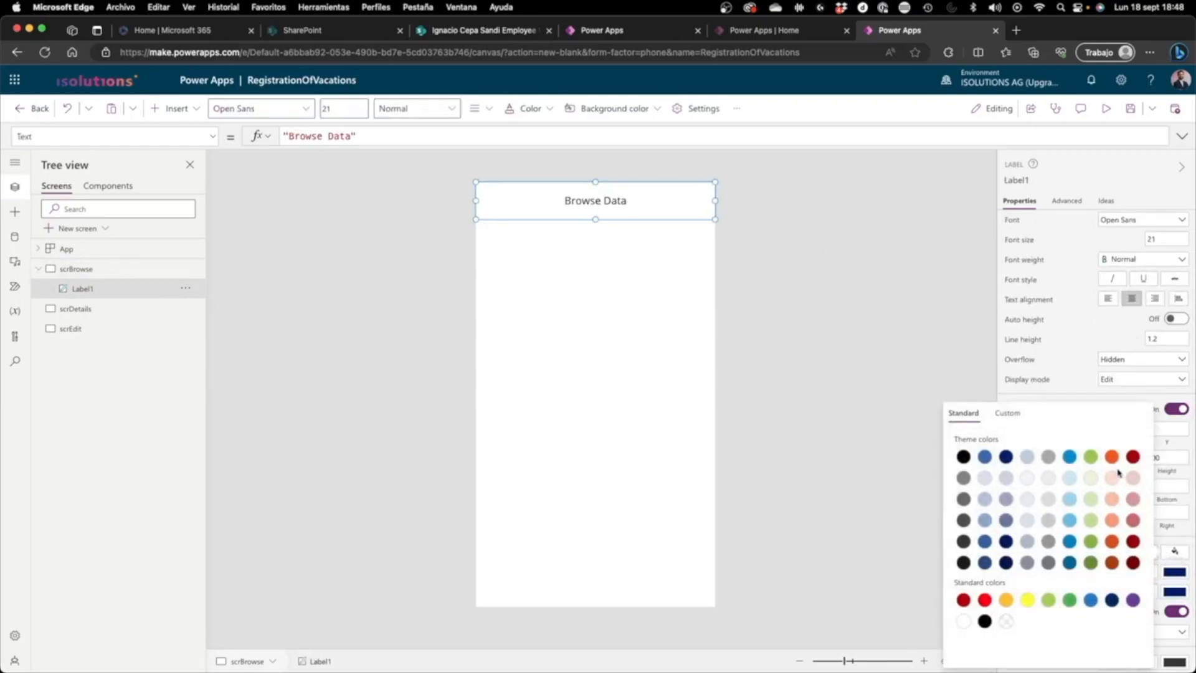
click(1113, 461)
click(864, 269)
click(657, 204)
click(1145, 578)
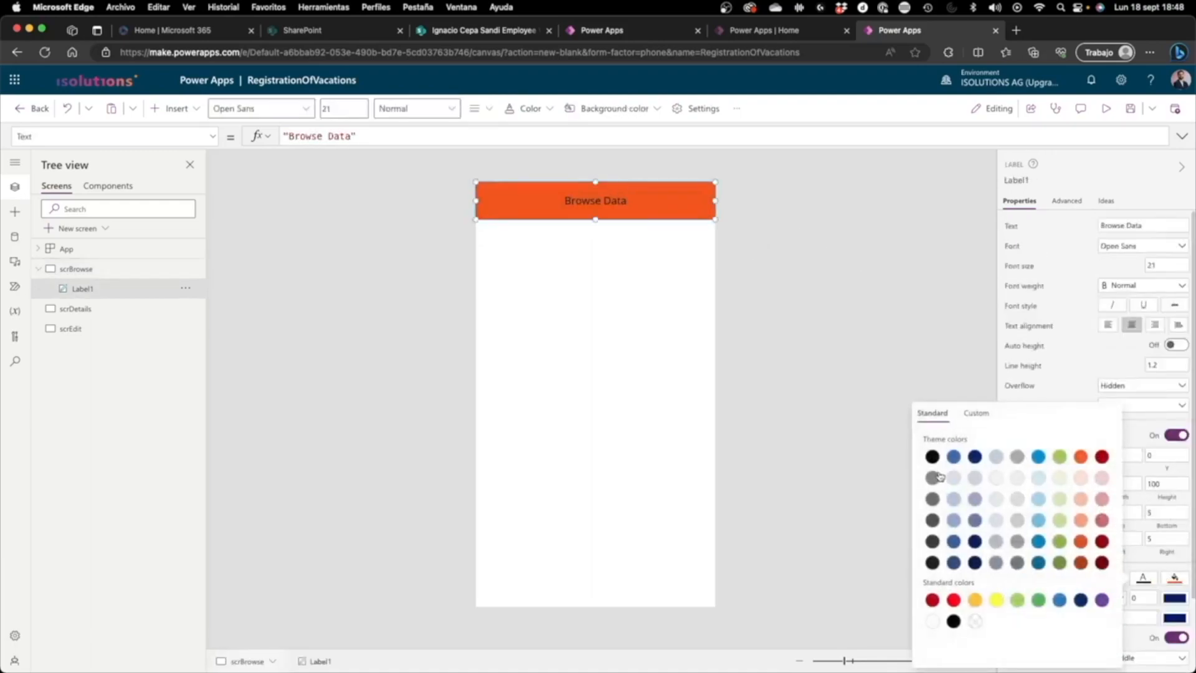
click(932, 620)
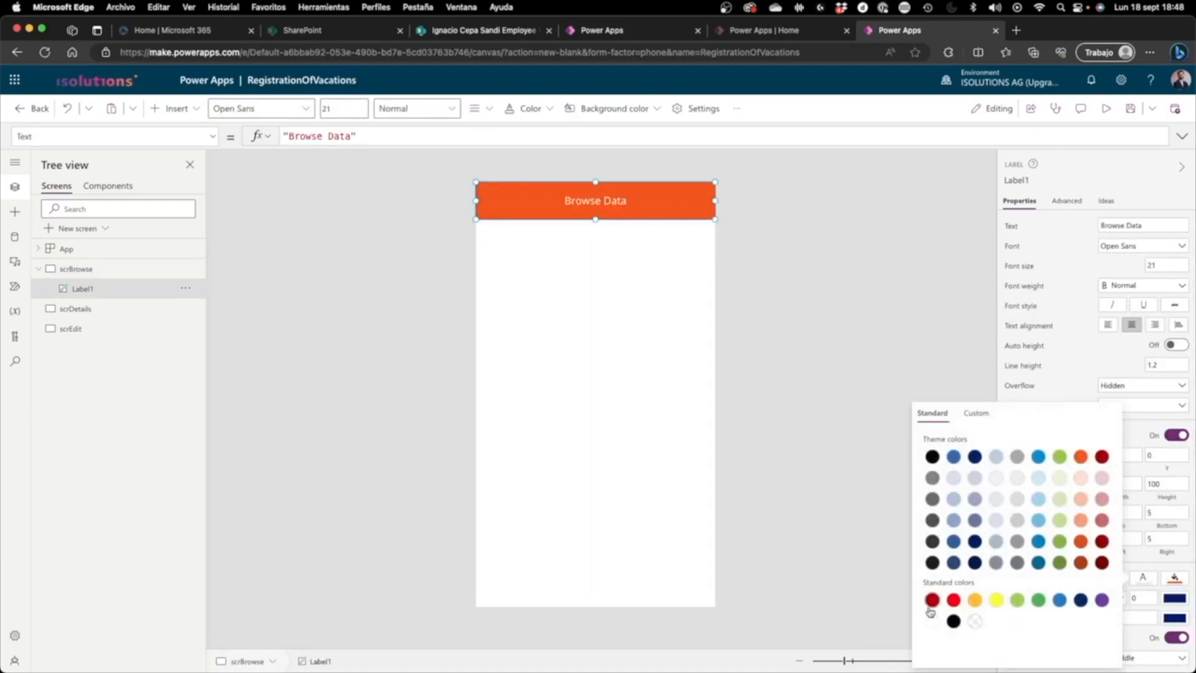
click(867, 317)
Step: Set the Browse Data label's font weight to Semibold and preview the app
click(632, 212)
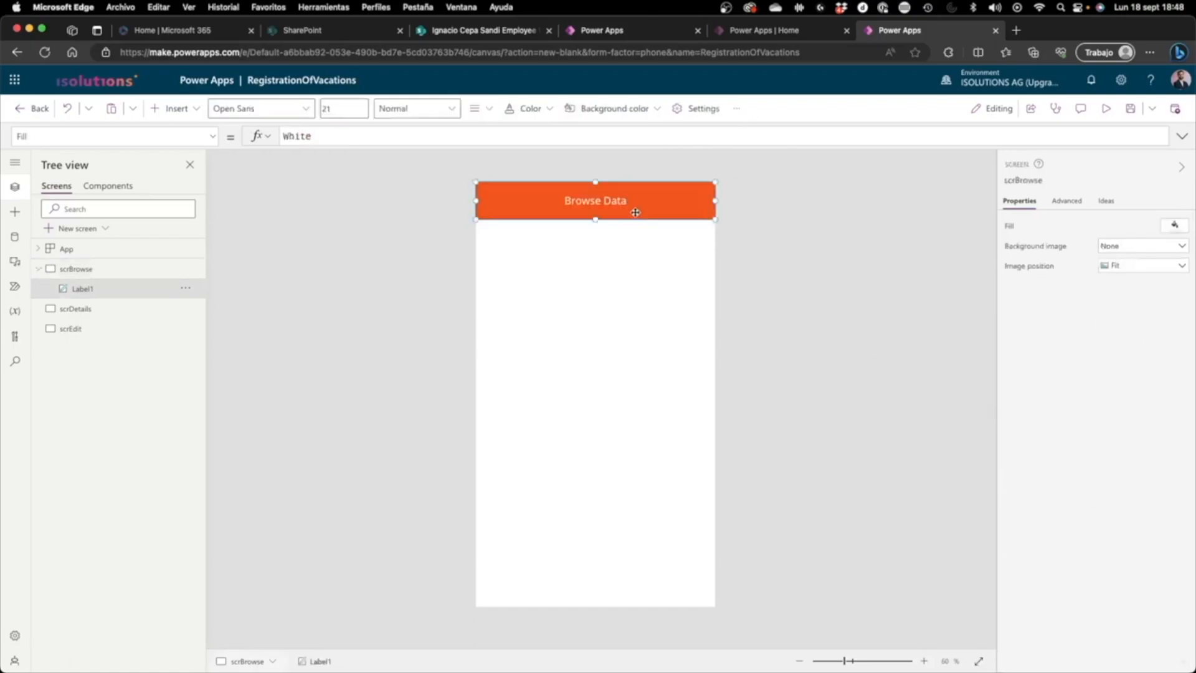
click(1111, 290)
click(1114, 298)
click(648, 239)
click(659, 196)
click(905, 205)
click(1106, 109)
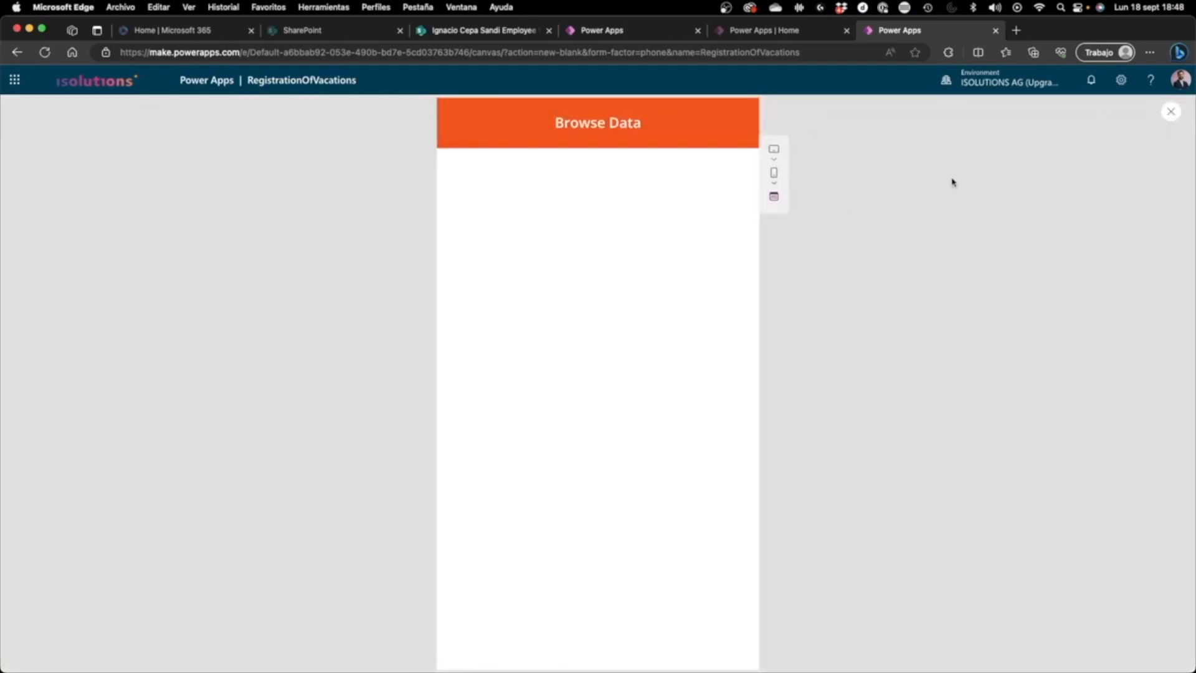
key(Escape)
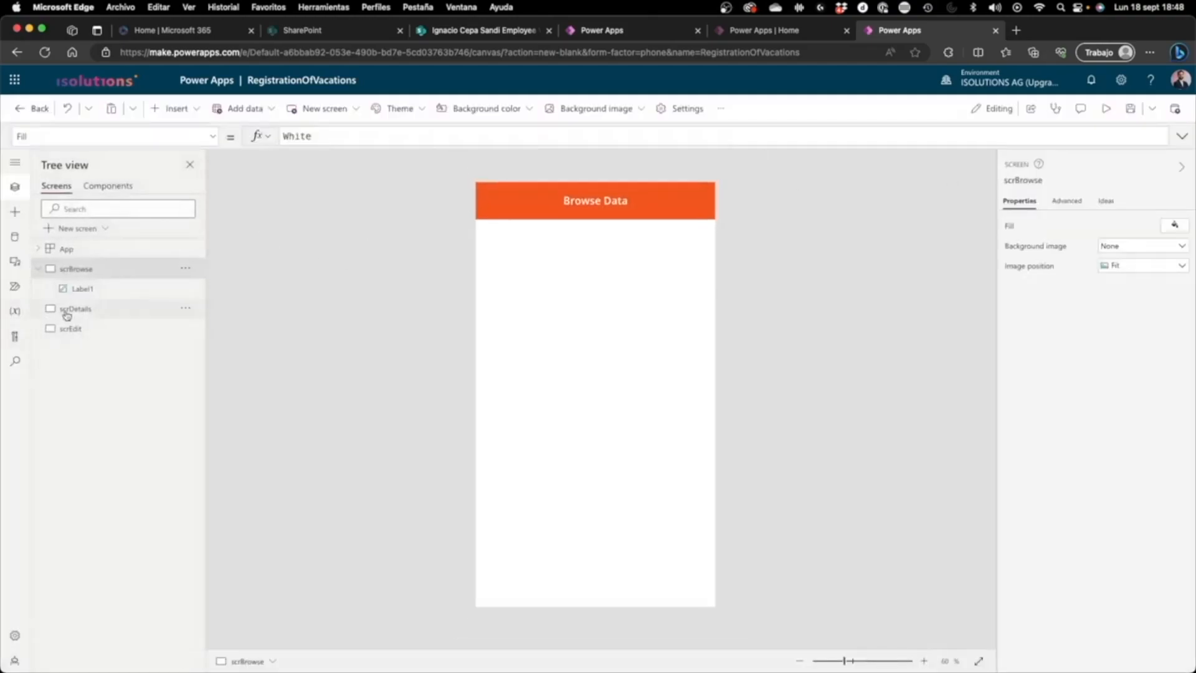
Step: Copy the Browse Data label from scrBrowse onto scrDetails and scrEdit
click(73, 310)
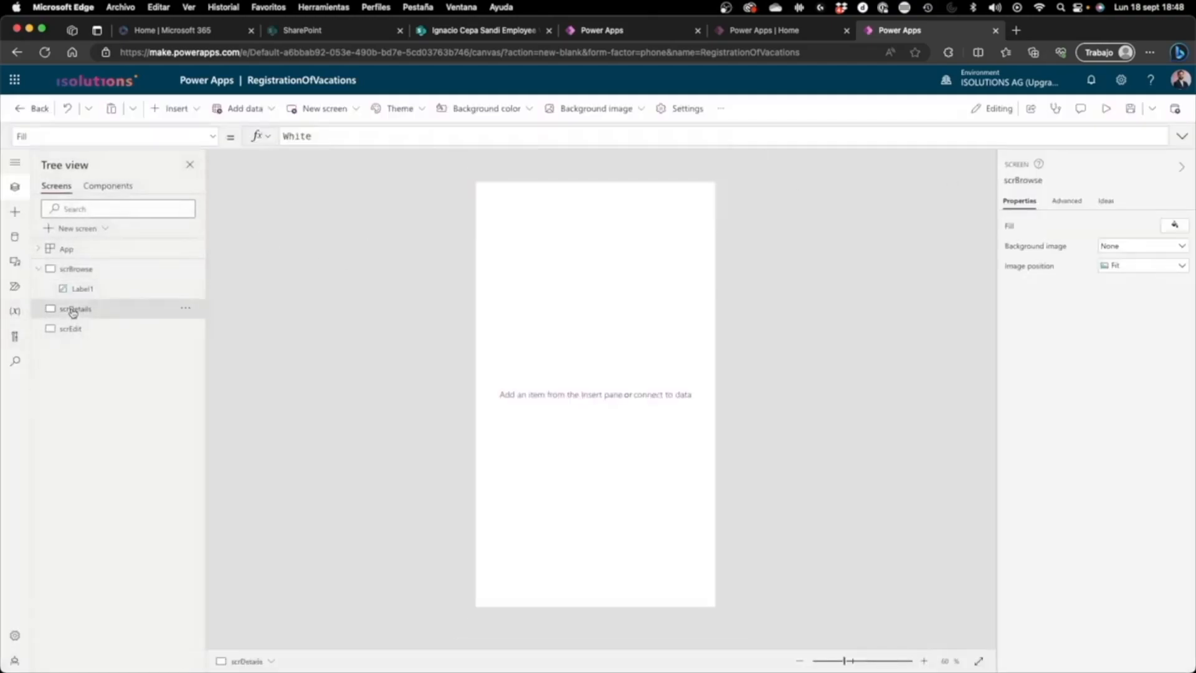
click(113, 332)
click(112, 275)
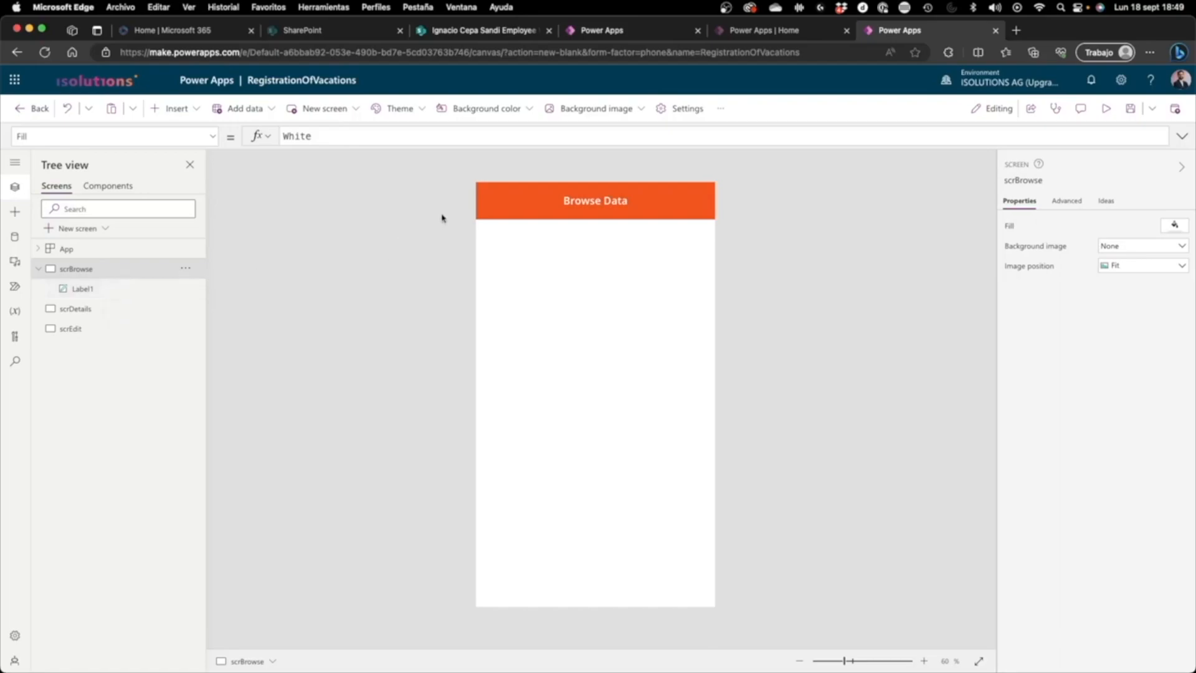
click(519, 197)
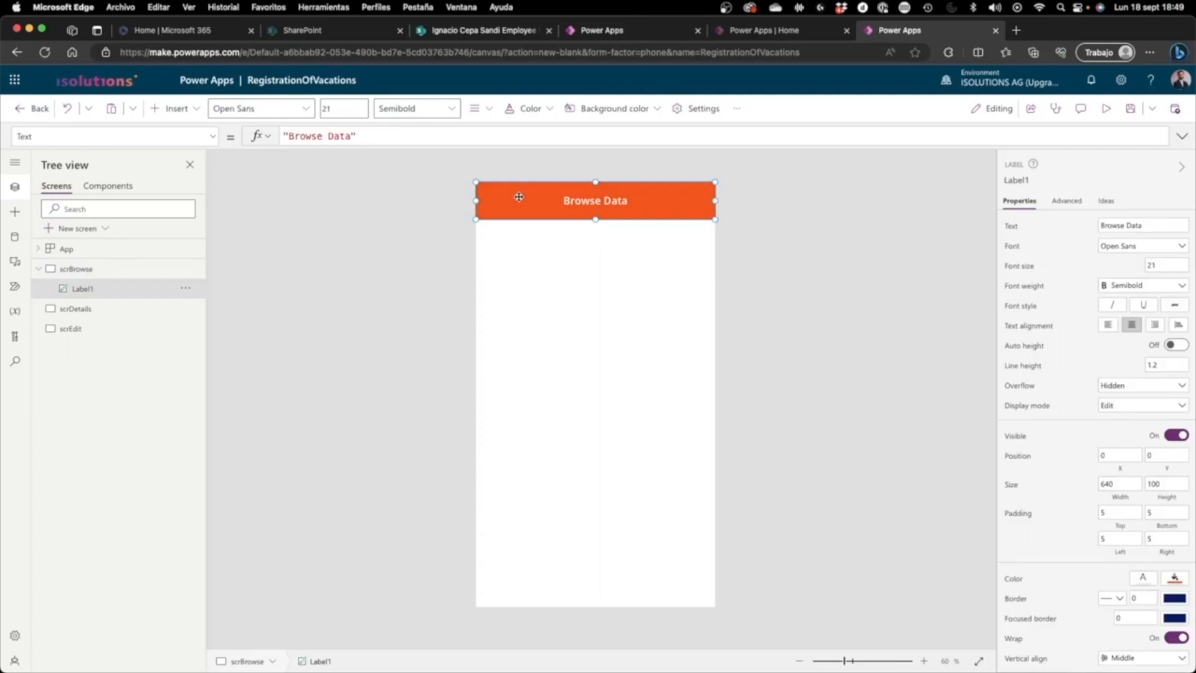
click(137, 309)
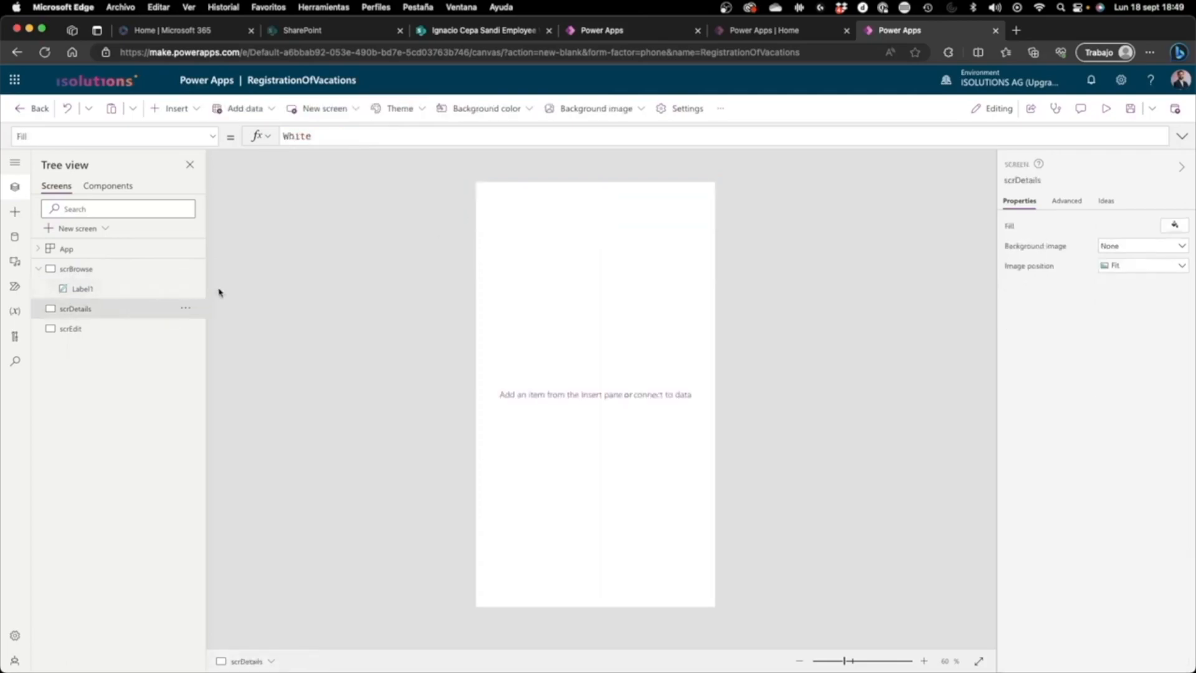
key(ctrl+v)
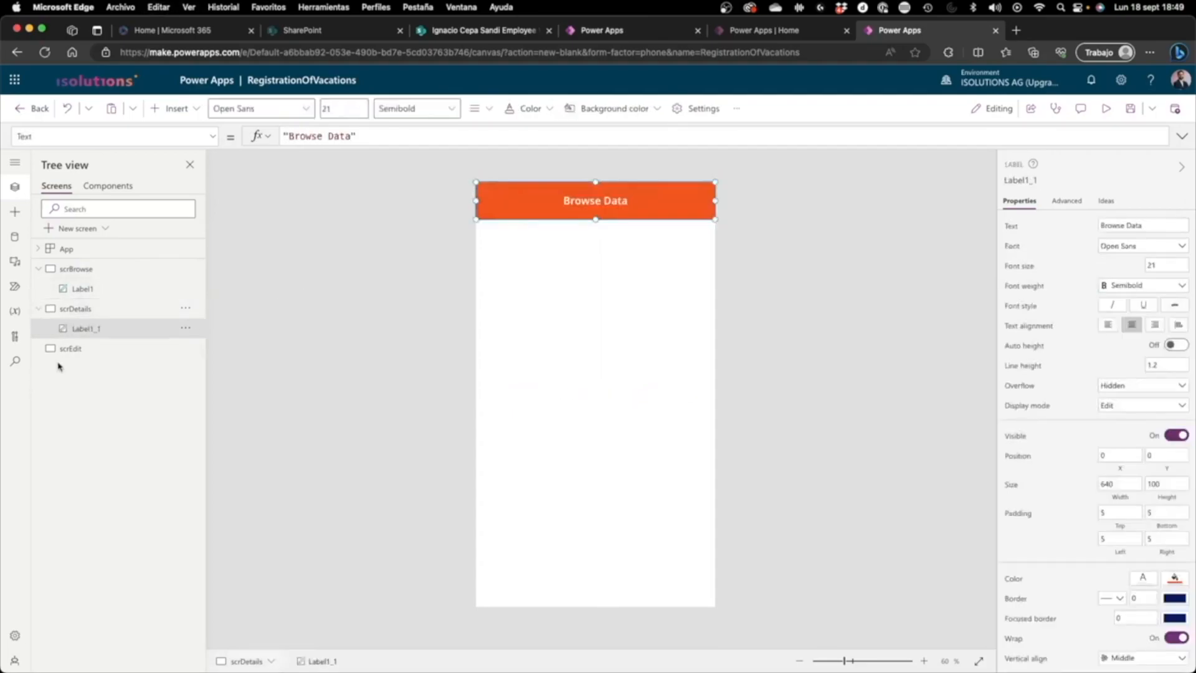
click(72, 350)
key(ctrl+v)
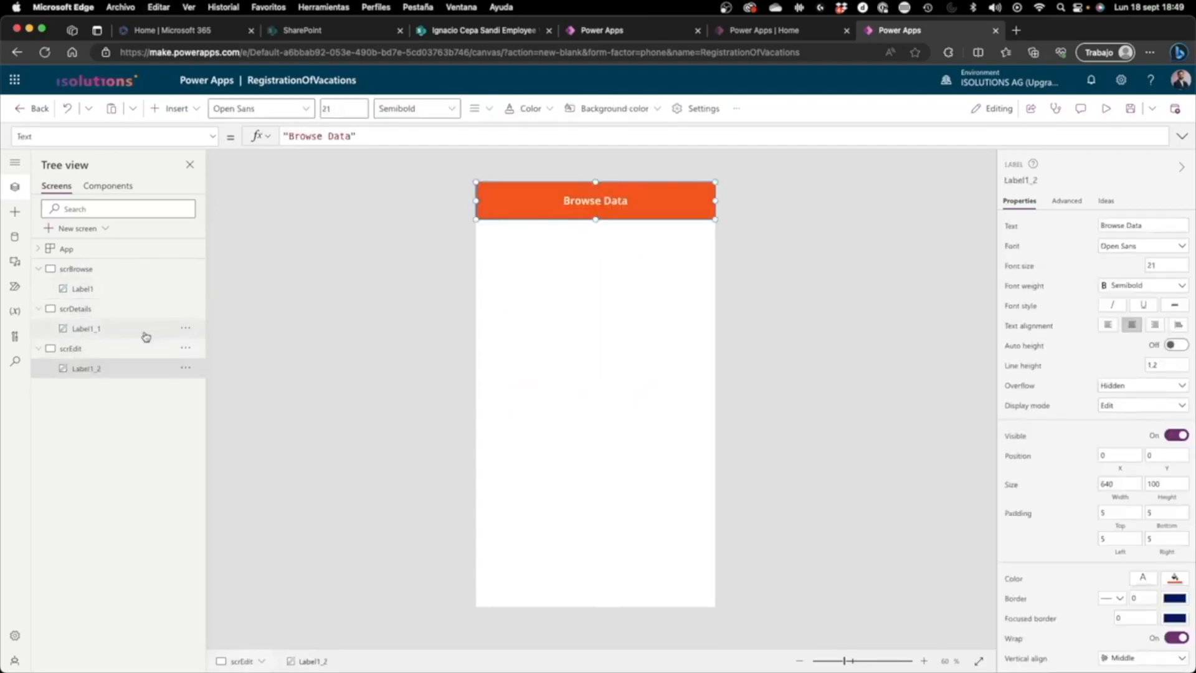
Step: Change the text of the title label on scrDetails to "Details"
click(145, 330)
double_click(564, 197)
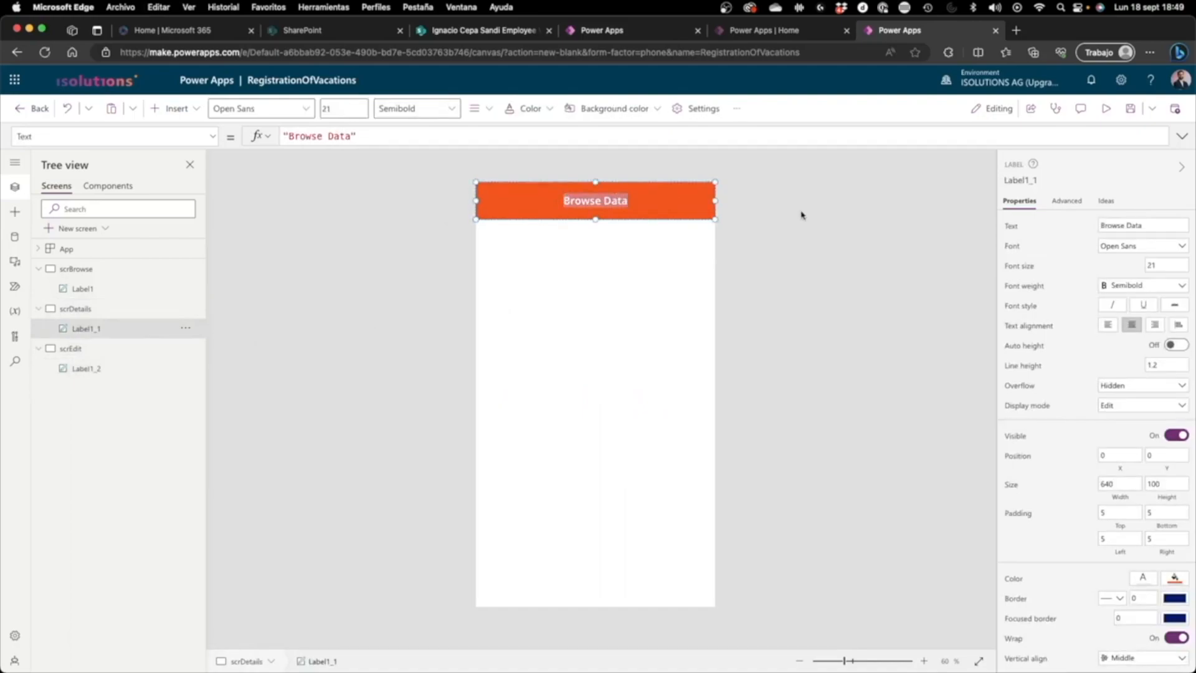
click(1122, 224)
triple_click(1123, 225)
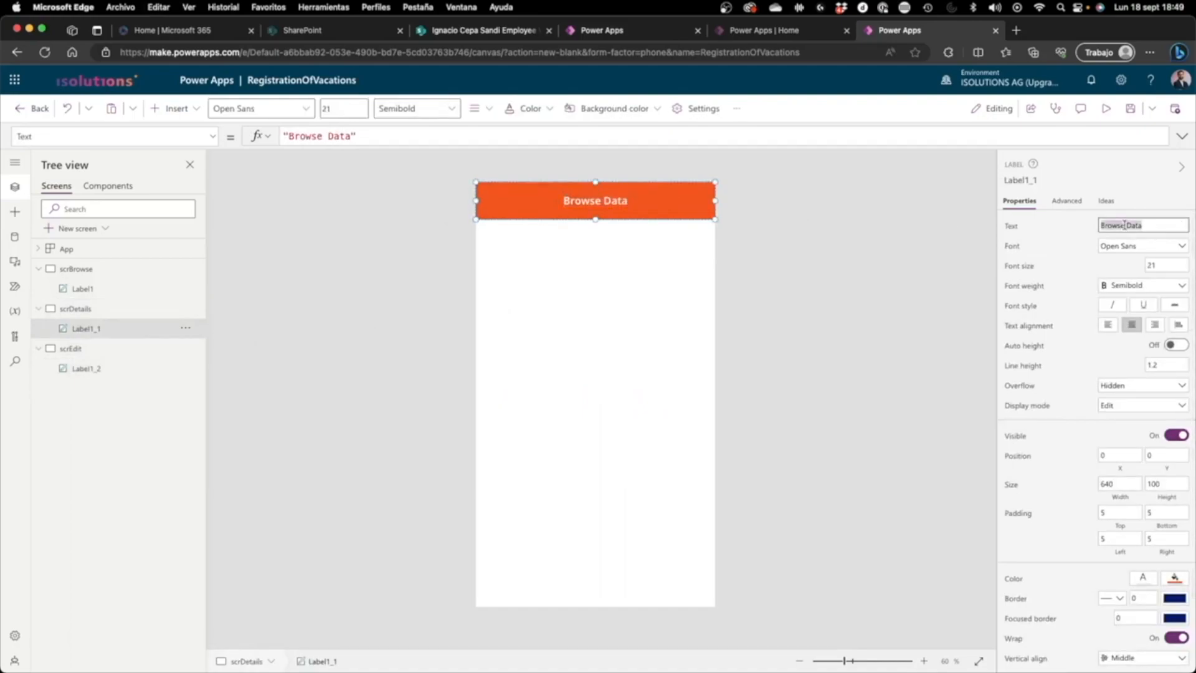
text(Details)
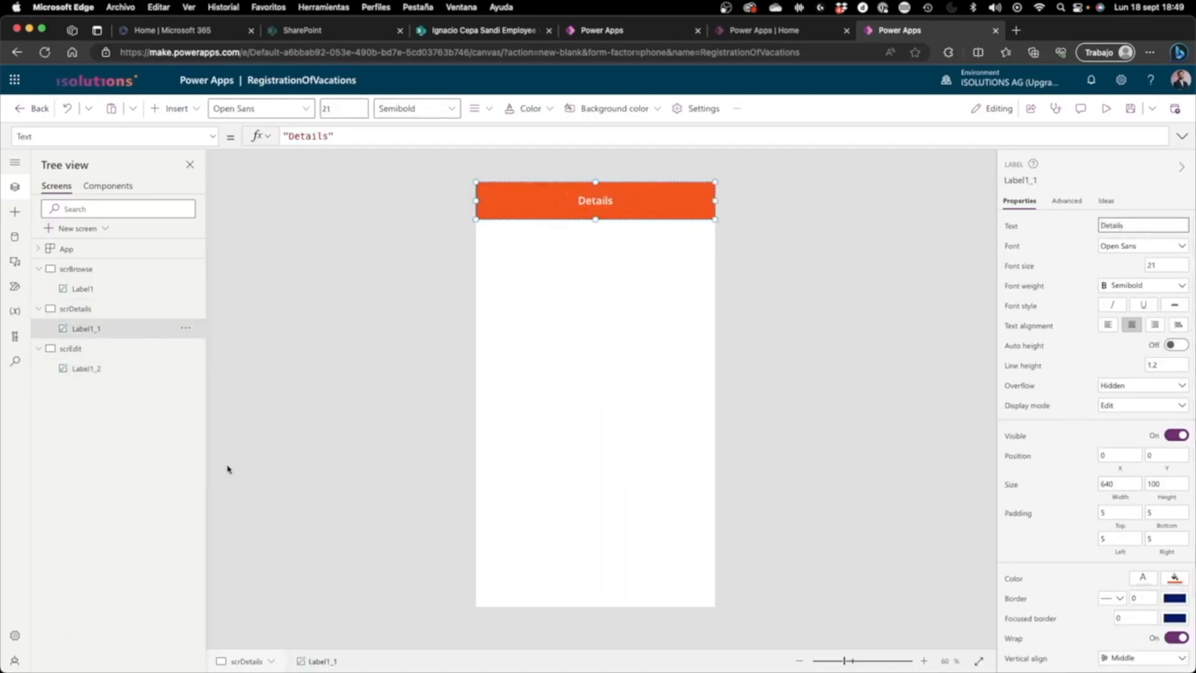
Step: Change the text of the title label on scrEdit to "Edit" and check the titles of the other two screens
click(120, 367)
triple_click(1124, 225)
text(Edit)
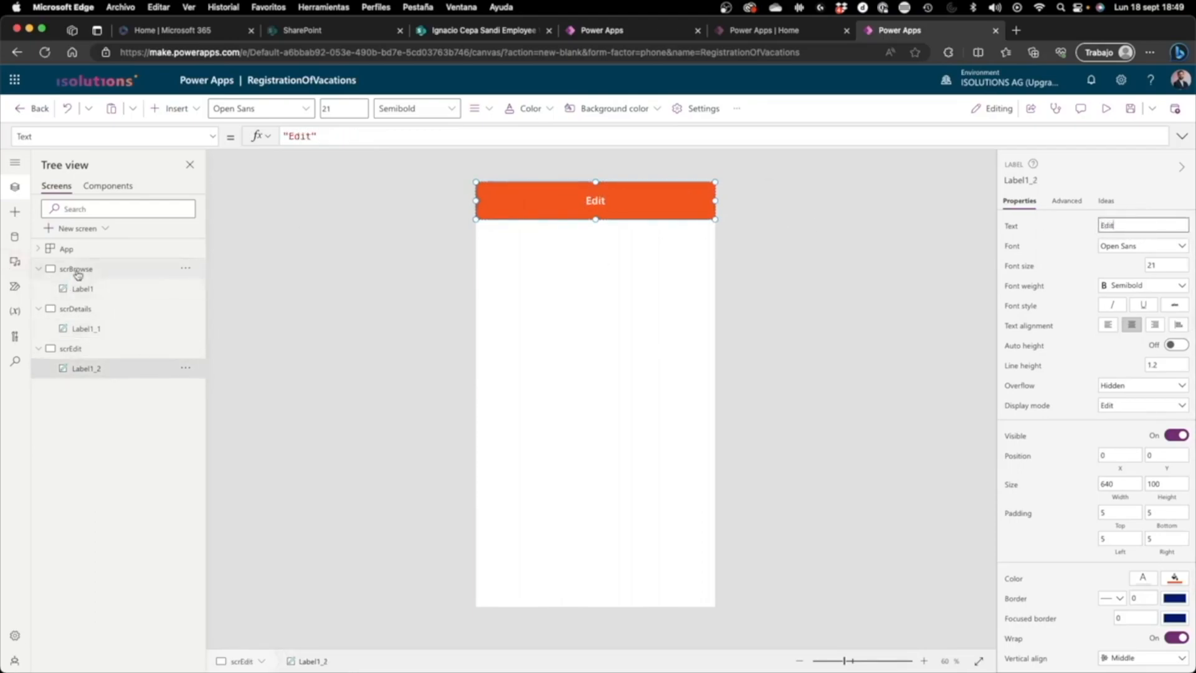
click(76, 270)
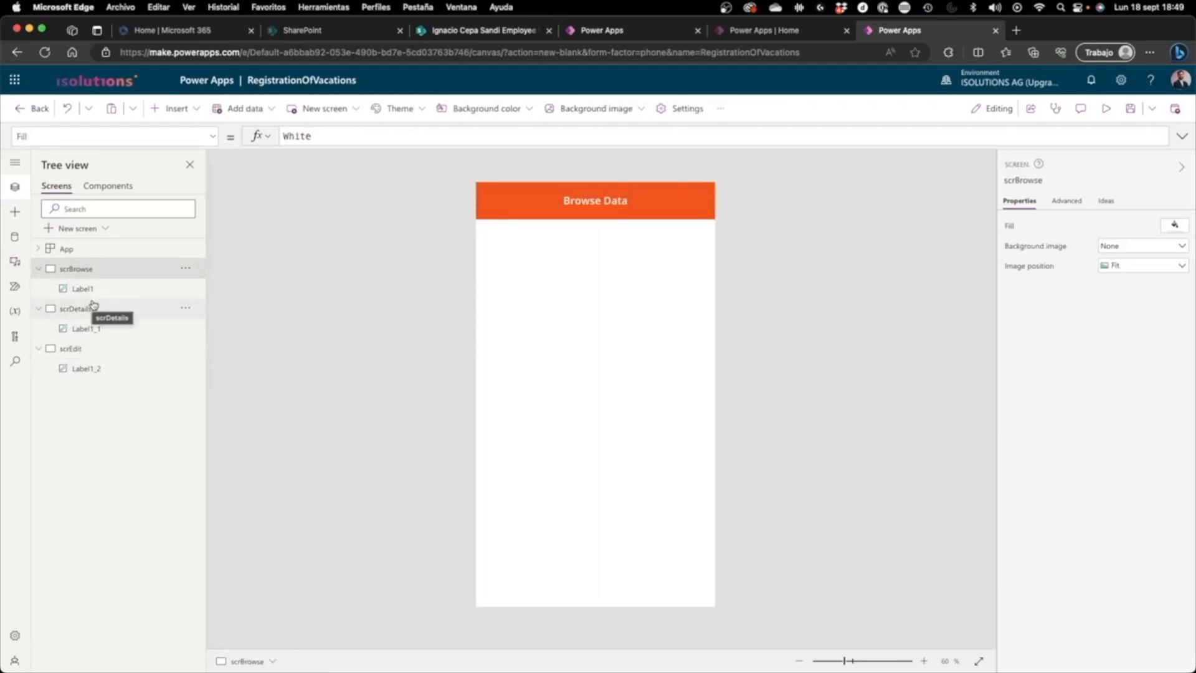
click(94, 307)
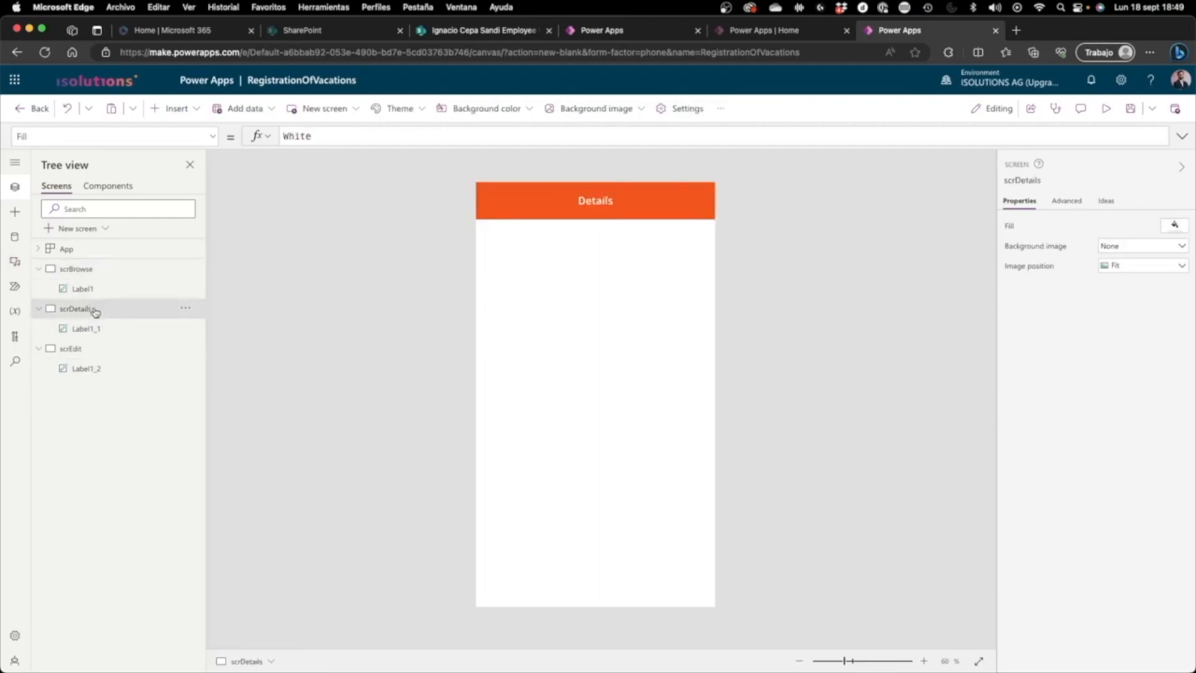
Step: Insert a vertical gallery on scrBrowse, placed directly below the title label at Y 100 and stretched to a height of 1036
click(105, 351)
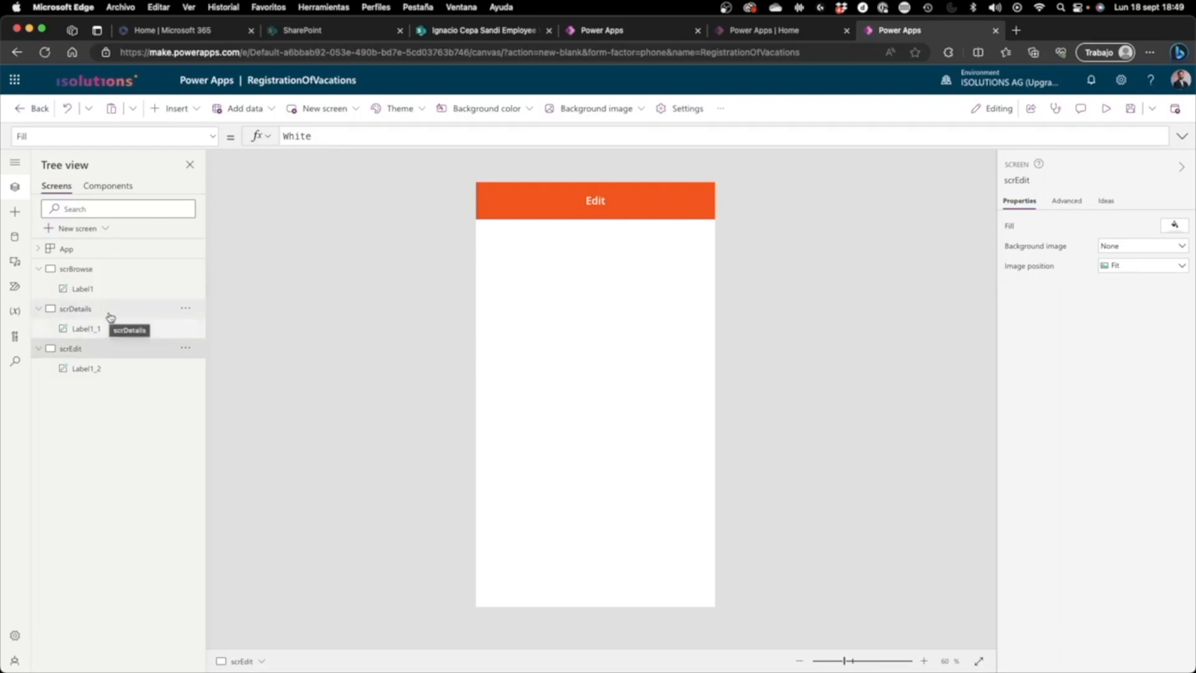
click(110, 265)
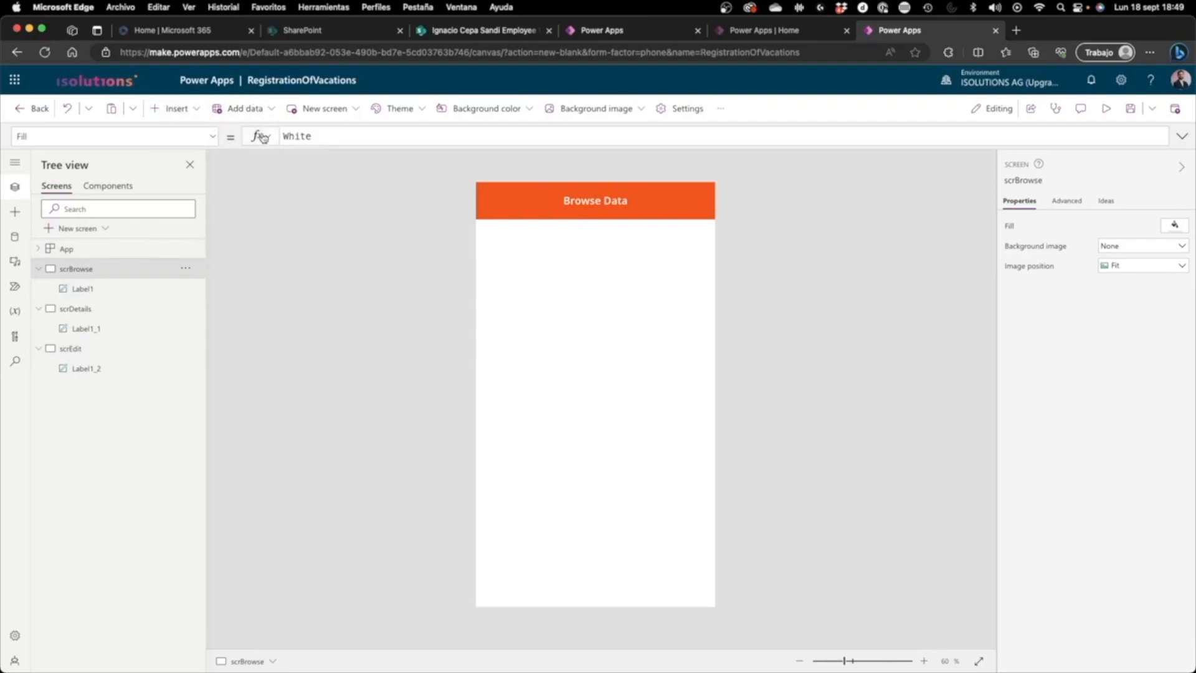
click(175, 108)
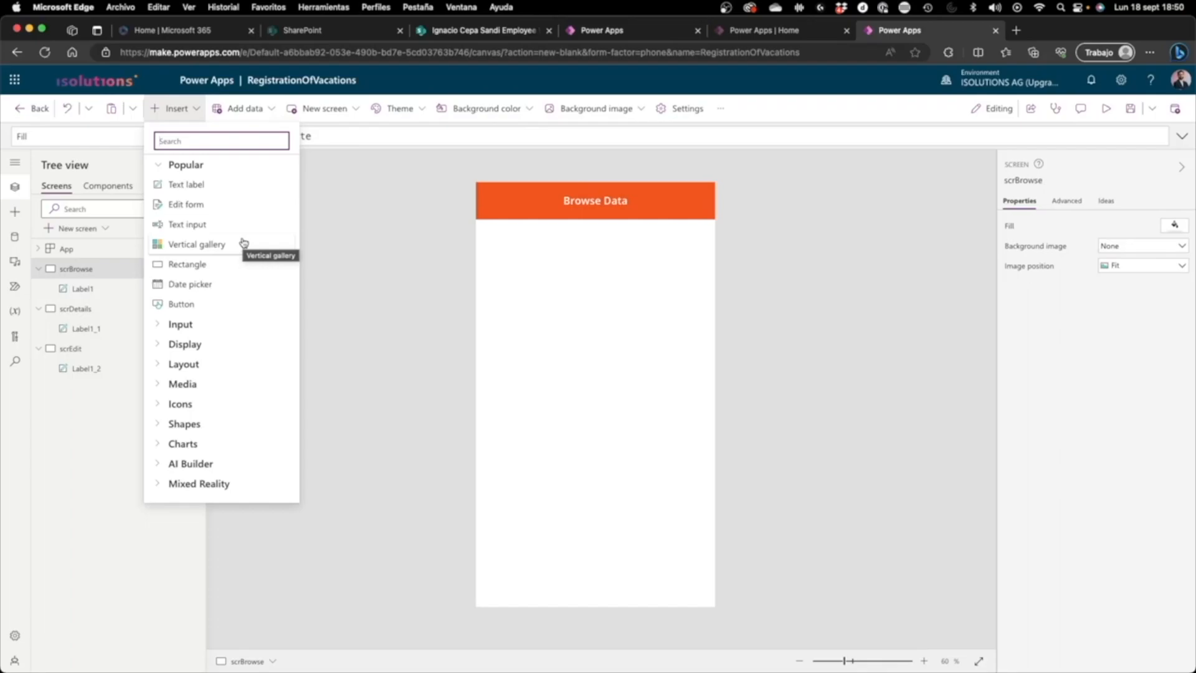
click(822, 384)
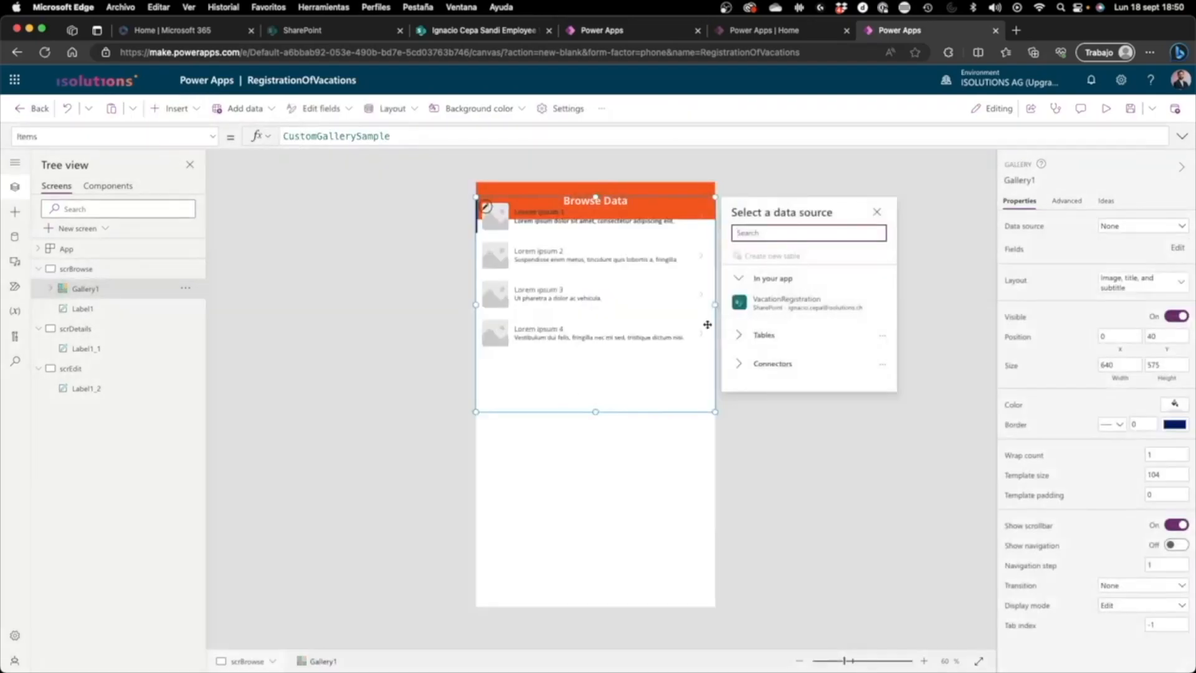
click(629, 371)
drag(629, 371, 626, 395)
drag(596, 438, 604, 597)
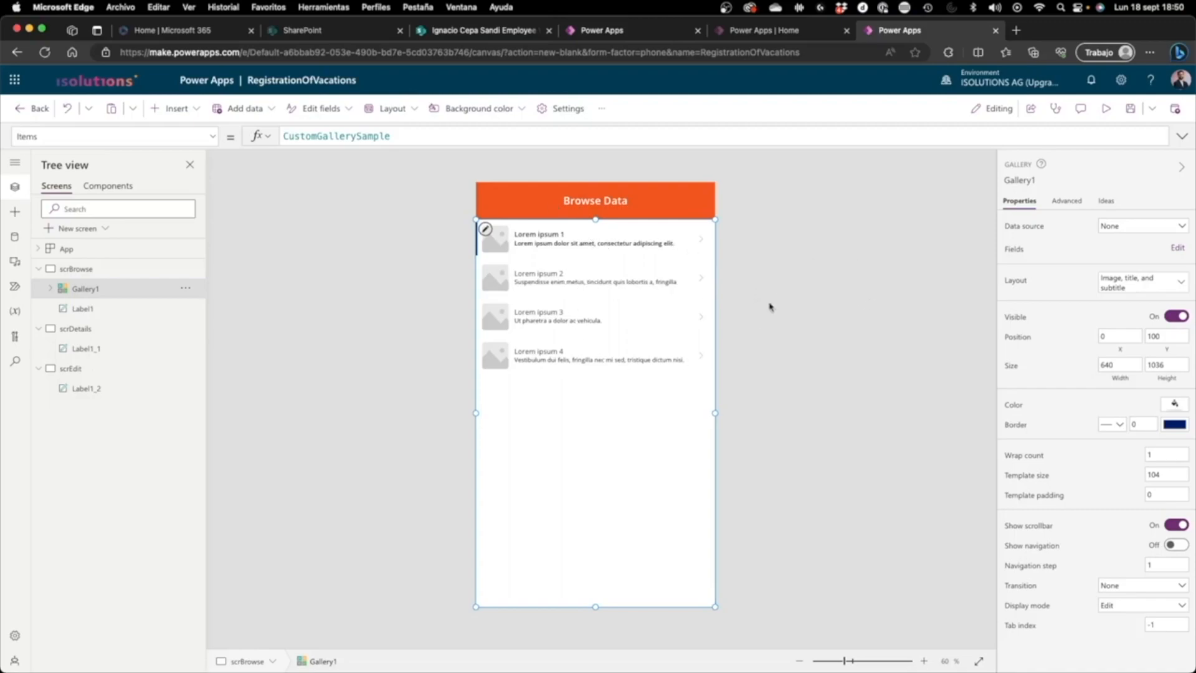
Step: Set VacationRegistration as the data source of the gallery on scrBrowse
click(1175, 225)
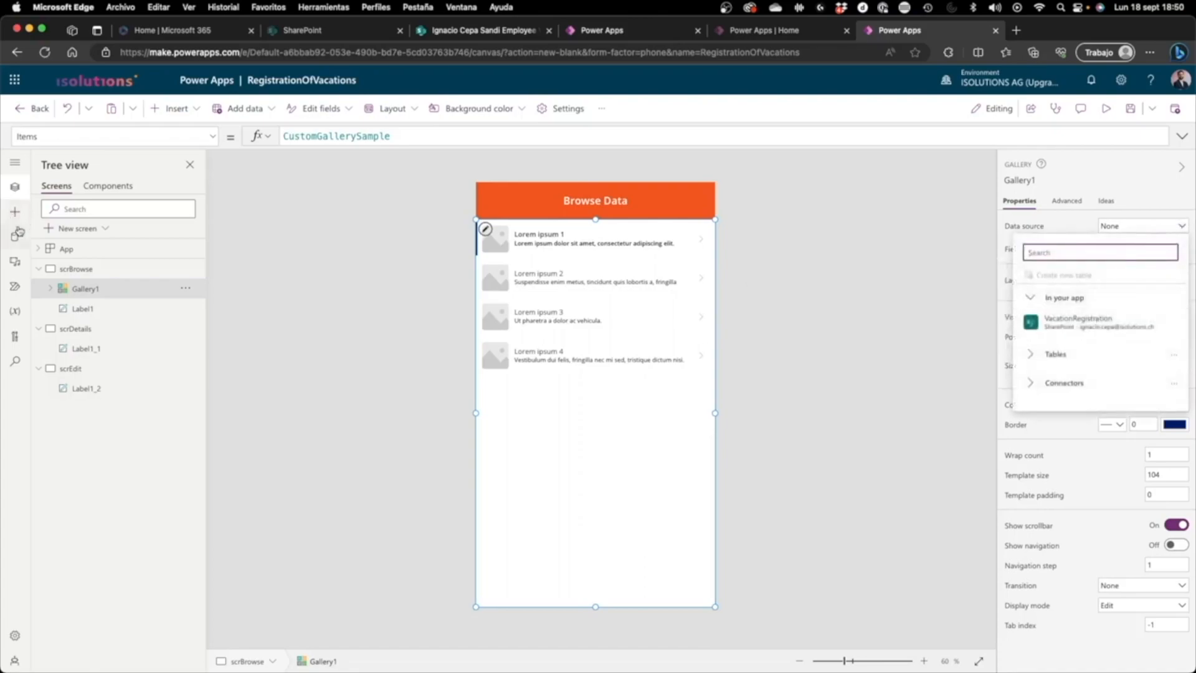
click(15, 236)
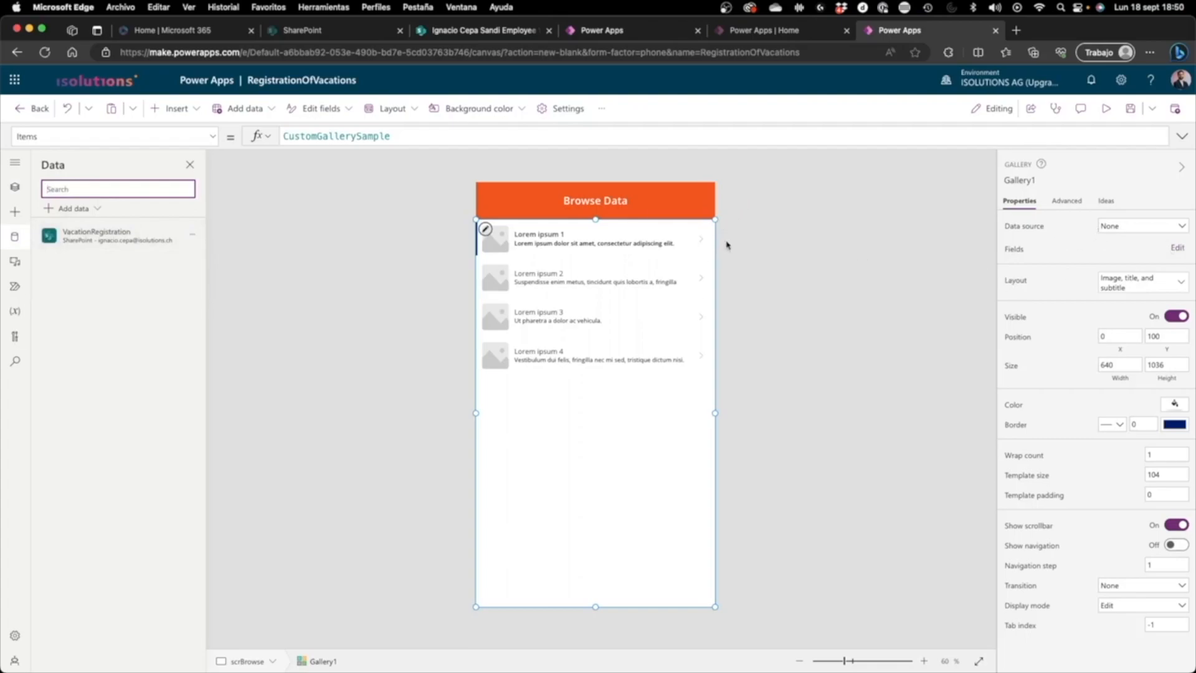
click(749, 232)
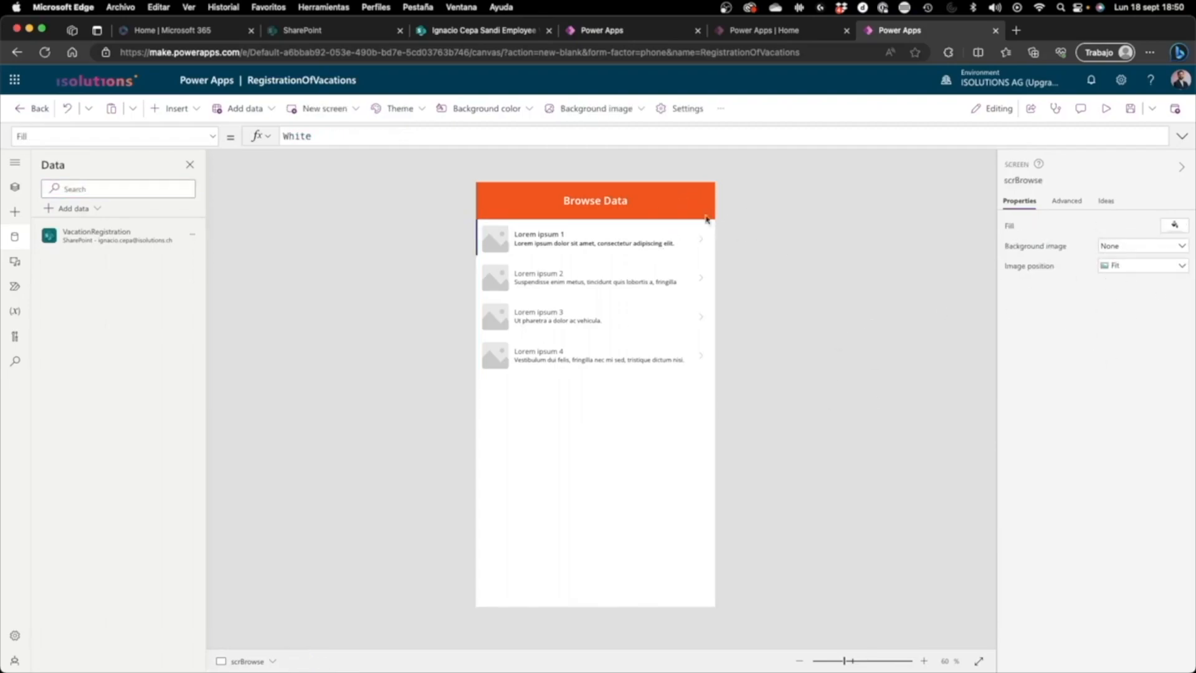
click(685, 212)
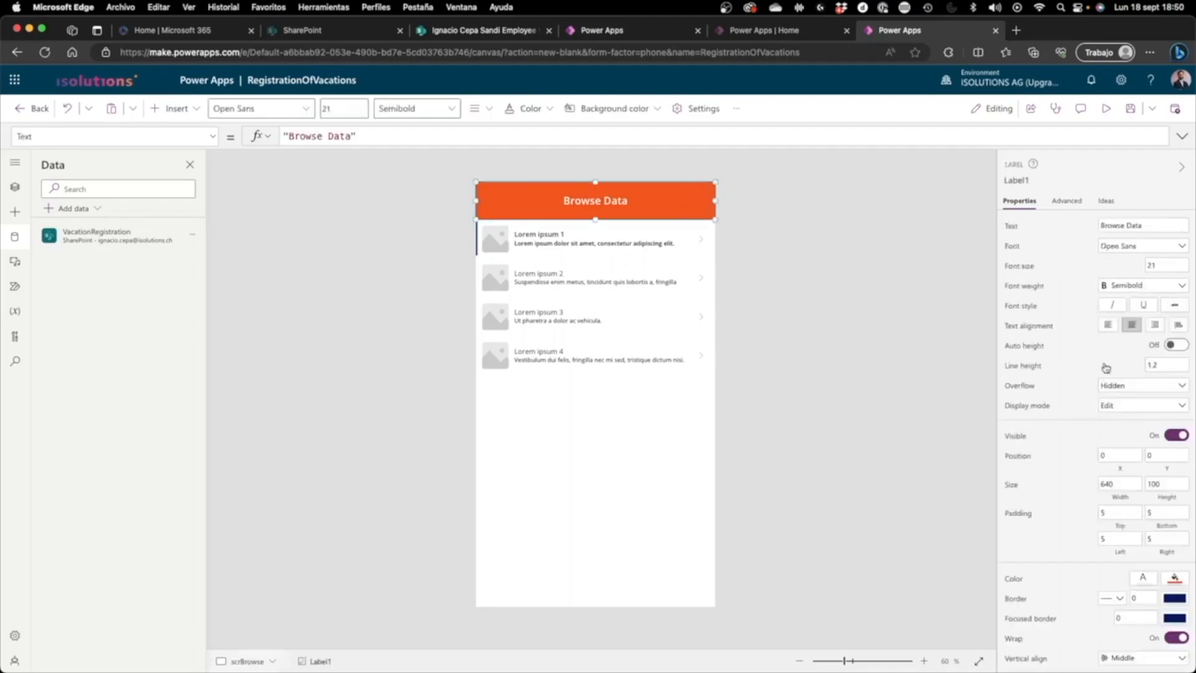
click(540, 450)
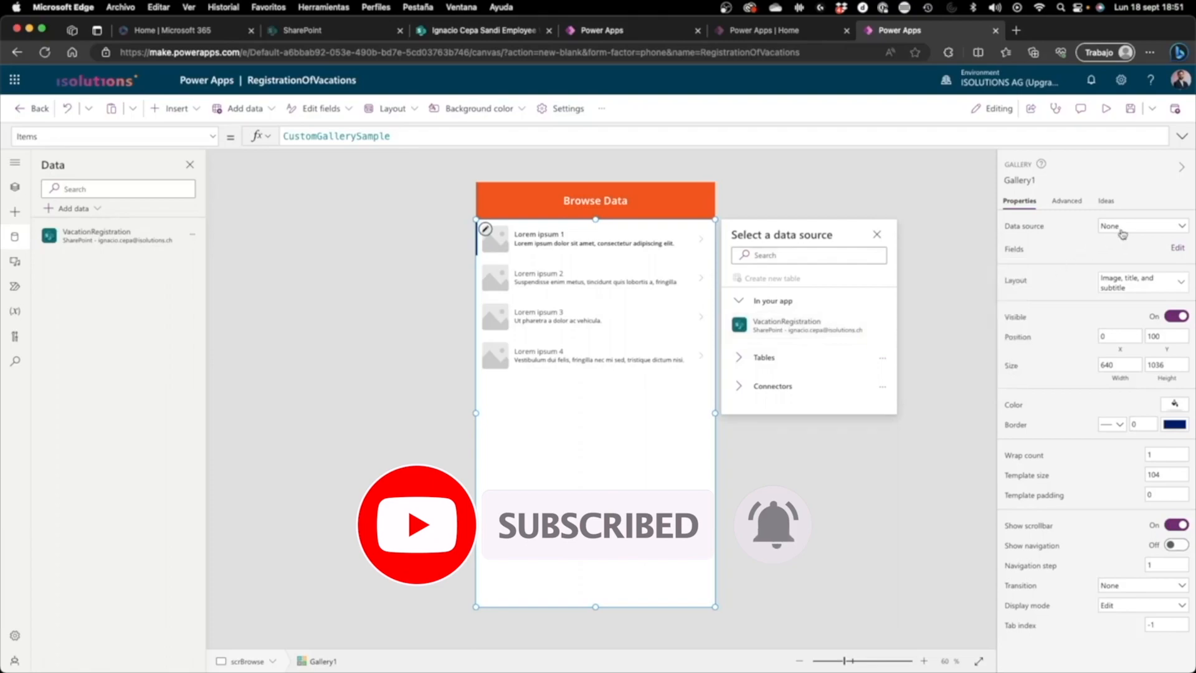
click(1122, 230)
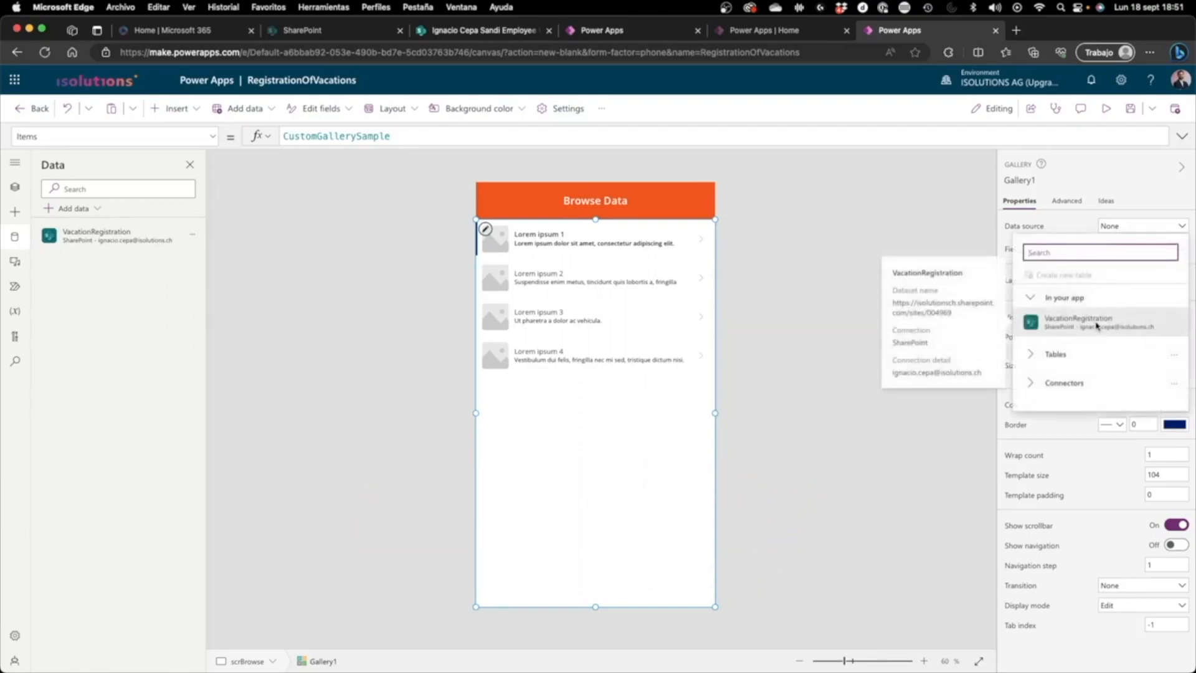
click(1096, 321)
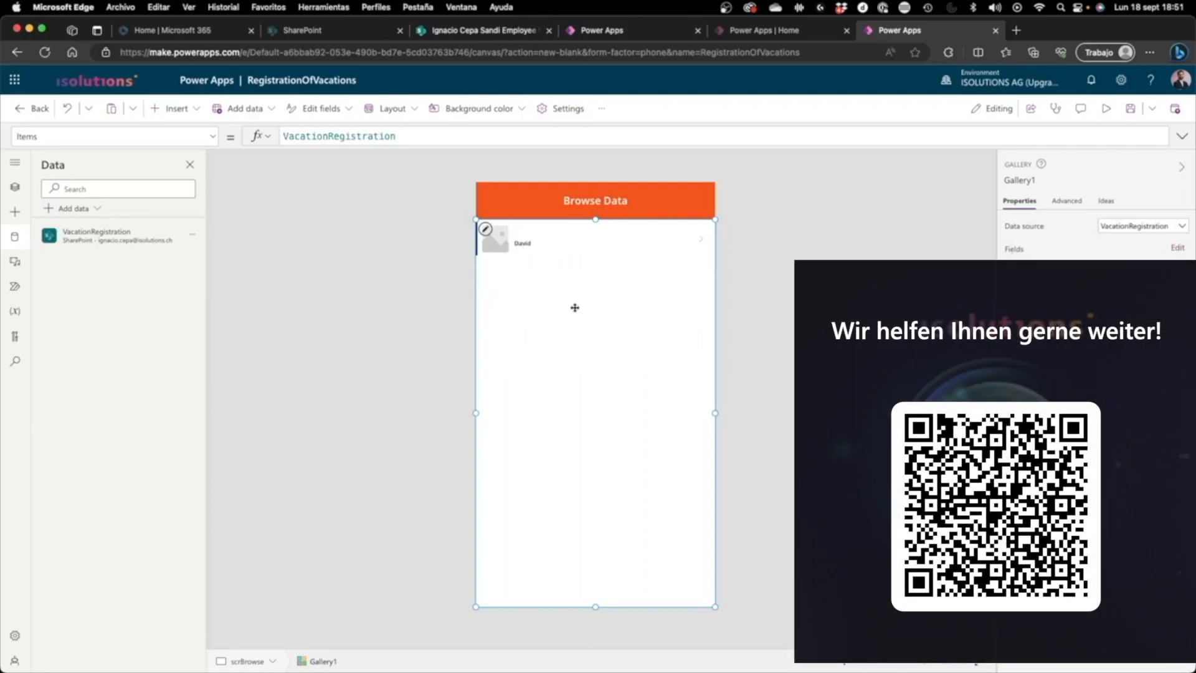
Step: Change the gallery's layout to "Title, subtitle, and body"
click(545, 245)
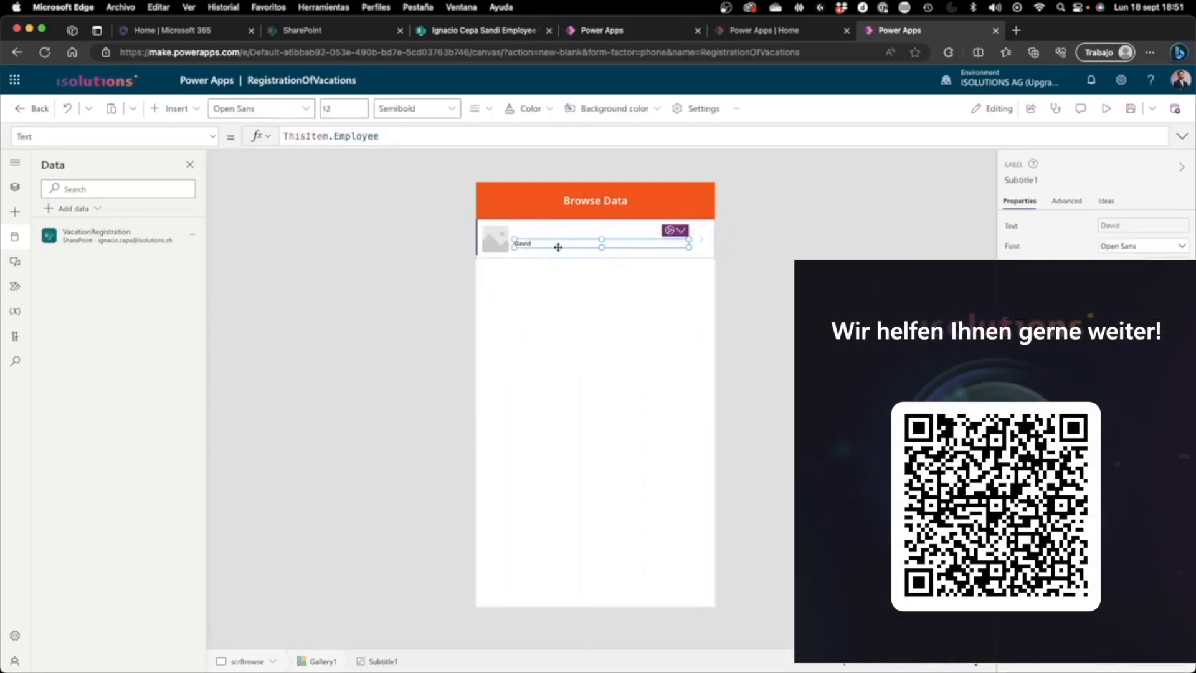
click(556, 256)
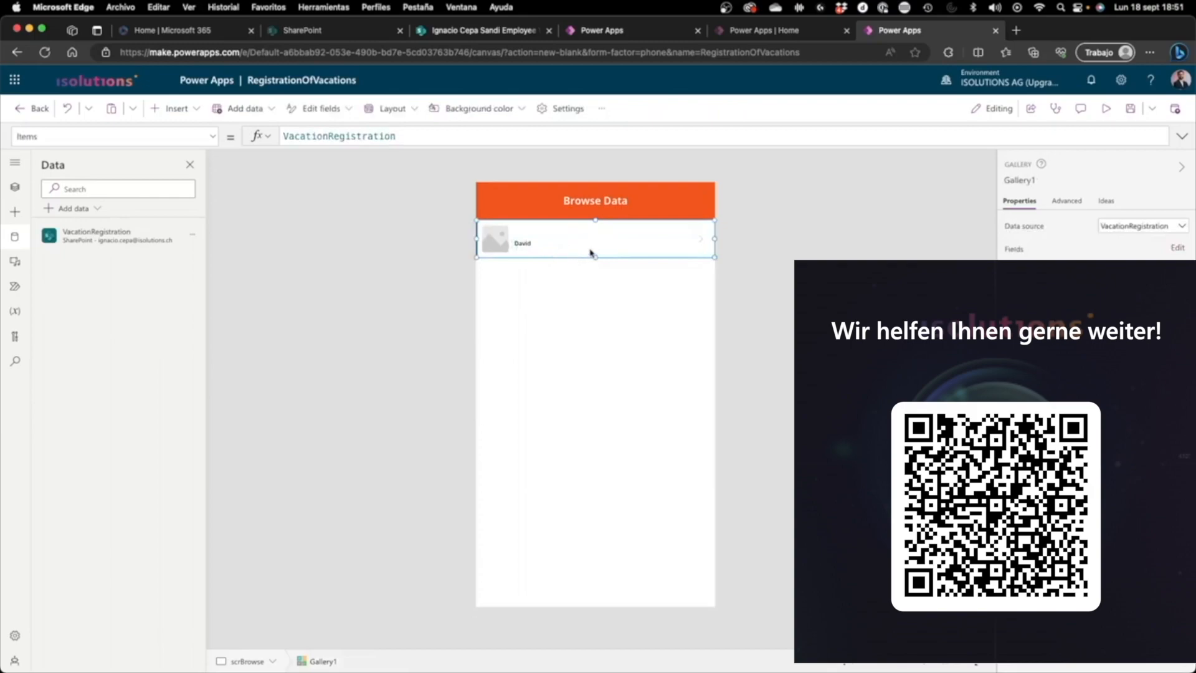
click(428, 260)
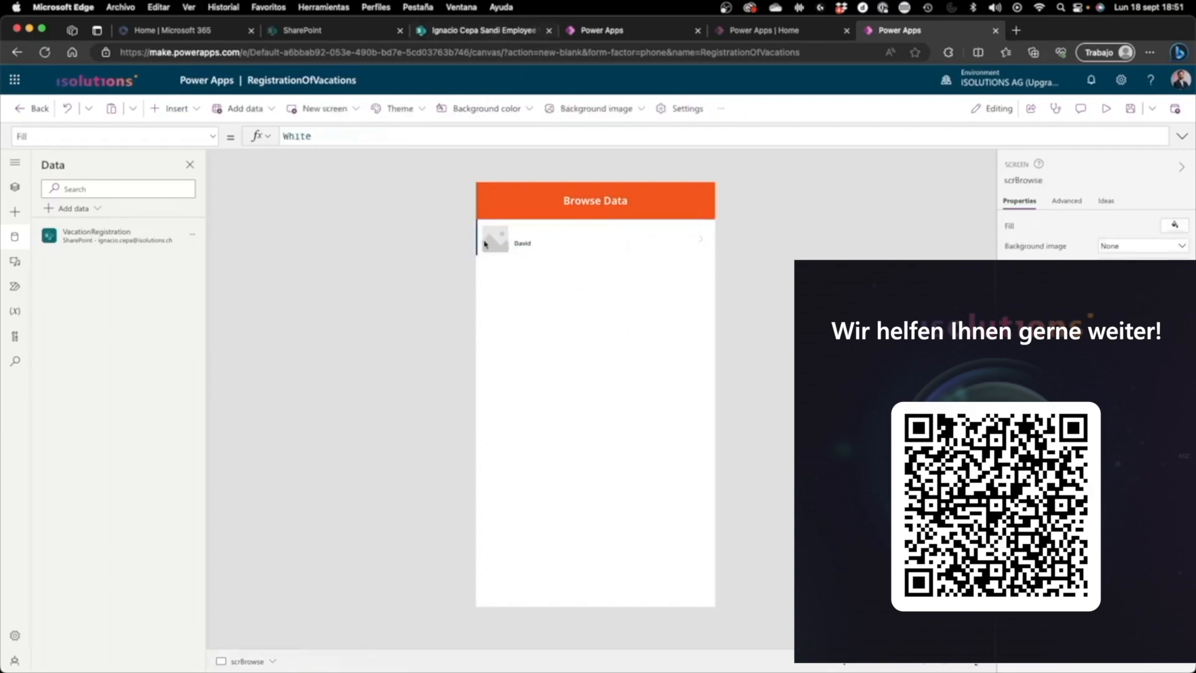
click(528, 264)
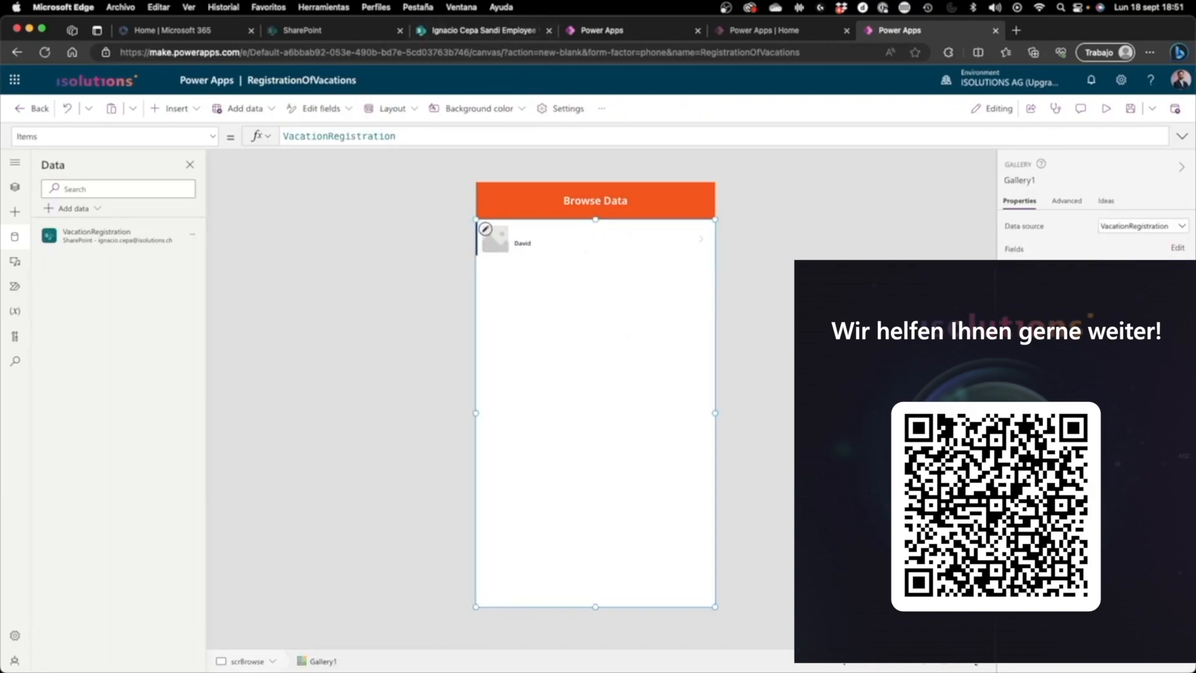
click(1147, 284)
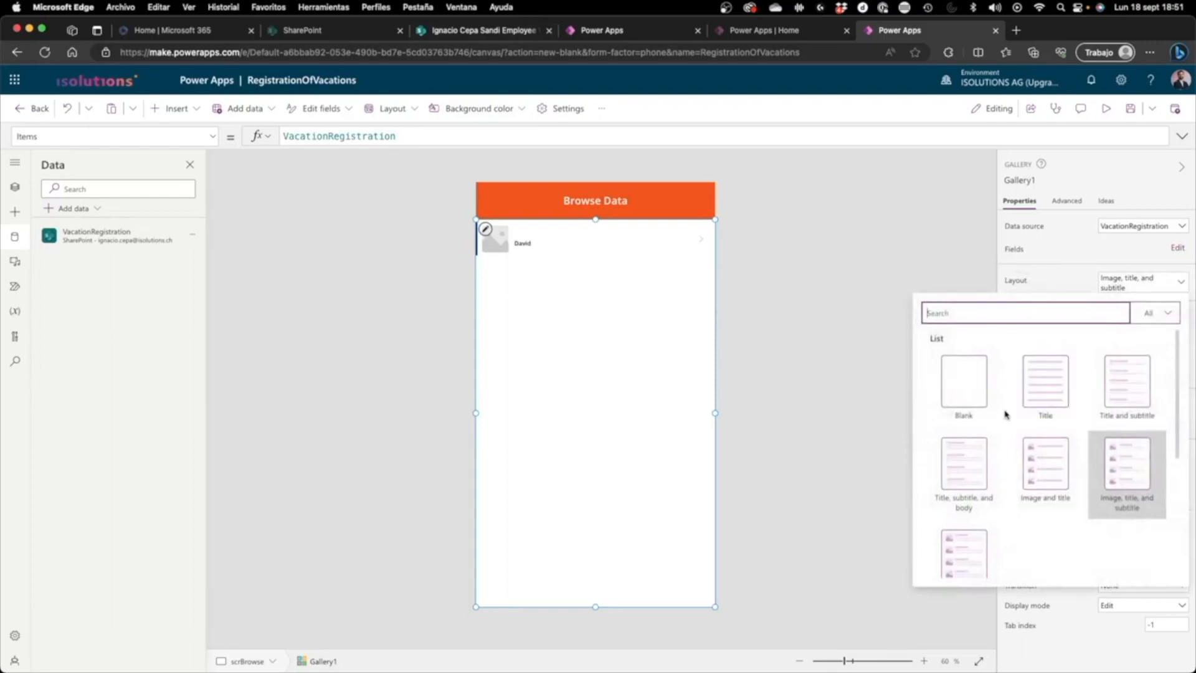
scroll(1010, 419, down, 1)
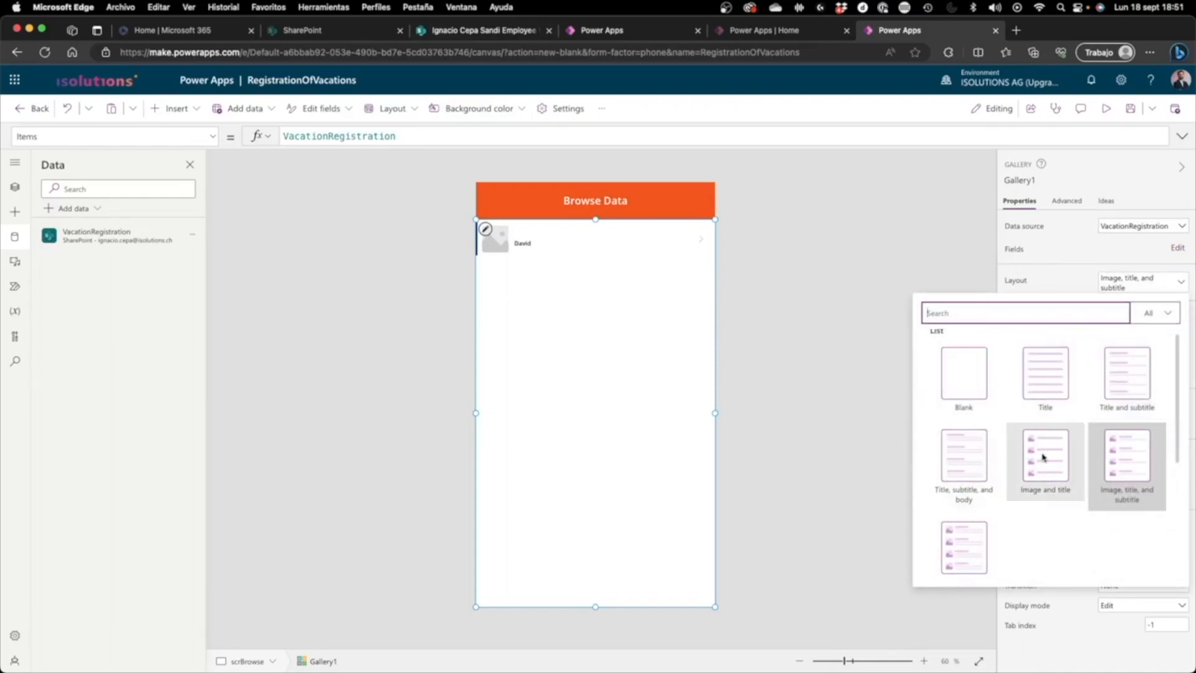
scroll(1121, 461, down, 1)
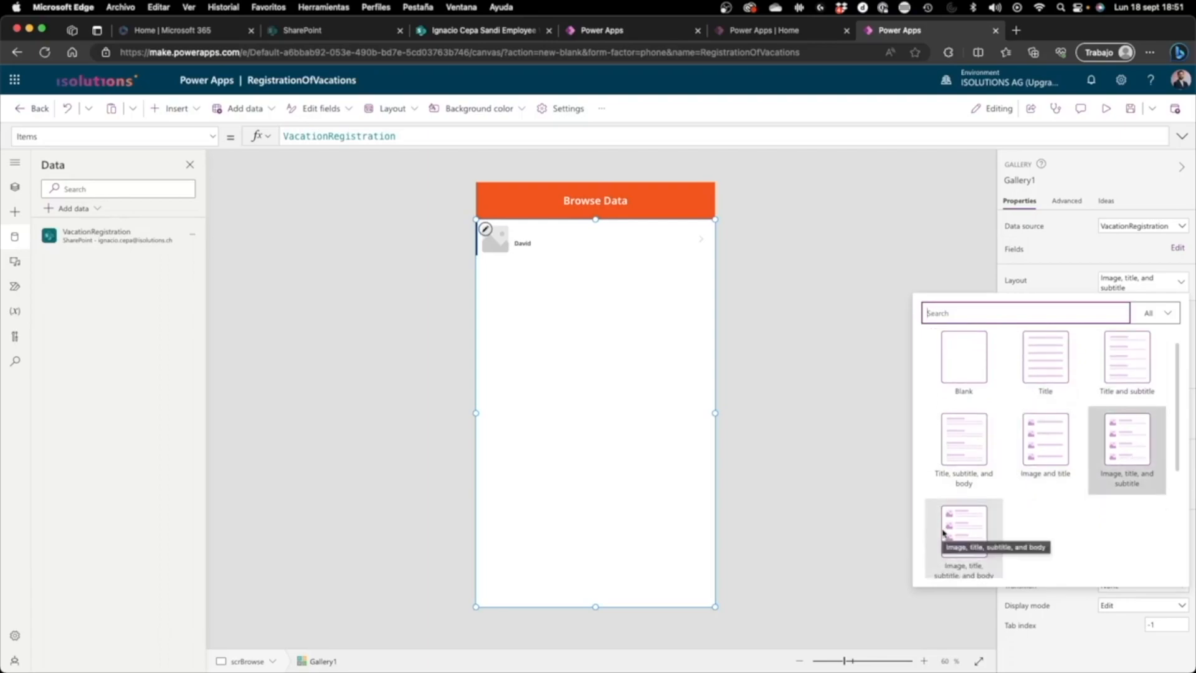
click(989, 460)
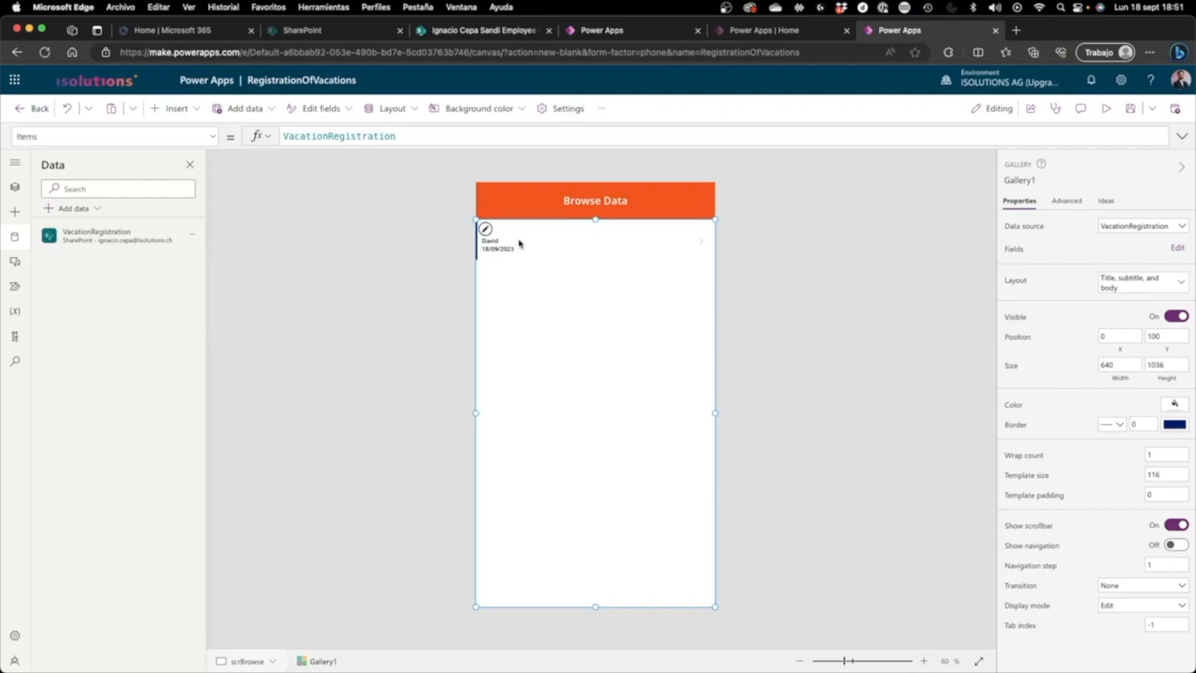
Step: Set the gallery's title label to ThisItem.Employee and its subtitle label to ThisItem.StartDate
click(517, 236)
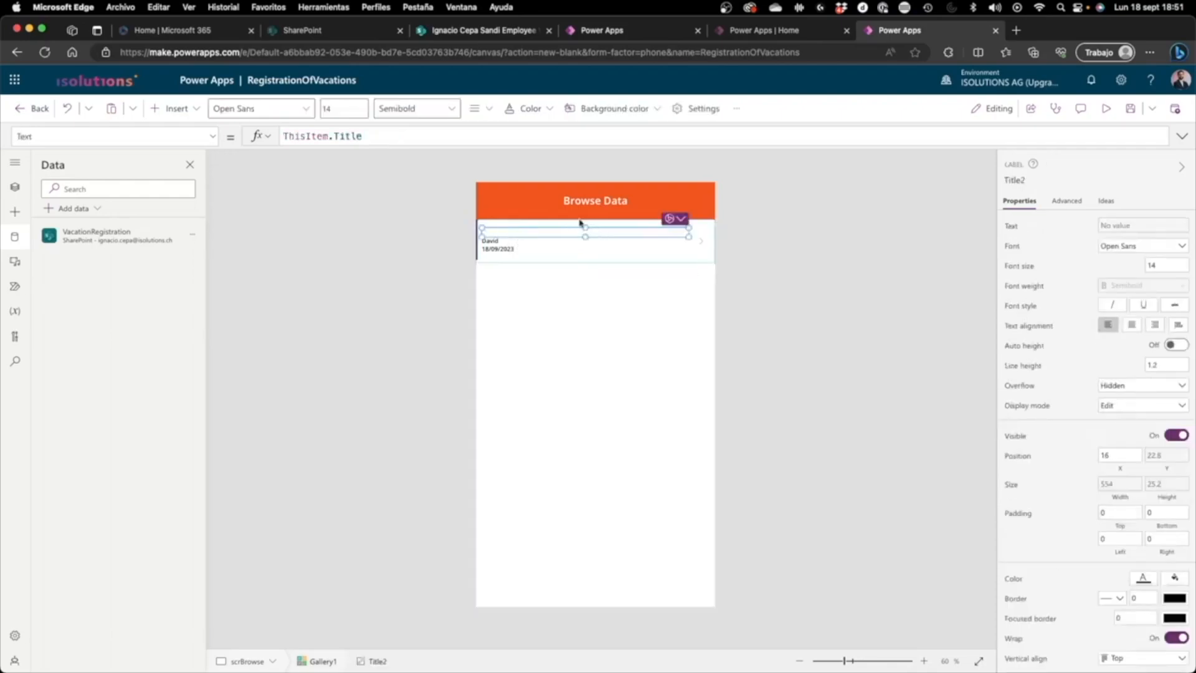
double_click(336, 136)
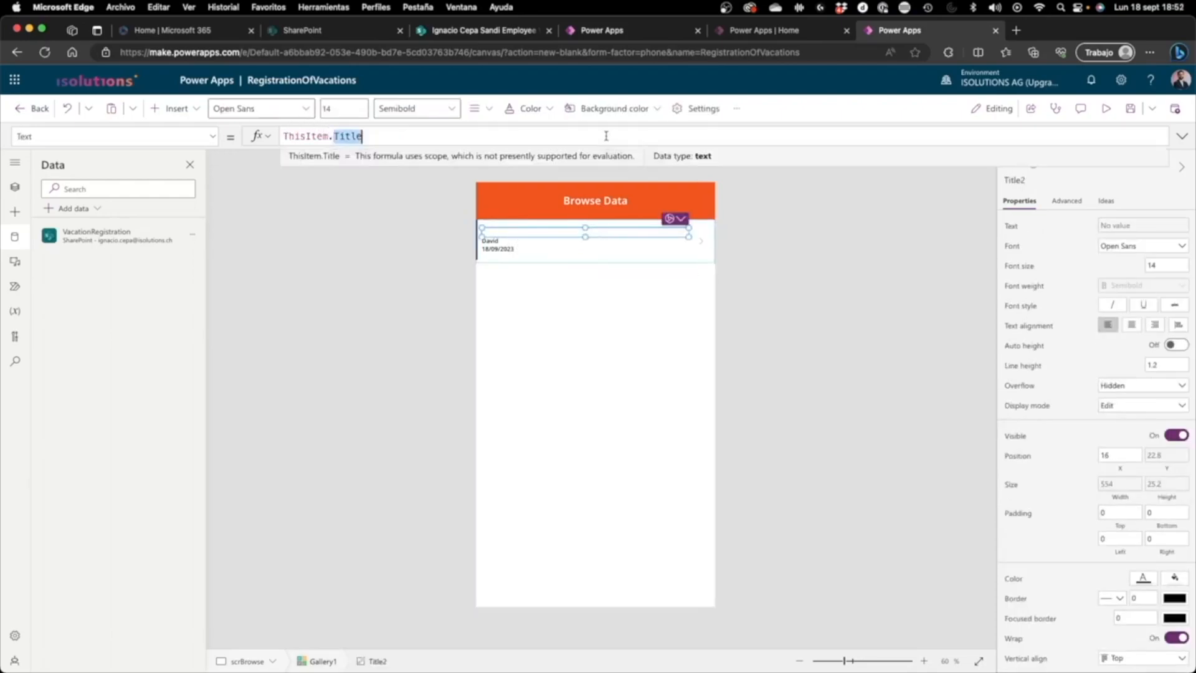
text(Employee)
click(507, 242)
double_click(356, 135)
text(start)
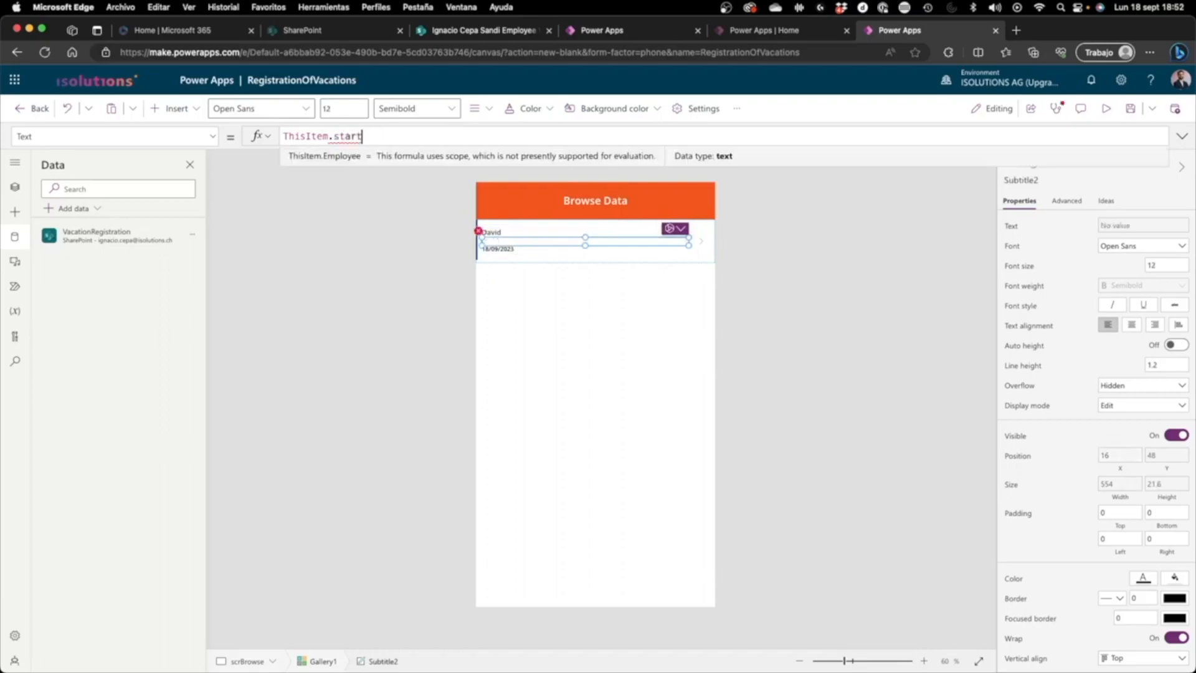
click(366, 156)
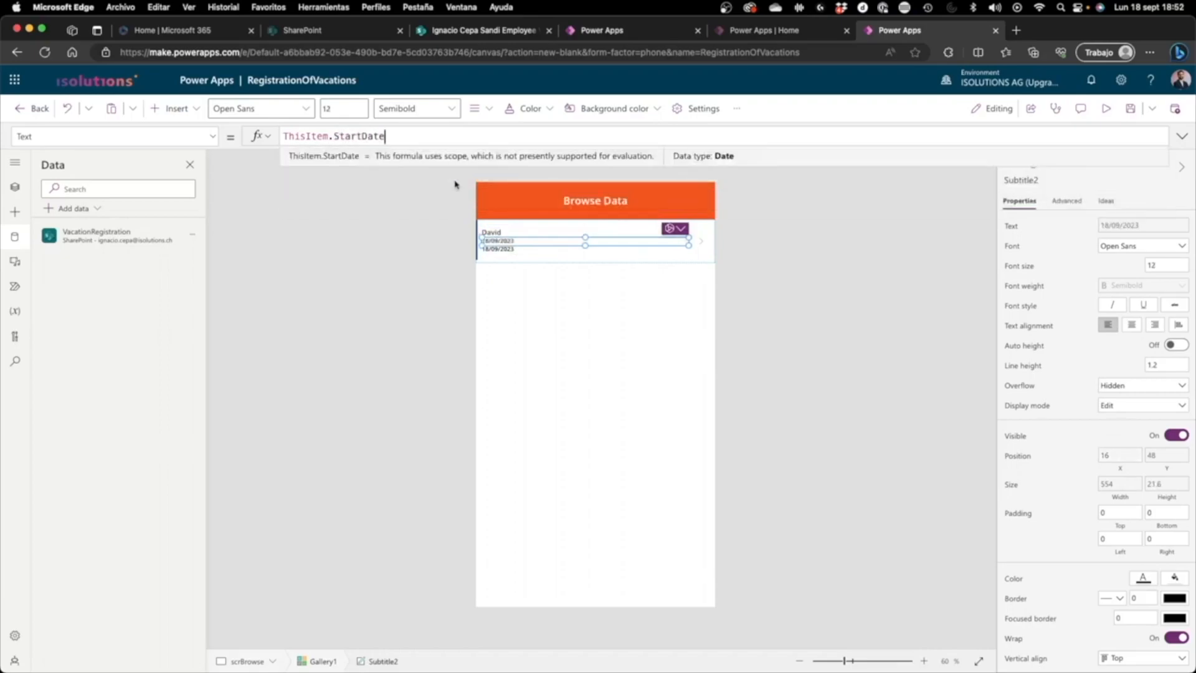
Step: Set the text of the gallery's body label to ThisItem.EndDate
click(512, 248)
click(509, 255)
click(512, 249)
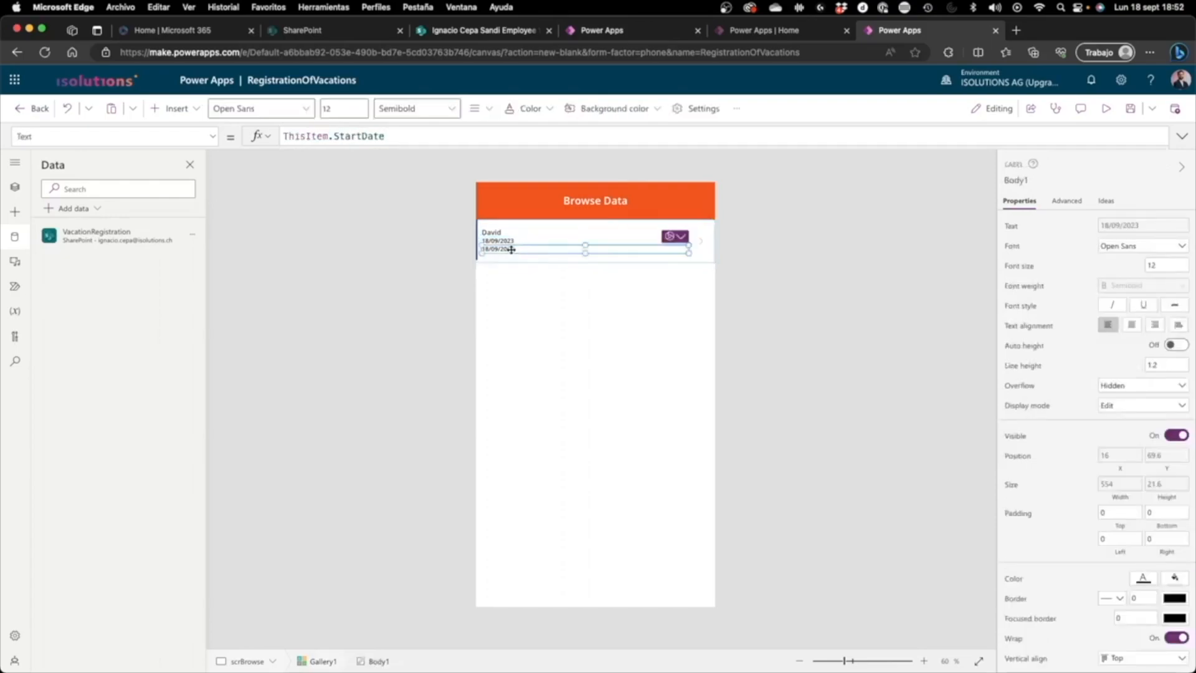
double_click(349, 130)
text(EndDate)
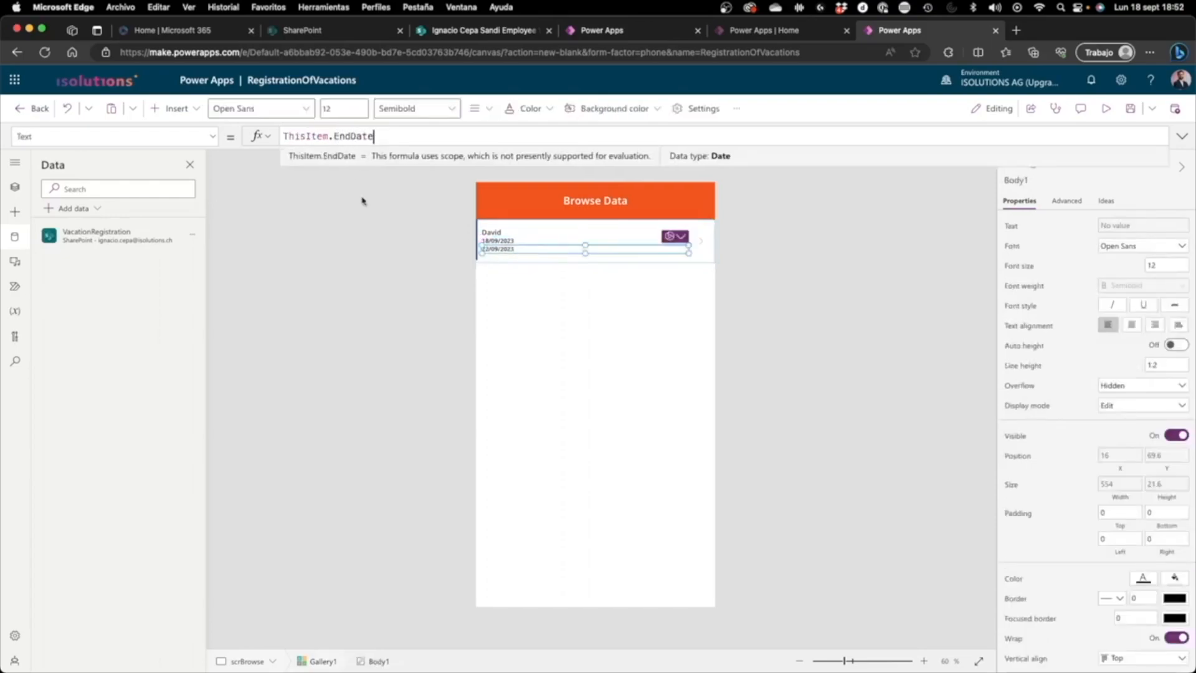
click(362, 200)
click(545, 271)
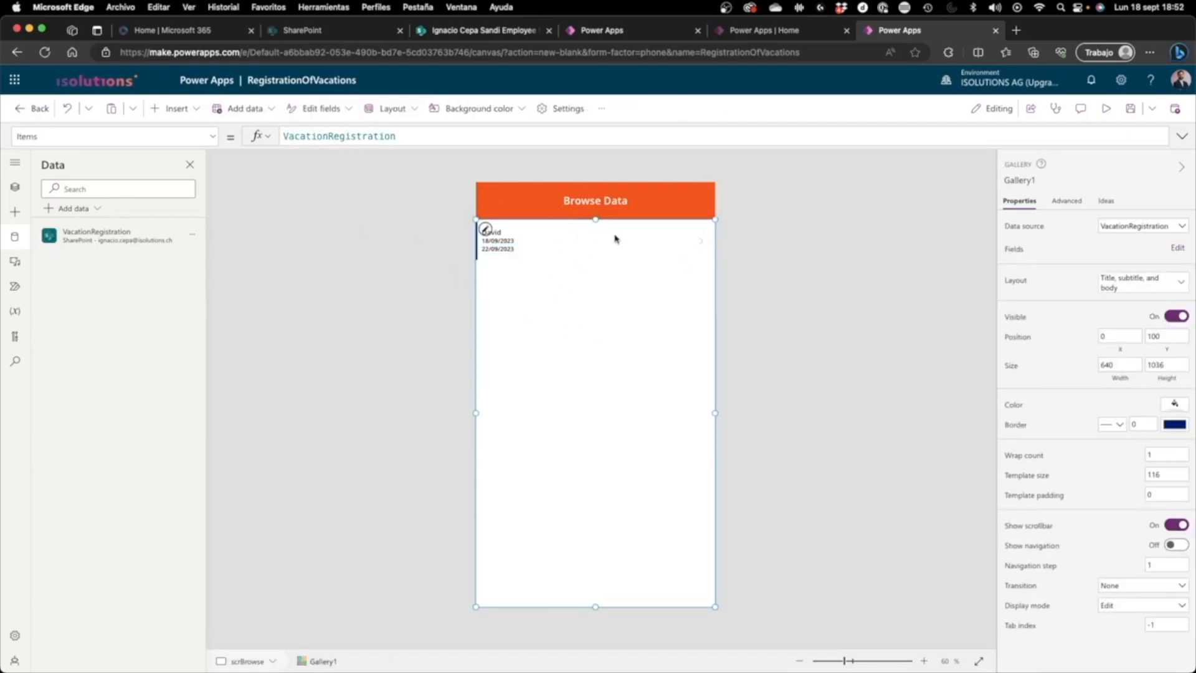
click(618, 240)
click(793, 334)
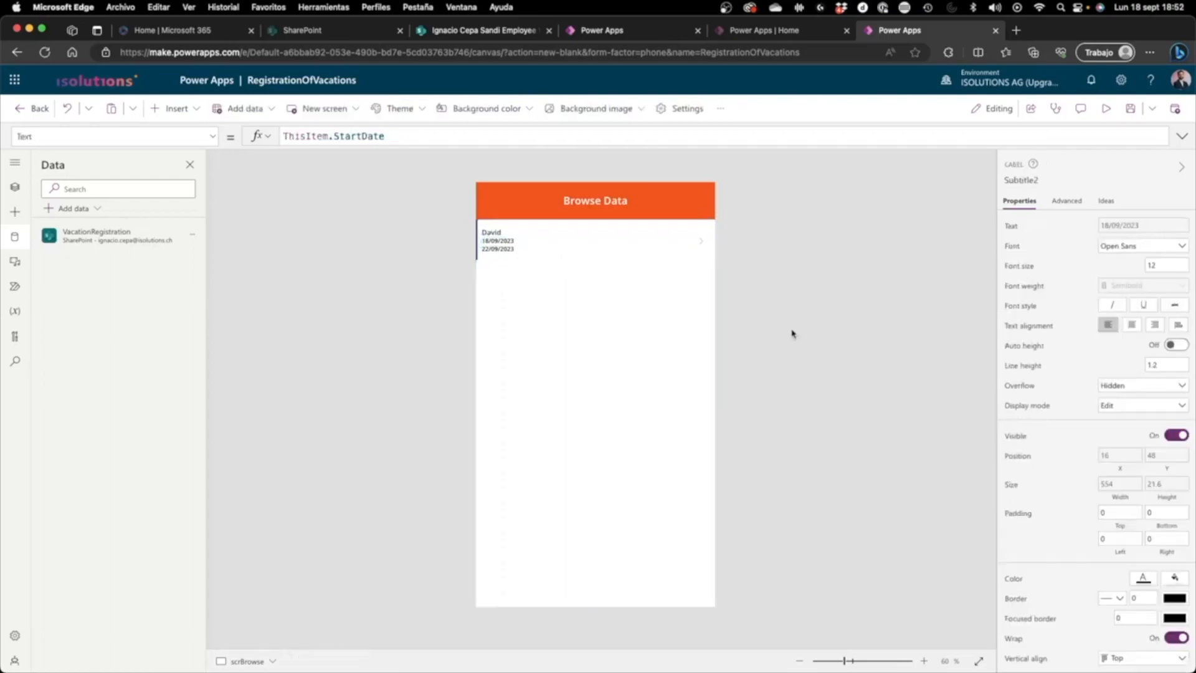
click(565, 246)
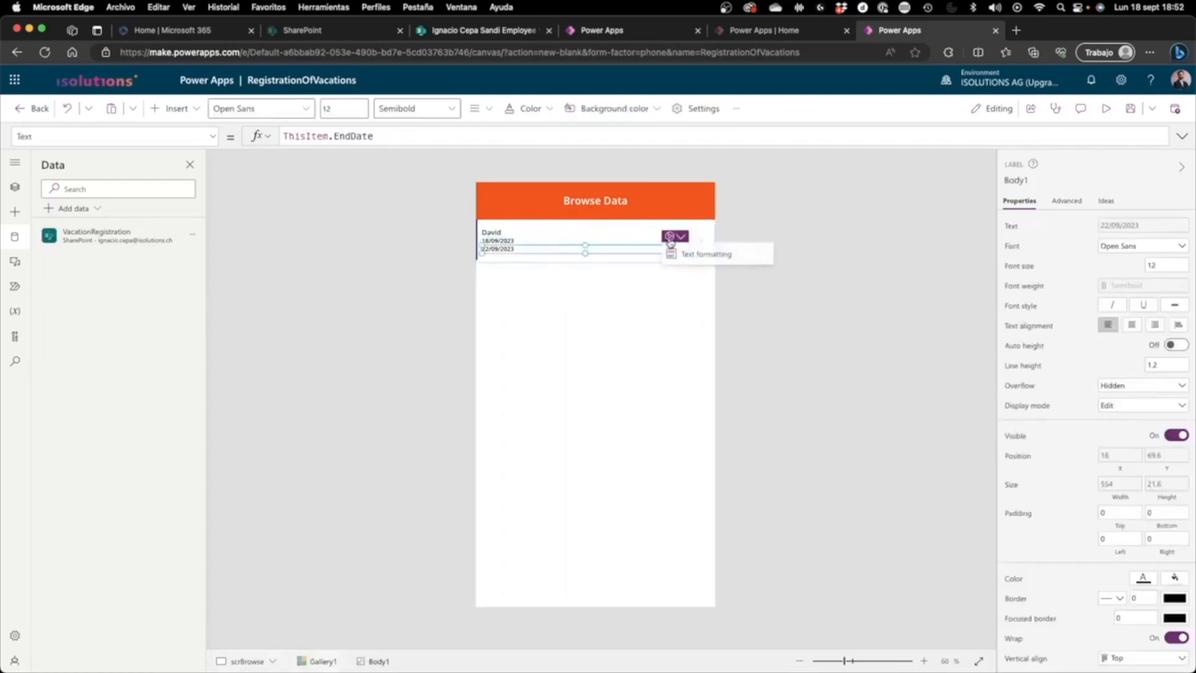
click(627, 241)
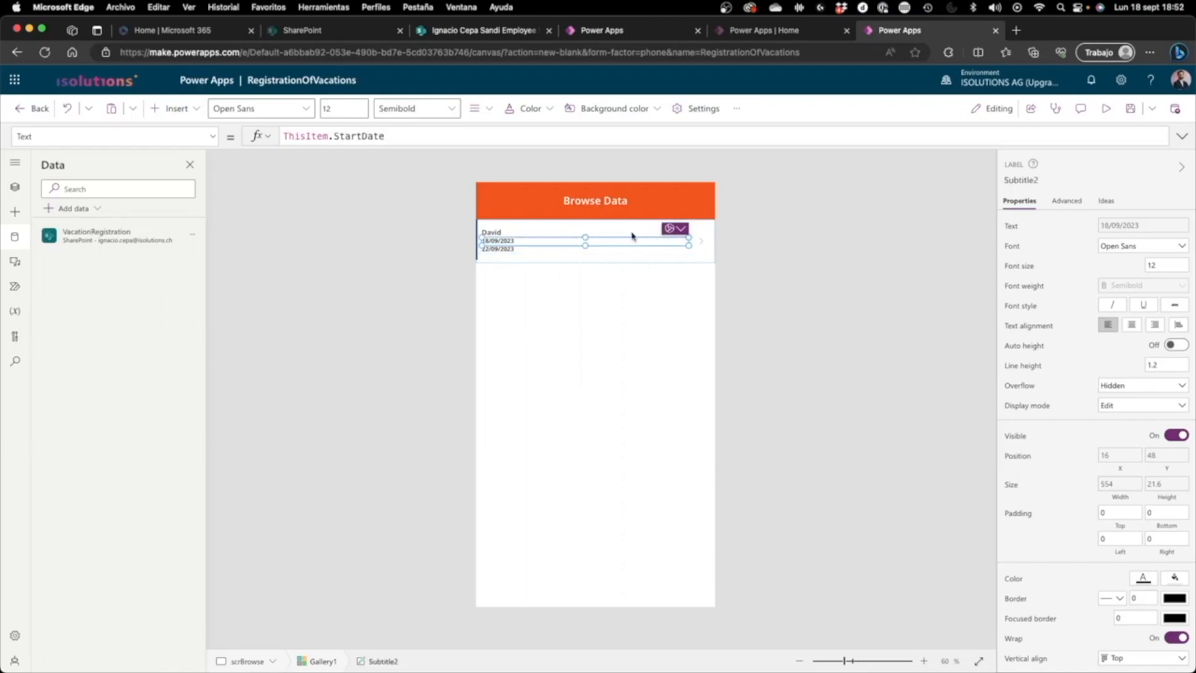
click(634, 235)
click(790, 239)
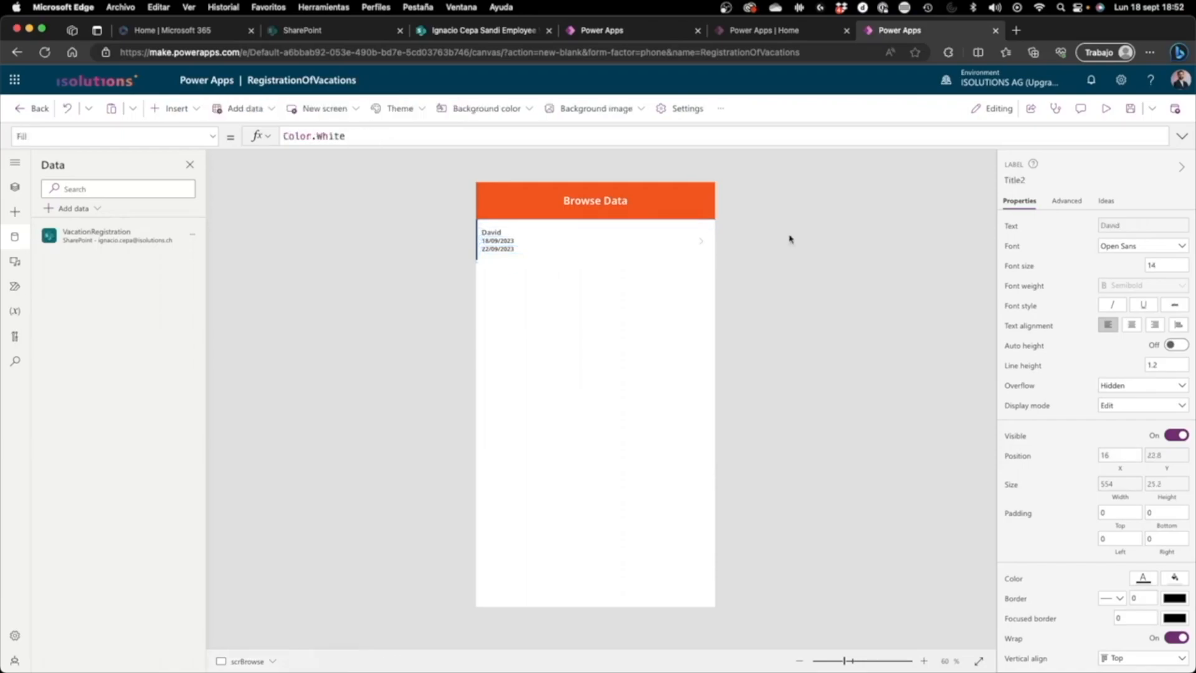
click(660, 280)
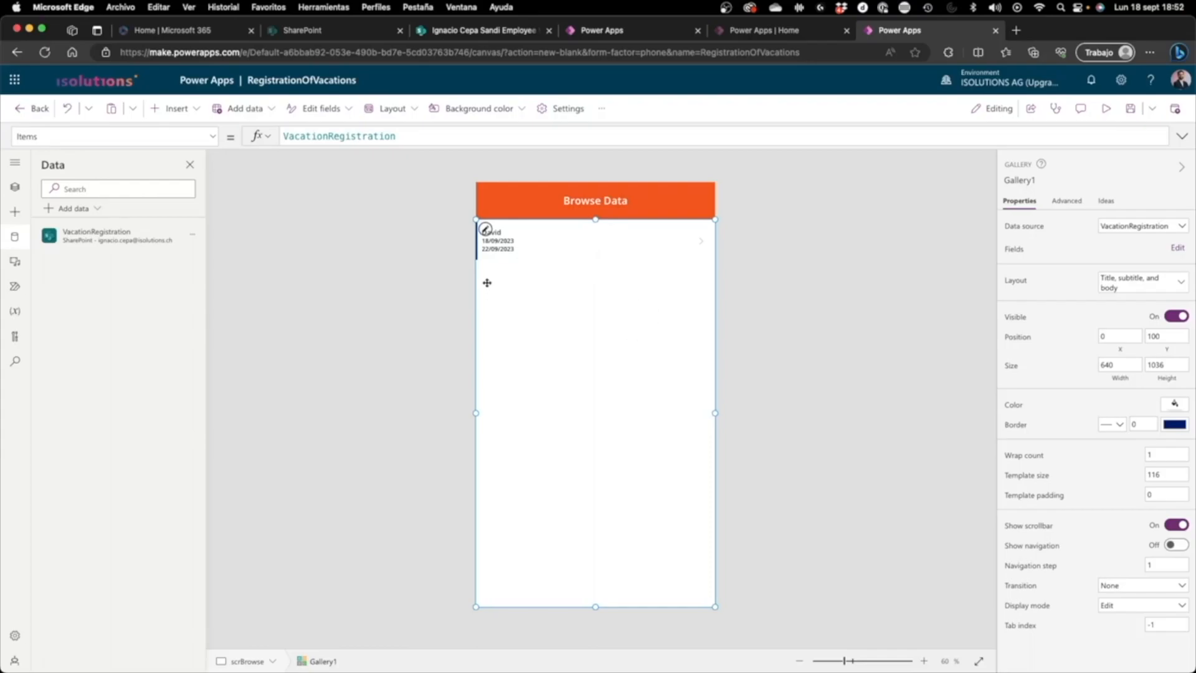
Step: Switch to the SharePoint VacationRegistration list and add an item with employee and deputy names, StartDate 9/4/2023, EndDate 9/7/2023 and TotalDays 5
click(484, 32)
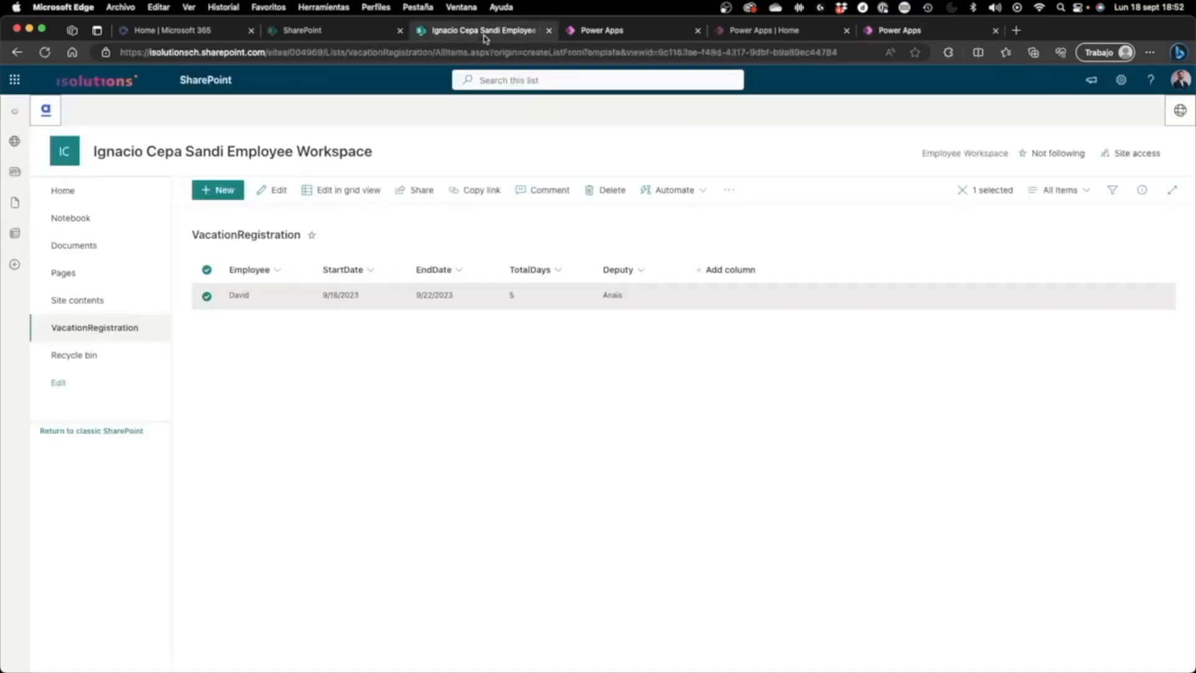
click(204, 304)
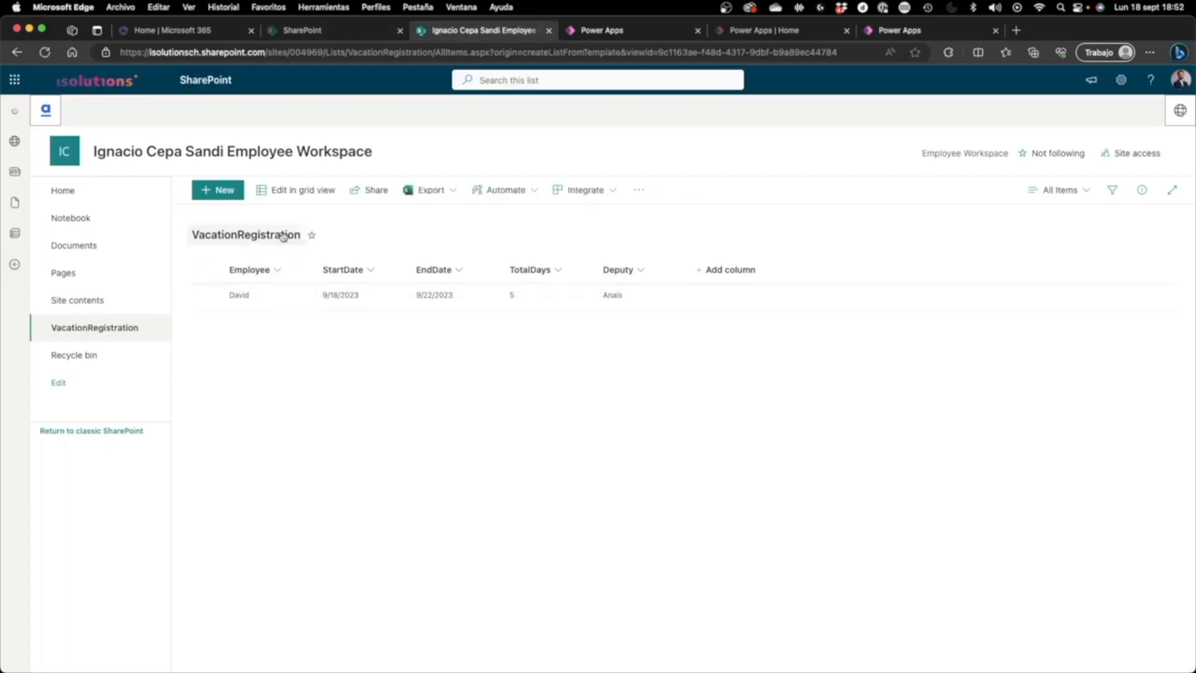
click(217, 190)
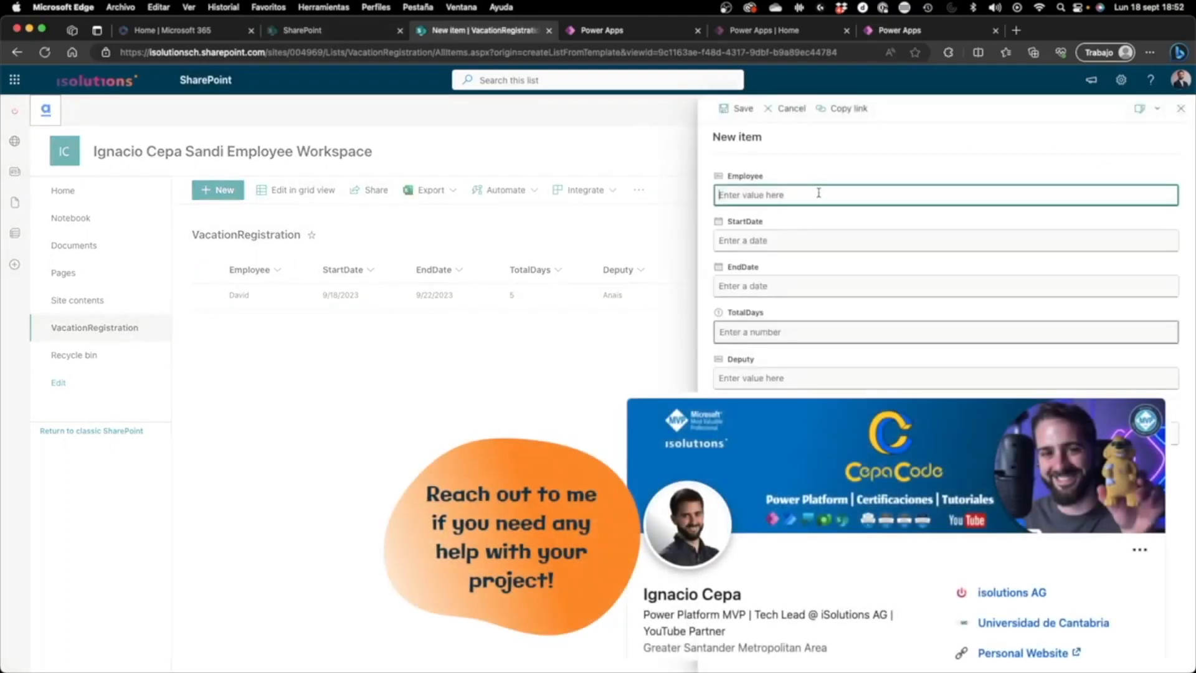
text(Rea)
click(809, 241)
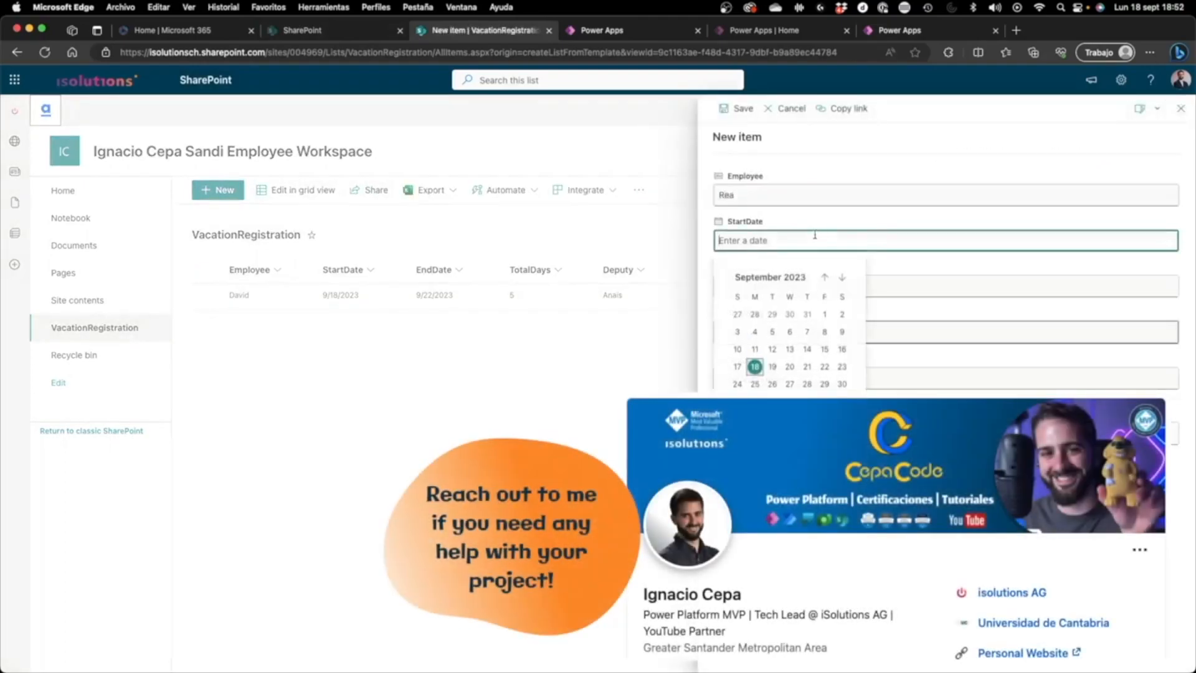
click(754, 329)
click(768, 286)
click(805, 380)
click(792, 331)
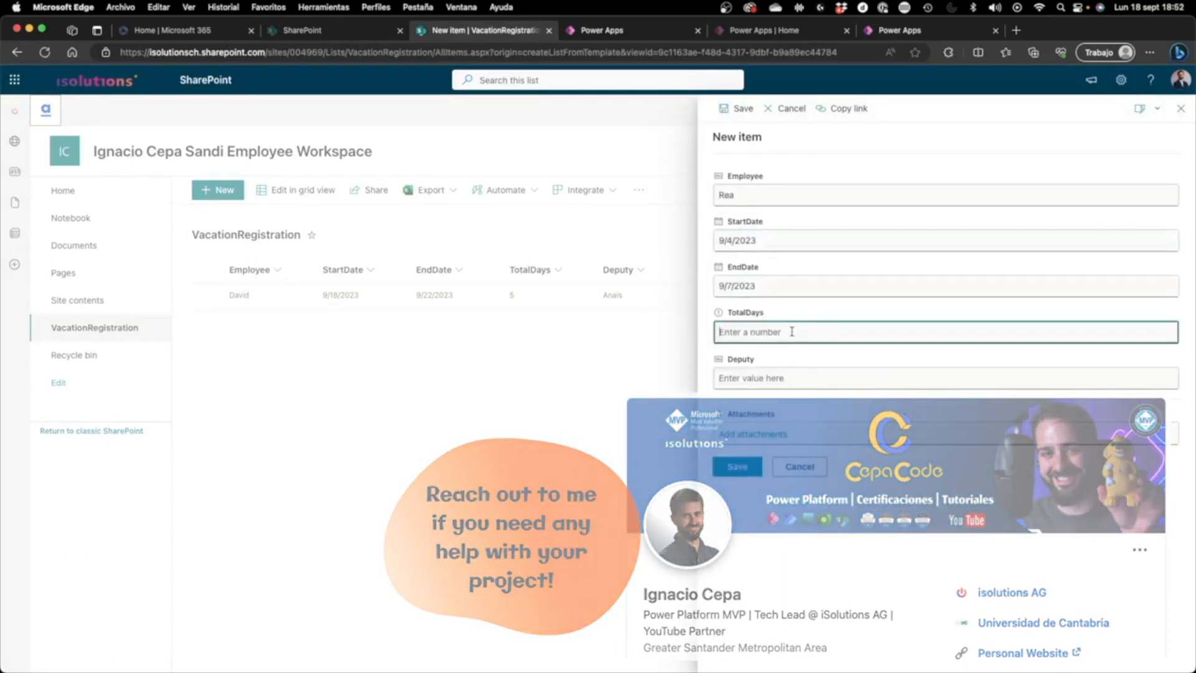
text(5)
click(769, 380)
text(Dan)
click(729, 470)
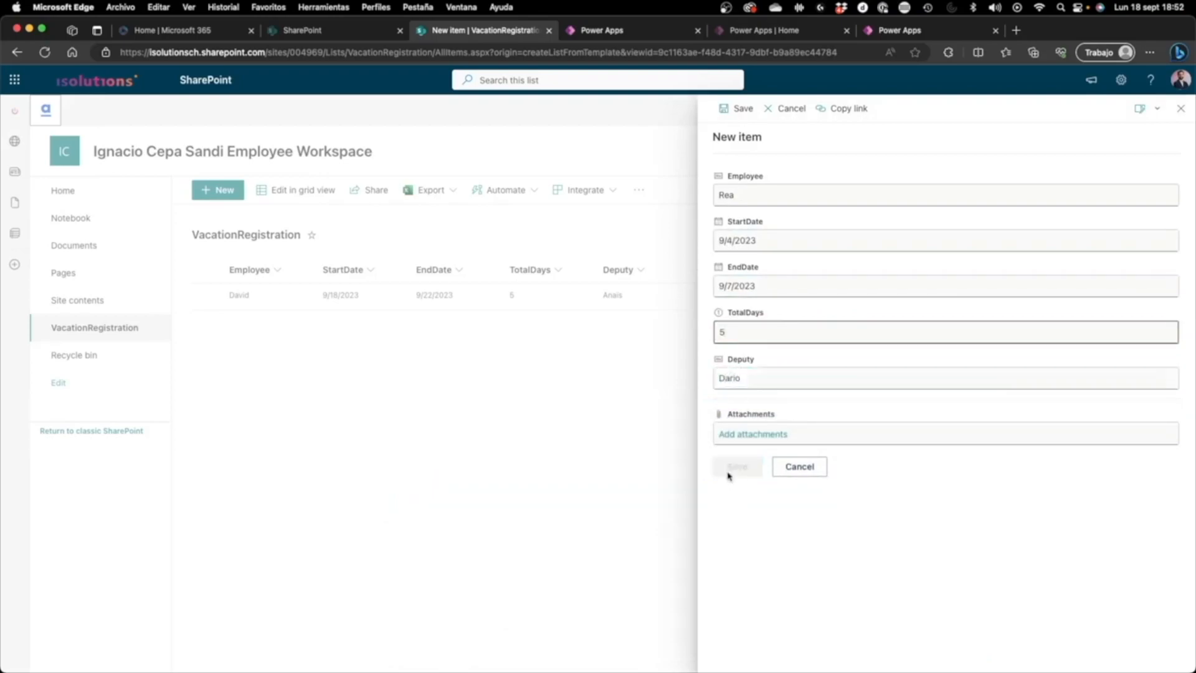
Step: Add another VacationRegistration item with employee and deputy names, StartDate 9/11/2023, EndDate 9/14/2023 and TotalDays 5
click(234, 190)
text(Ben)
key(Tab)
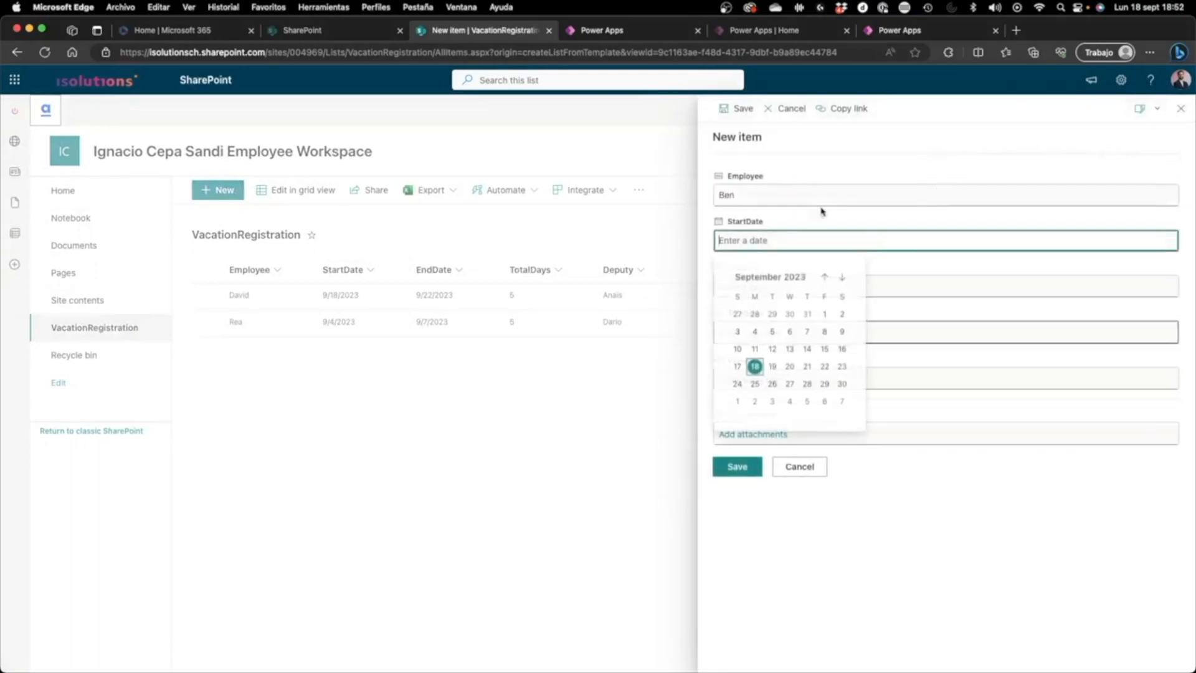
click(755, 349)
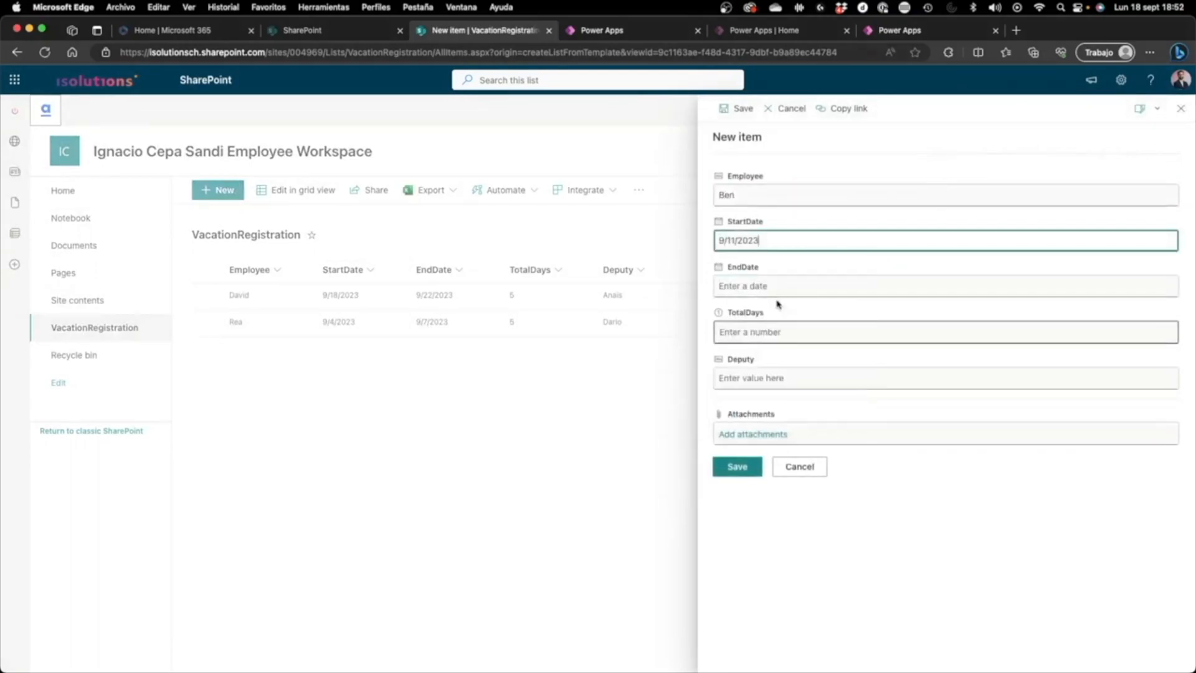
click(778, 288)
click(805, 393)
click(775, 334)
text(5)
key(Tab)
text(Jesper)
click(736, 467)
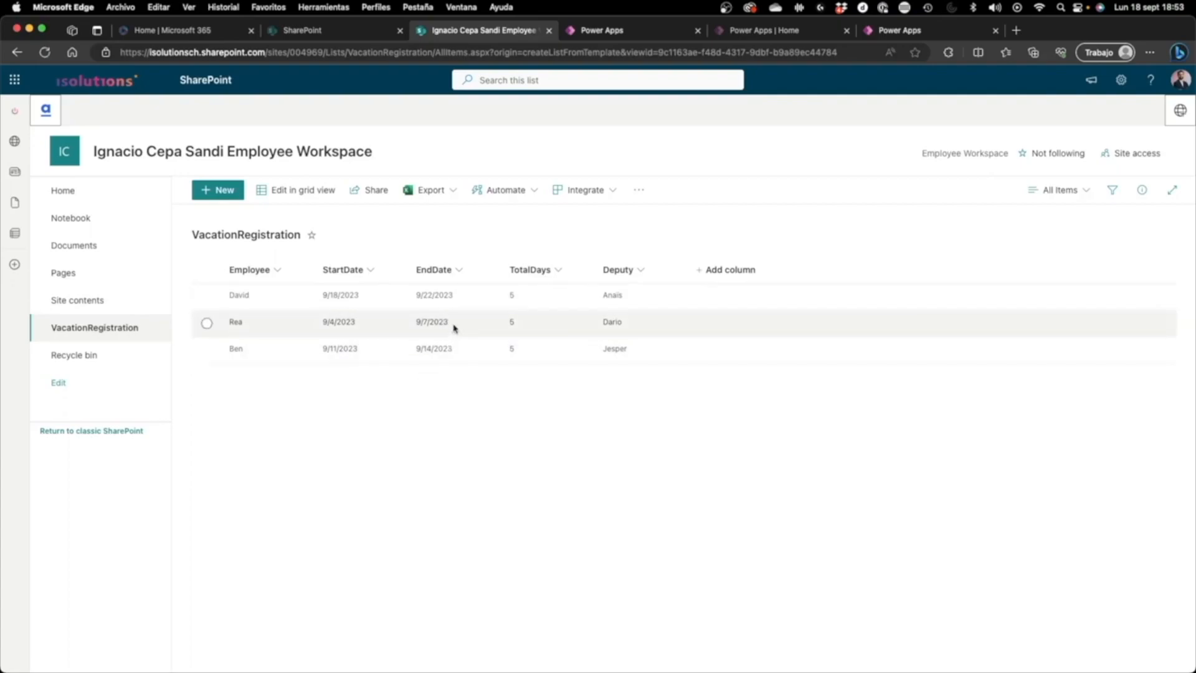
Step: Switch back to the Power Apps editor and refresh the VacationRegistration data source
click(873, 34)
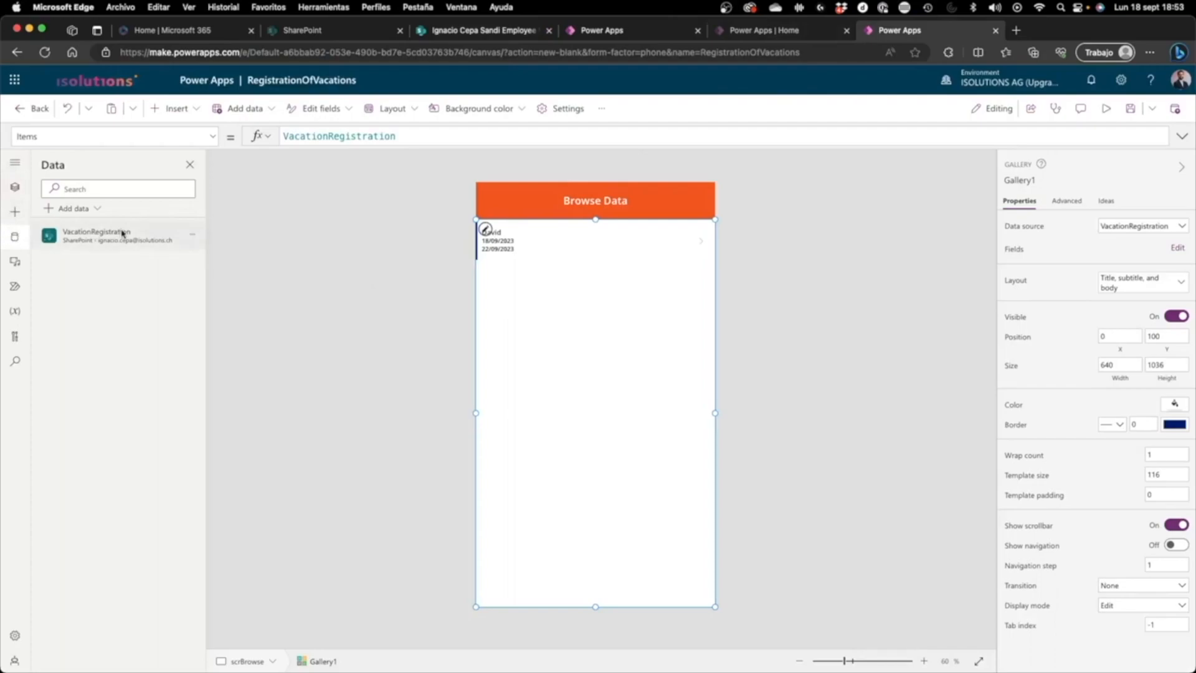
click(192, 237)
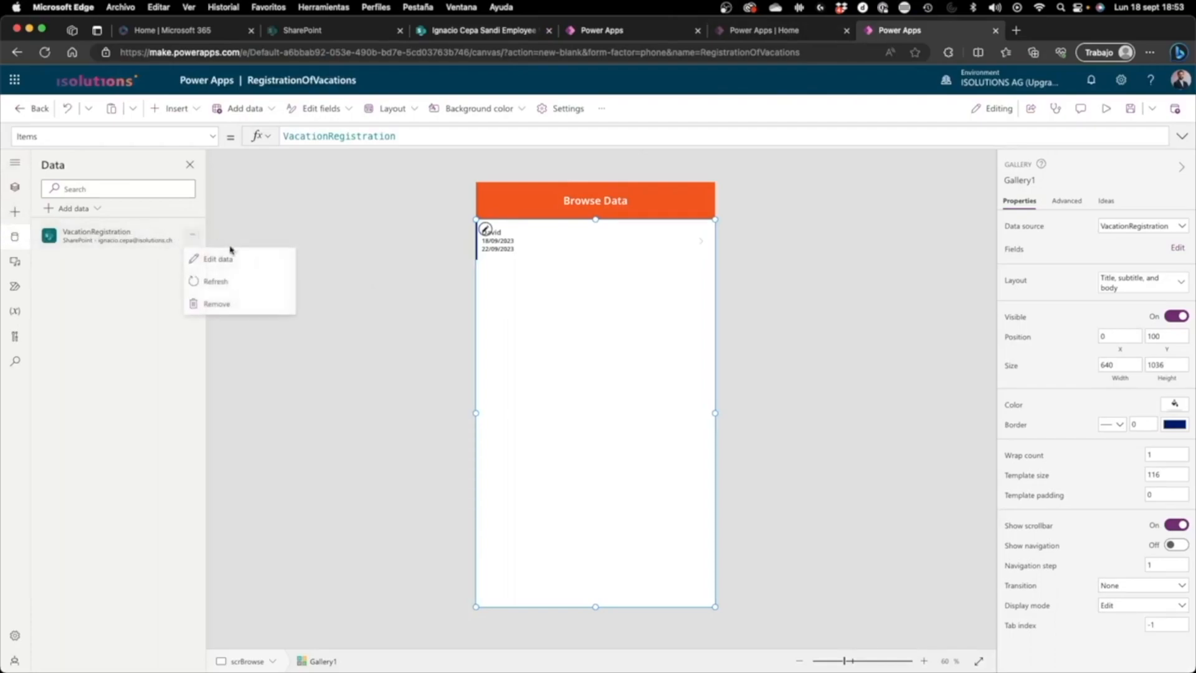
click(228, 279)
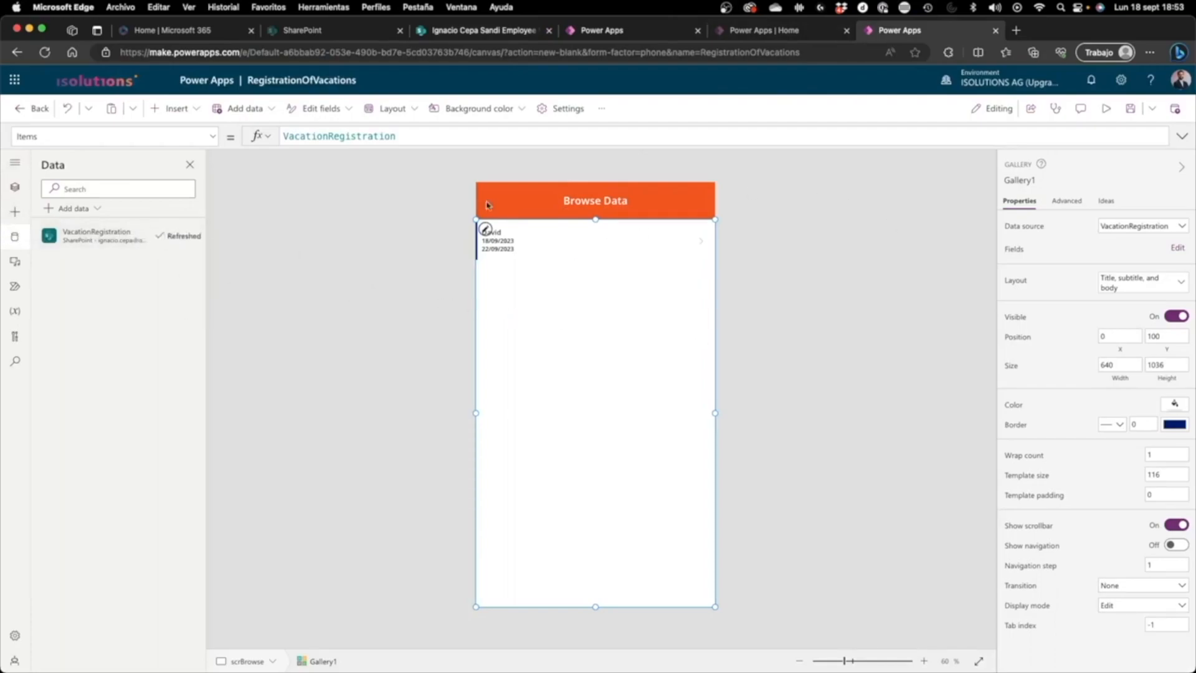
click(791, 301)
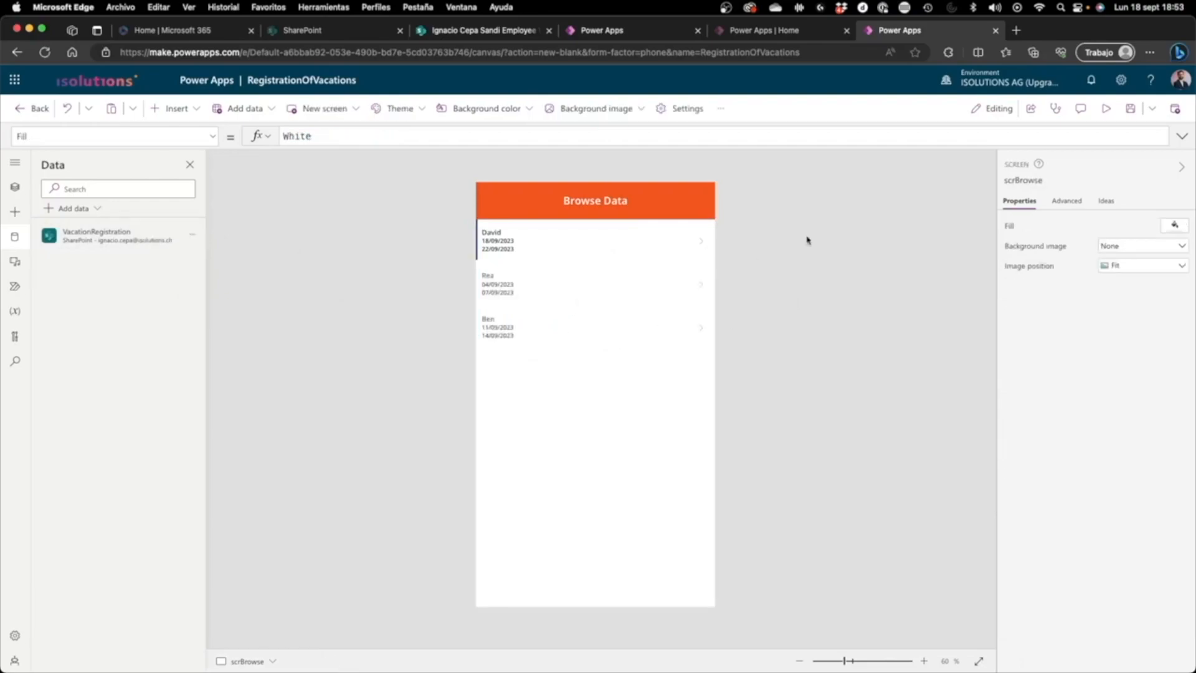
Step: Preview the app and select different gallery items to check the selection behaviour, then return to editing
click(1106, 108)
click(551, 241)
click(550, 286)
click(553, 227)
click(559, 197)
click(558, 229)
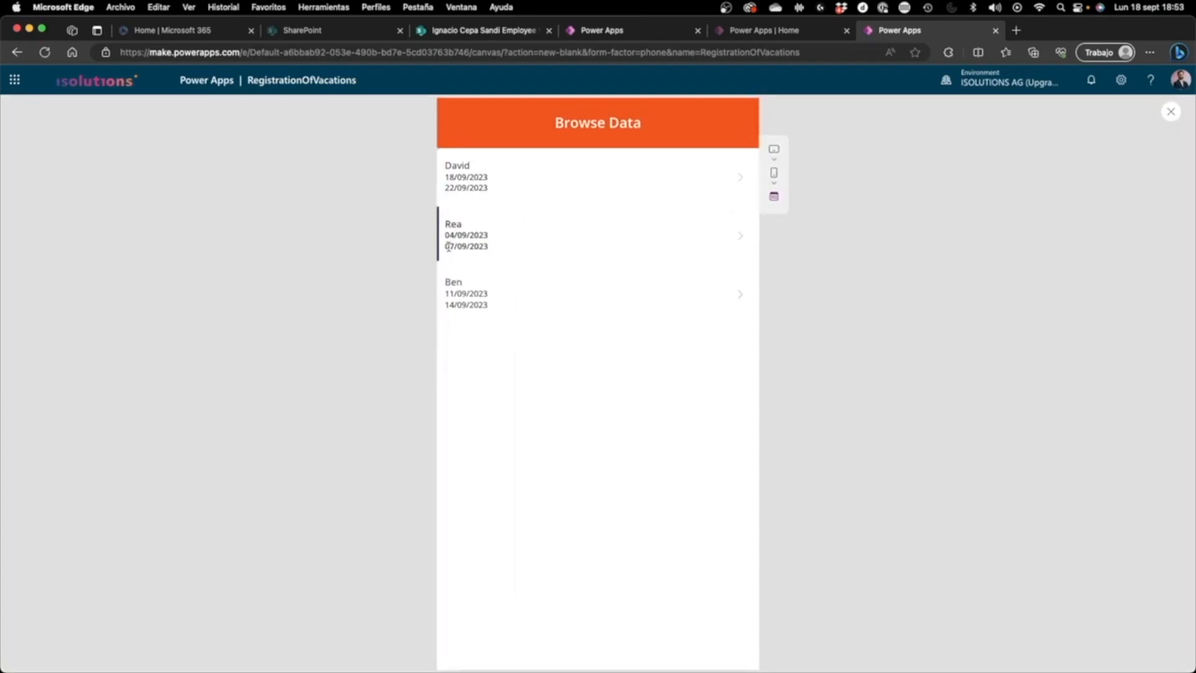
click(491, 297)
click(499, 258)
click(495, 293)
click(521, 214)
click(523, 196)
click(518, 234)
click(526, 200)
click(527, 244)
click(470, 188)
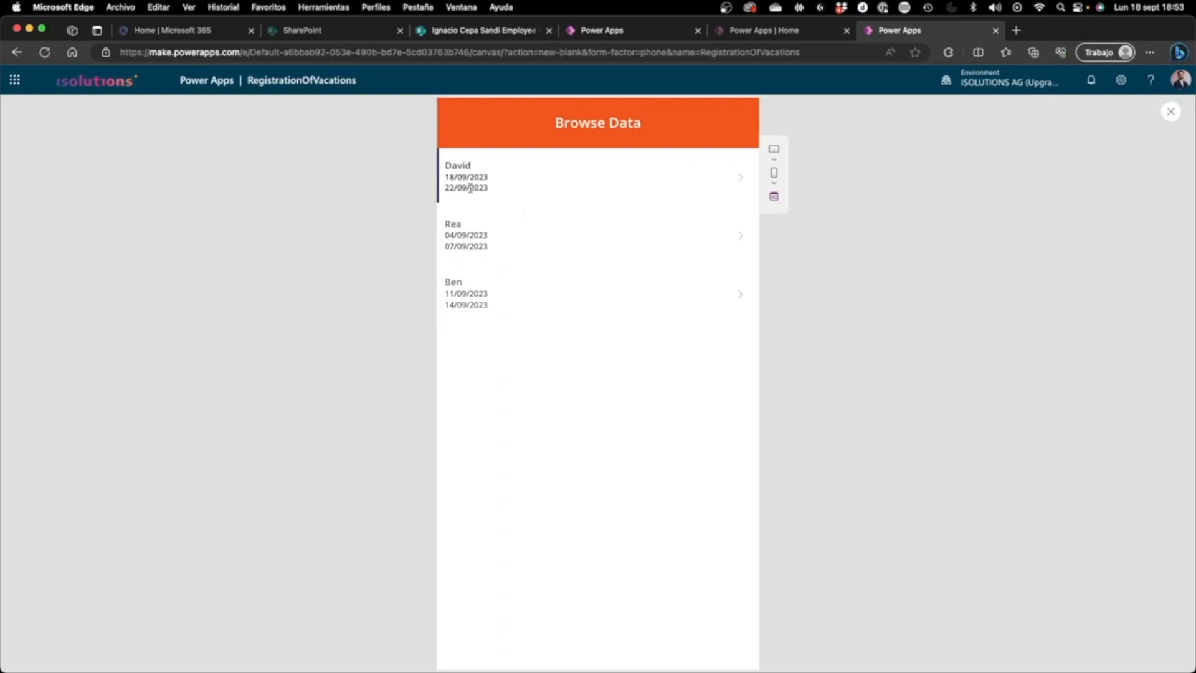
click(1171, 111)
Step: Select the employee title label in the gallery's first row
click(500, 231)
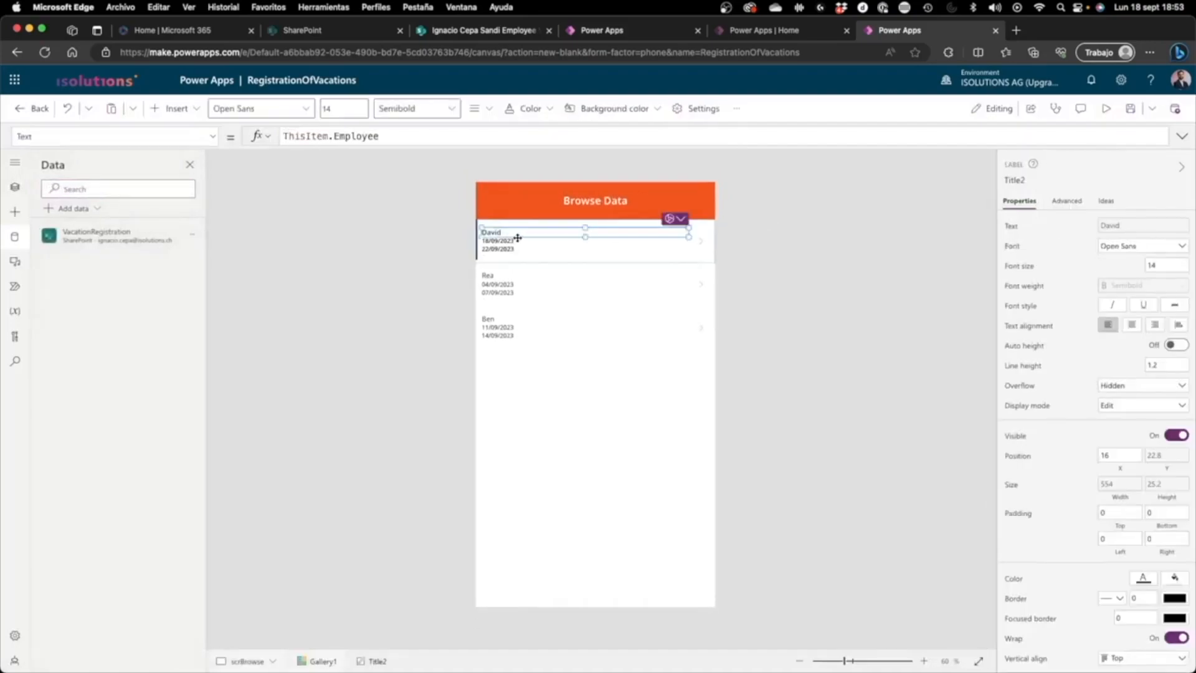
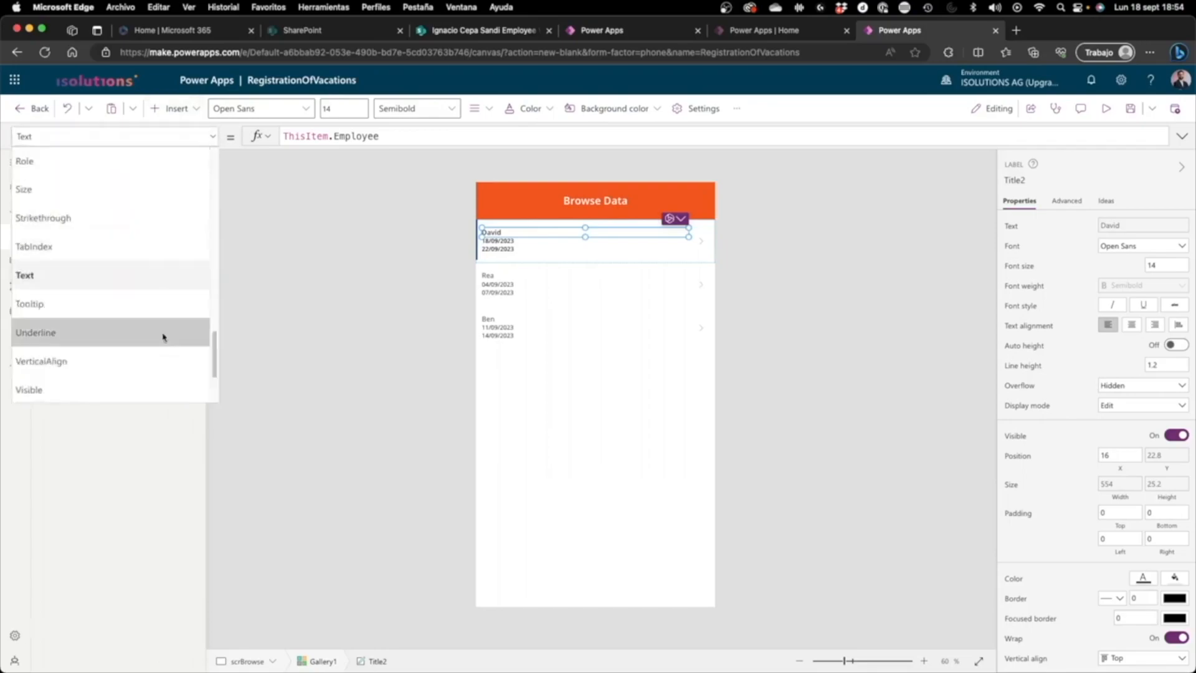
Step: Preview the app and select the second and first gallery items to compare their text weight, then return to editing
click(215, 144)
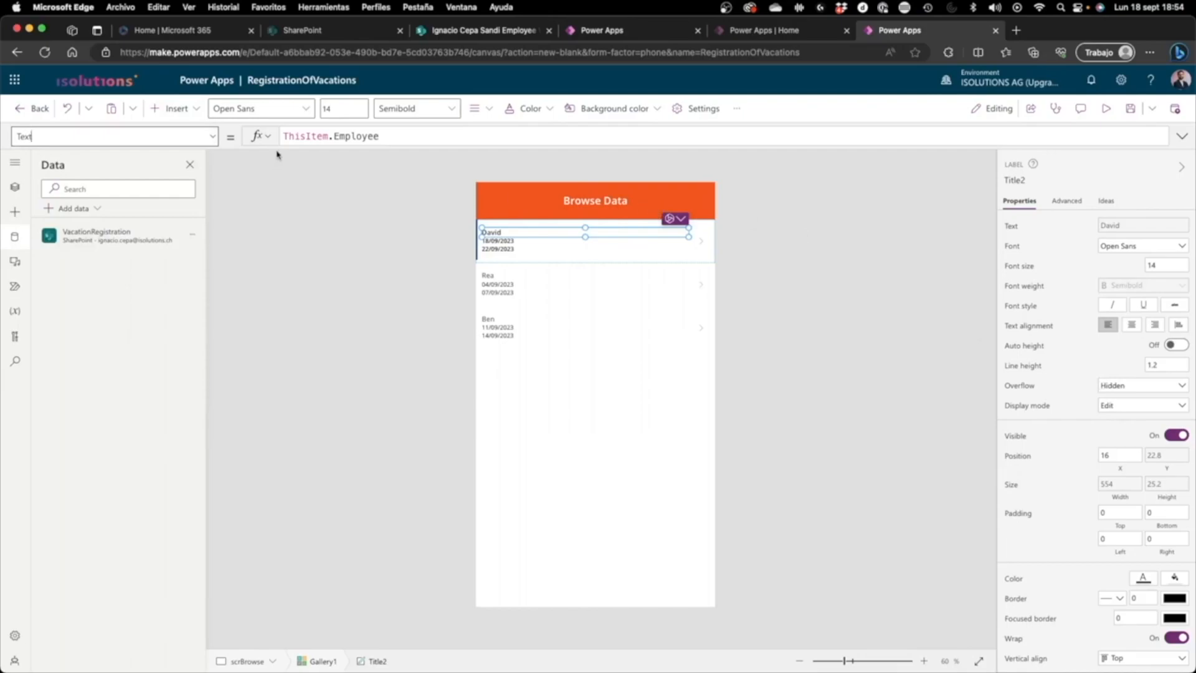
click(213, 139)
click(213, 140)
click(1105, 108)
click(495, 227)
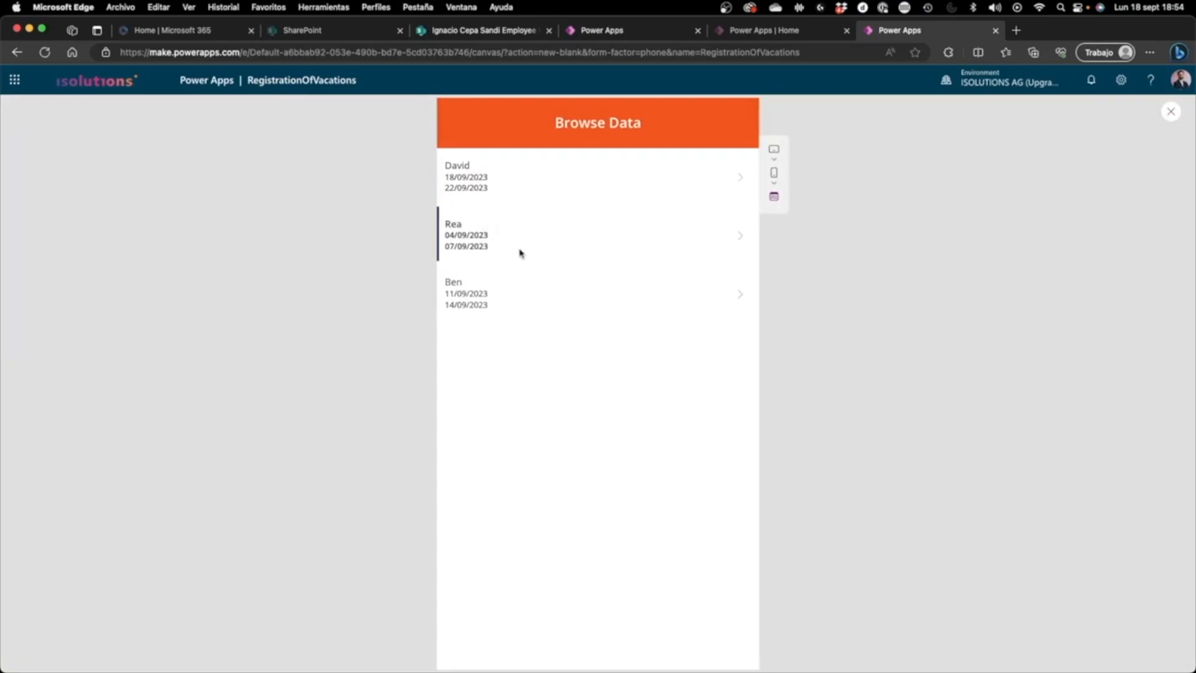
click(512, 184)
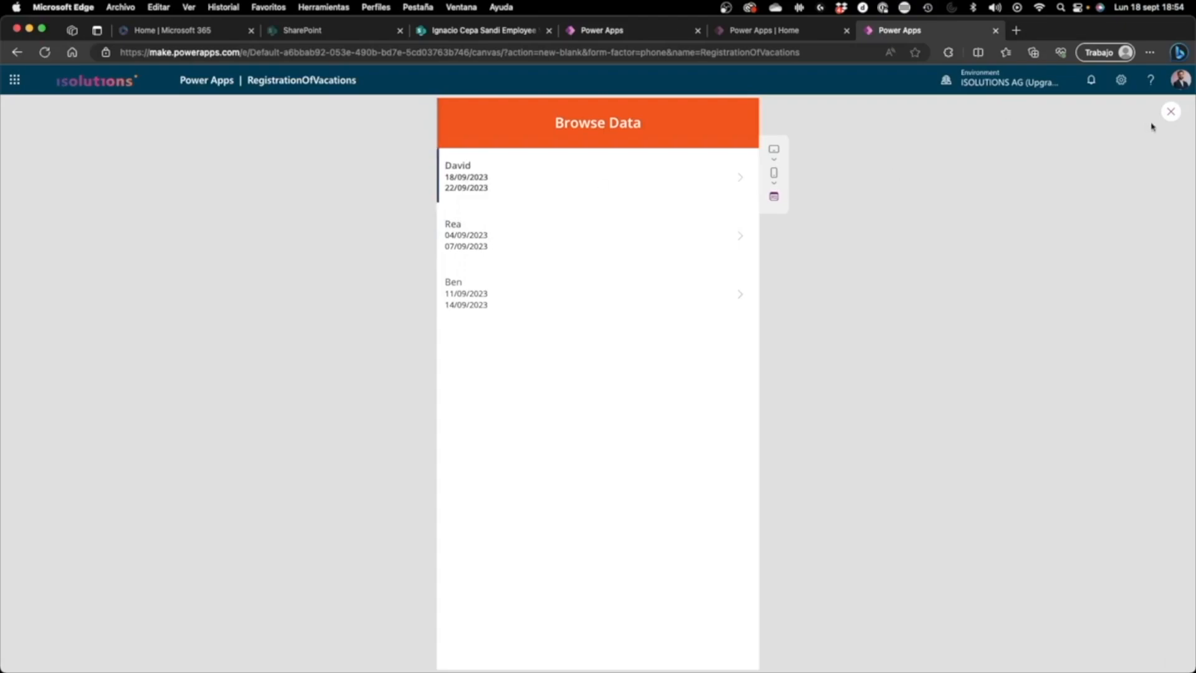
click(1171, 111)
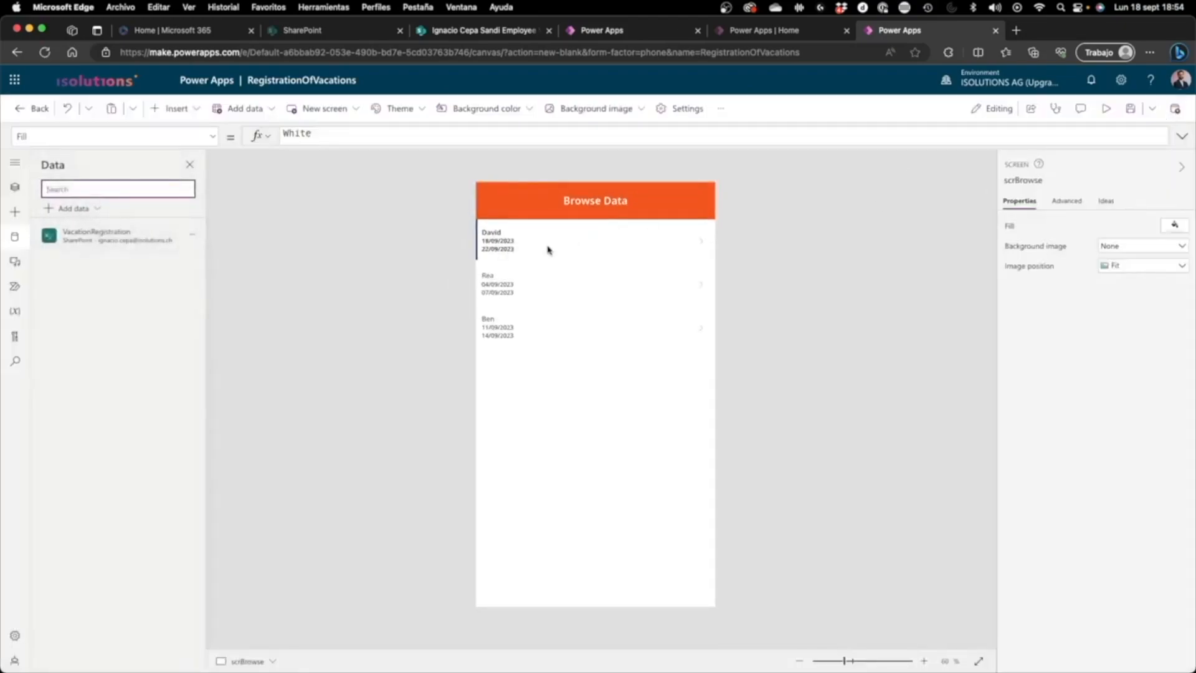
Step: Open the employee title label's FontWeight formula and examine its IsSelected condition and the Semibold and Normal values
click(501, 233)
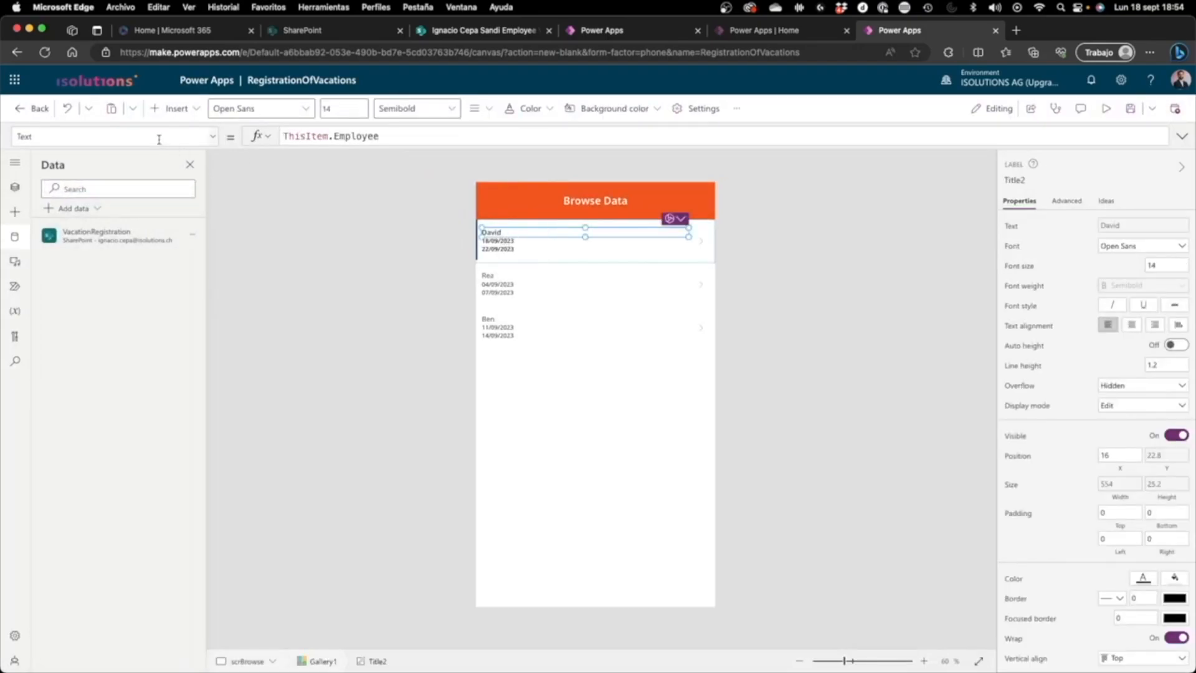
click(1127, 283)
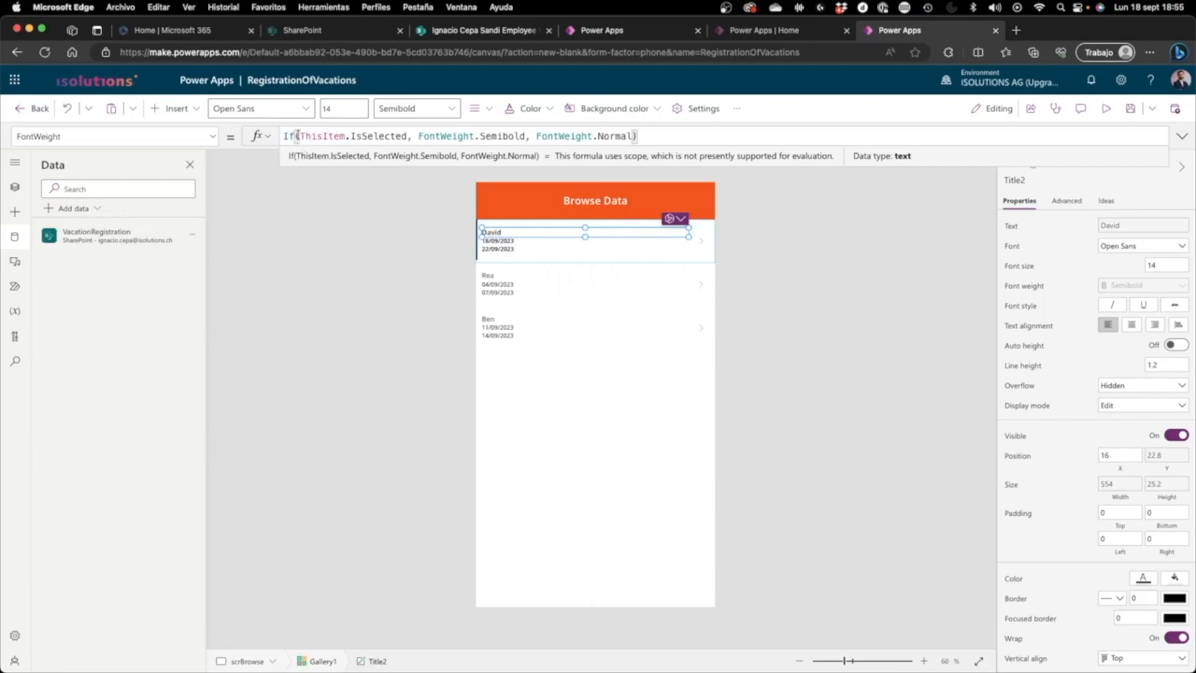
click(365, 137)
click(411, 136)
drag(430, 136, 508, 136)
drag(427, 142, 429, 143)
double_click(430, 140)
double_click(500, 137)
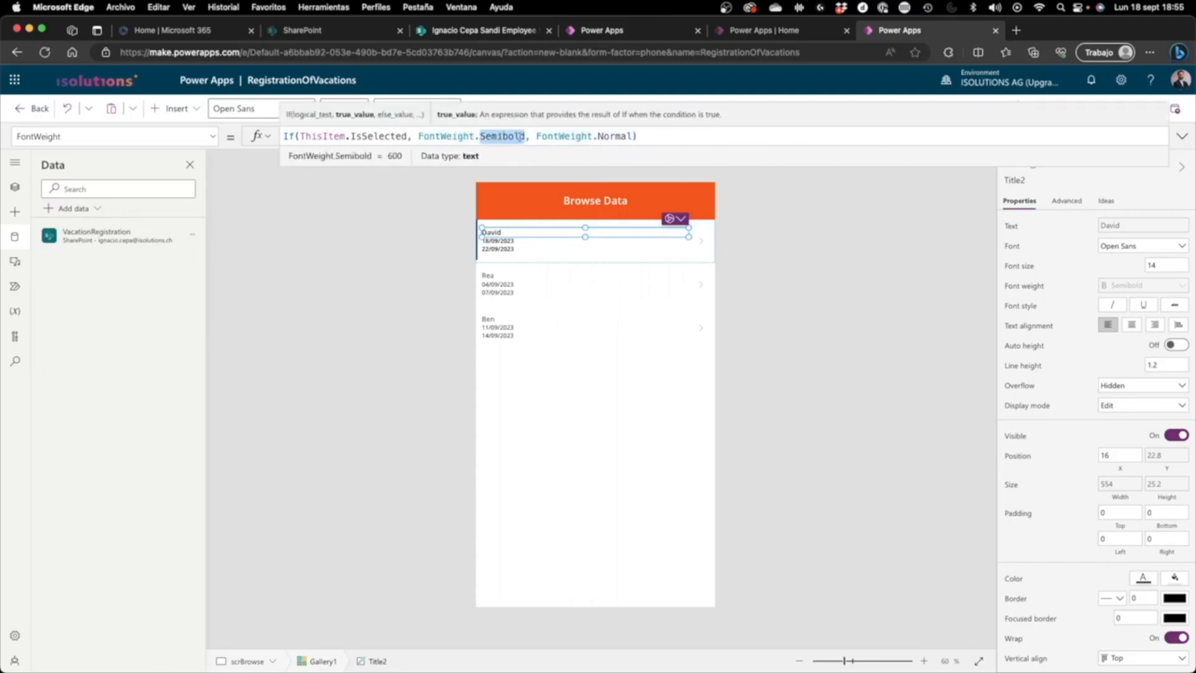
click(528, 137)
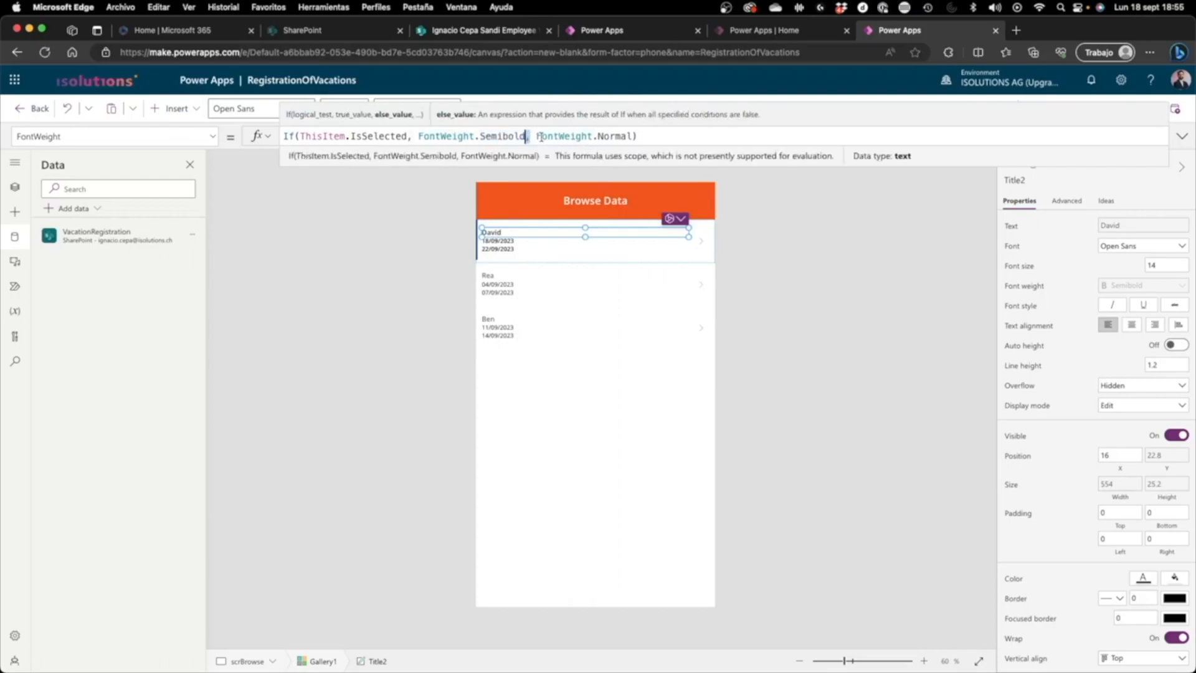
drag(536, 137, 632, 138)
click(611, 137)
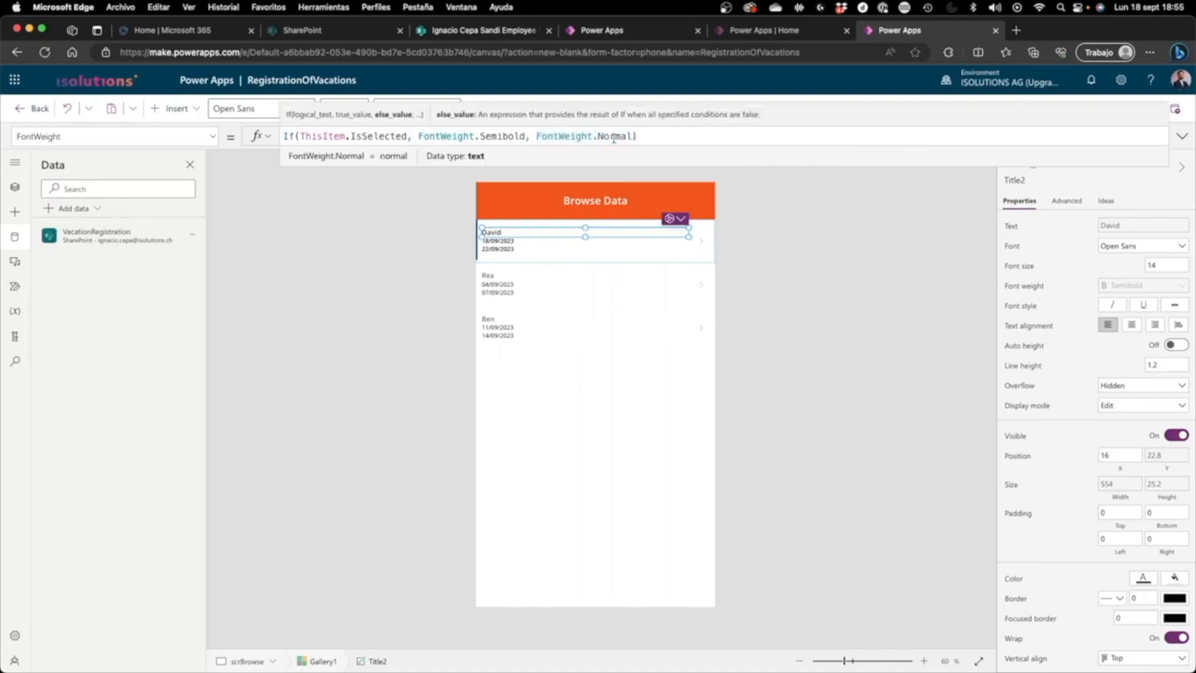
Step: Try FontWeight.Bold in place of FontWeight.Normal as the title label's weight for unselected items
double_click(615, 137)
text(Bold)
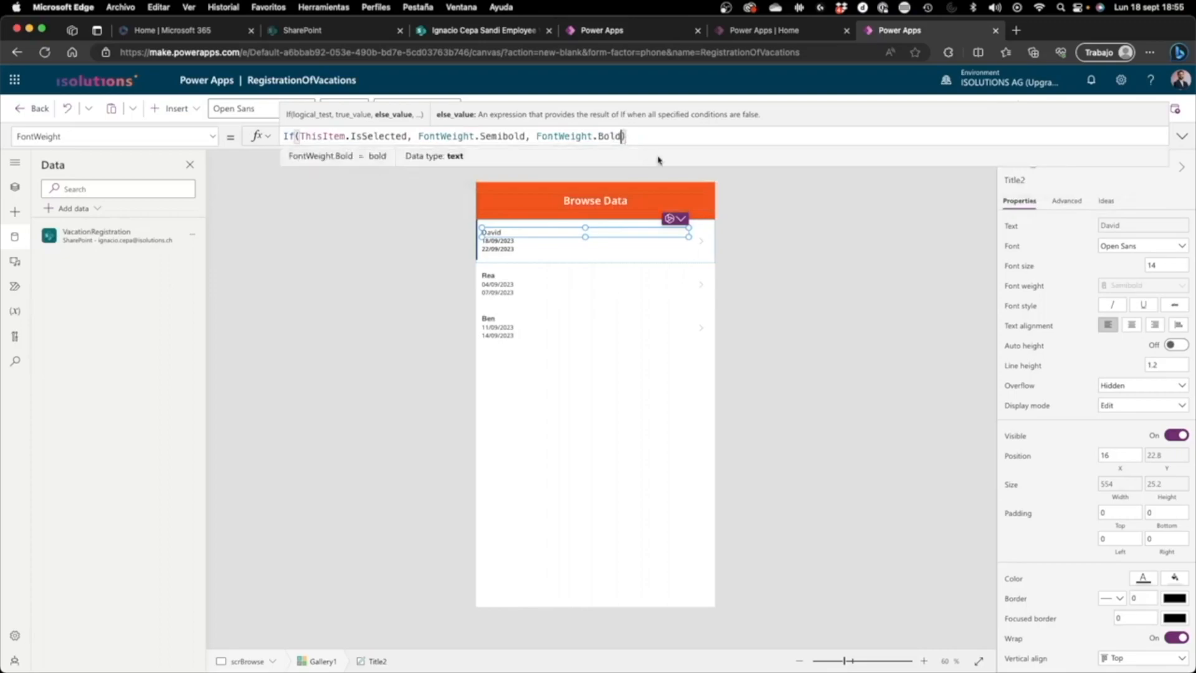
click(755, 202)
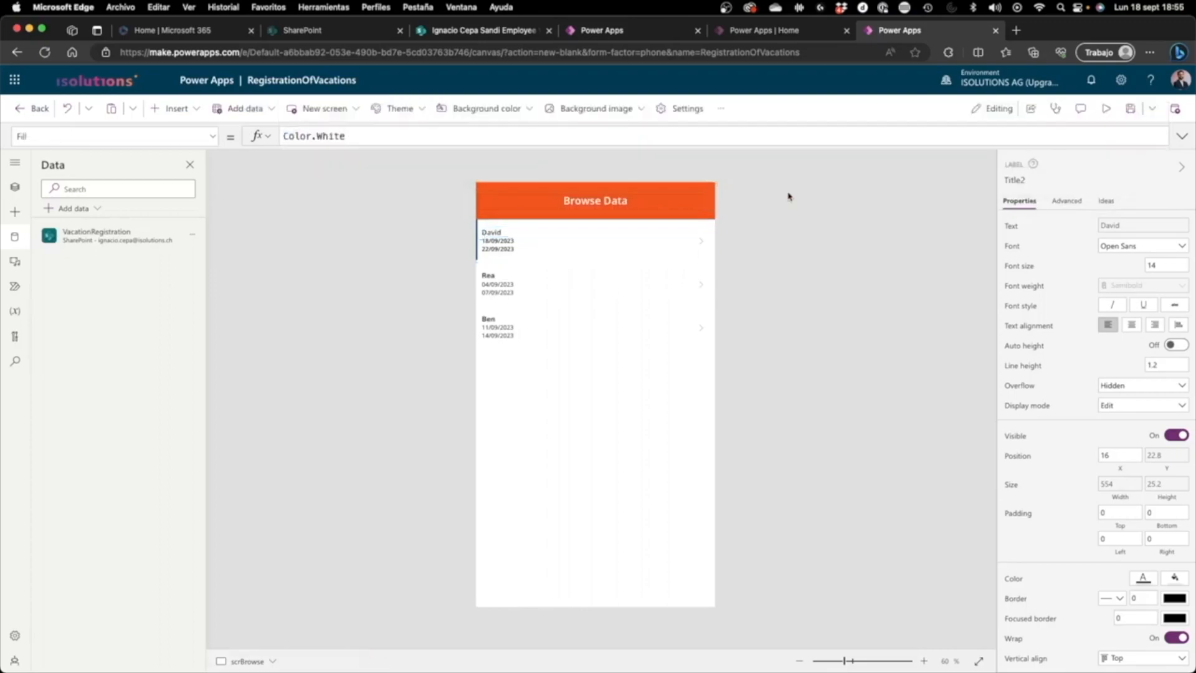
Step: Preview the app and select the second gallery item to test the changed title weight, then return to editing
click(1123, 107)
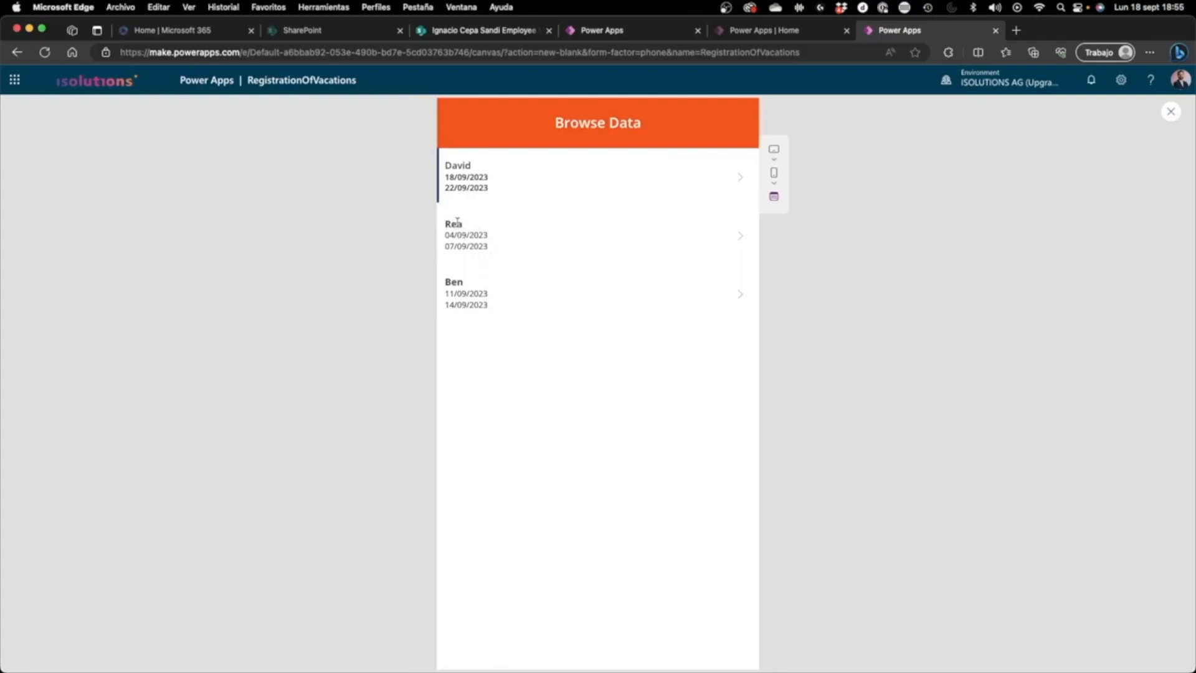
click(499, 242)
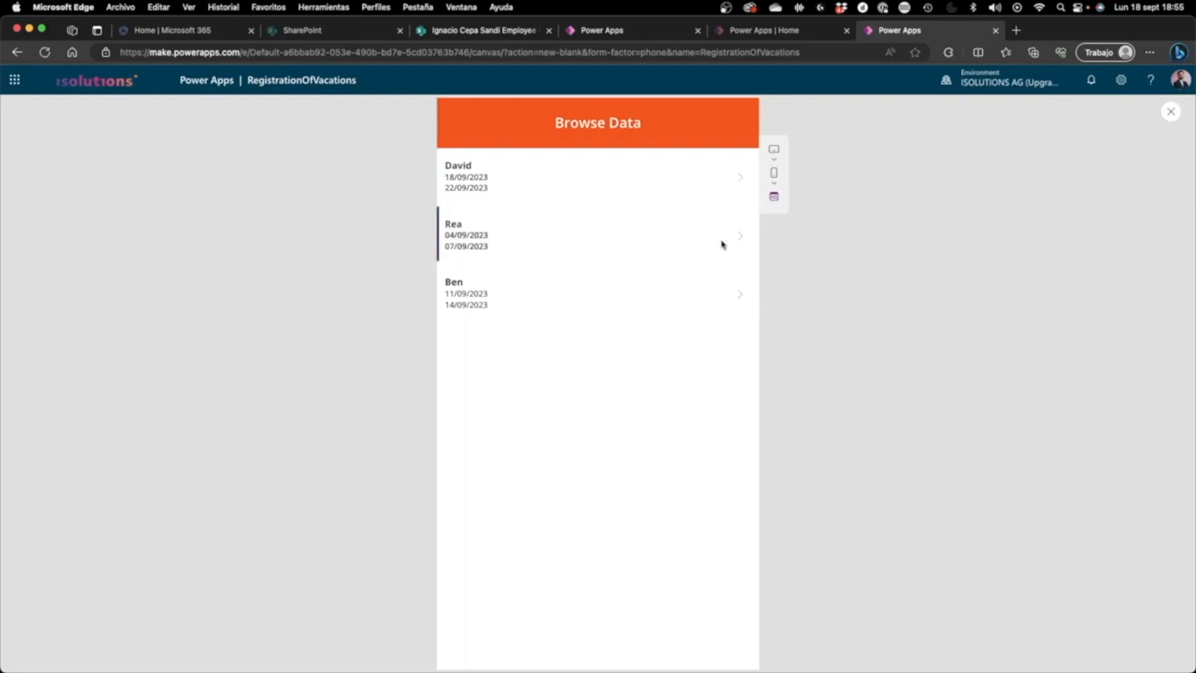
click(1170, 113)
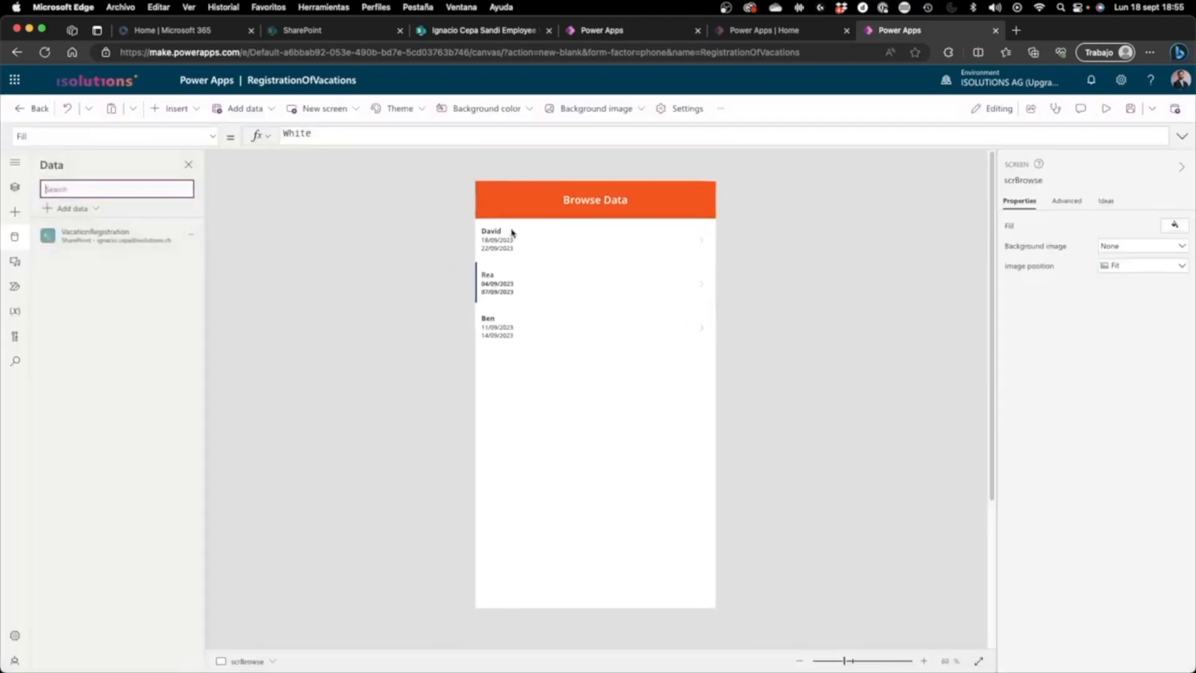
Step: Reselect the employee title label and undo the last change to its FontWeight formula
click(534, 248)
click(811, 253)
click(503, 233)
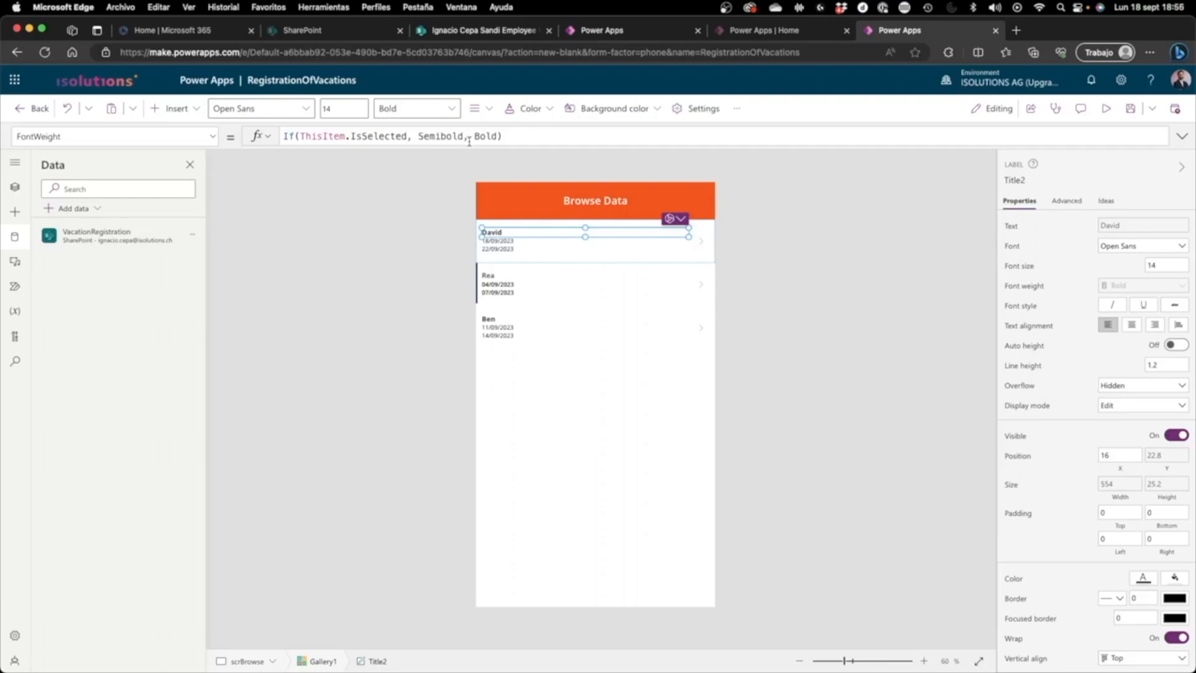
click(514, 141)
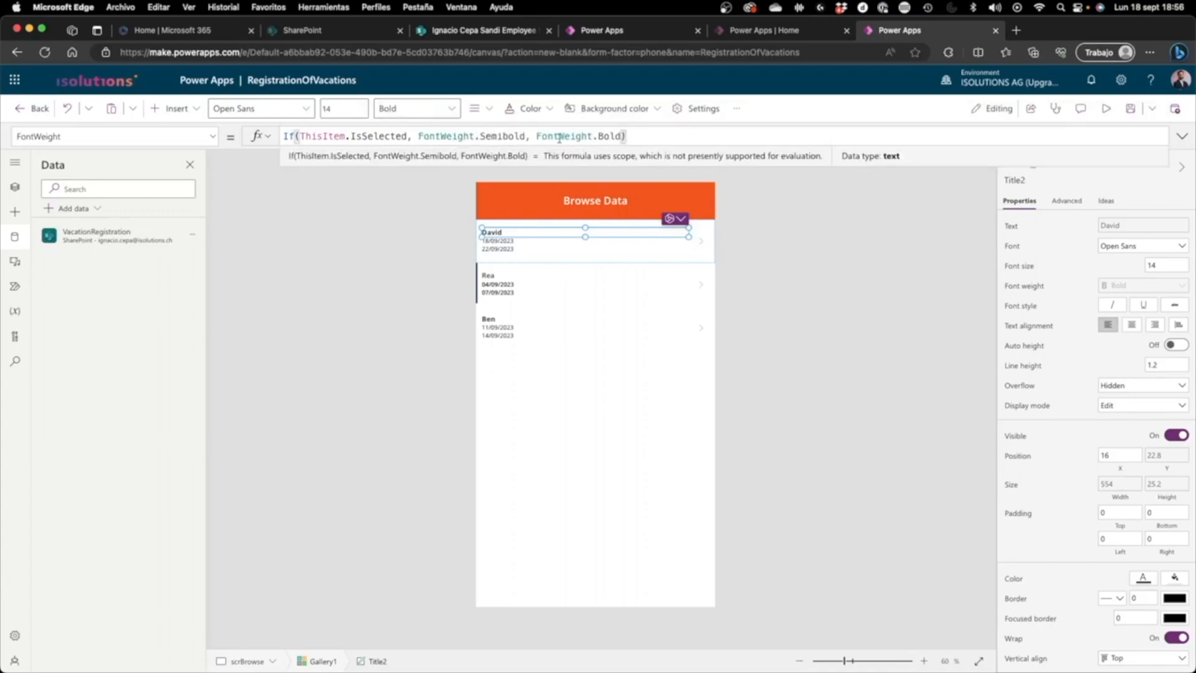
click(67, 108)
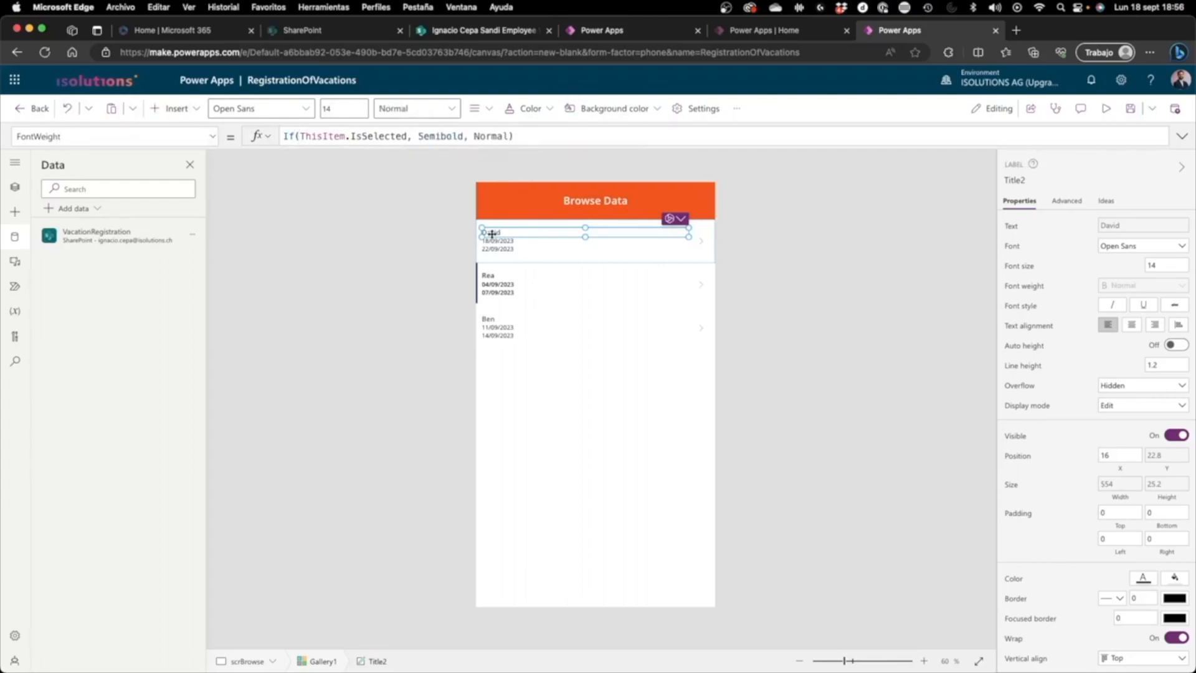
Step: Preview the app again and select the first gallery item to check the original FontWeight formula, then return to editing
click(1110, 108)
click(533, 203)
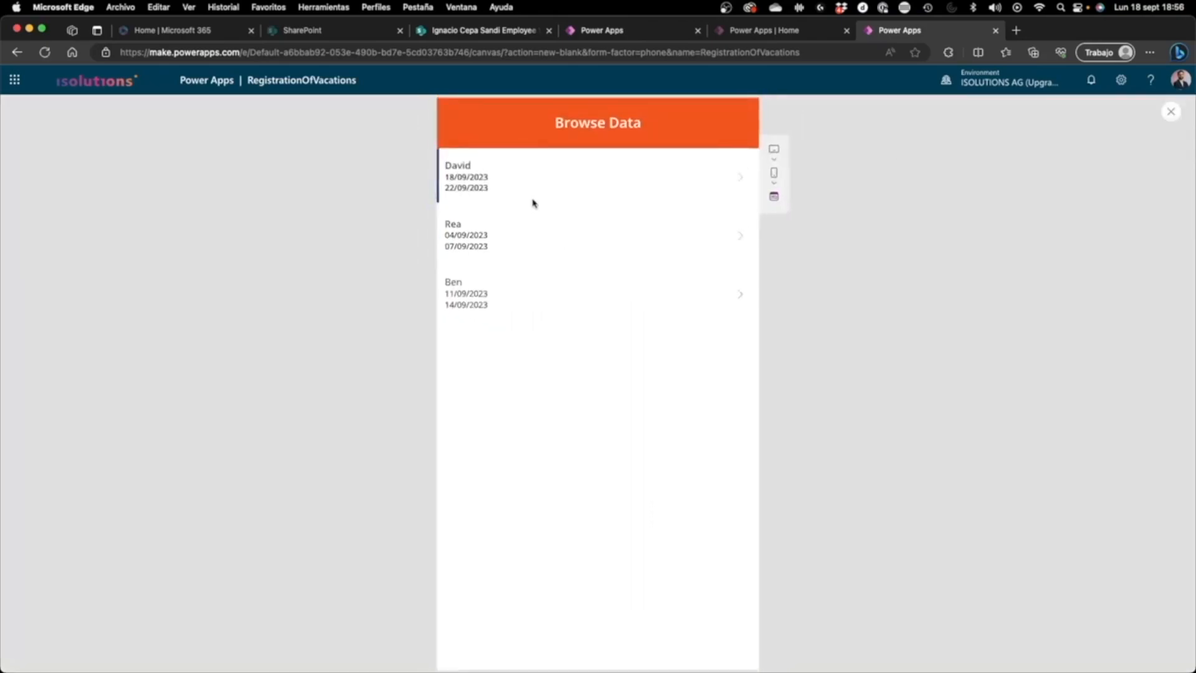
click(1168, 113)
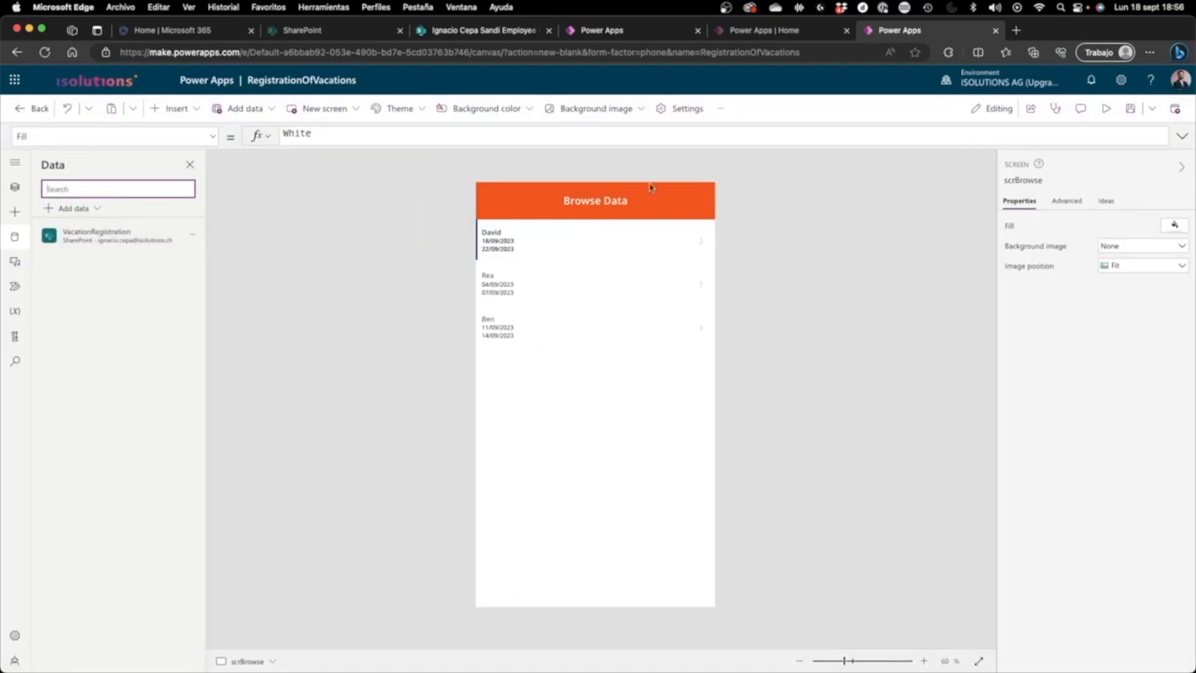
click(278, 215)
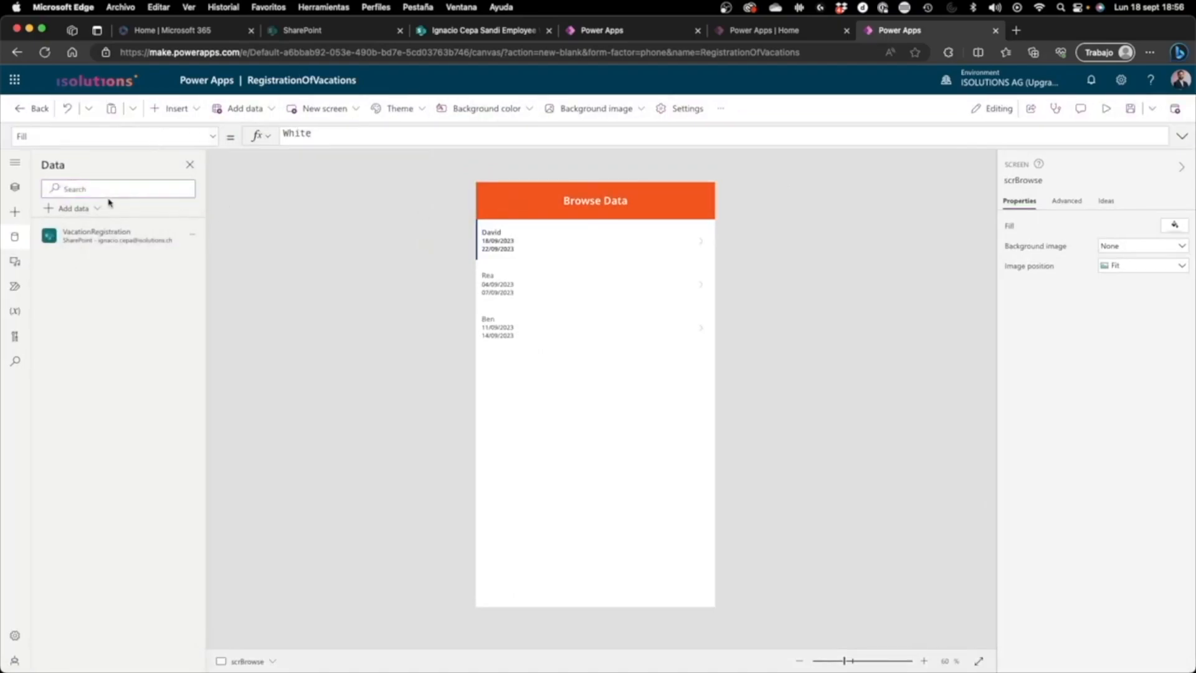
Step: Show the app's tree view of screens and select the whole vacation gallery on scrBrowse
click(15, 187)
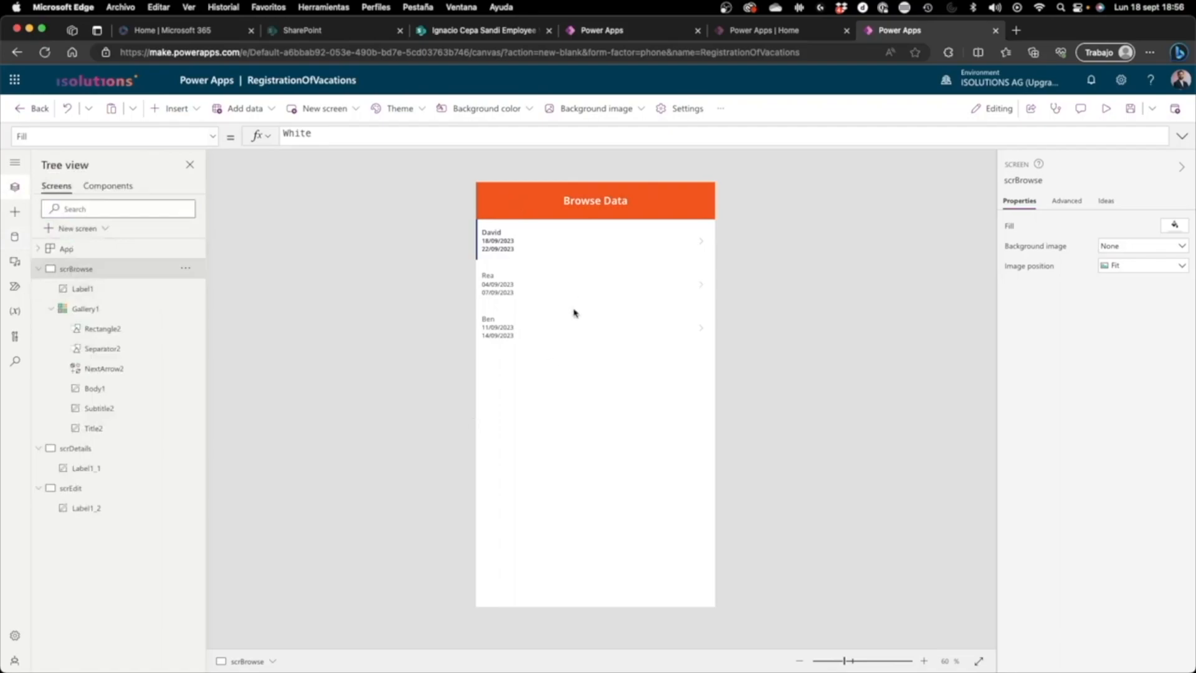
click(36, 269)
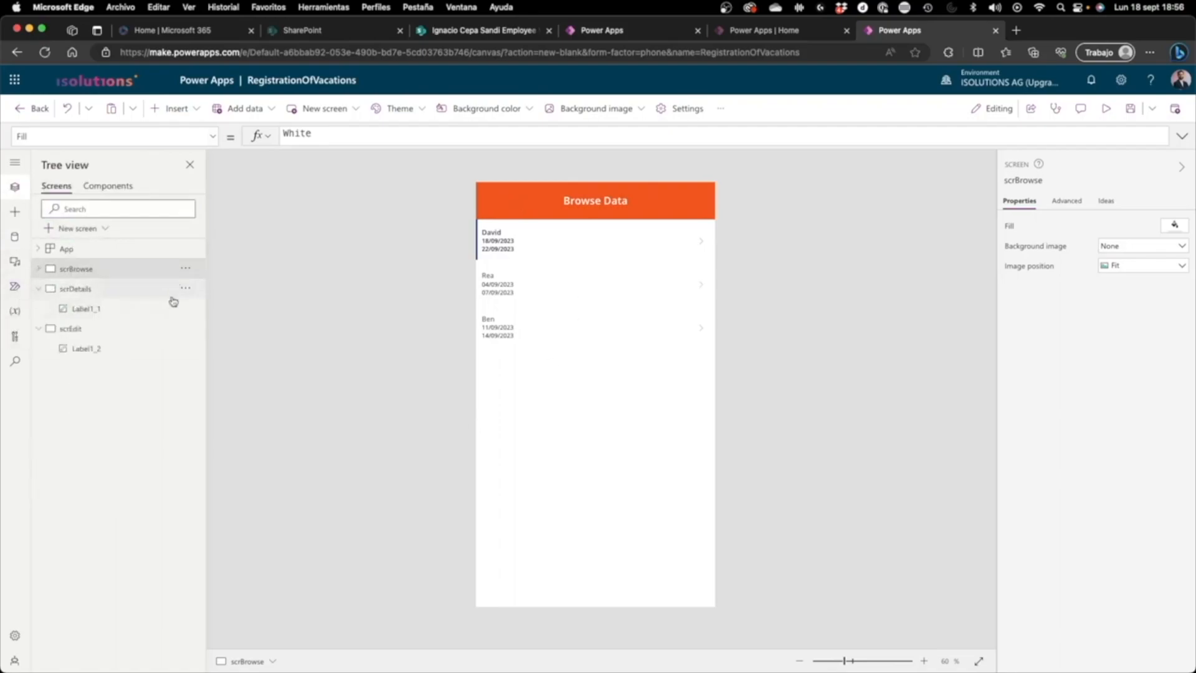
click(38, 288)
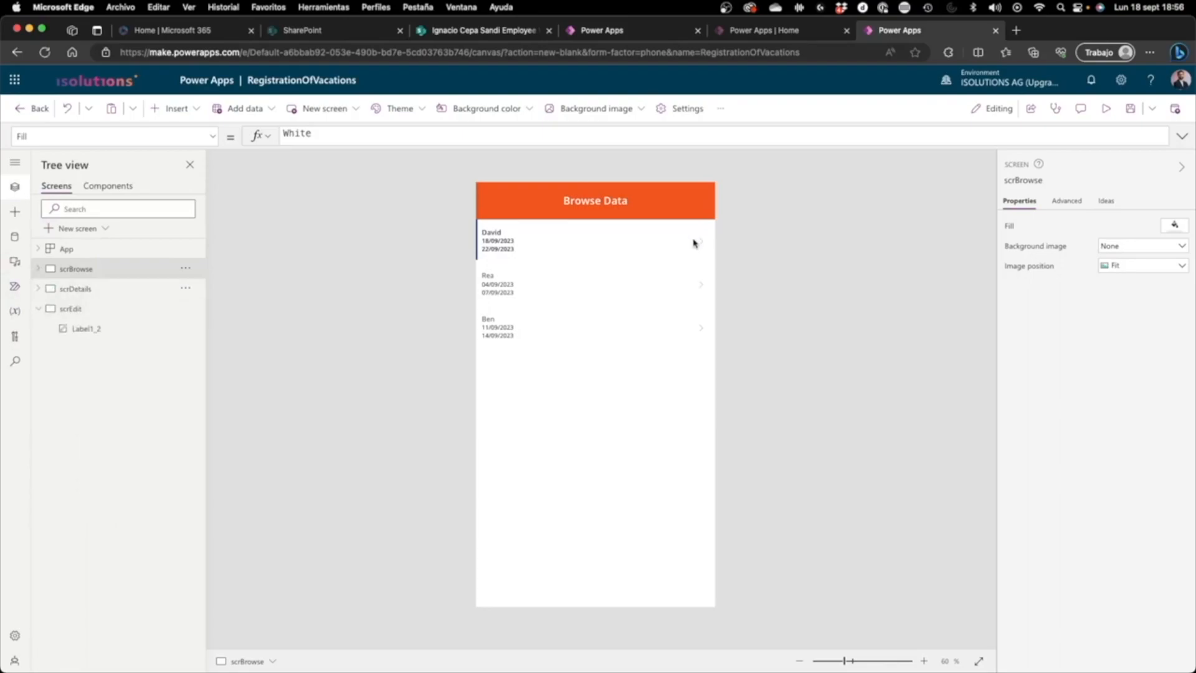
click(637, 244)
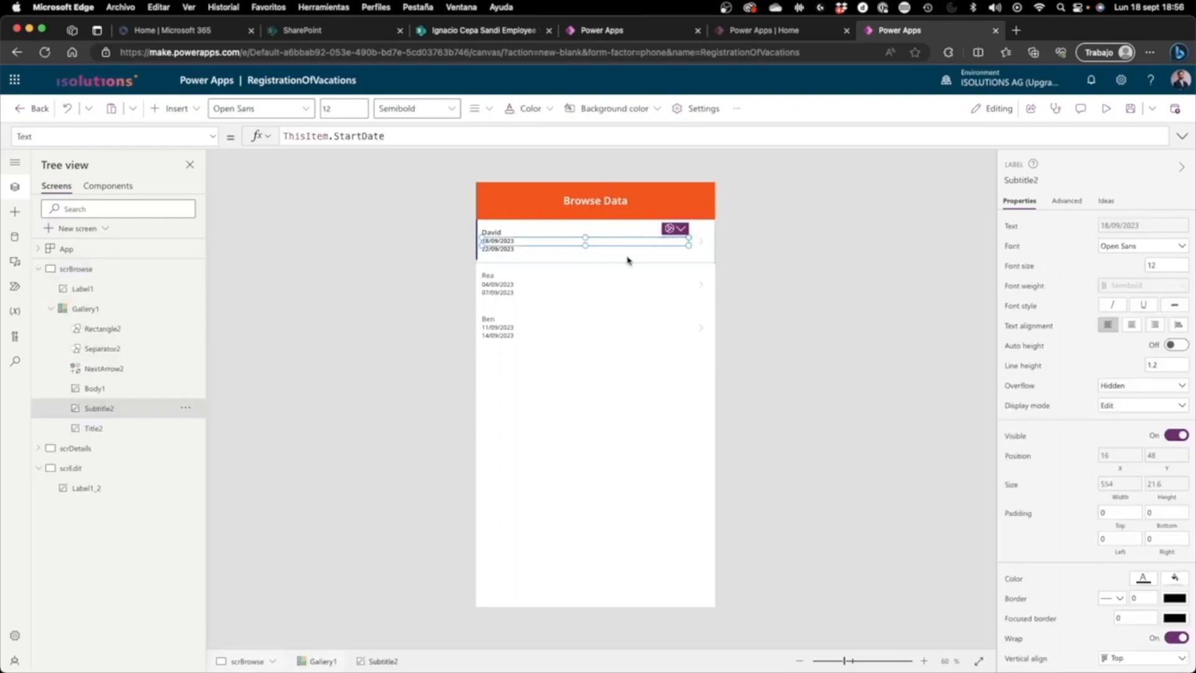
click(679, 252)
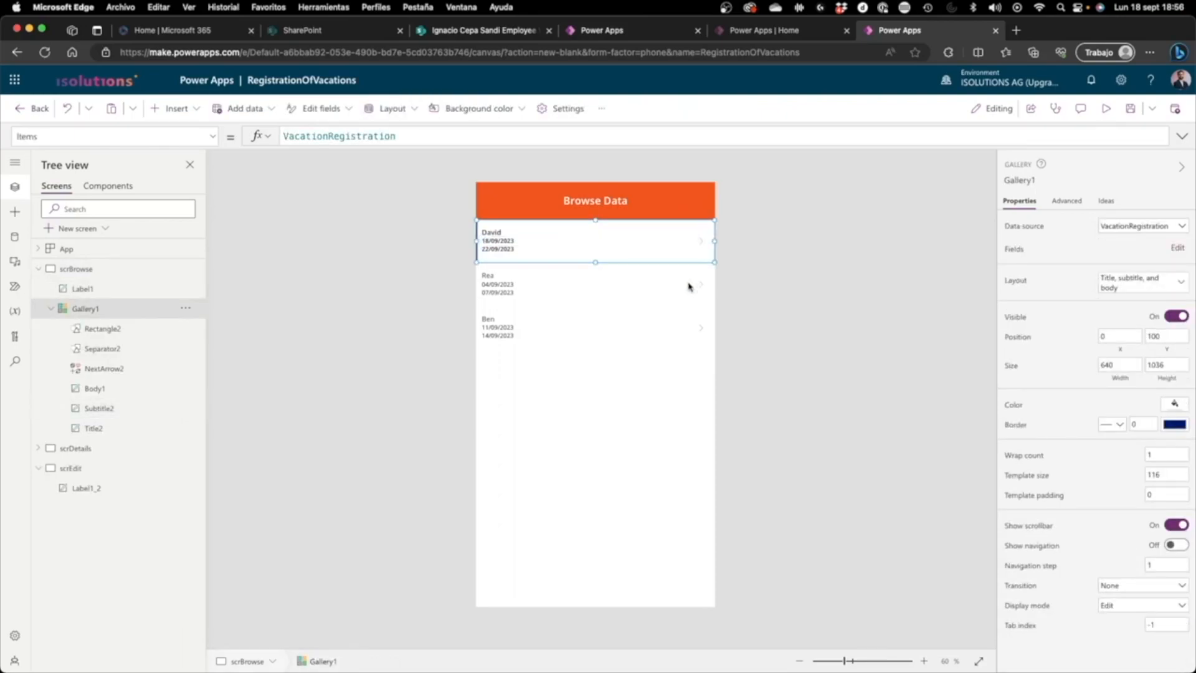
click(646, 380)
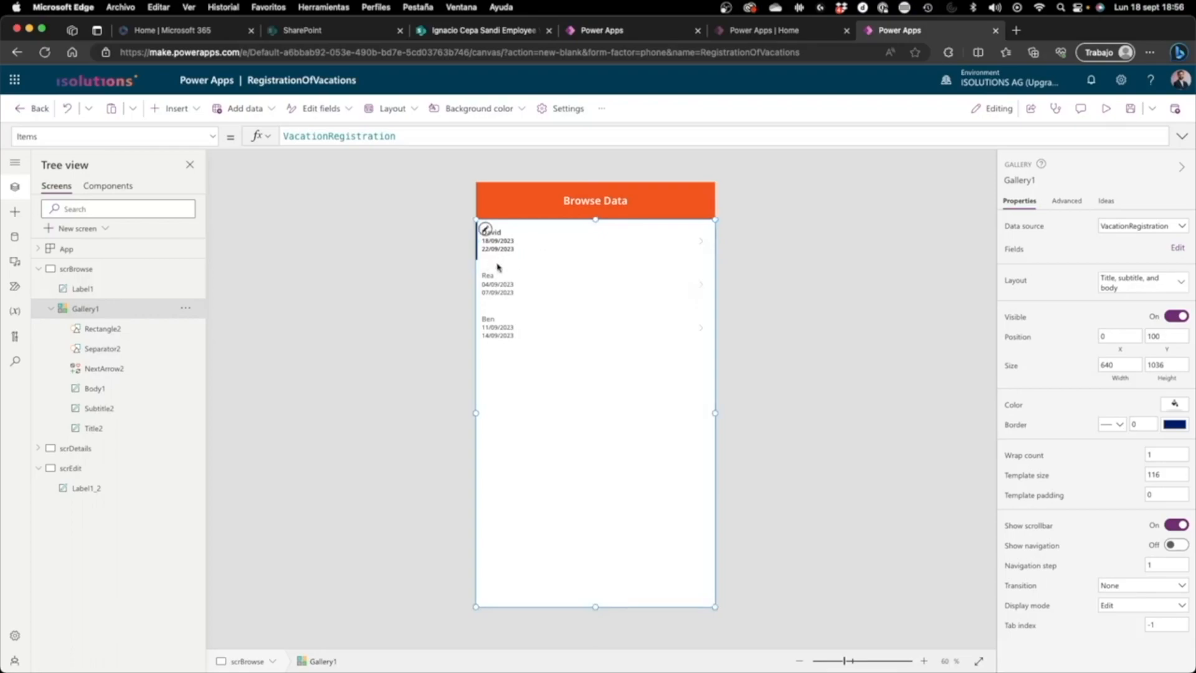
Step: Set the gallery's OnSelect formula to Navigate(scrDetails), replacing false
click(140, 134)
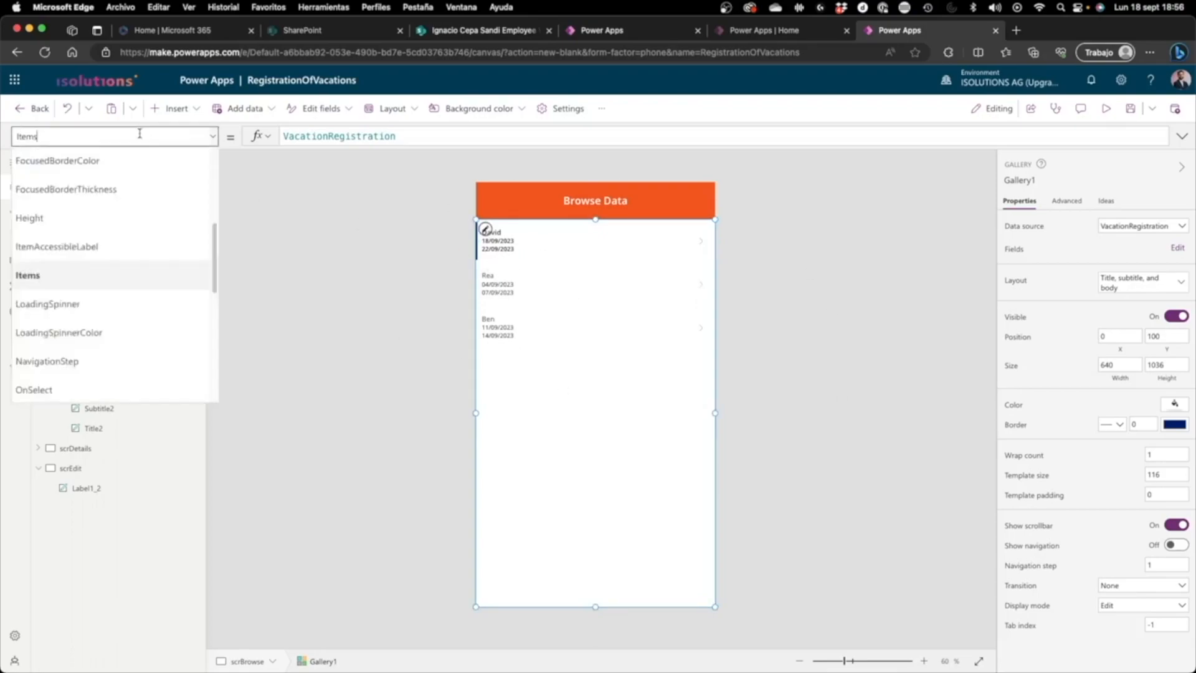
scroll(106, 262, down, 1)
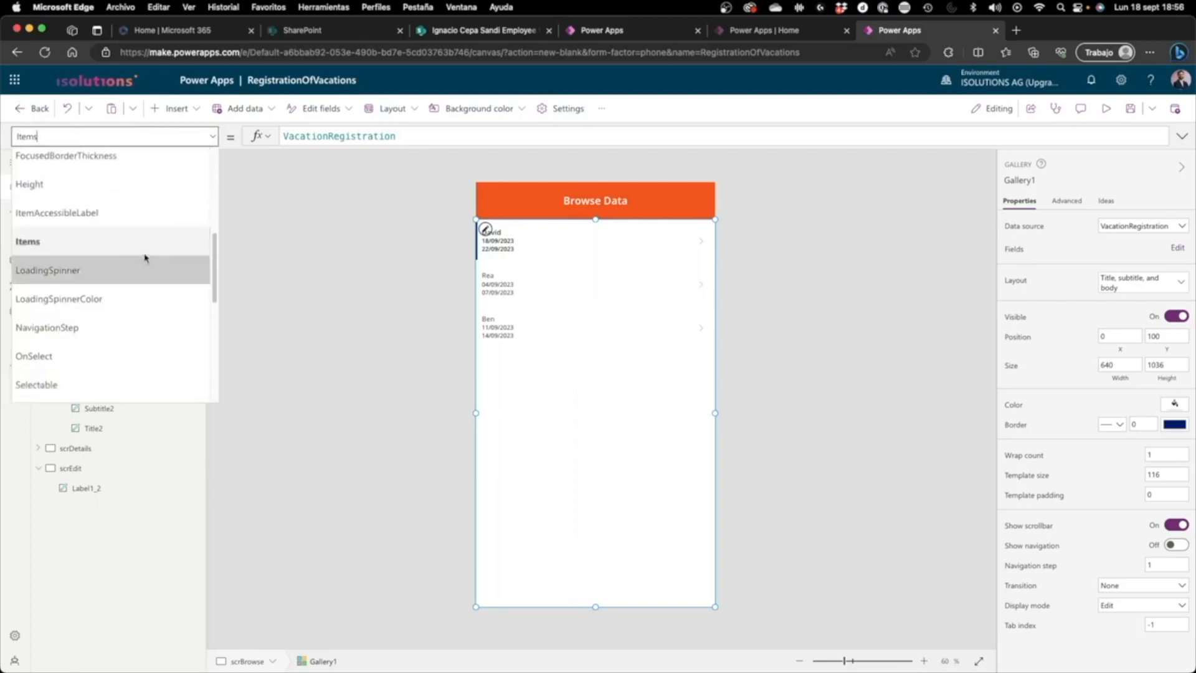
click(103, 352)
double_click(339, 133)
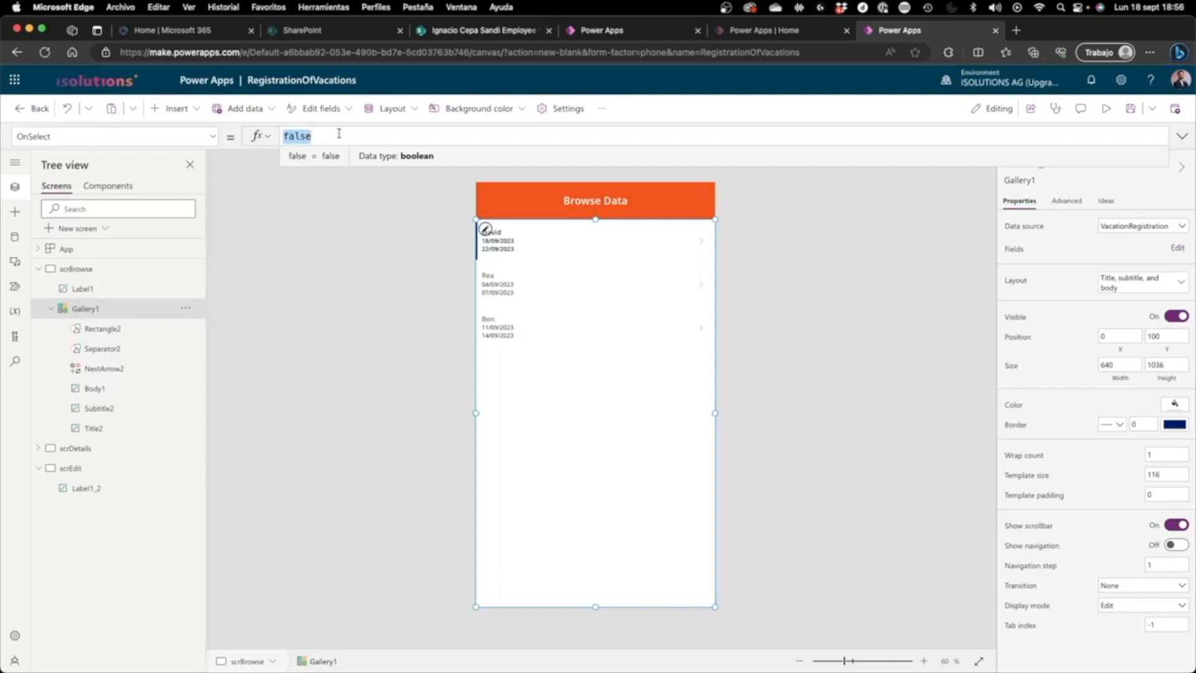
text(Navigate()
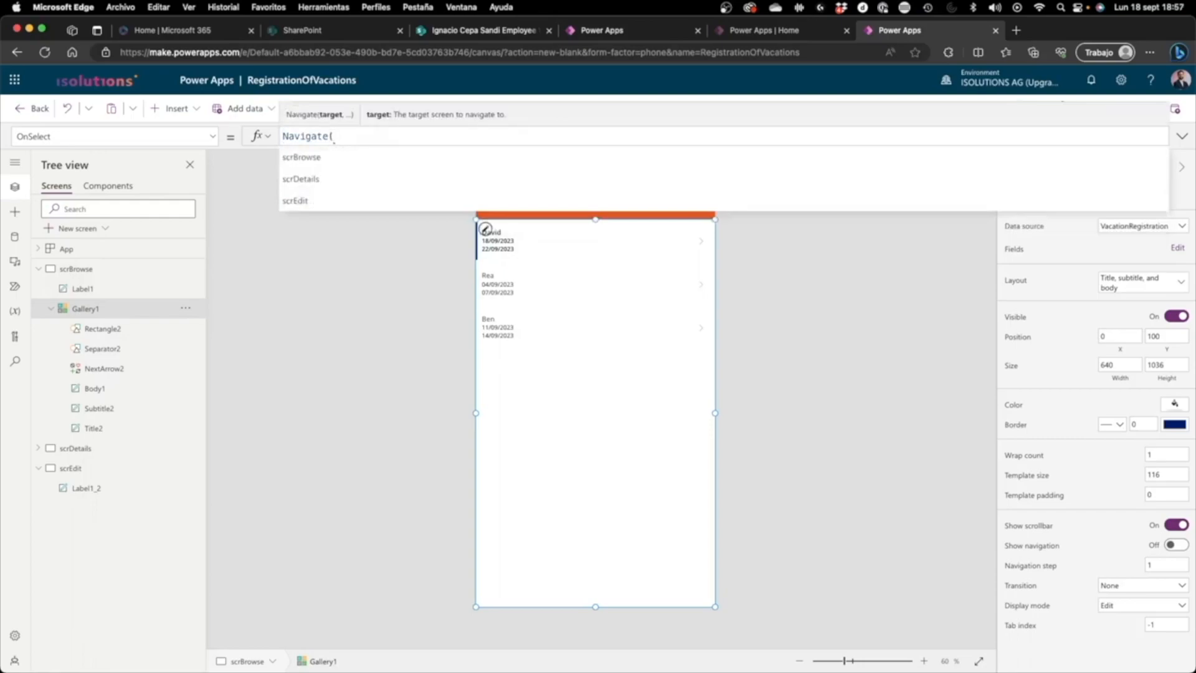
key(Down)
key(Down)
key(Return)
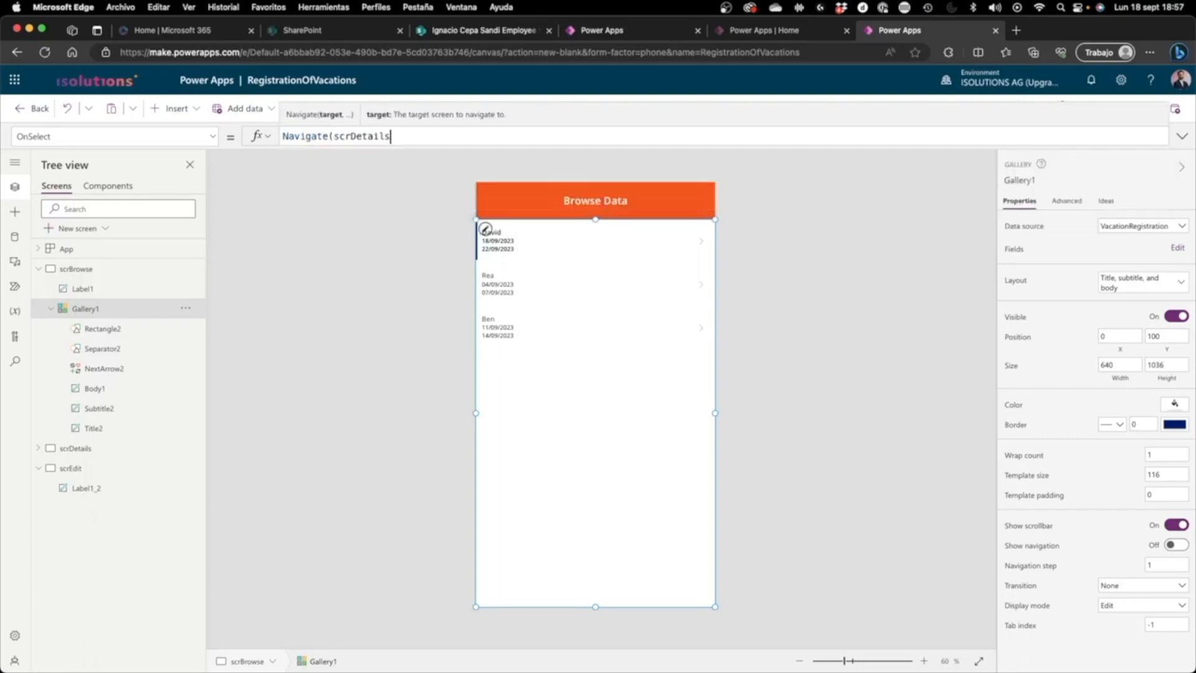
text())
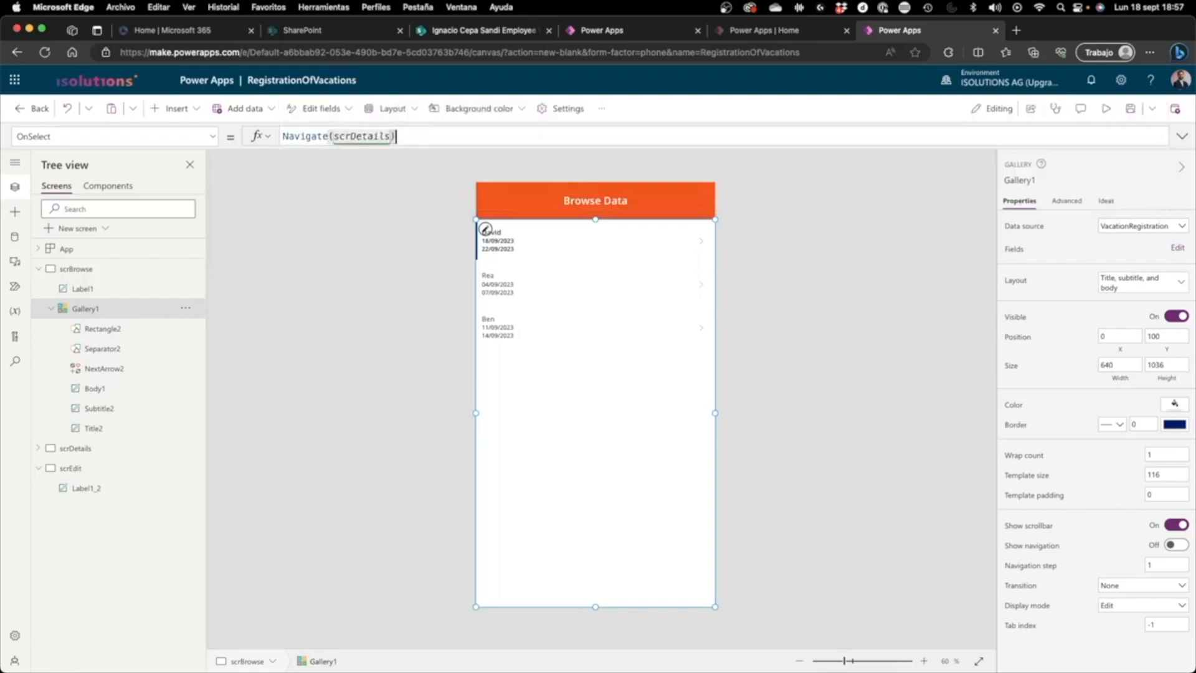
click(935, 231)
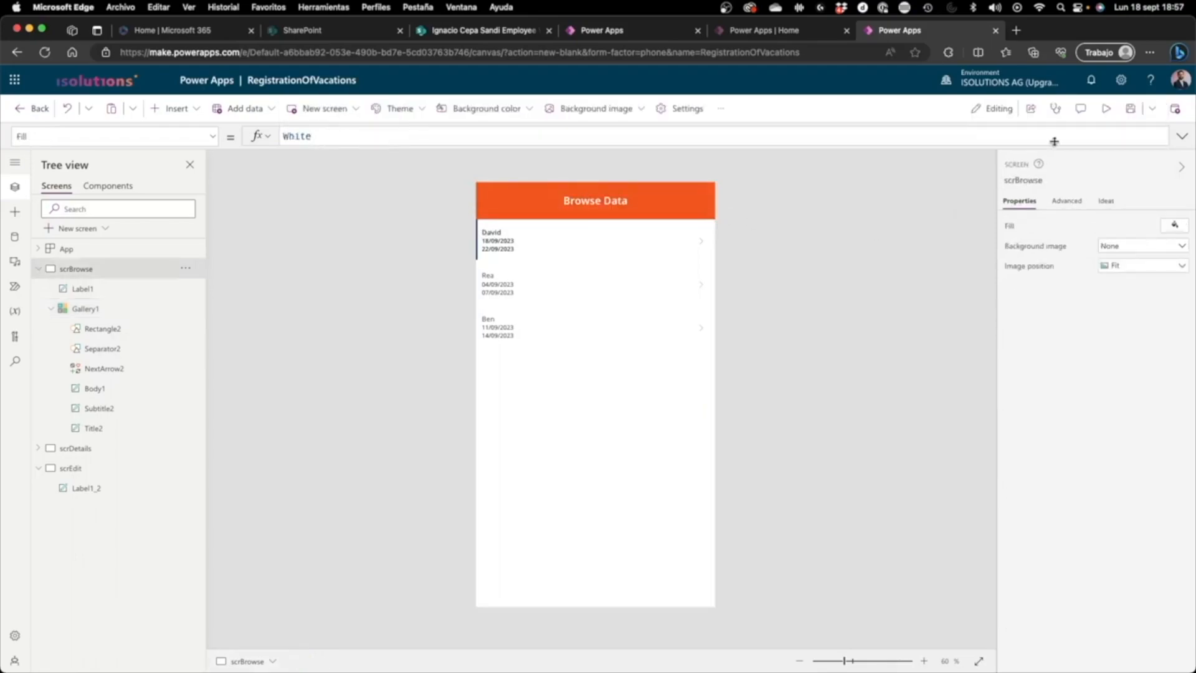
Step: Preview the app and select the second gallery item to test navigation to the details screen
click(1106, 108)
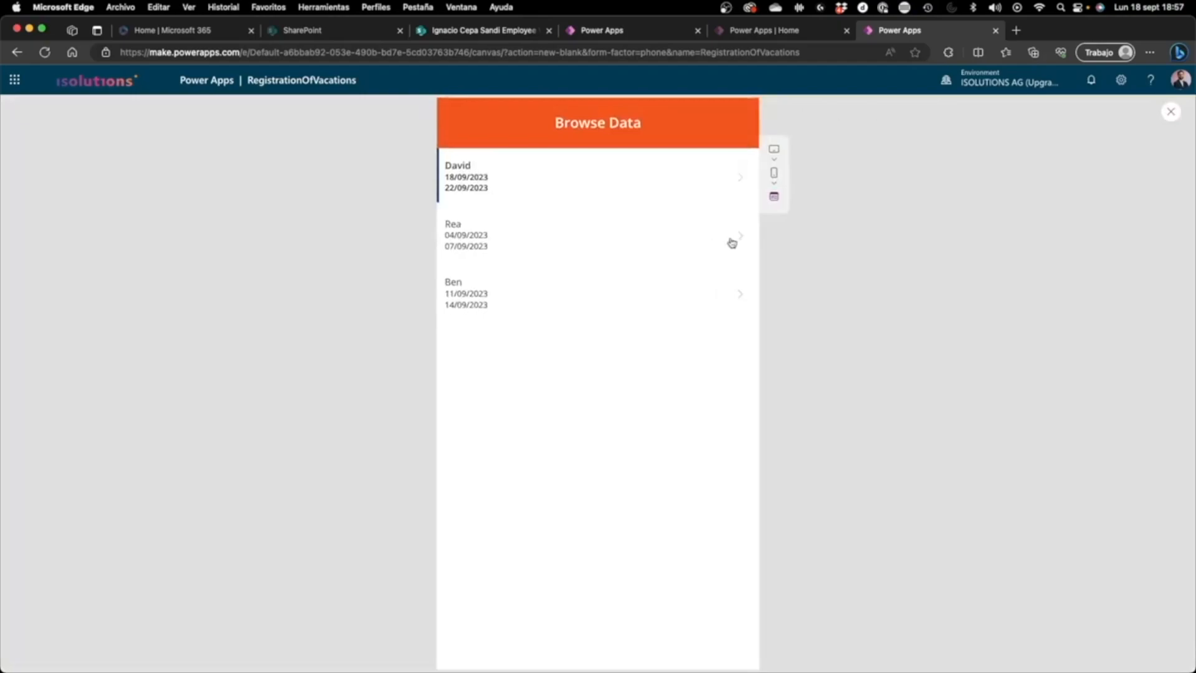
click(481, 240)
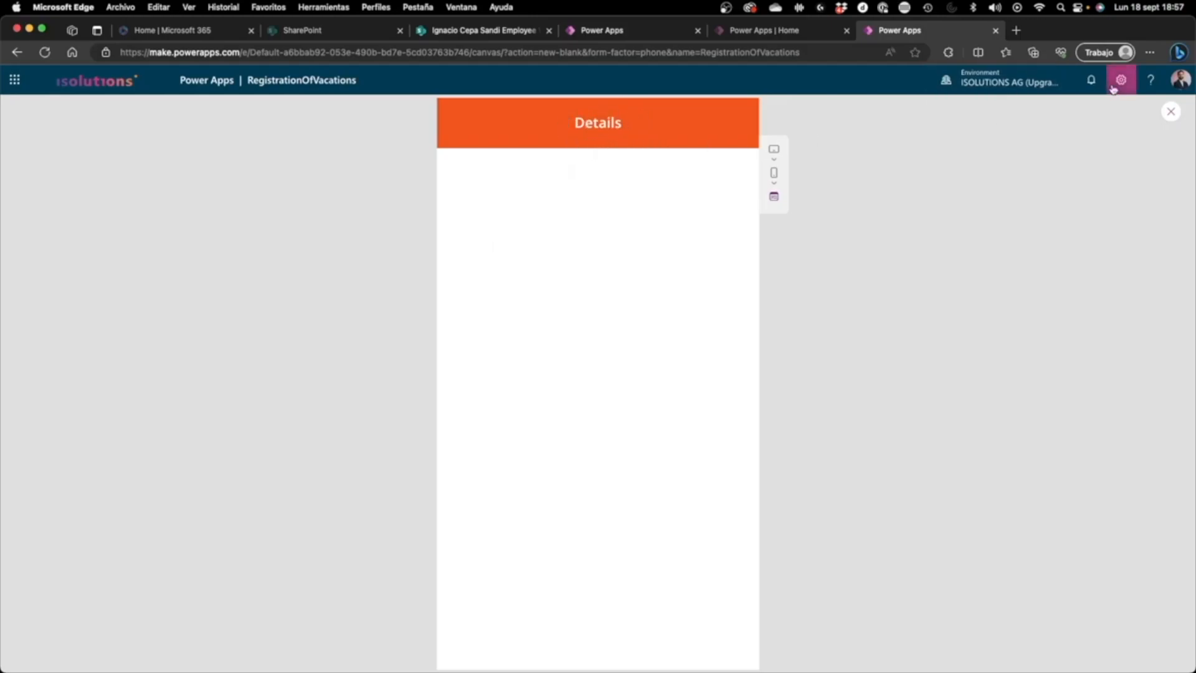
Step: Close the preview and insert an Arrow left icon in the Details header, positioned at about X 38, Y 18
click(1168, 112)
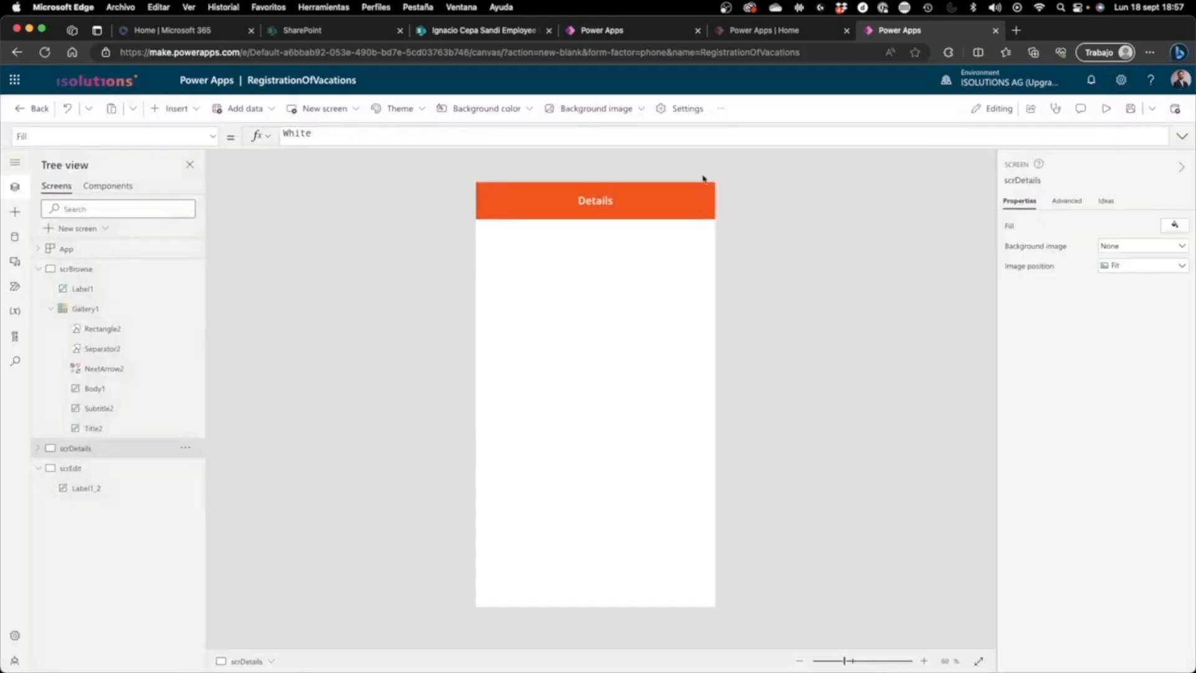
click(198, 112)
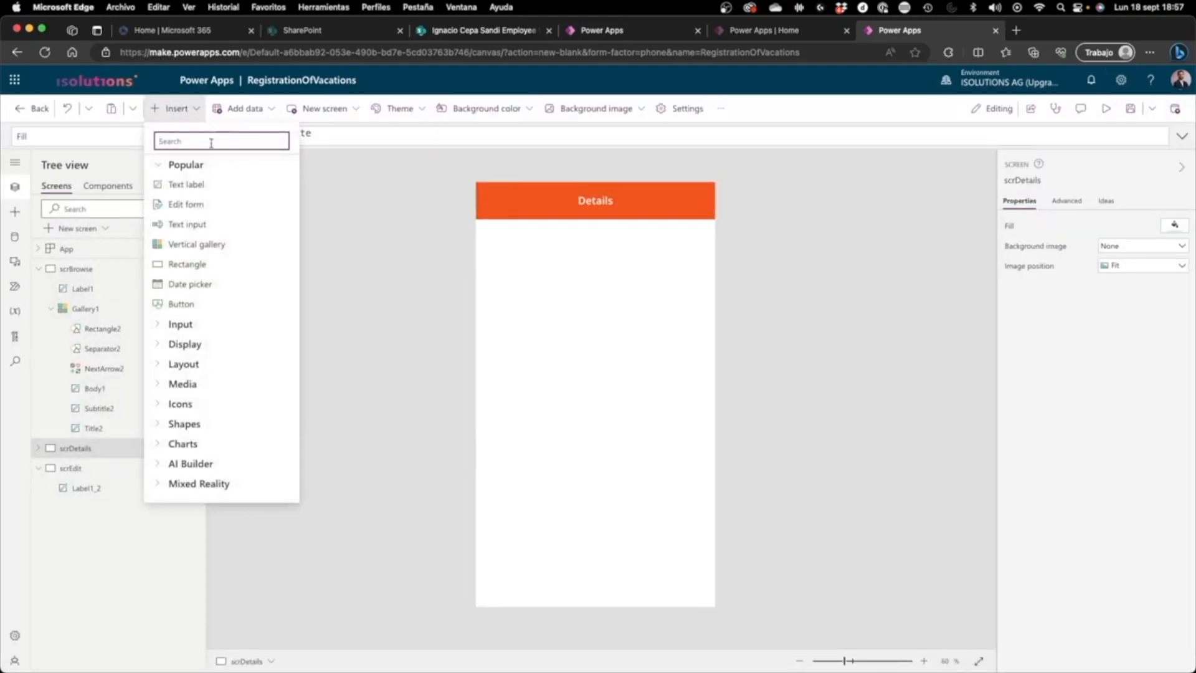
click(159, 404)
scroll(272, 288, down, 2)
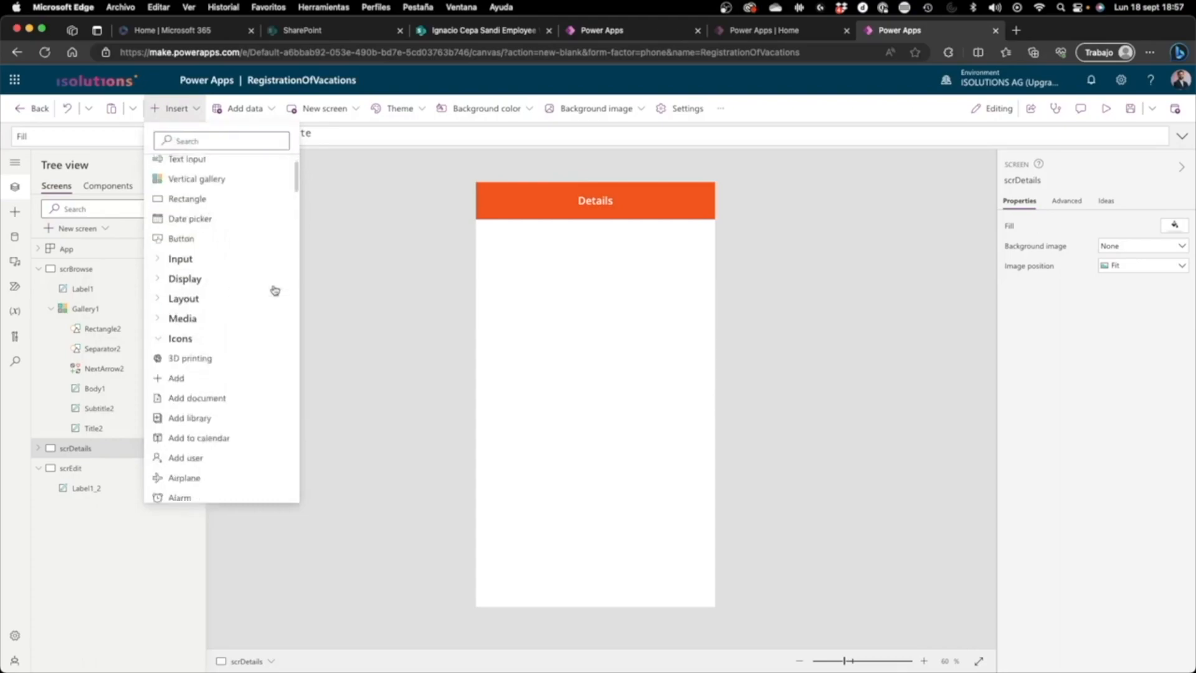
scroll(227, 320, down, 5)
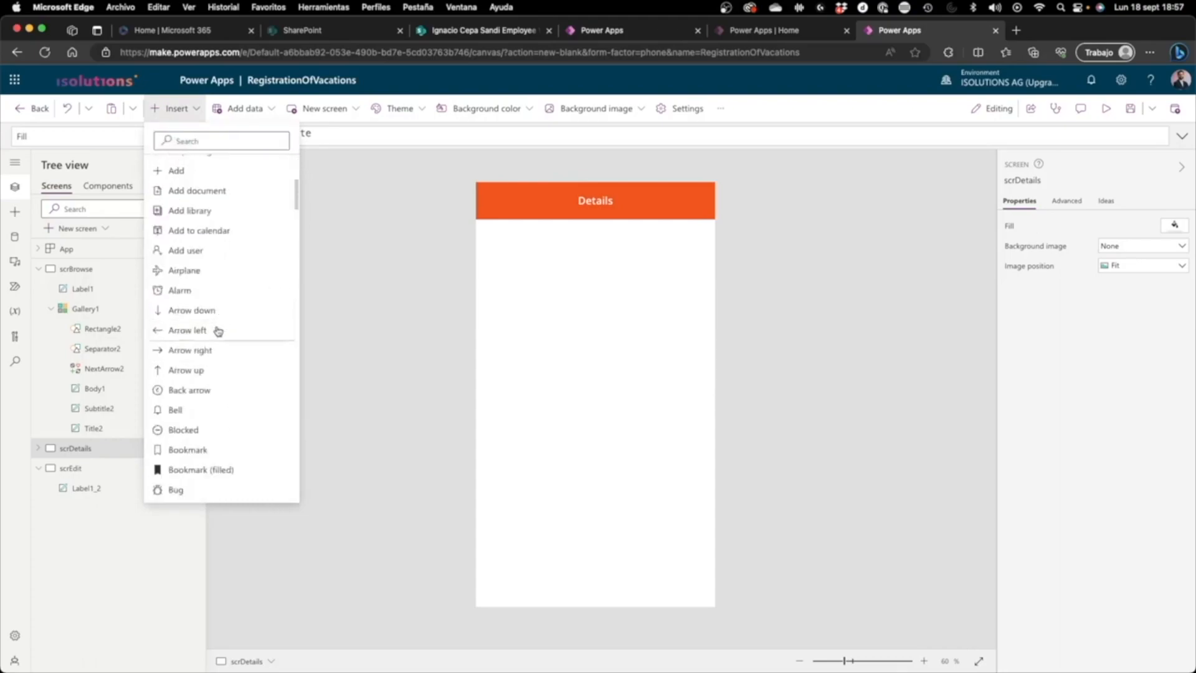
click(207, 332)
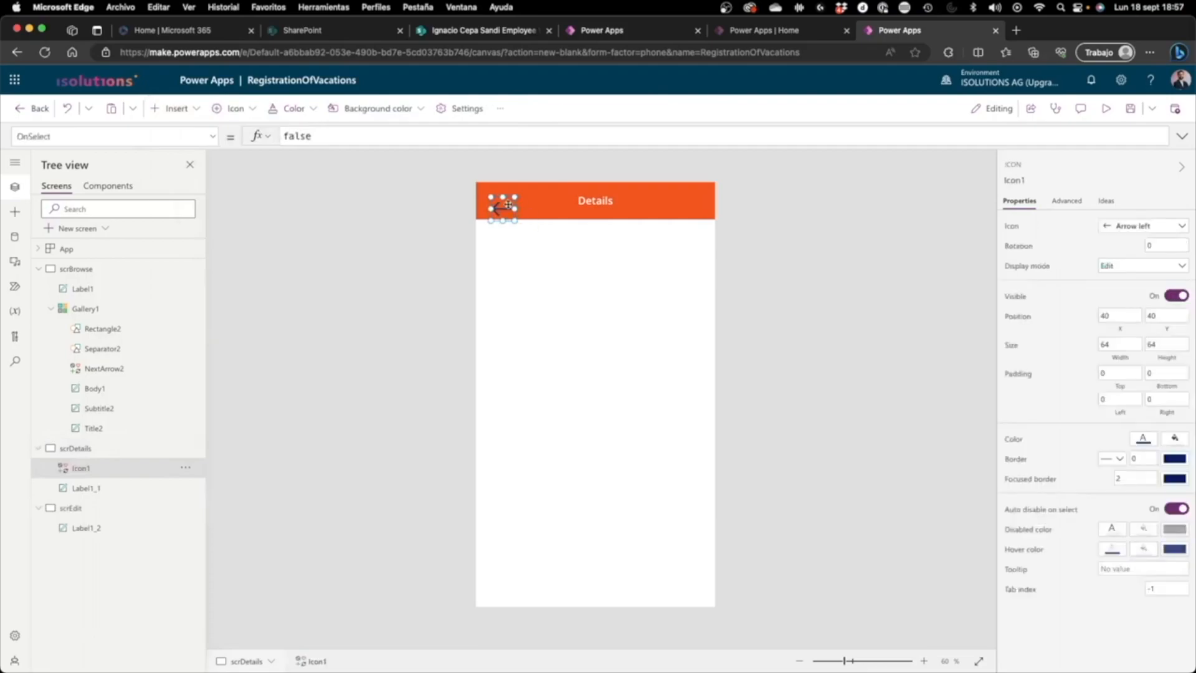
drag(503, 200, 503, 199)
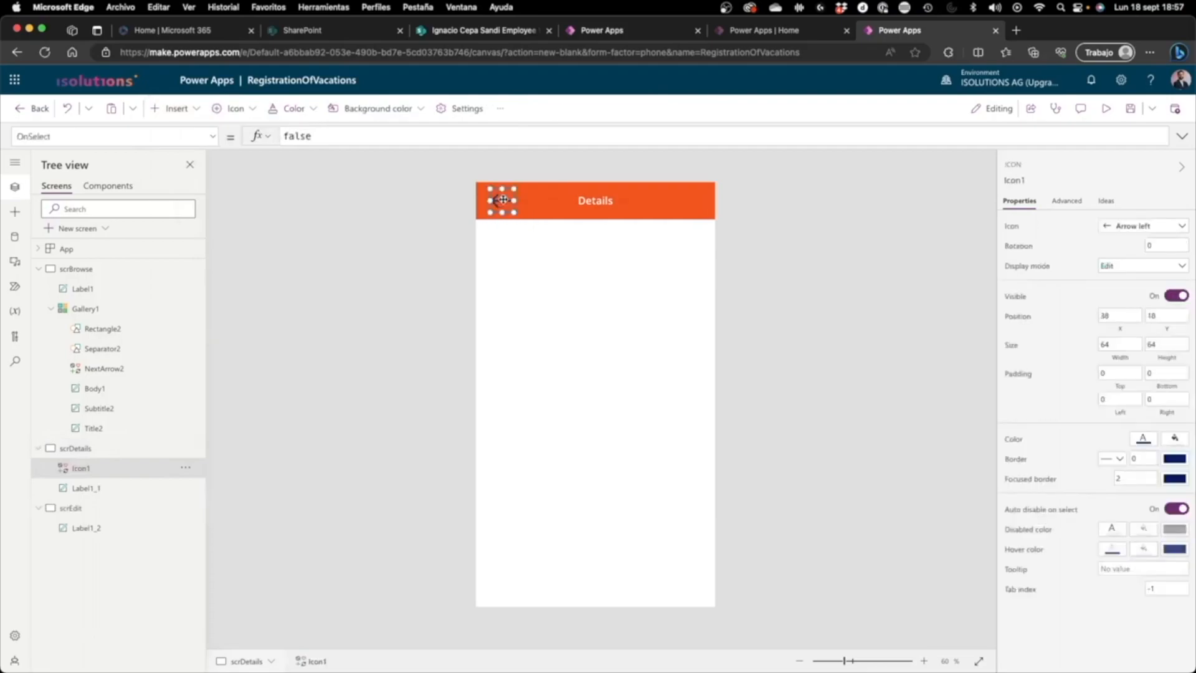
Step: Set the color of the arrow icon in the Details header to white
click(1143, 439)
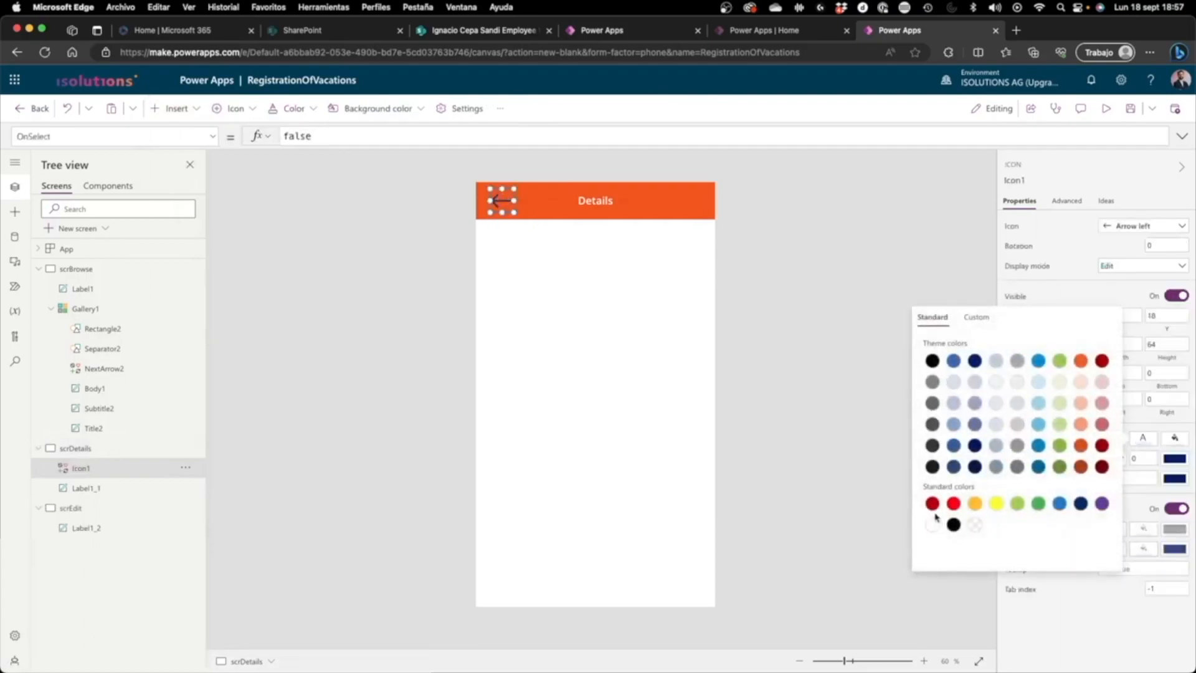
click(857, 249)
click(503, 201)
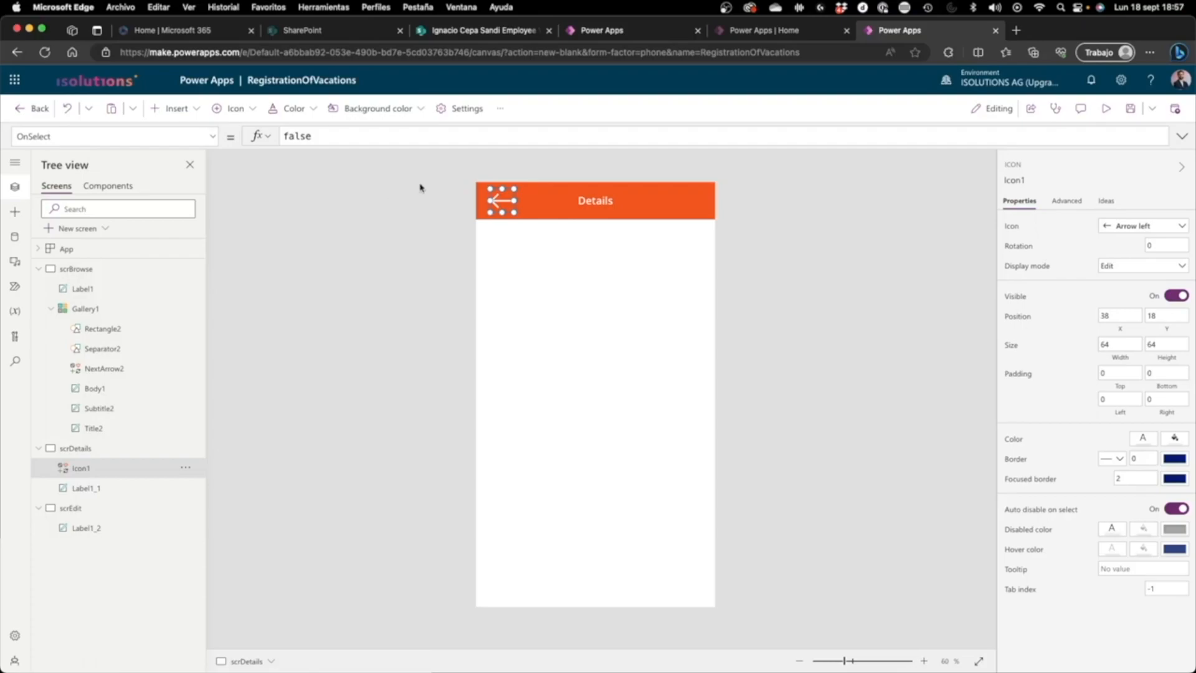
Step: Set the arrow icon's OnSelect formula to Back(), replacing false
click(500, 201)
double_click(364, 138)
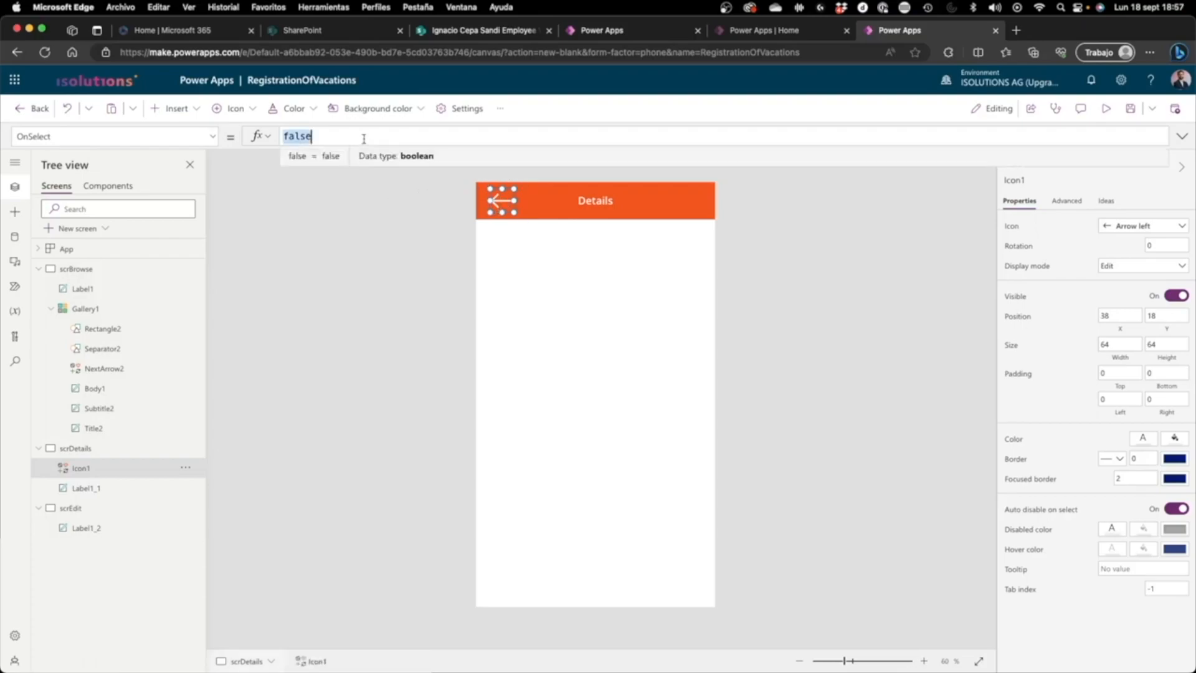
text(Back()
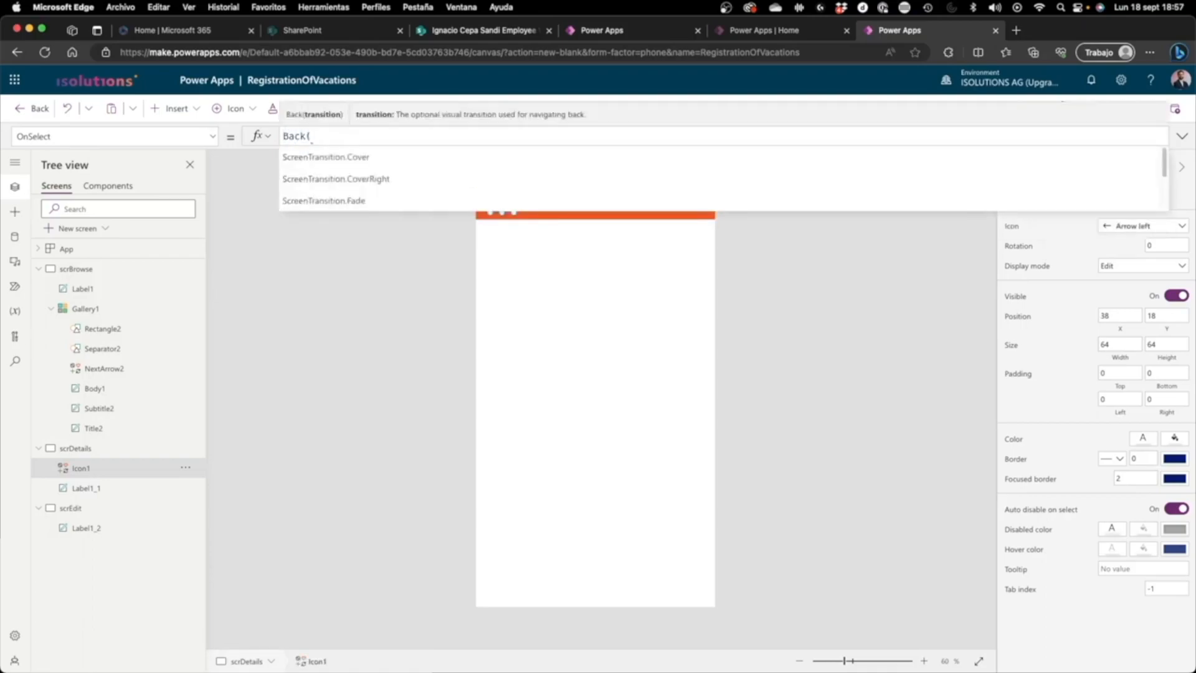
text())
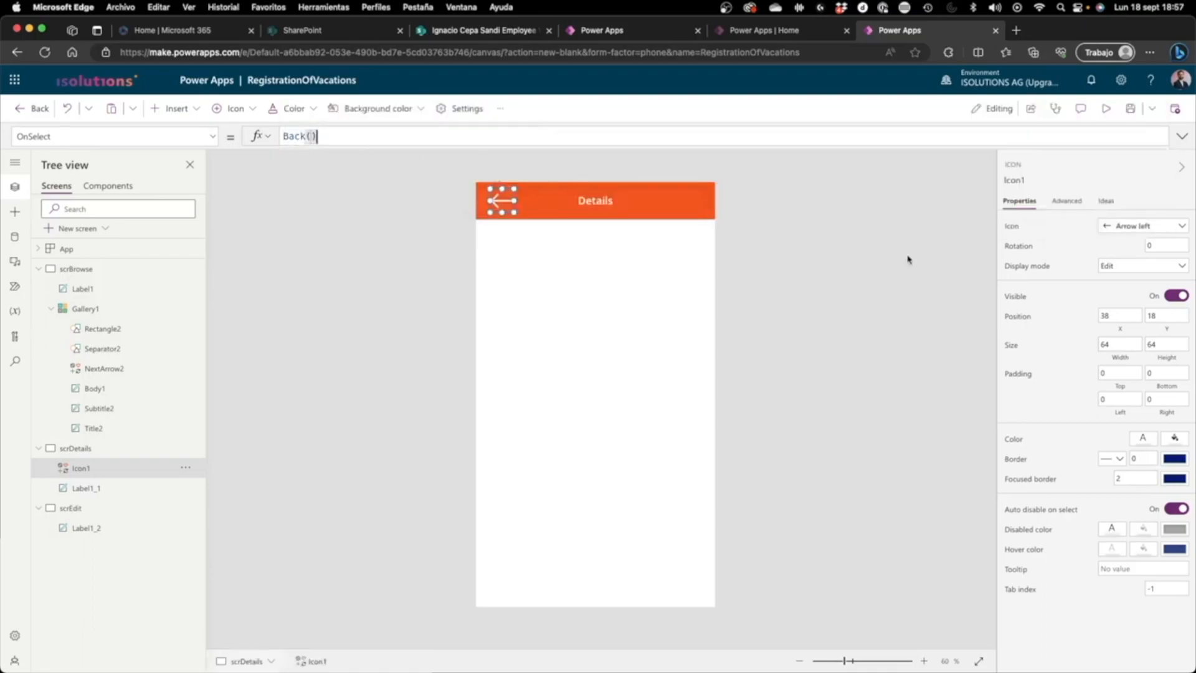
click(841, 253)
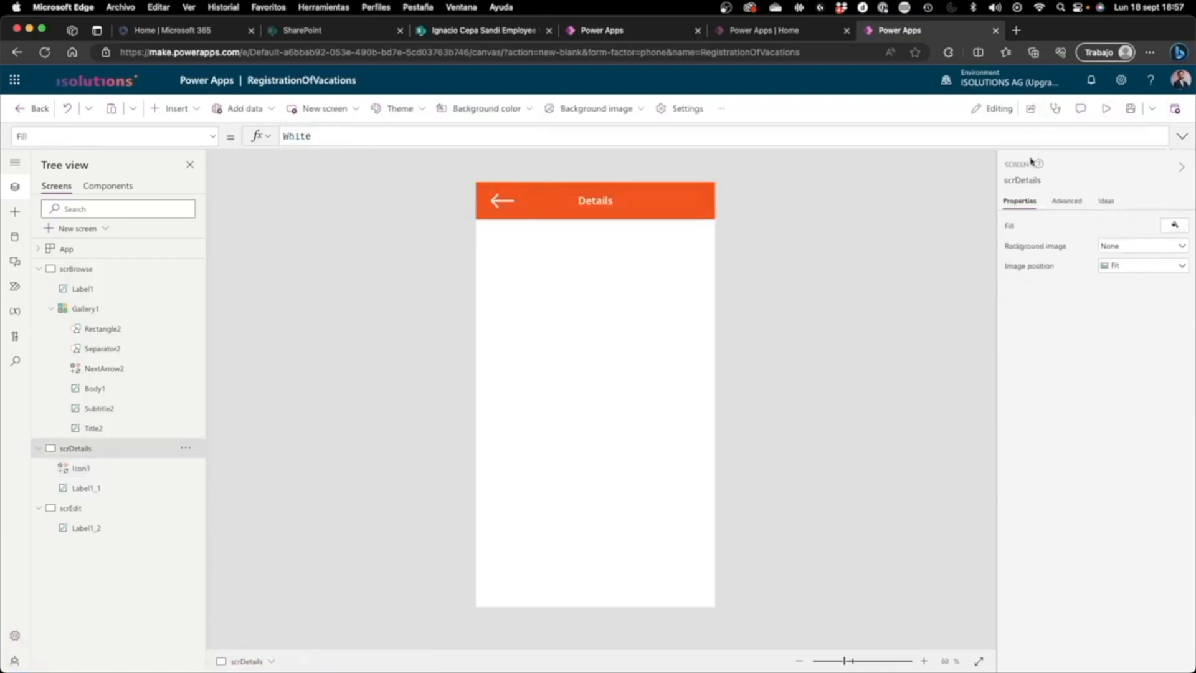
Step: Preview the app from scrBrowse, open the first item, go back with the arrow, open the second item, and return to editing
click(78, 270)
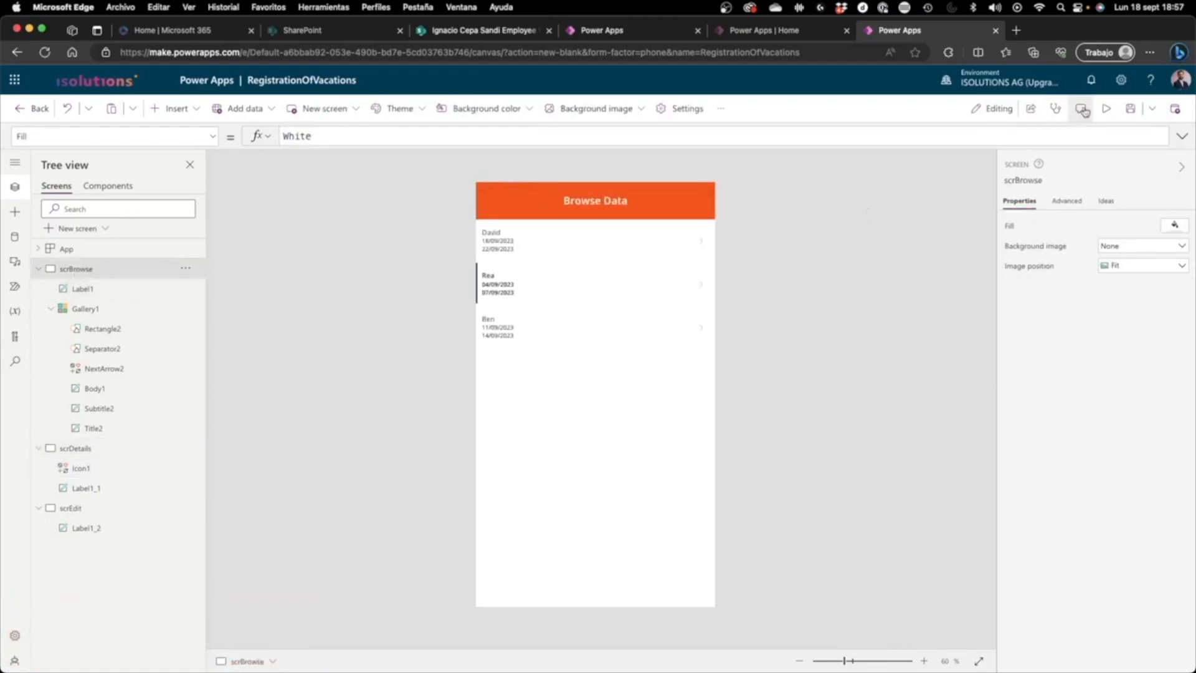
click(1106, 109)
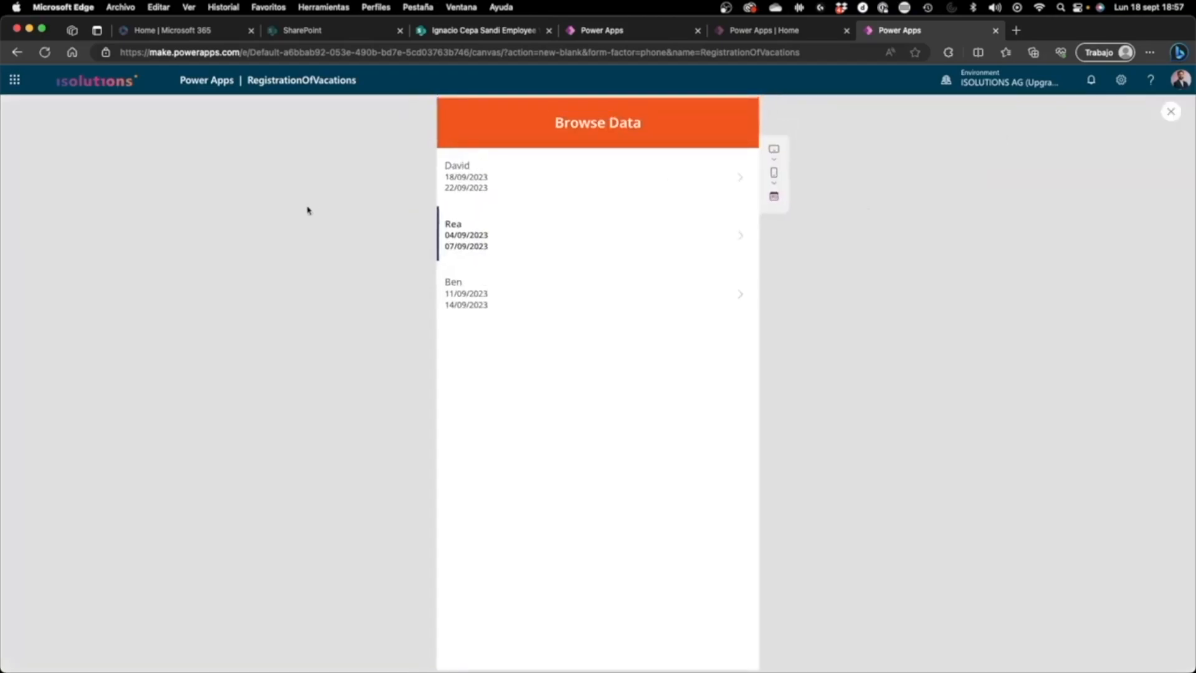
click(525, 181)
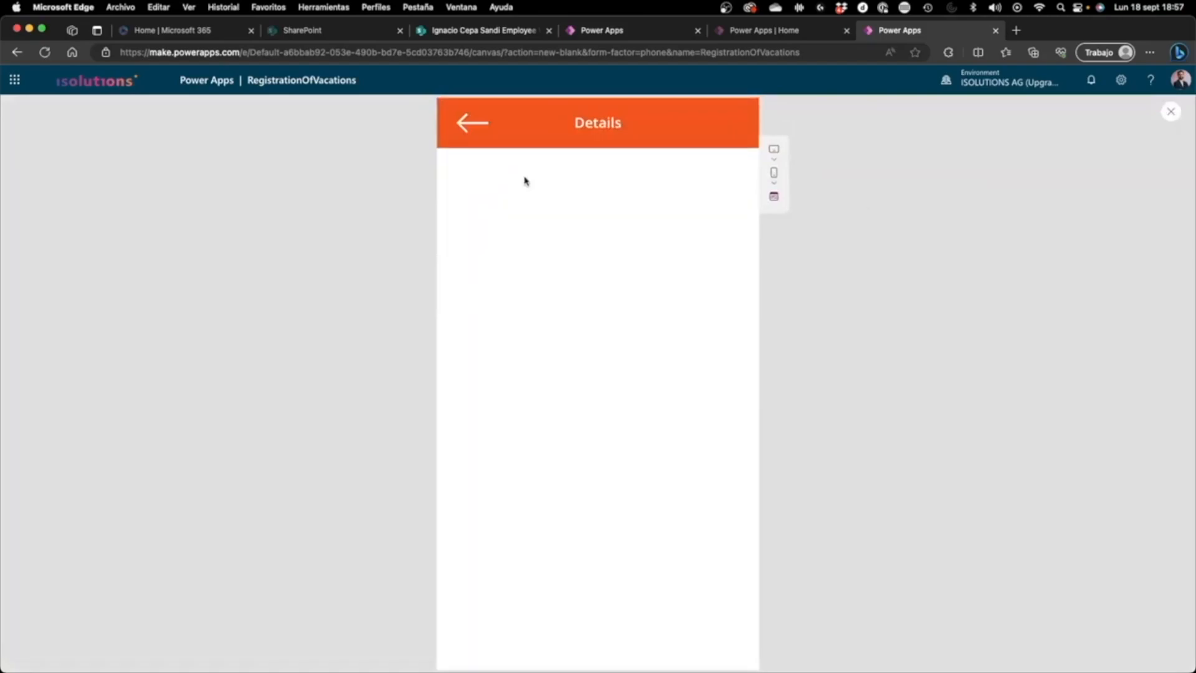
click(479, 136)
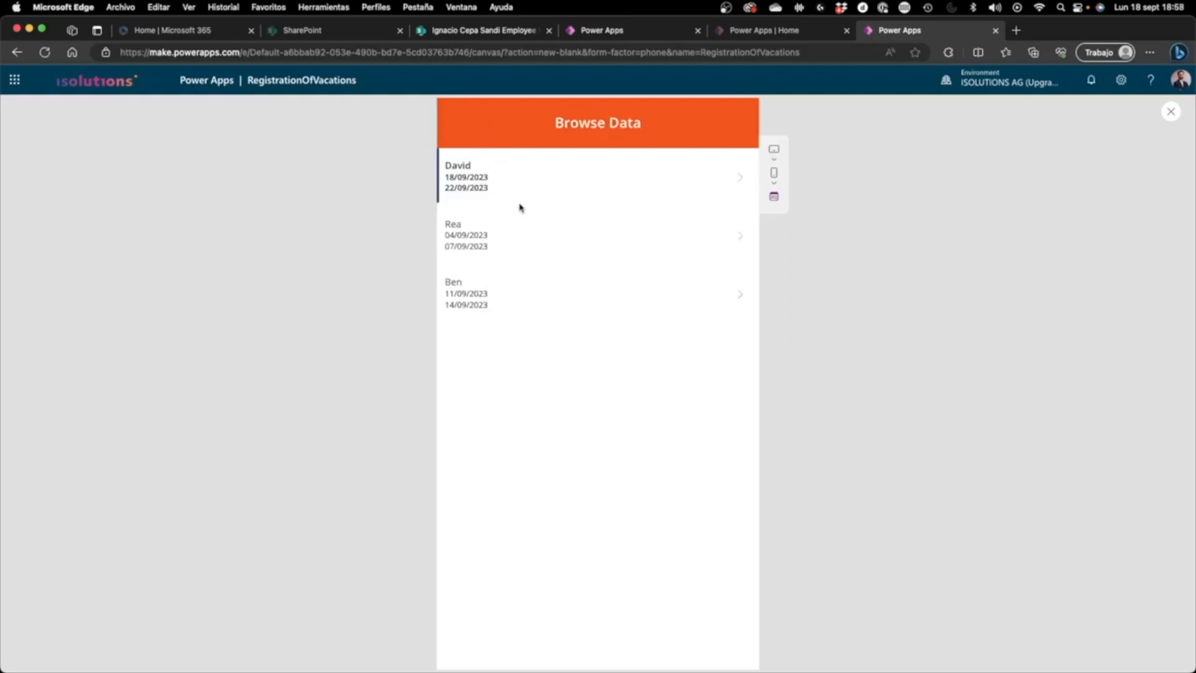
click(521, 232)
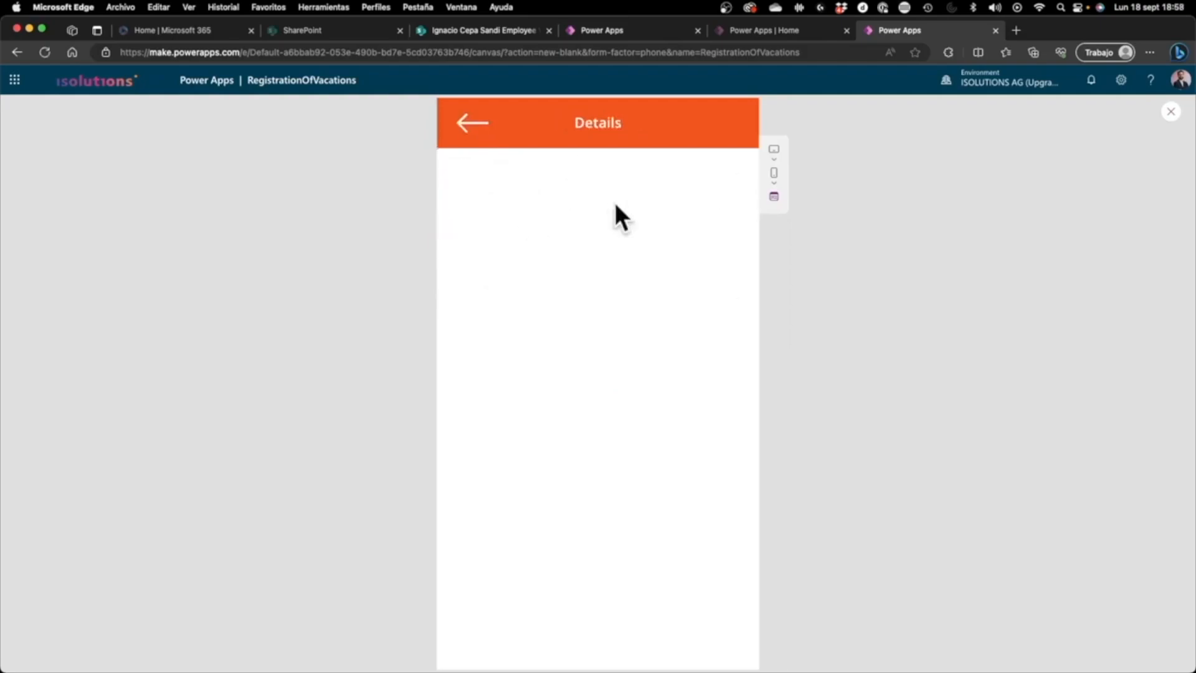
click(1170, 112)
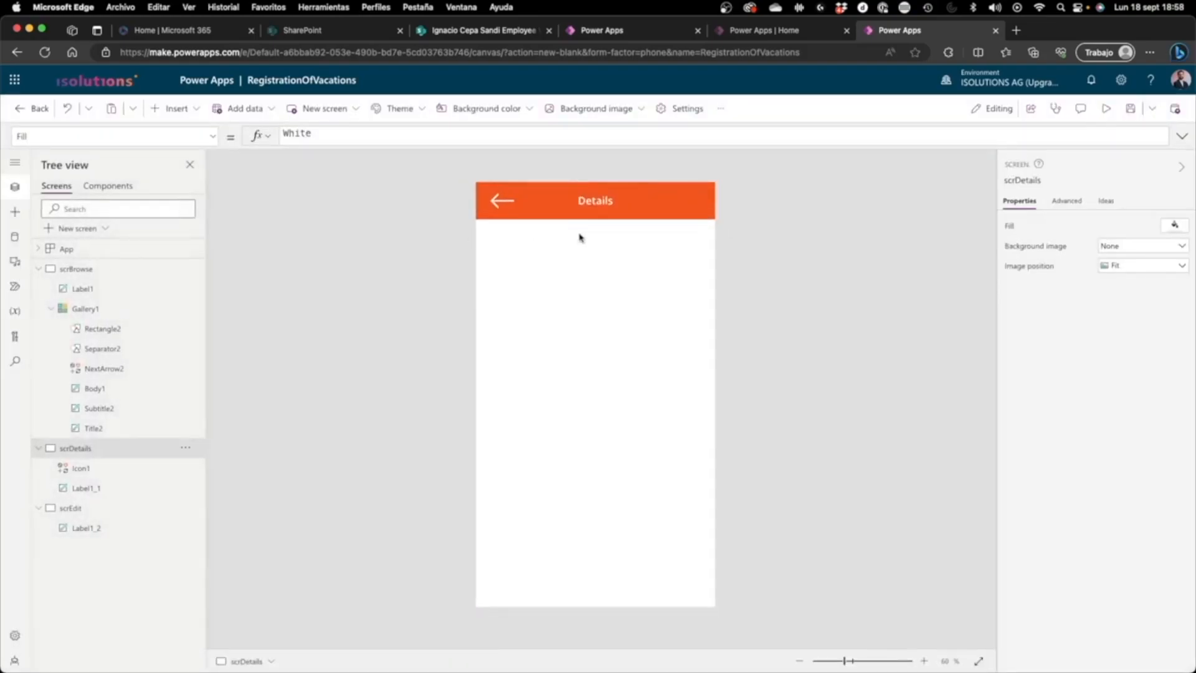
Step: Insert an edit form on scrDetails filling the area below the header, at X 0, Y 100 and sized 640 by 1036
click(180, 114)
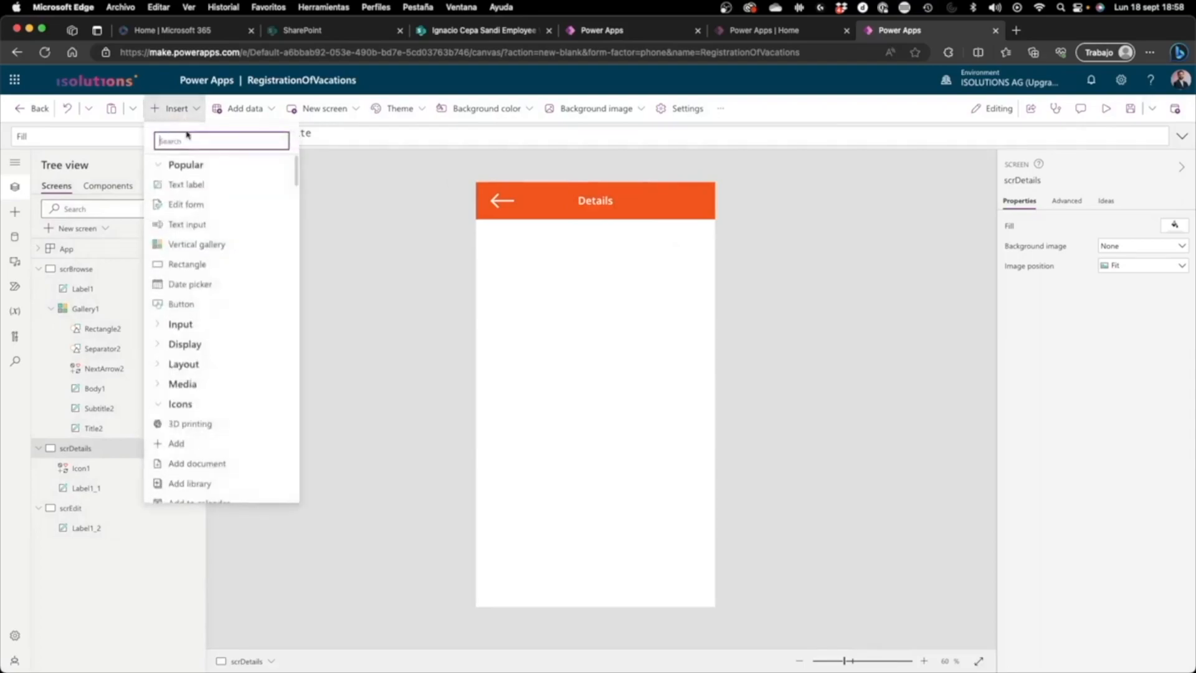
click(193, 209)
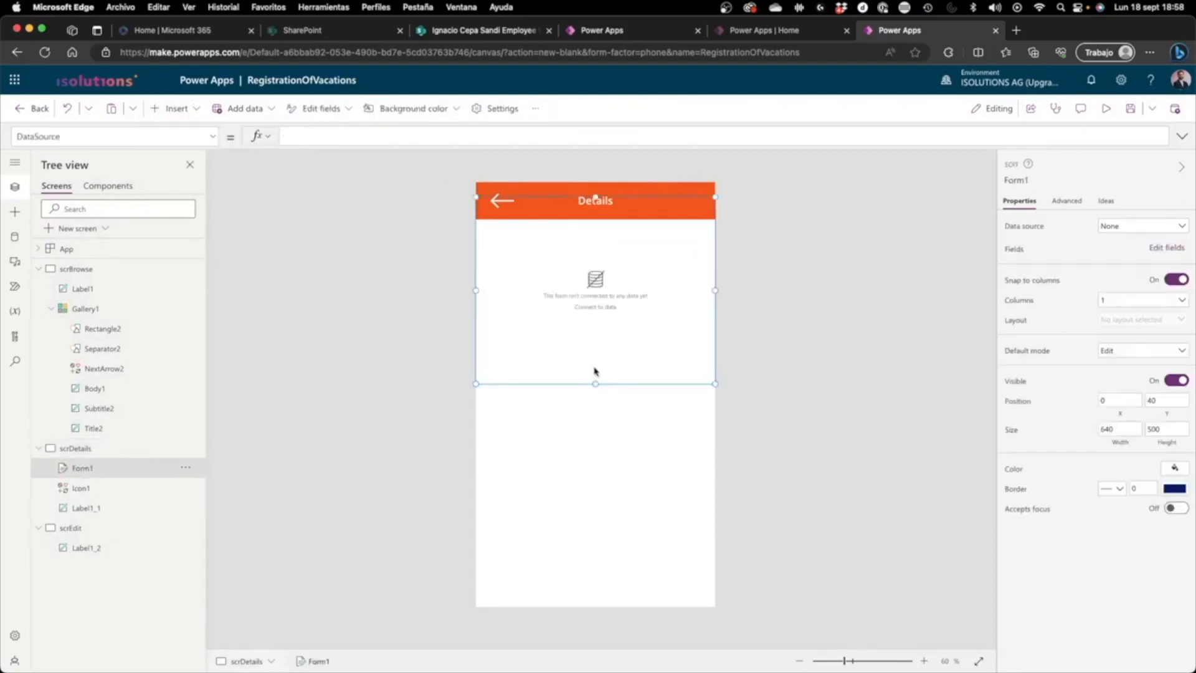
drag(610, 381, 587, 614)
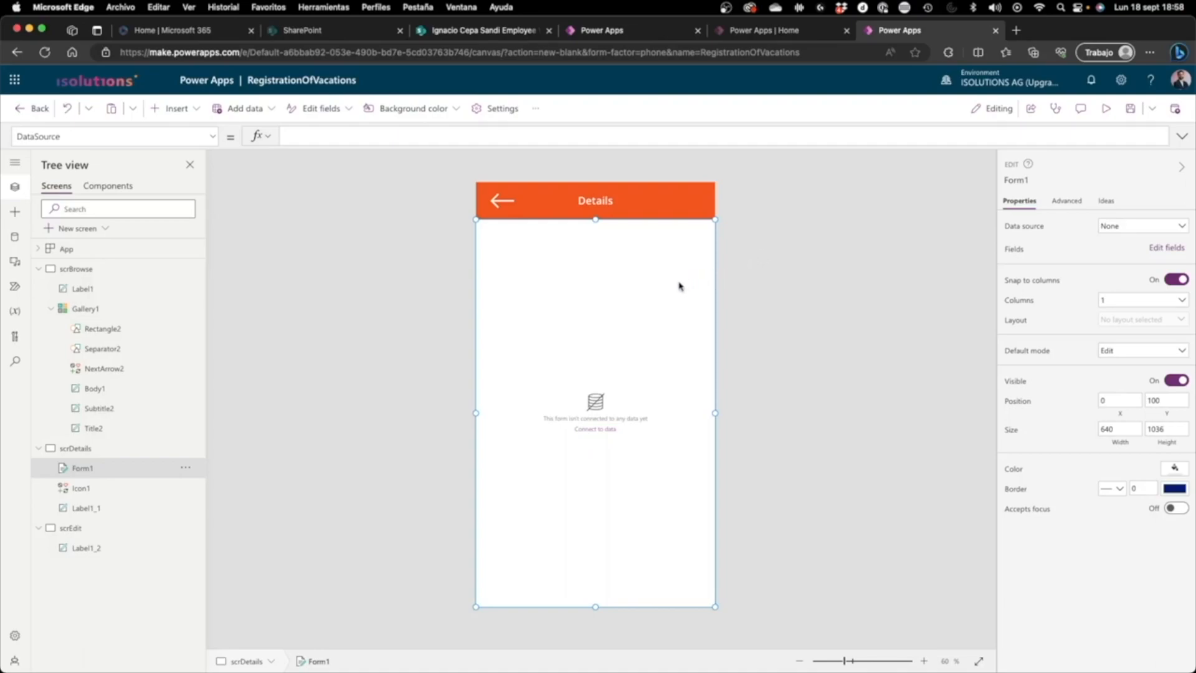
Step: Connect the form to the VacationRegistration data source and set its default mode to View
click(1142, 230)
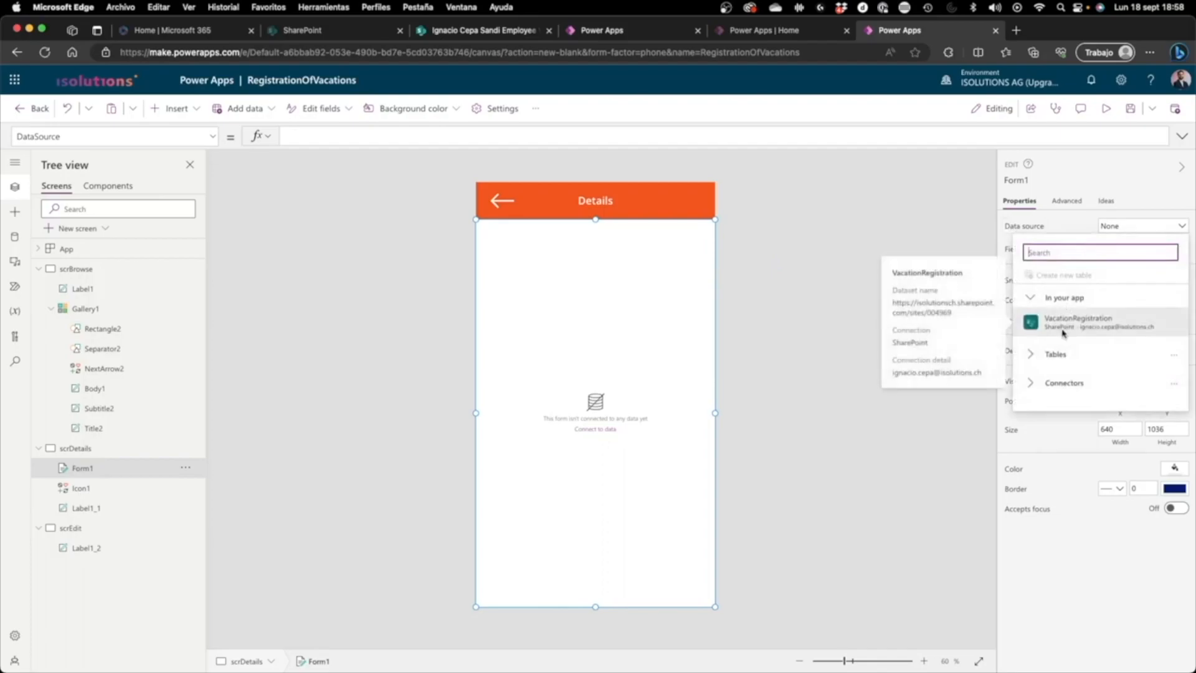
click(1062, 333)
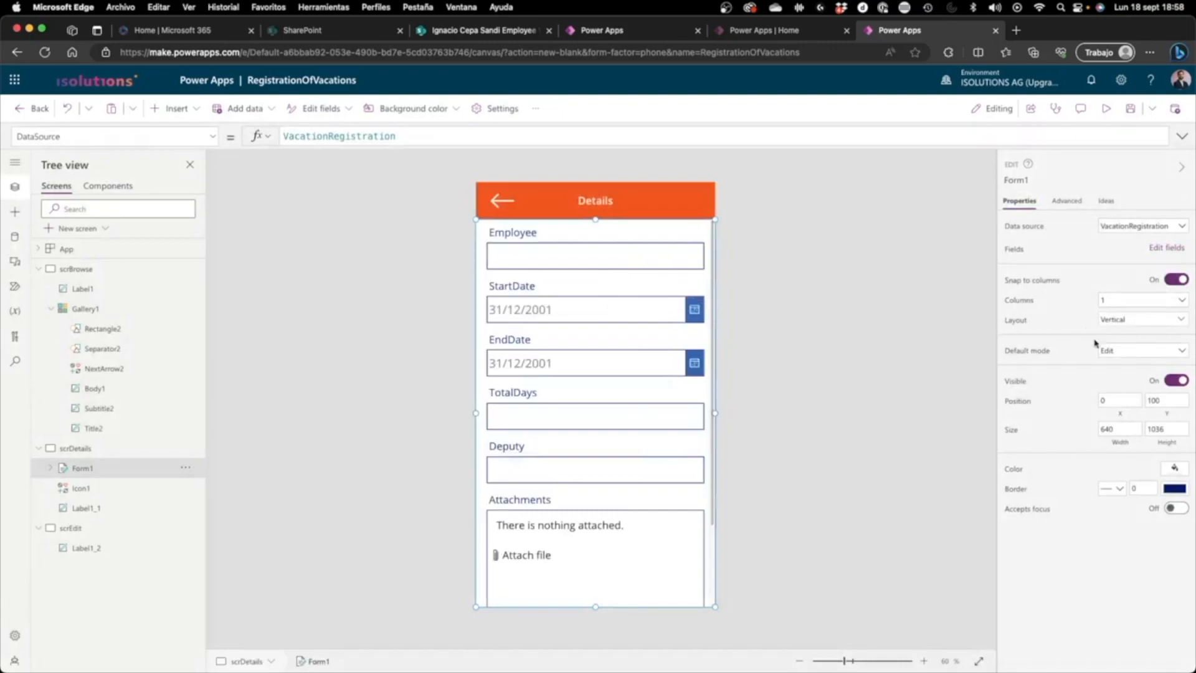
click(1112, 353)
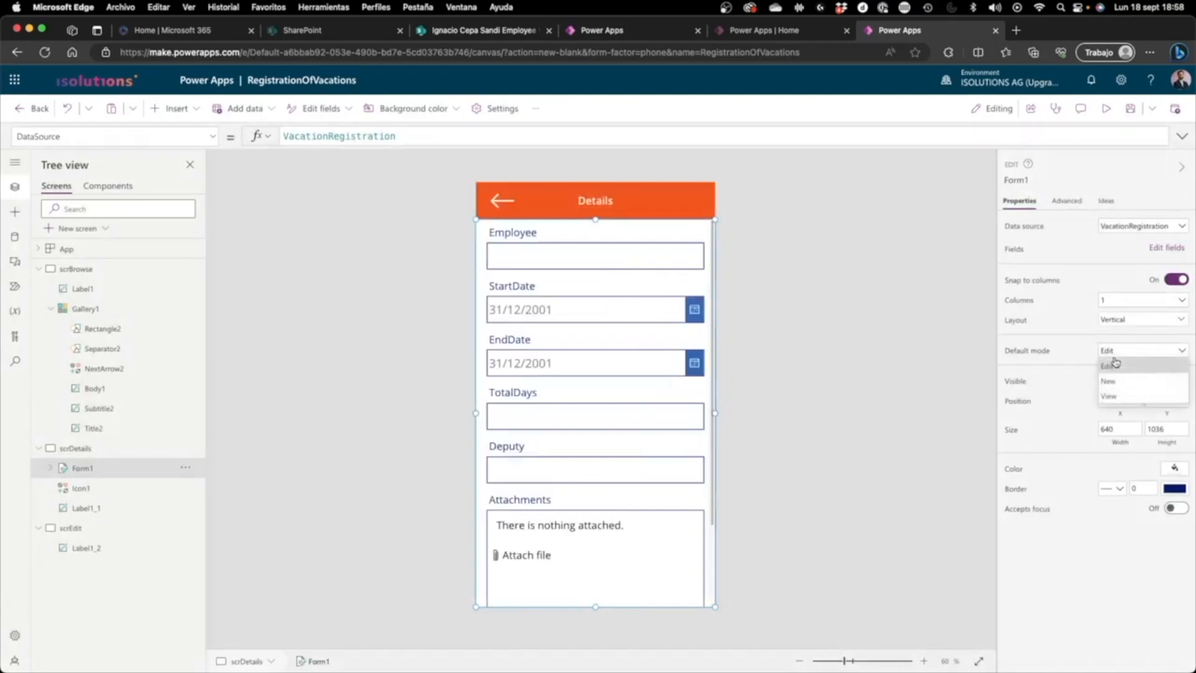
click(1112, 396)
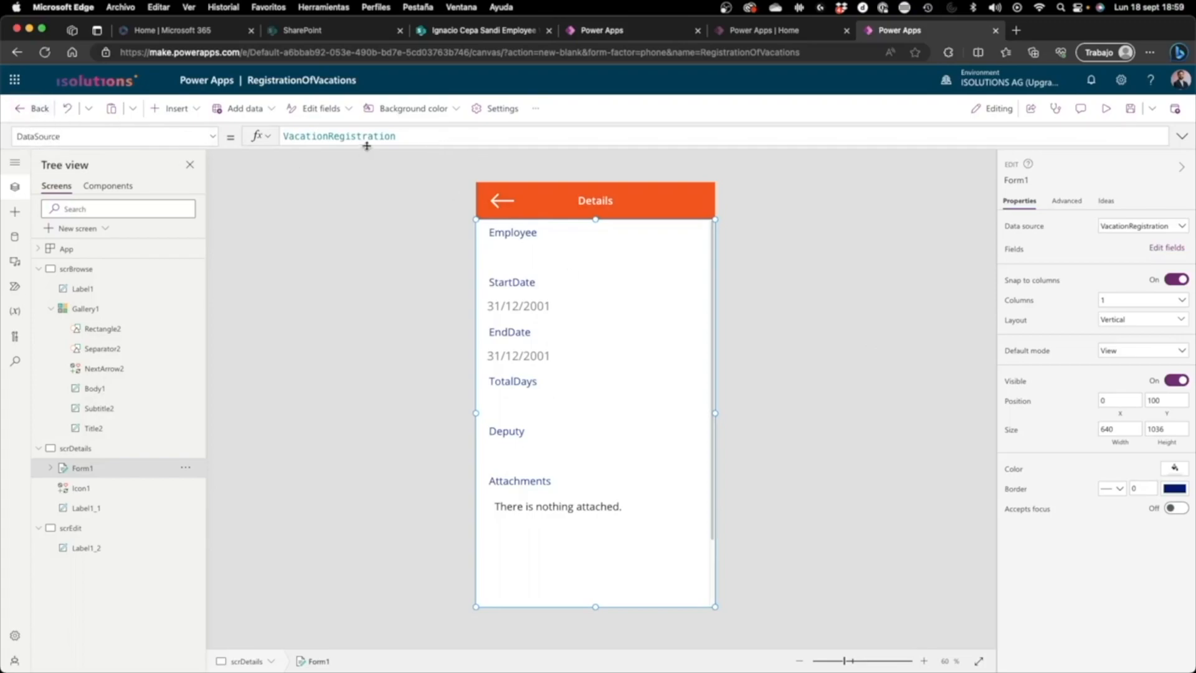
Step: Set the details form's Item property to Gallery1.Selected, checking the gallery's name on scrBrowse before entering the formula
click(169, 128)
scroll(138, 293, down, 3)
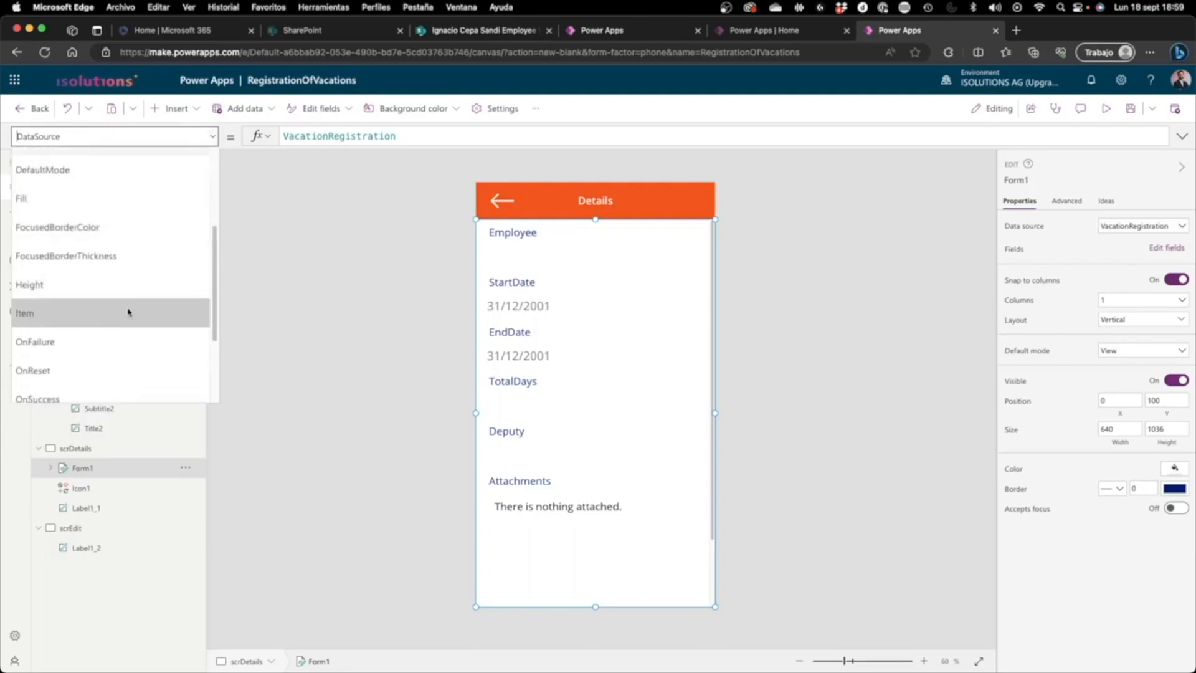
click(128, 311)
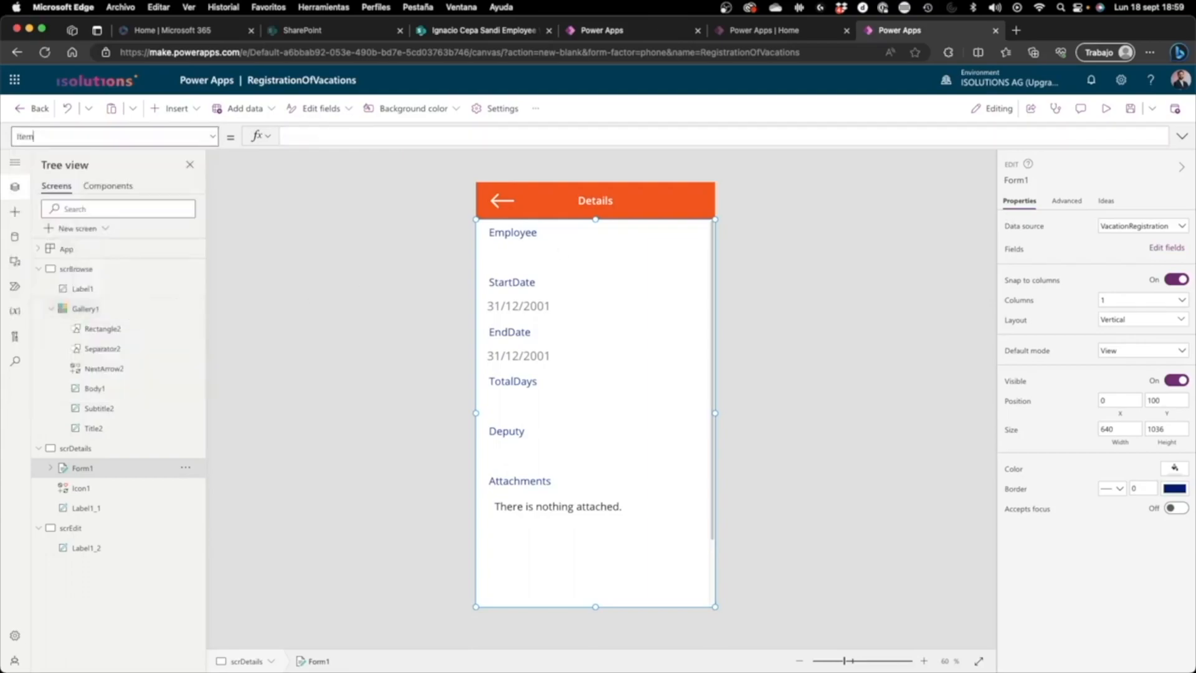
click(315, 138)
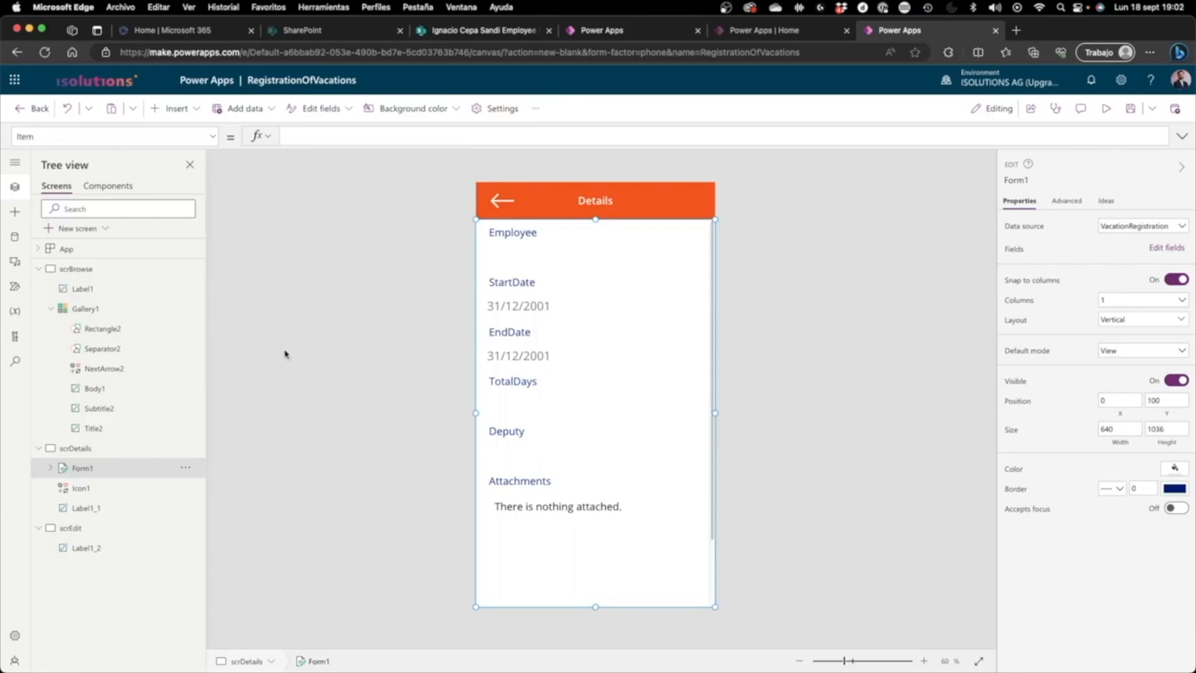
click(156, 269)
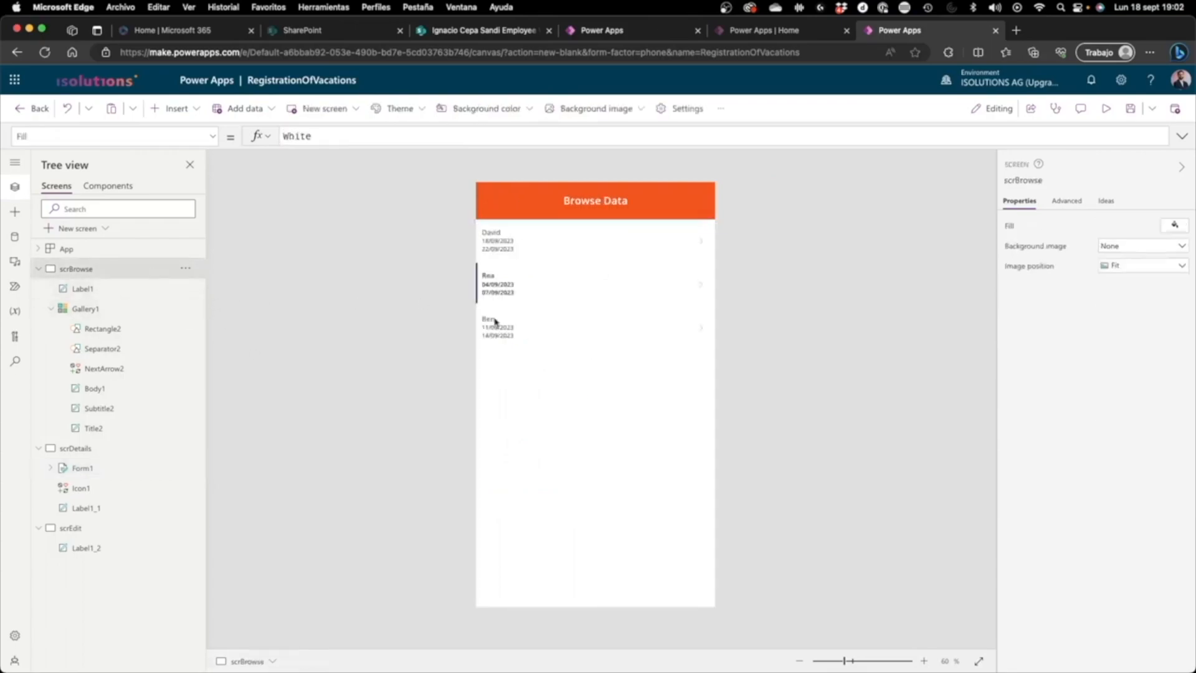
click(85, 309)
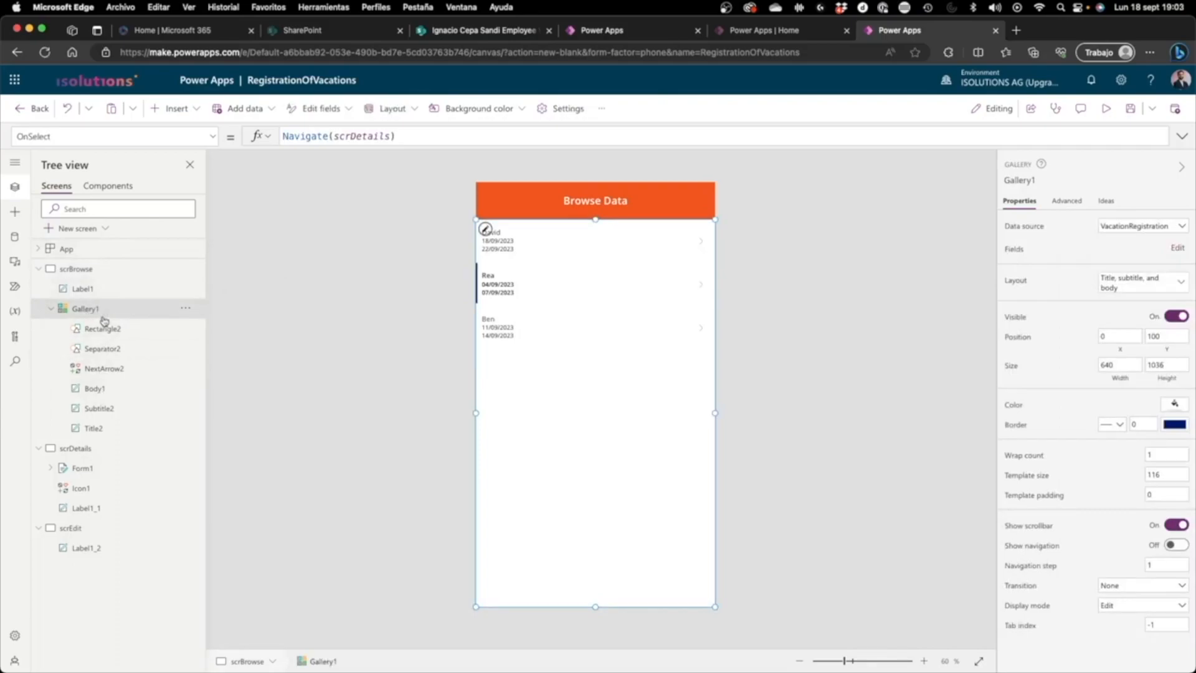
click(110, 475)
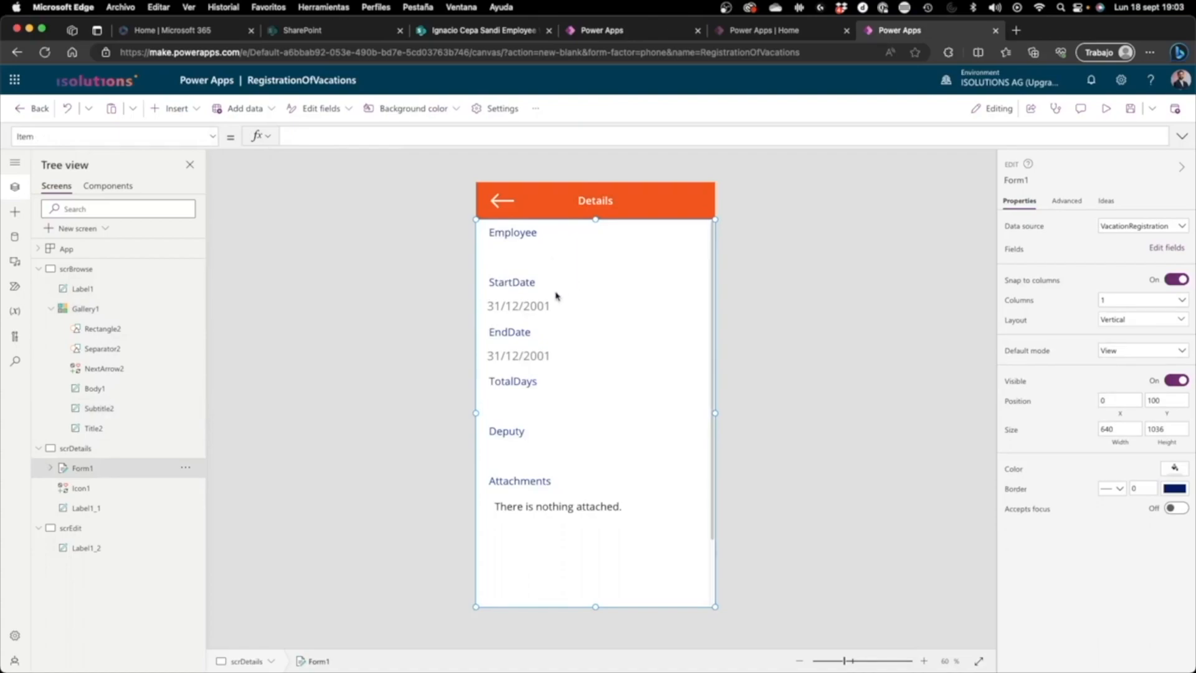
click(528, 139)
text(galler)
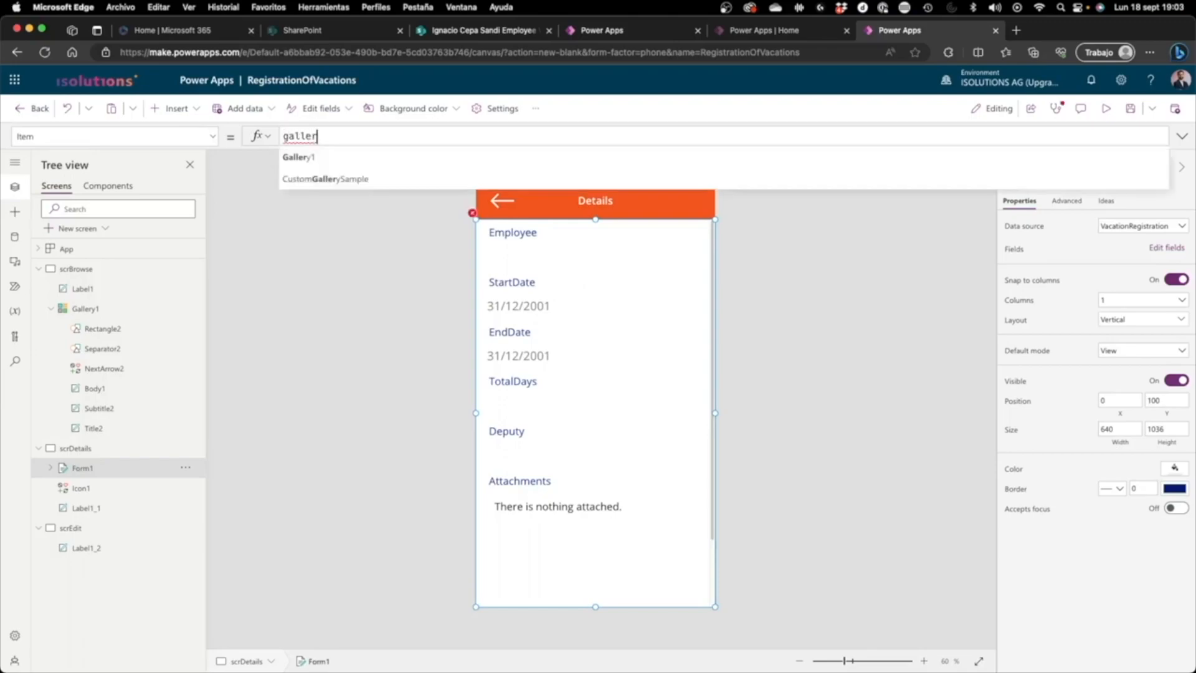
key(Tab)
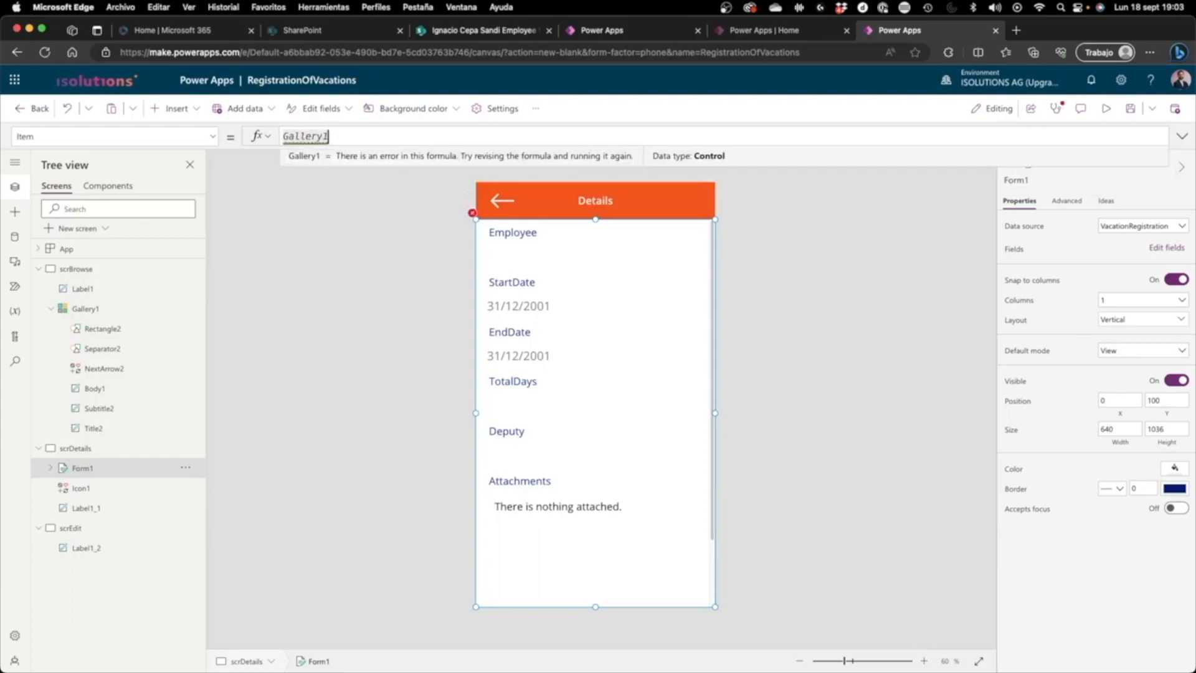
text(.Selected)
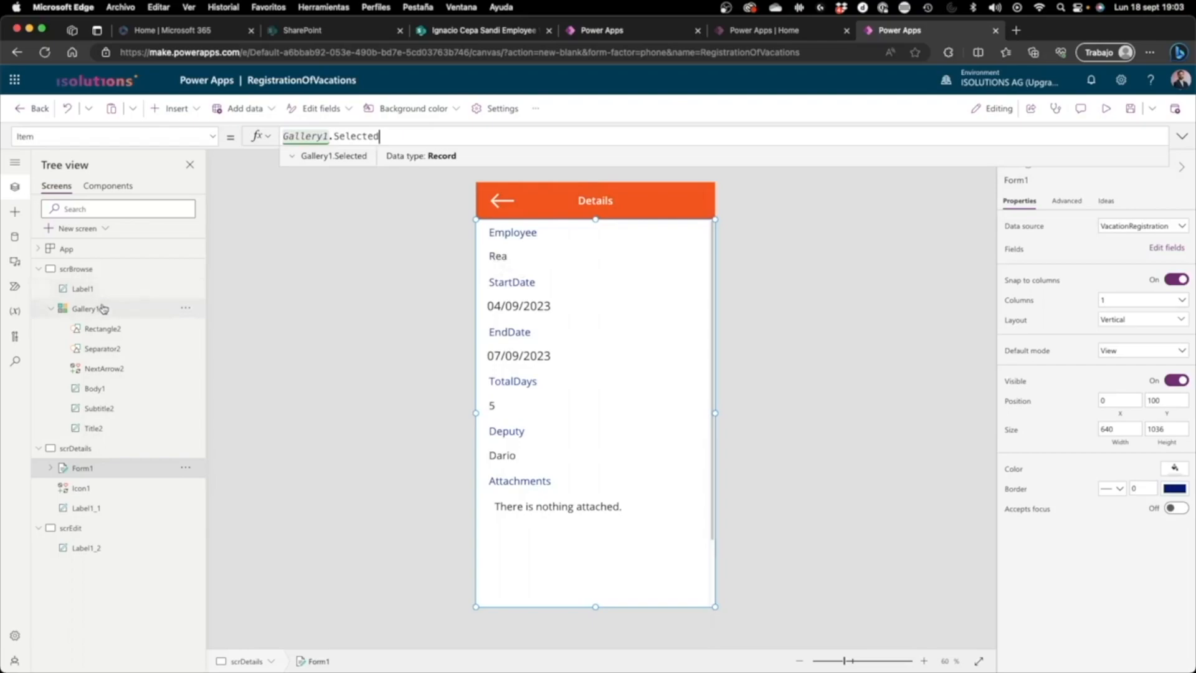
Step: Preview the app from scrBrowse, open the third gallery item's details, go back, open the first item, and return to editing
click(108, 277)
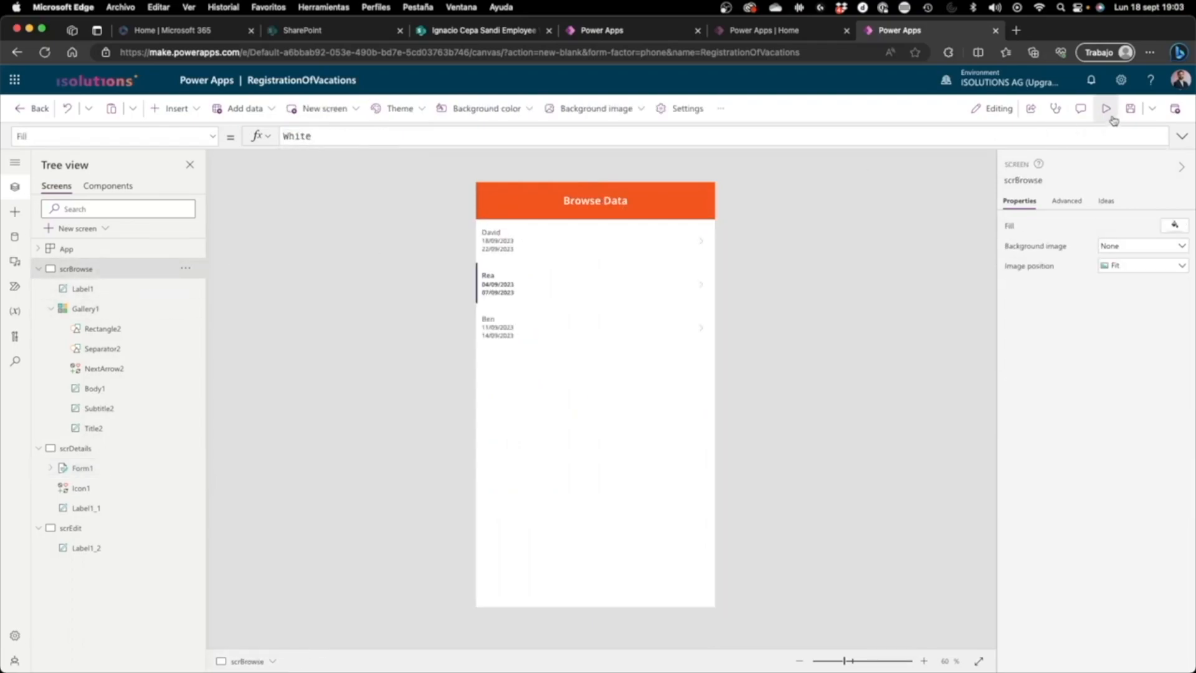
click(1107, 112)
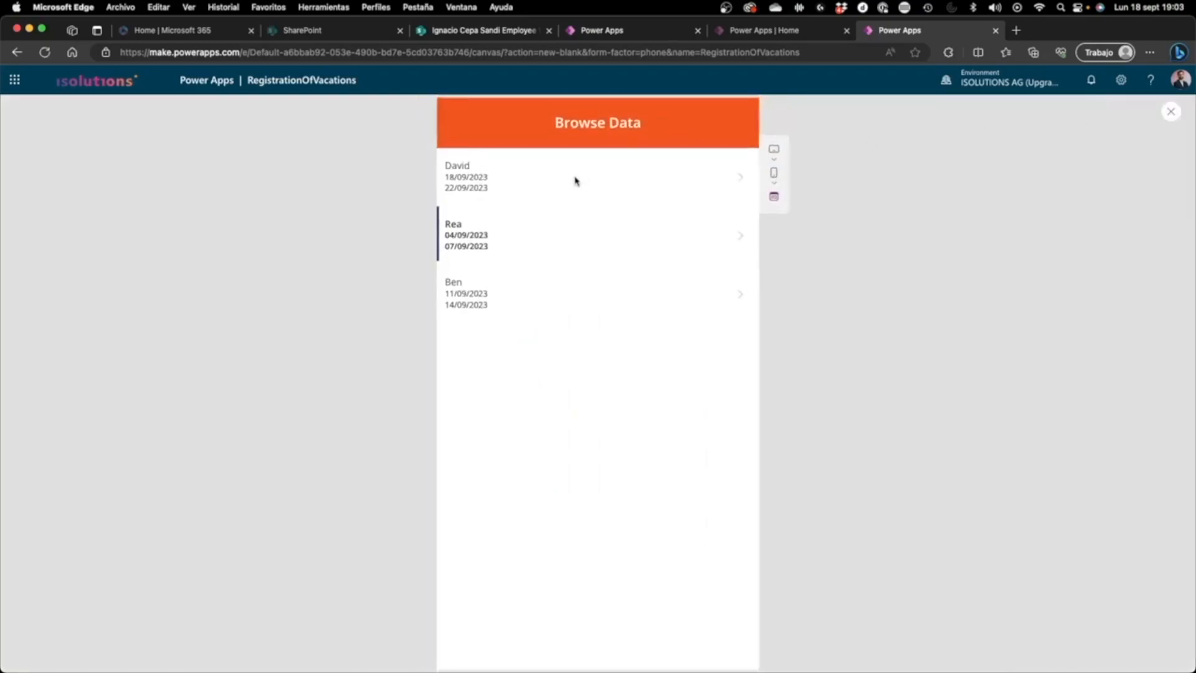
click(548, 303)
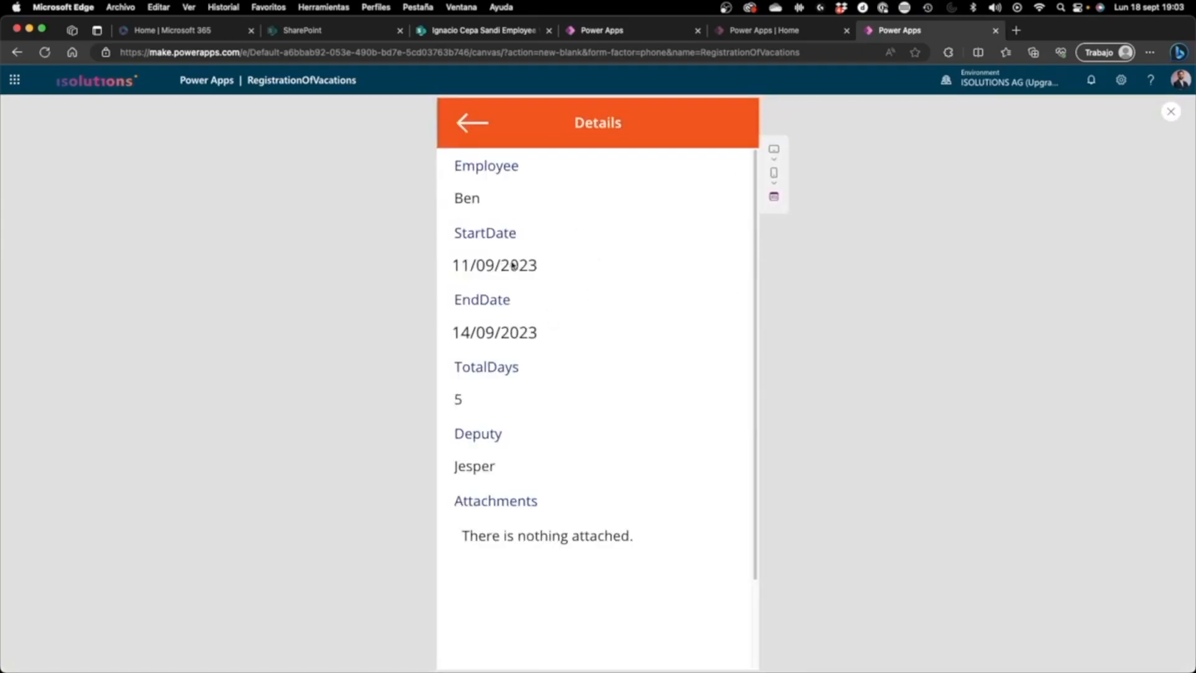
click(477, 137)
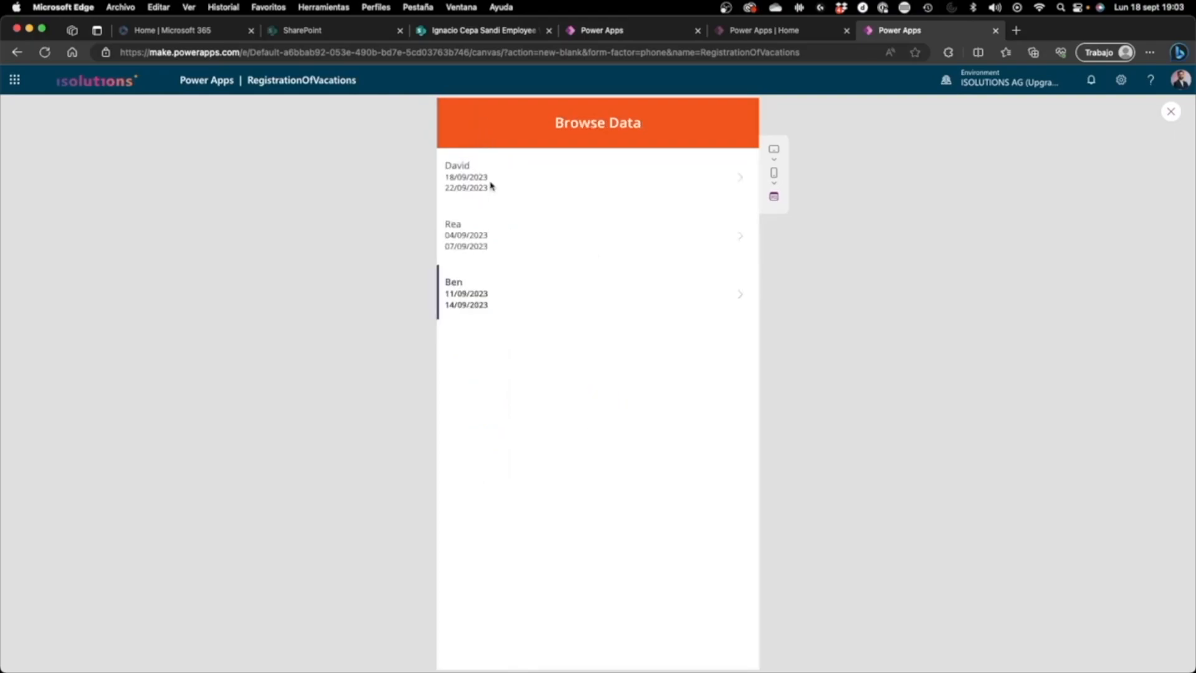
click(490, 185)
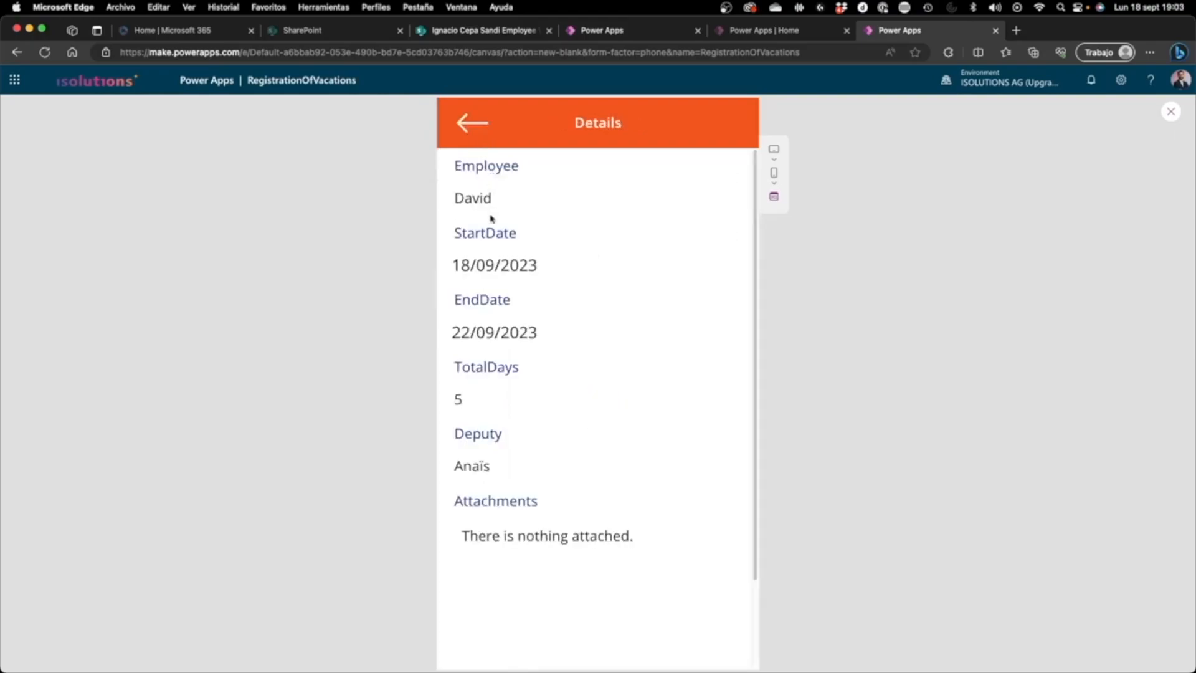
click(1175, 114)
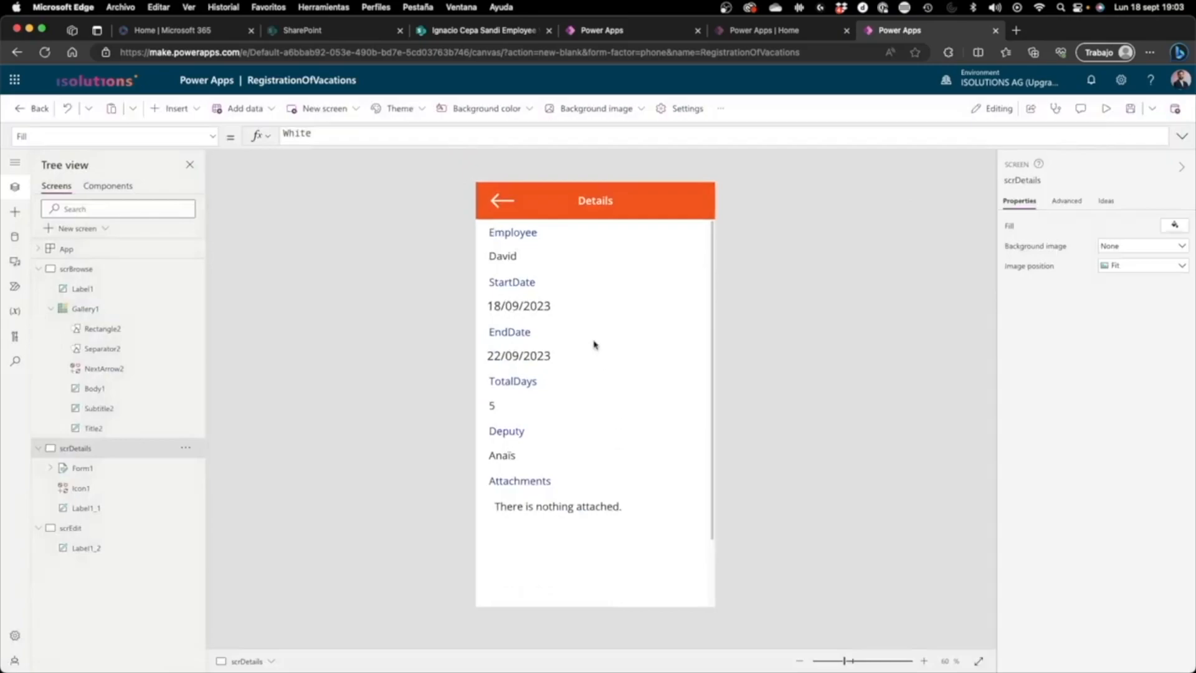
click(560, 380)
click(587, 625)
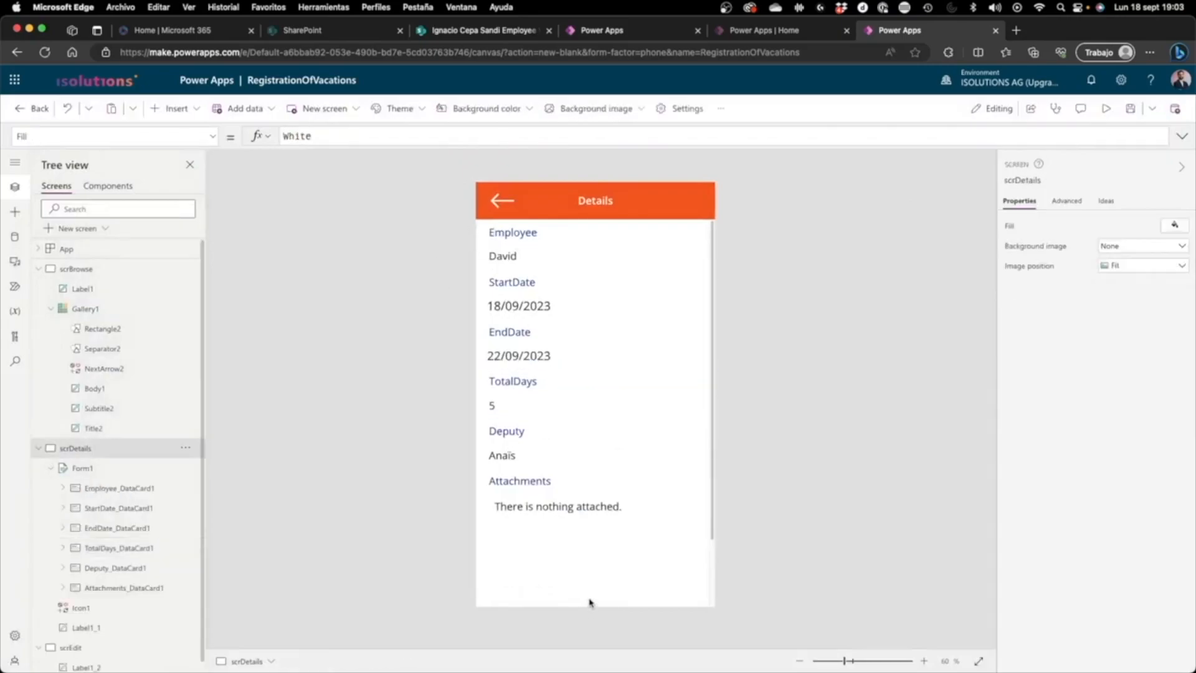
click(590, 595)
click(709, 429)
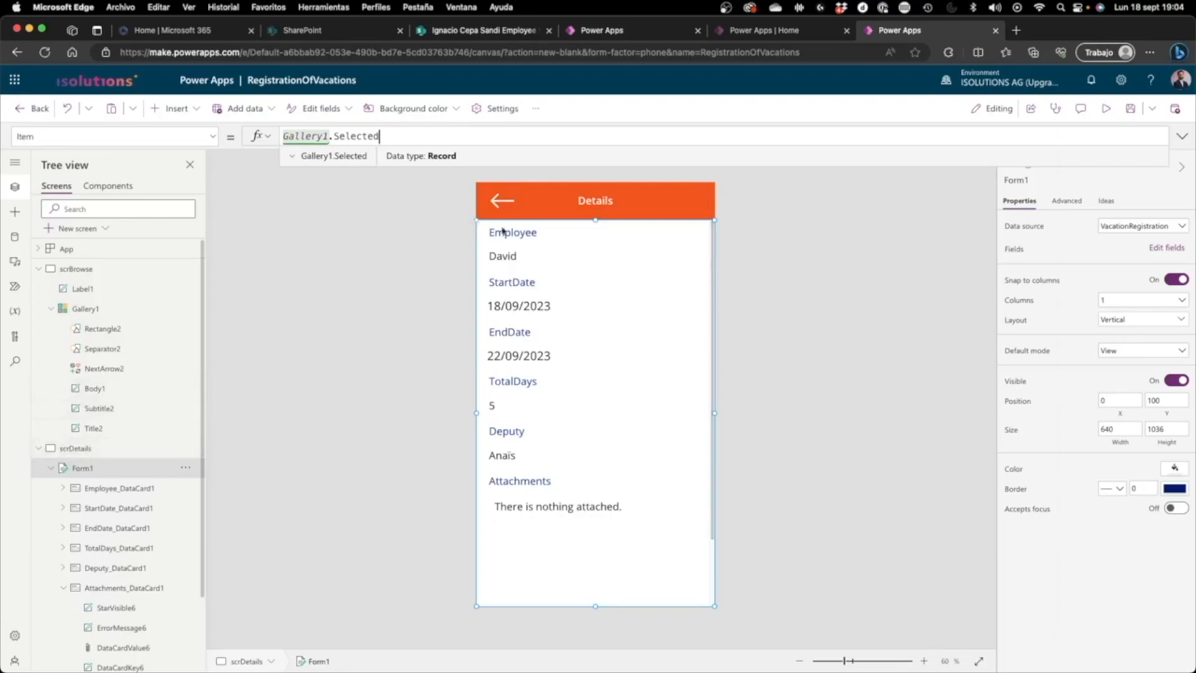
Step: Insert a Trash icon on scrDetails and place it in the header beside the Details title, at about X 465, Y 18
click(449, 318)
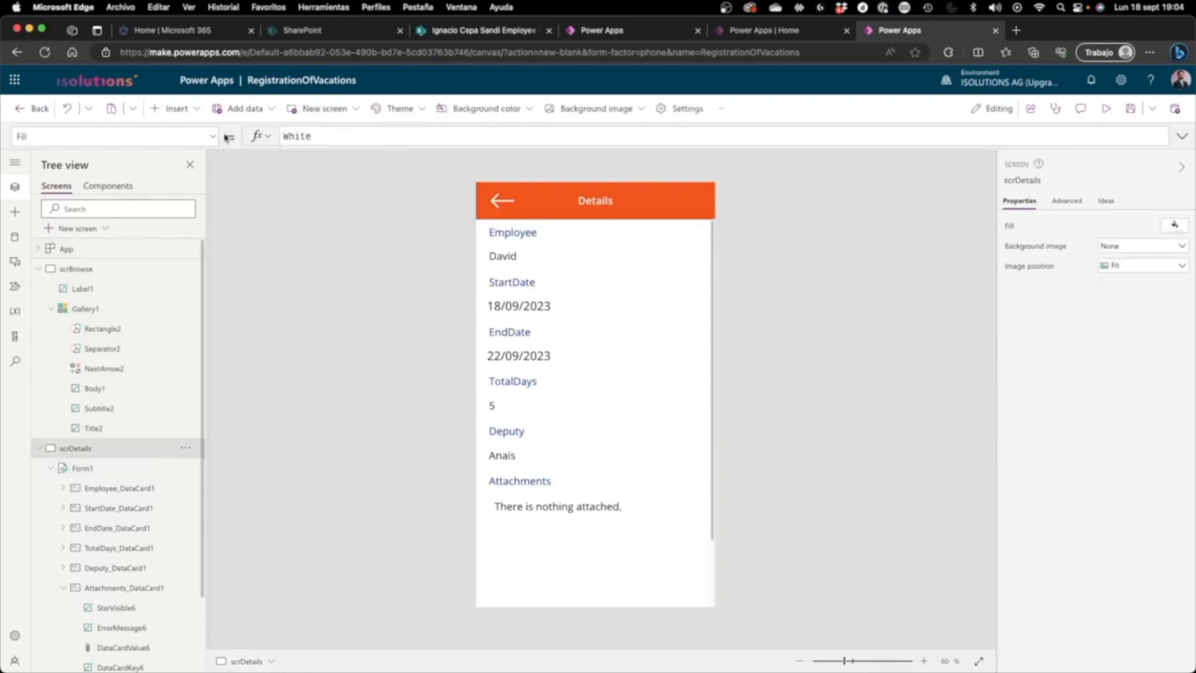
click(174, 109)
scroll(194, 373, down, 5)
scroll(198, 399, down, 1)
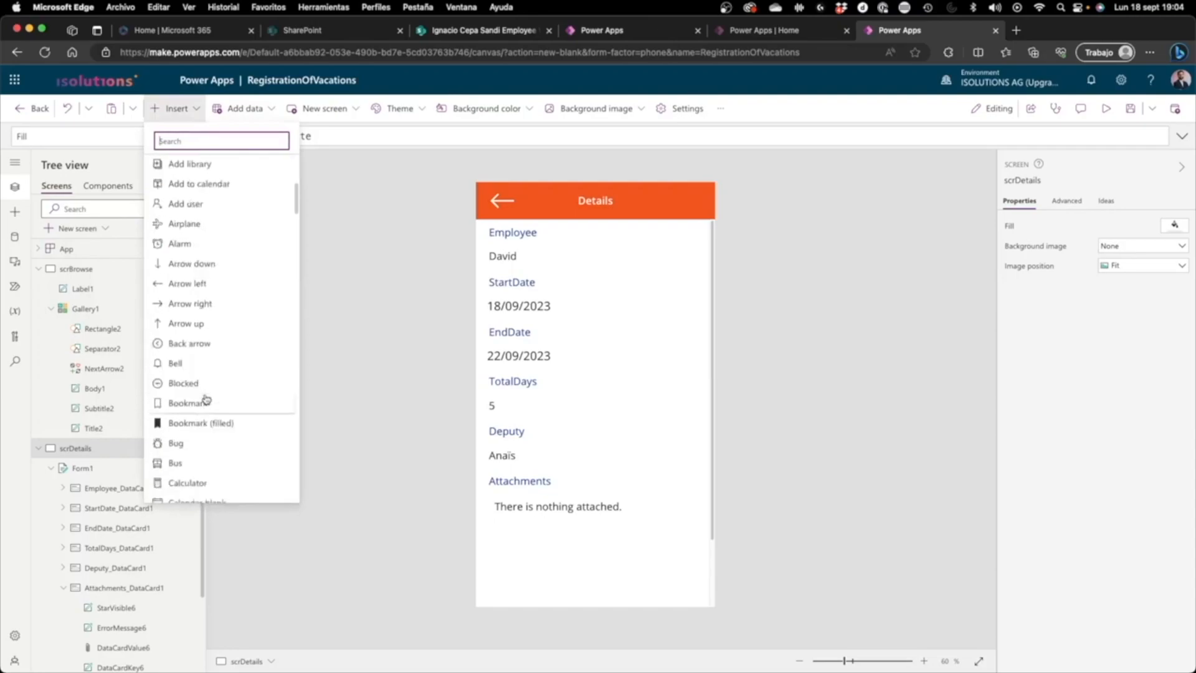
scroll(208, 396, down, 10)
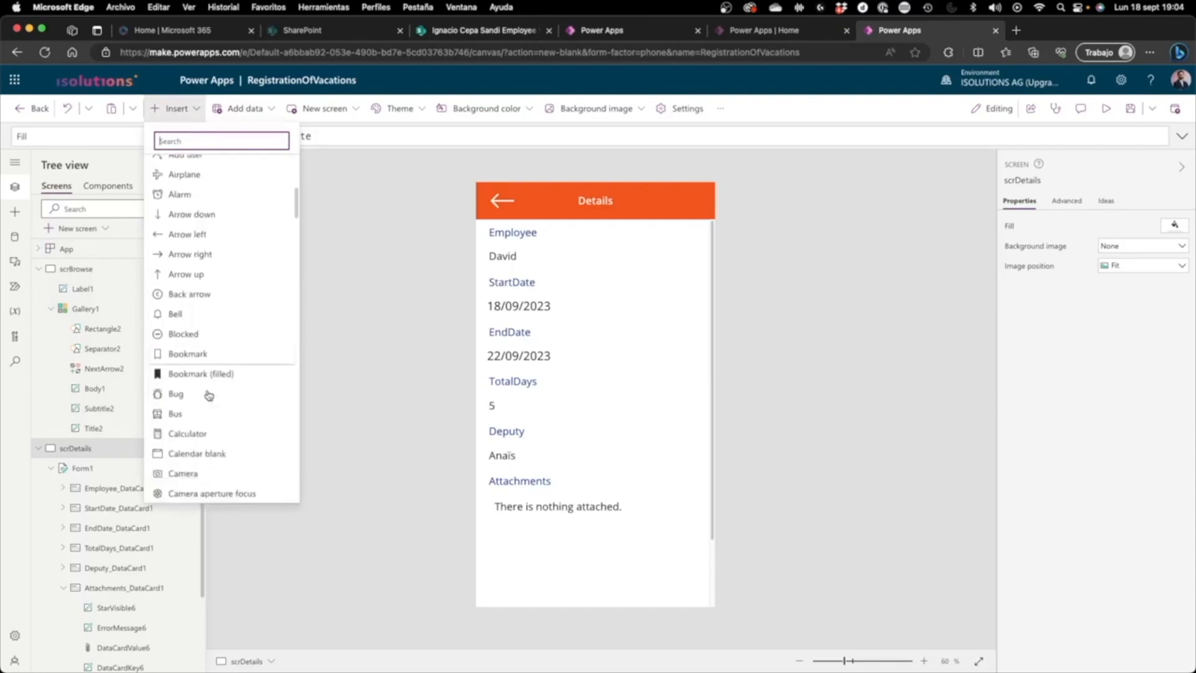
scroll(209, 396, down, 12)
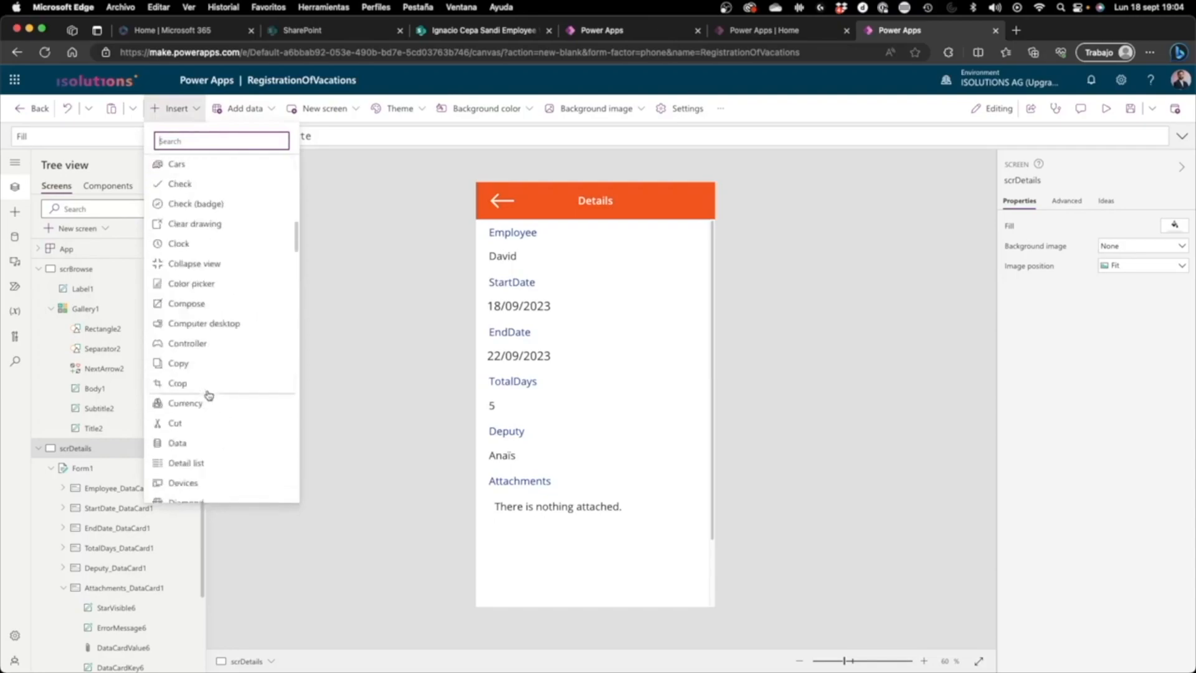
scroll(211, 393, down, 15)
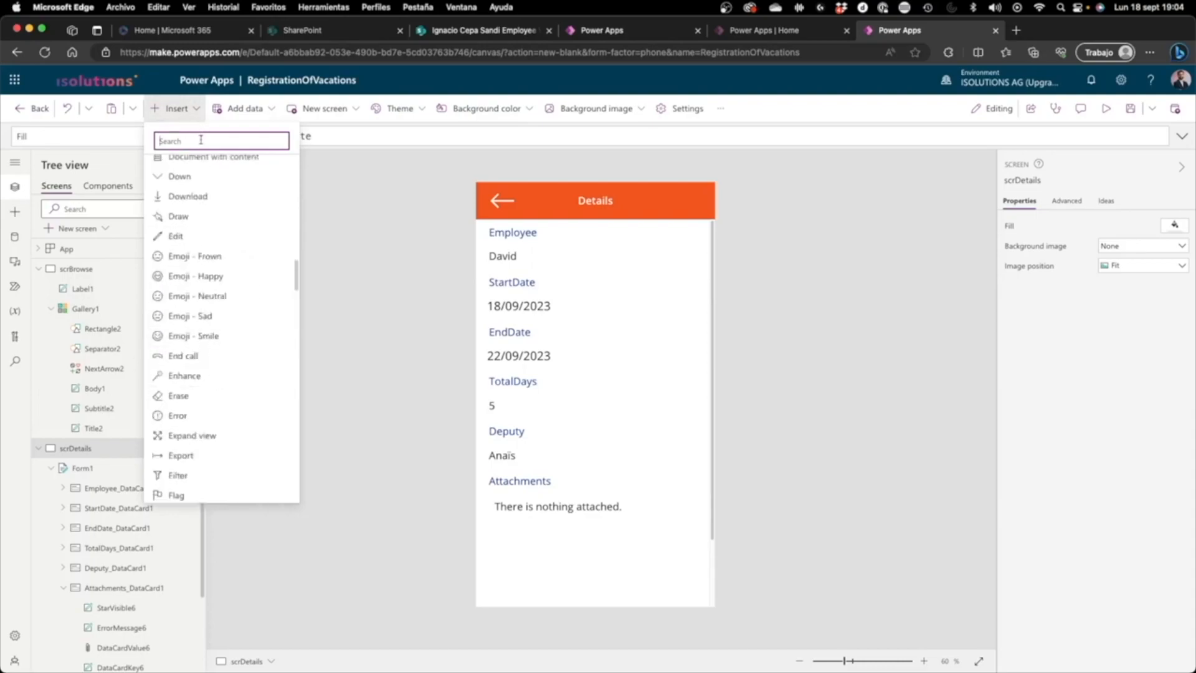
text(tras)
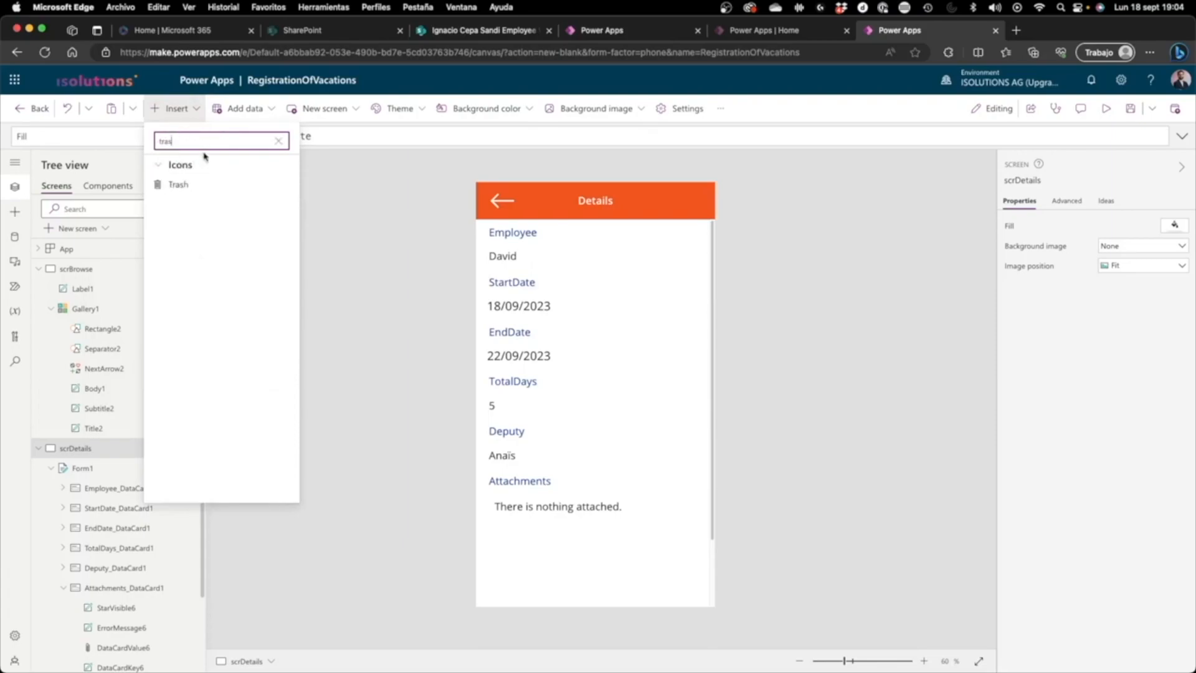
click(199, 186)
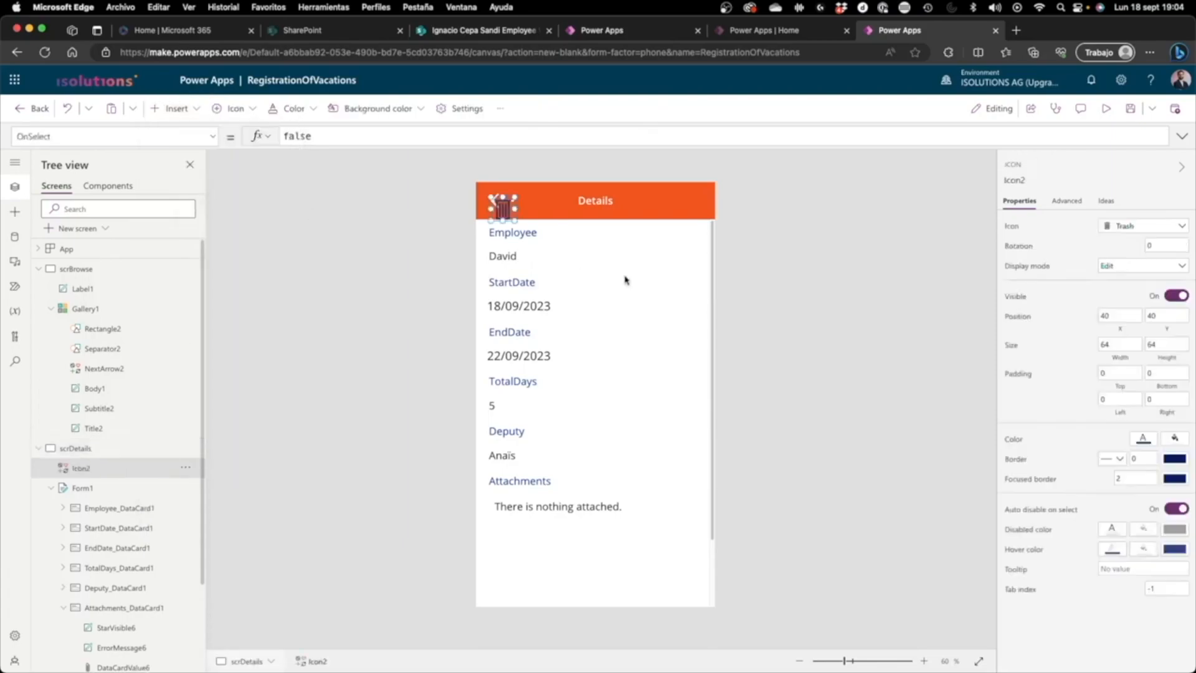
drag(571, 211, 662, 200)
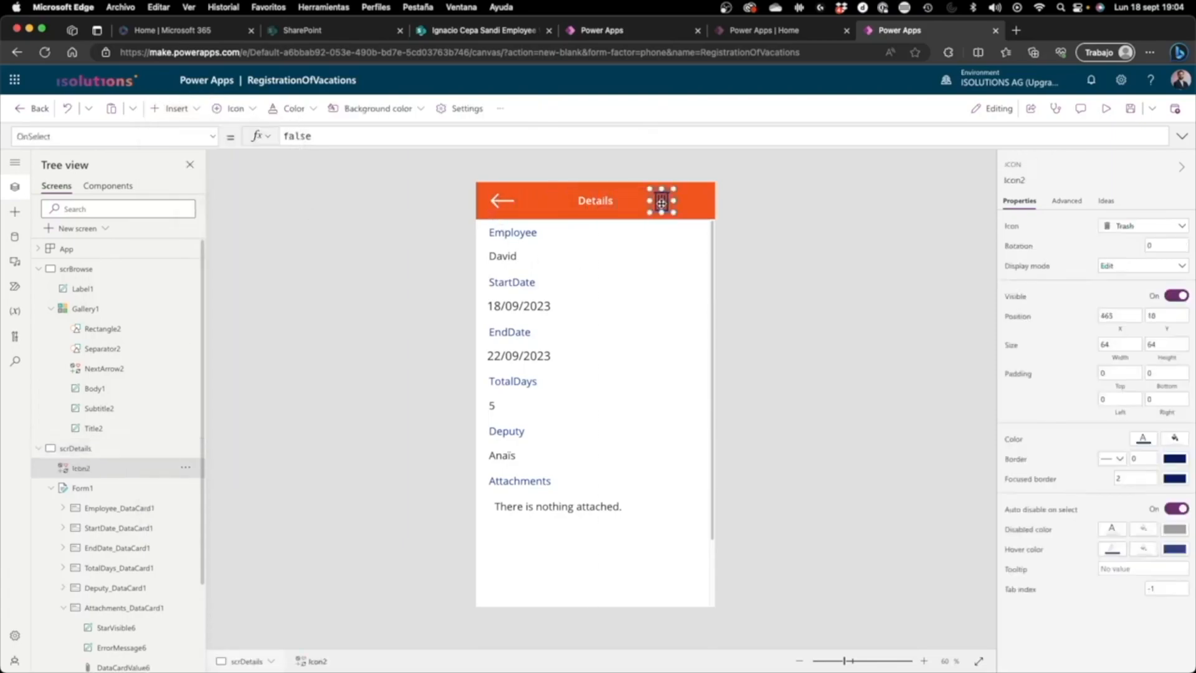
Step: Set the trash icon's color to white
click(1142, 441)
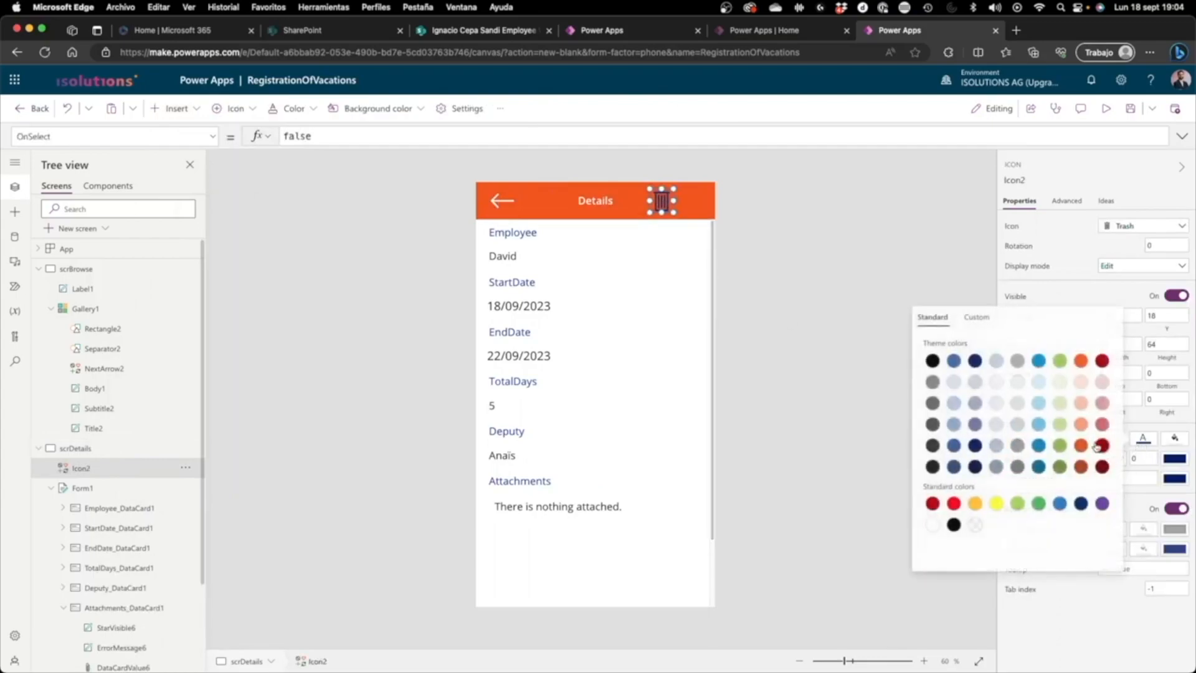
click(933, 524)
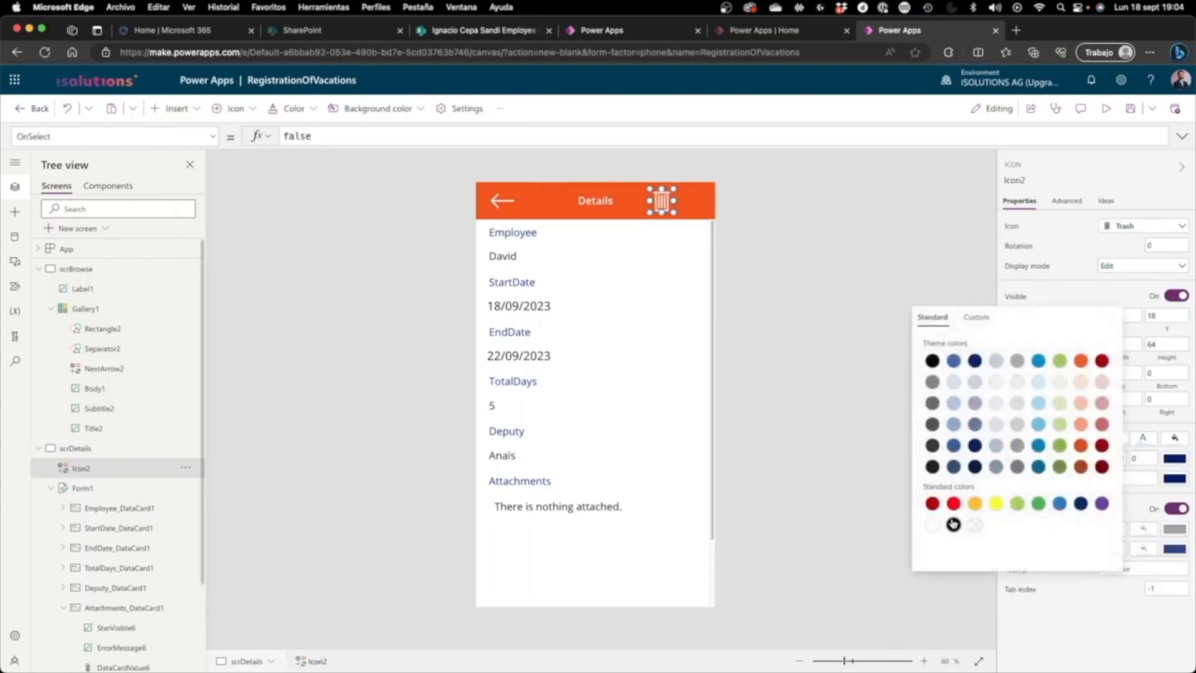
click(874, 505)
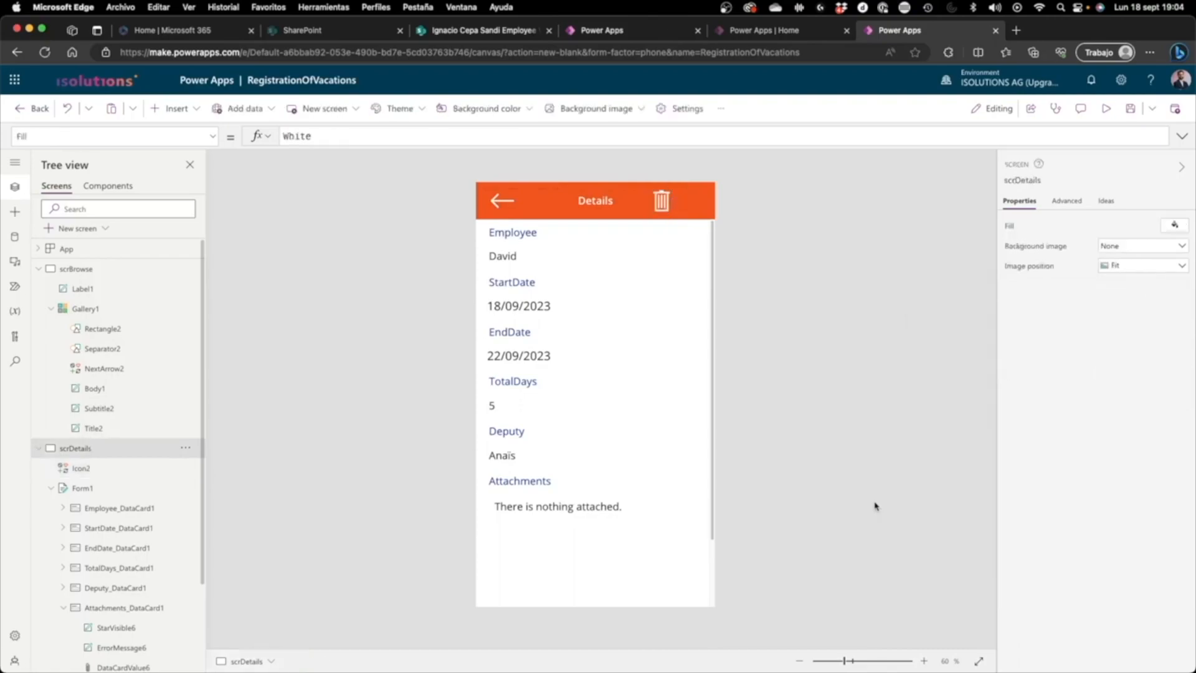
Step: Set the trash icon's OnSelect property to Remove(VacationRegistration,Gallery1.Selected)
click(656, 201)
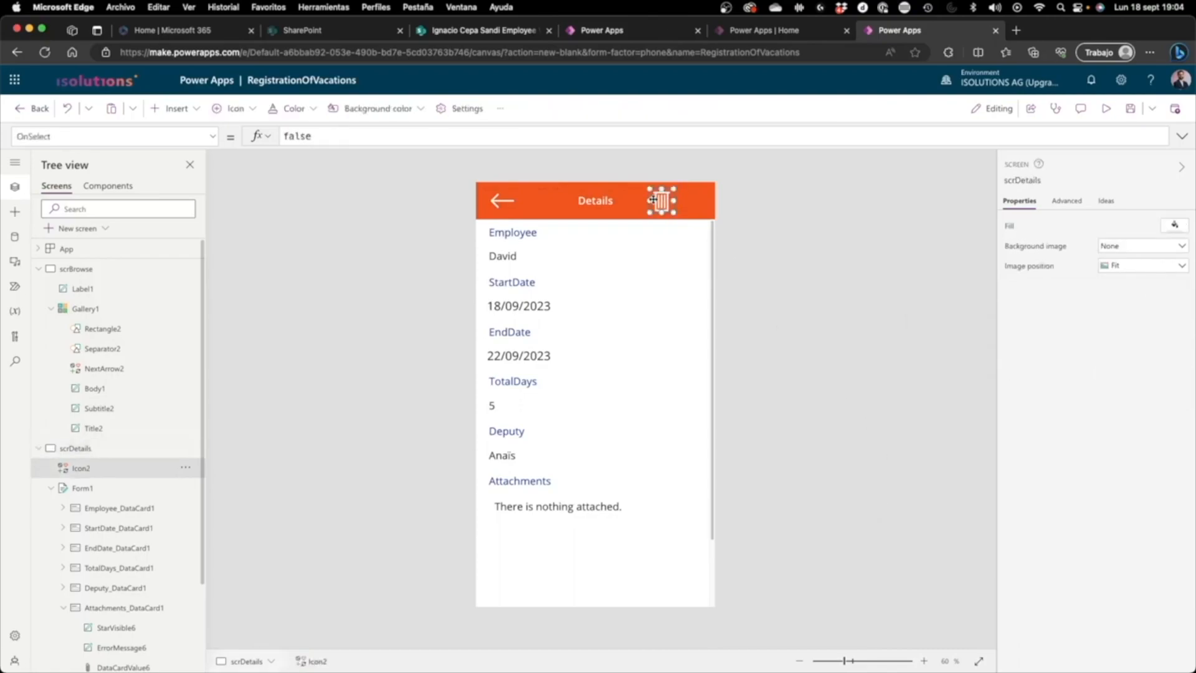
click(504, 202)
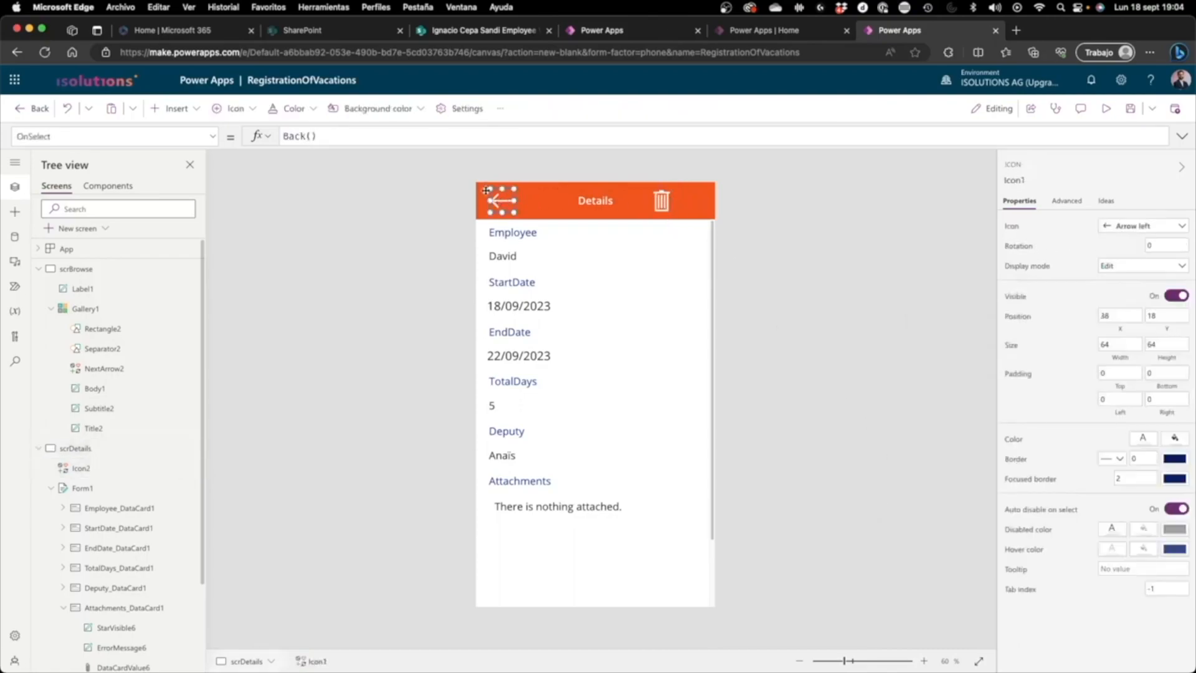
click(660, 200)
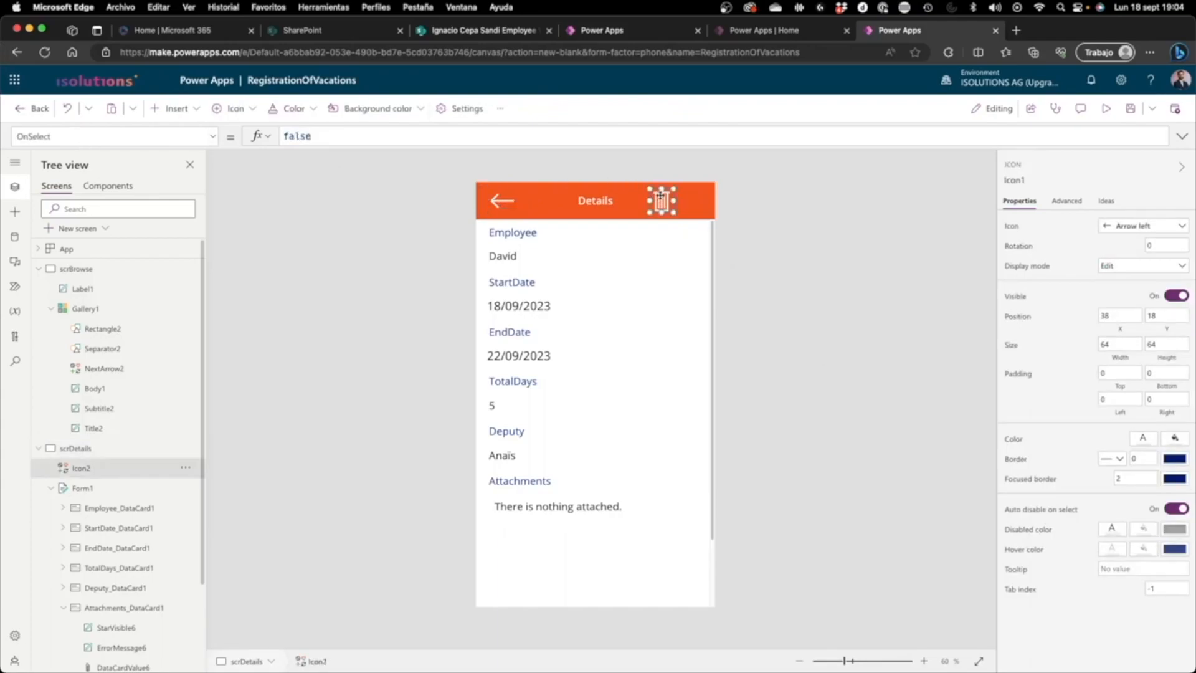
triple_click(393, 136)
text(remove()
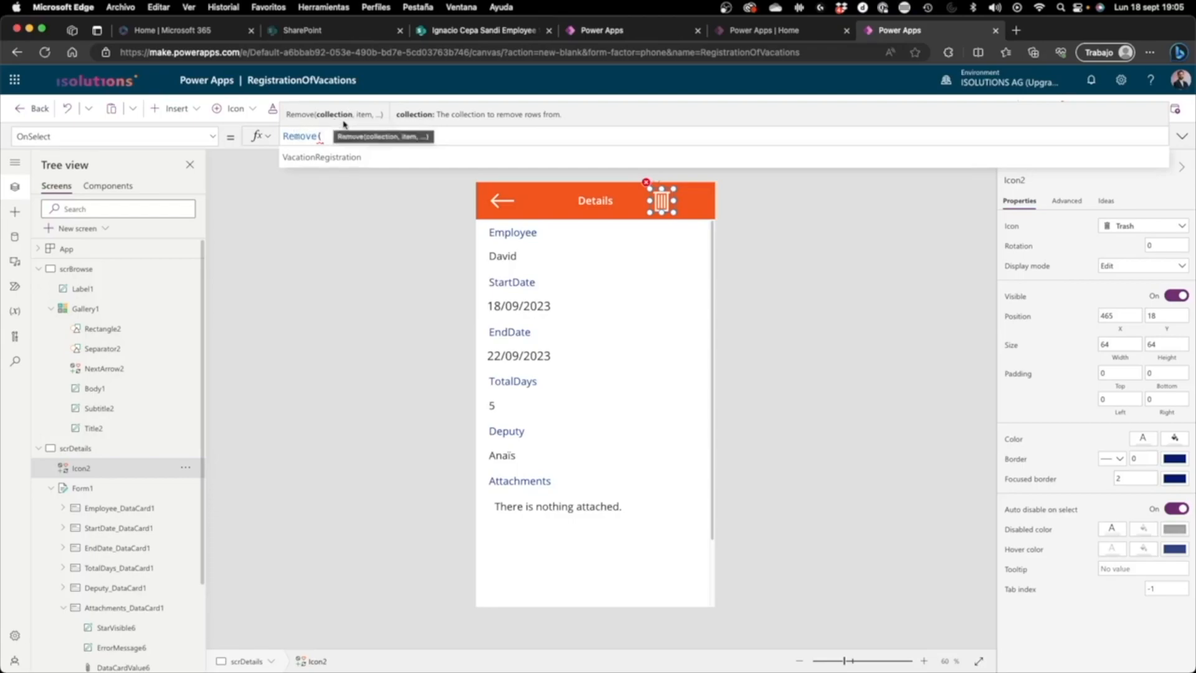
click(359, 157)
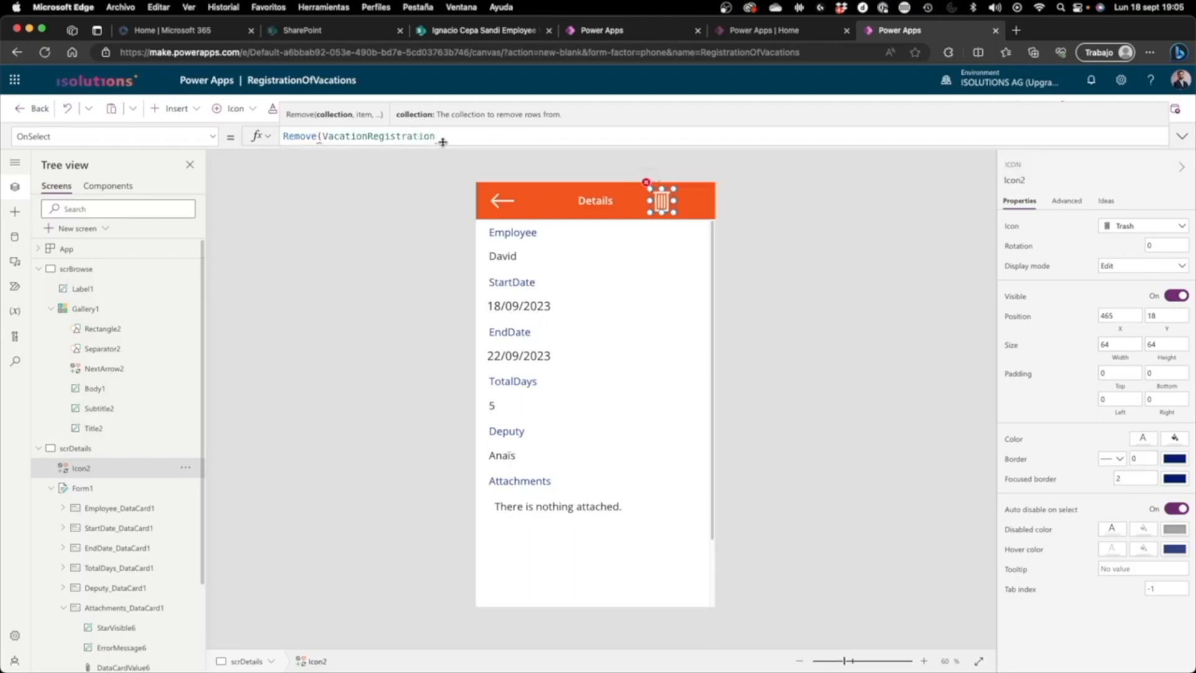
text(,)
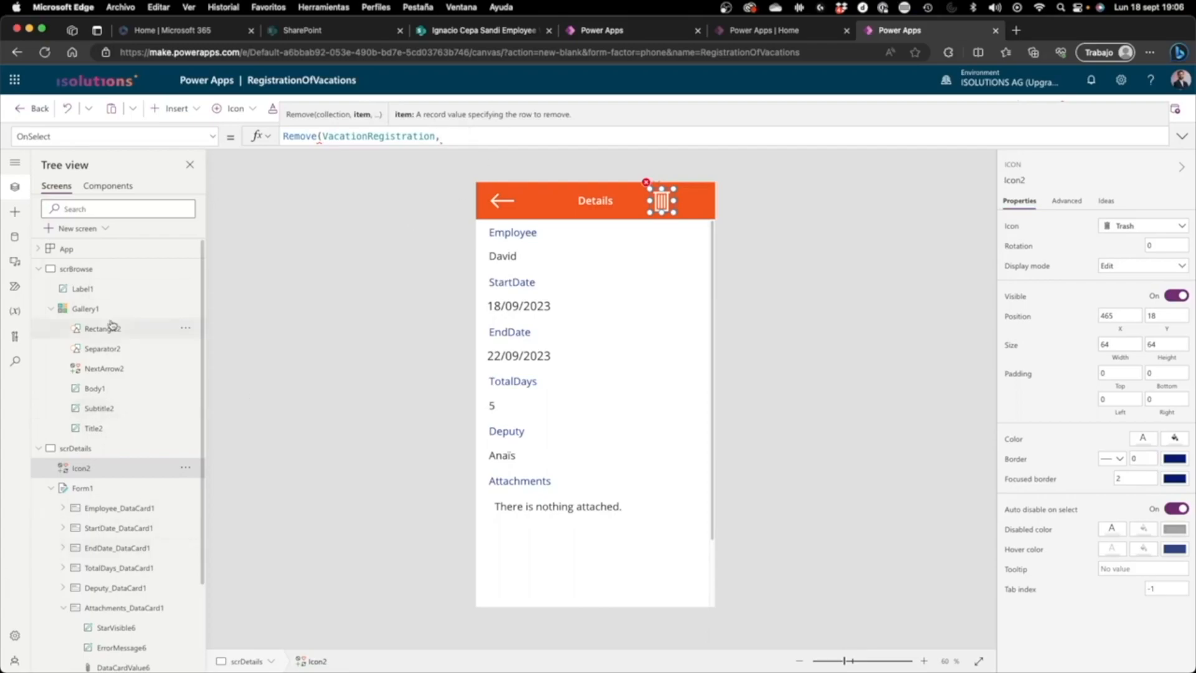
text(gistration,Gallery1)
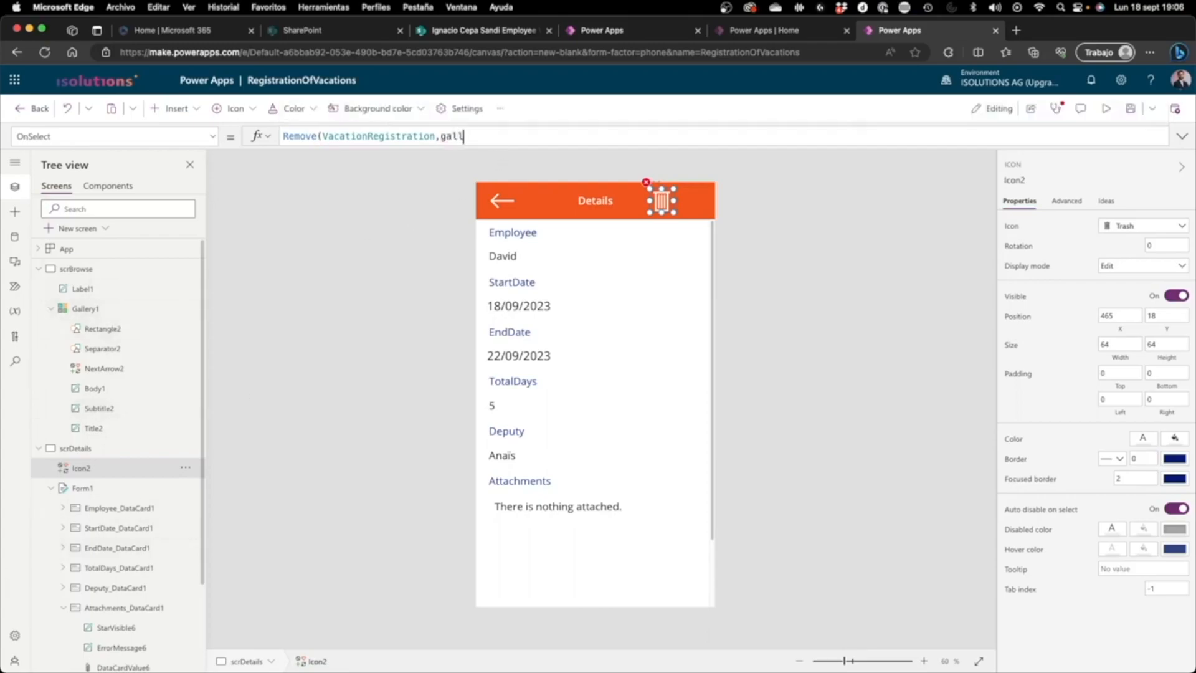
text(.Selected)
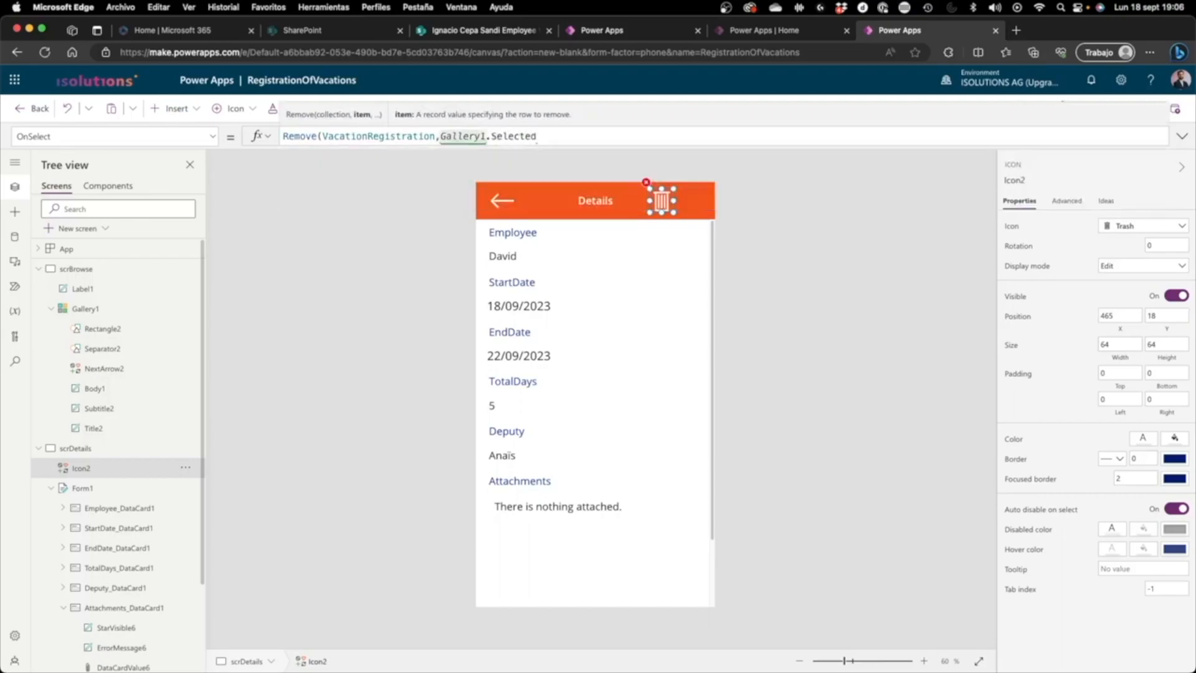
text())
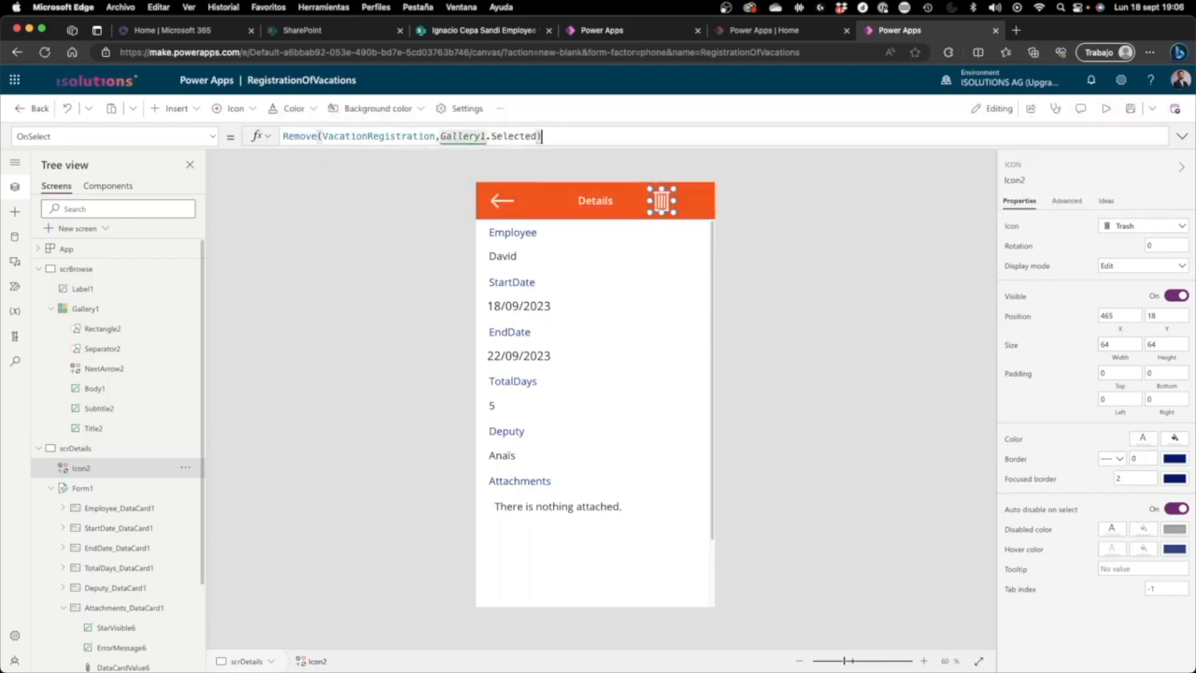
key(BackSpace)
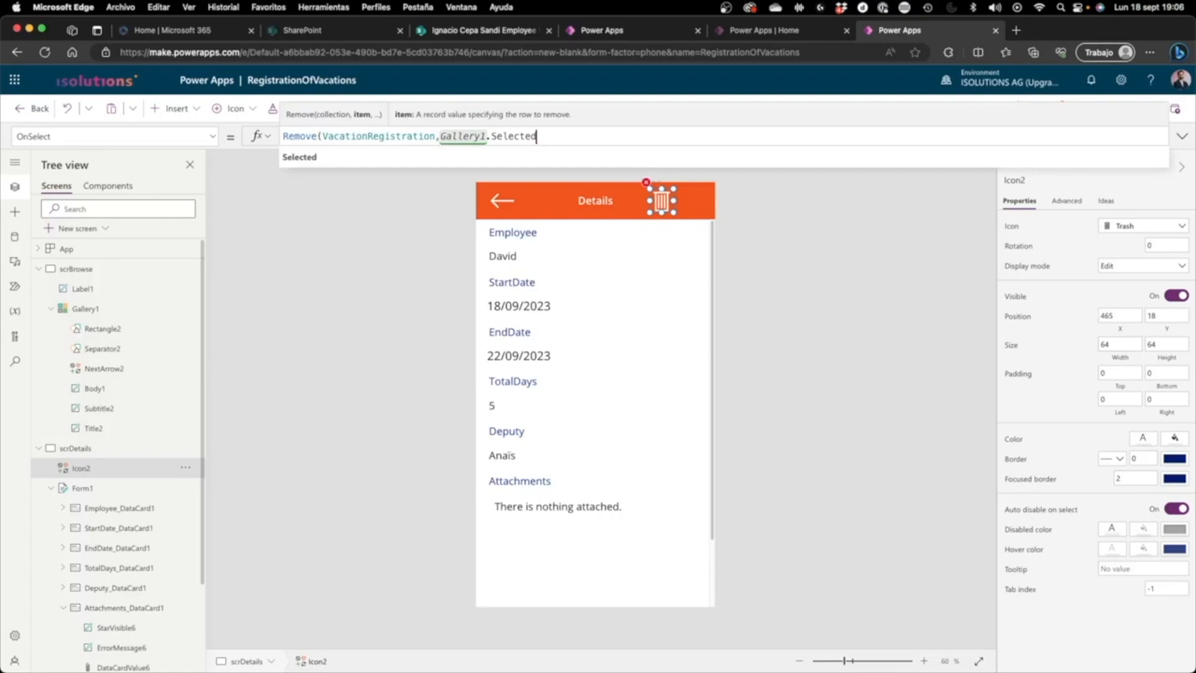
text(,)
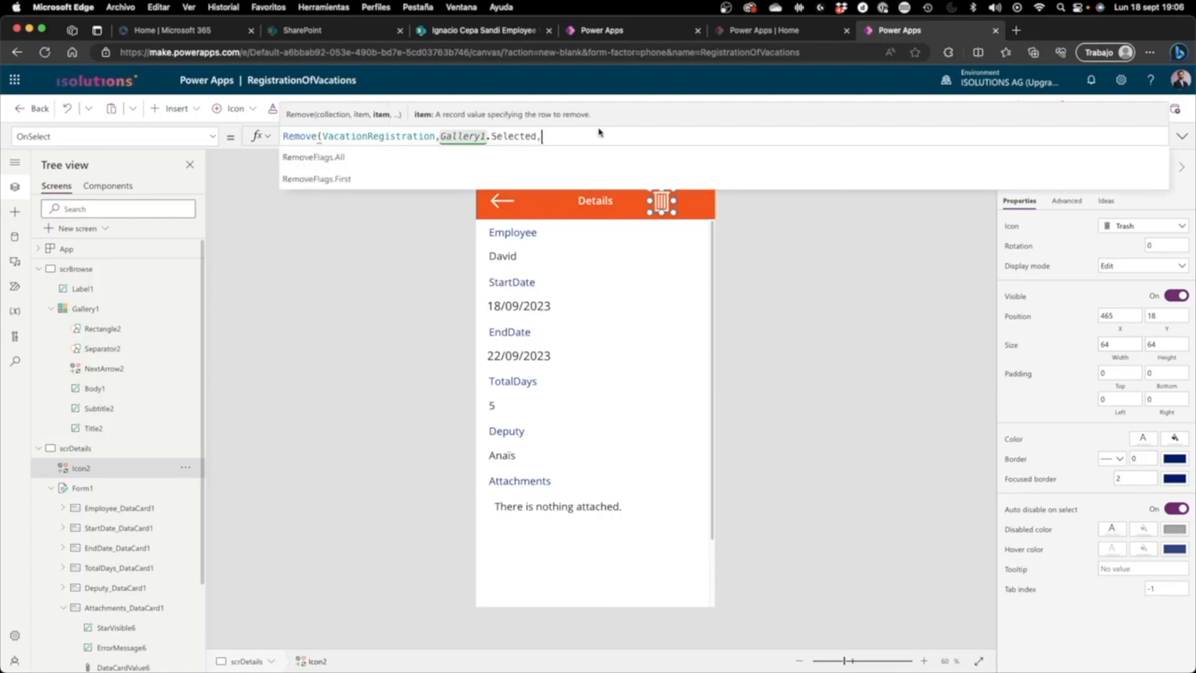
key(BackSpace)
text())
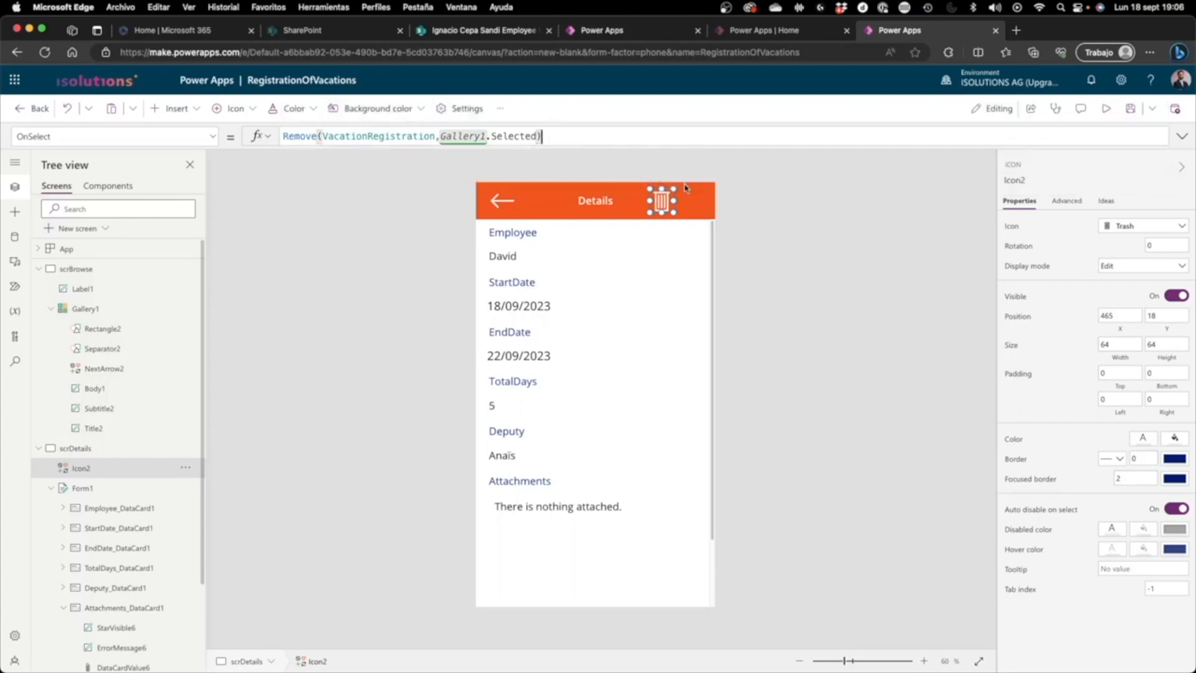
click(800, 181)
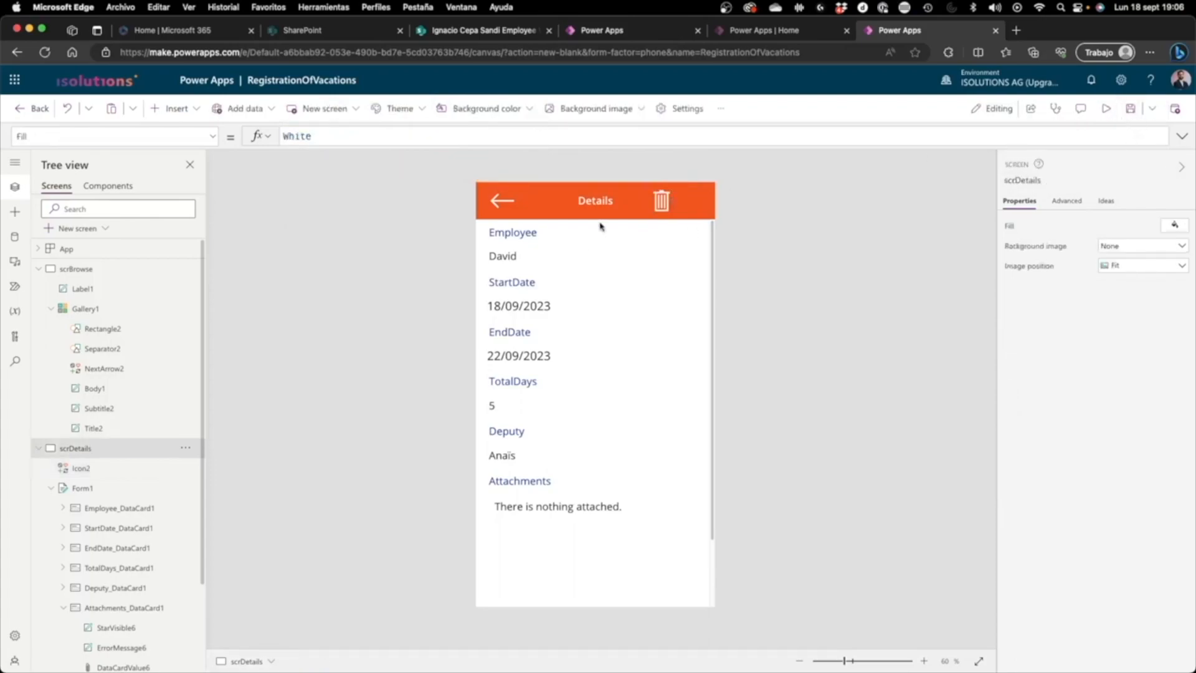
Step: Extend the trash icon's OnSelect formula on scrDetails to Remove(VacationRegistration,Gallery1.Selected);Back()
click(655, 210)
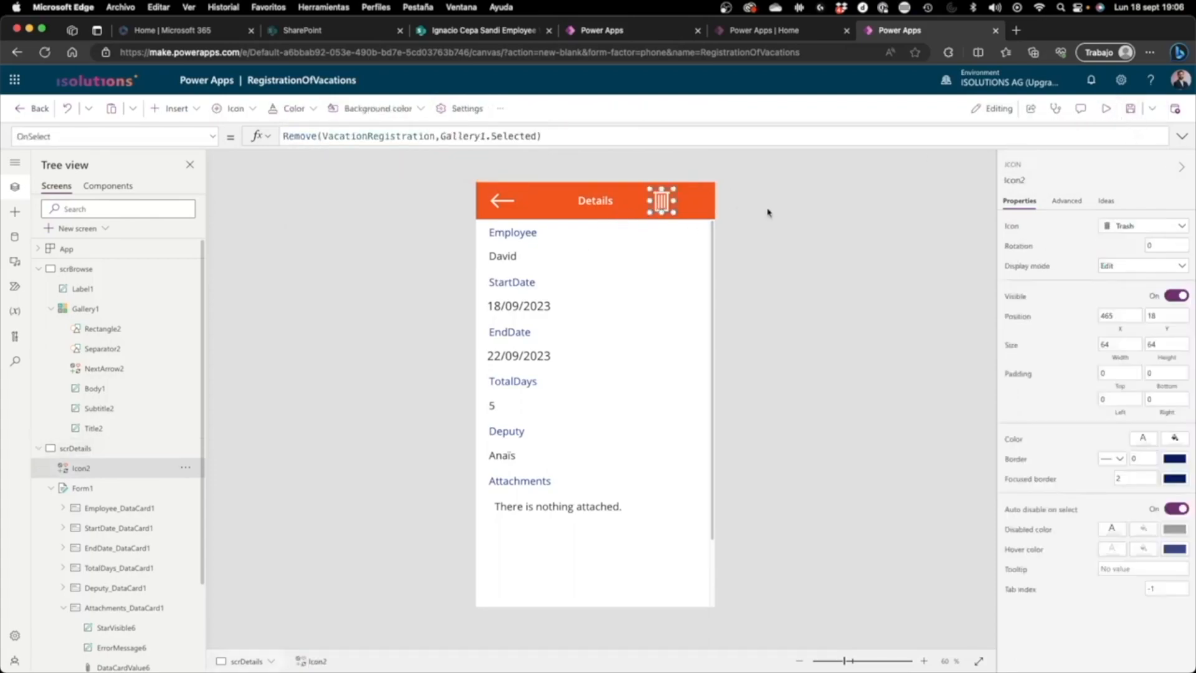
click(569, 135)
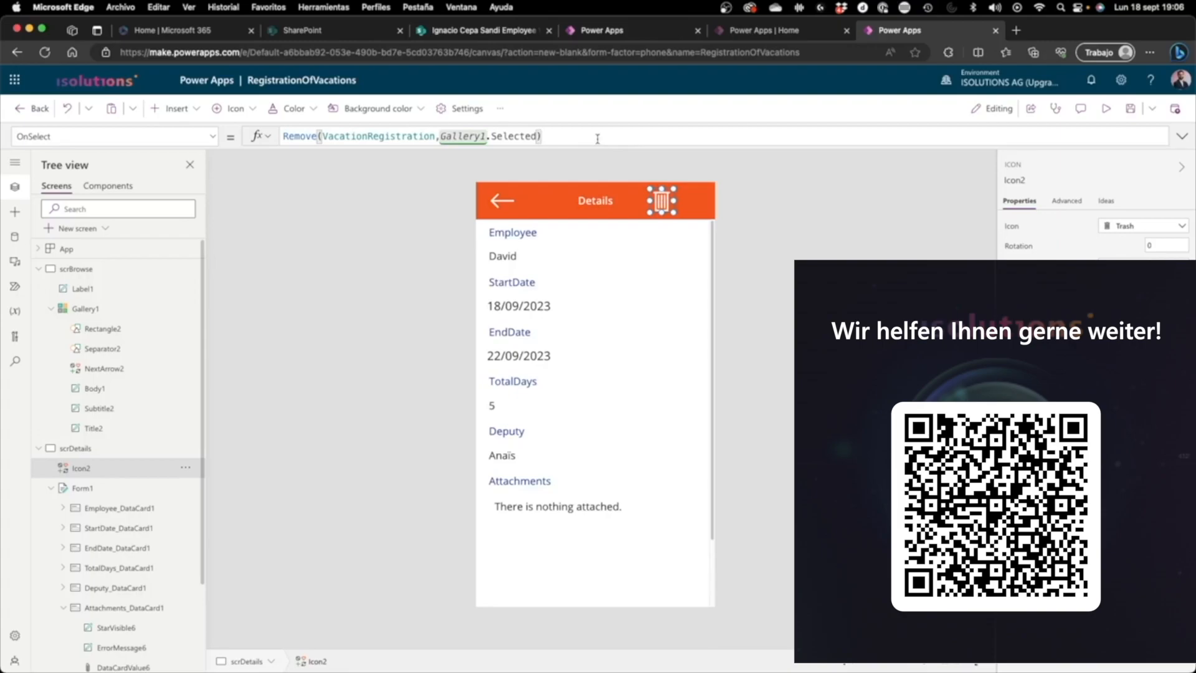
text(;)
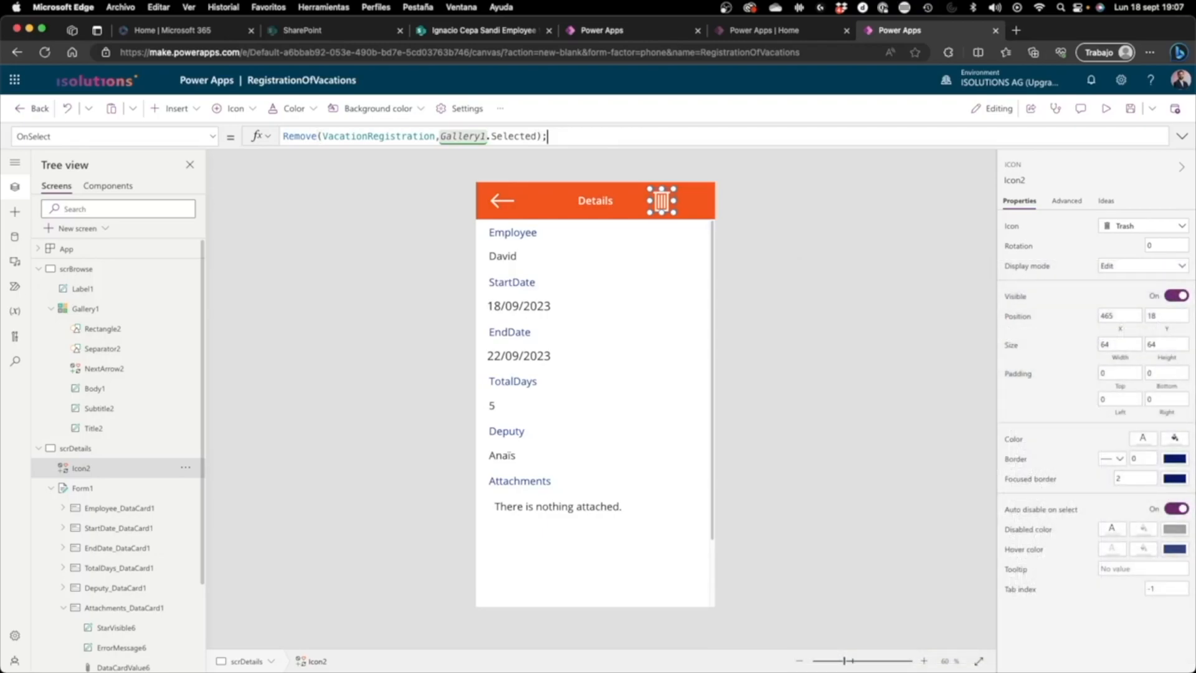
click(507, 198)
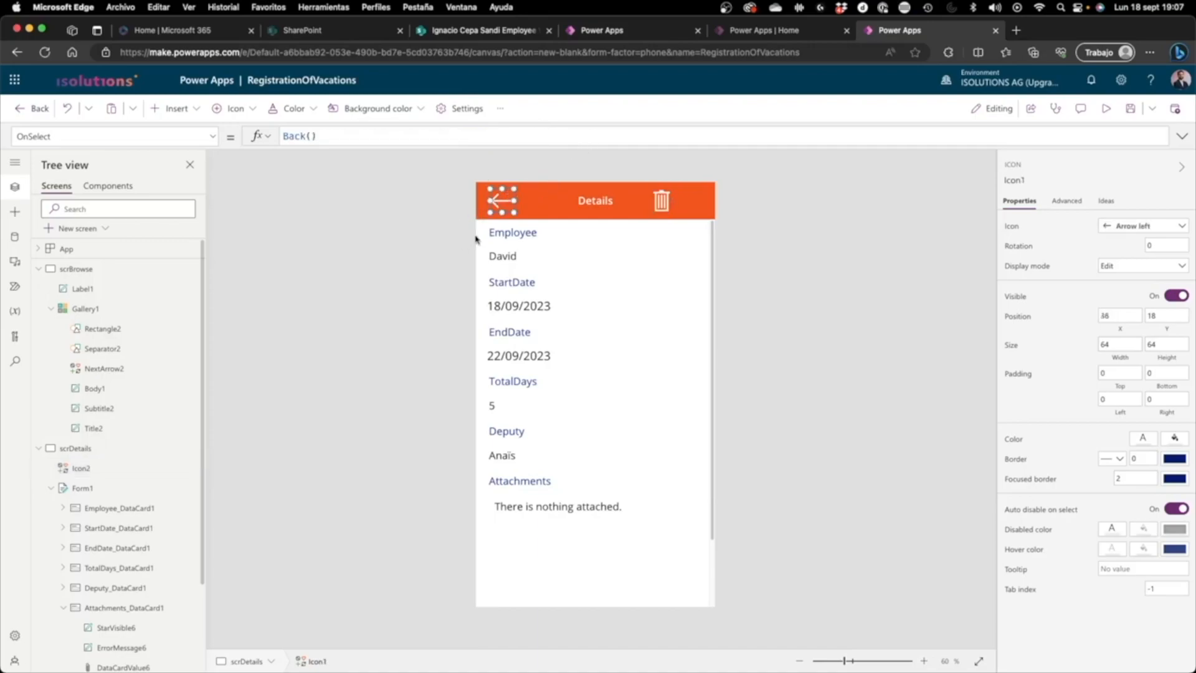
drag(337, 139, 216, 128)
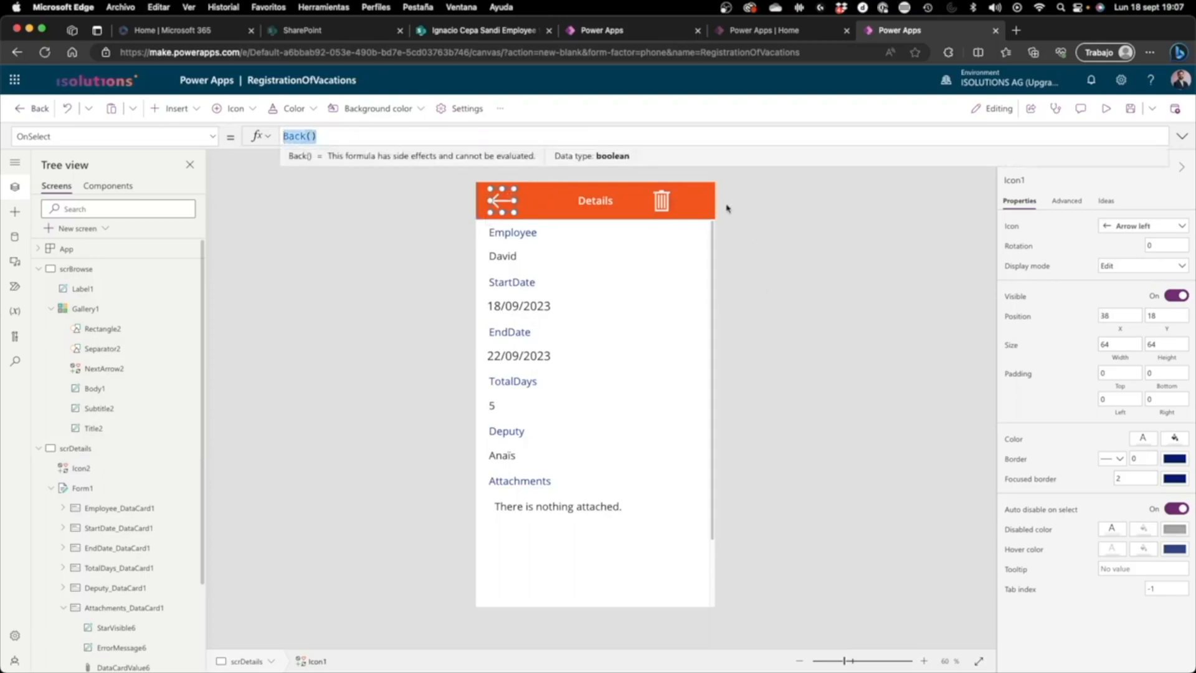
click(664, 198)
text(Back())
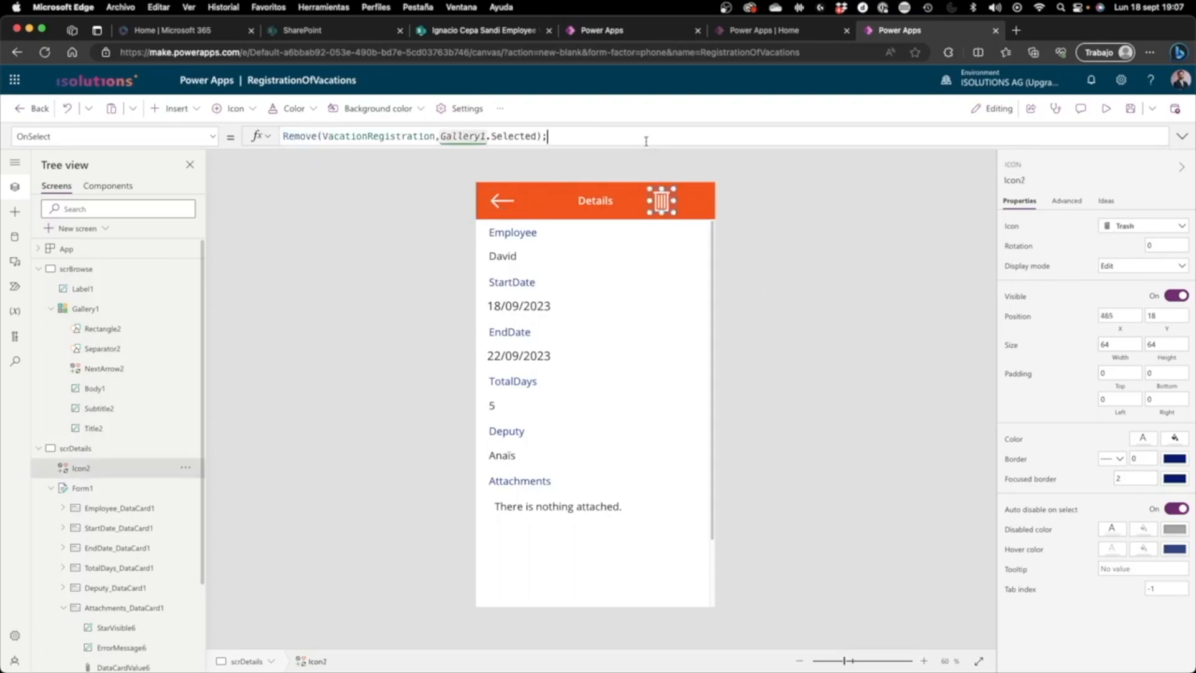
click(713, 163)
Step: Preview the app from scrBrowse, delete the first gallery item from its details screen, and check the next item's details before returning to editing
click(1105, 109)
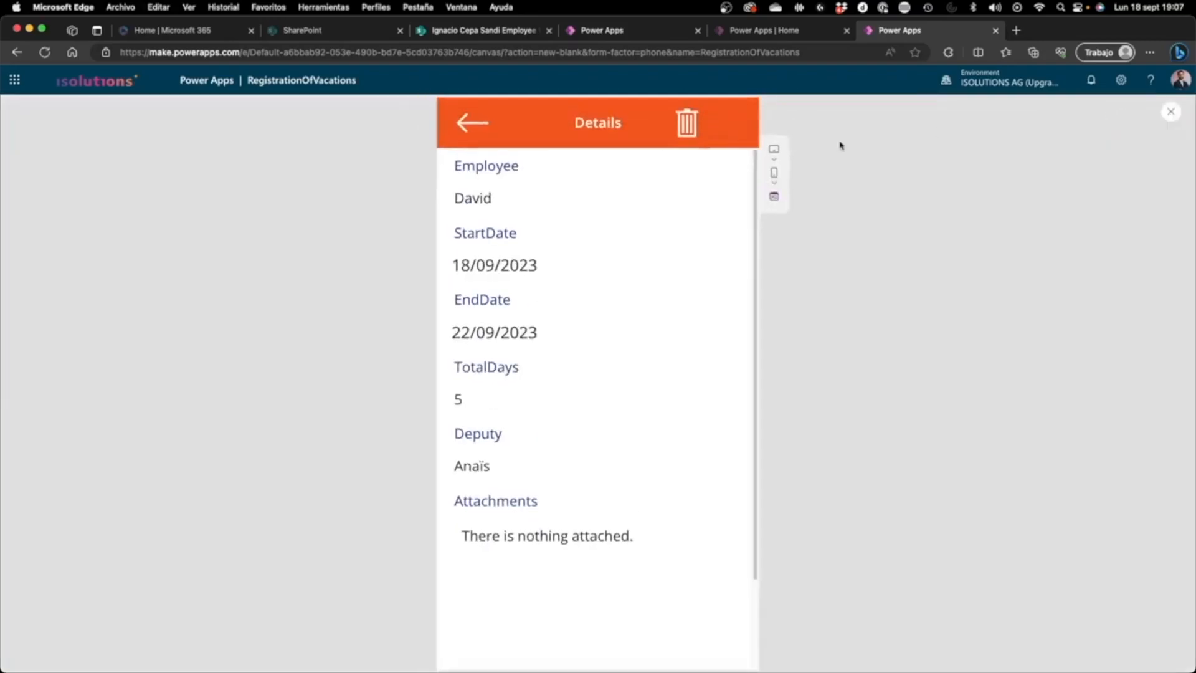
click(1171, 112)
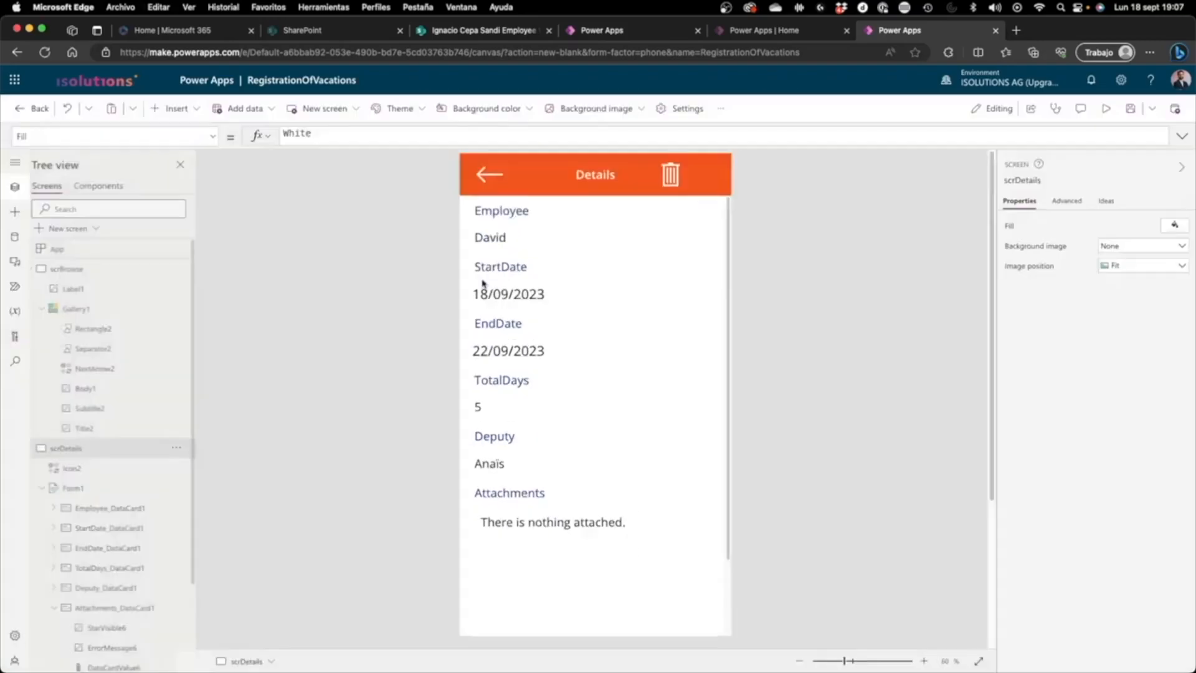
click(117, 310)
click(1106, 109)
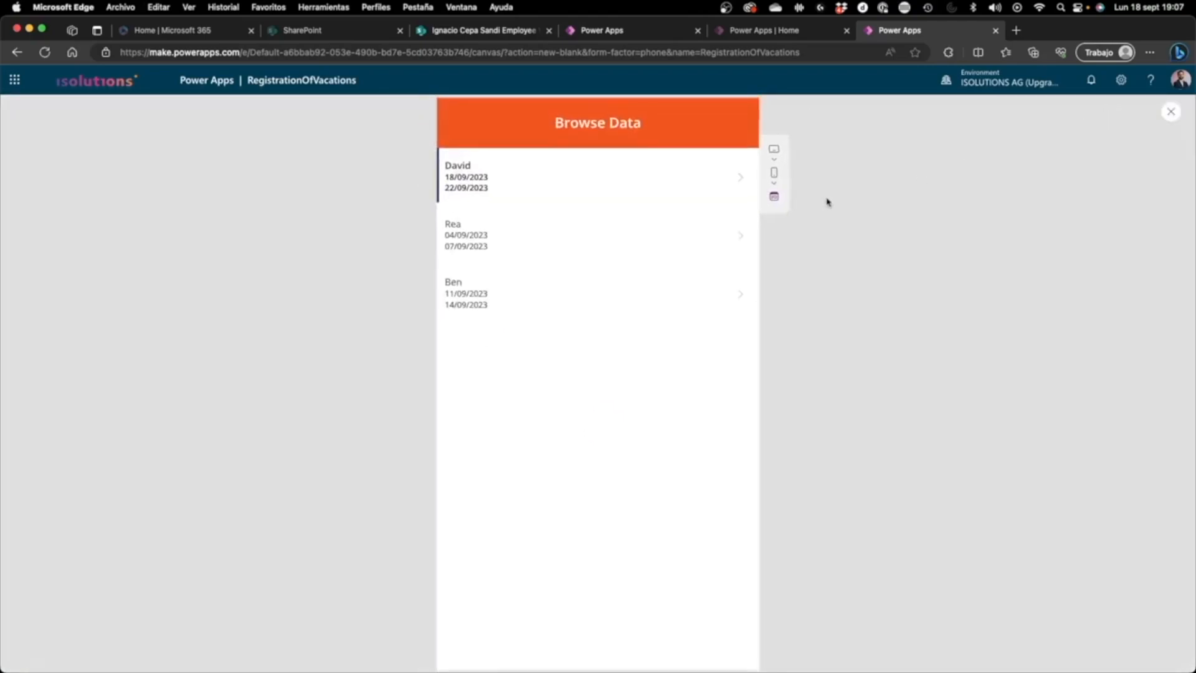
click(695, 187)
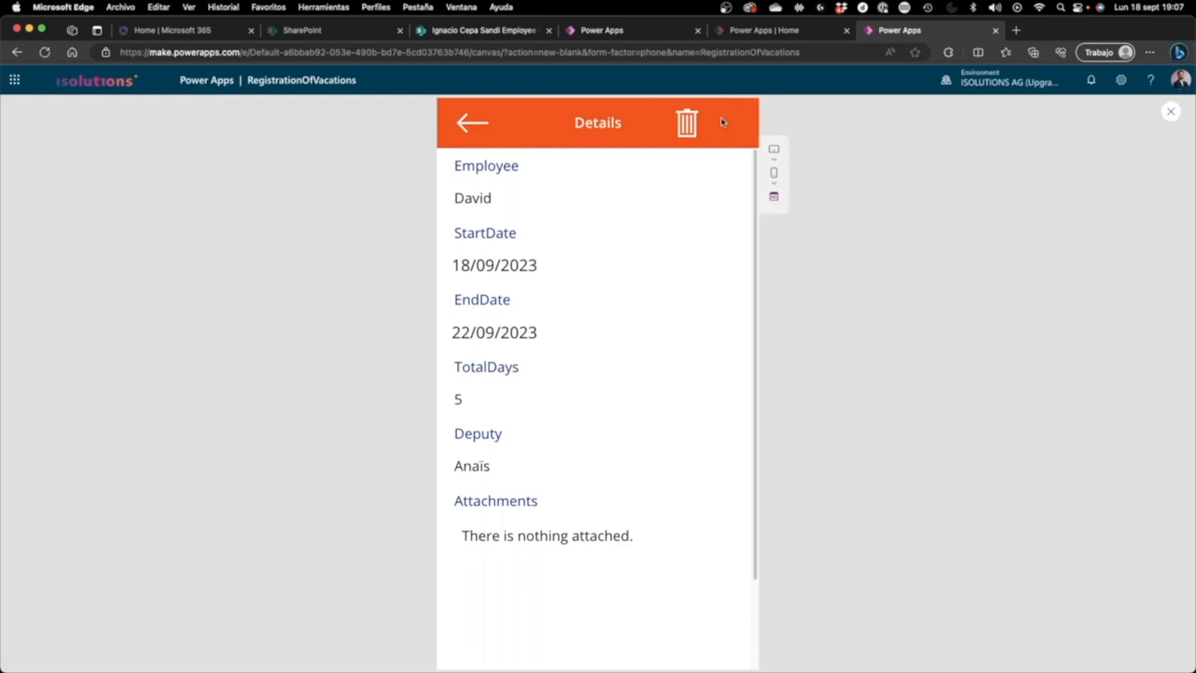
click(687, 123)
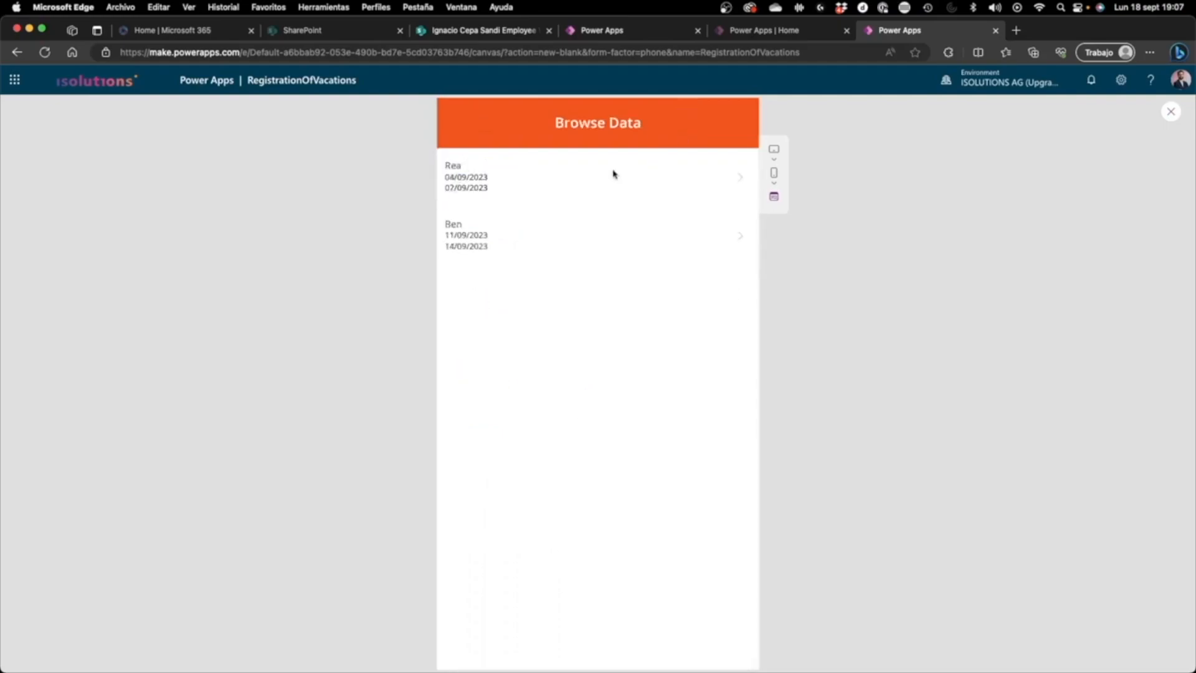
click(580, 187)
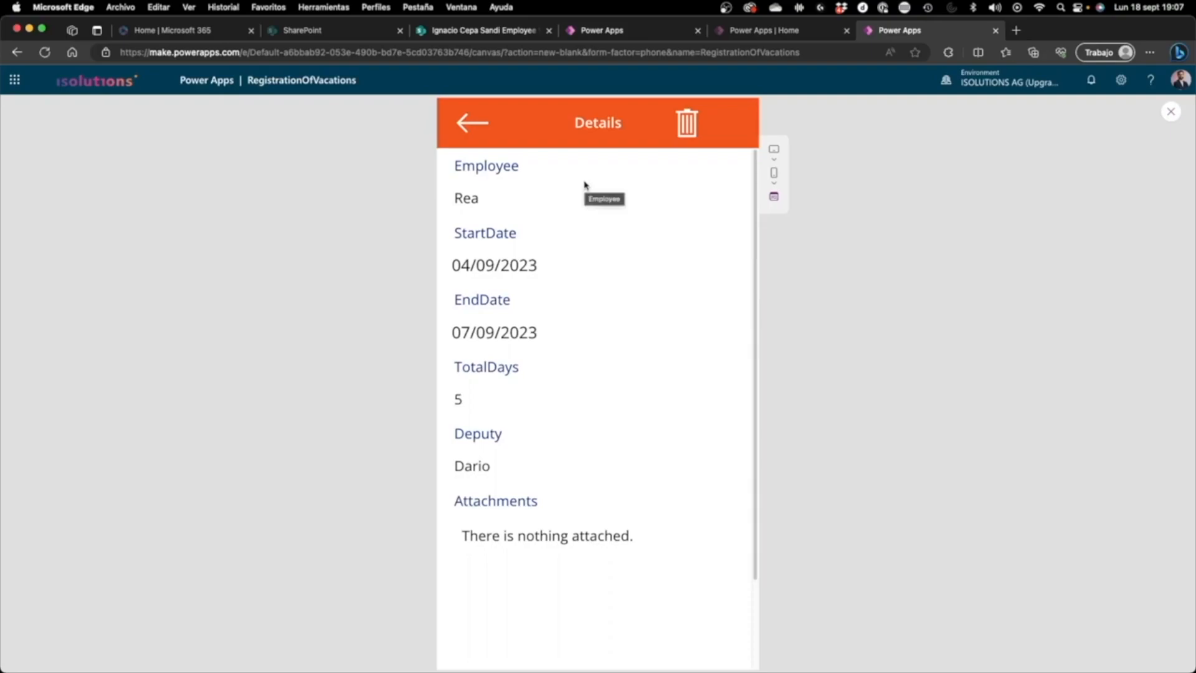
click(1171, 113)
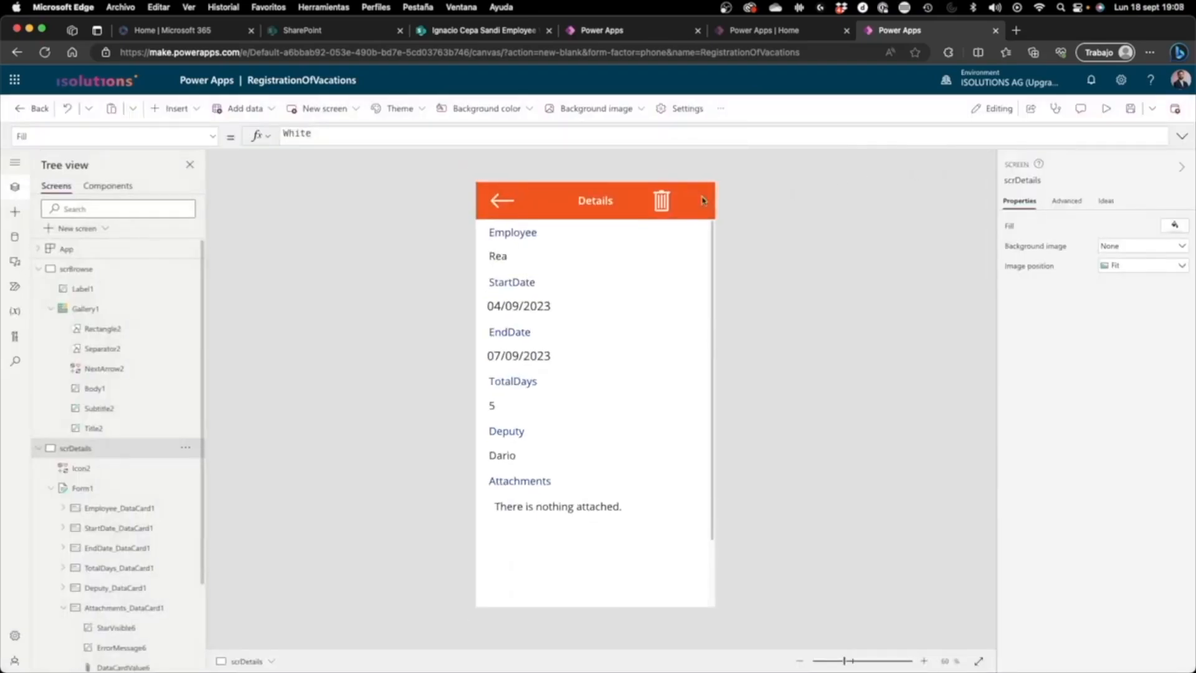
click(168, 109)
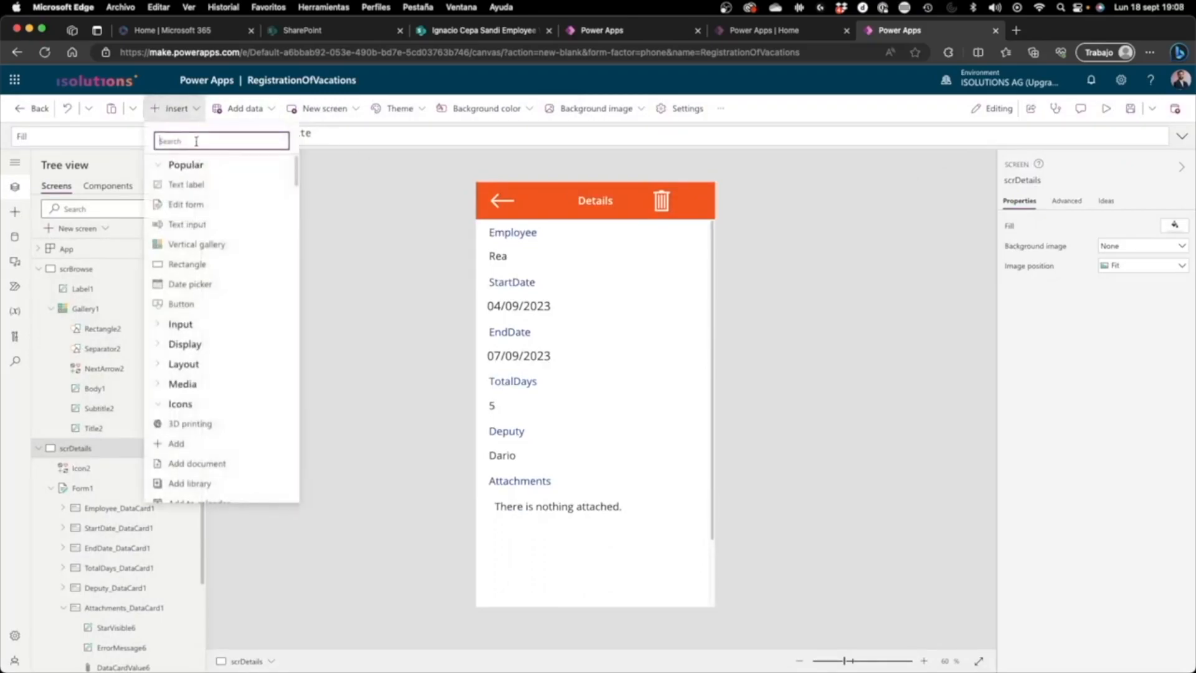
text(i)
key(BackSpace)
text(penc)
key(BackSpace)
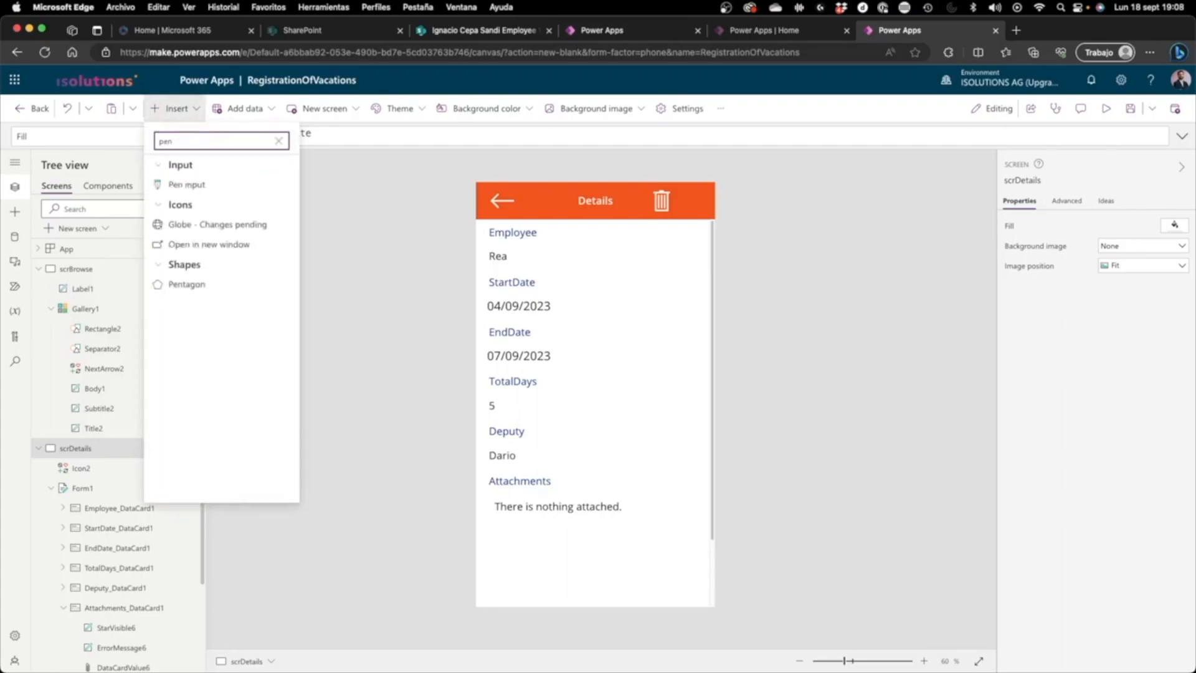
click(187, 185)
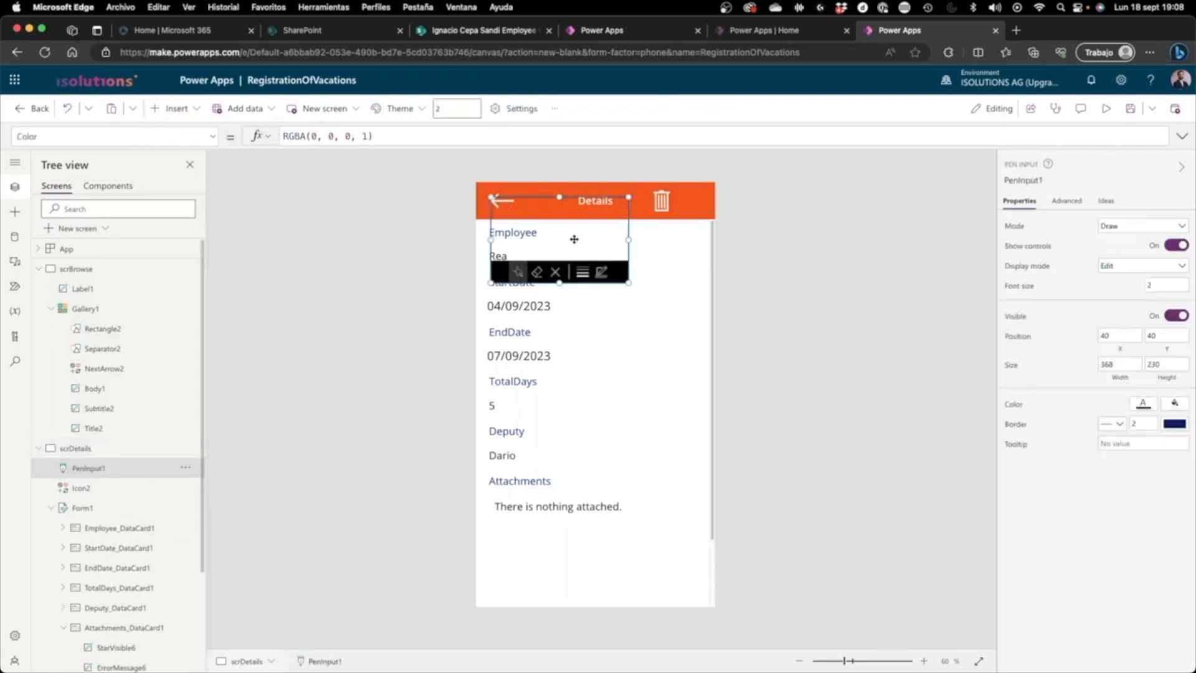
key(Delete)
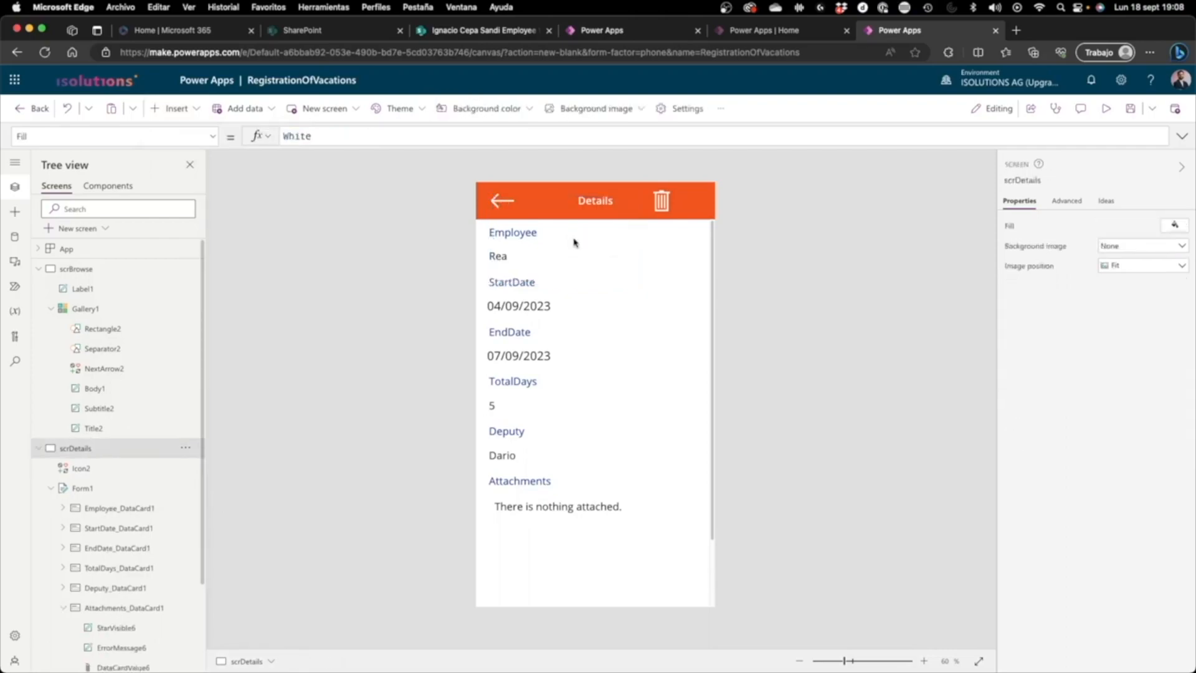
Step: Insert a white Edit icon on scrDetails and place it in the header beside the trash icon, at about X 556, Y 18
click(175, 108)
scroll(166, 454, down, 7)
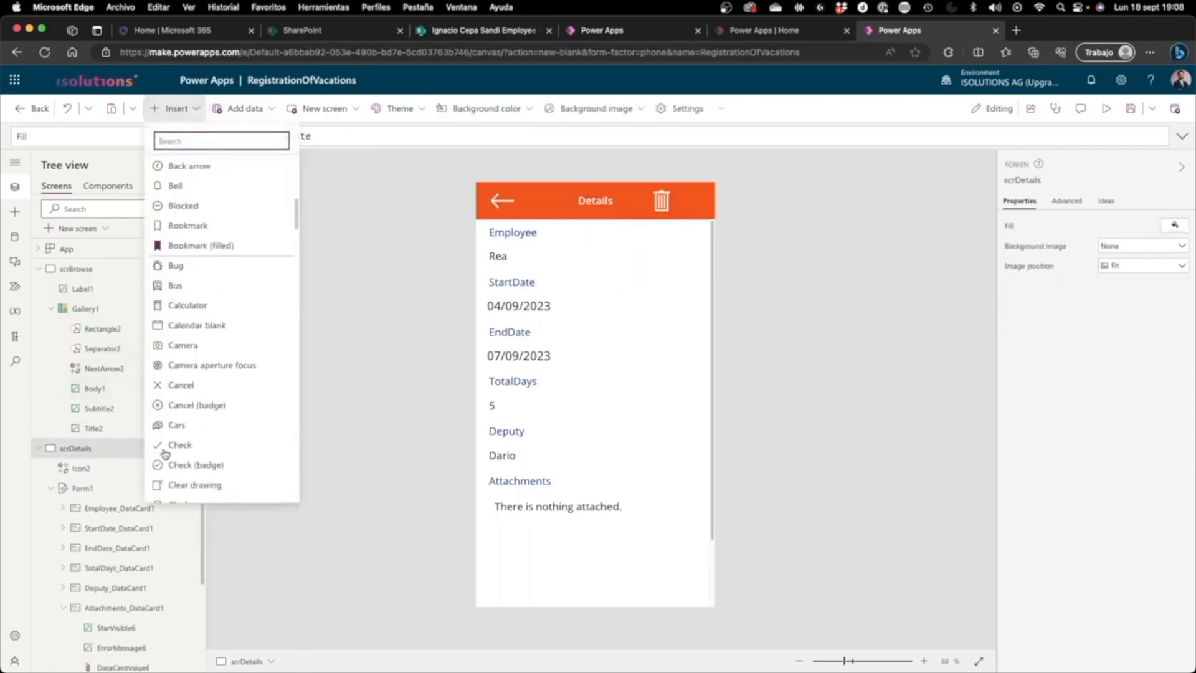
scroll(177, 237, up, 3)
scroll(202, 287, down, 1)
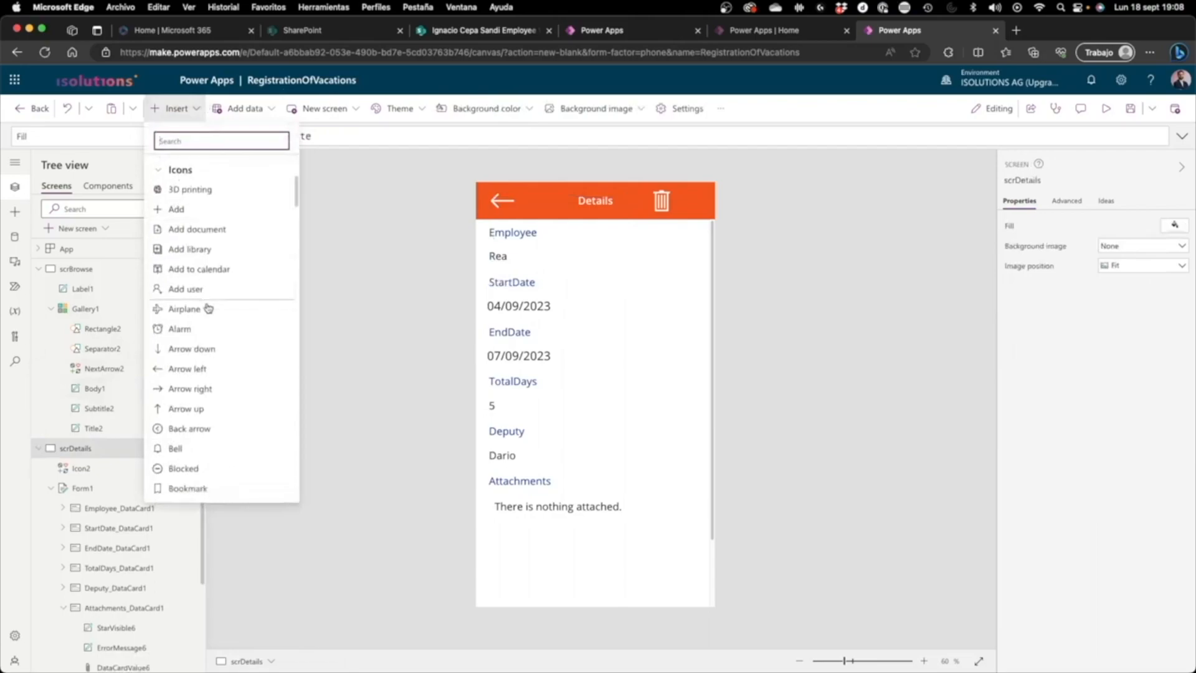
text(ed)
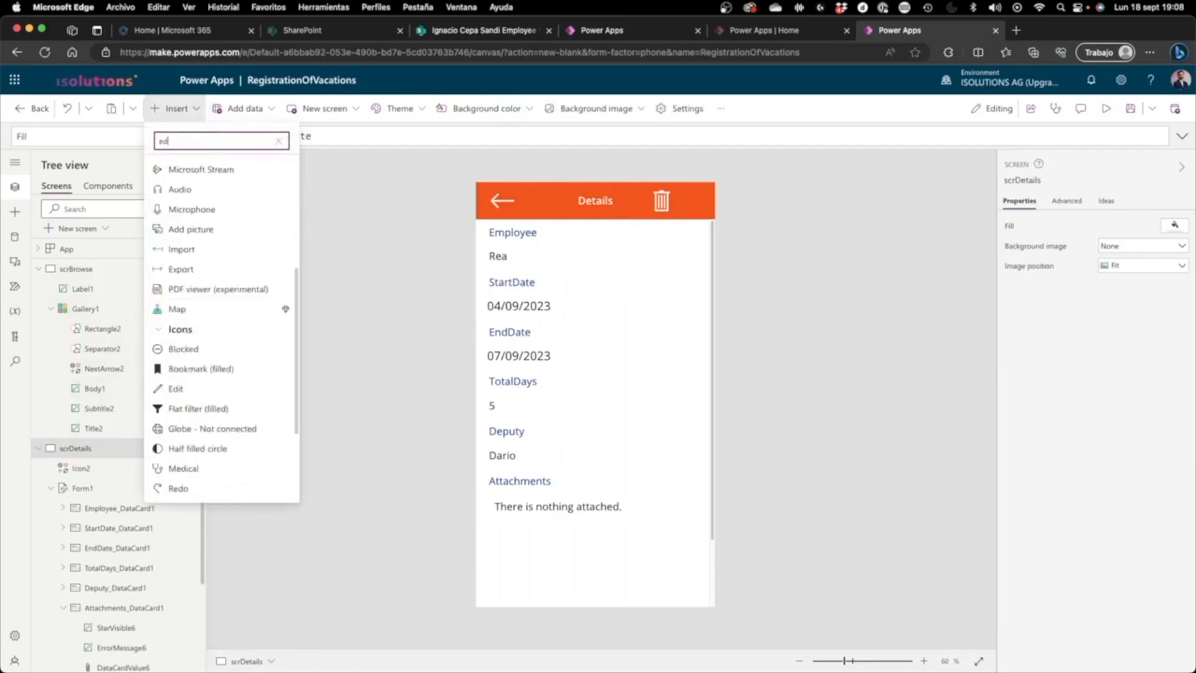
text(it)
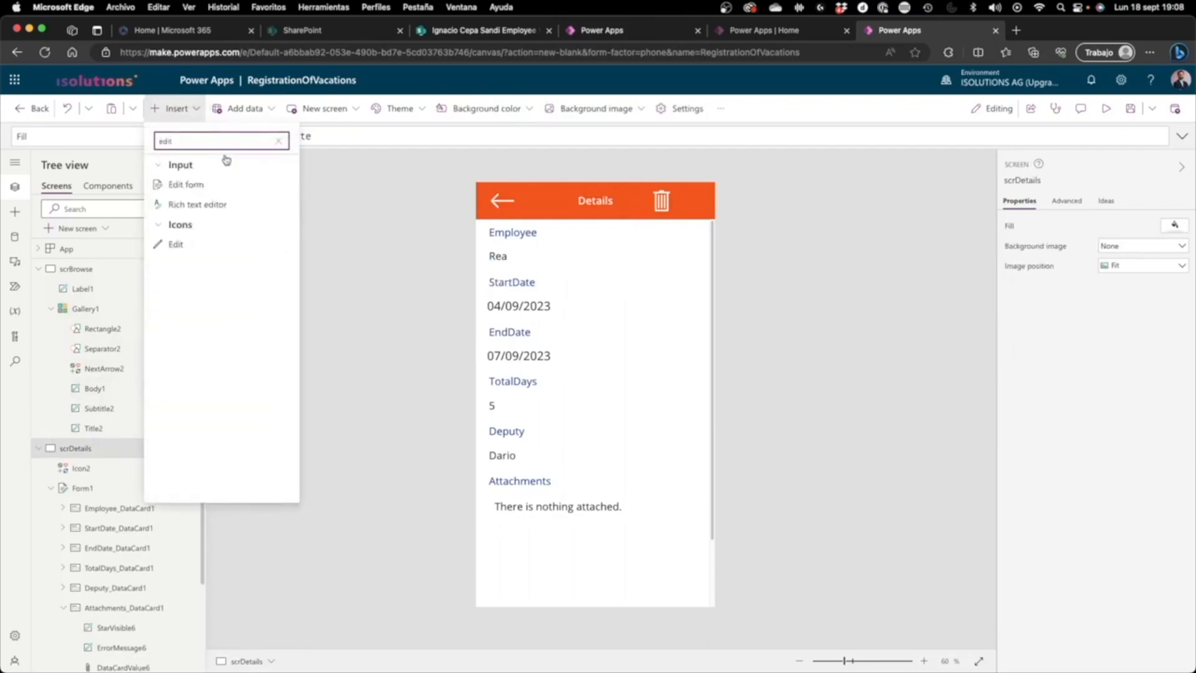
click(206, 243)
drag(516, 207, 709, 207)
click(1143, 439)
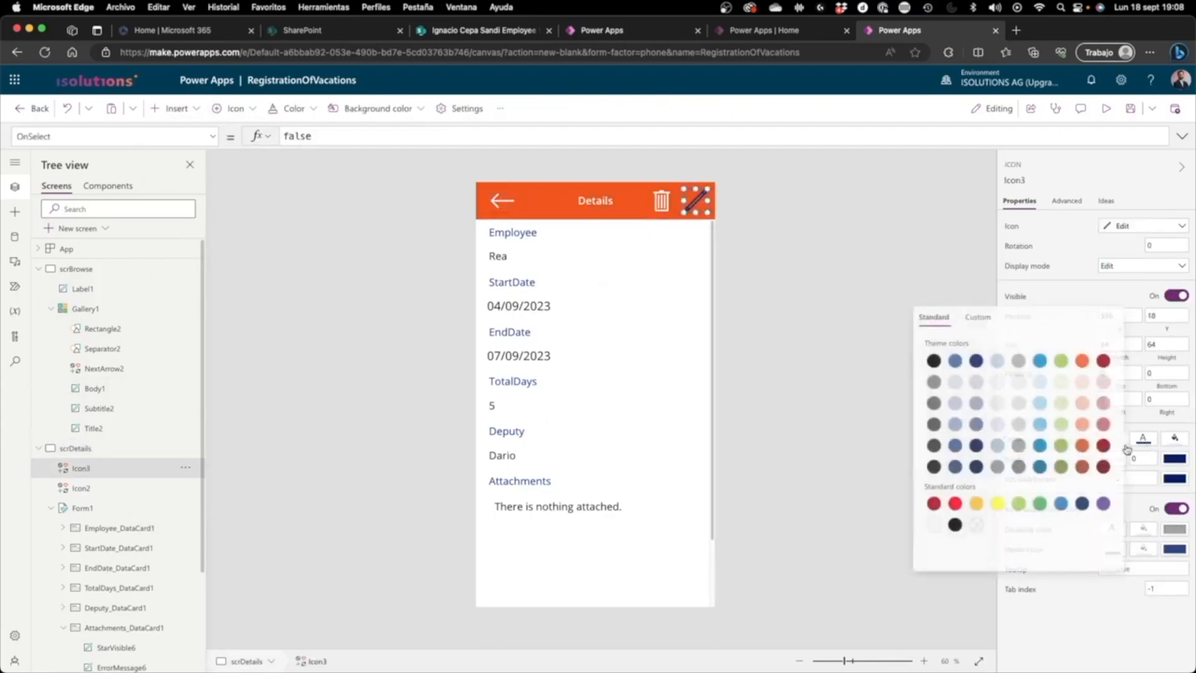
click(804, 274)
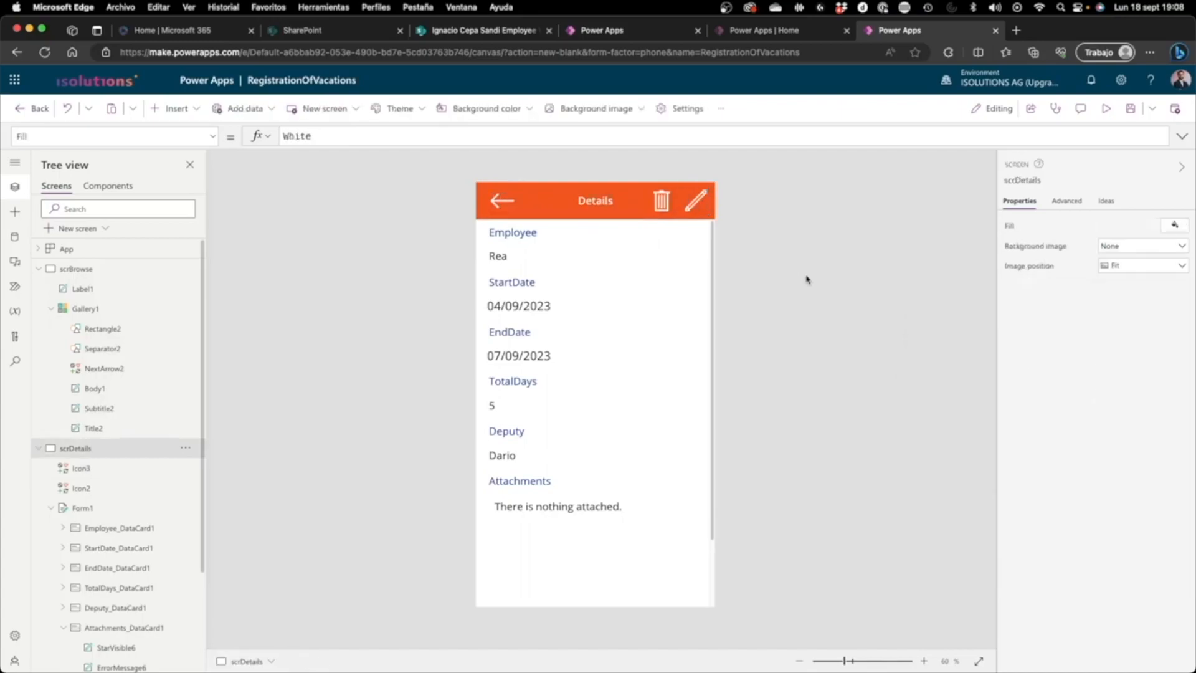
Step: Set the edit icon's OnSelect property to Navigate(scrEdit)
click(683, 203)
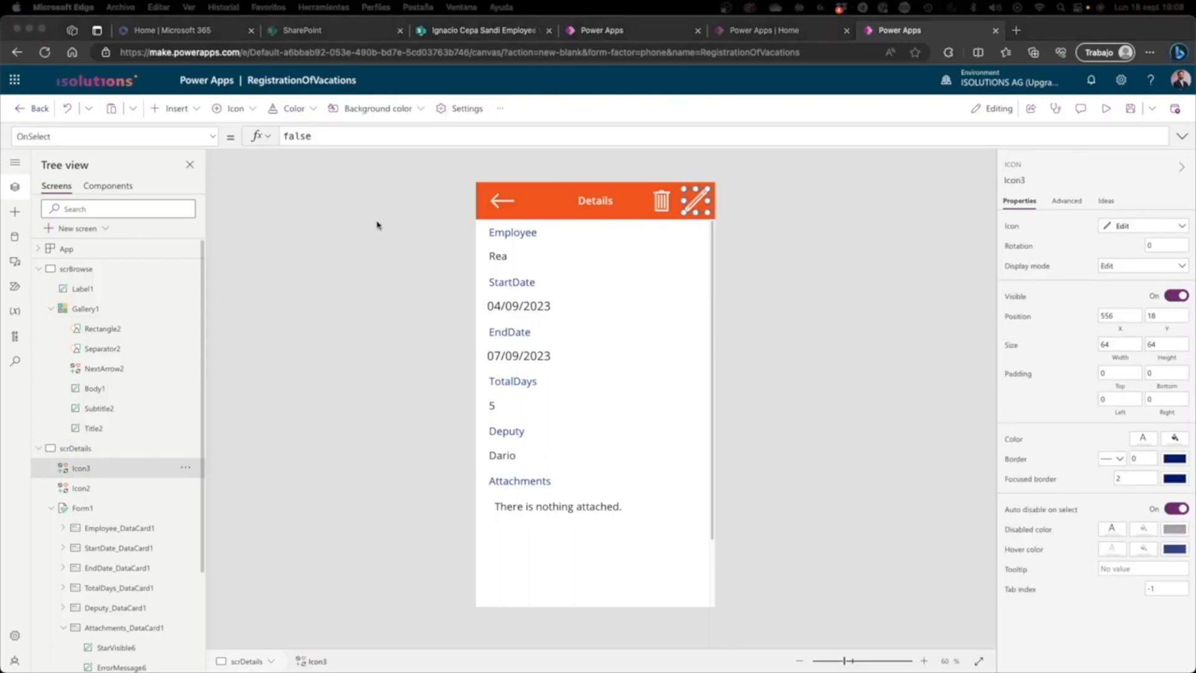
click(703, 203)
triple_click(435, 136)
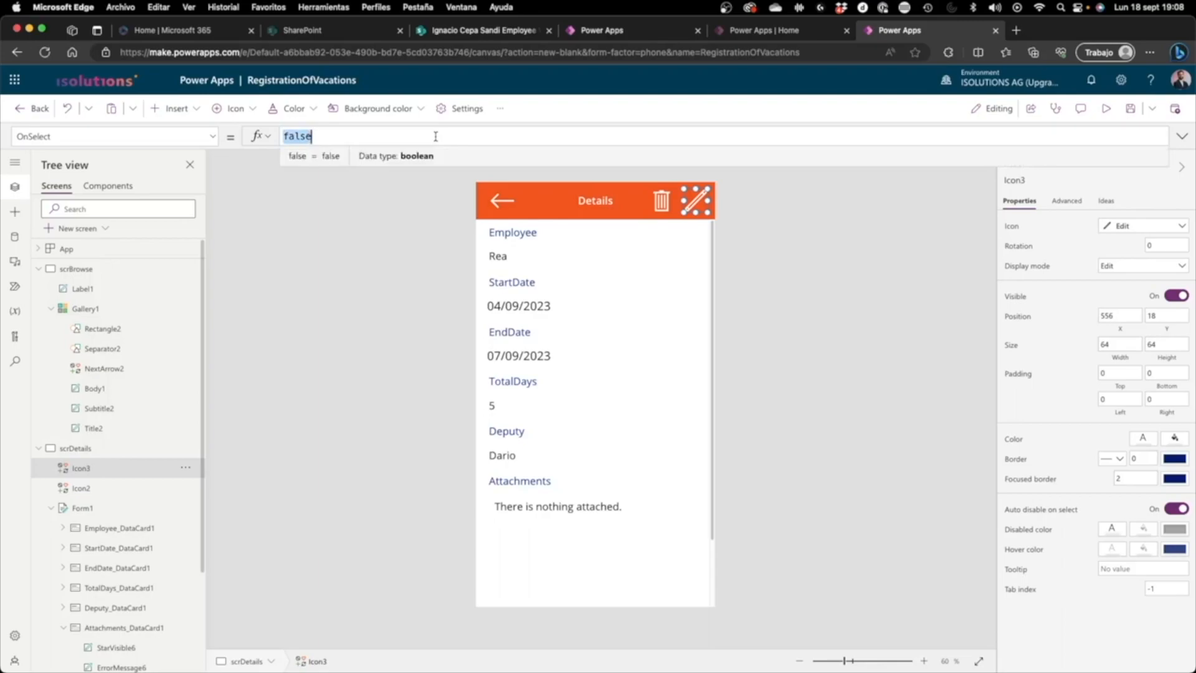
text(Navigate()
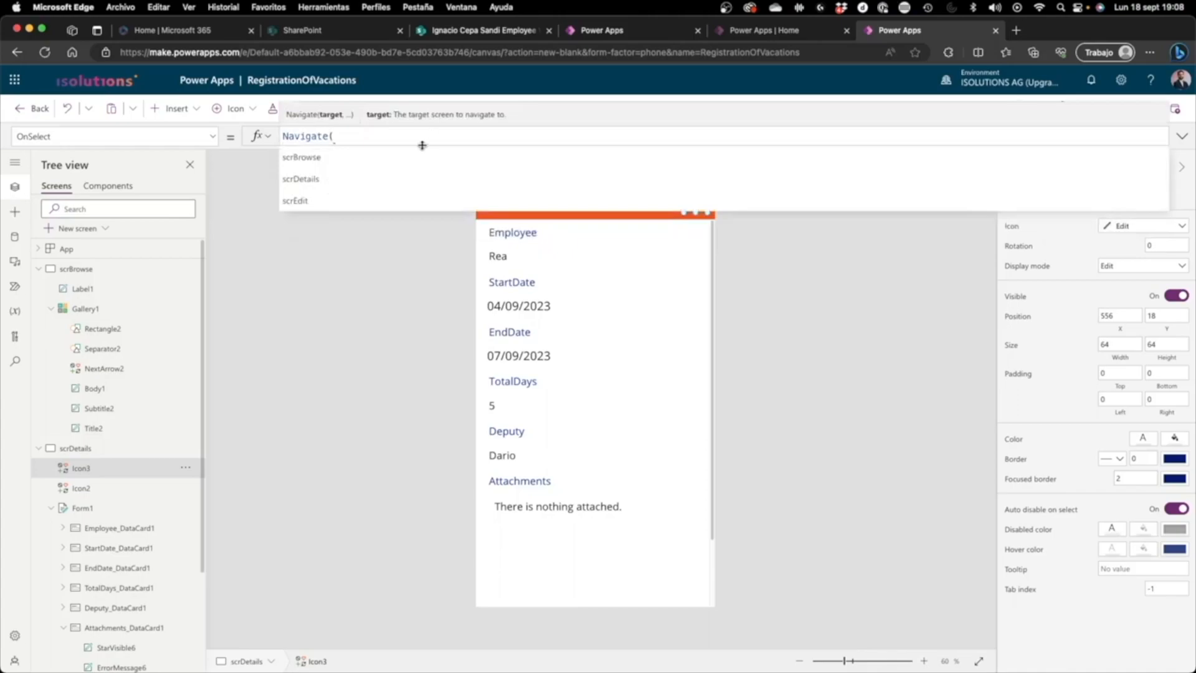
click(398, 191)
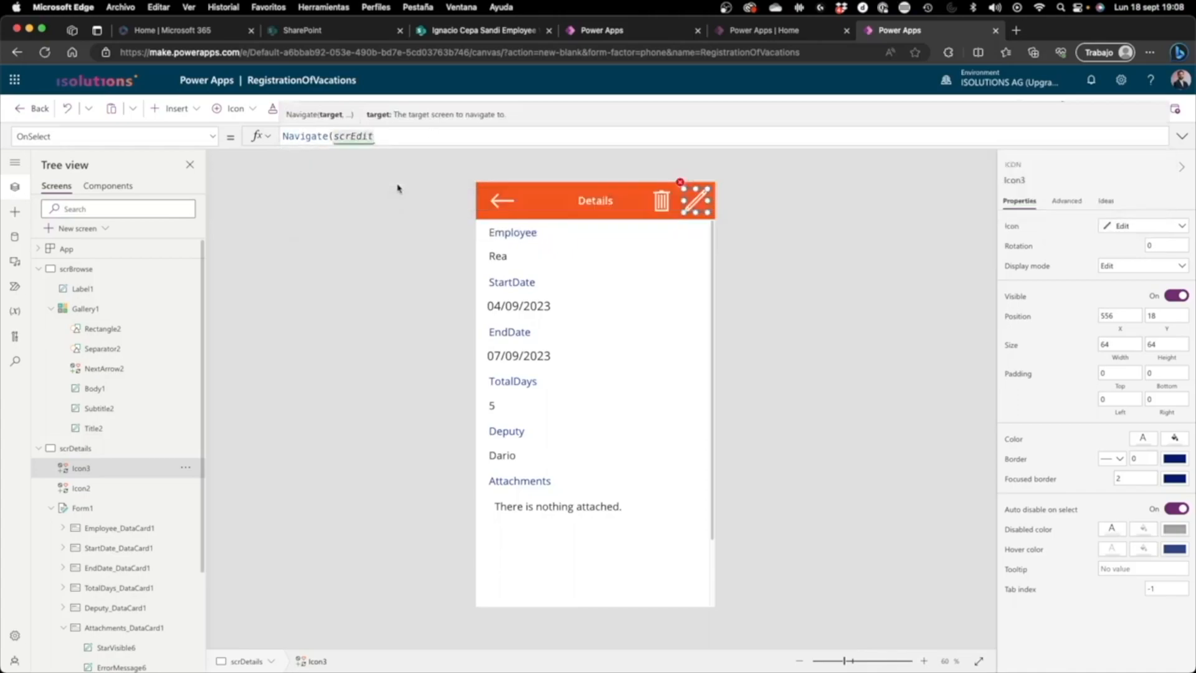
text())
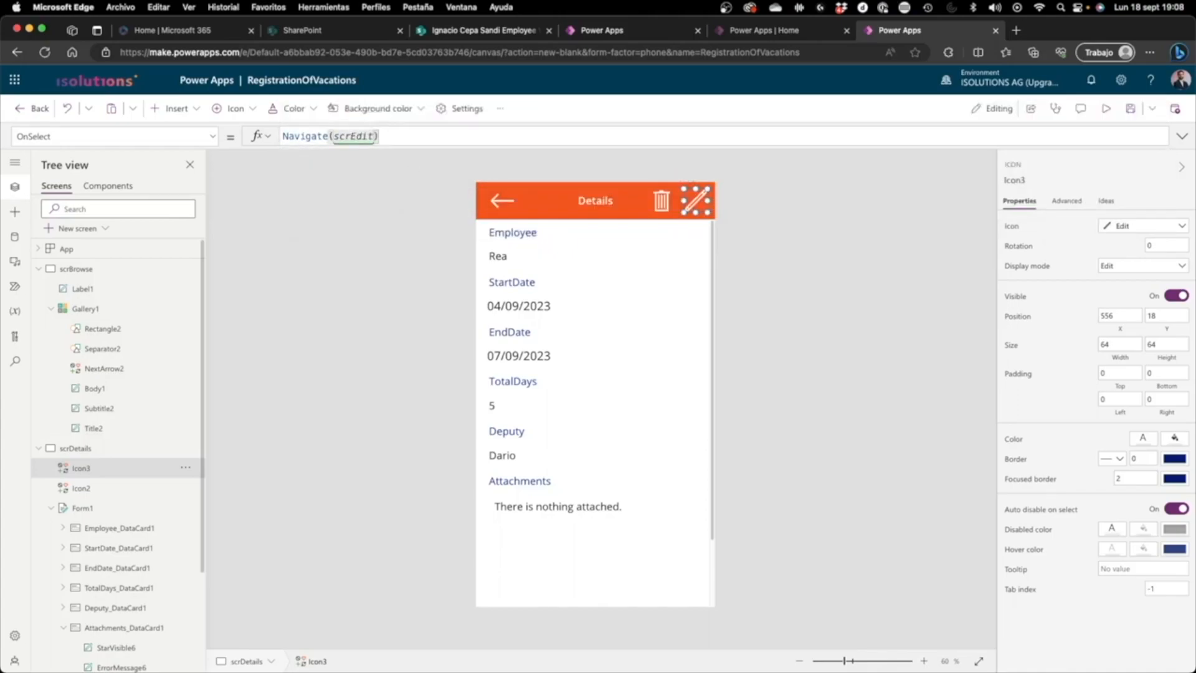
Step: Copy the back arrow icon from the scrDetails header onto the scrEdit screen
click(39, 449)
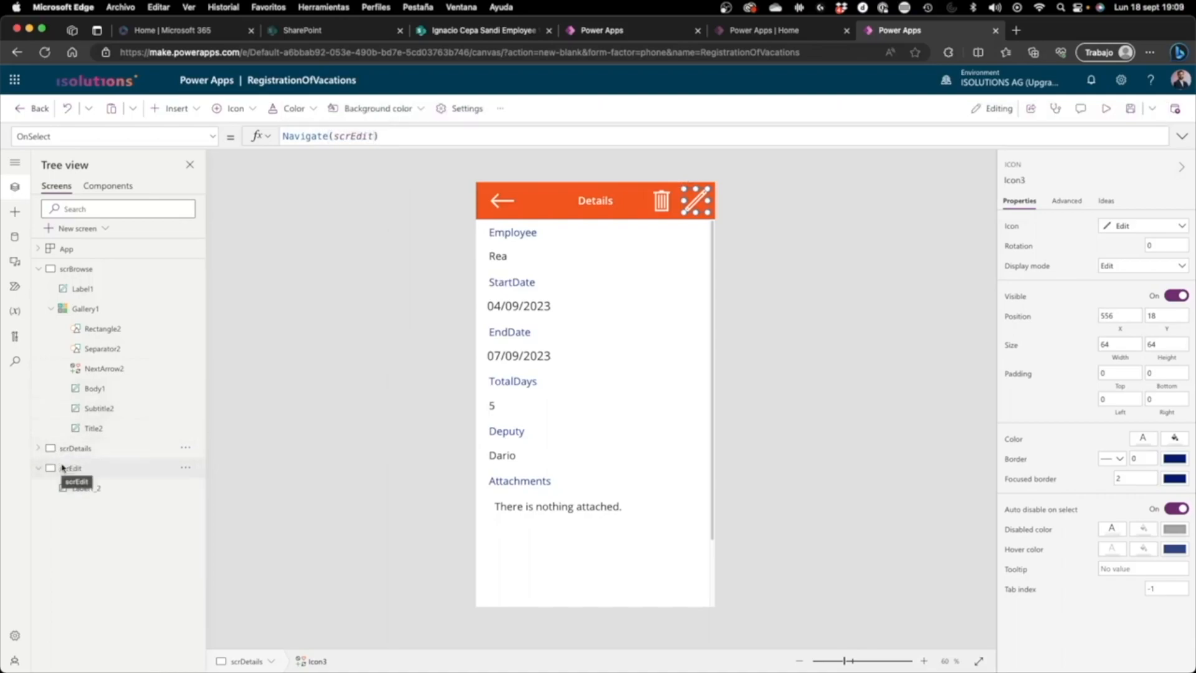
click(62, 467)
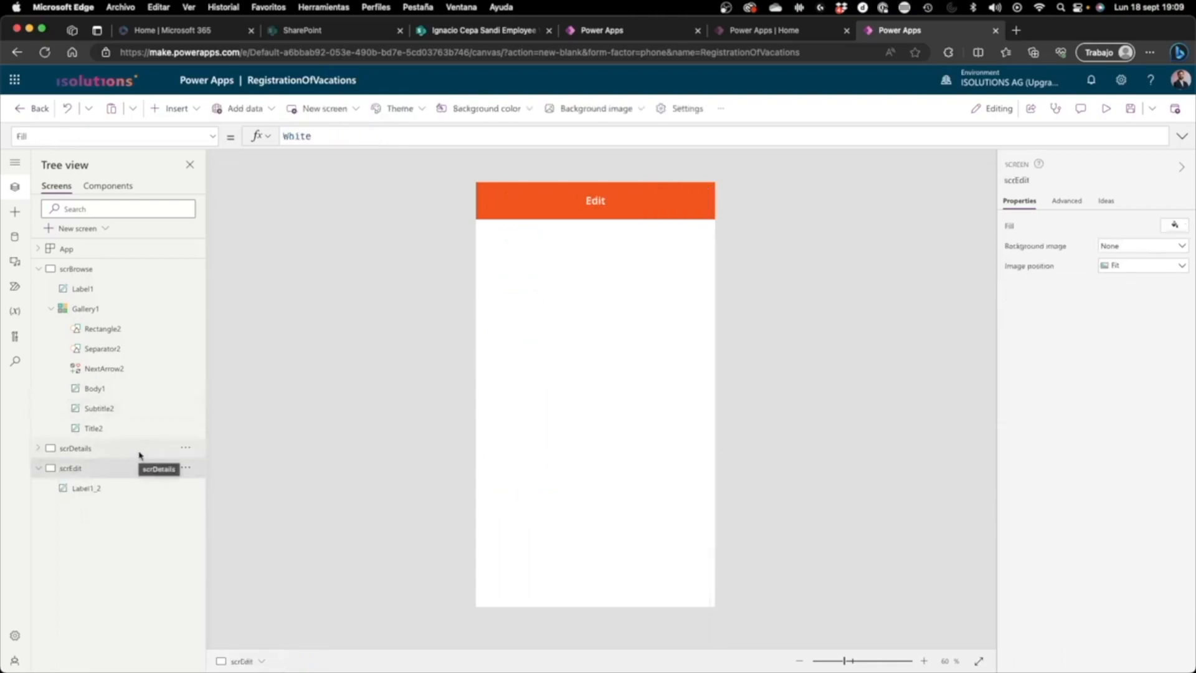
click(139, 454)
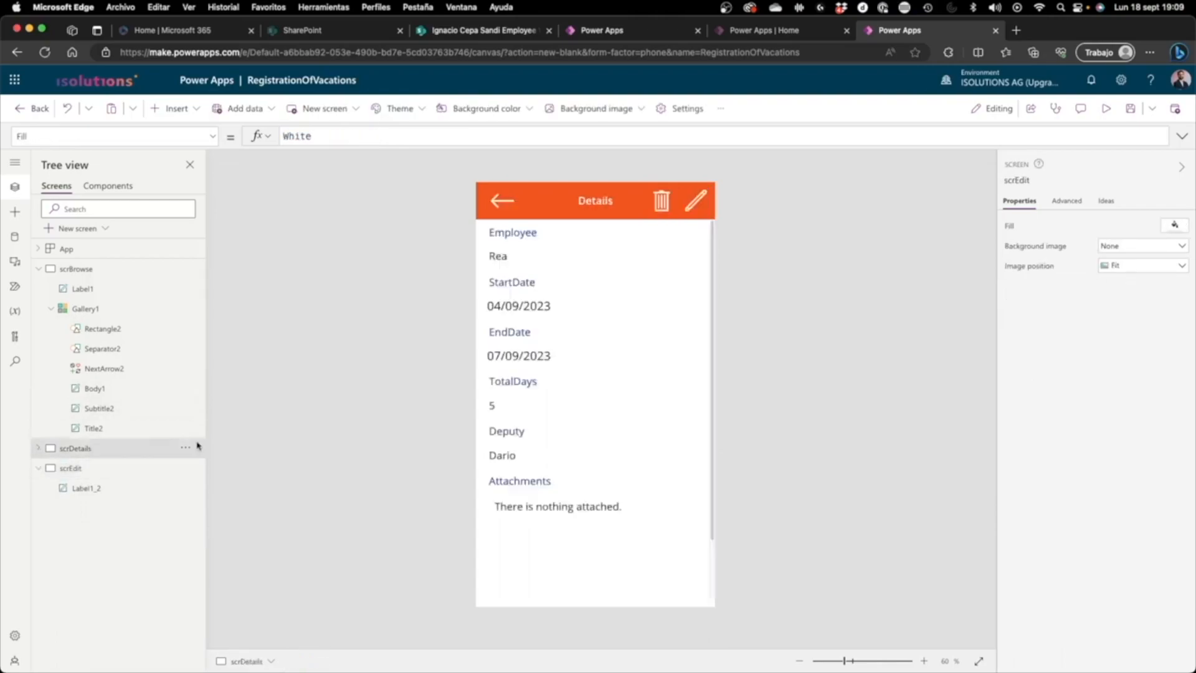
click(506, 201)
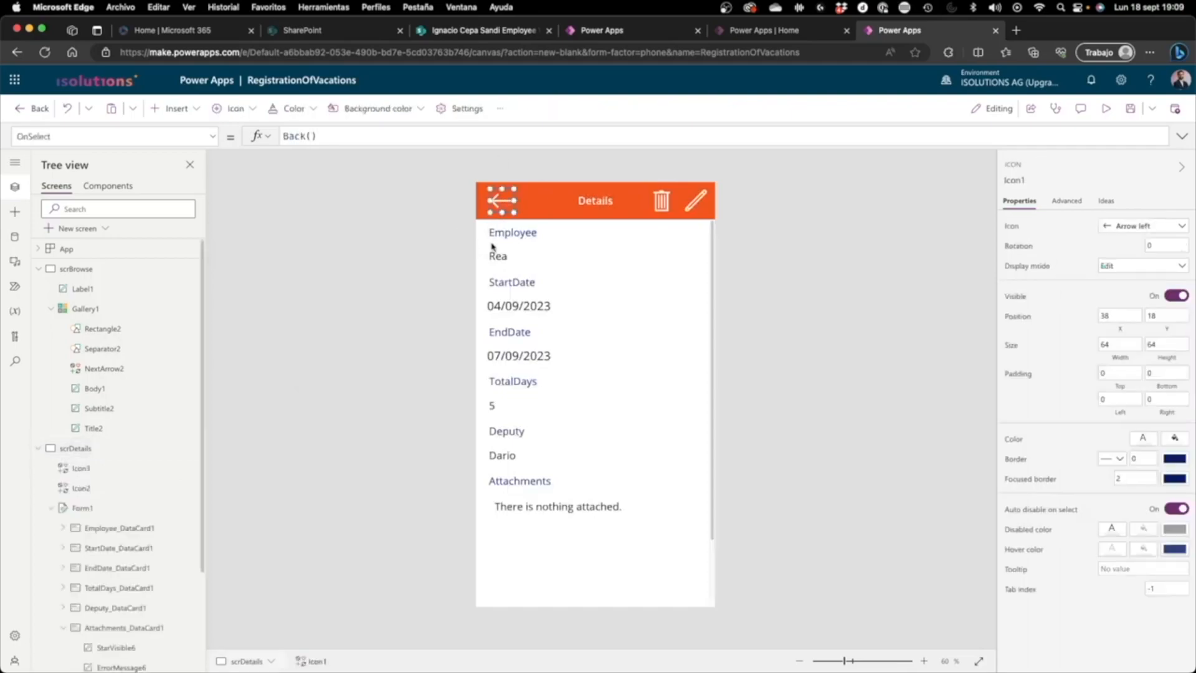
click(126, 455)
scroll(135, 548, down, 3)
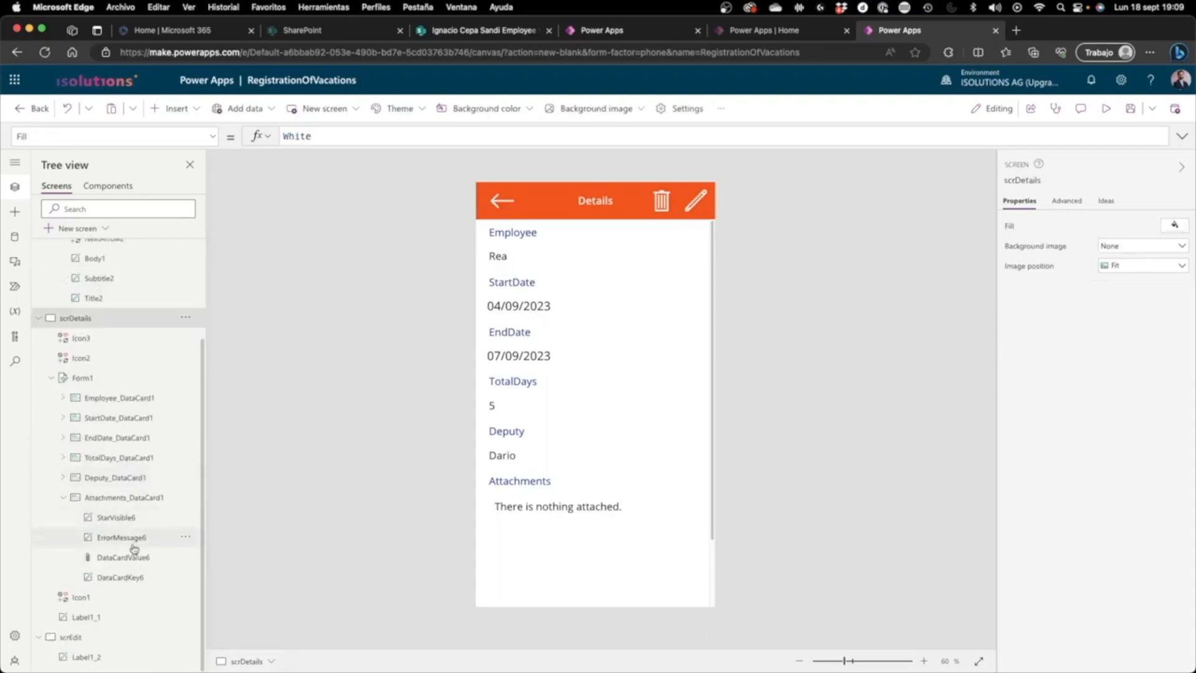
click(93, 636)
key(ctrl+v)
click(412, 408)
Step: Preview the app from scrBrowse, testing navigation from the first gallery item to its details, the edit screen and back
scroll(143, 324, up, 3)
click(79, 309)
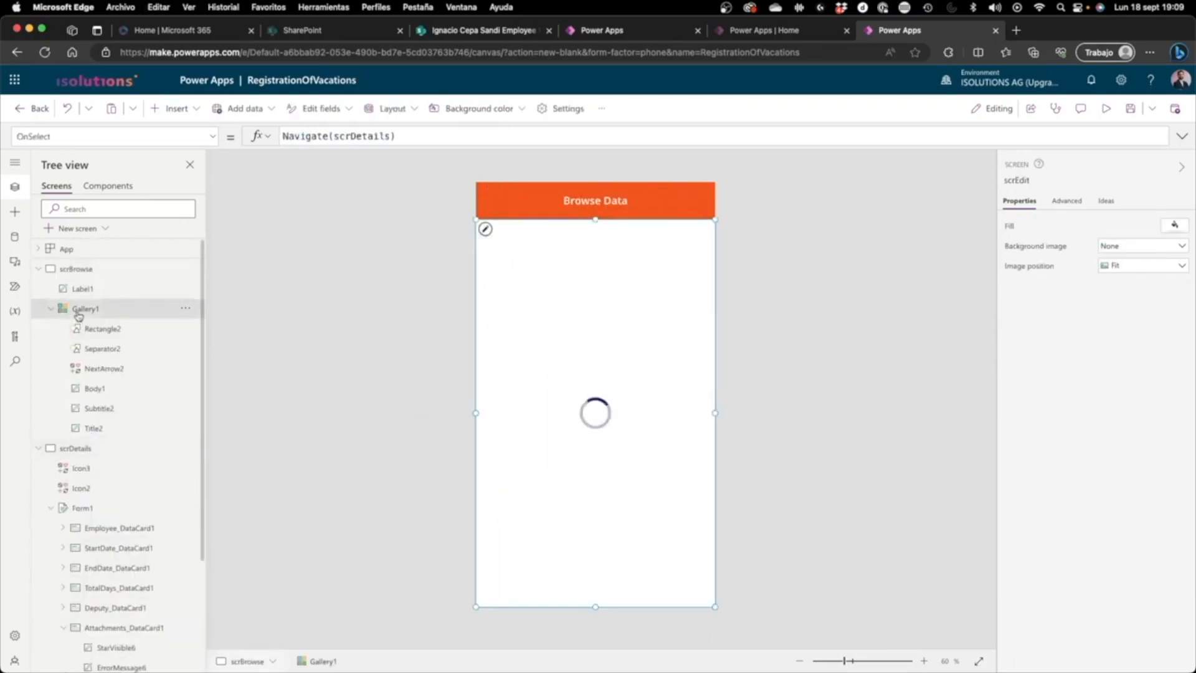
click(1105, 108)
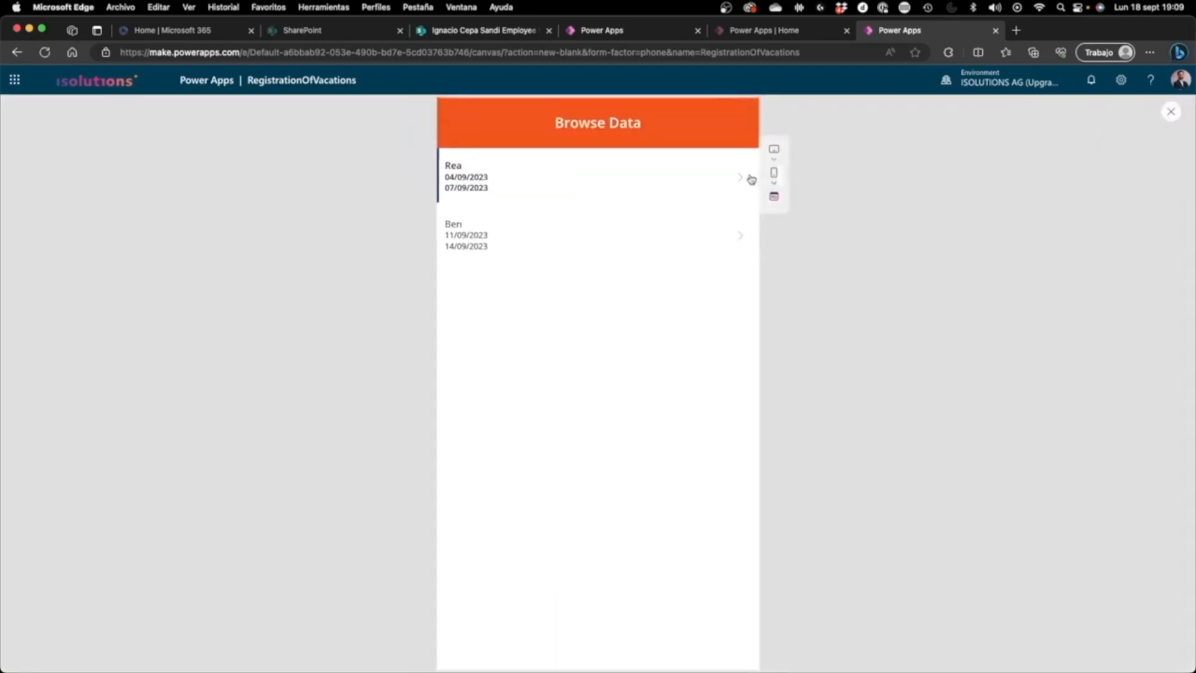
click(573, 184)
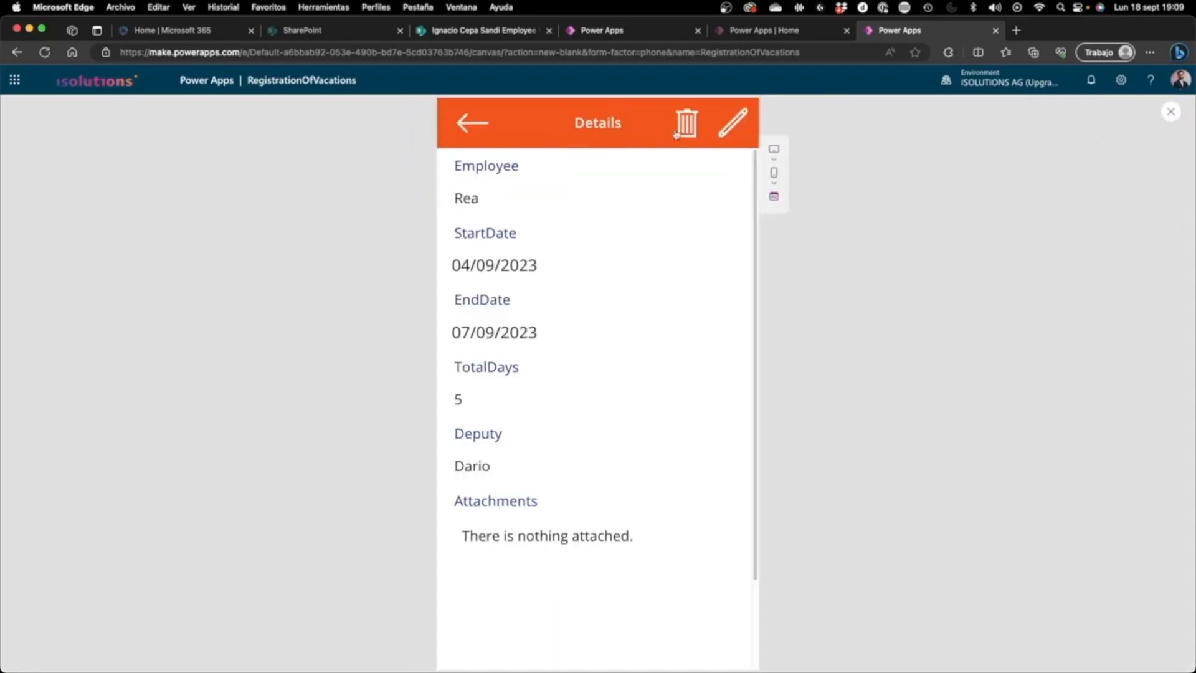
click(726, 134)
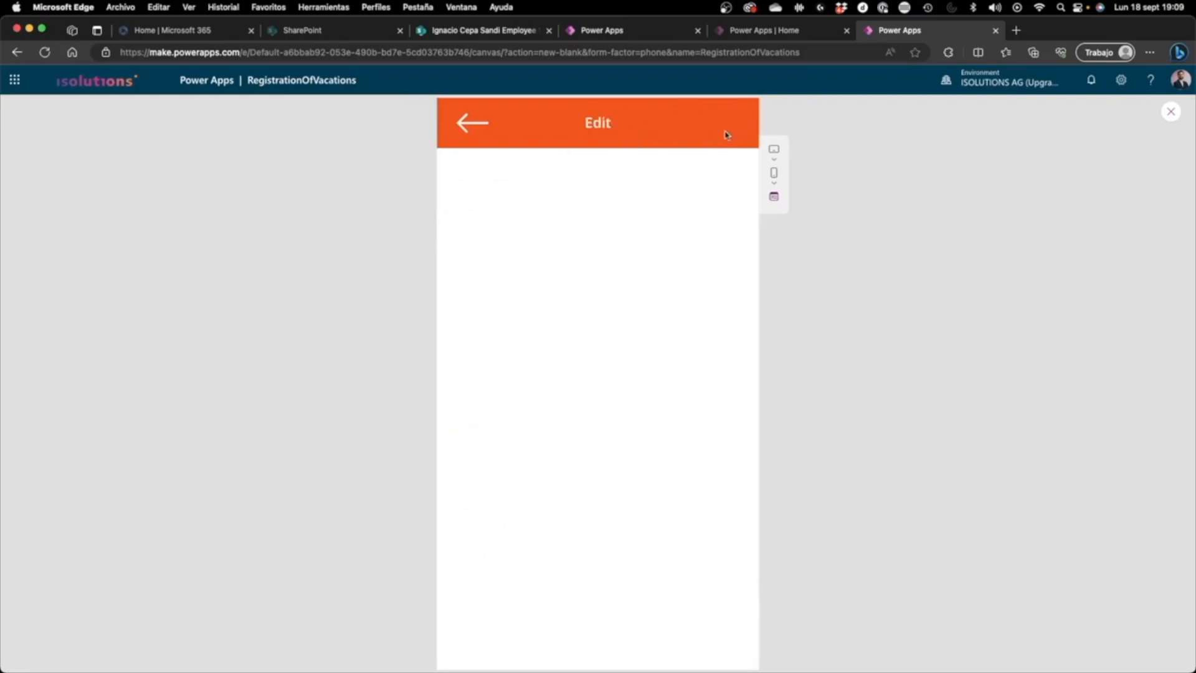
click(489, 128)
click(488, 128)
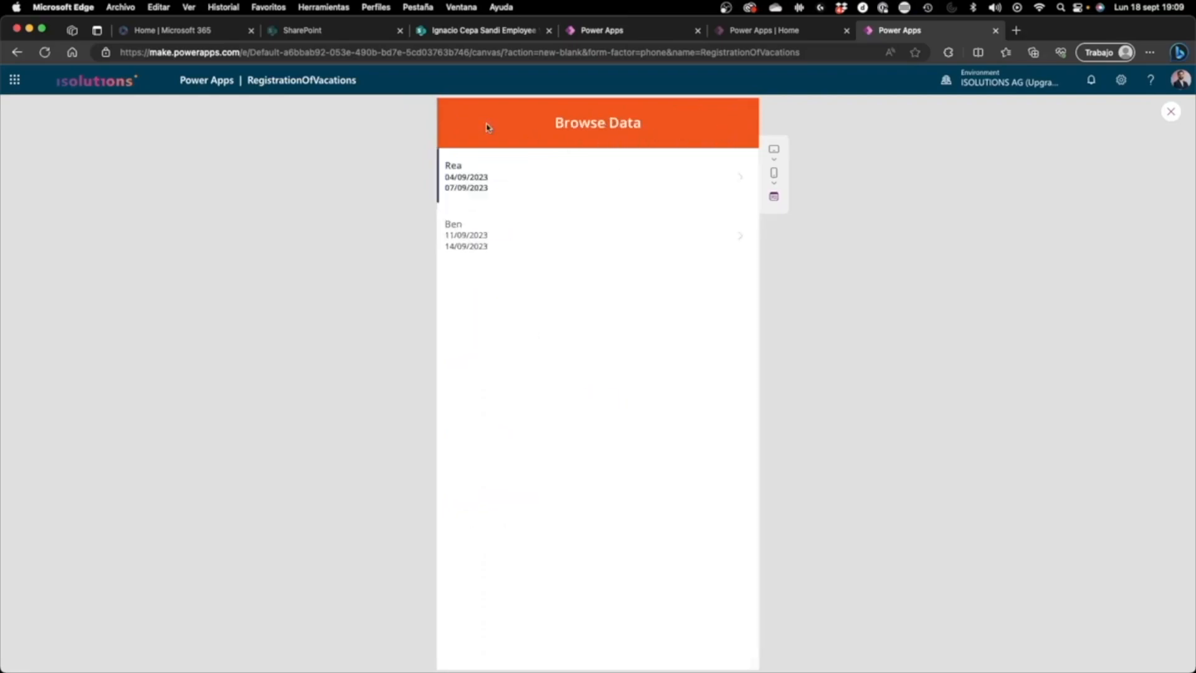
click(505, 173)
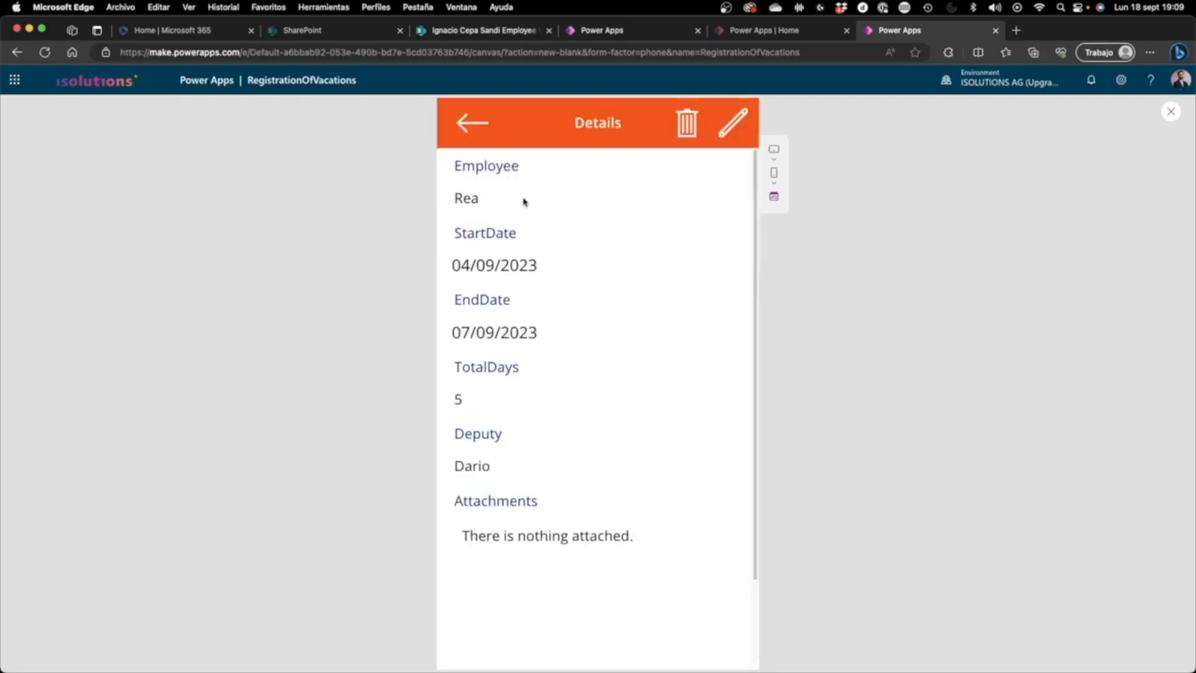
click(730, 132)
click(1169, 111)
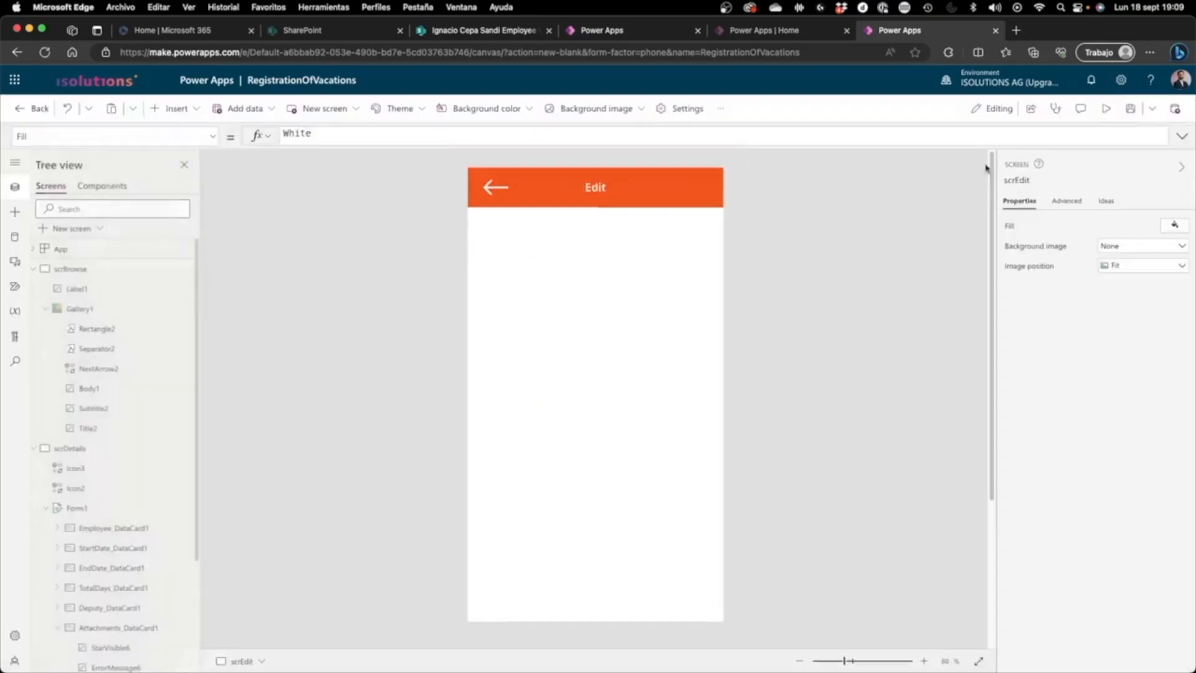
Step: Insert an edit form on scrEdit filling the area below the header, 640 by 1036 at Y 100, and connect it to VacationRegistration
click(177, 108)
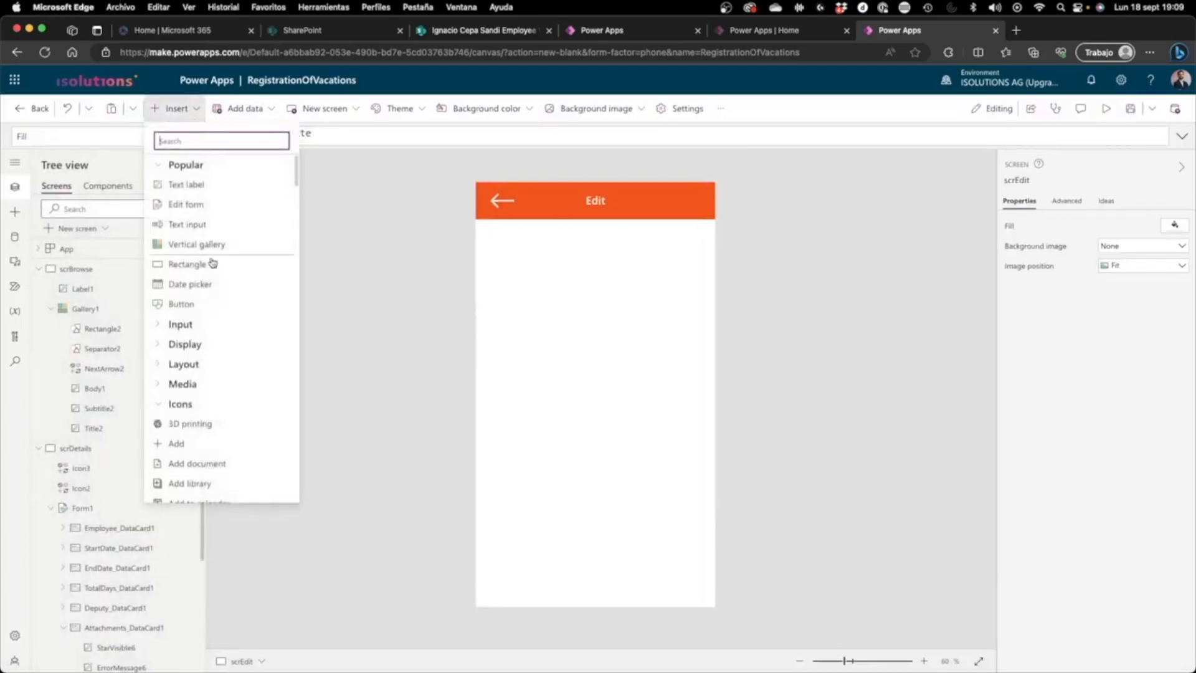
click(208, 204)
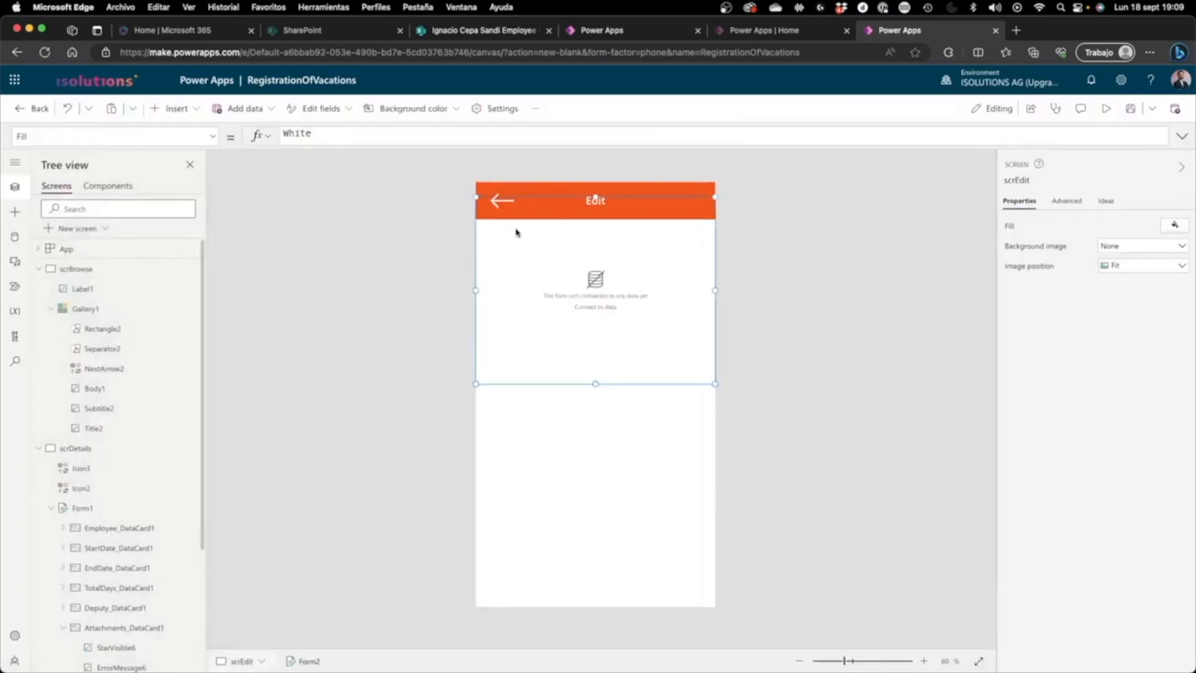
drag(590, 201, 590, 219)
drag(593, 406, 632, 645)
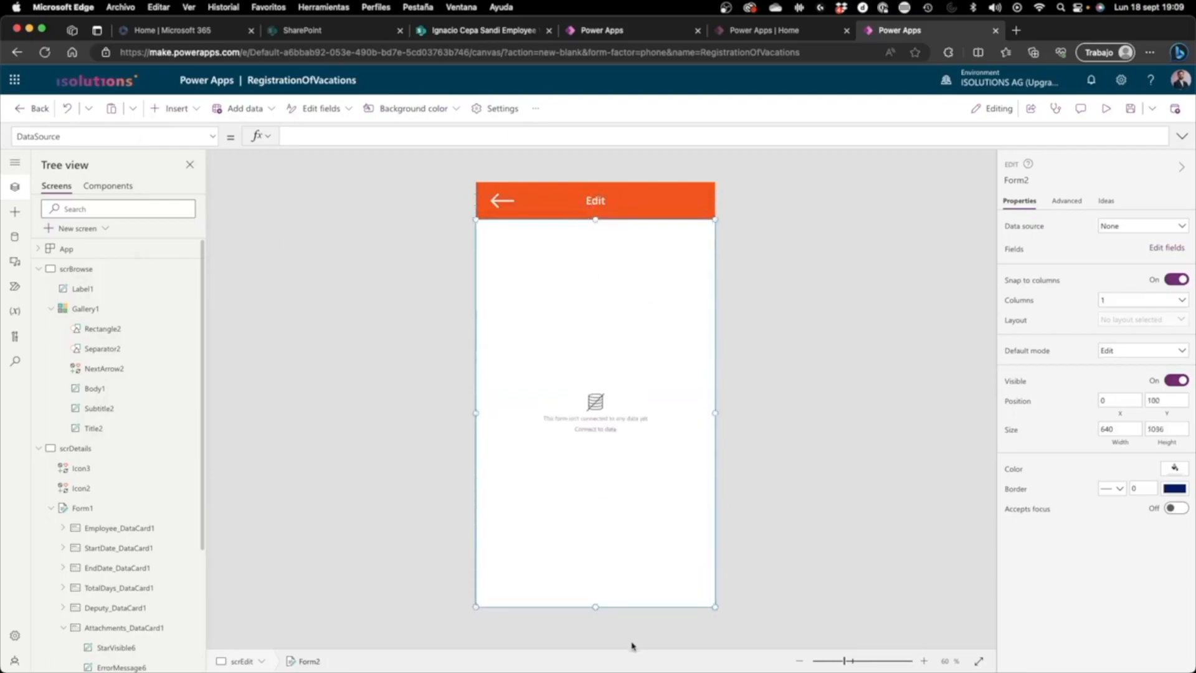
click(1115, 229)
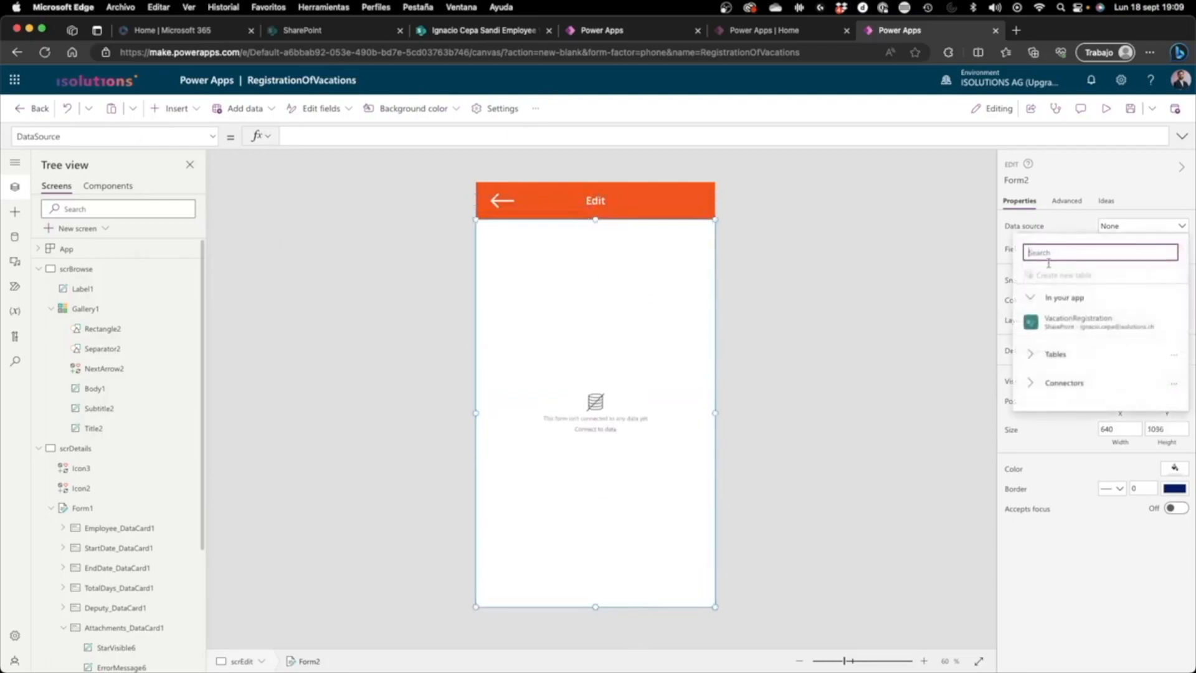
click(1052, 325)
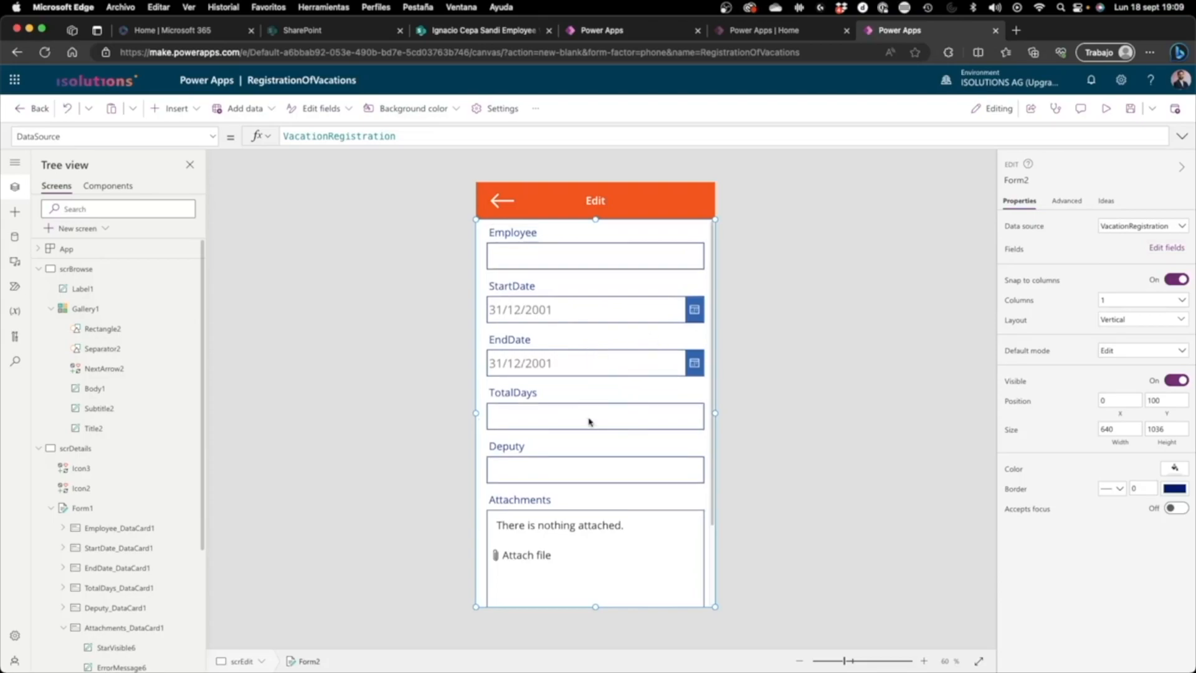
Step: Set the edit form's Item property to Gallery1.Selected
click(102, 133)
click(107, 330)
click(301, 138)
text(gallery1.sl)
key(BackSpace)
key(BackSpace)
text(elected)
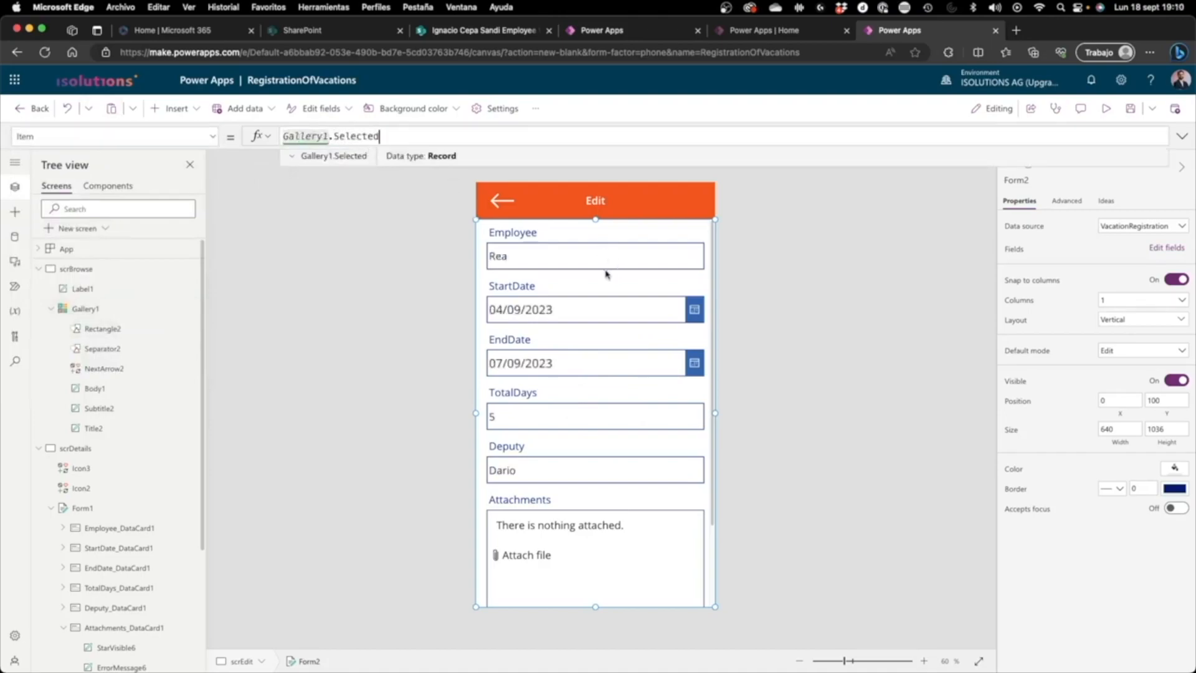
Step: Preview the edit screen, change the StartDate to 05/09/2023, look over the remaining fields and return to editing
click(1106, 109)
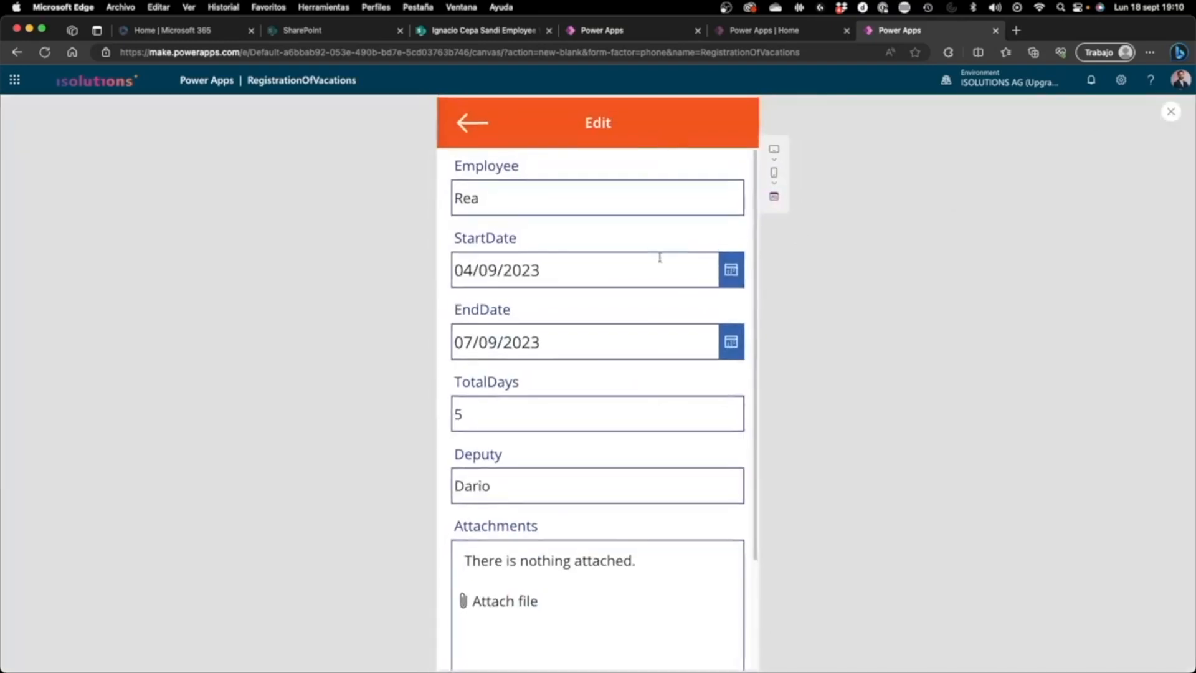
click(730, 270)
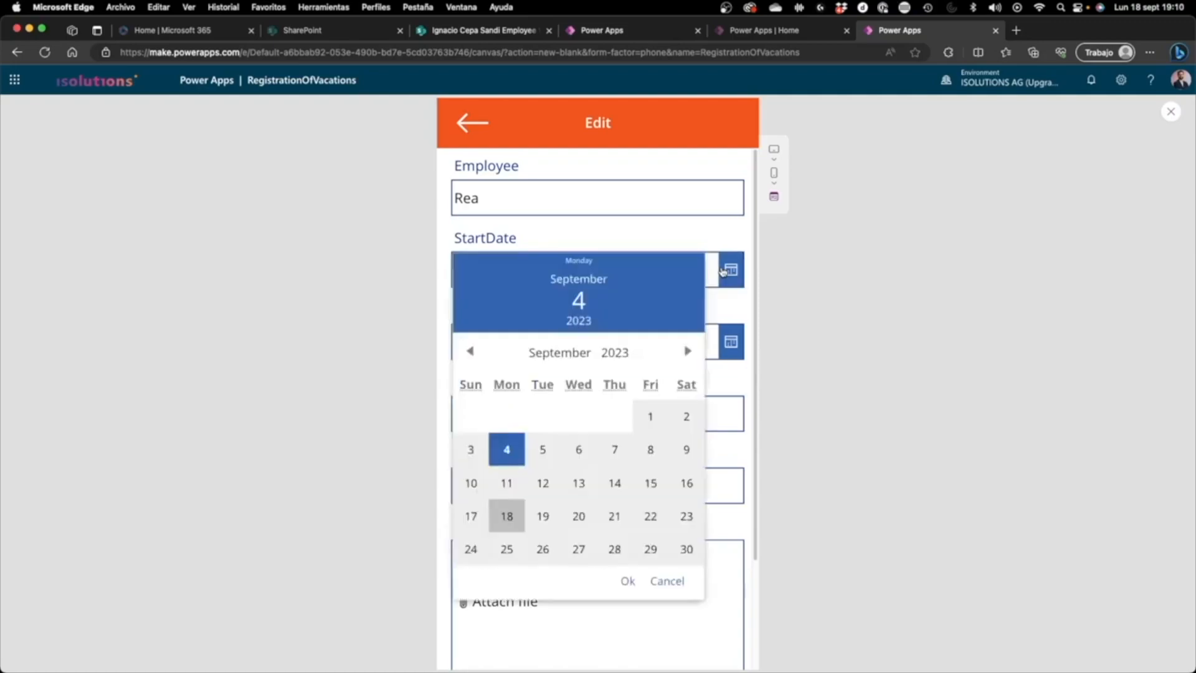
click(543, 457)
click(629, 579)
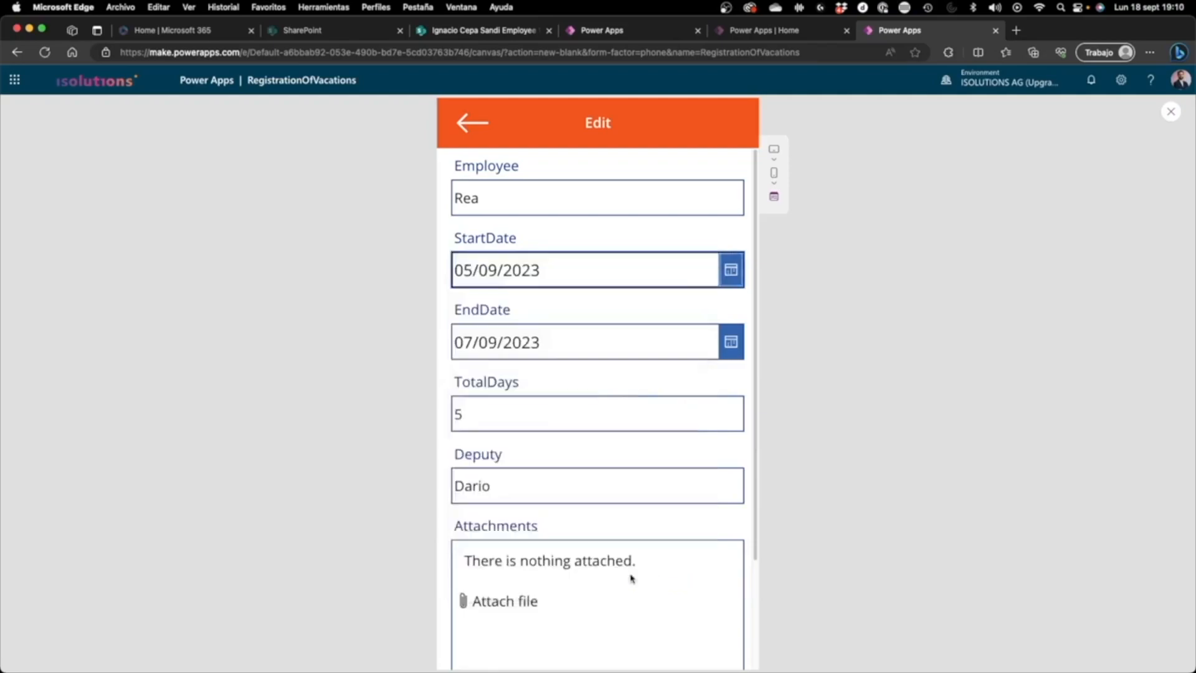
scroll(630, 346, down, 3)
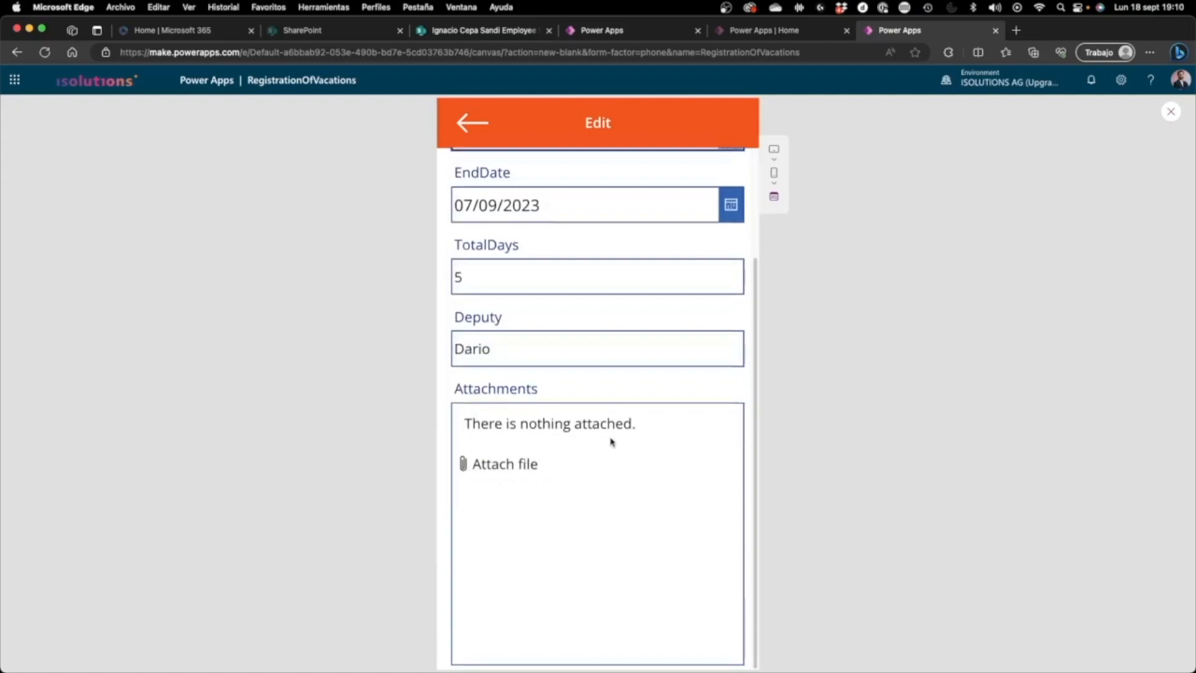
scroll(610, 441, up, 3)
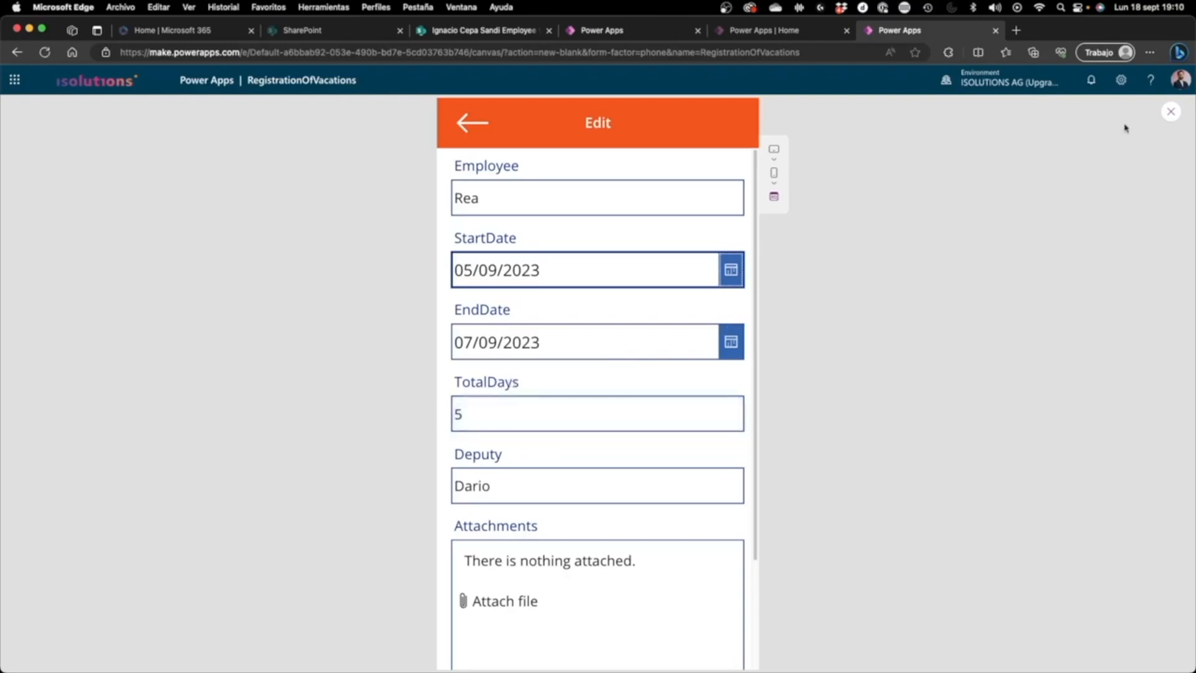
click(1173, 115)
Step: Unlock the TotalDays card of the edit form so its properties can be changed
click(521, 419)
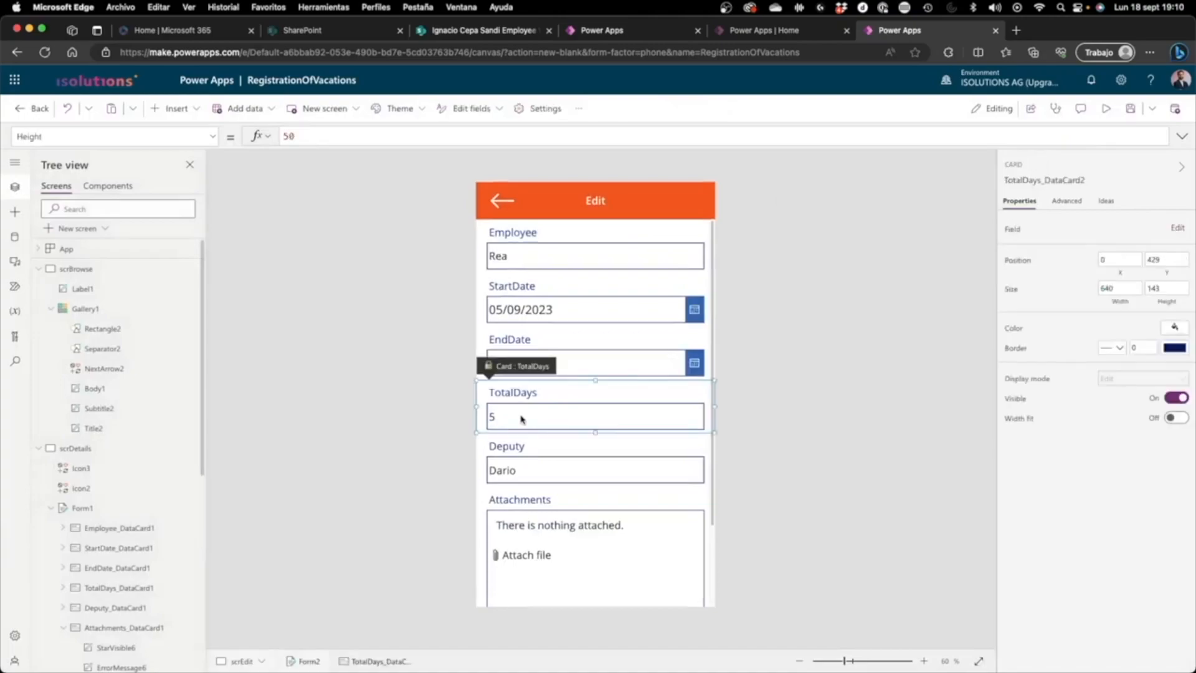
click(554, 343)
click(554, 313)
click(568, 236)
click(561, 278)
click(559, 353)
click(556, 391)
click(1068, 201)
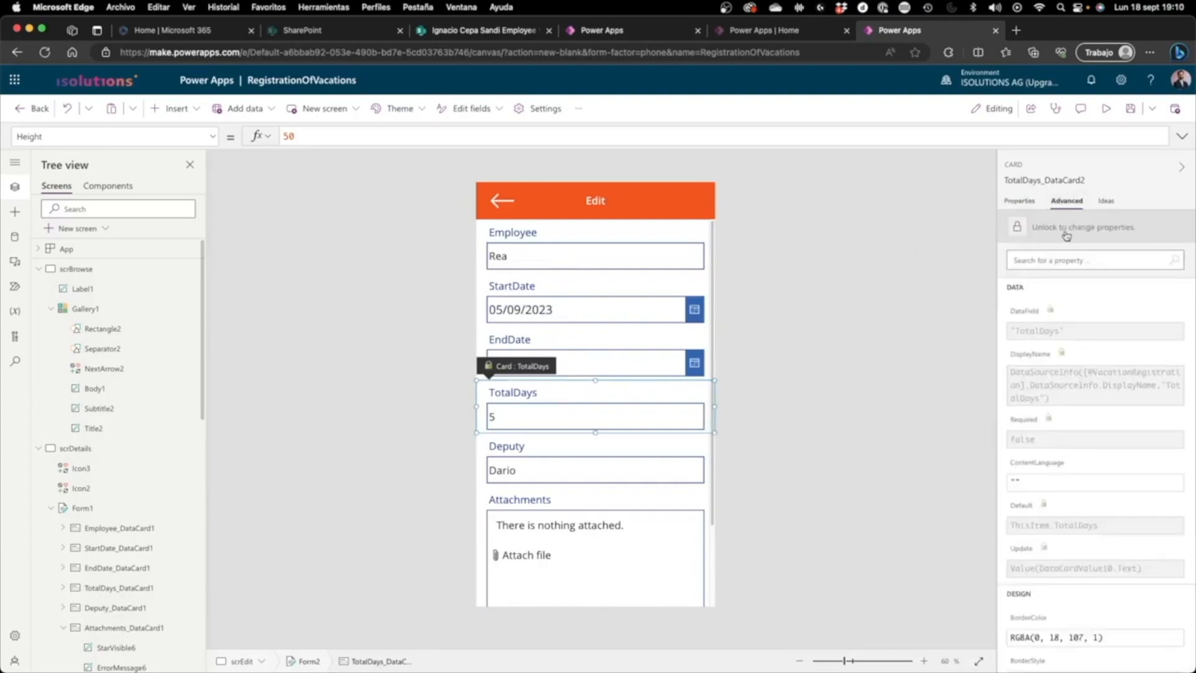
click(1066, 236)
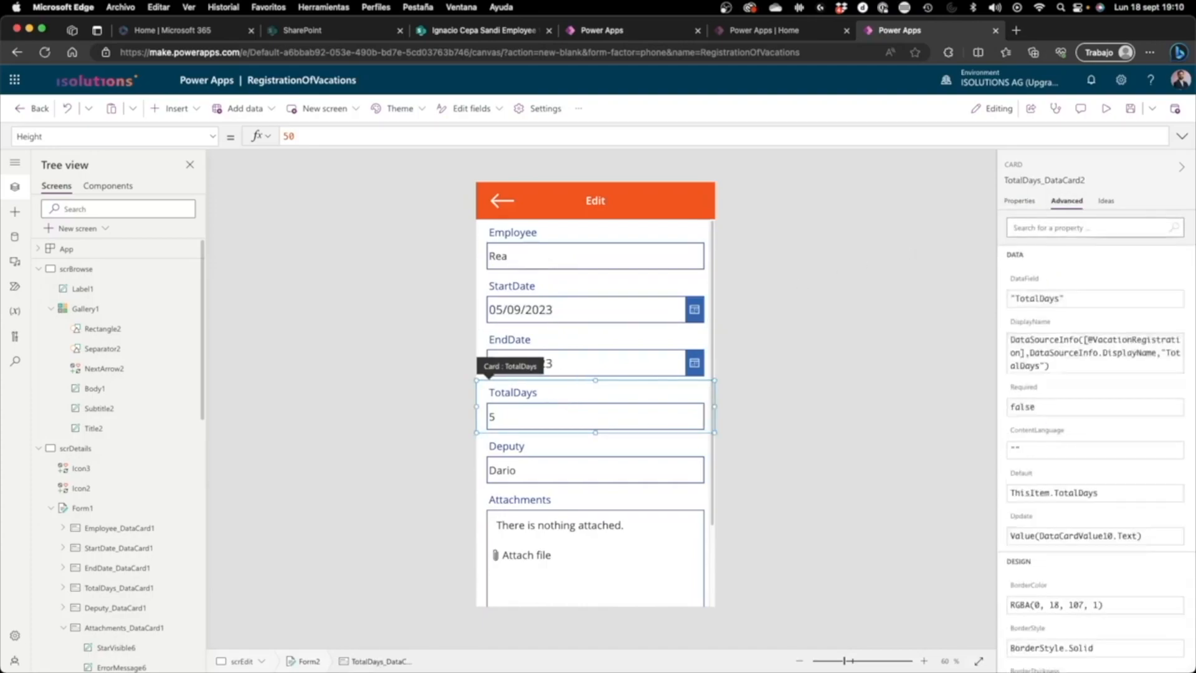
Step: Set the TotalDays card's DisplayMode property to DisplayMode.View
click(505, 418)
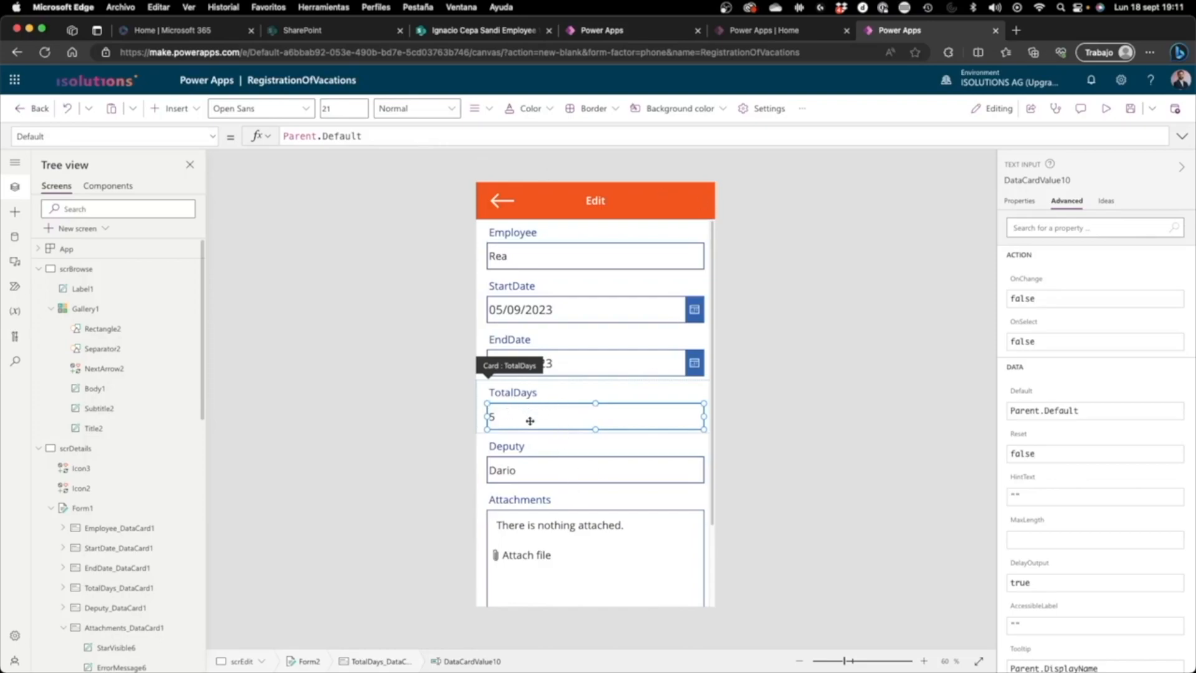
click(411, 404)
click(517, 393)
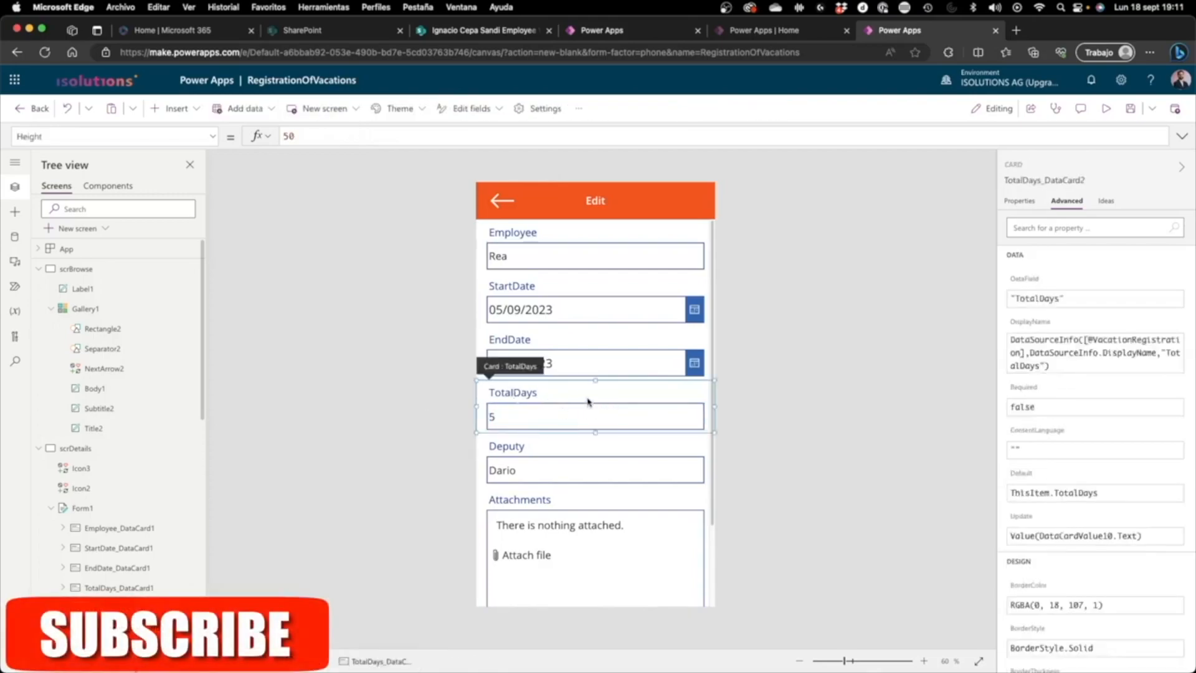
click(1033, 202)
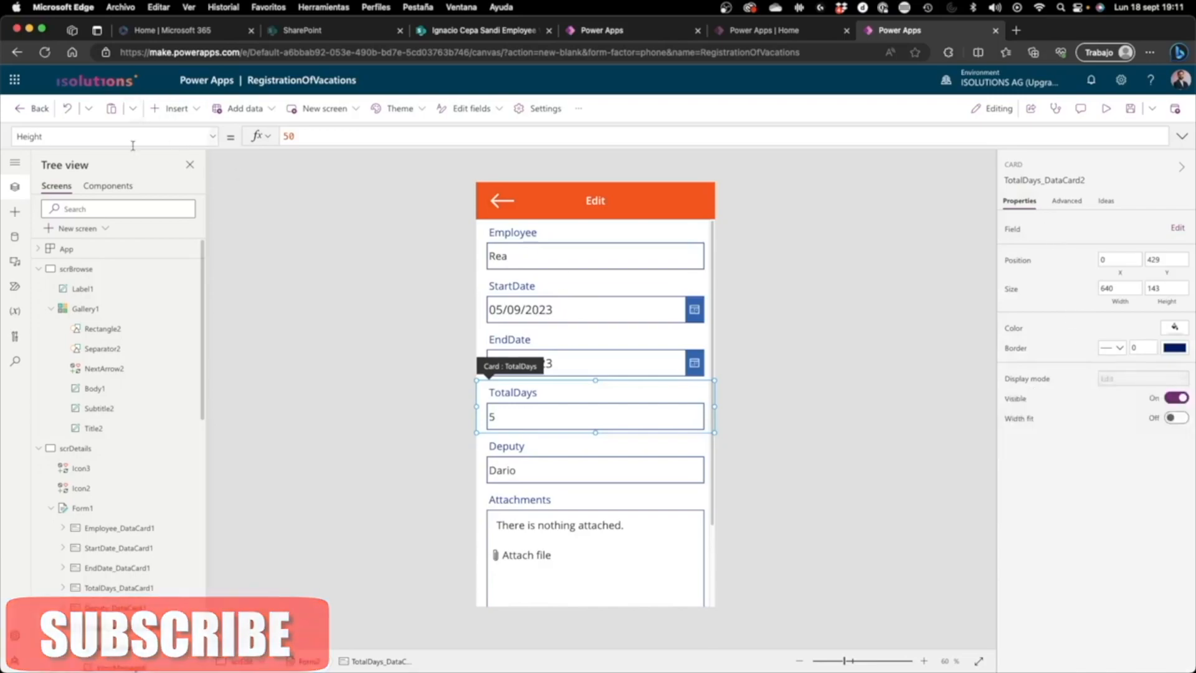
click(213, 136)
click(180, 189)
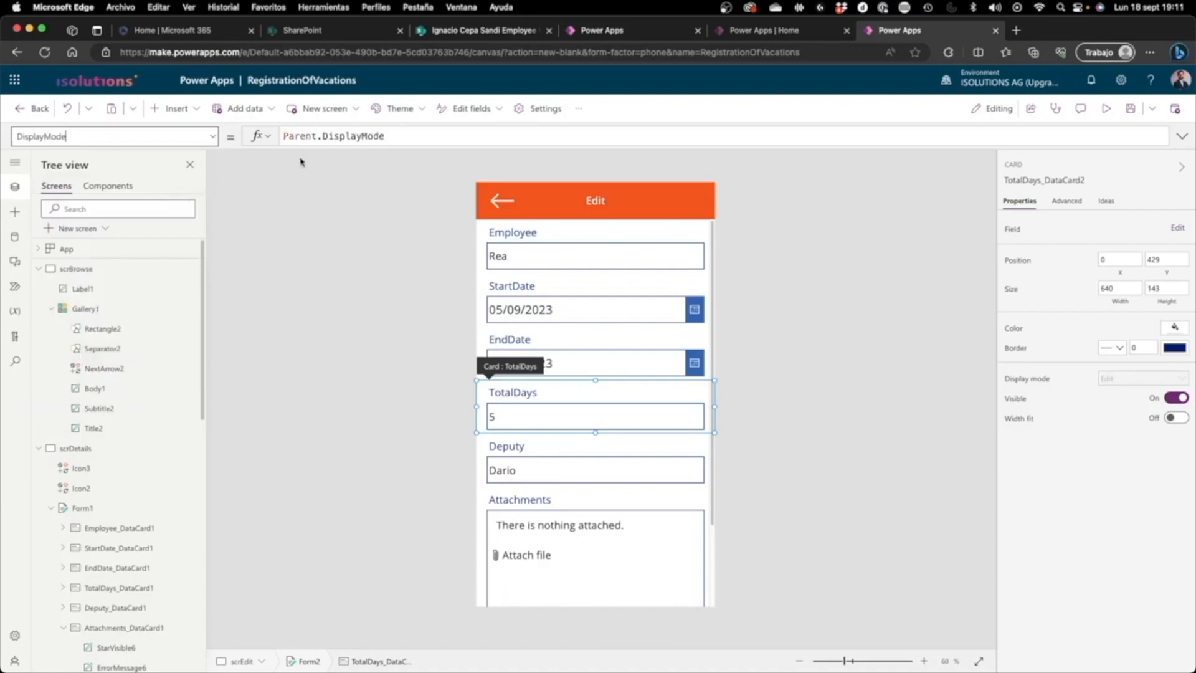
triple_click(344, 135)
text(DisplayMode.)
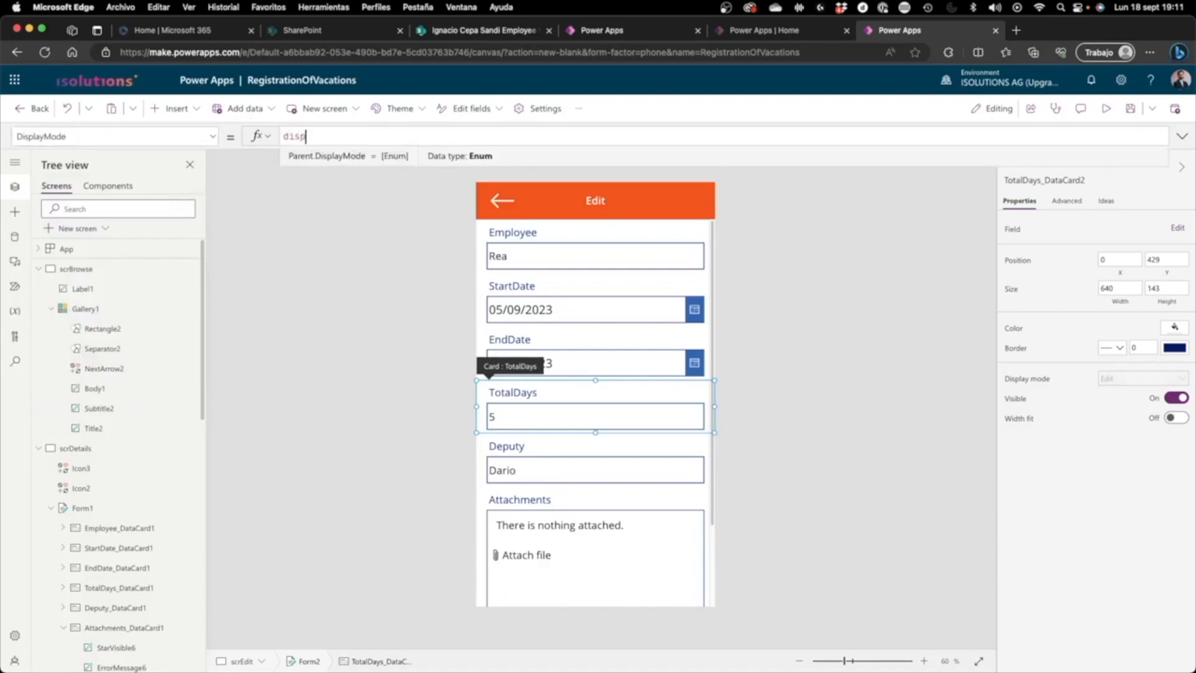
text(View)
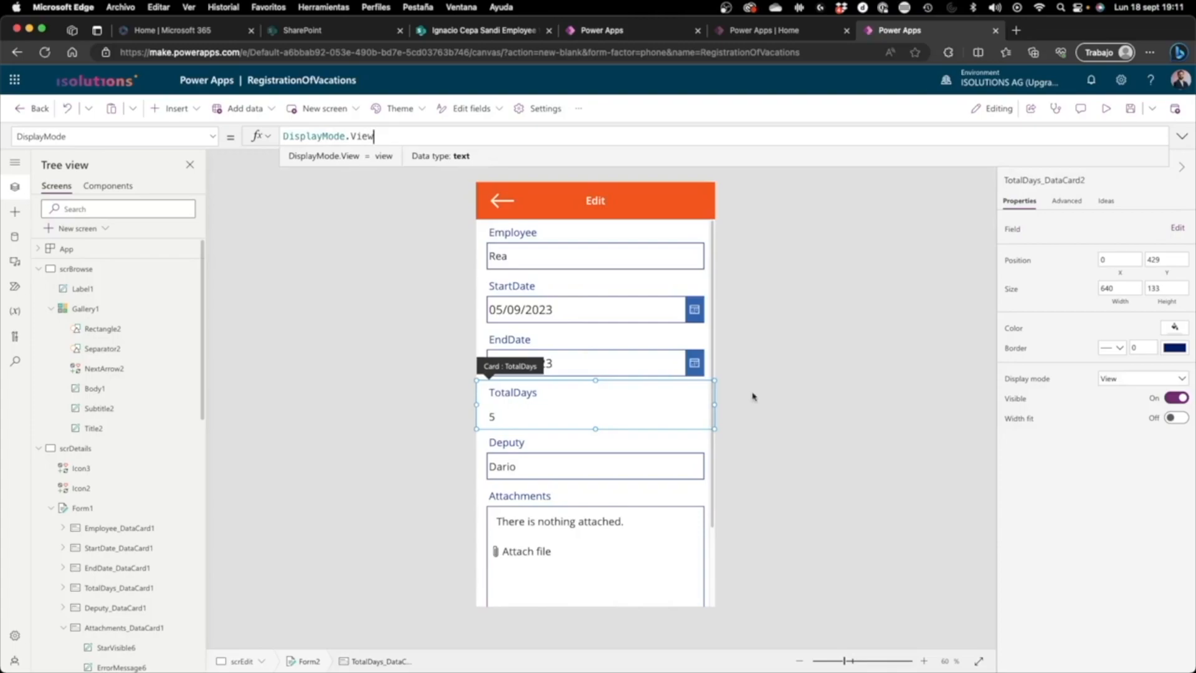
Step: Clear the Default formula of the value field inside the TotalDays card
click(496, 419)
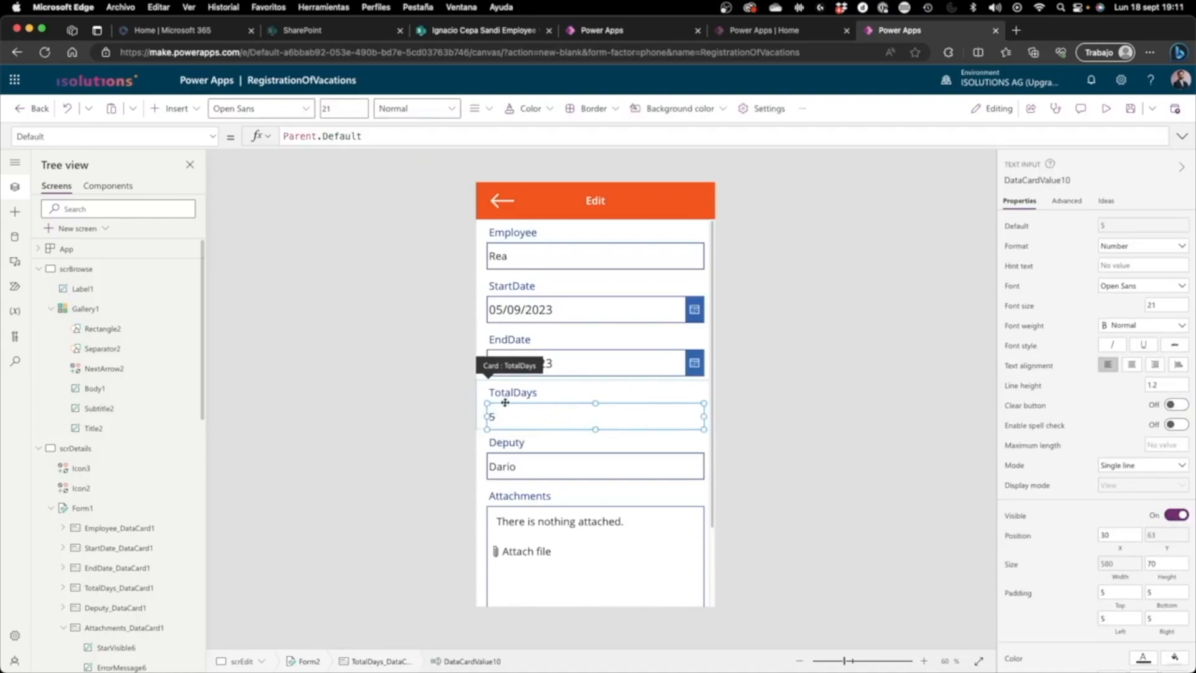
click(555, 392)
click(479, 403)
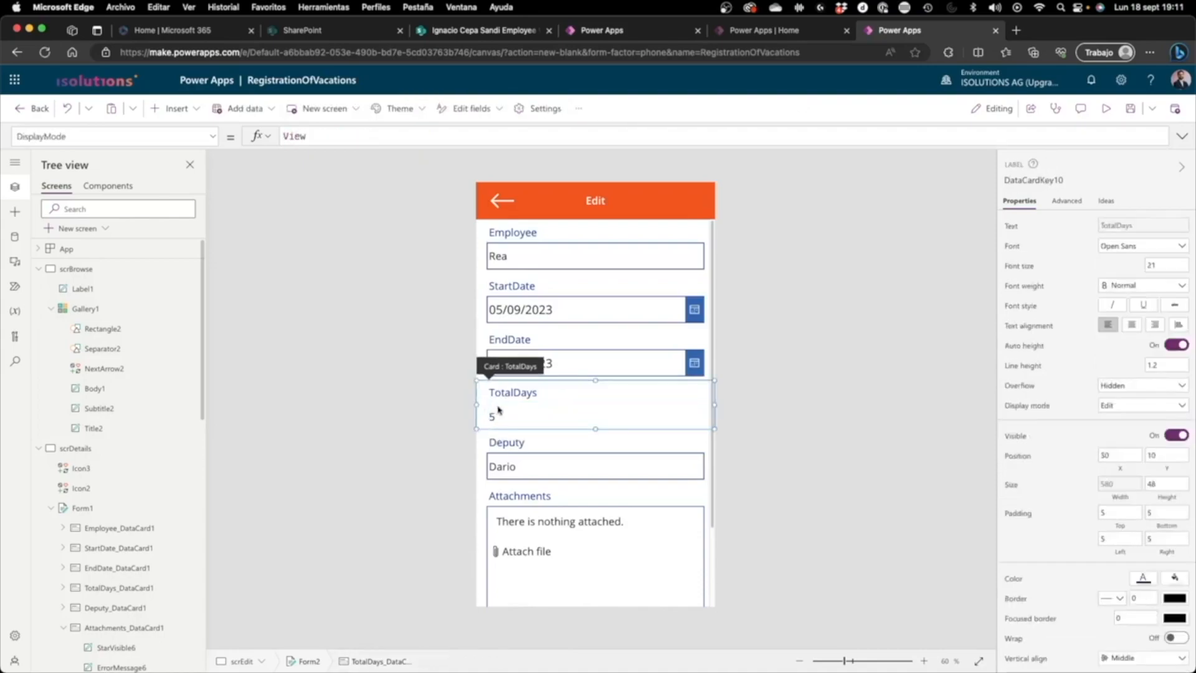
click(513, 398)
click(506, 415)
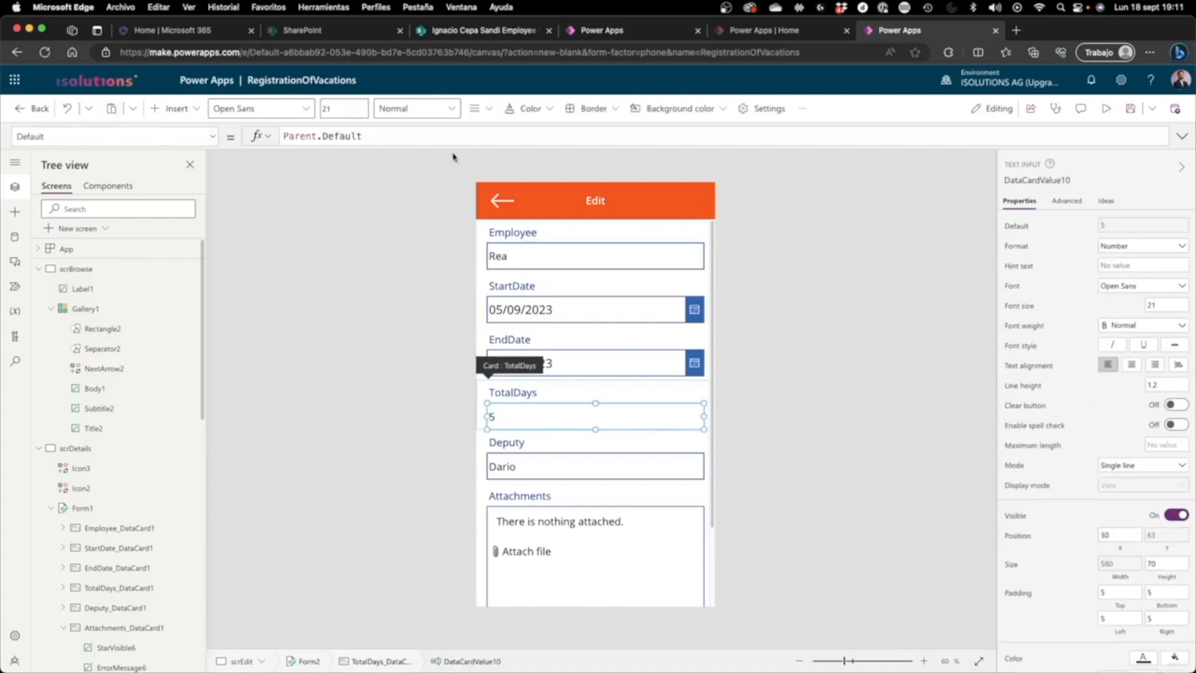
double_click(387, 130)
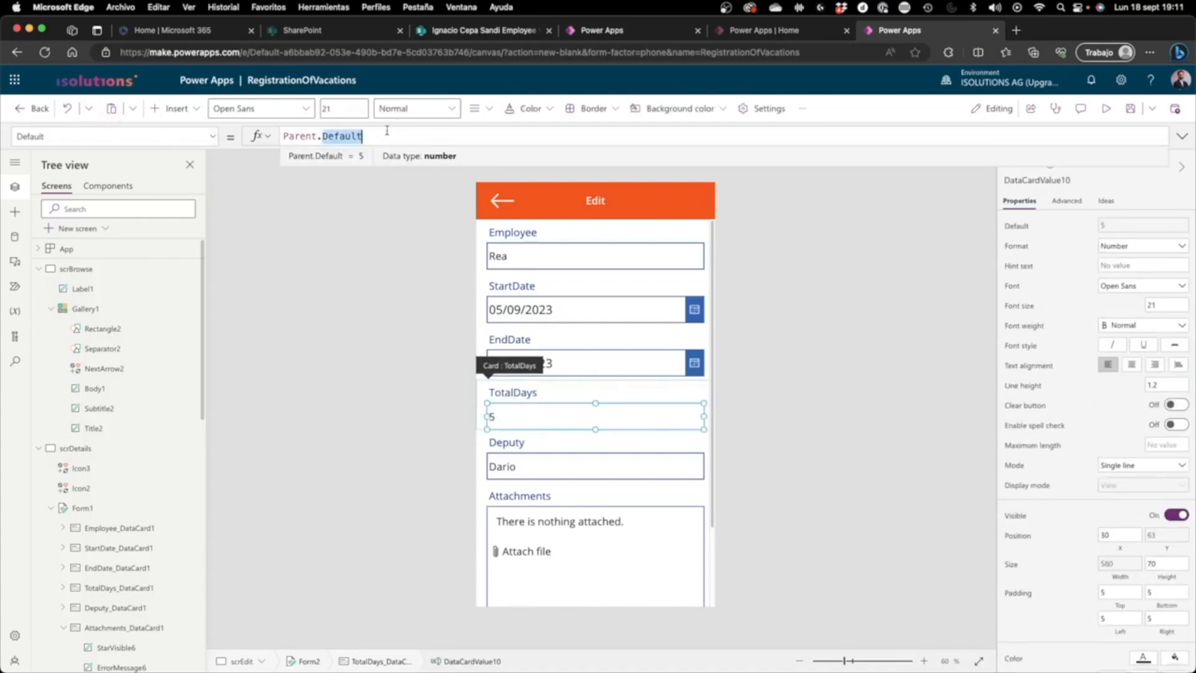
key(BackSpace)
key(BackSpace)
key(BackSpace)
key(BackSpace)
key(BackSpace)
key(BackSpace)
key(BackSpace)
key(BackSpace)
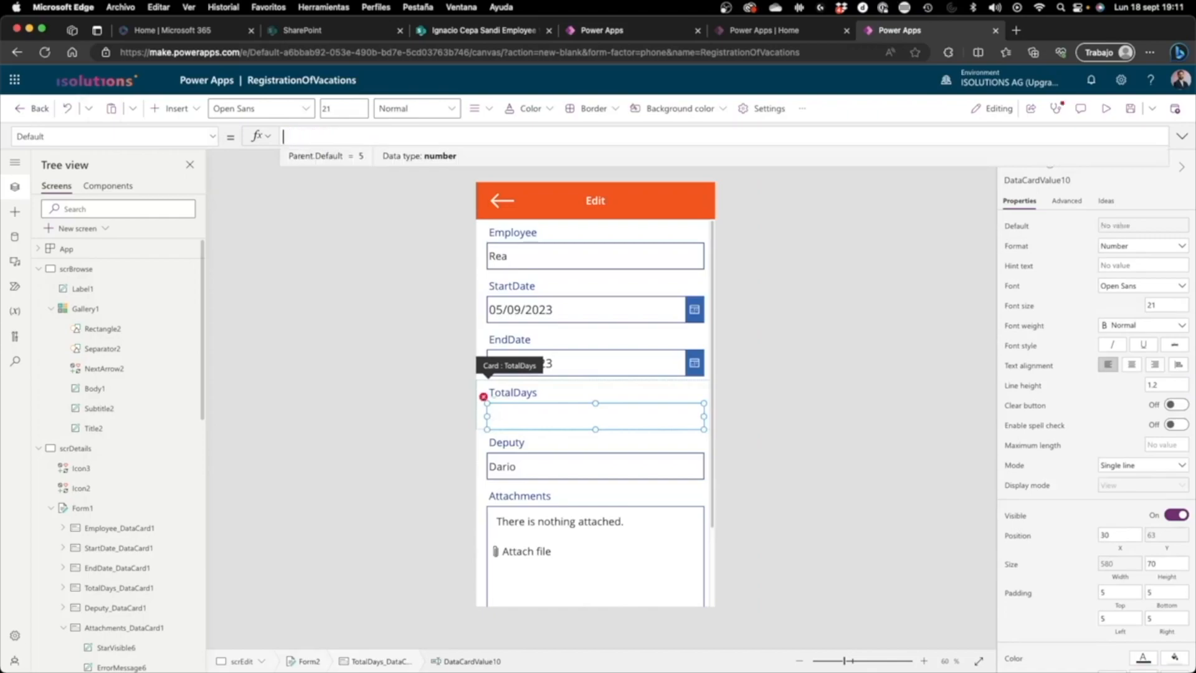
Step: Set the TotalDays value field's Default to DataCardValue9.SelectedDate-DataCardValue8.SelectedDate, using the EndDate and StartDate pickers
click(556, 356)
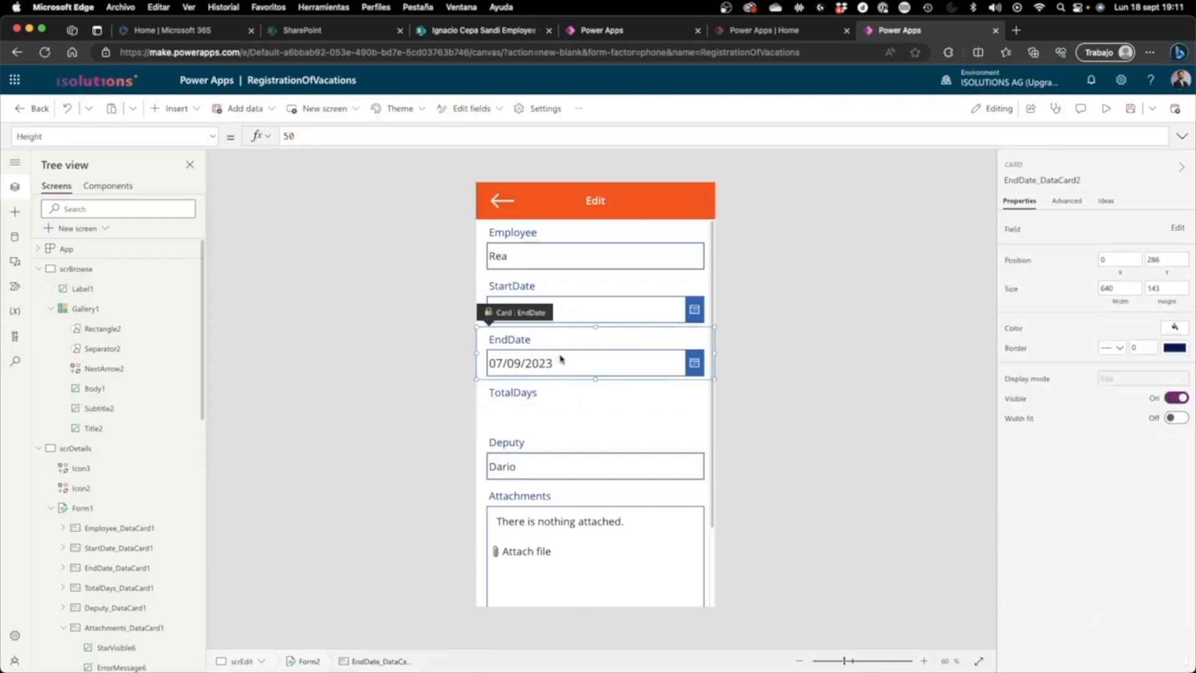
click(561, 370)
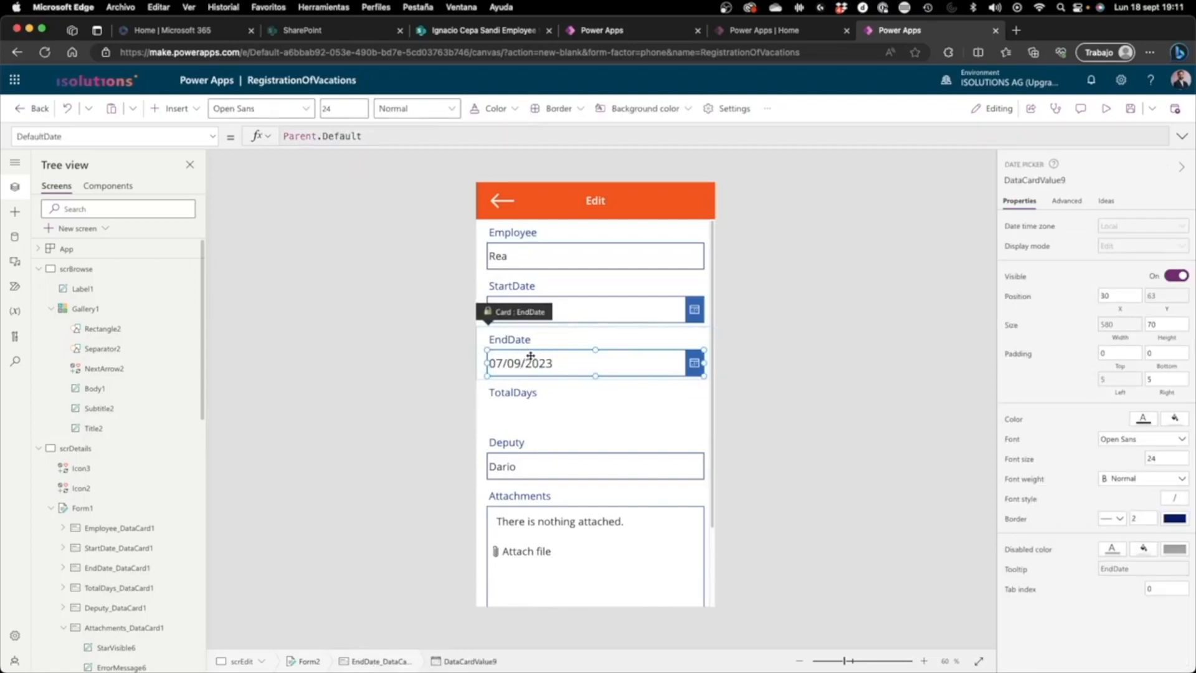
scroll(89, 335, down, 7)
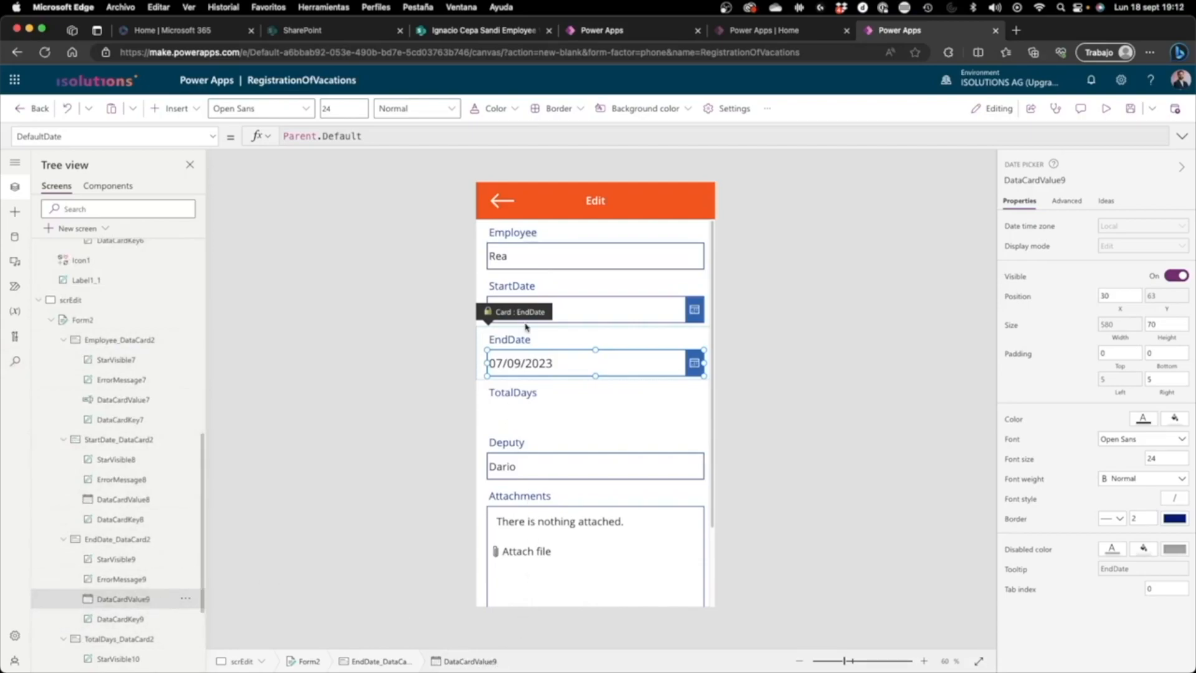
click(586, 311)
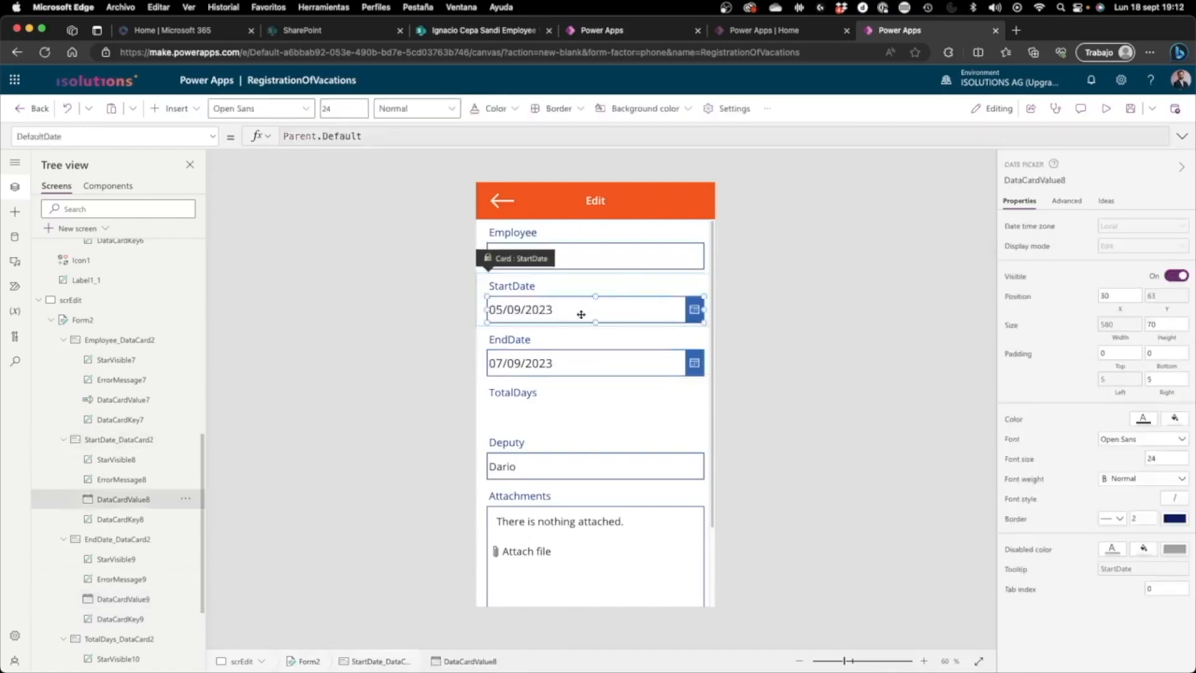
click(536, 418)
text(DataCardValue9.SelectedDate-)
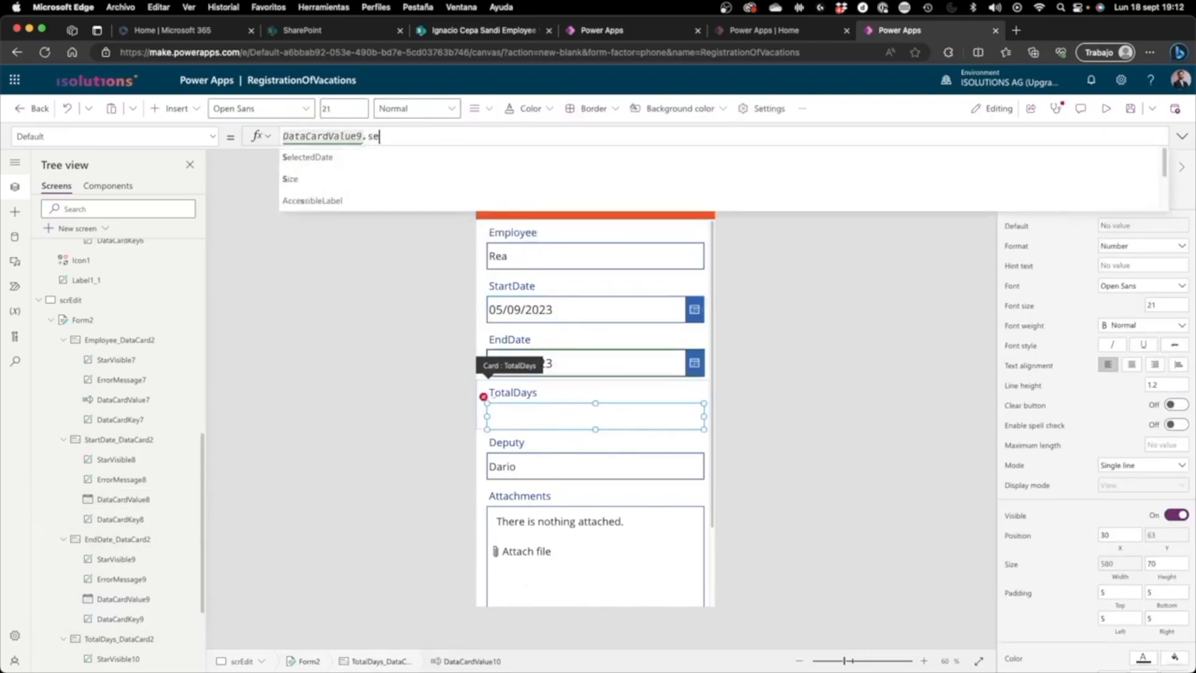
text(datacardvalue)
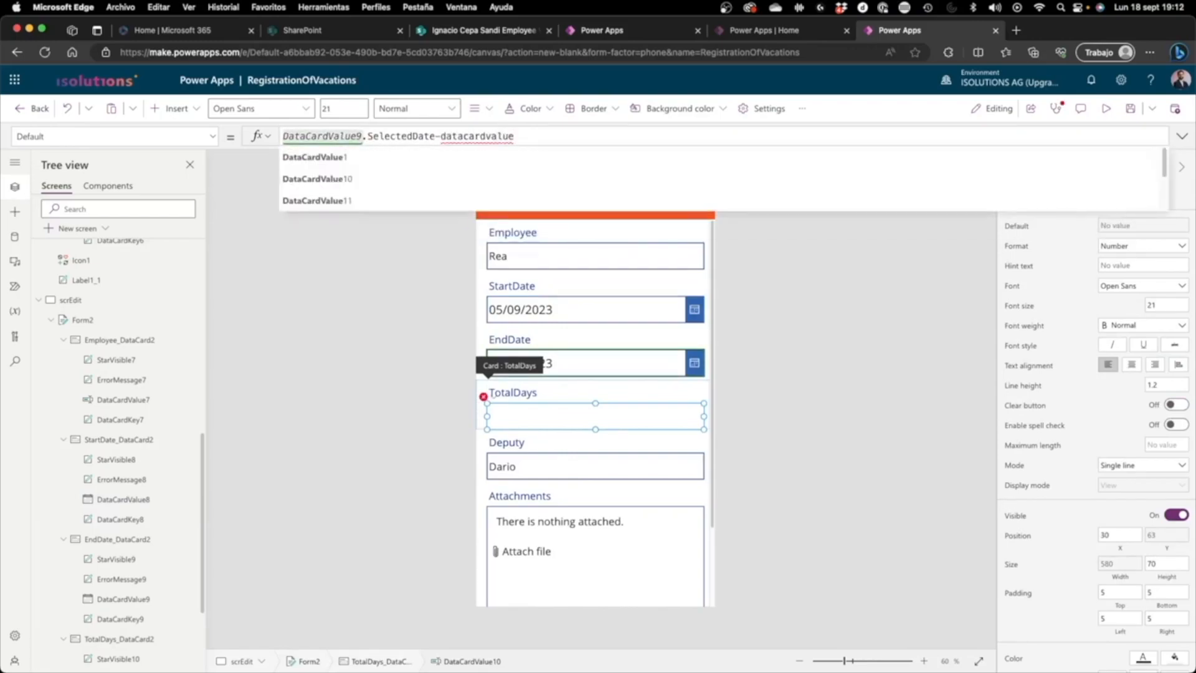
text(8)
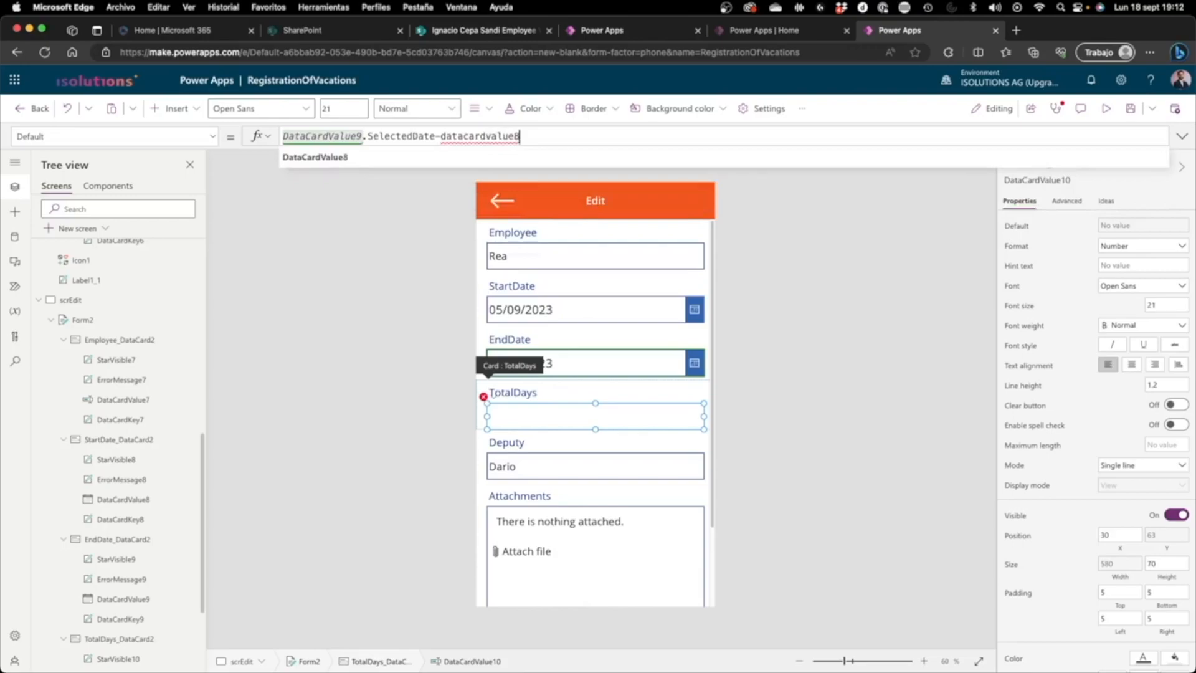
text(.sel)
key(Tab)
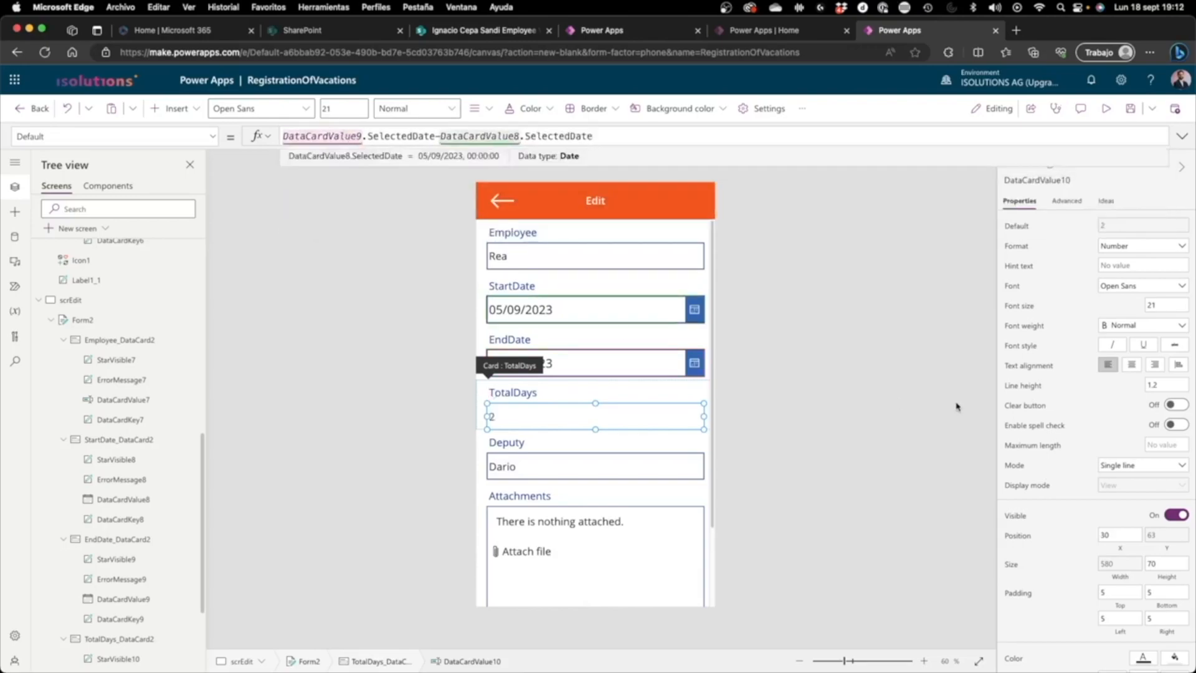
click(956, 406)
click(512, 426)
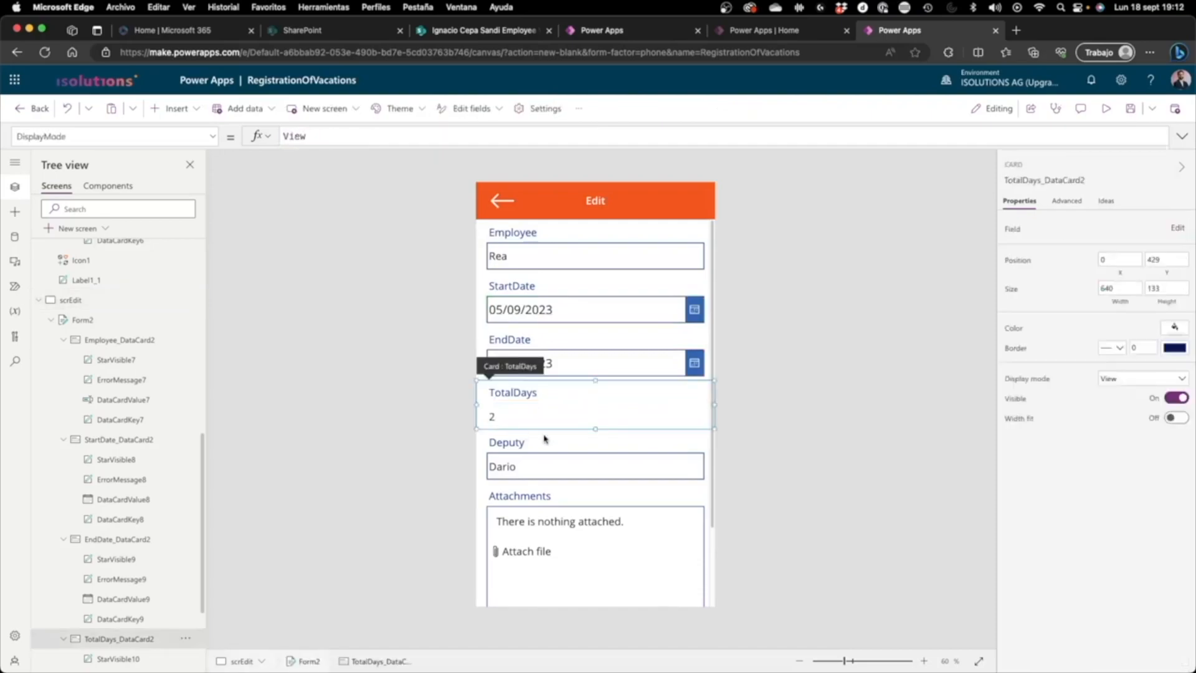
click(501, 417)
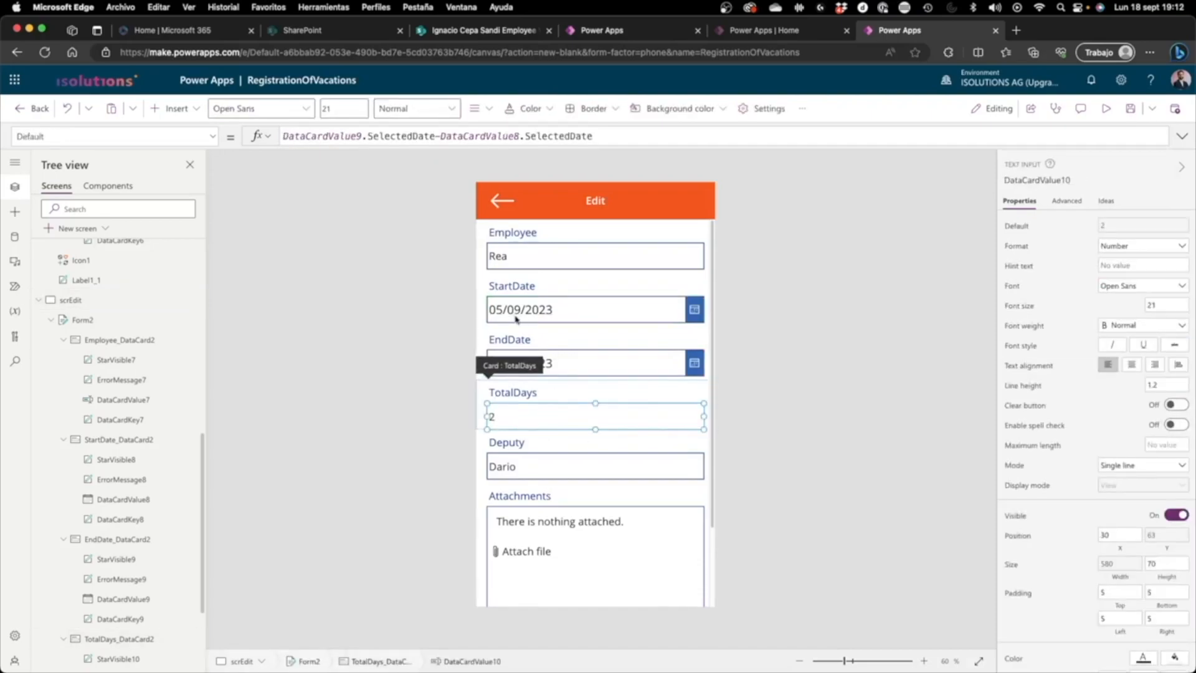
click(889, 348)
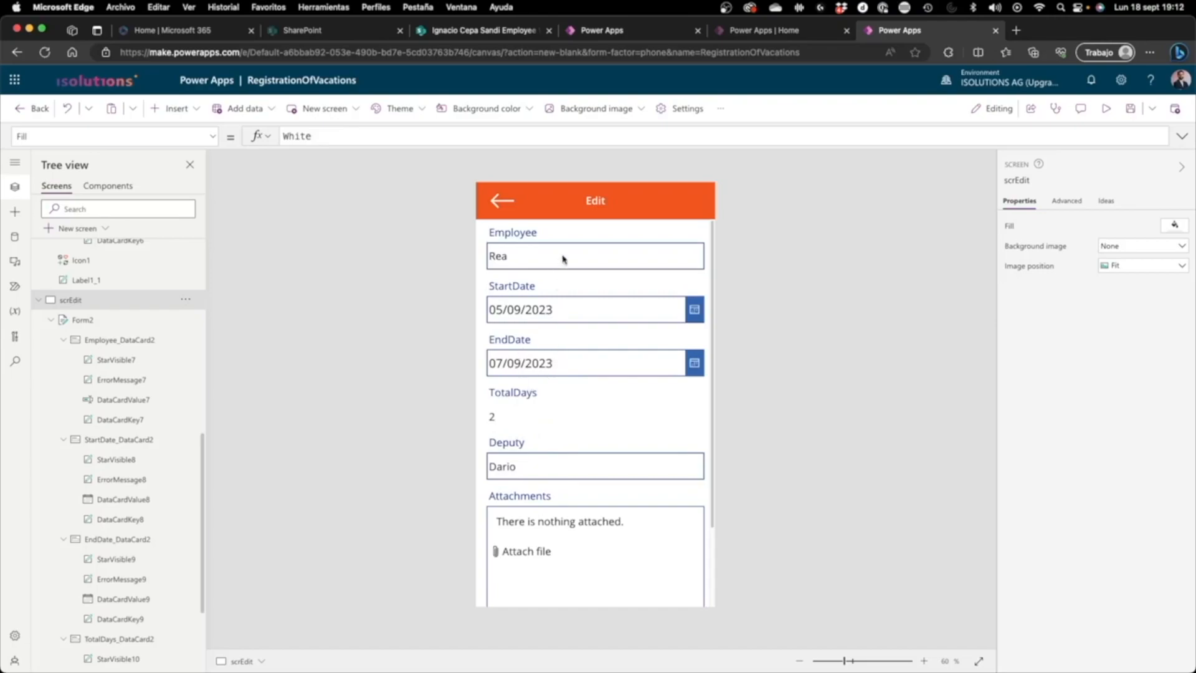
Step: Unlock the StartDate card of the edit form and set its label's Text property to "Start date"
click(535, 297)
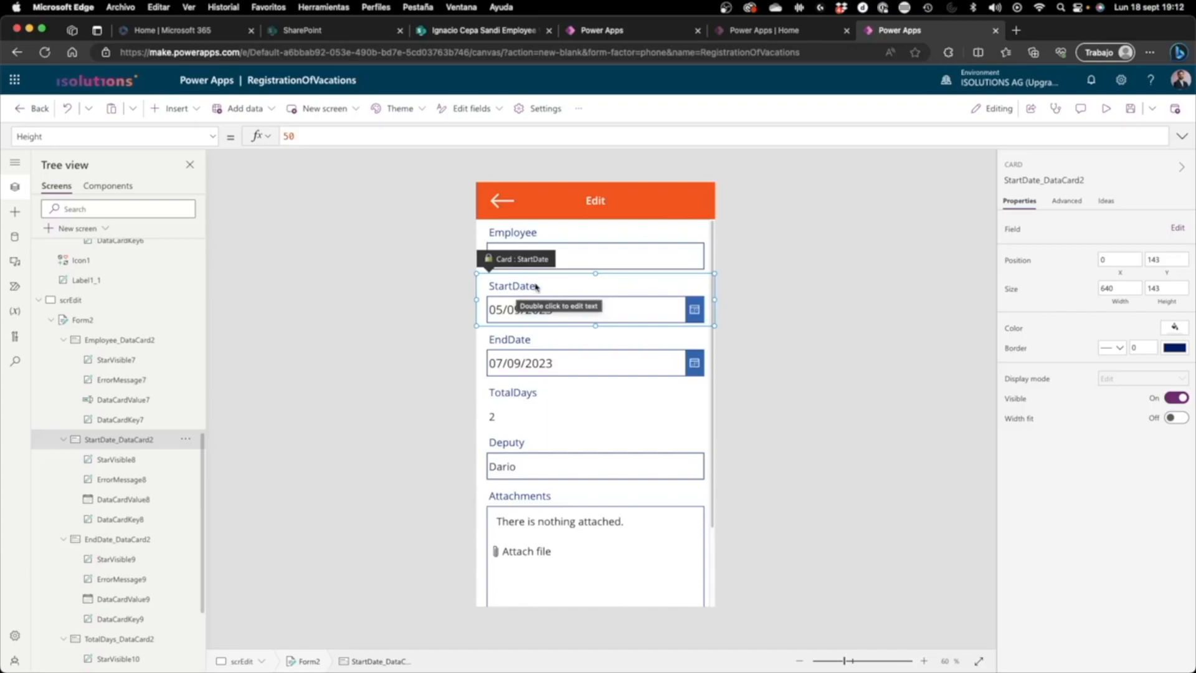
click(1065, 200)
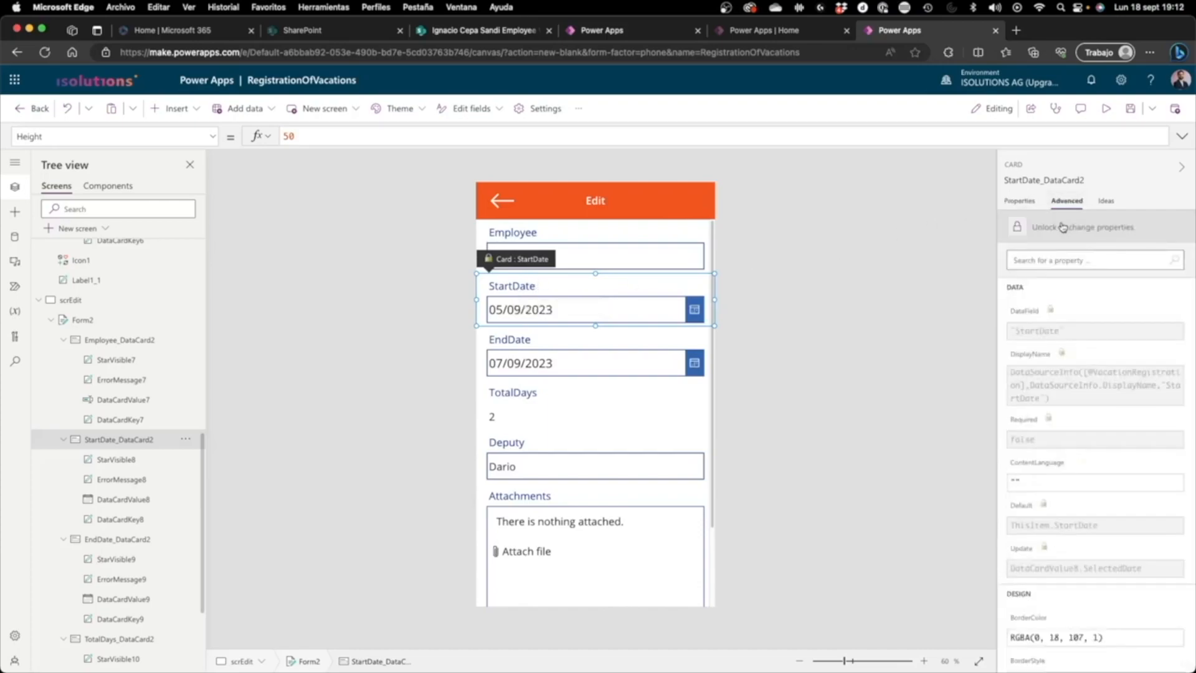
click(1062, 227)
click(508, 289)
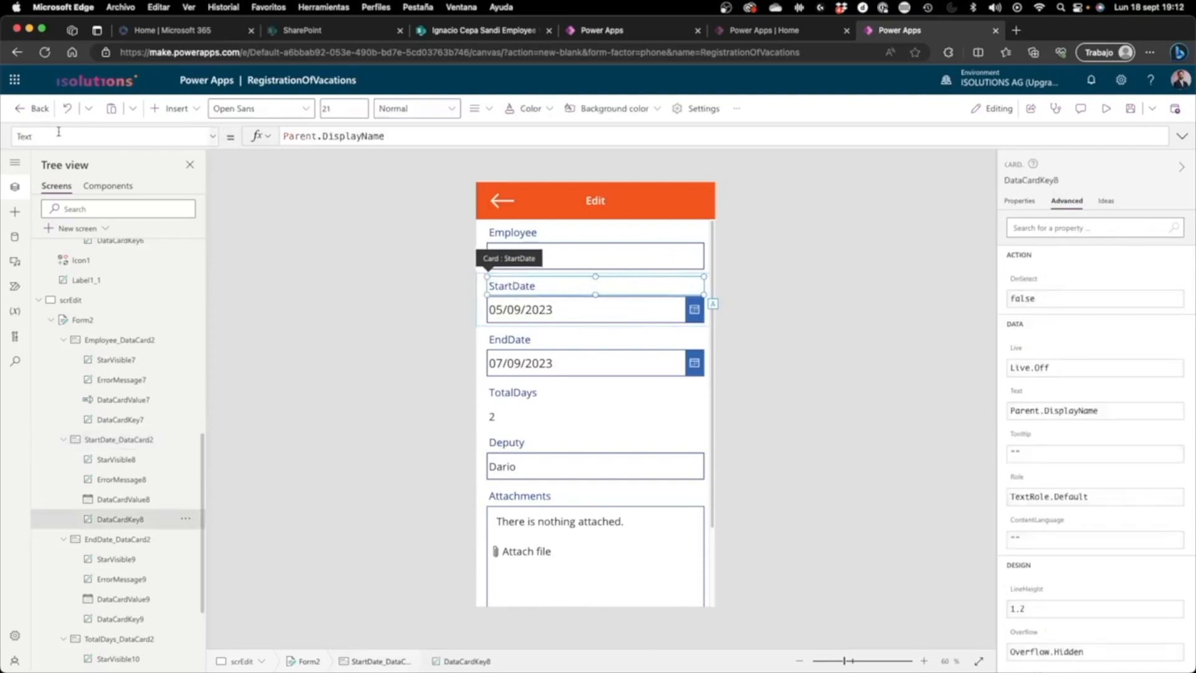
triple_click(332, 133)
text("Start date")
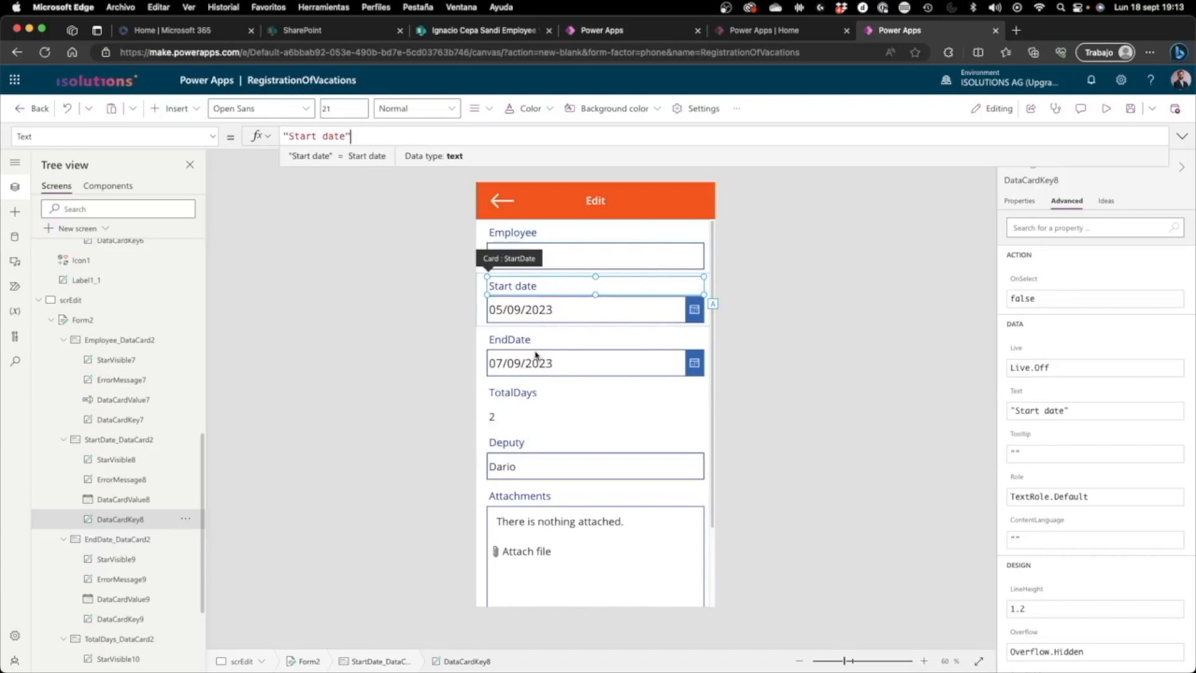
Step: Set the Text property of the EndDate card's label in the edit form to "End date"
click(530, 345)
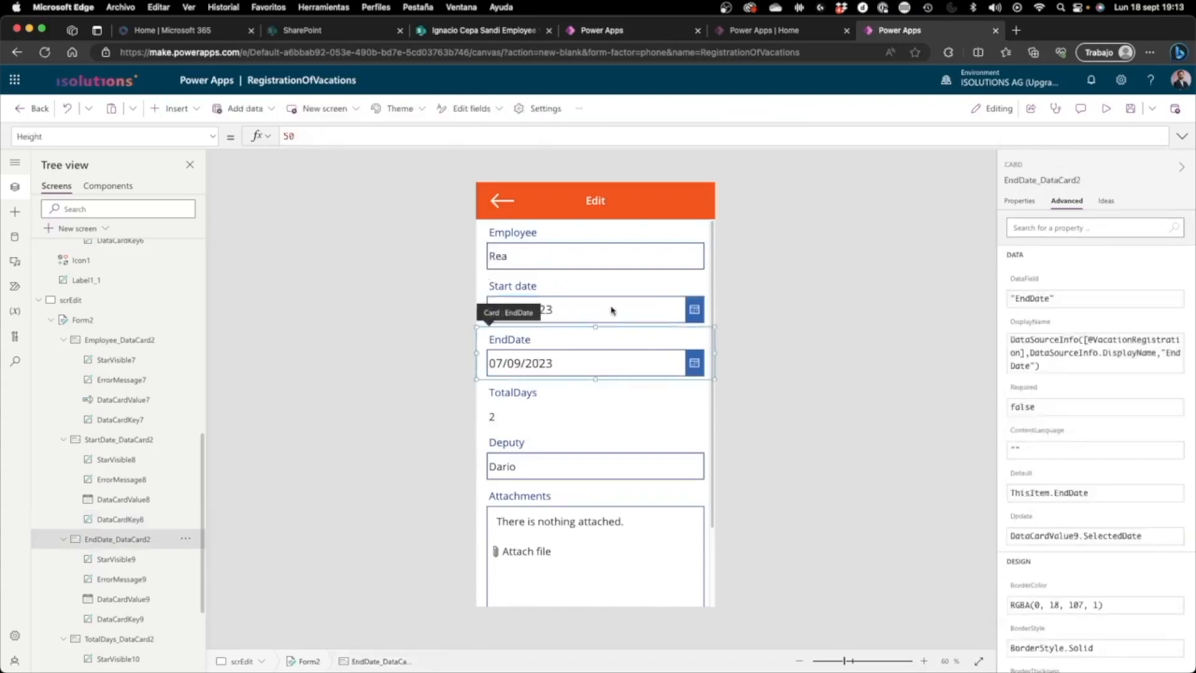
click(534, 341)
triple_click(349, 135)
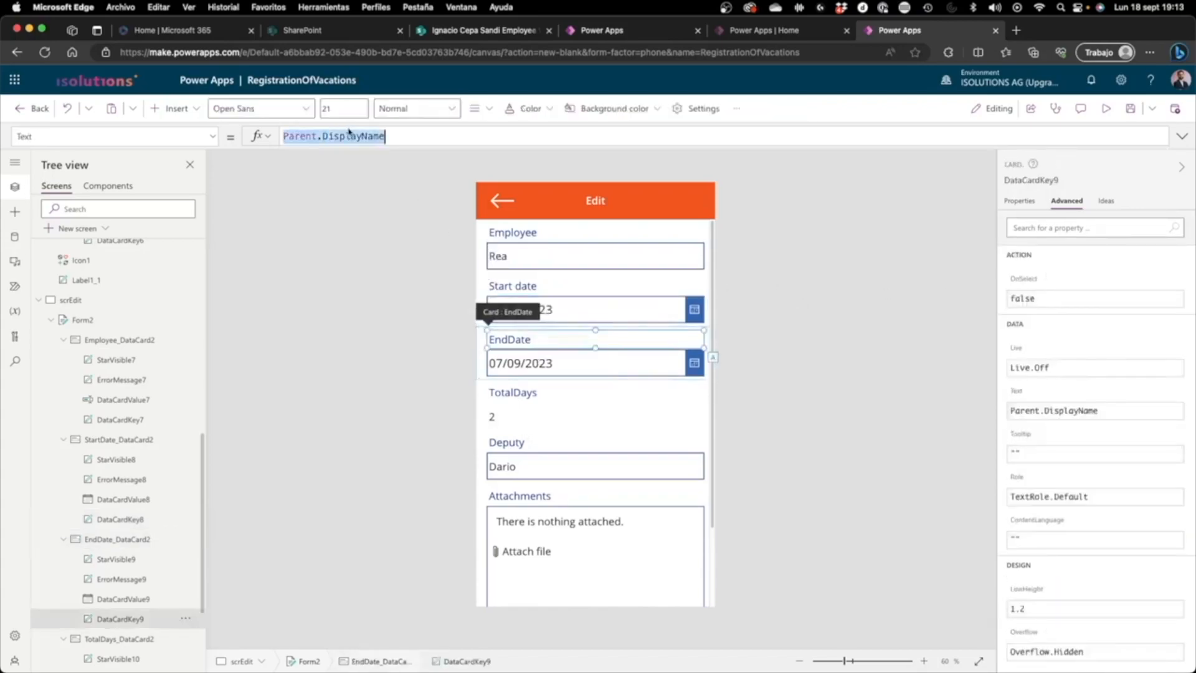
text("end dat)
key(BackSpace)
key(BackSpace)
key(BackSpace)
key(BackSpace)
key(BackSpace)
key(BackSpace)
key(BackSpace)
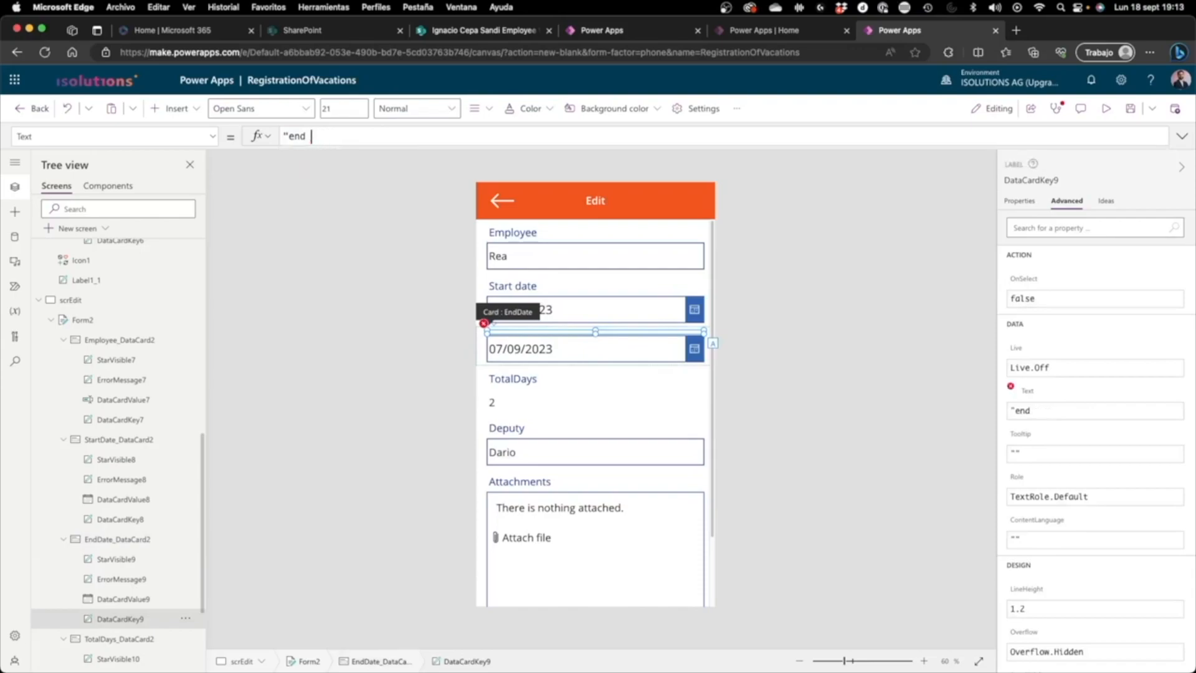
text(End date")
Step: Set the Text property of the TotalDays card's label in the edit form to "Total days"
click(516, 391)
click(517, 391)
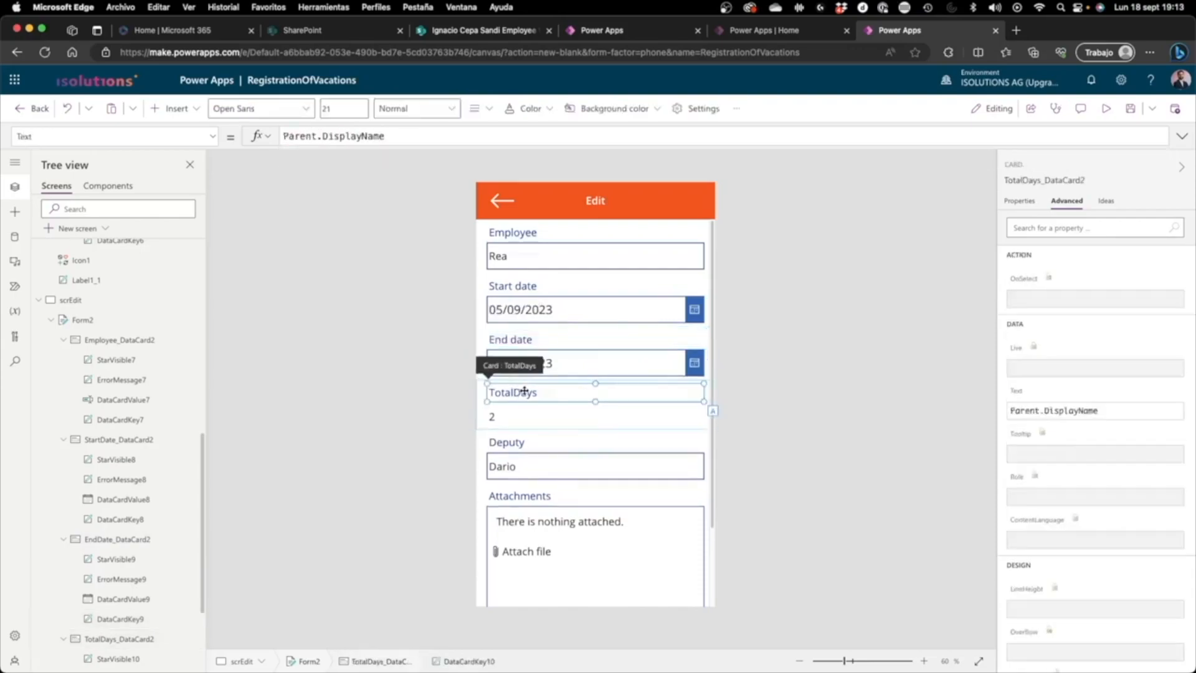
triple_click(430, 134)
text("Total days")
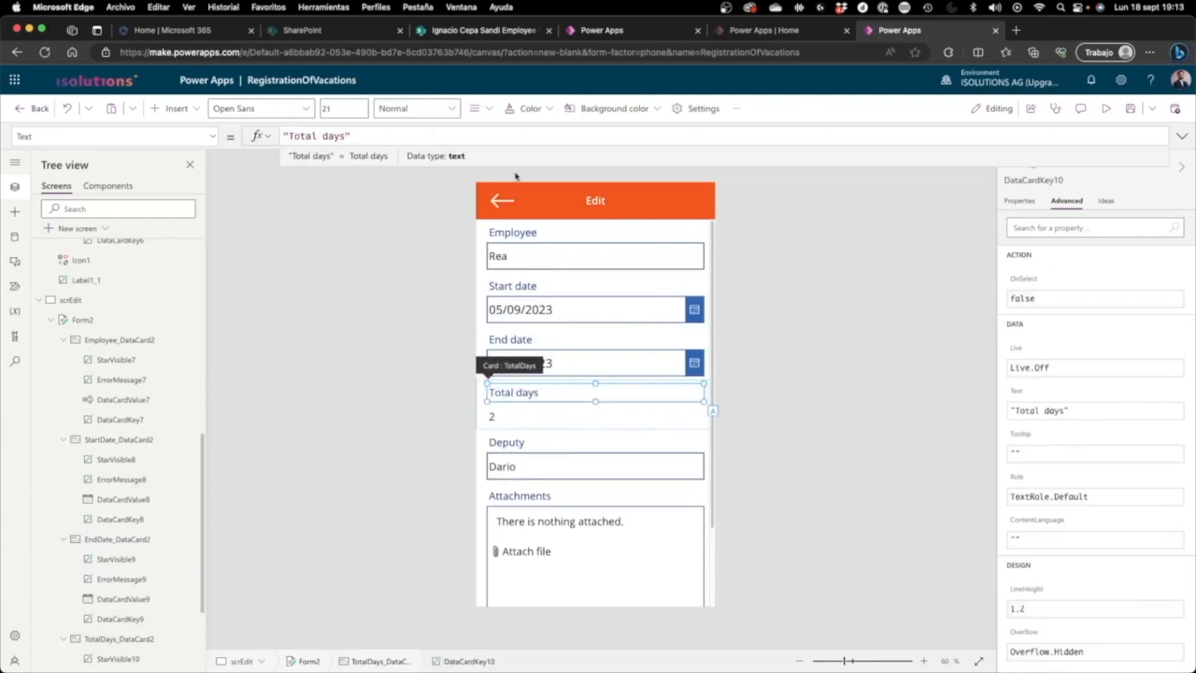
click(828, 342)
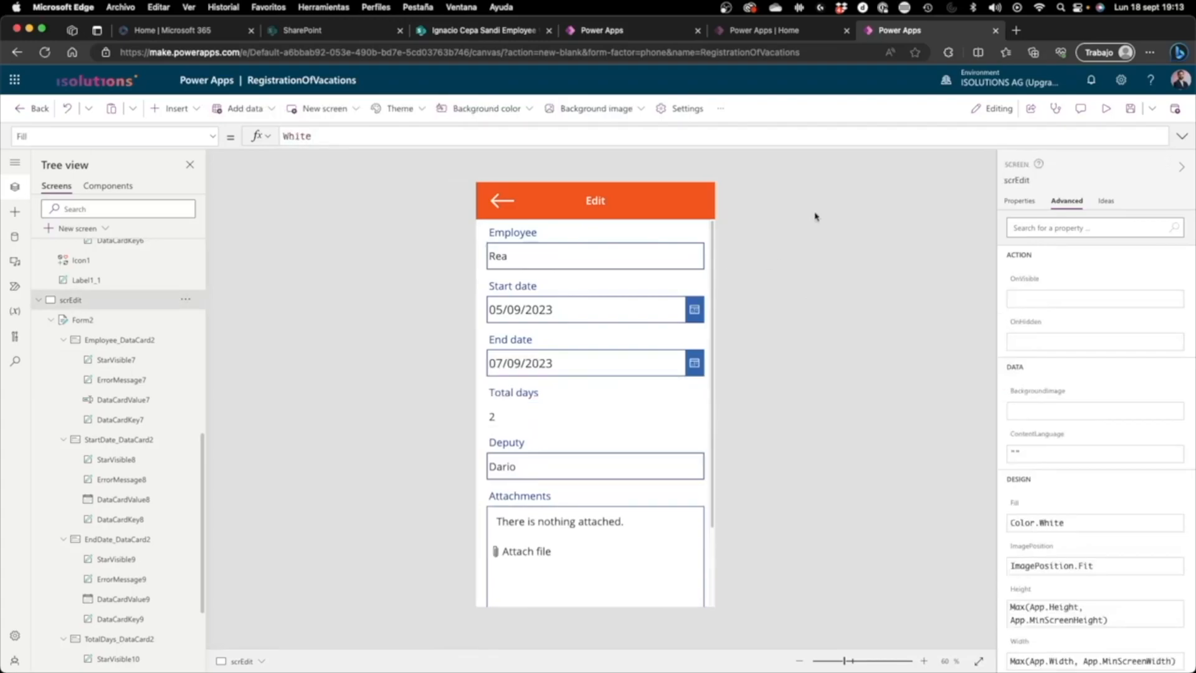
Step: Preview the edit screen, add the surname to the name in the Employee field and return to editing
click(1105, 108)
click(605, 203)
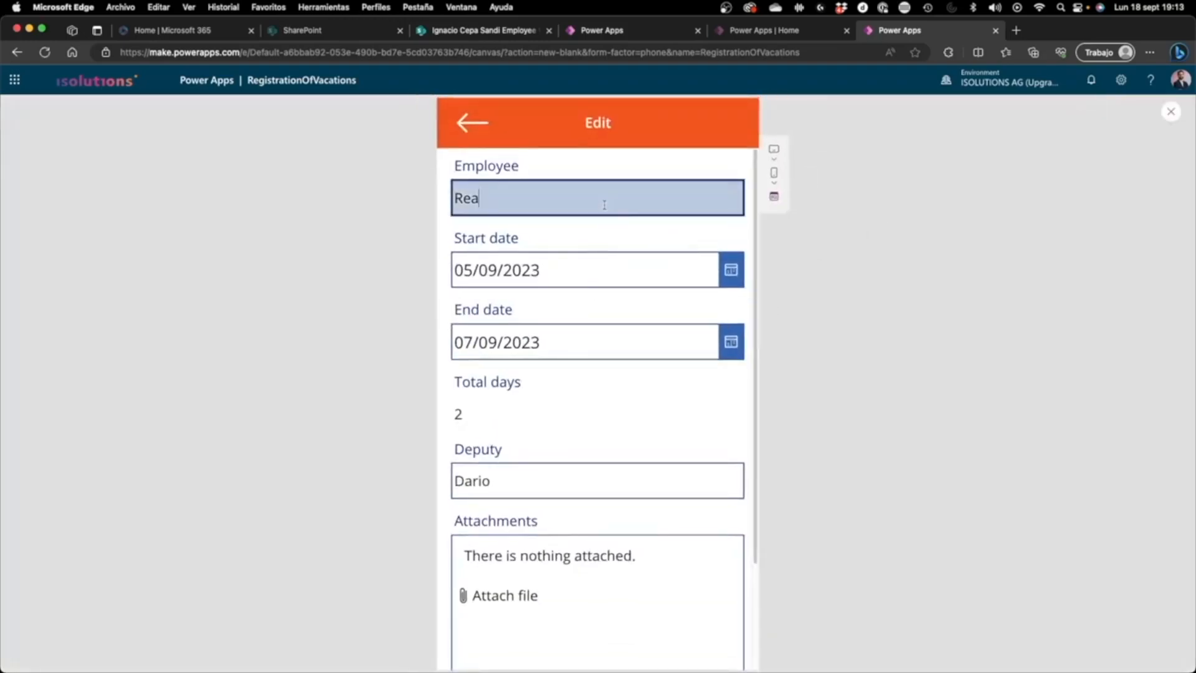
click(943, 224)
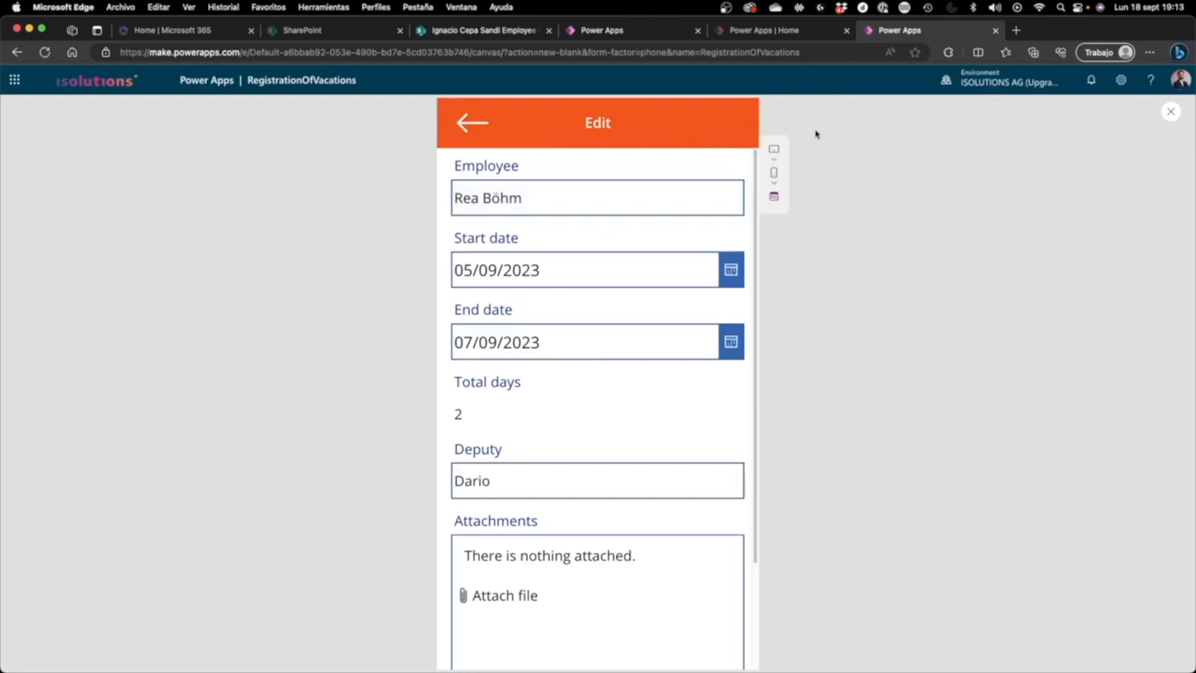
click(1171, 112)
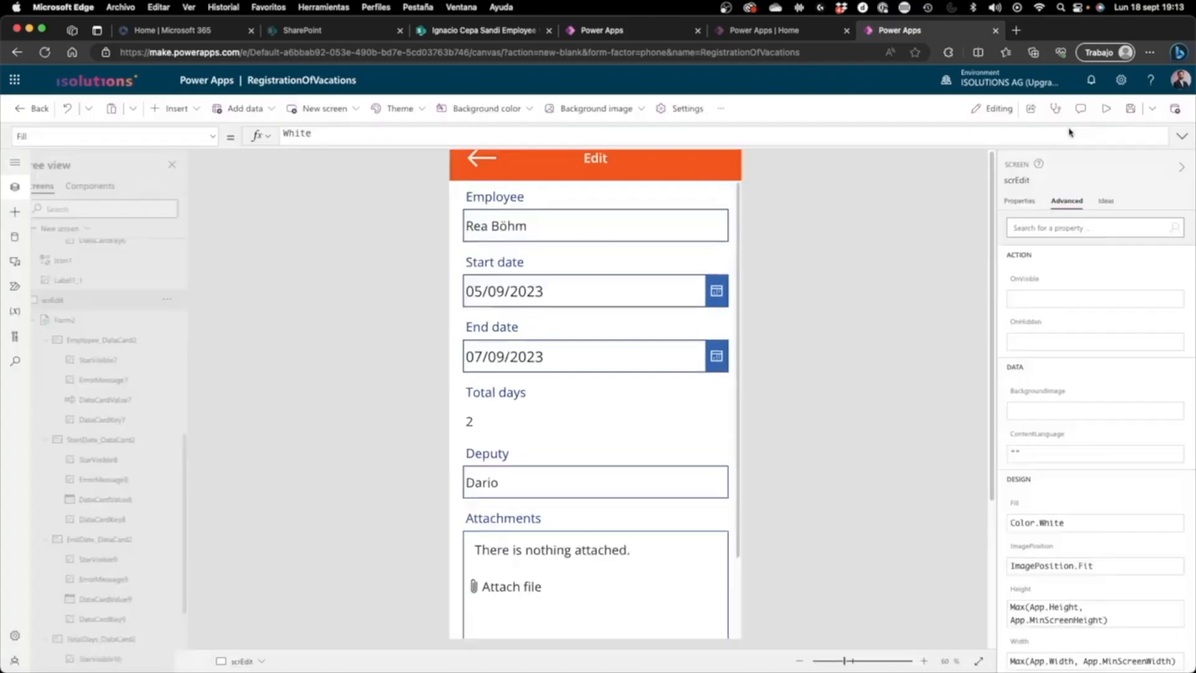
Step: Insert a Check icon on the edit screen and place it at the right end of the orange header
click(172, 113)
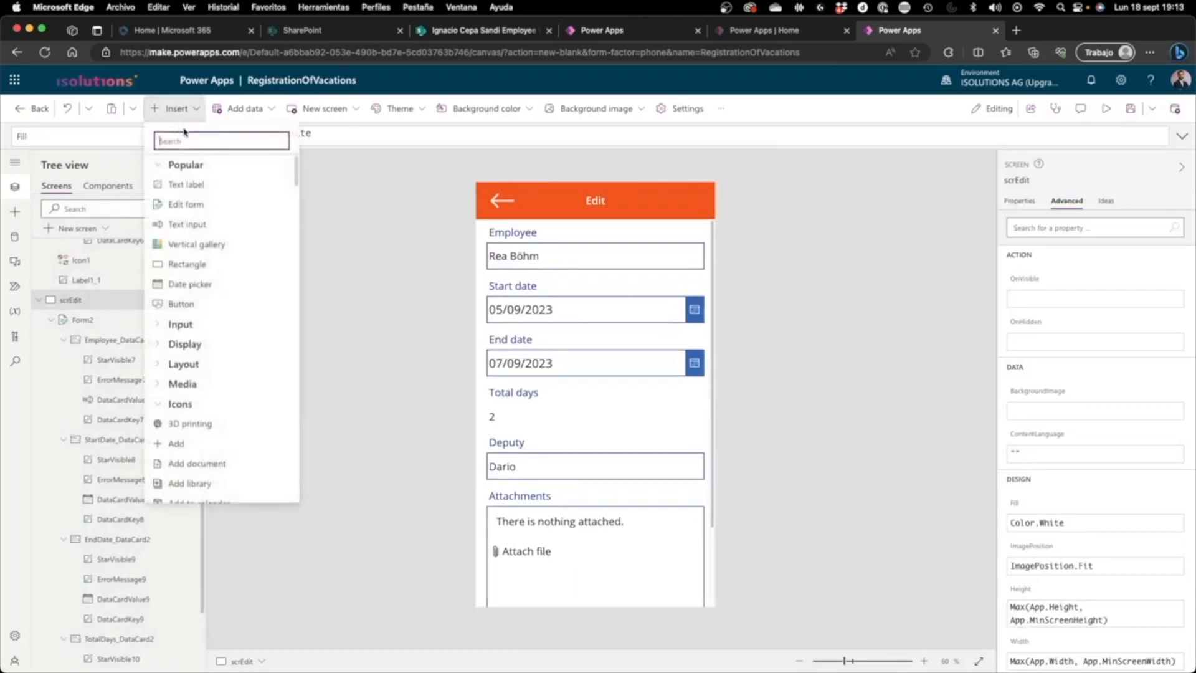
scroll(170, 391, down, 5)
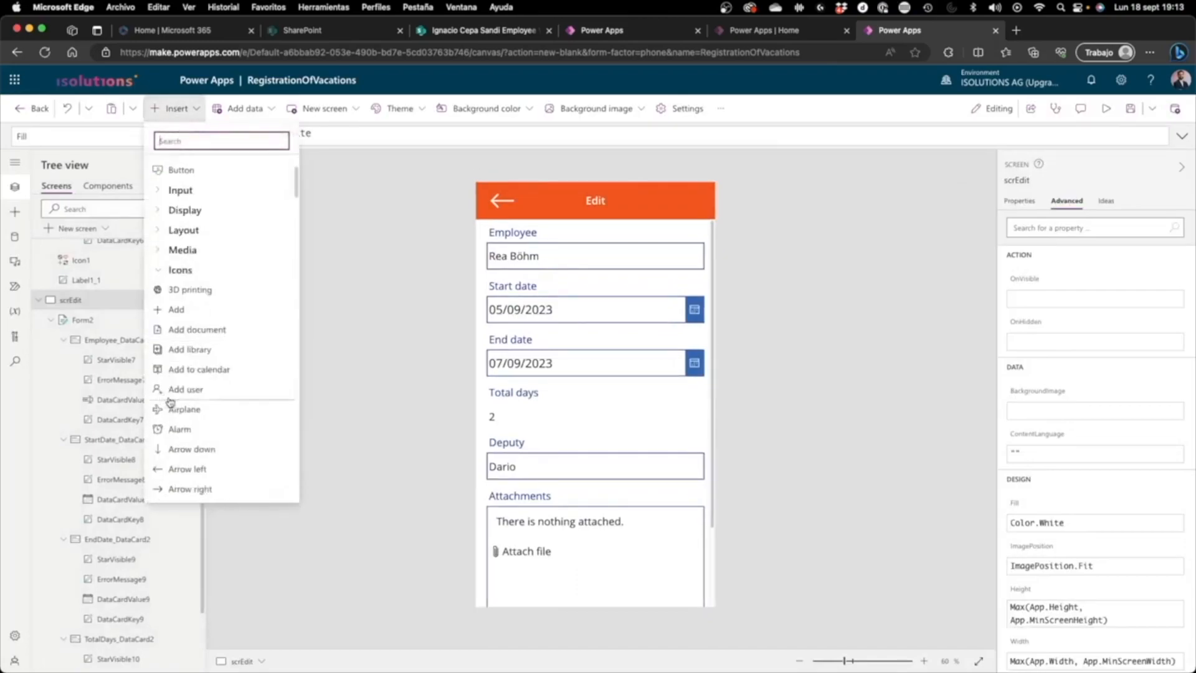
scroll(196, 393, down, 2)
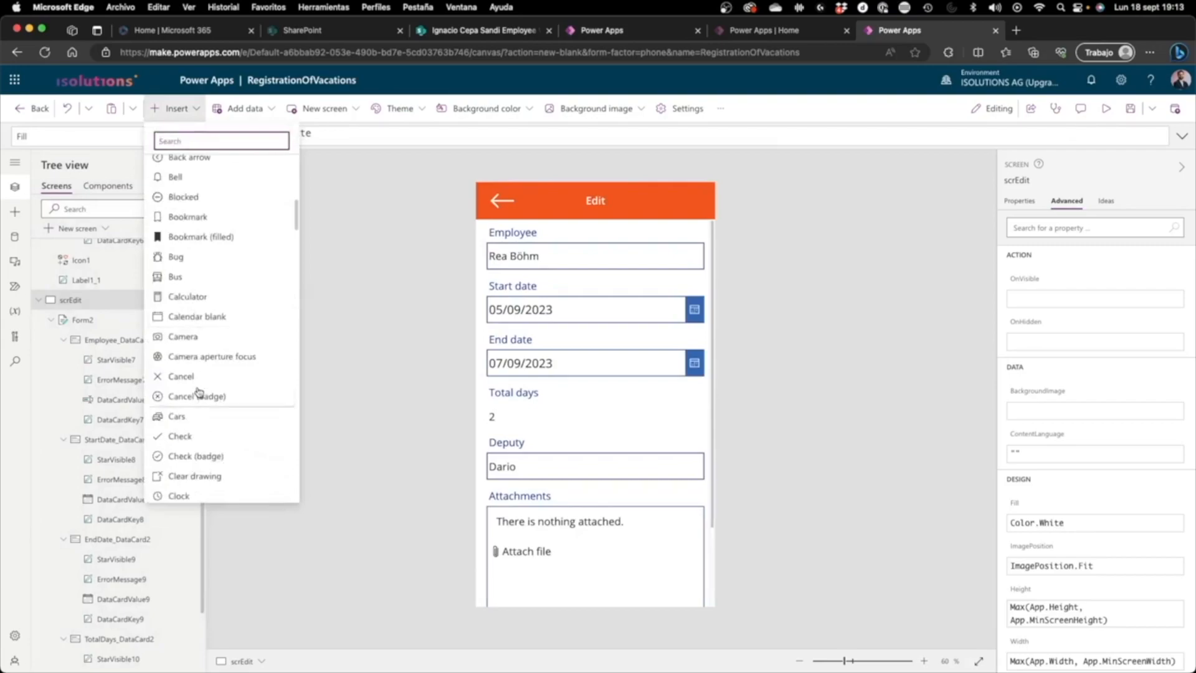
click(186, 429)
drag(491, 208, 682, 207)
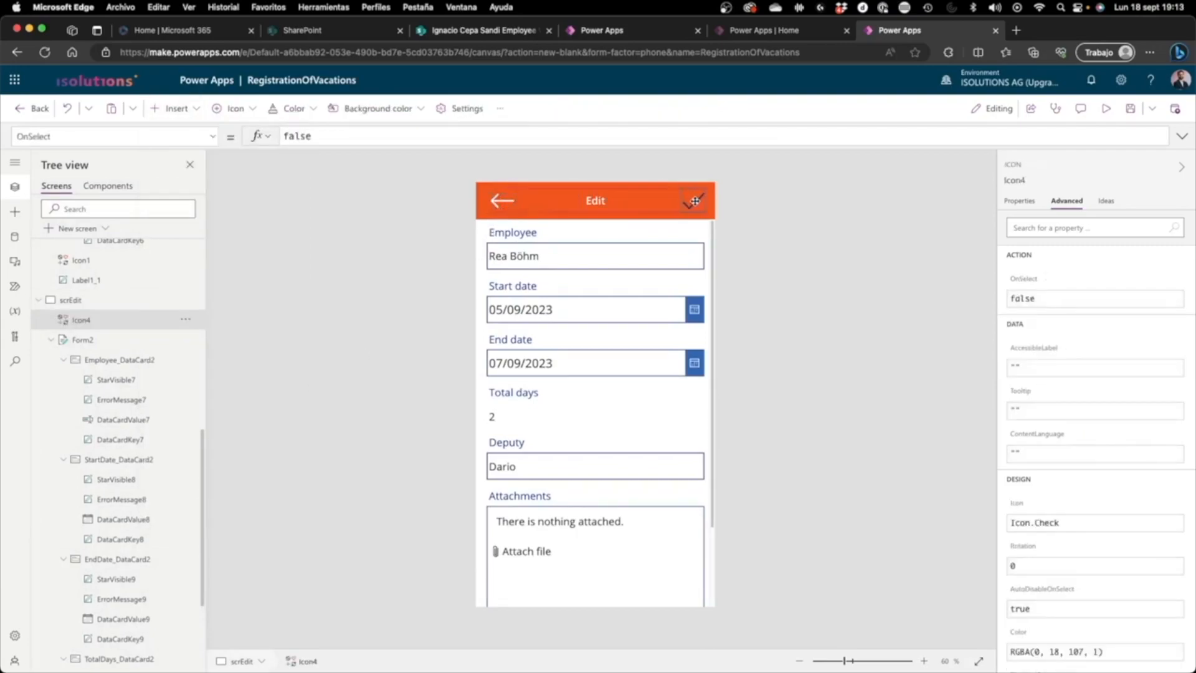
Step: Set the header Check icon's color to white
click(1019, 200)
click(1142, 439)
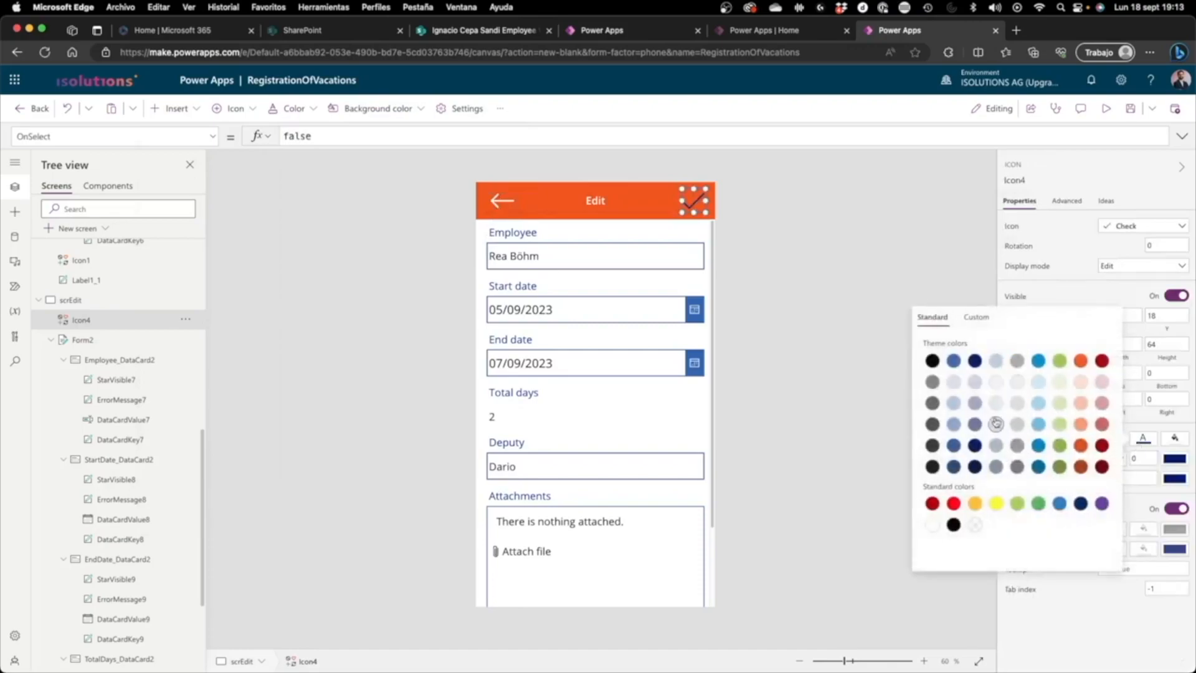
click(735, 218)
click(693, 207)
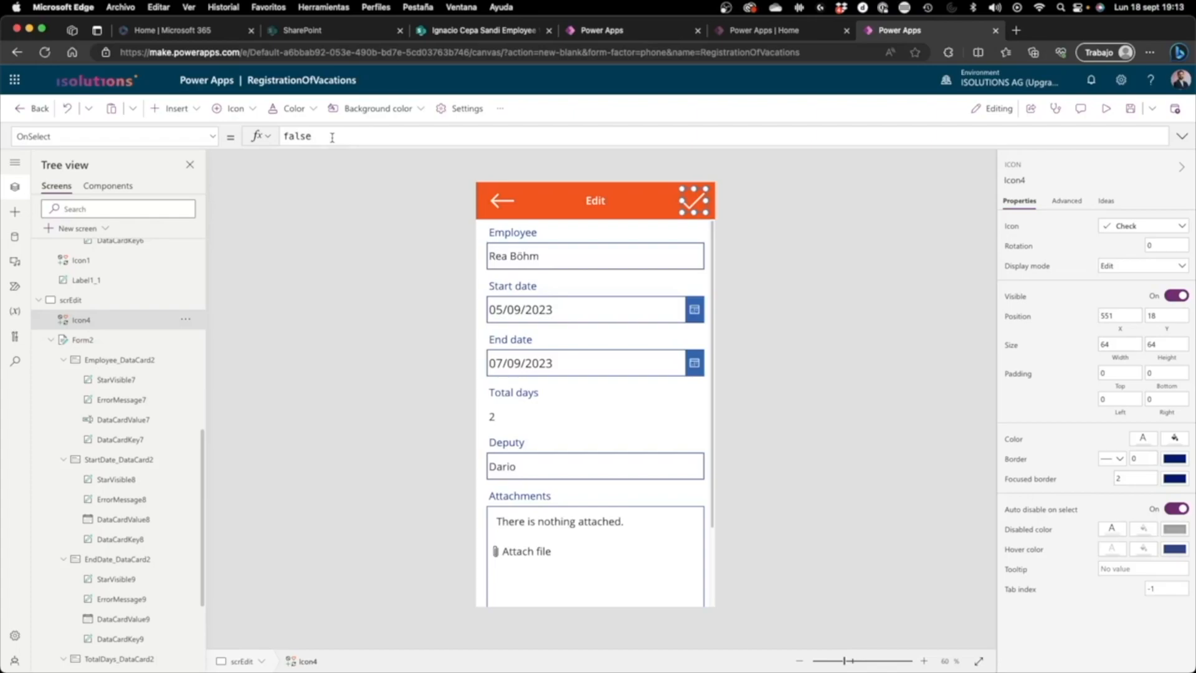
Step: Set the header Check icon's OnSelect formula to SubmitForm(Form2);Back()
double_click(367, 136)
text(submit)
key(Tab)
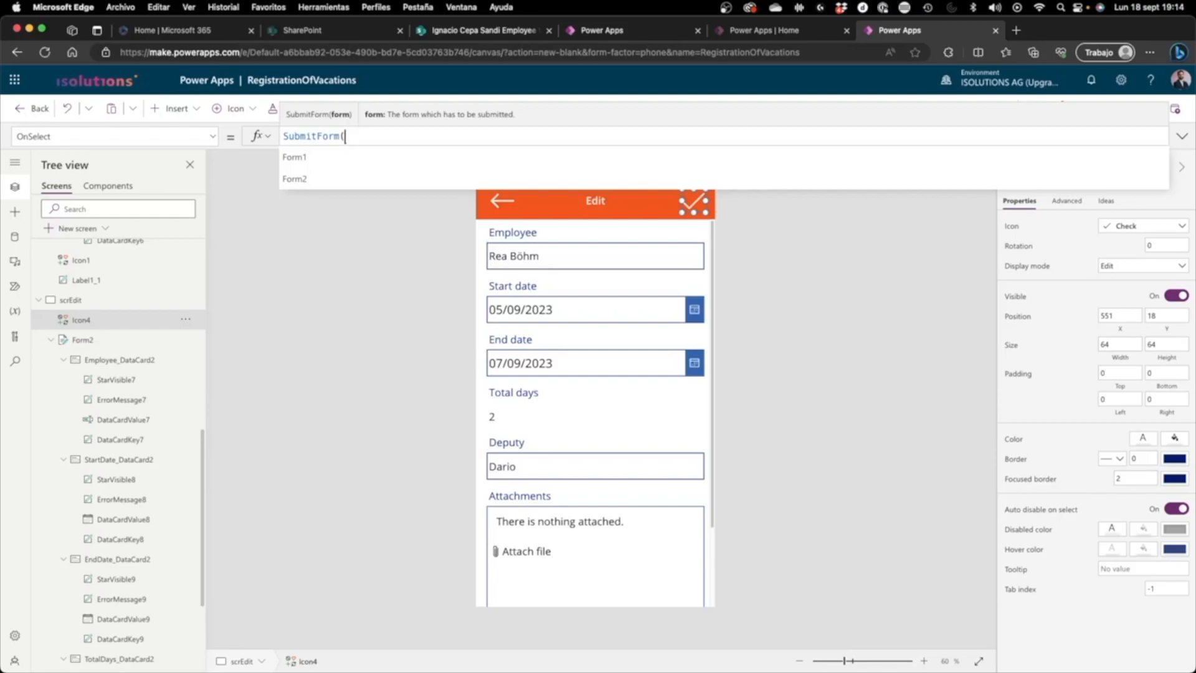
click(125, 340)
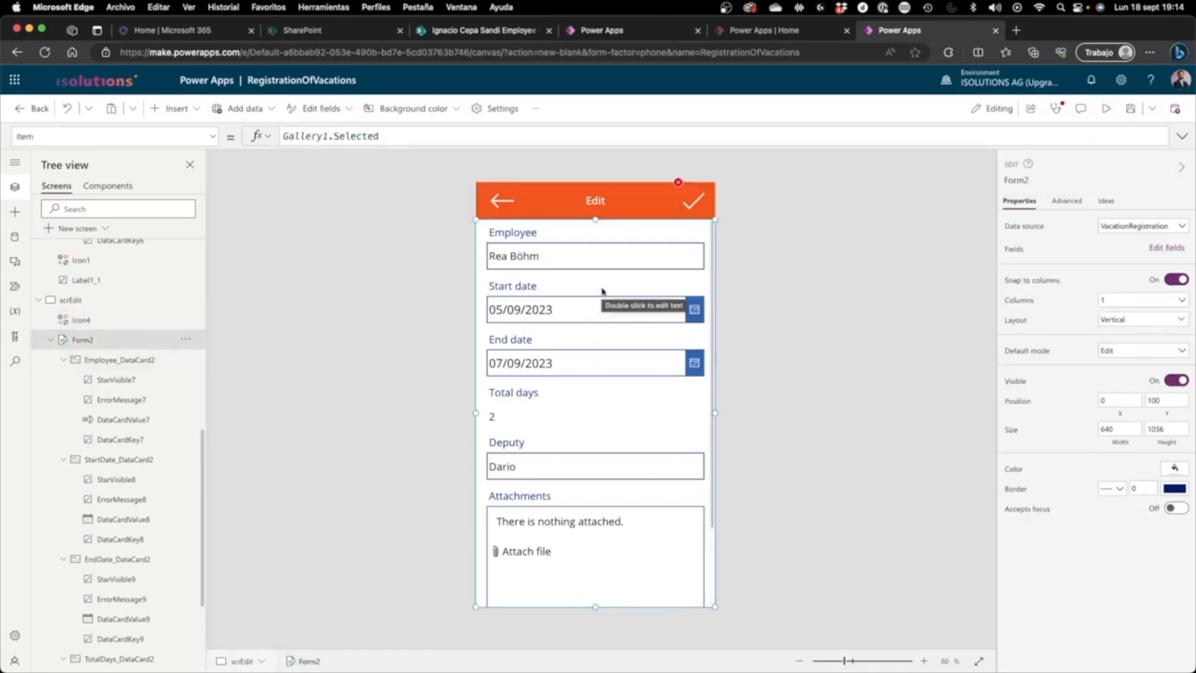
click(700, 203)
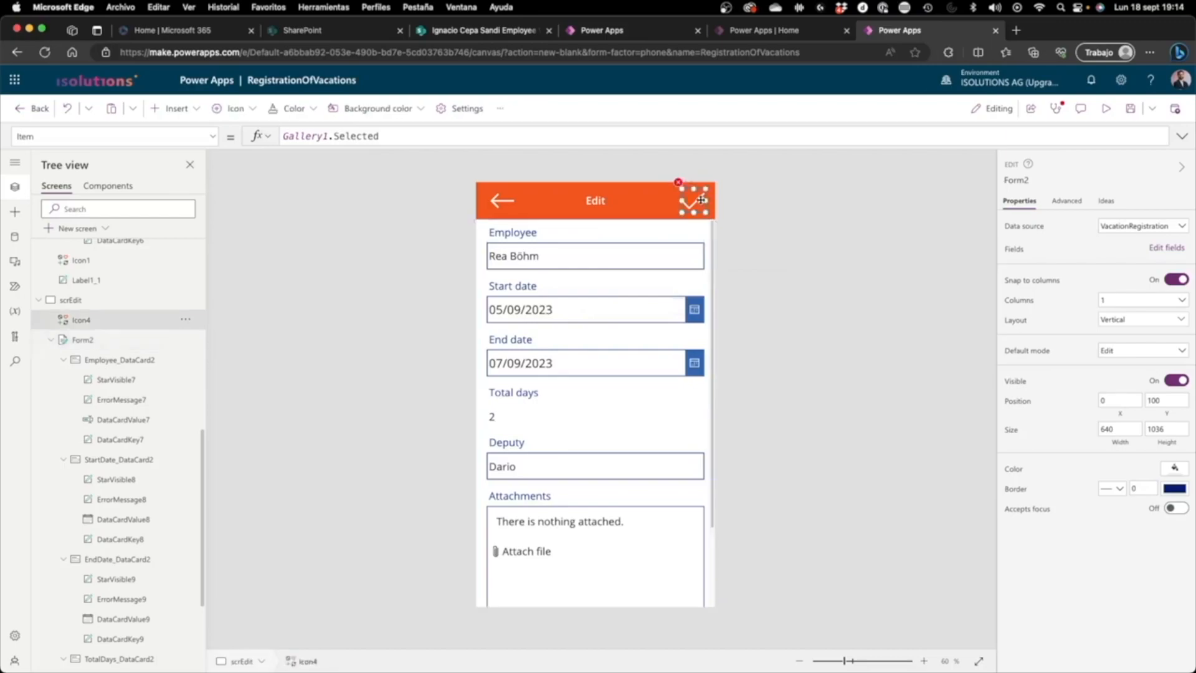
click(442, 133)
text([@Form2])
key(Tab)
key(BackSpace)
key(BackSpace)
key(BackSpace)
key(BackSpace)
key(BackSpace)
key(BackSpace)
key(BackSpace)
key(BackSpace)
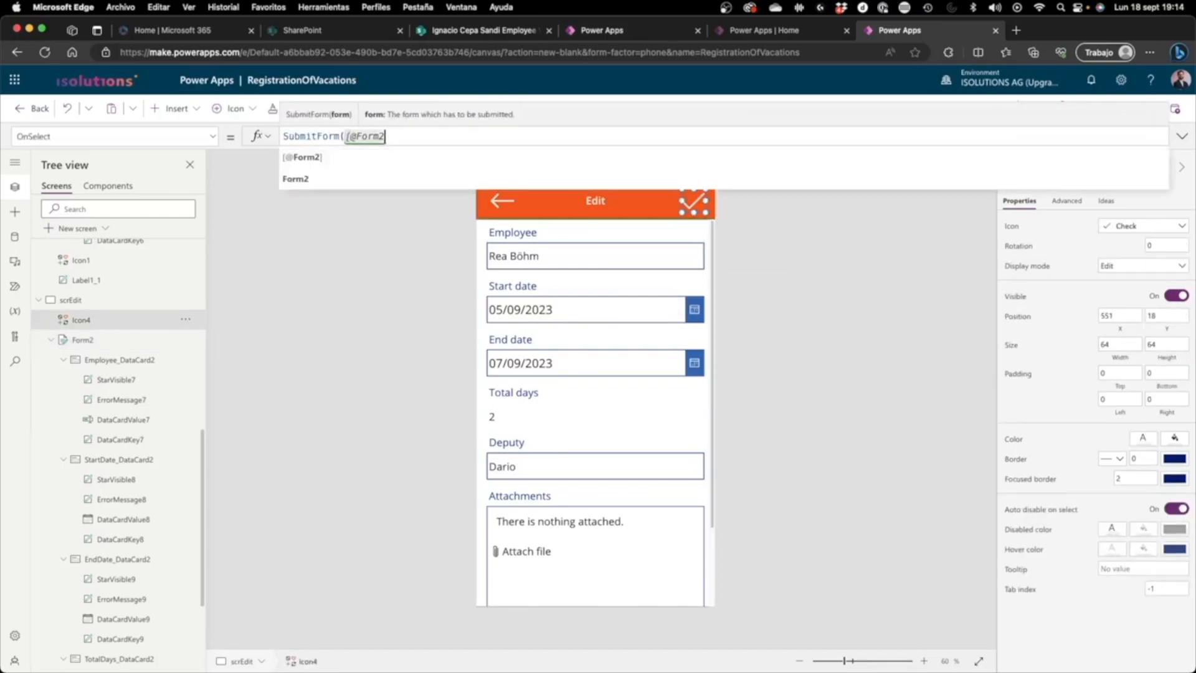
text(fio)
key(BackSpace)
key(BackSpace)
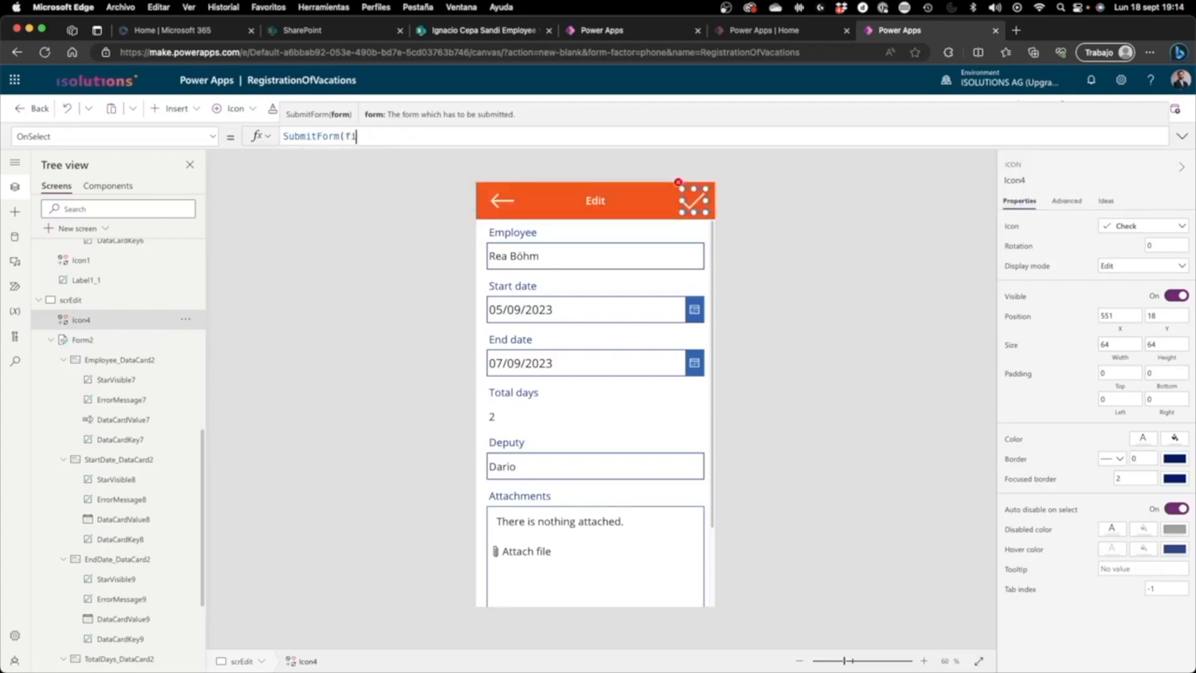
text(orm2))
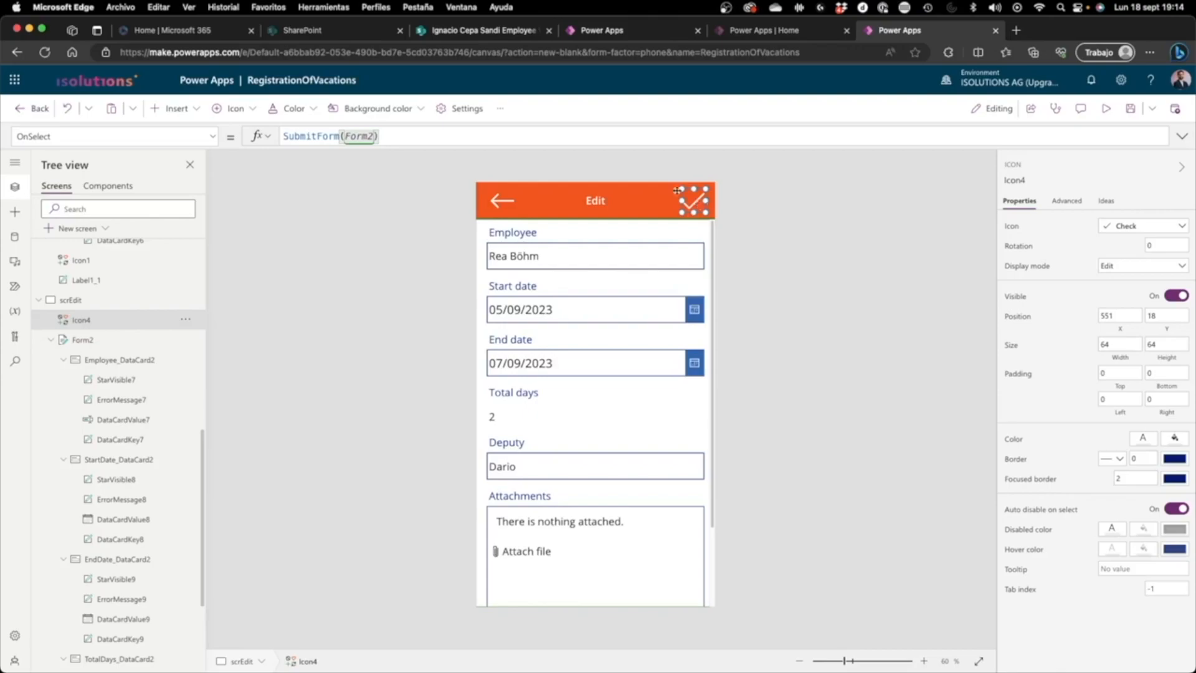
text(;Back())
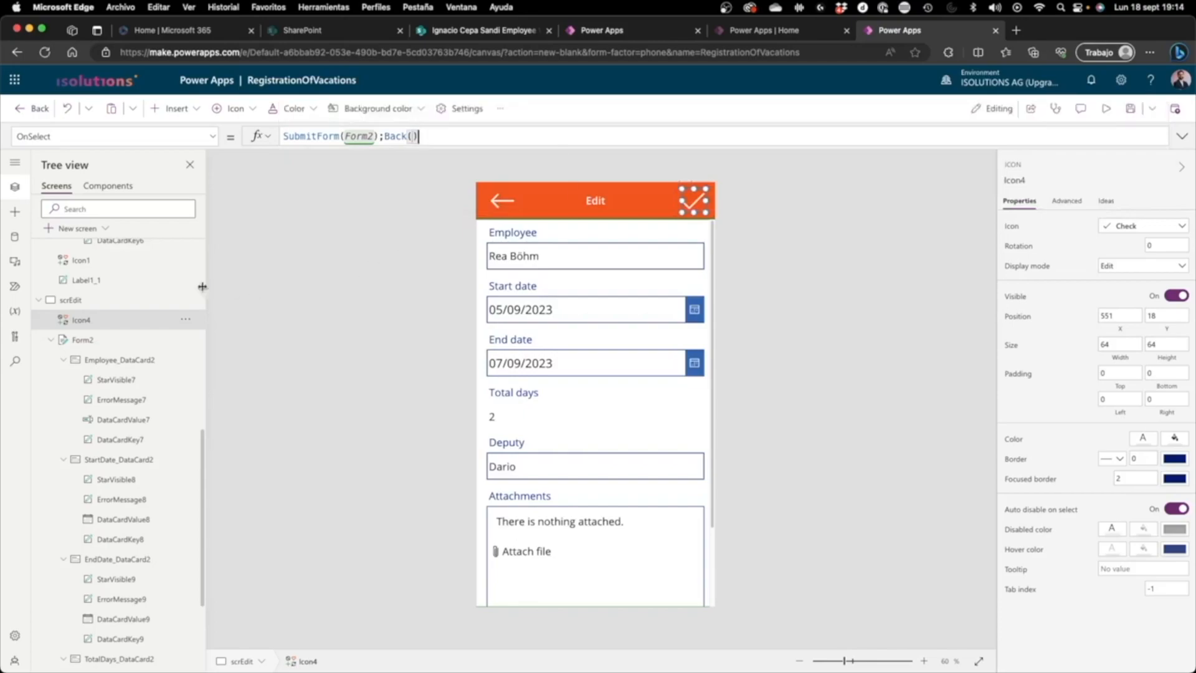
Step: Preview the app from scrBrowse and open the first vacation entry in the edit form
scroll(115, 281, up, 10)
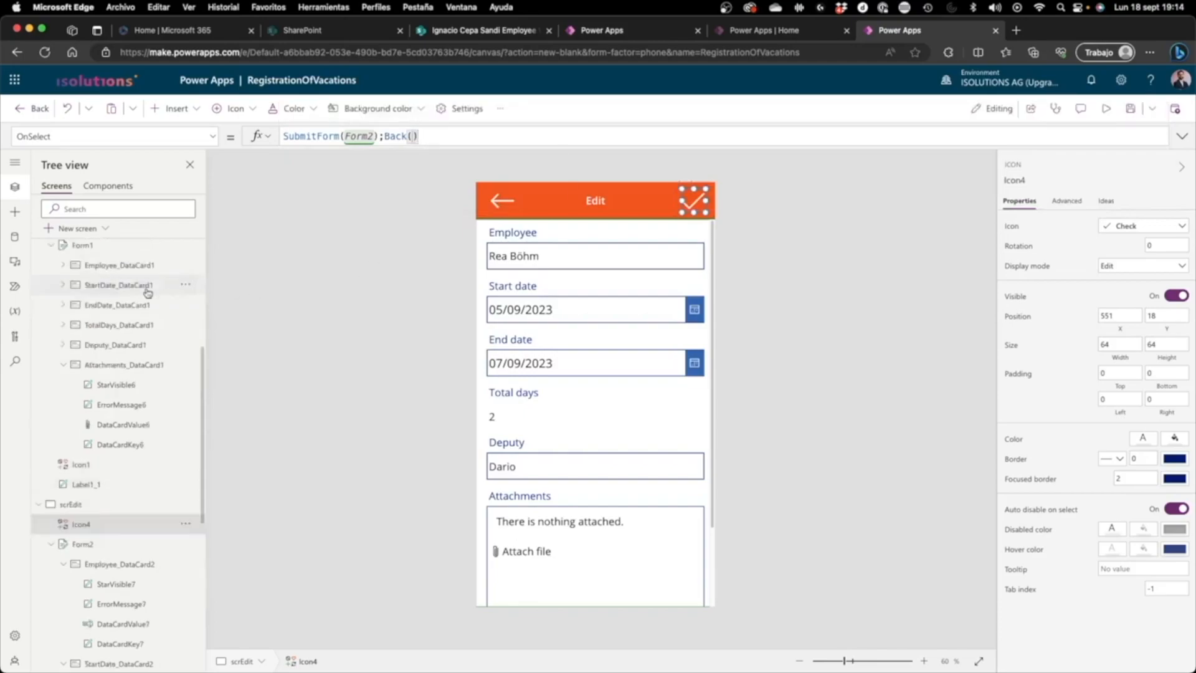
click(117, 271)
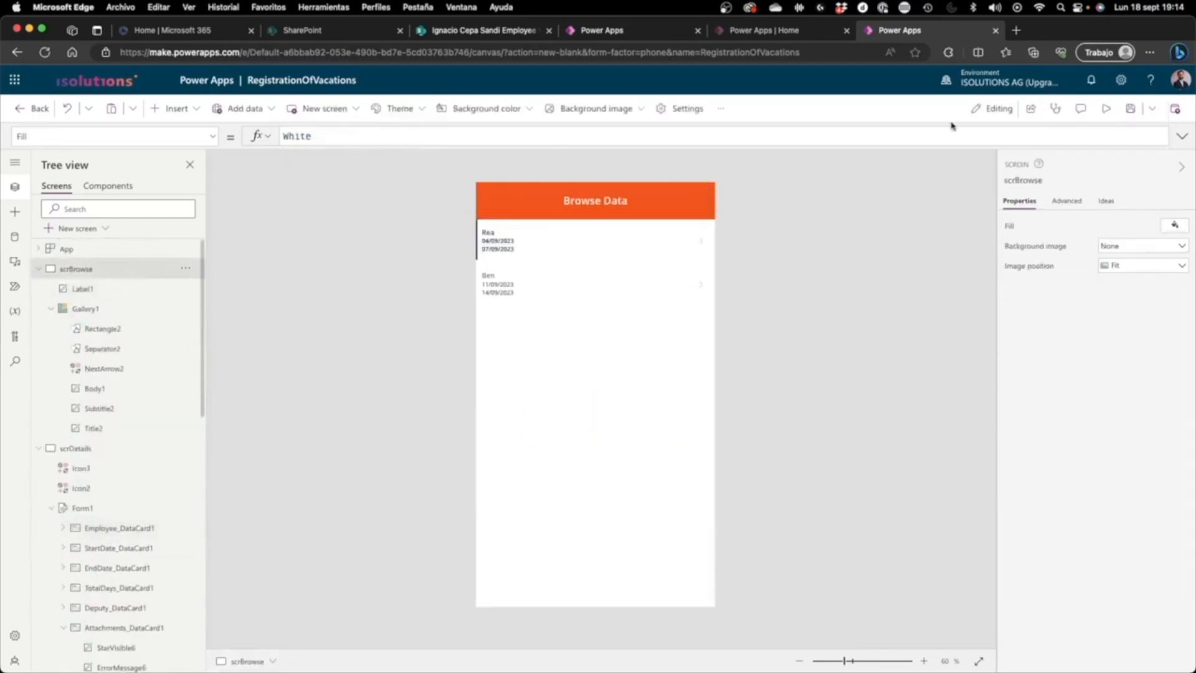
click(1104, 109)
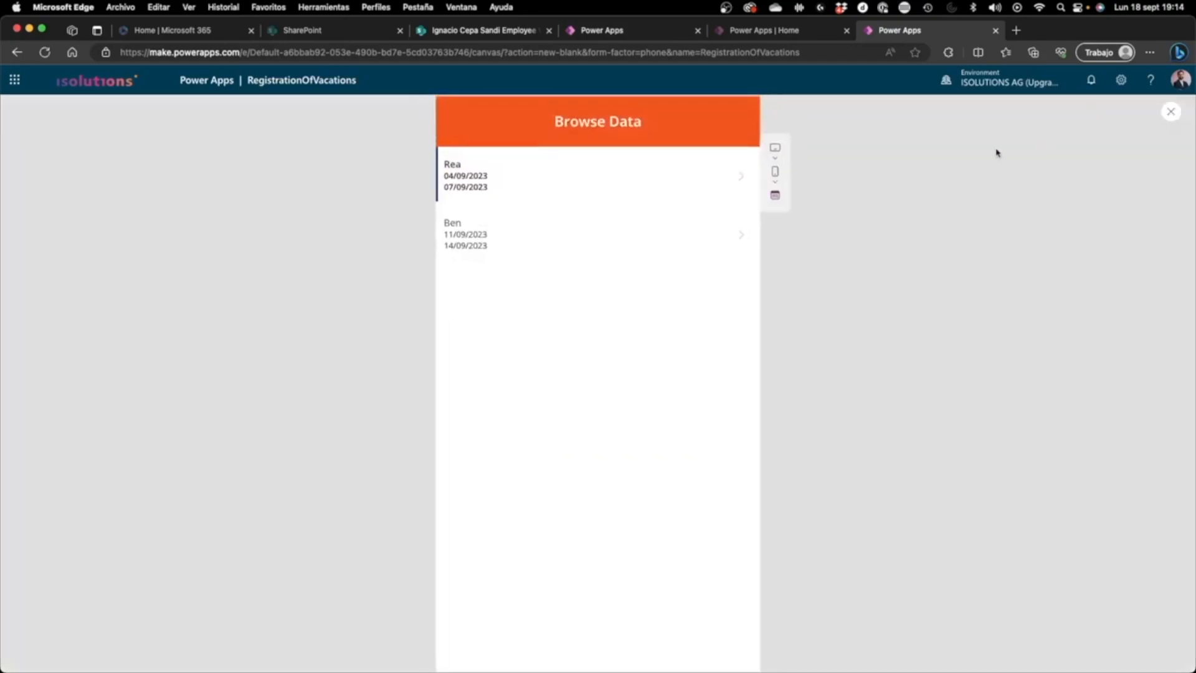
click(648, 176)
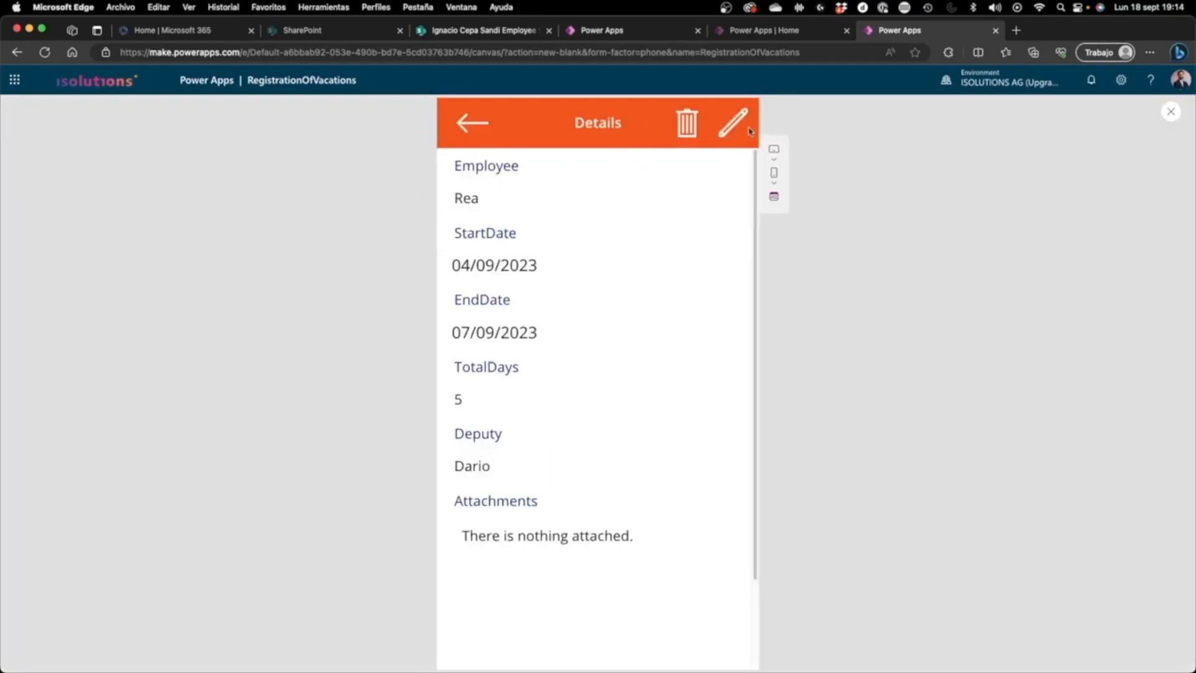
click(747, 129)
Step: Add the surname to the Employee field and set the start date to 05/09/2023
click(622, 193)
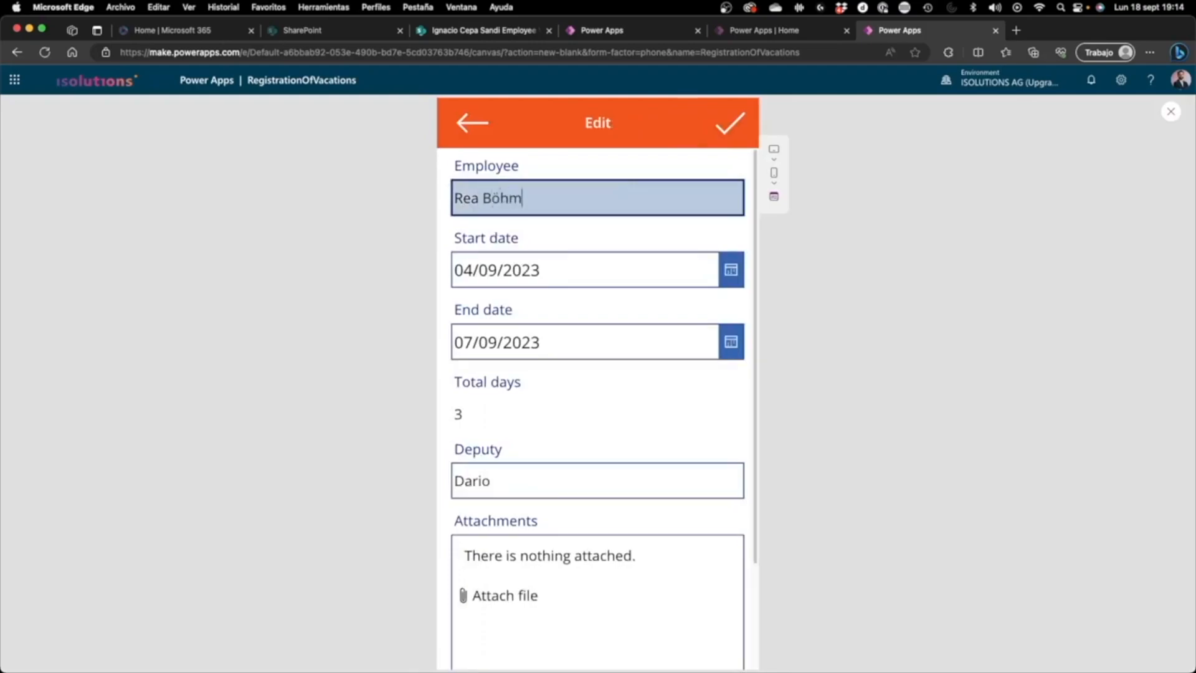
click(730, 269)
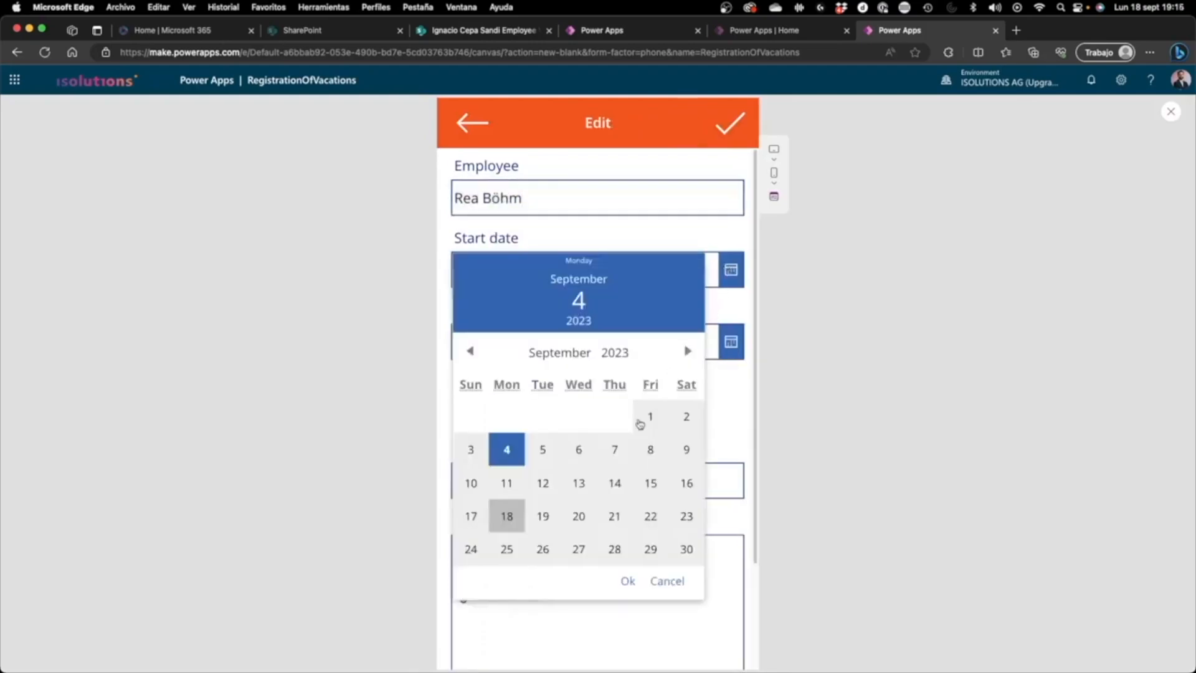
click(539, 454)
click(628, 581)
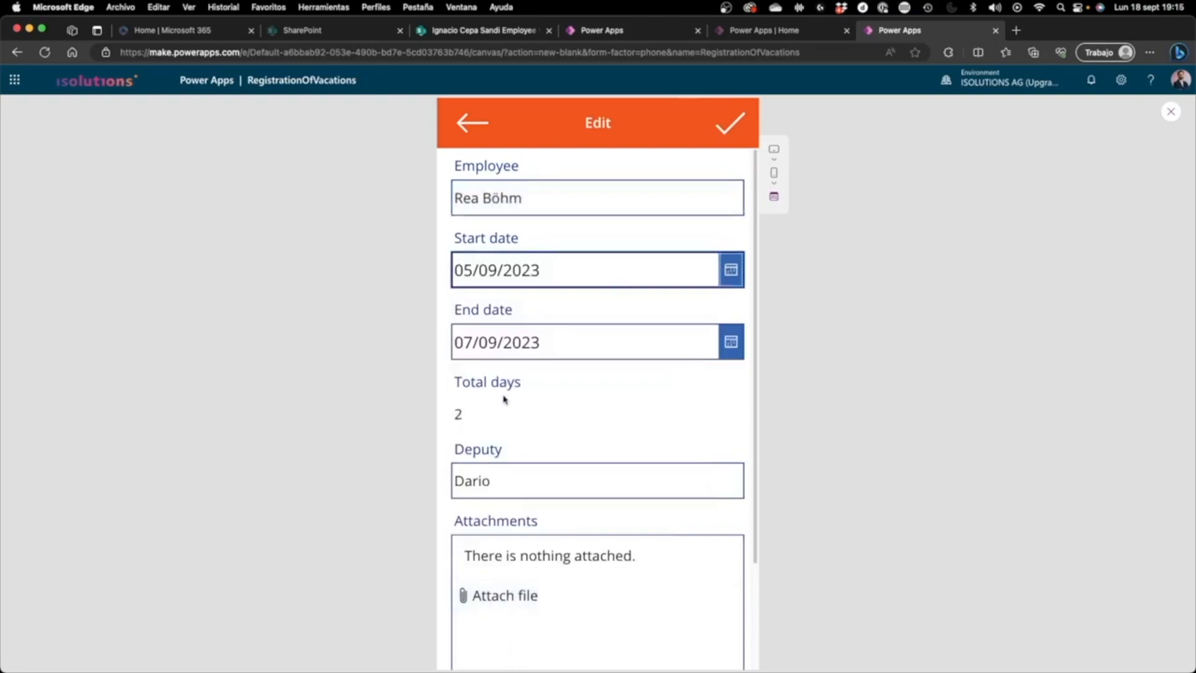
Step: Submit the edited entry with the check icon, return to the browse list and close the preview
click(737, 122)
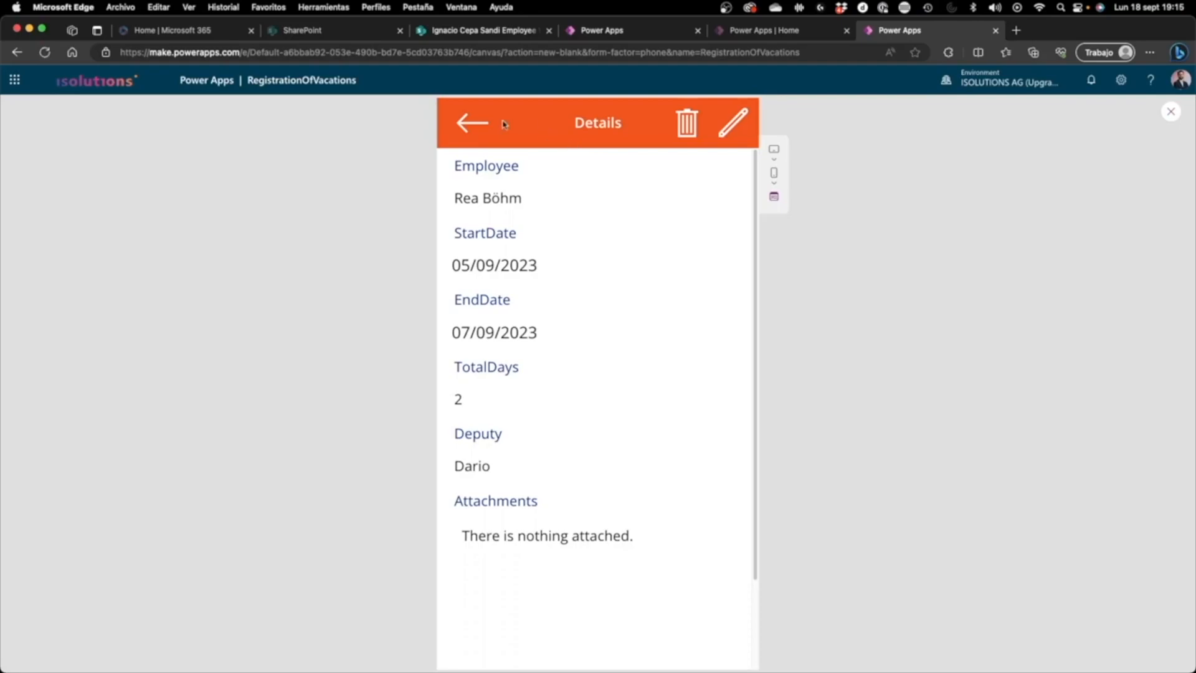
click(473, 123)
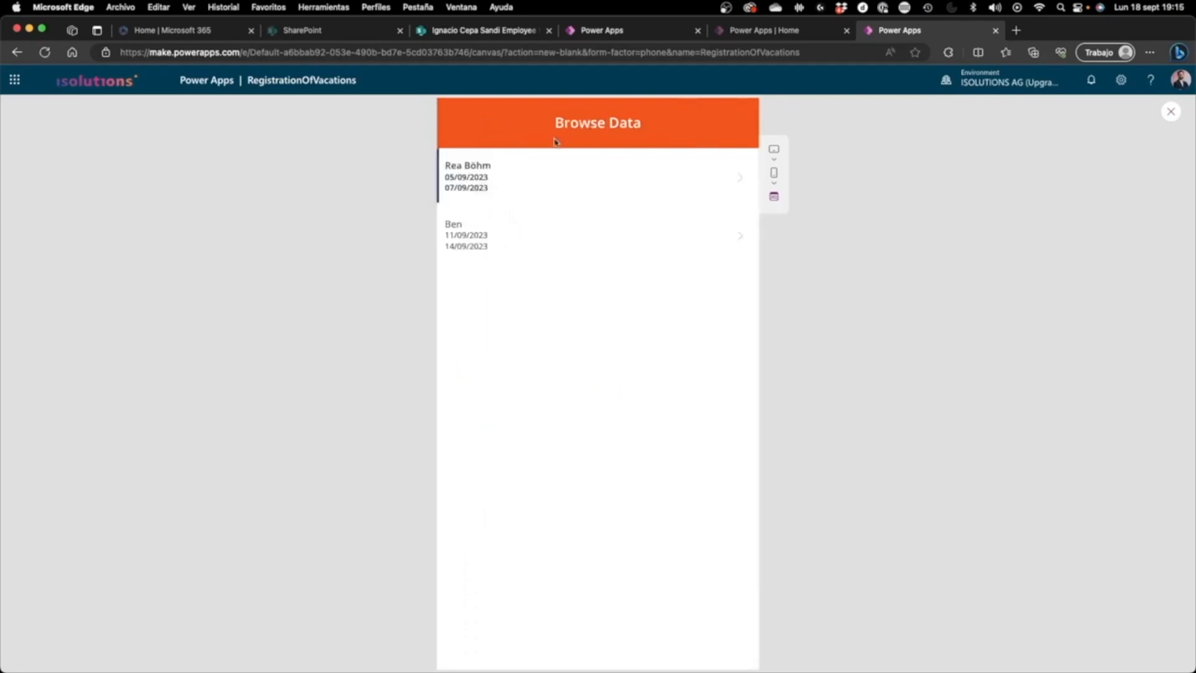
click(1170, 112)
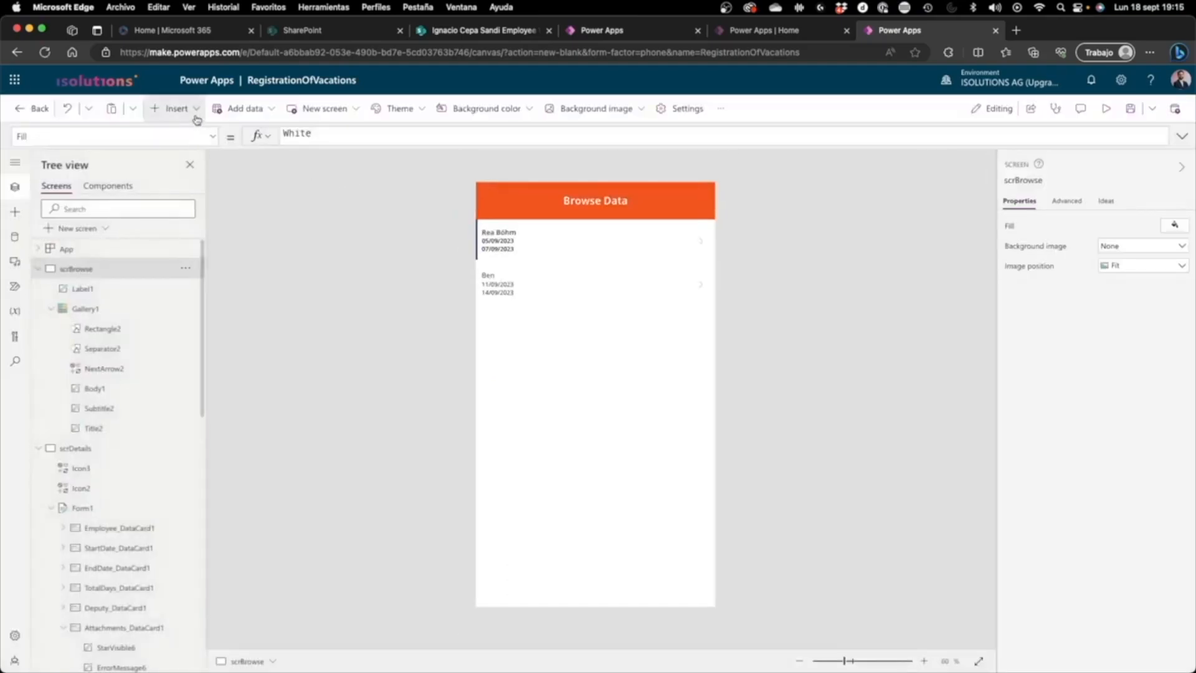
Step: Insert an Add icon on scrBrowse and place it at the right end of the orange header
click(174, 109)
scroll(235, 320, down, 3)
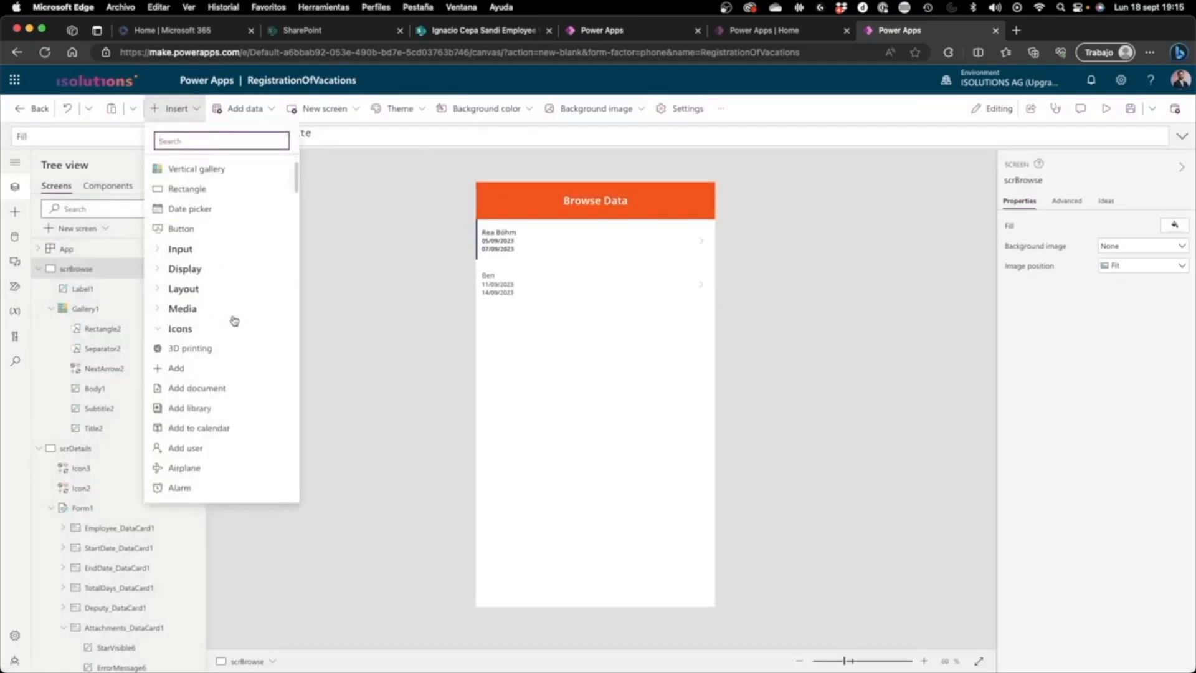
click(316, 255)
drag(503, 208, 689, 200)
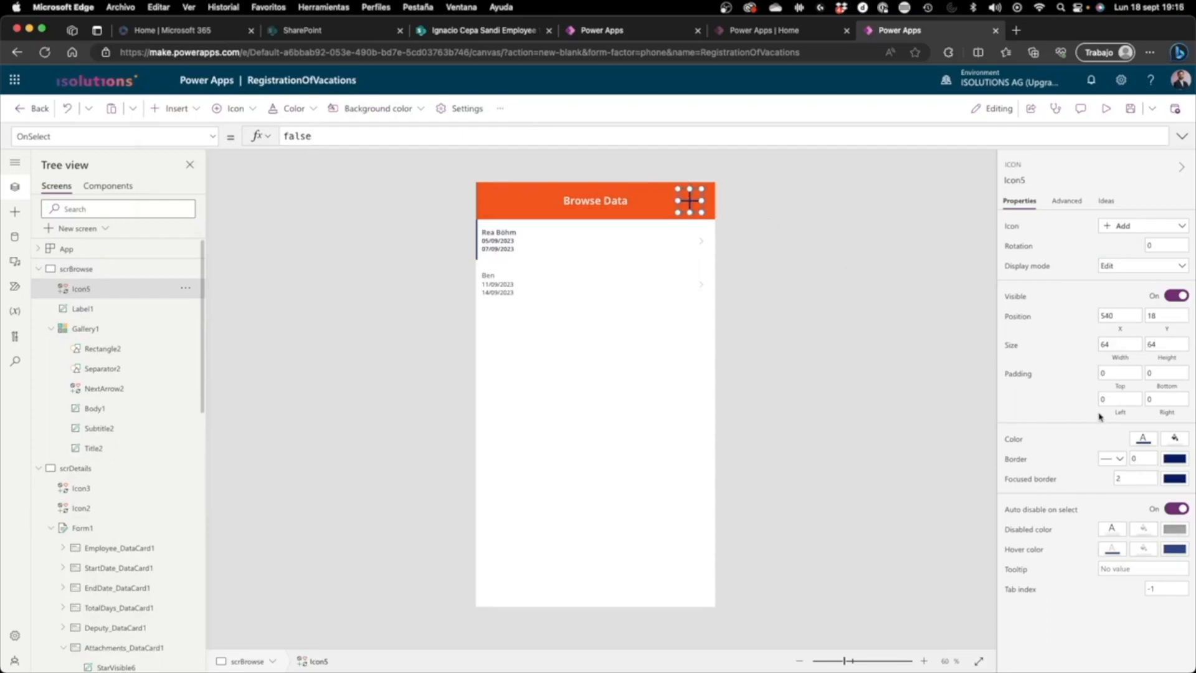
Step: Set the Add icon's color to white and shift it slightly right to X position 550
click(1142, 440)
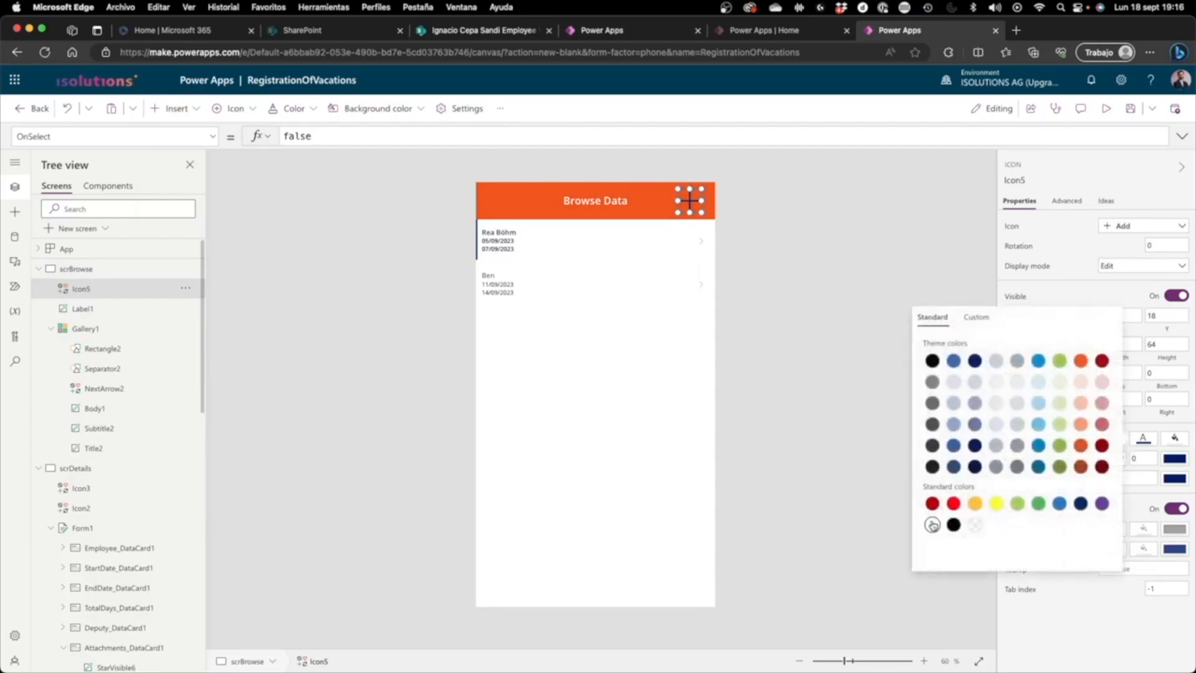
click(814, 320)
click(694, 203)
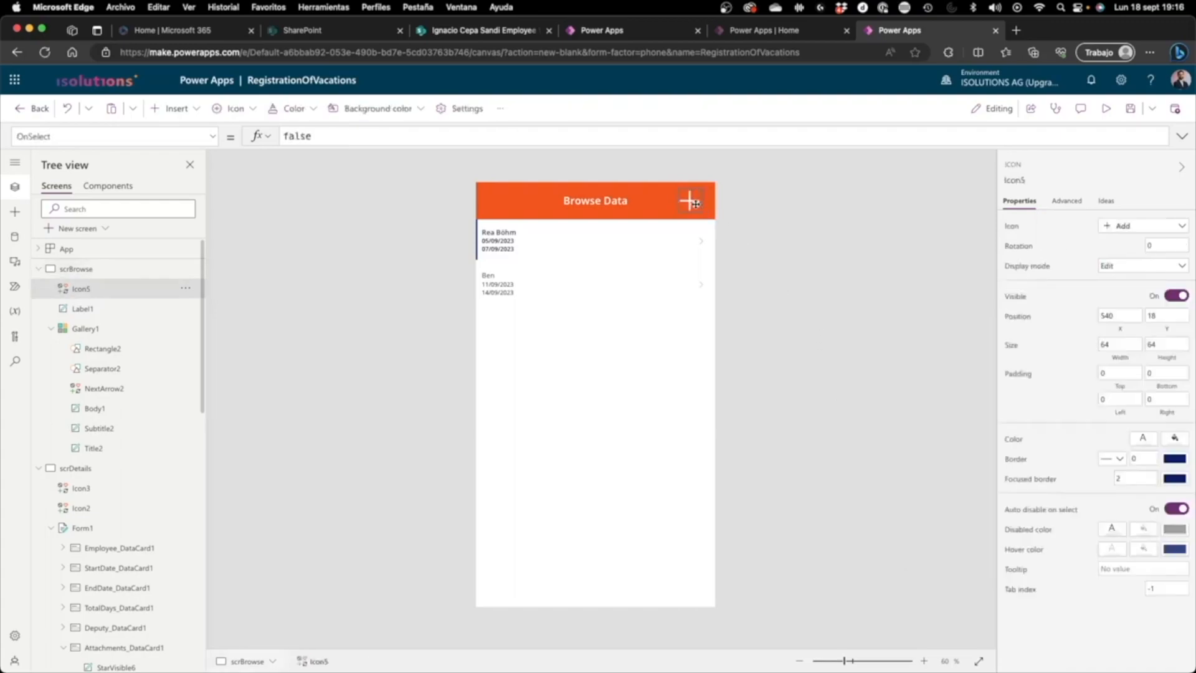
drag(698, 204, 704, 203)
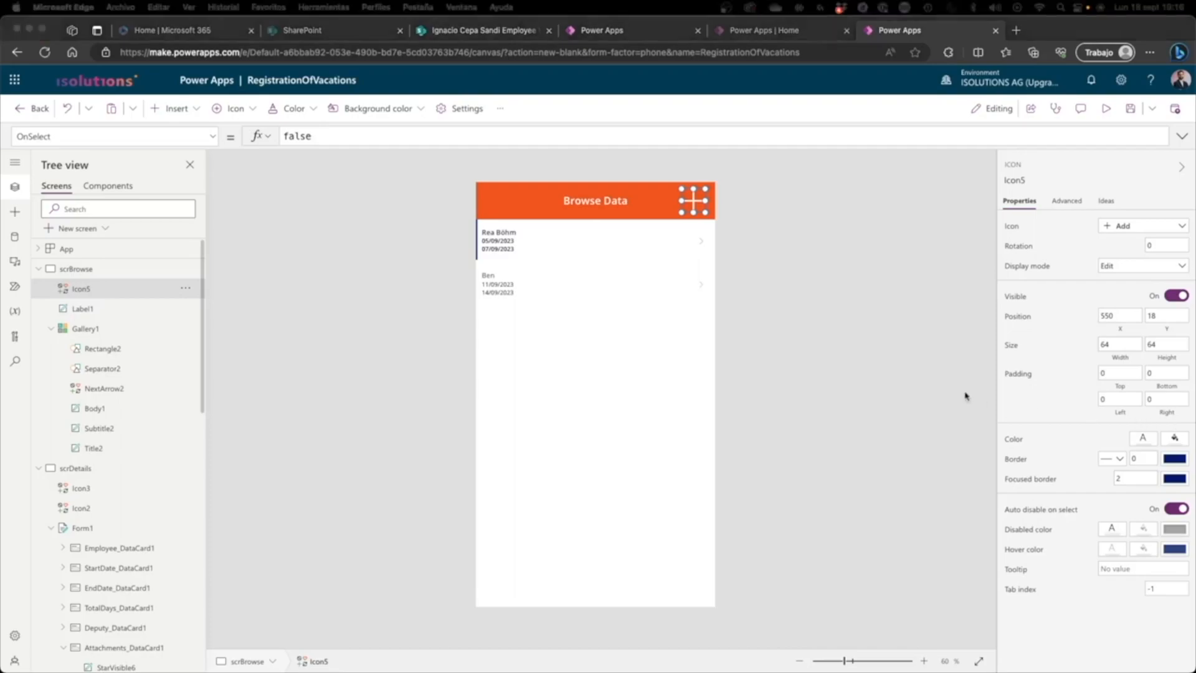
Step: Preview the second gallery entry's details and edit form, go back to the details and close the preview
click(648, 292)
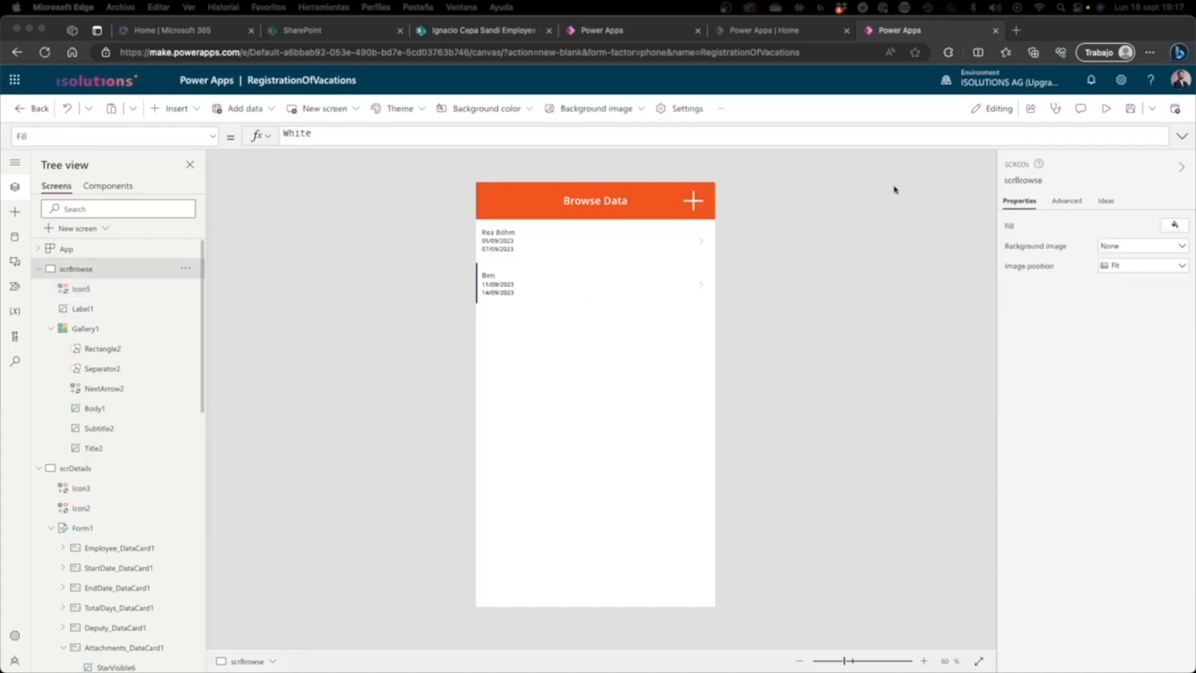
click(1106, 112)
click(1106, 113)
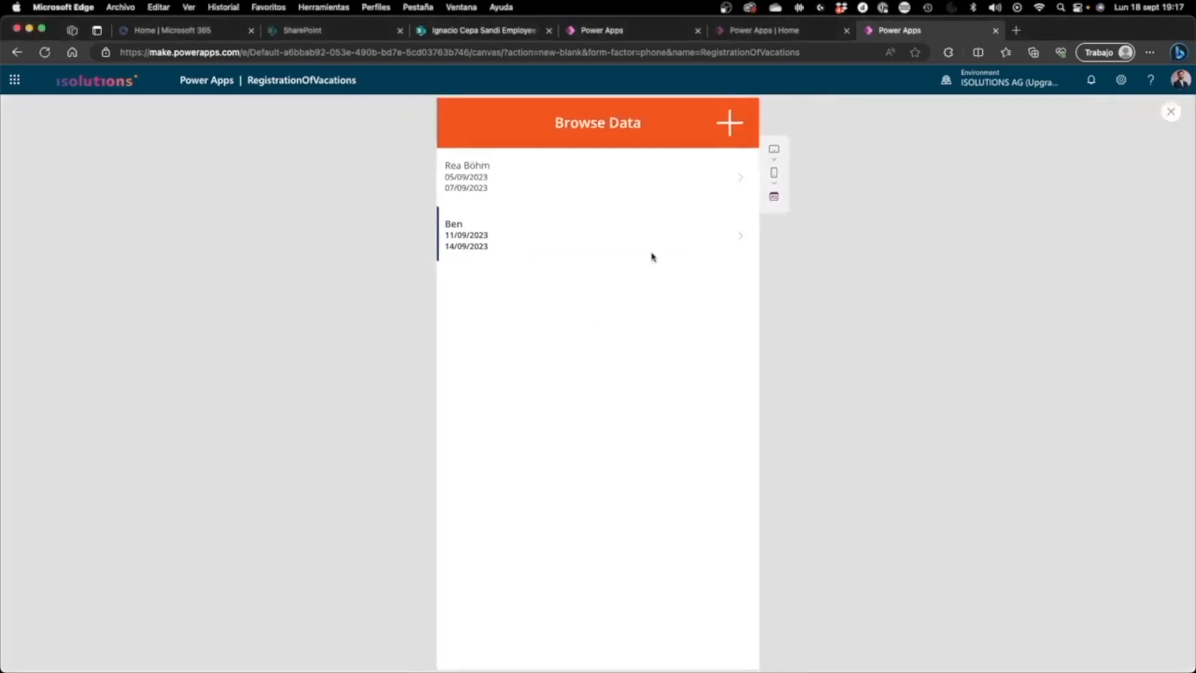
click(648, 240)
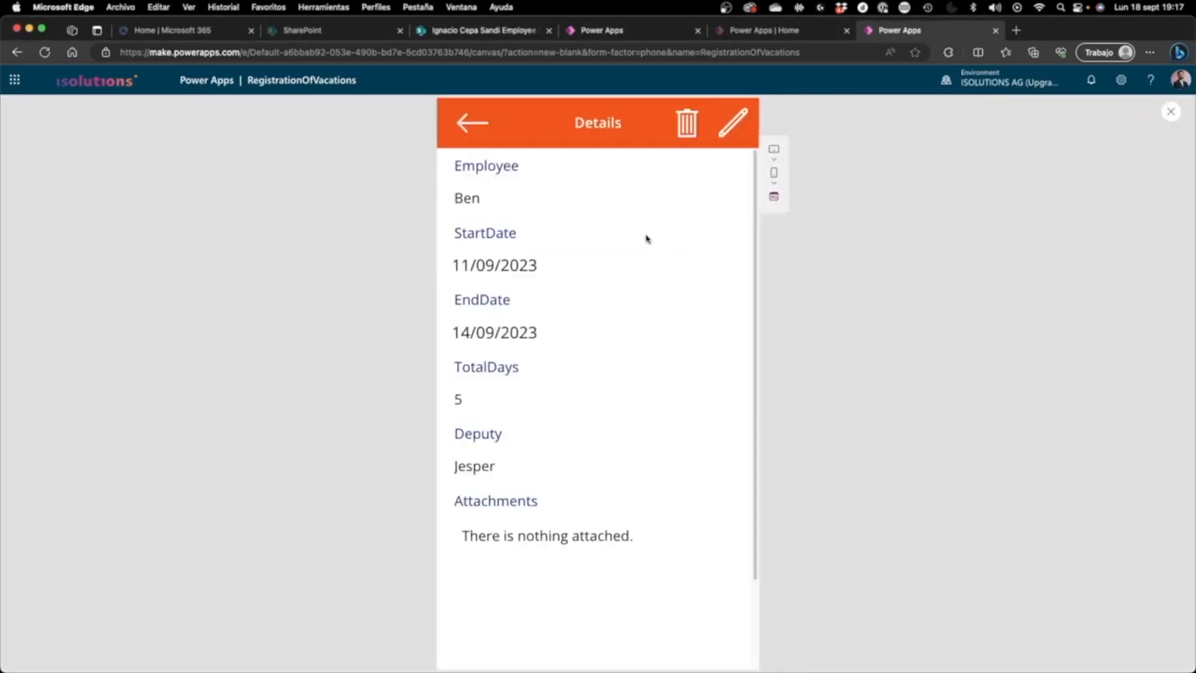
click(732, 124)
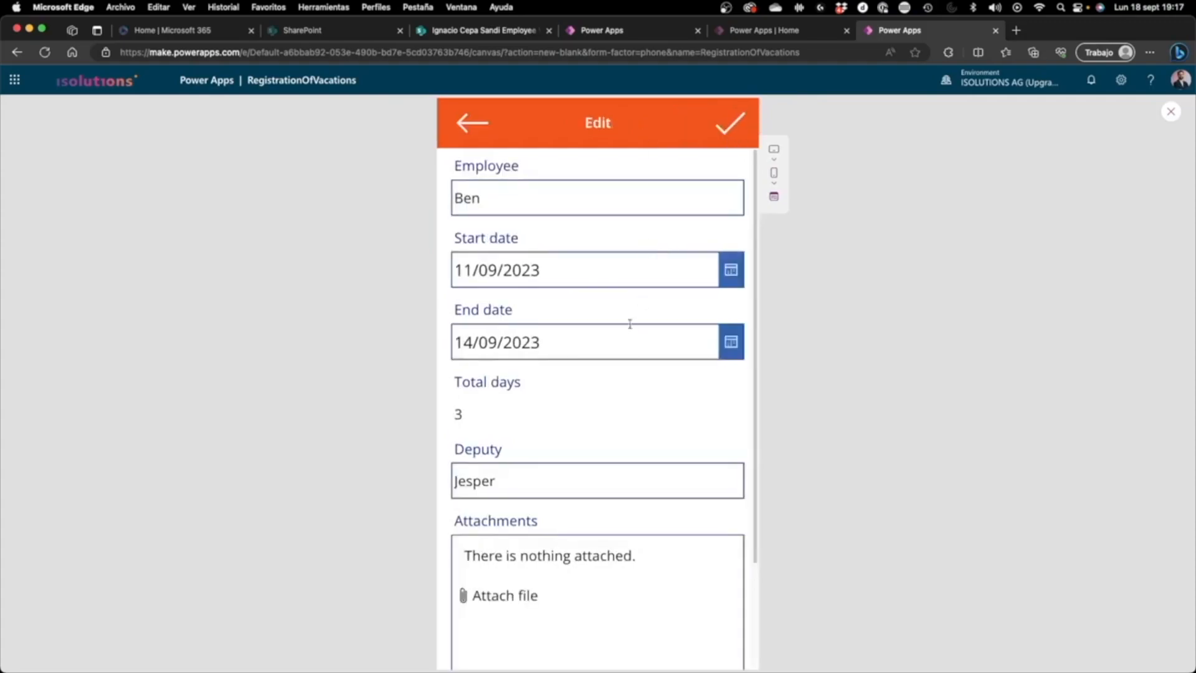
click(464, 122)
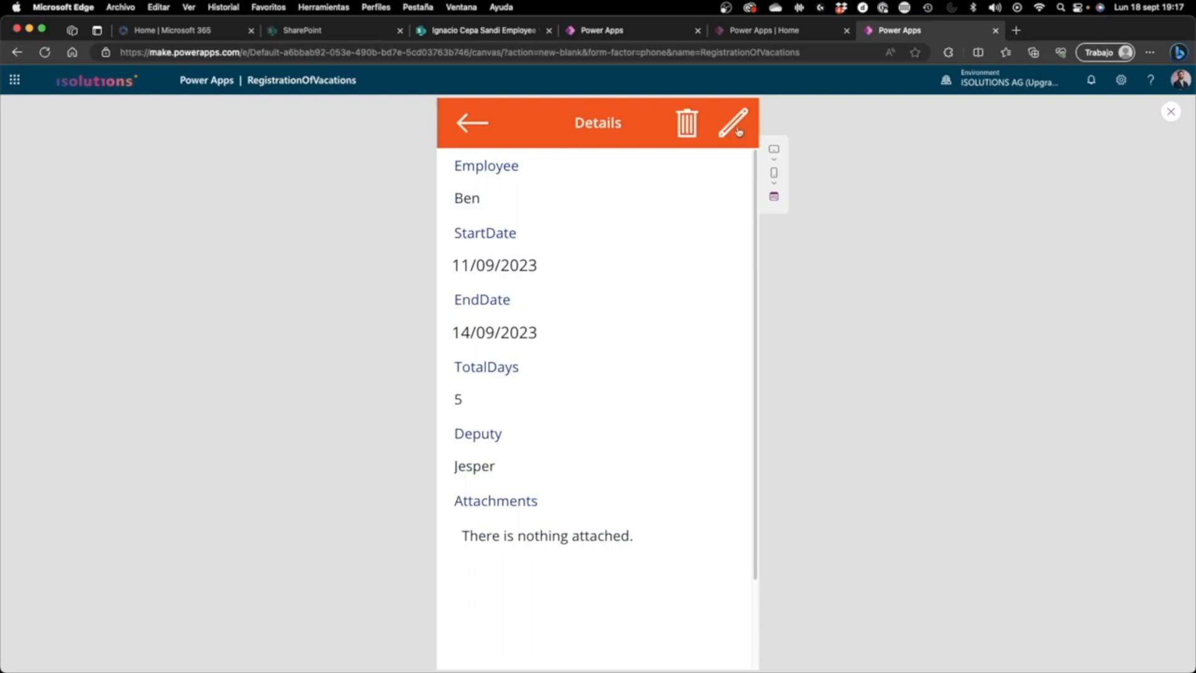
click(1168, 114)
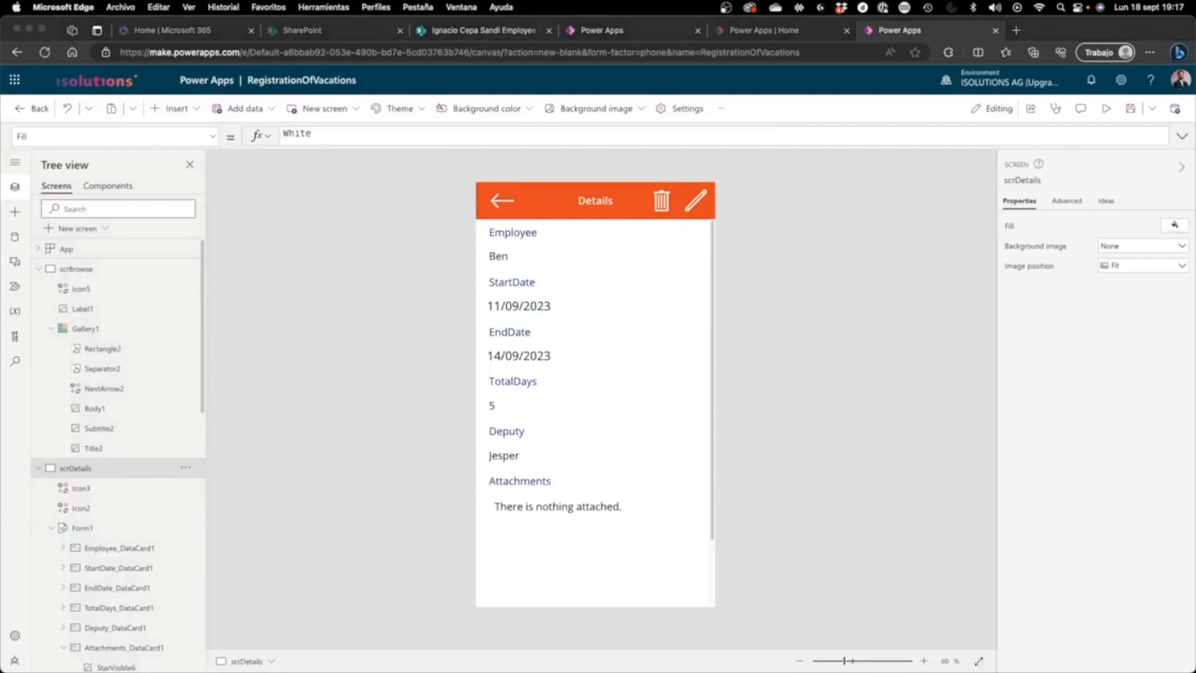
Step: Extend the OnSelect formula of the details screen's pencil icon to Navigate(scrEdit);EditForm(Form2)
click(695, 200)
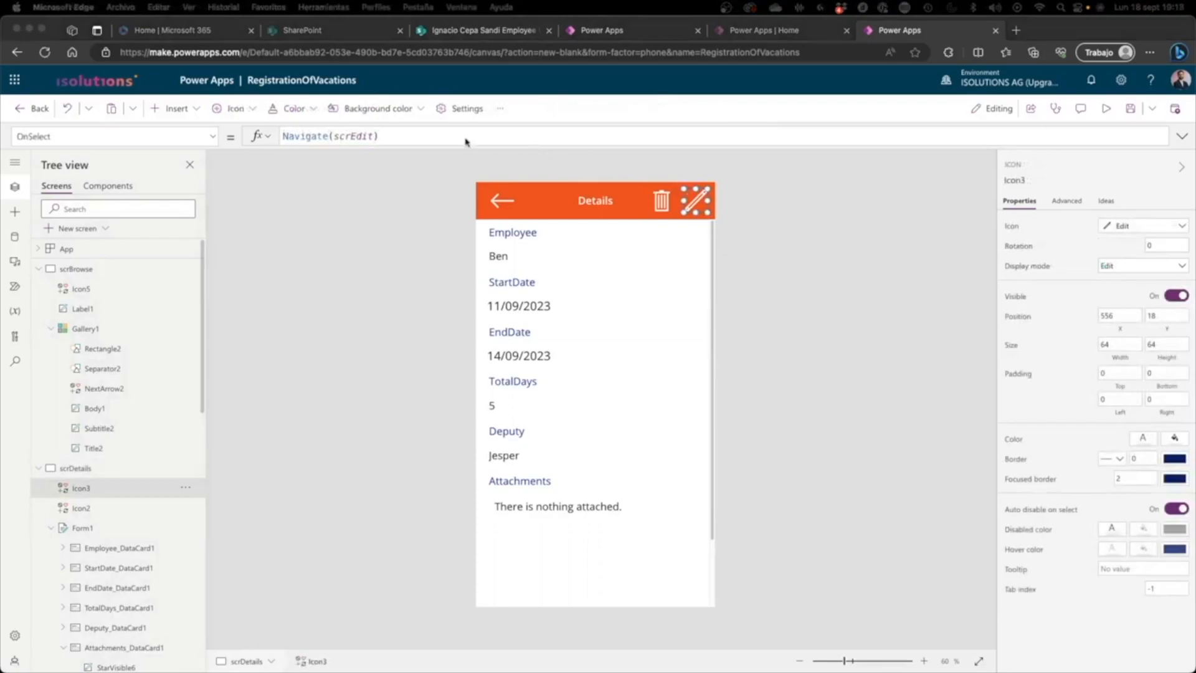
click(434, 135)
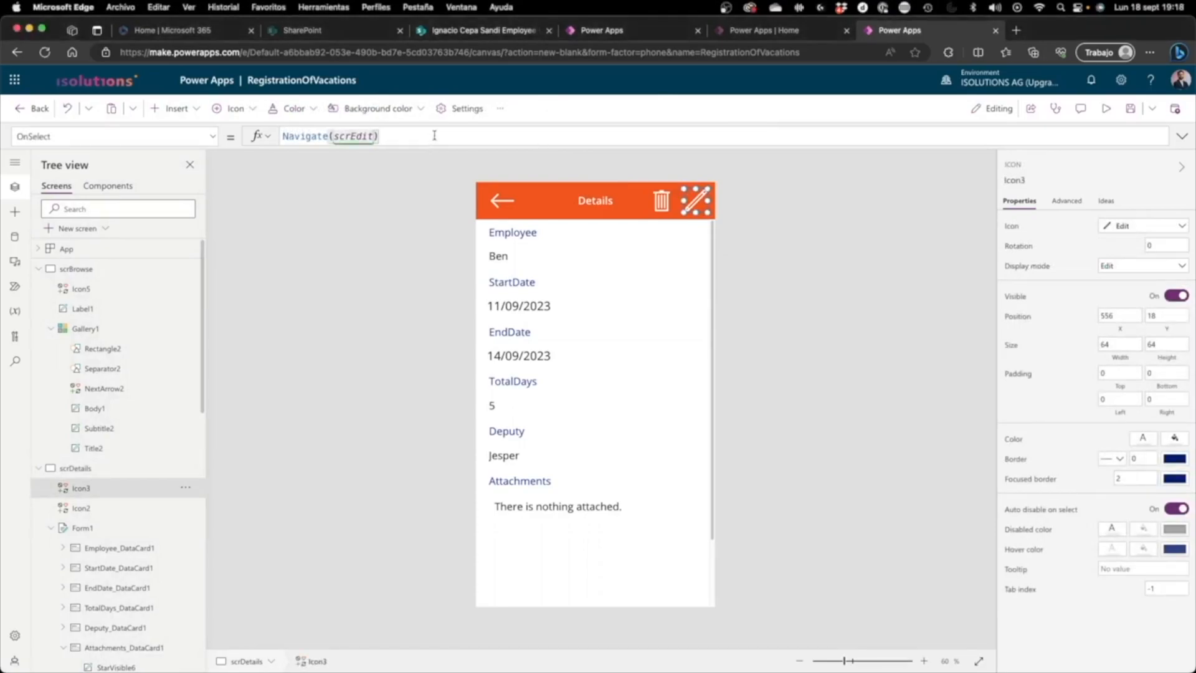
text(;EditForm()
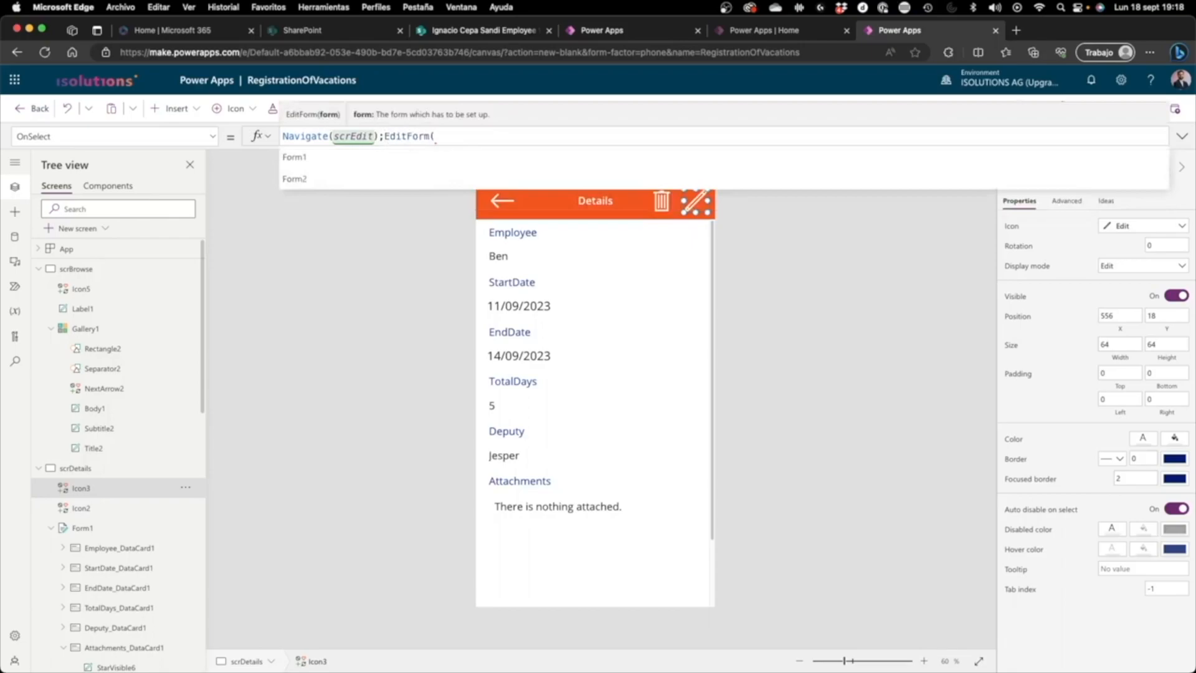
text(Form2))
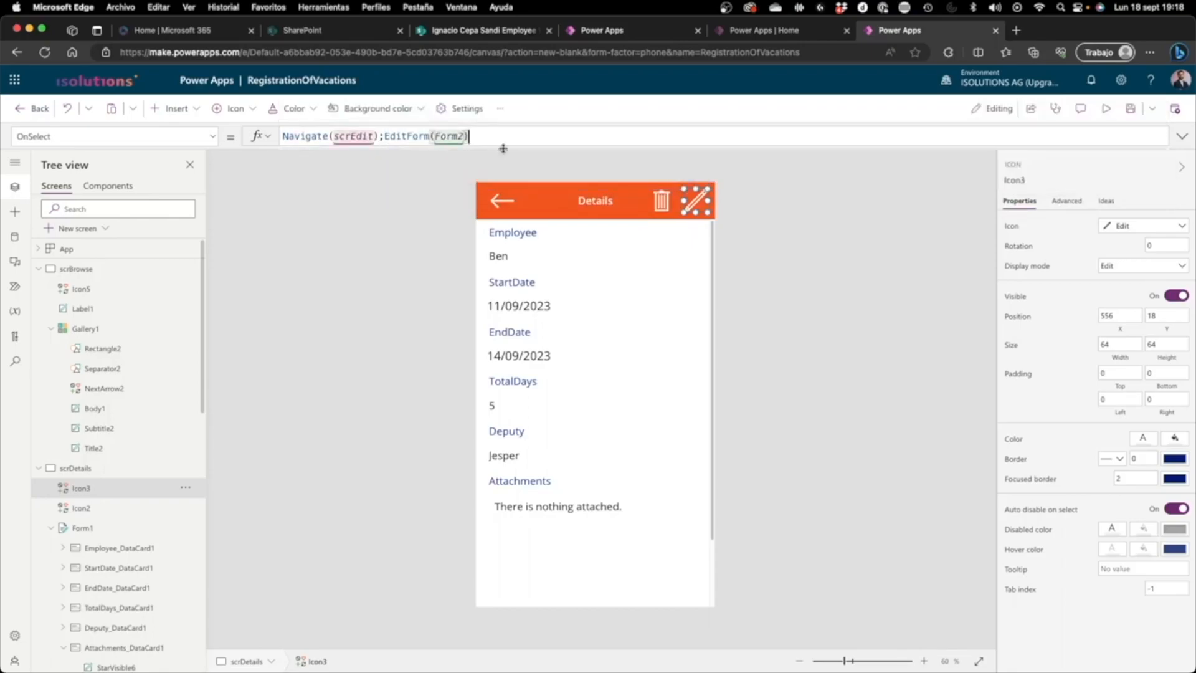
click(881, 197)
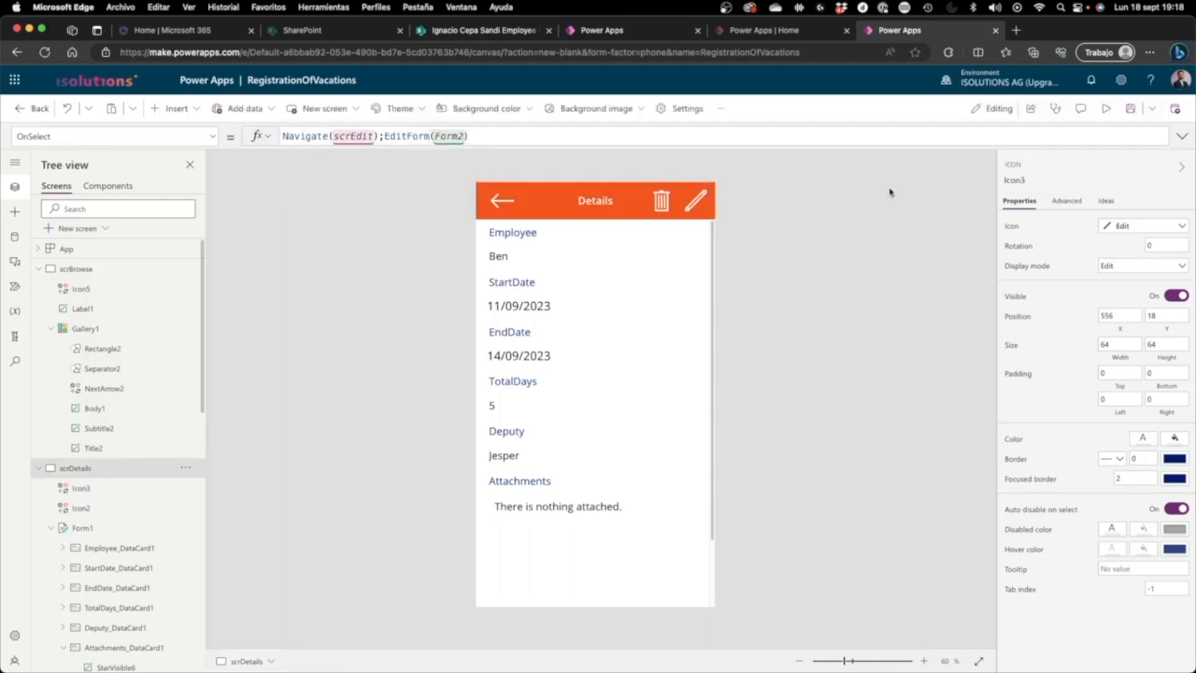
Step: Preview the edit forms of the second and first gallery entries, return to the browse screen and close the preview
click(1106, 110)
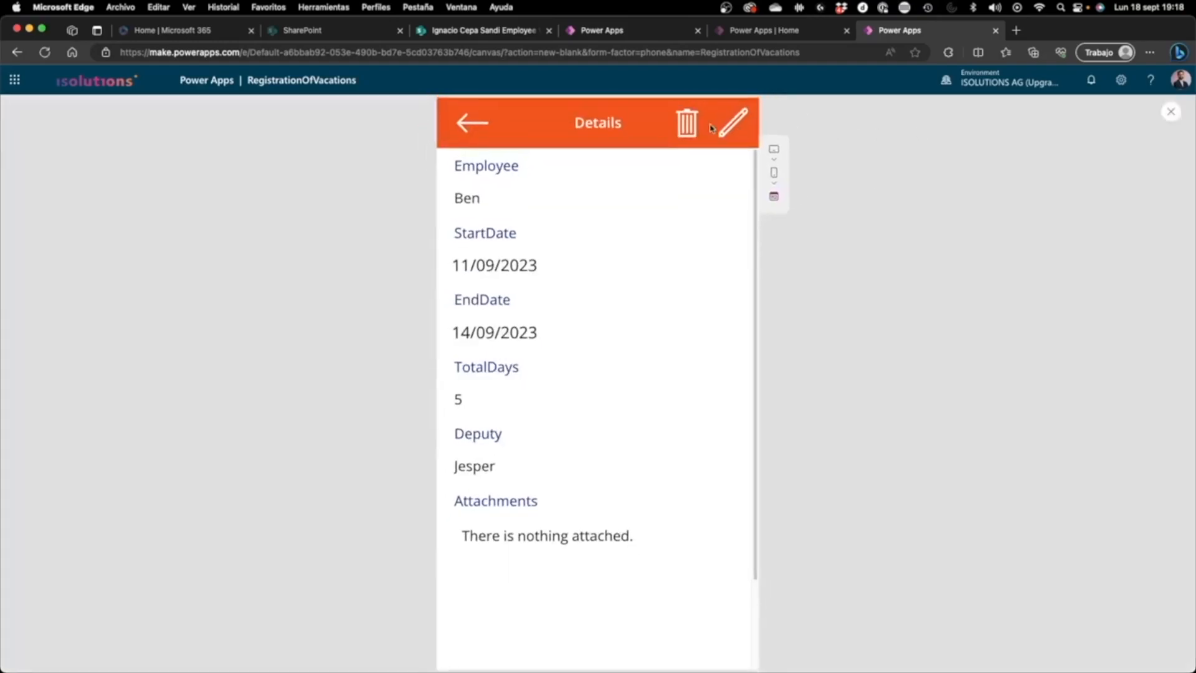
click(738, 125)
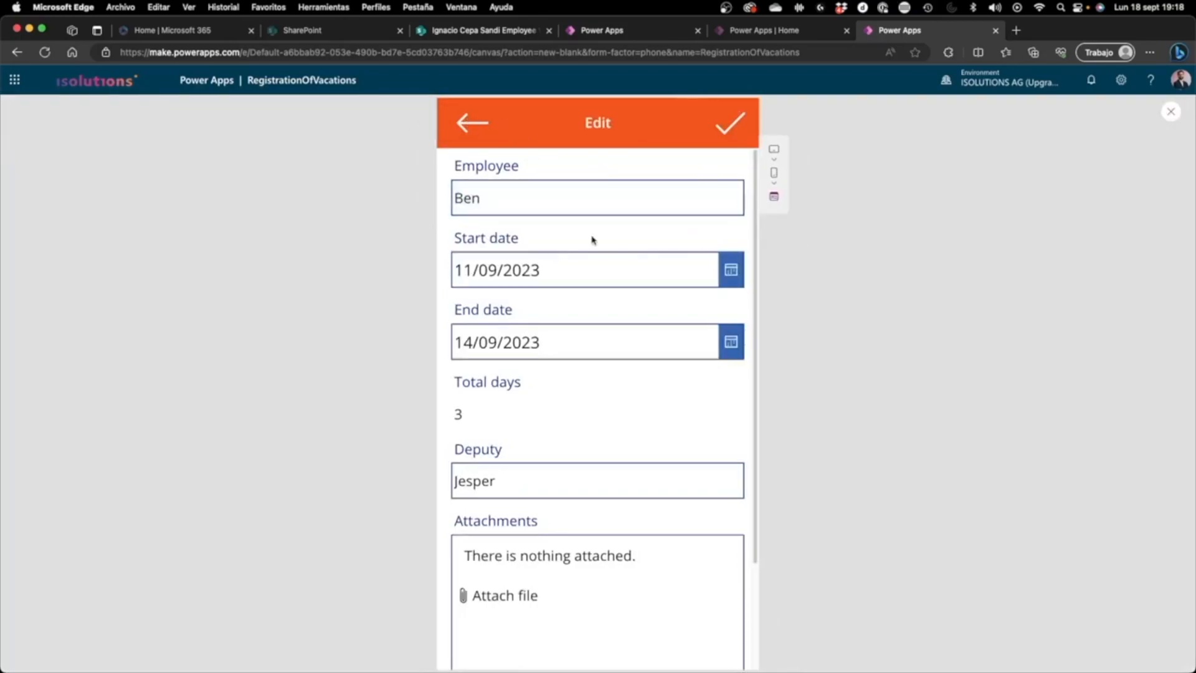
click(483, 128)
click(484, 135)
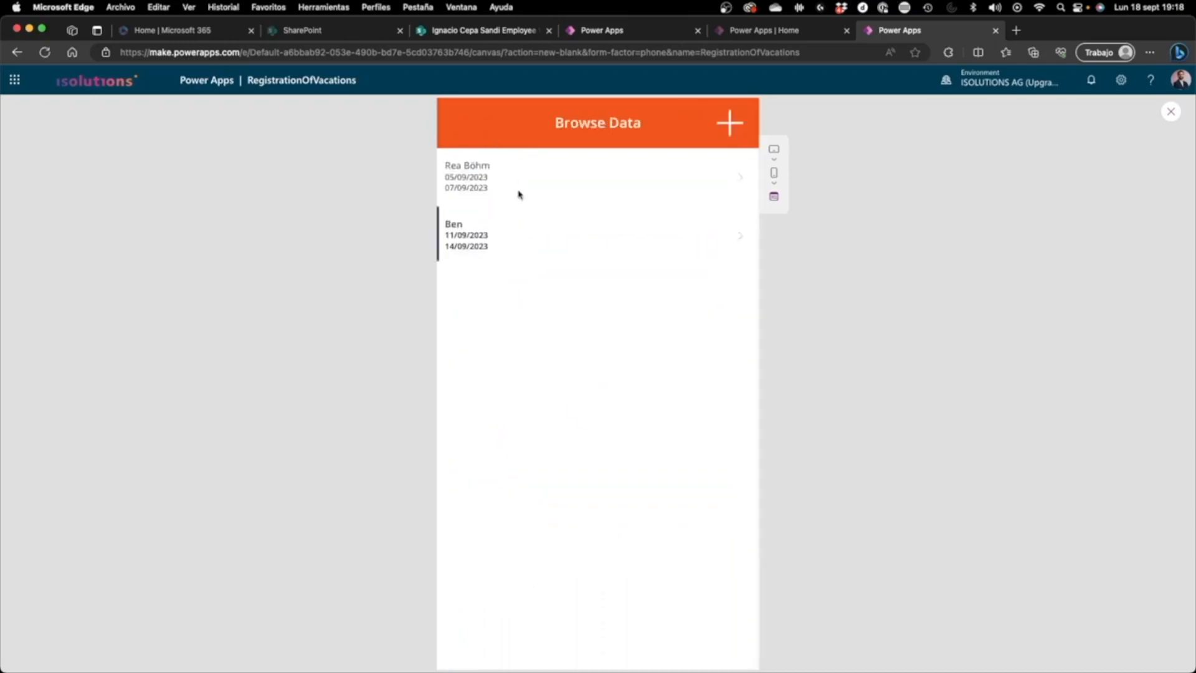
click(517, 187)
click(728, 128)
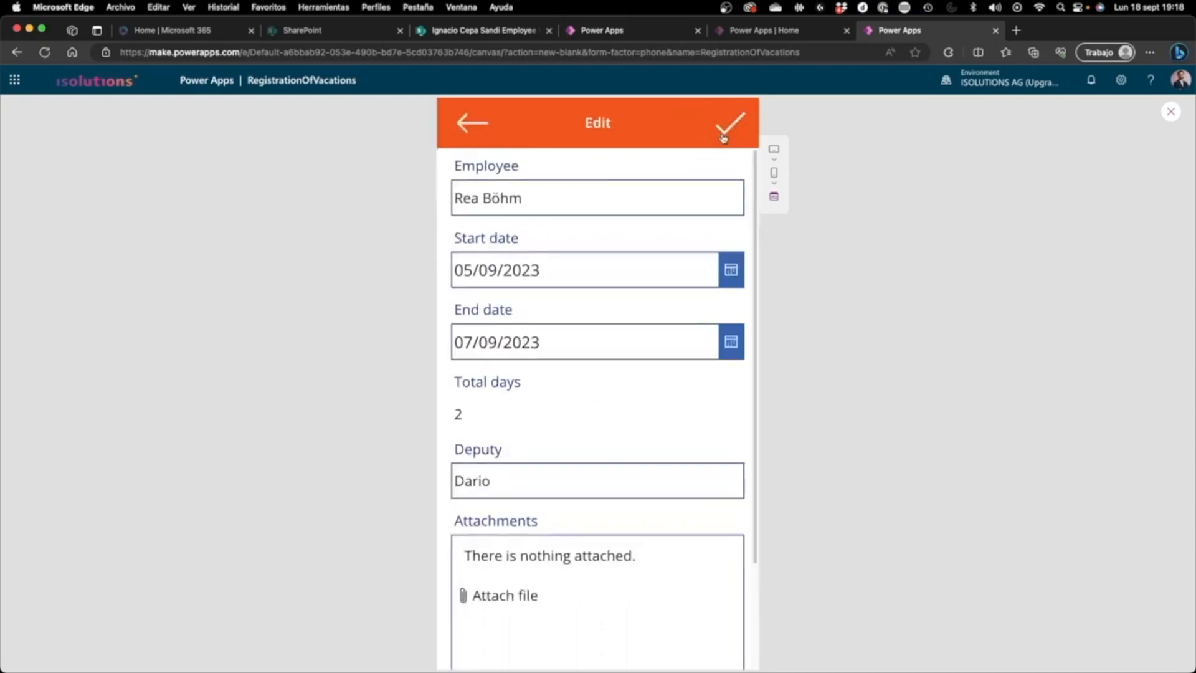
click(485, 132)
click(486, 132)
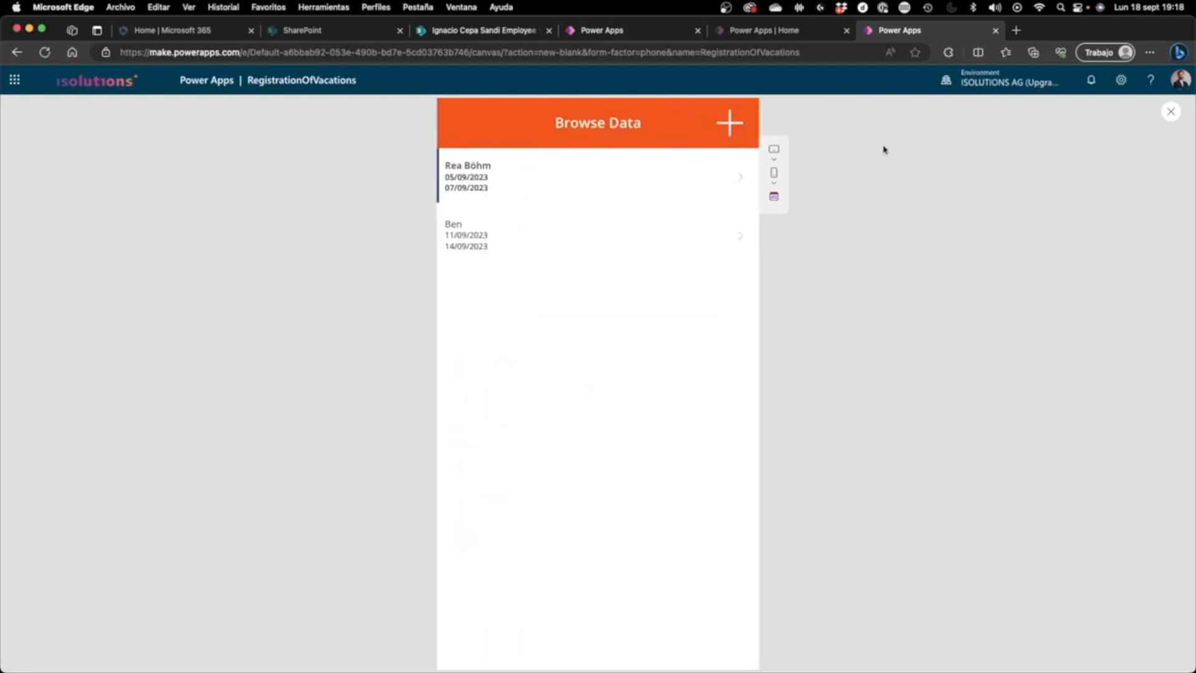
click(1170, 111)
Step: Set the OnSelect formula of the browse screen's Add icon to Navigate(scrEdit);NewForm(Form2)
click(693, 199)
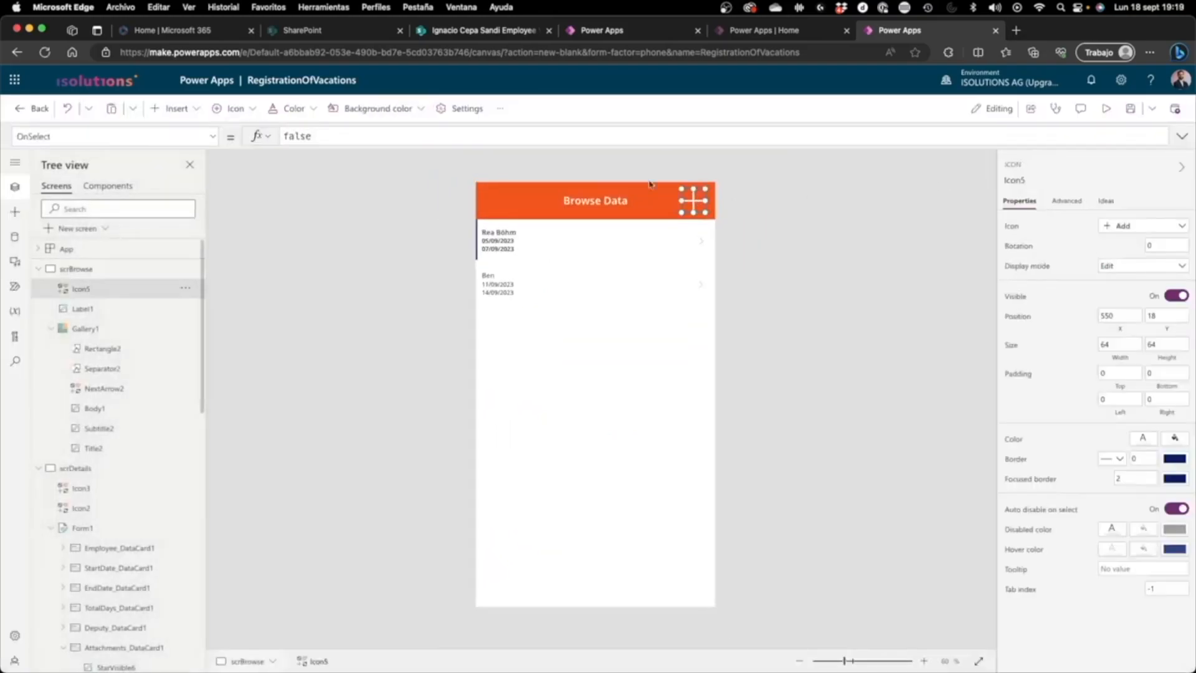
click(341, 132)
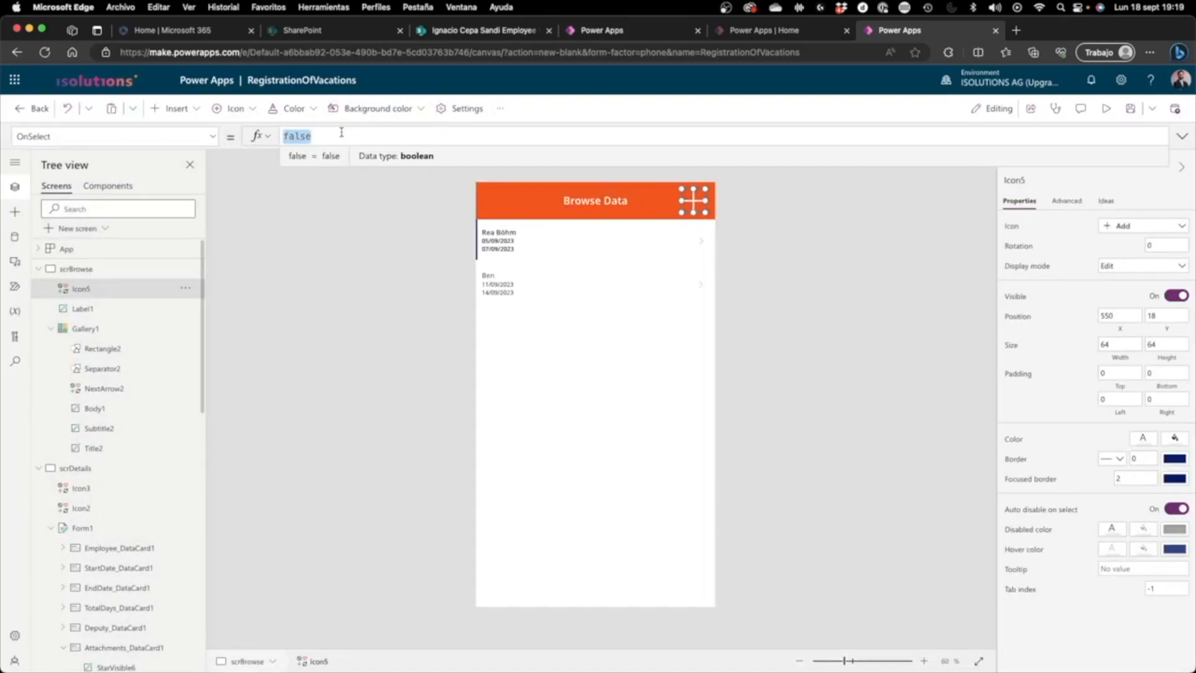
text(Navigate(ed)
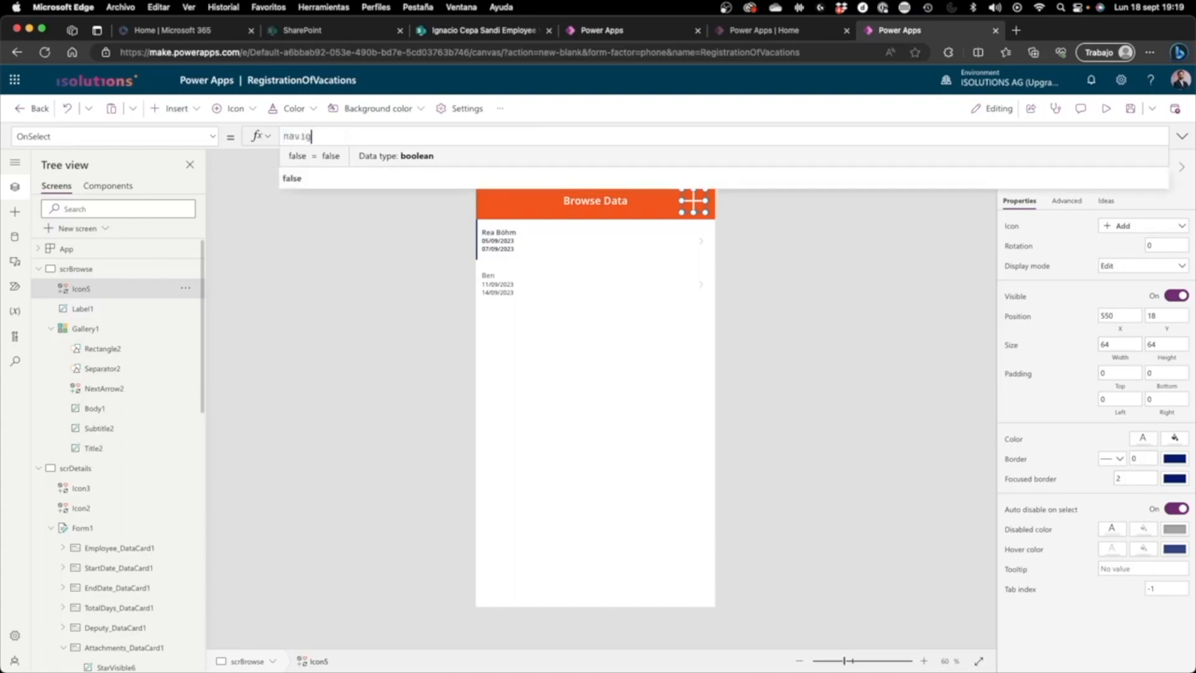
key(BackSpace)
key(BackSpace)
text(scr)
key(Down)
key(Down)
key(Tab)
text())
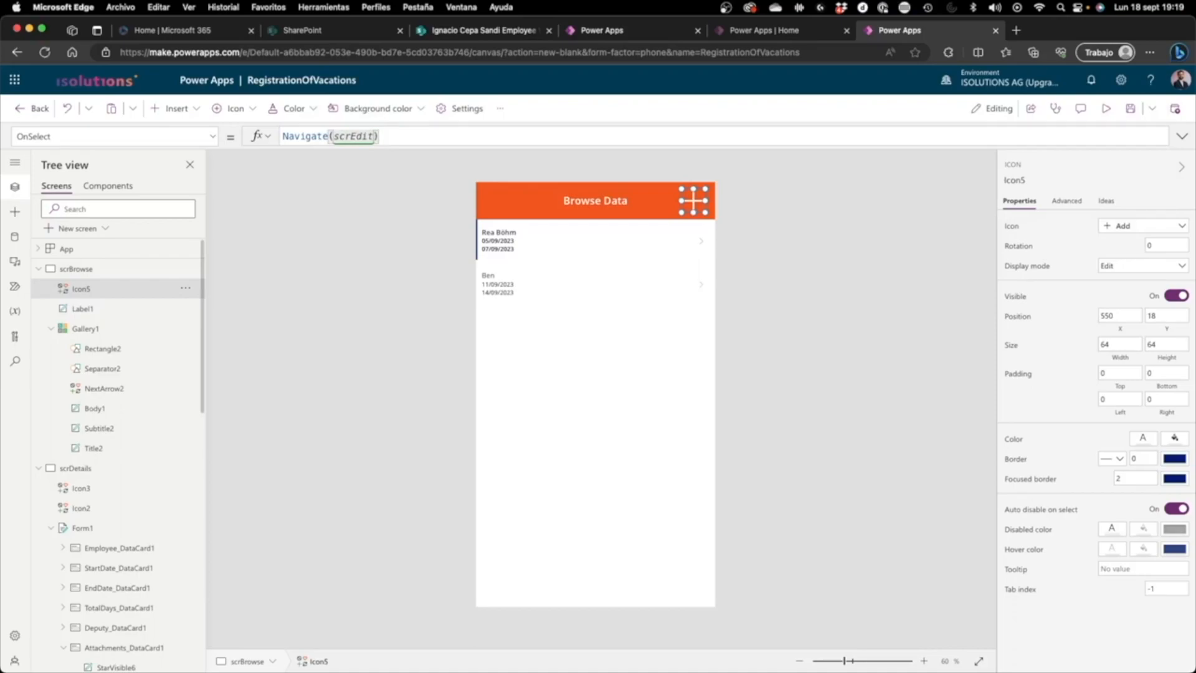
text(;NewForm(Form2))
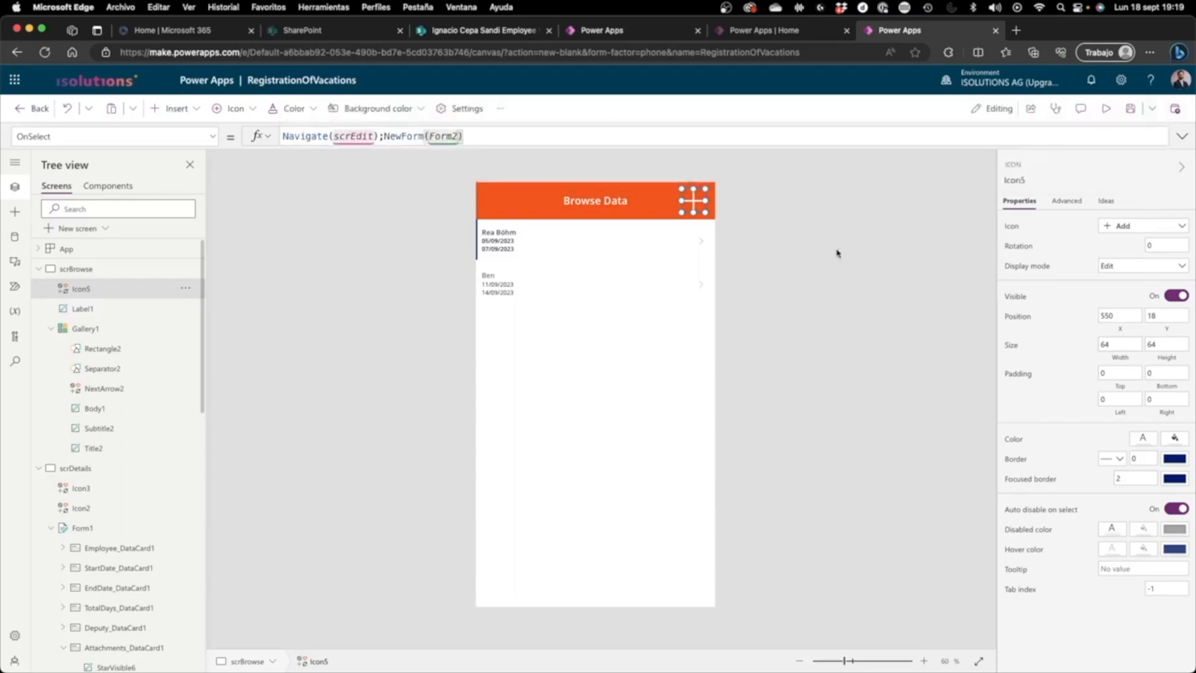
click(776, 260)
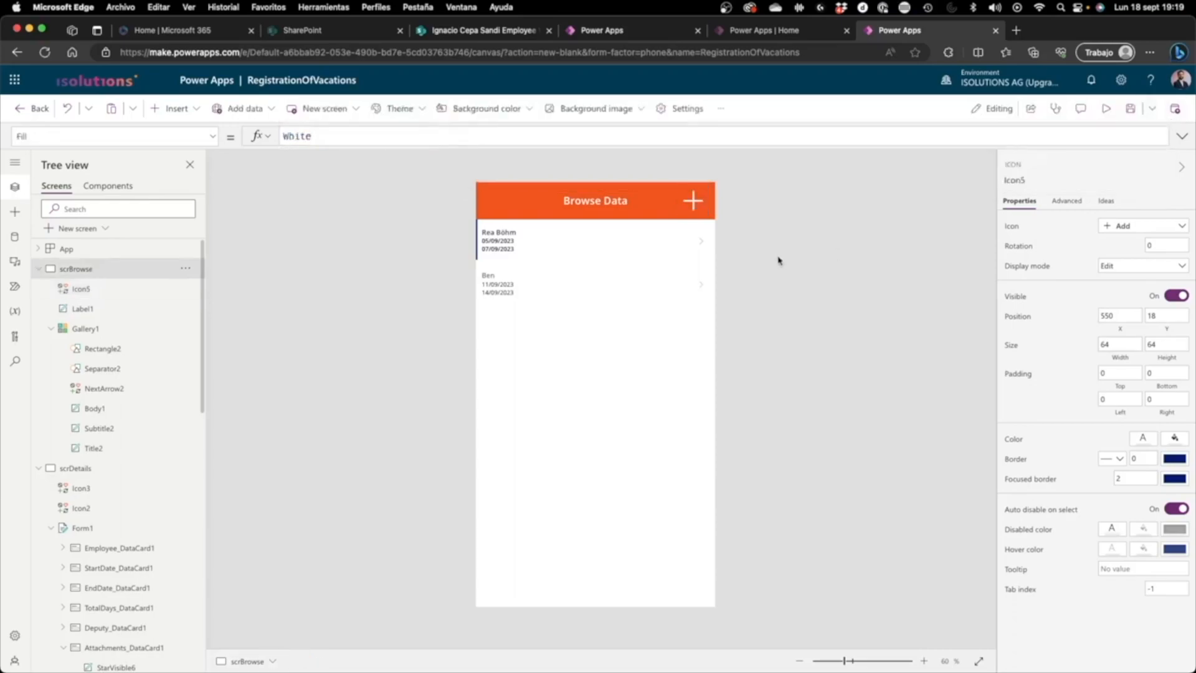
Step: Start a new entry in the preview with the employee's name, start date 25/09/2023 and end date 29/09/2023
click(1113, 108)
click(722, 124)
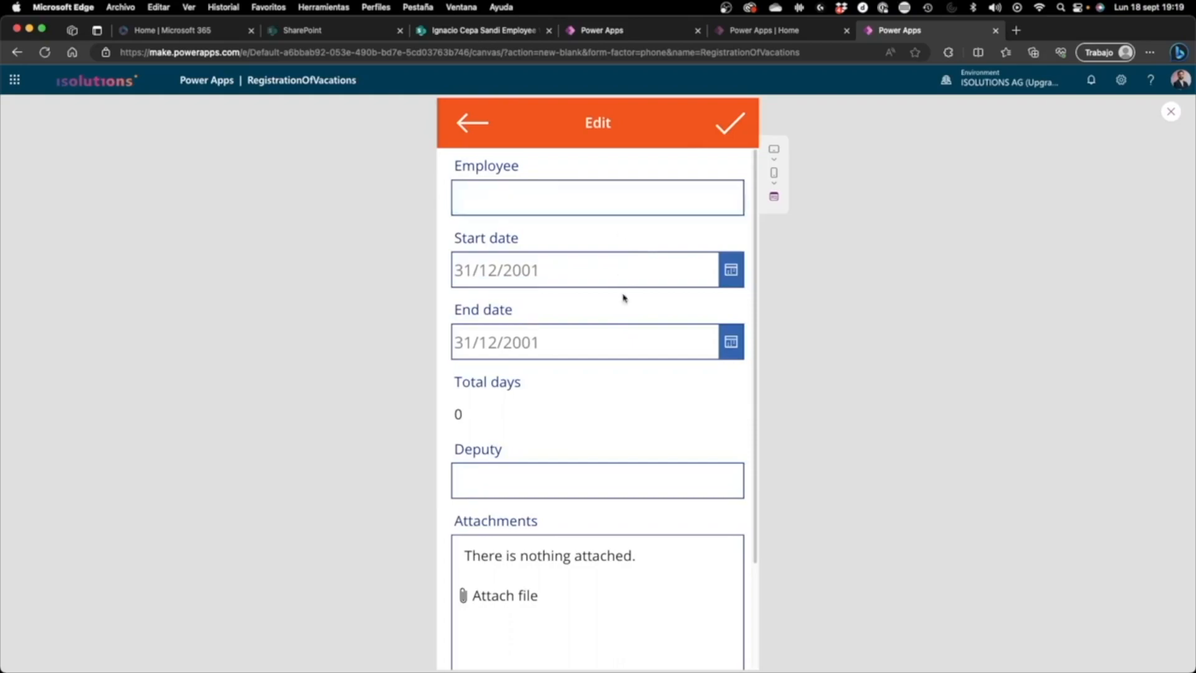
click(592, 208)
text(Karo)
click(718, 261)
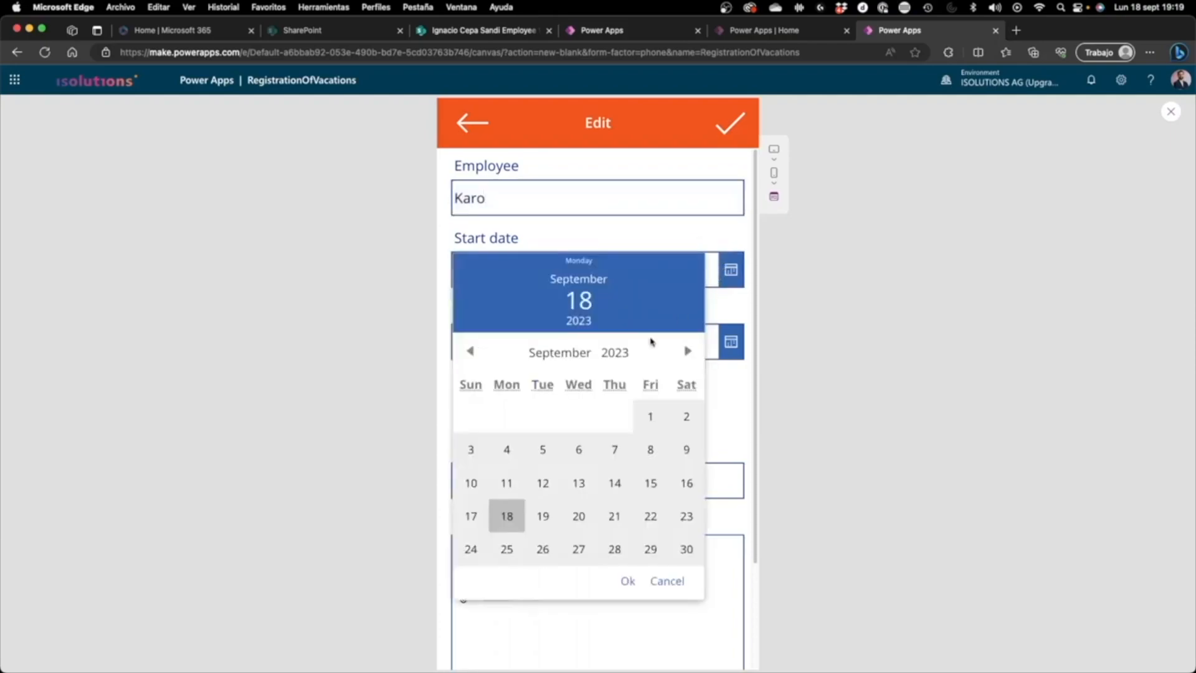
click(507, 548)
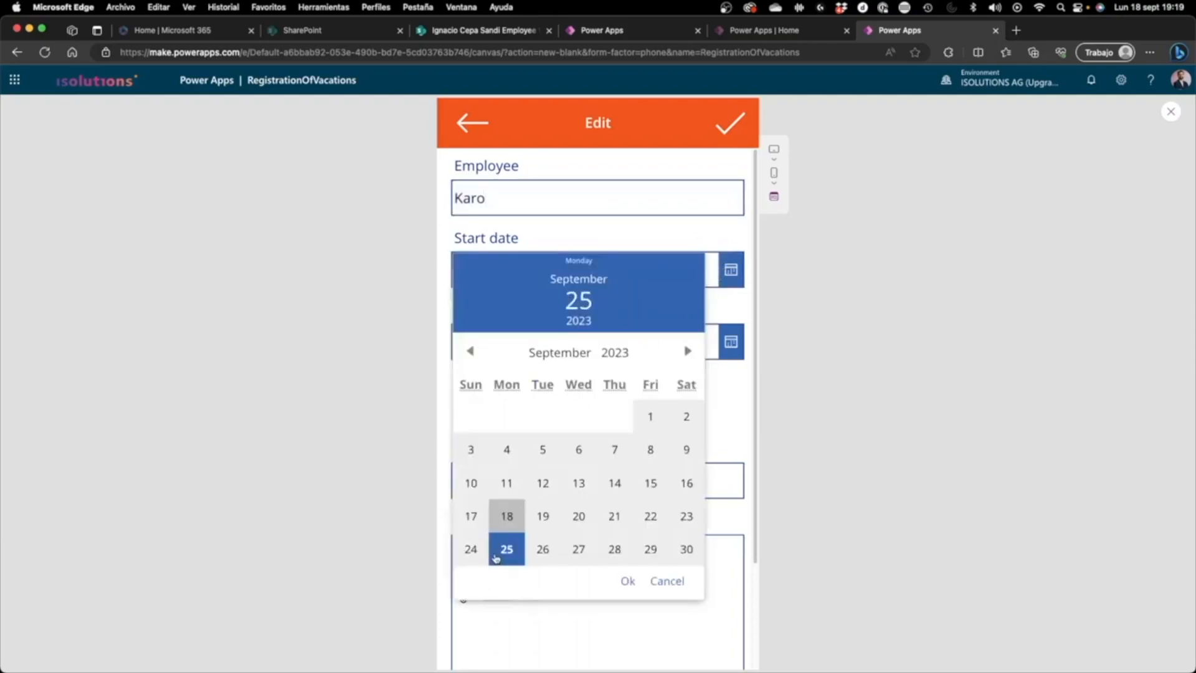
click(627, 580)
click(731, 341)
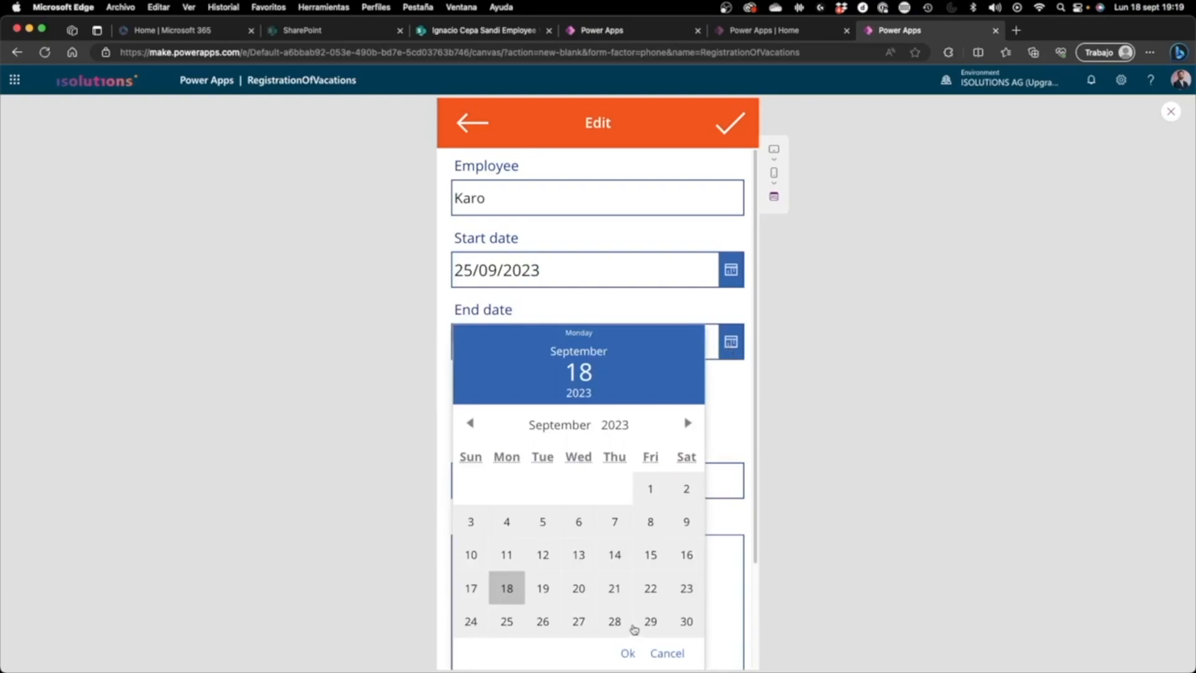
click(649, 622)
click(627, 652)
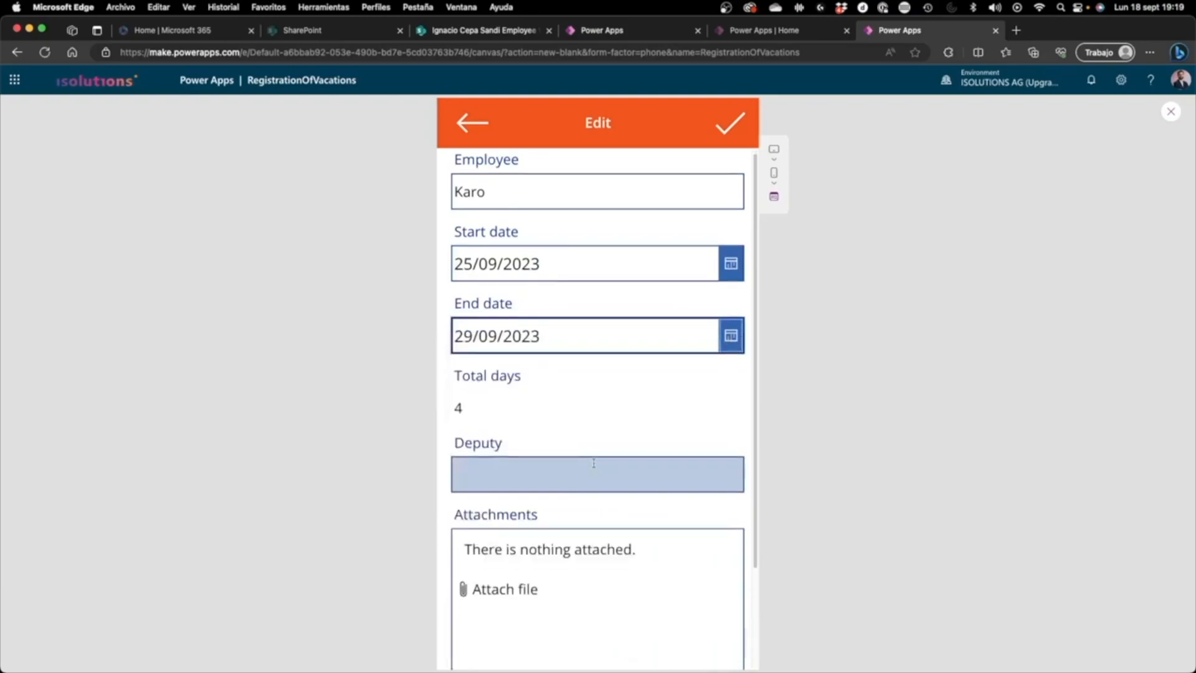
Step: Enter the deputy's name and submit the new entry, then check its details and close the preview
click(507, 468)
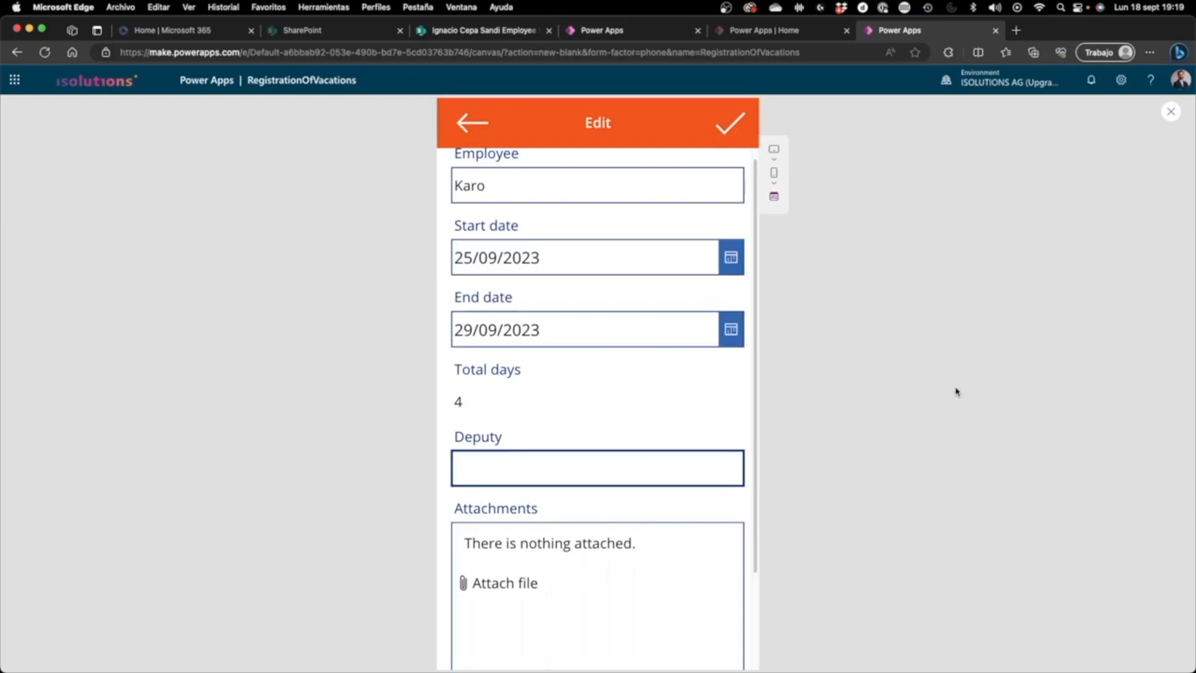
text(Magdalena)
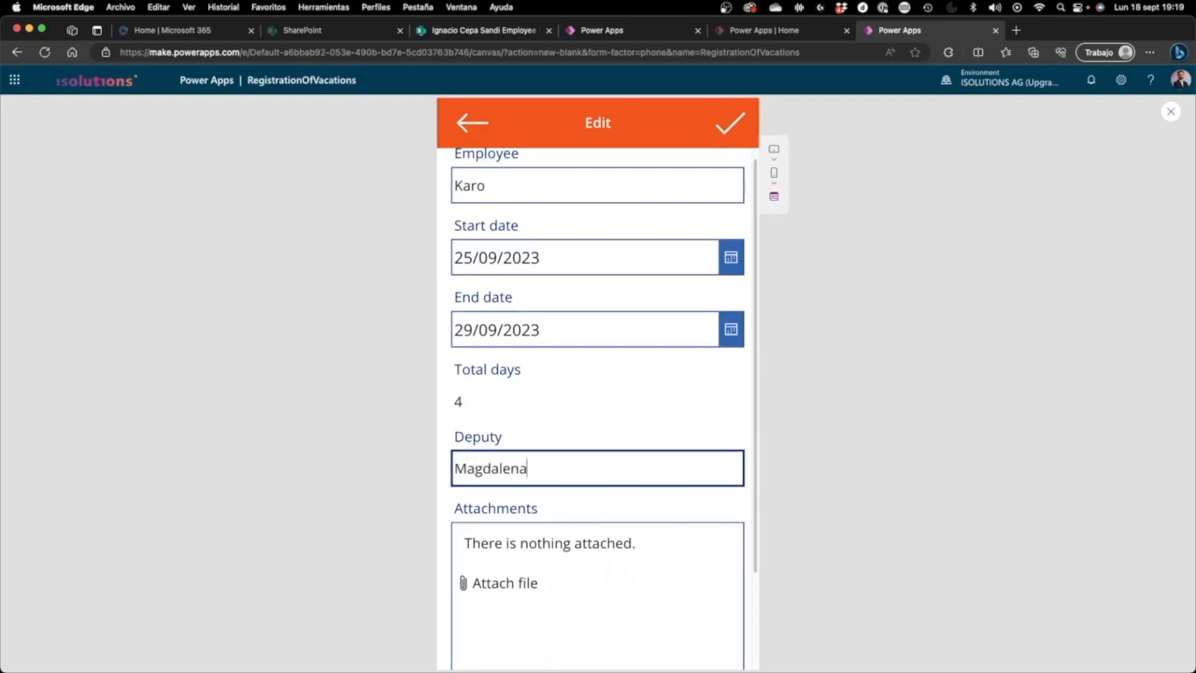
click(736, 123)
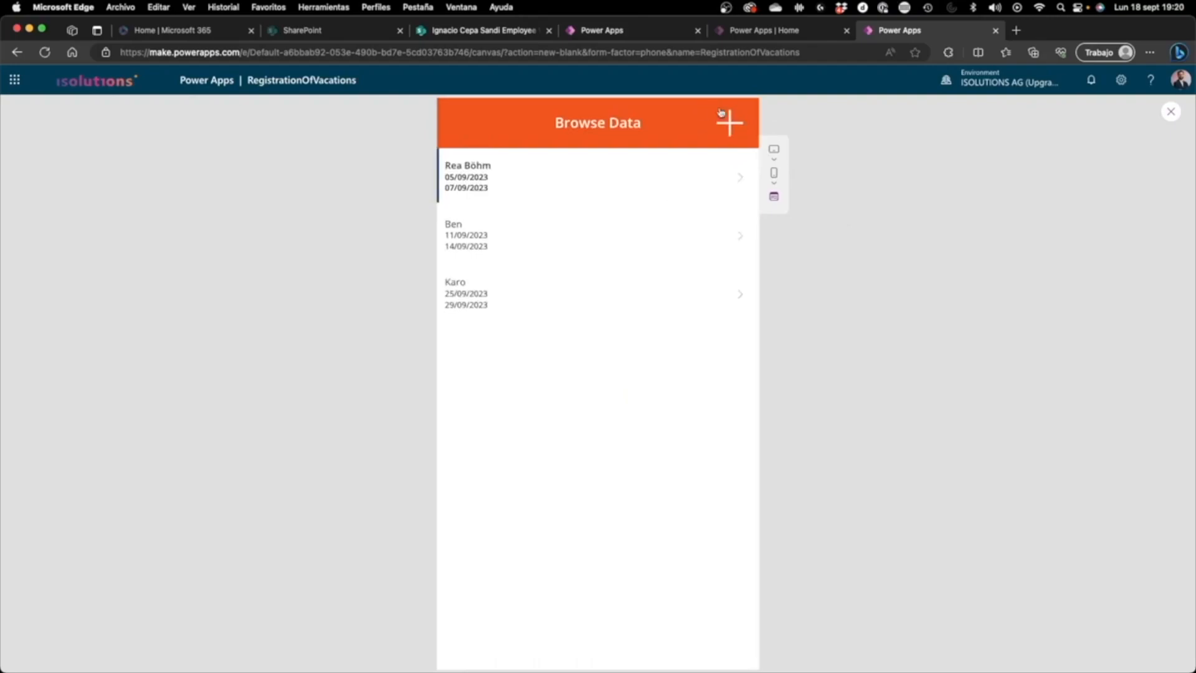
click(637, 295)
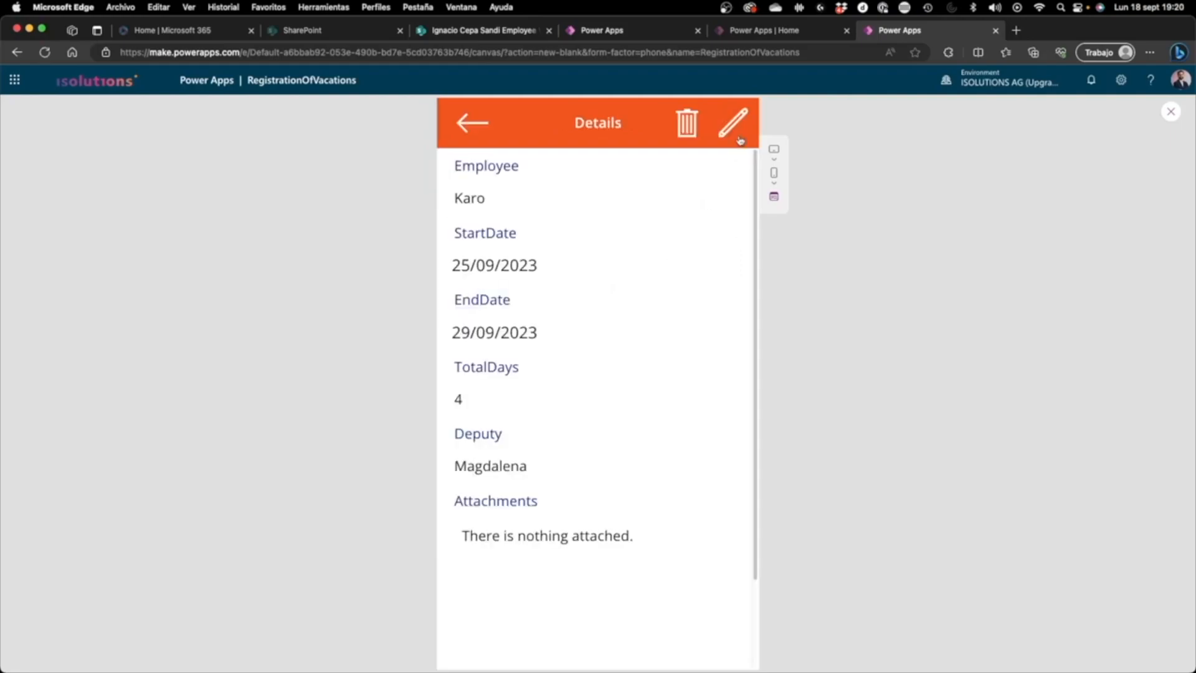
key(Escape)
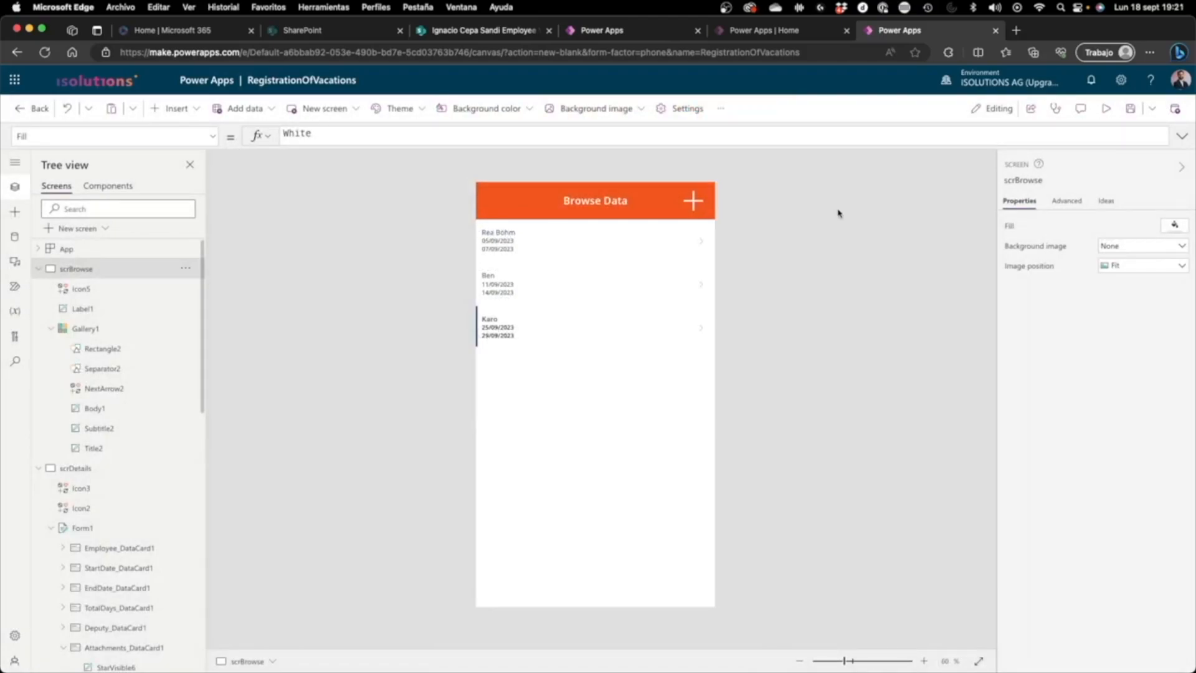
Step: Save the app and leave the editor for the apps list
click(1130, 108)
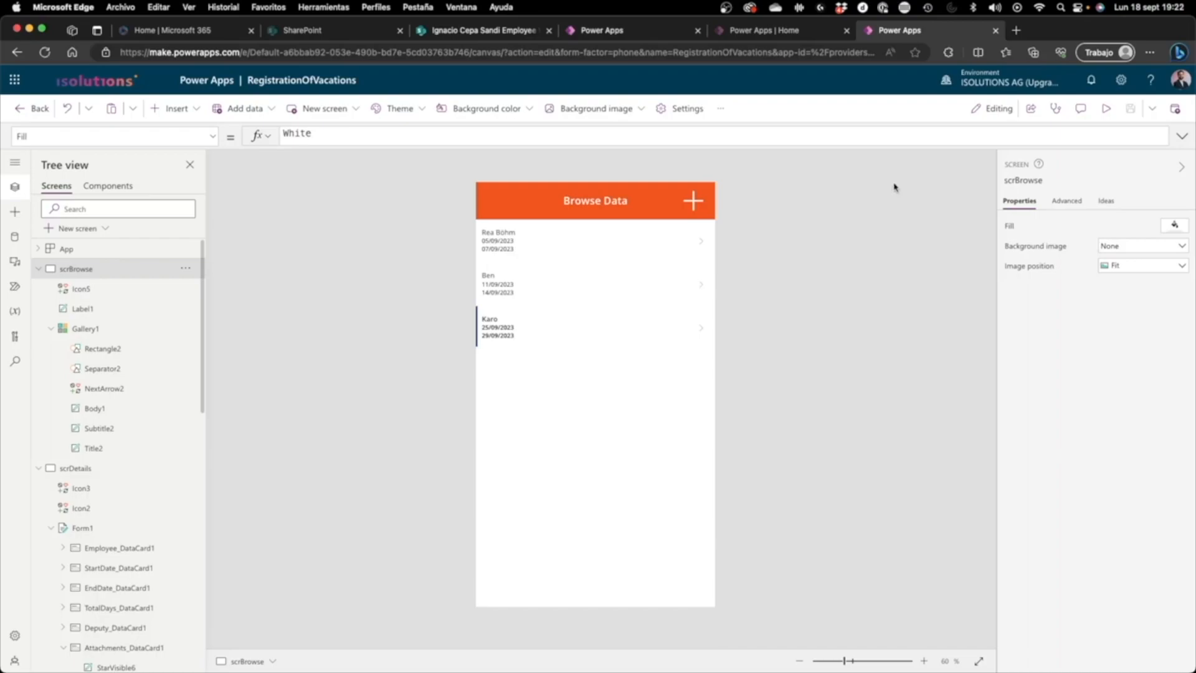
click(44, 111)
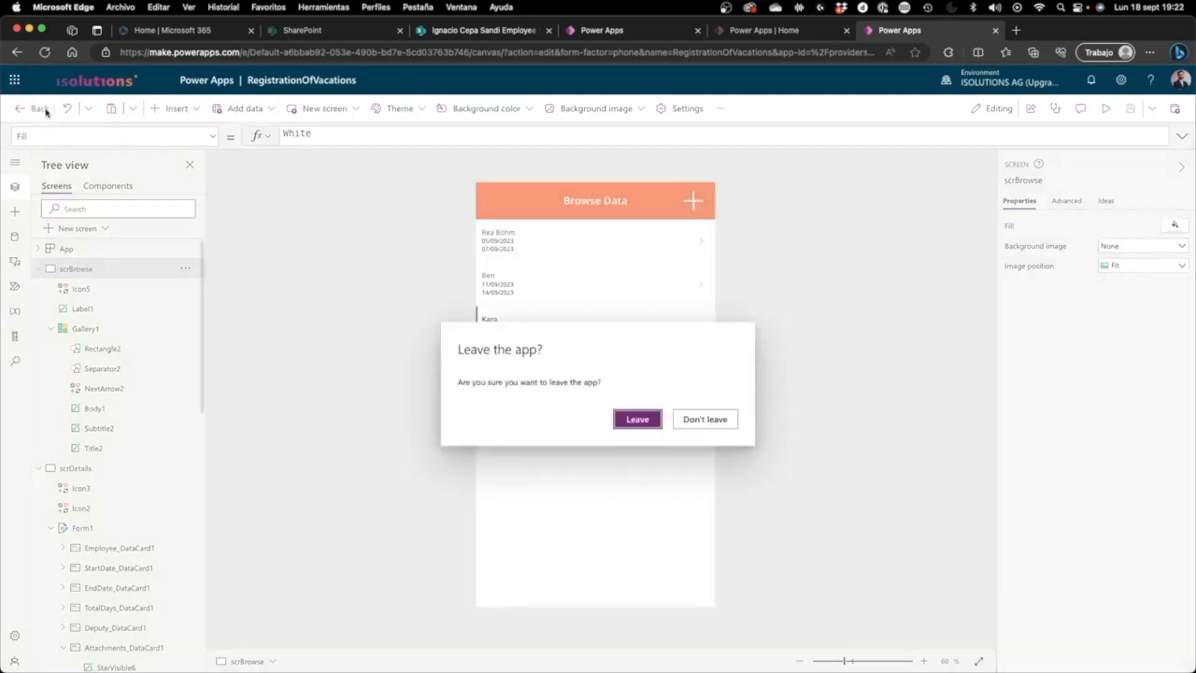
click(651, 424)
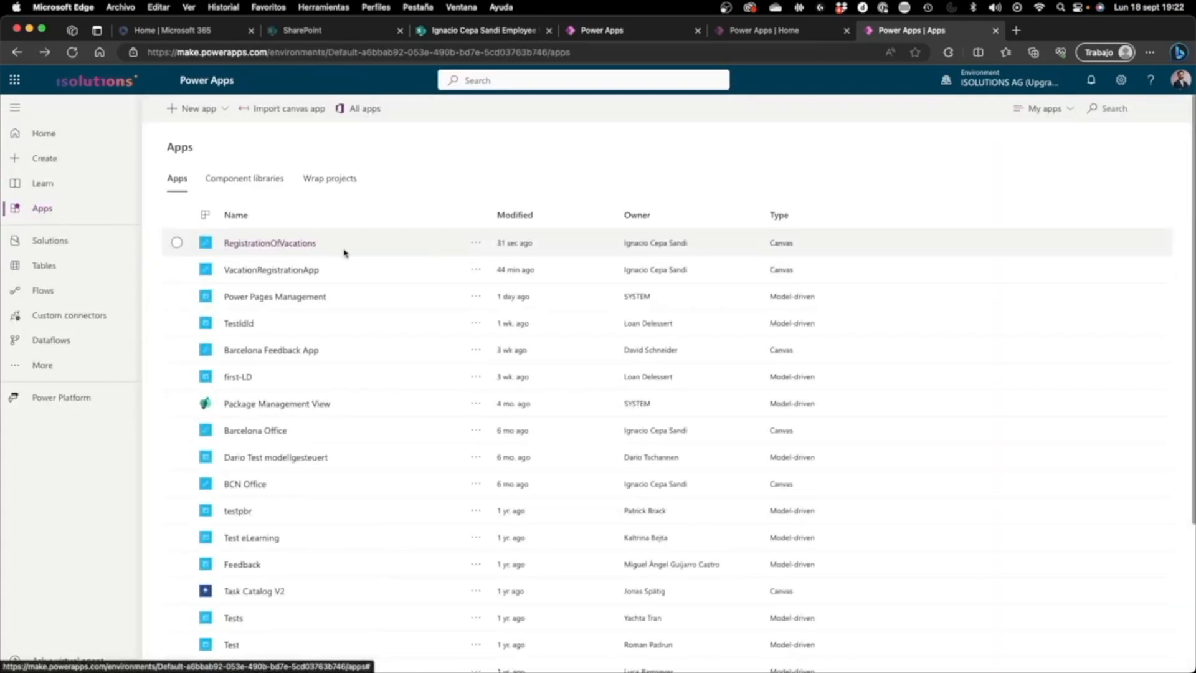
Step: Share the RegistrationOfVacations app with a colleague as a regular user, keeping the email invitation enabled
click(479, 243)
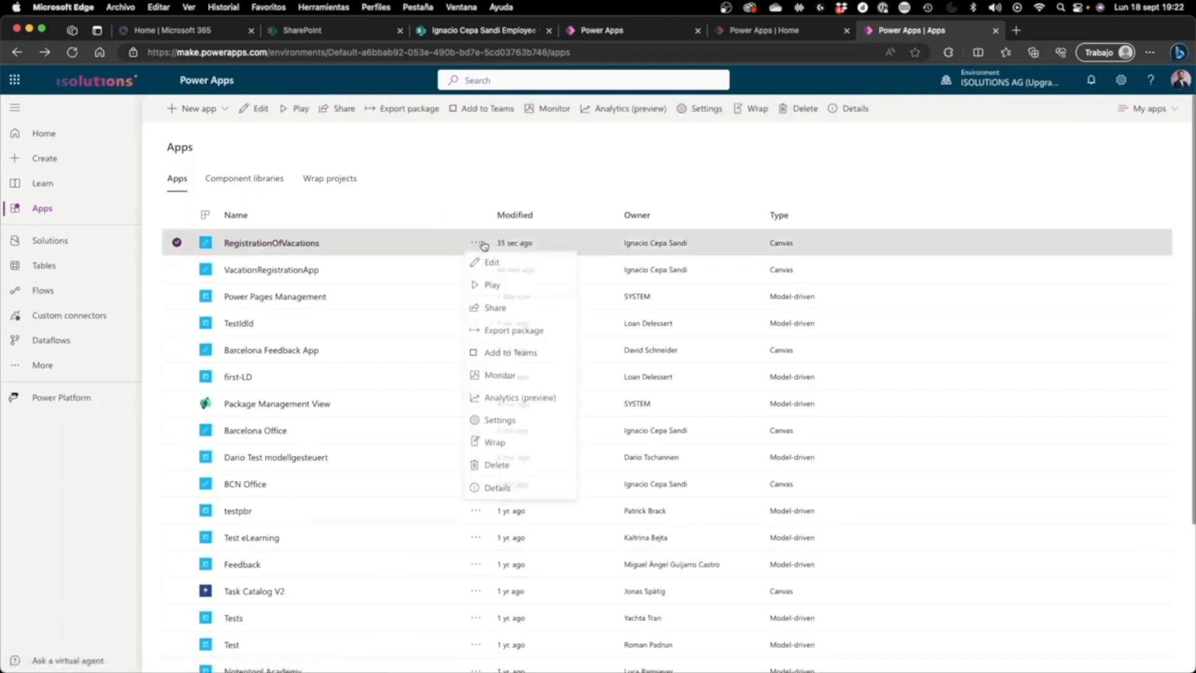
click(508, 310)
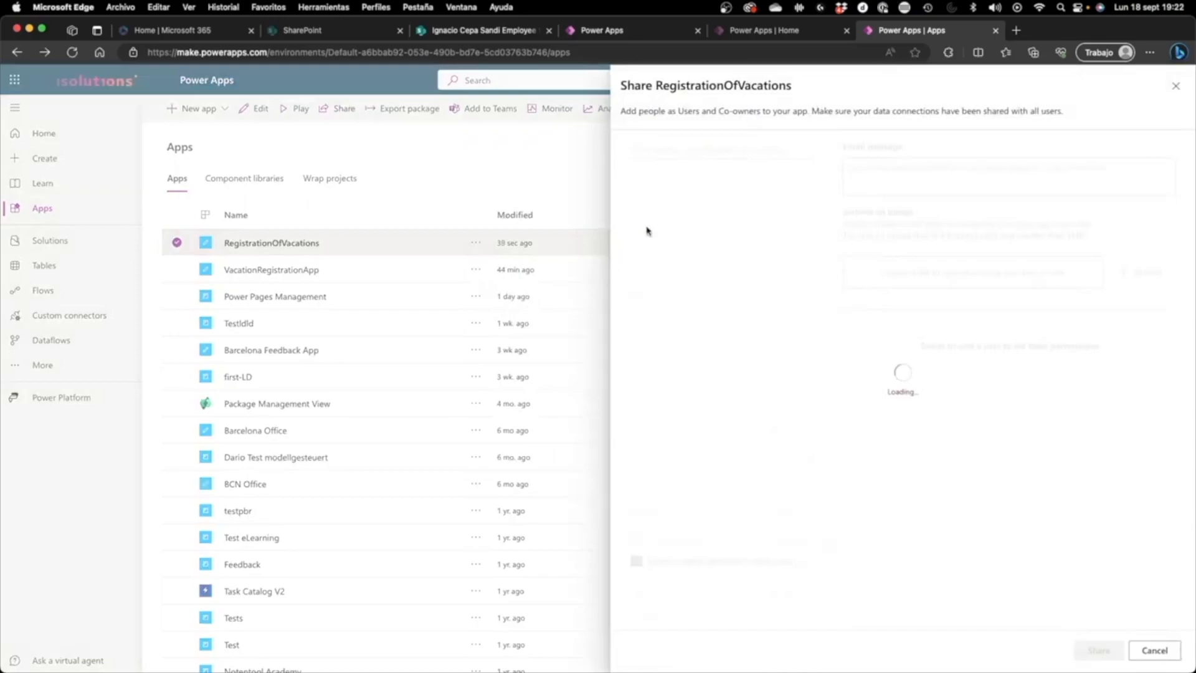
click(717, 152)
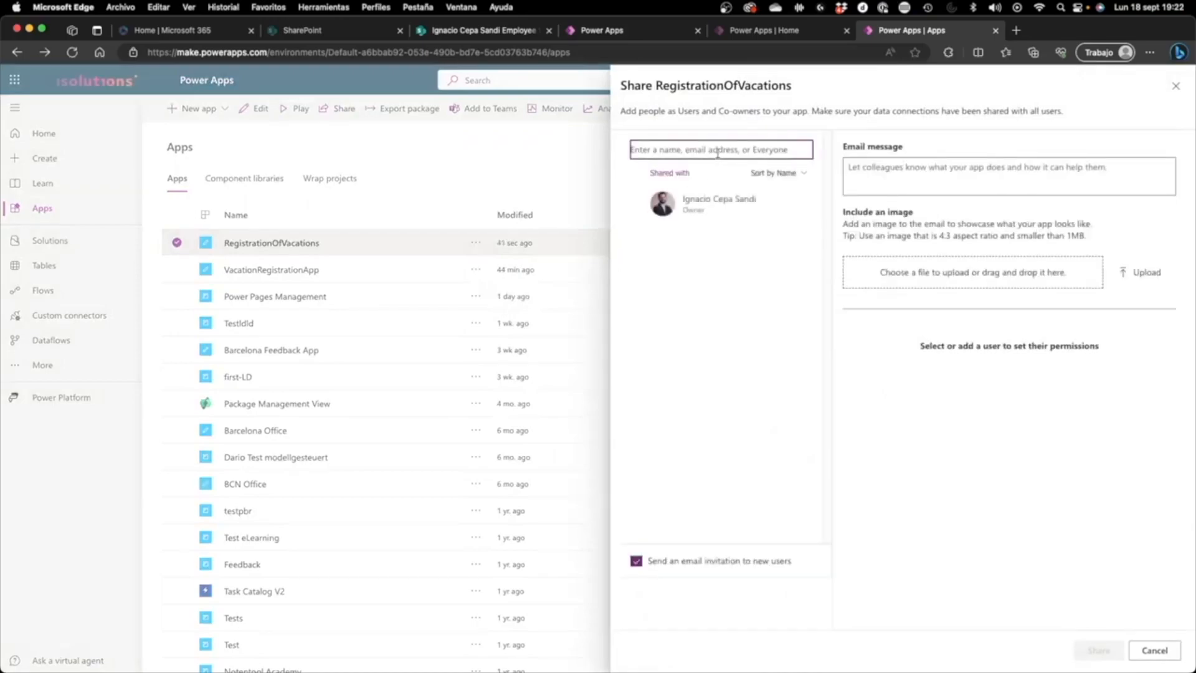
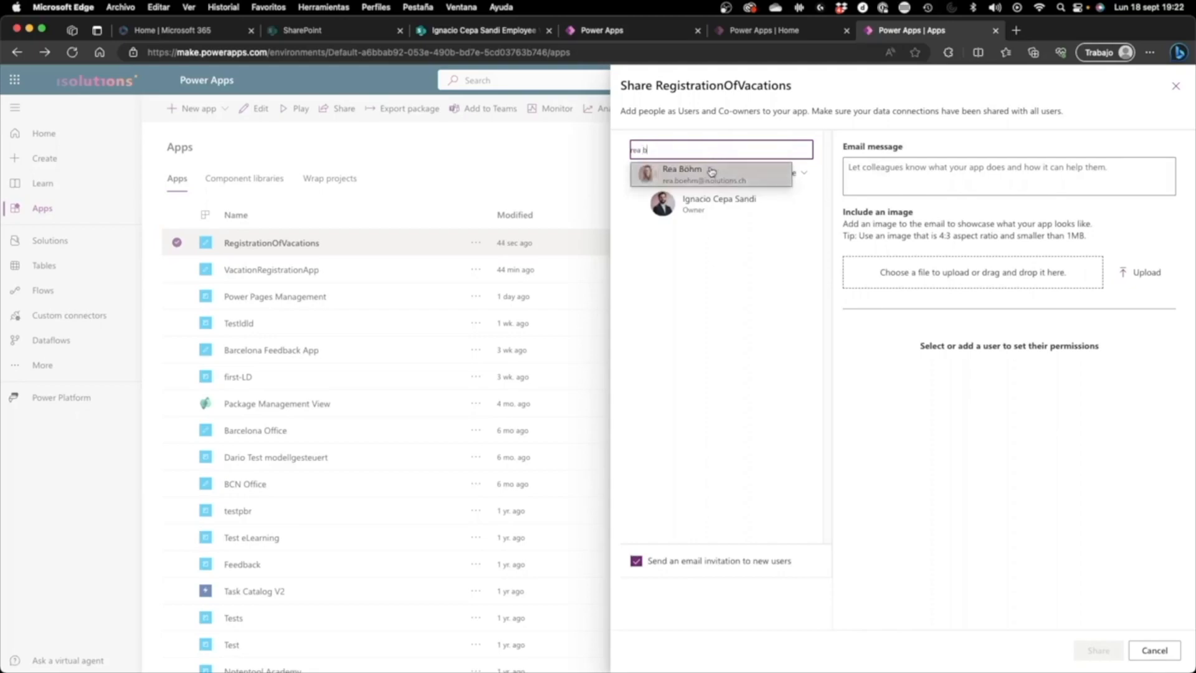
click(714, 170)
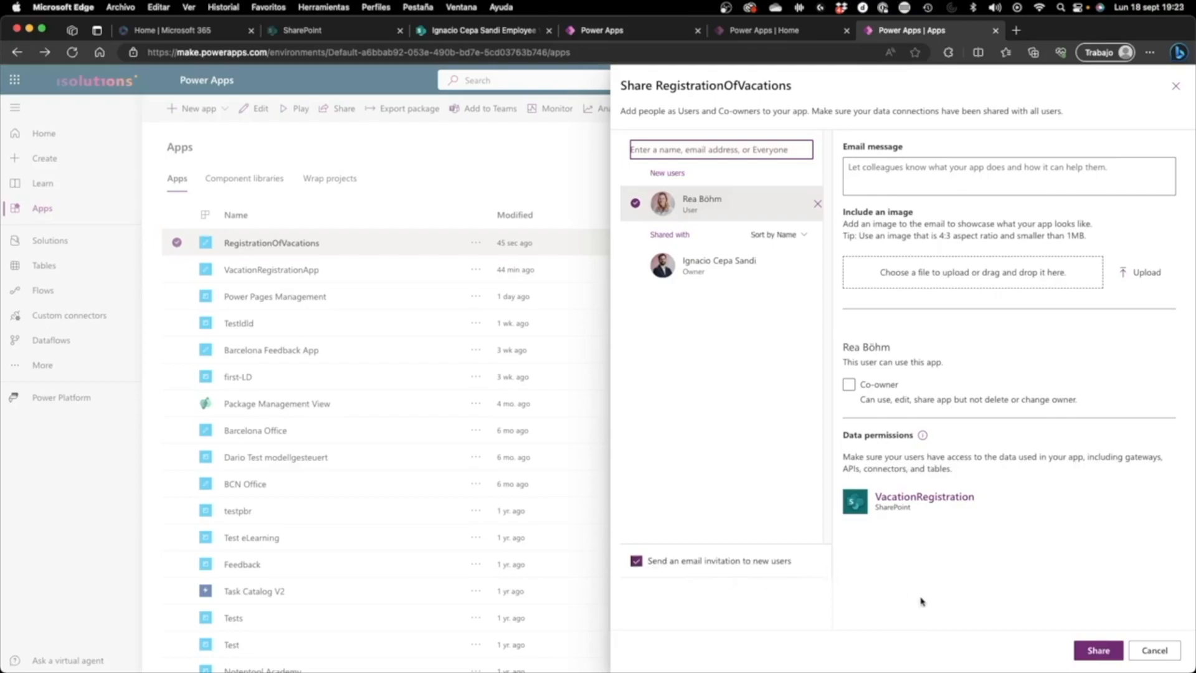
click(1112, 651)
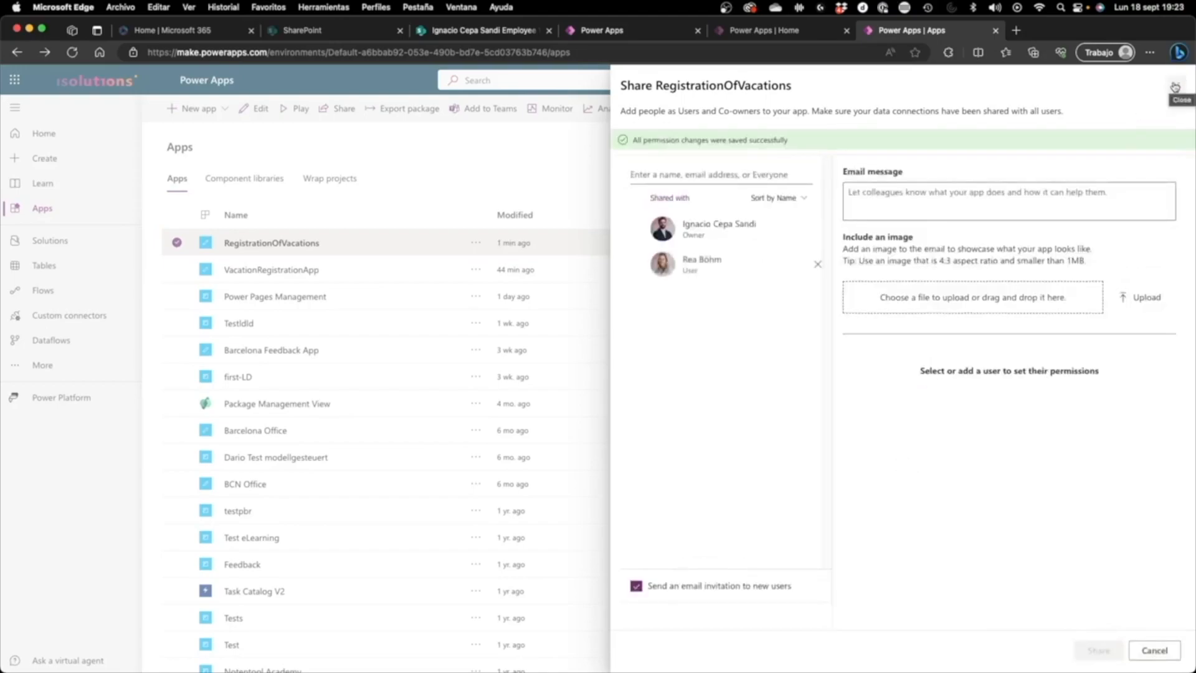
click(1174, 87)
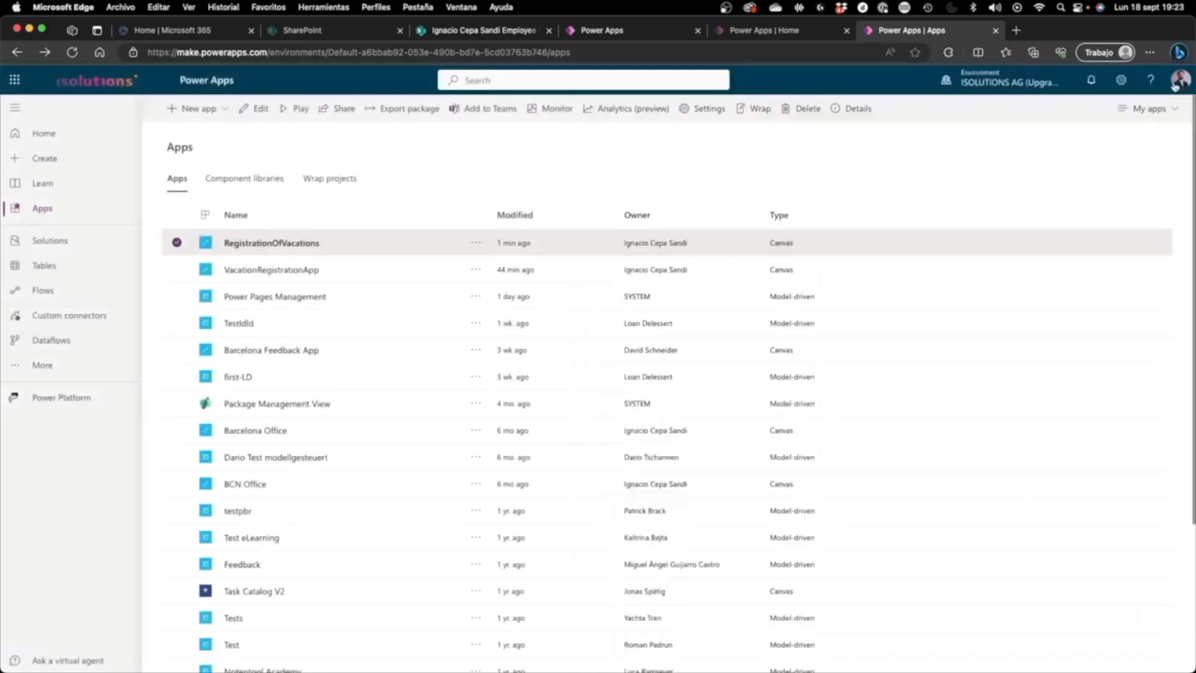
Step: Play the RegistrationOfVacations app from the apps list
click(790, 39)
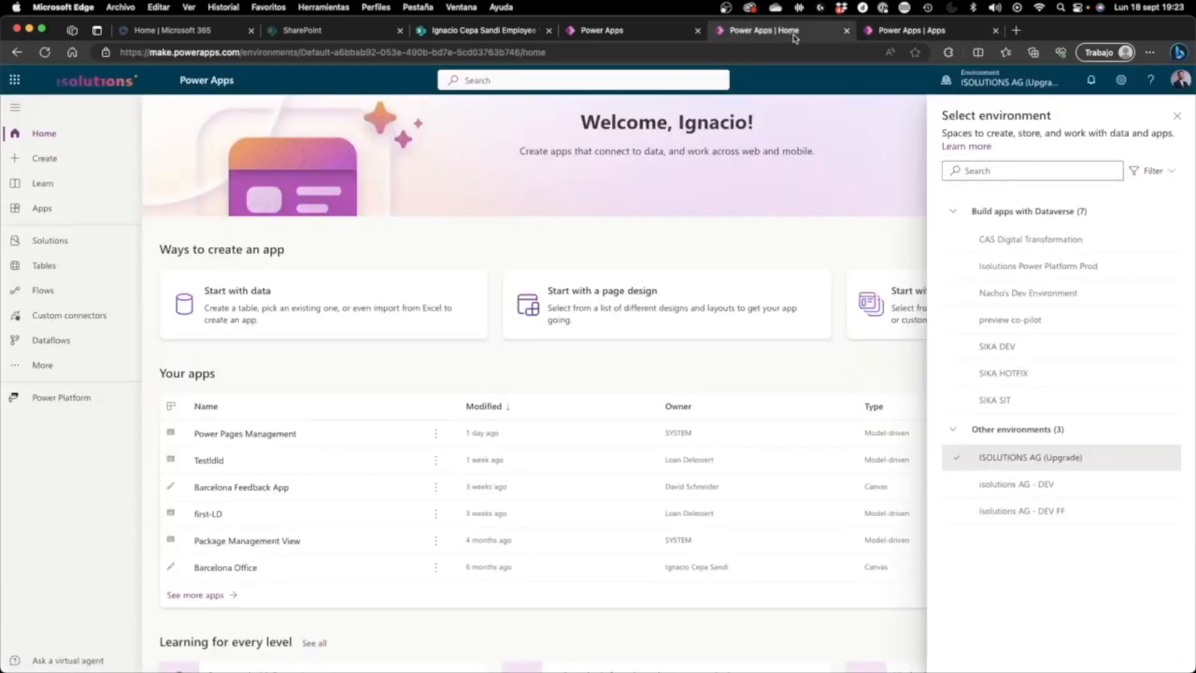
click(913, 32)
click(477, 250)
click(489, 283)
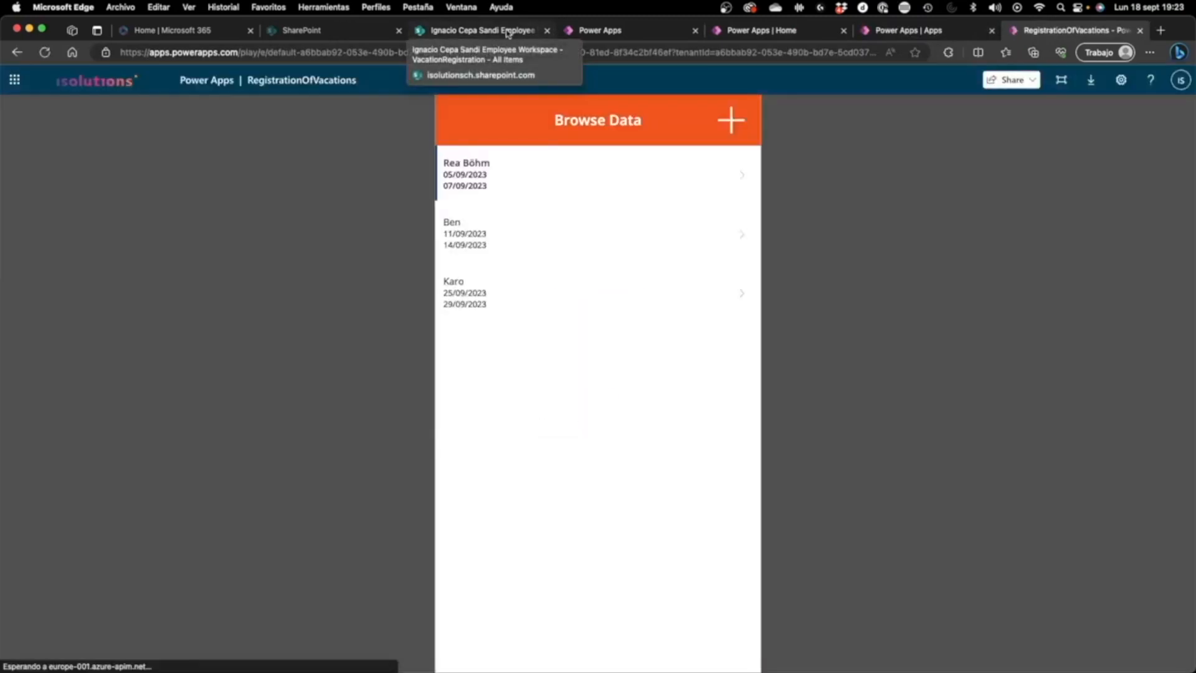
Step: In SharePoint, select the colleague for site access on the VacationRegistration list's site, then return to the running Power Apps app
click(454, 30)
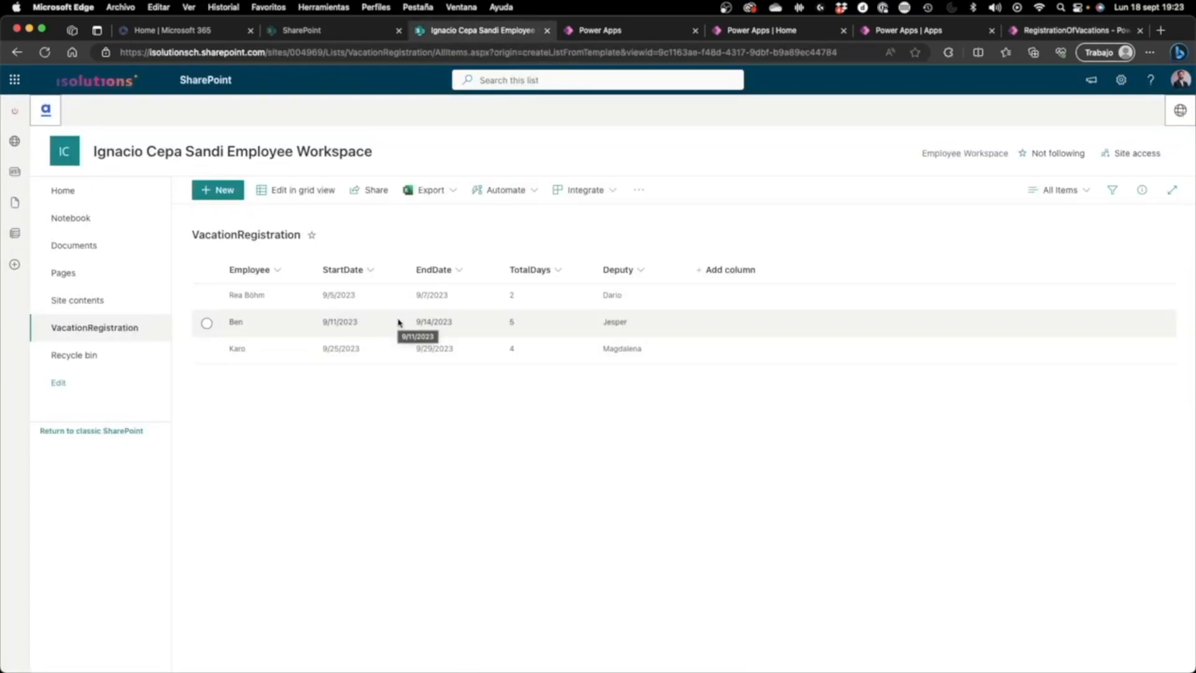
click(1114, 92)
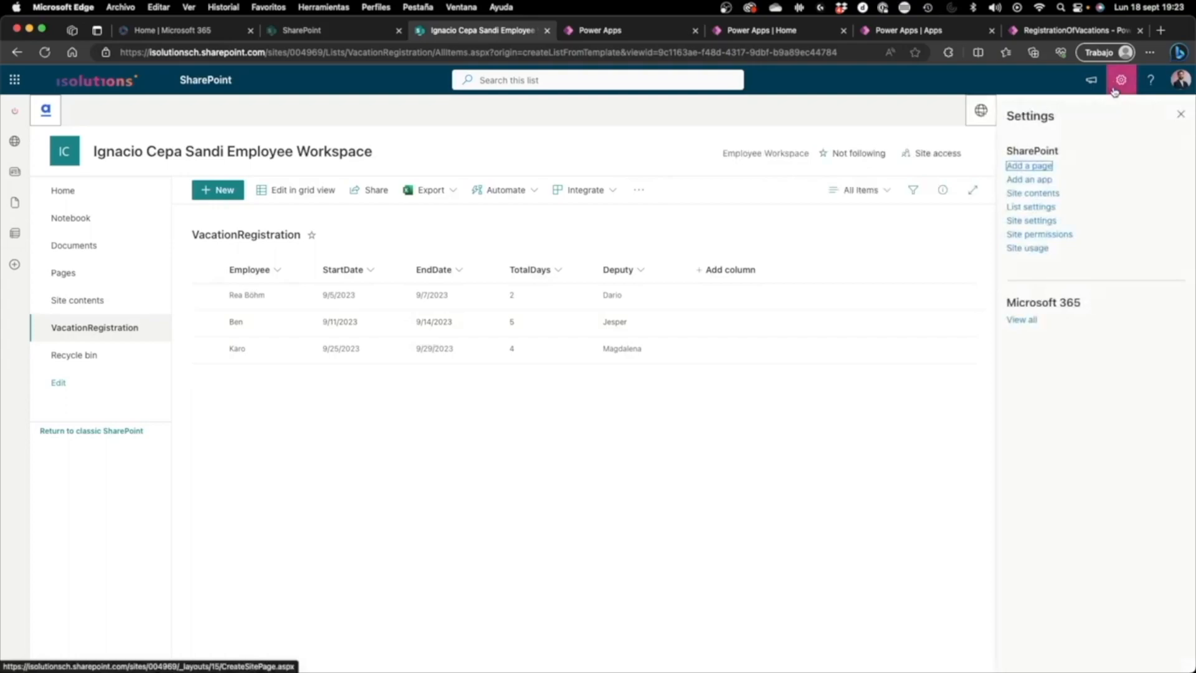
click(1046, 234)
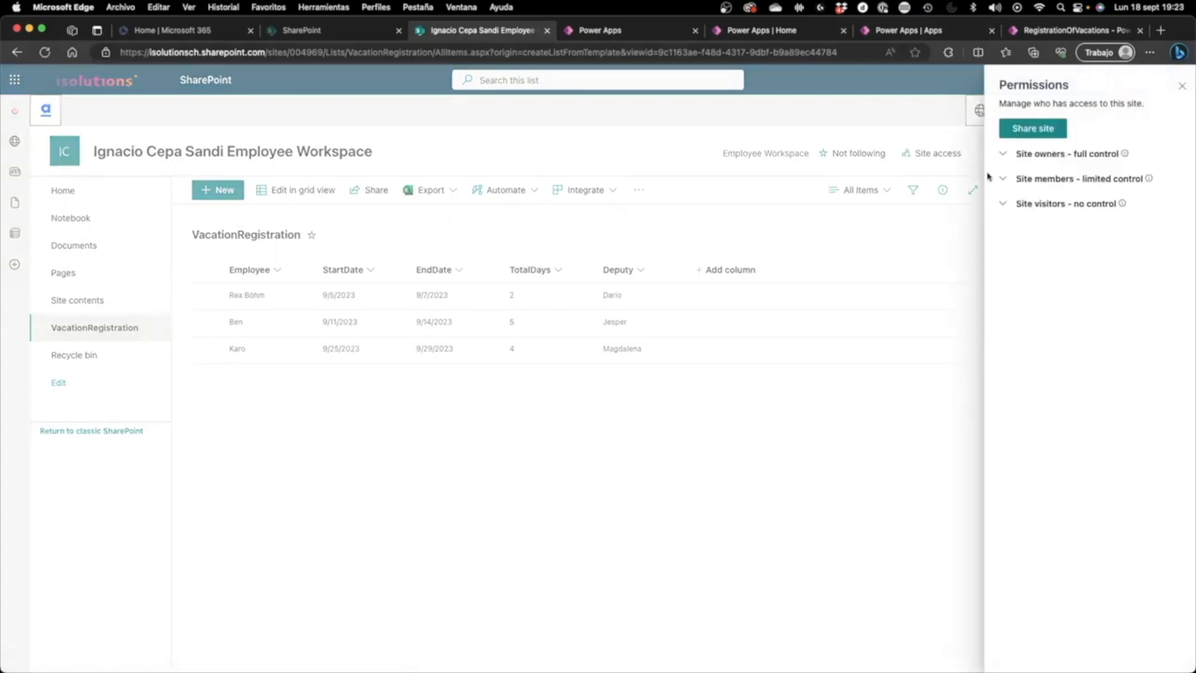
click(1027, 128)
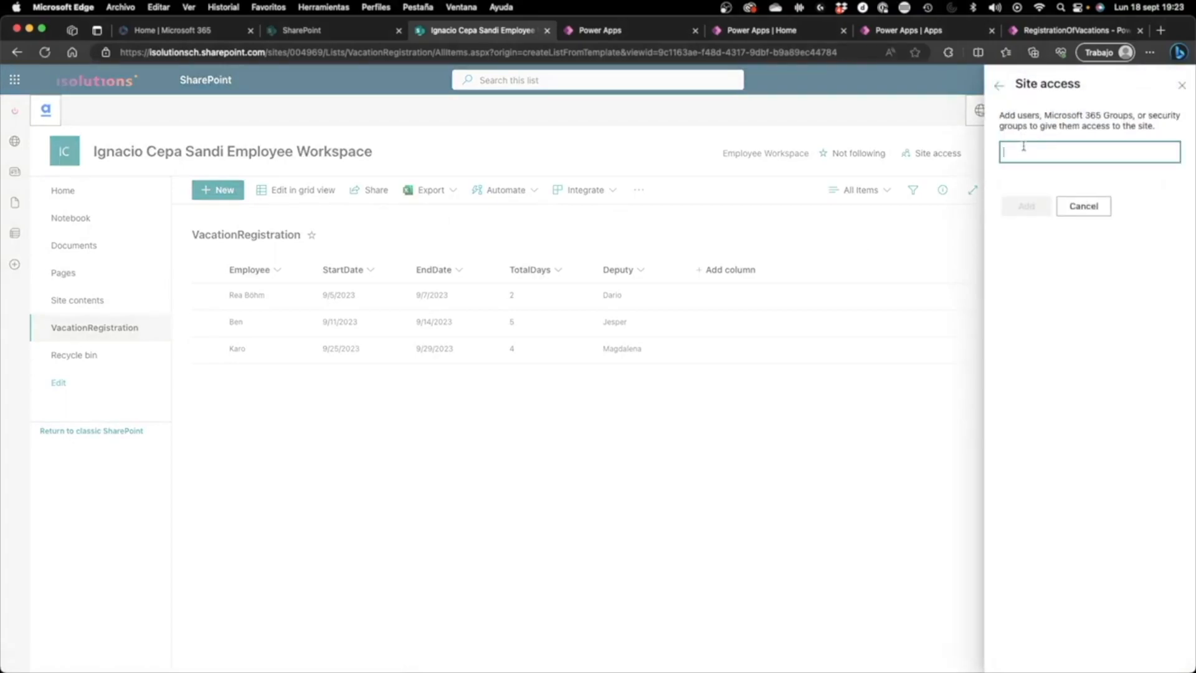
text(rea)
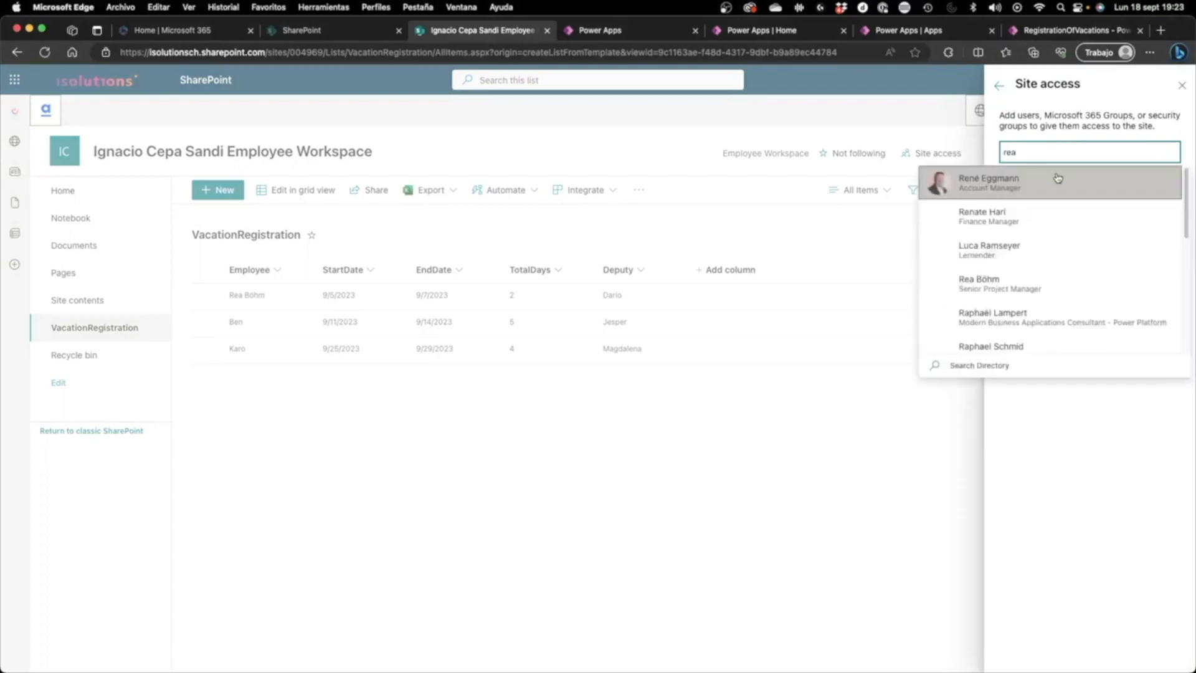
click(1008, 285)
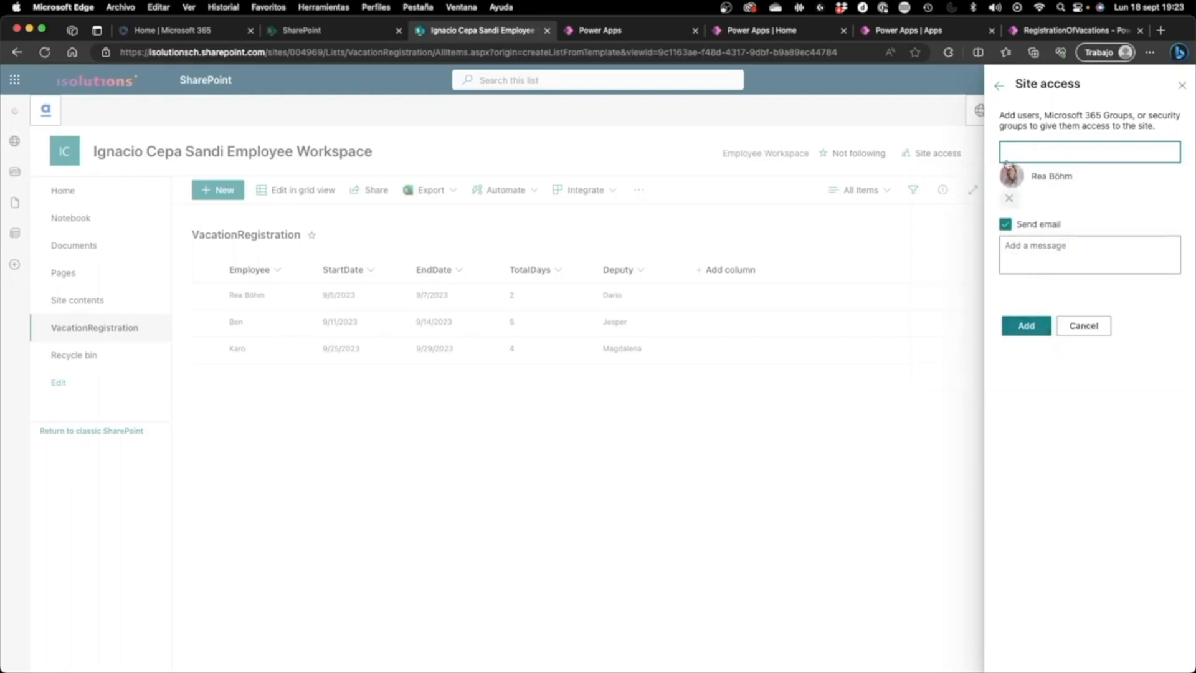
click(1052, 32)
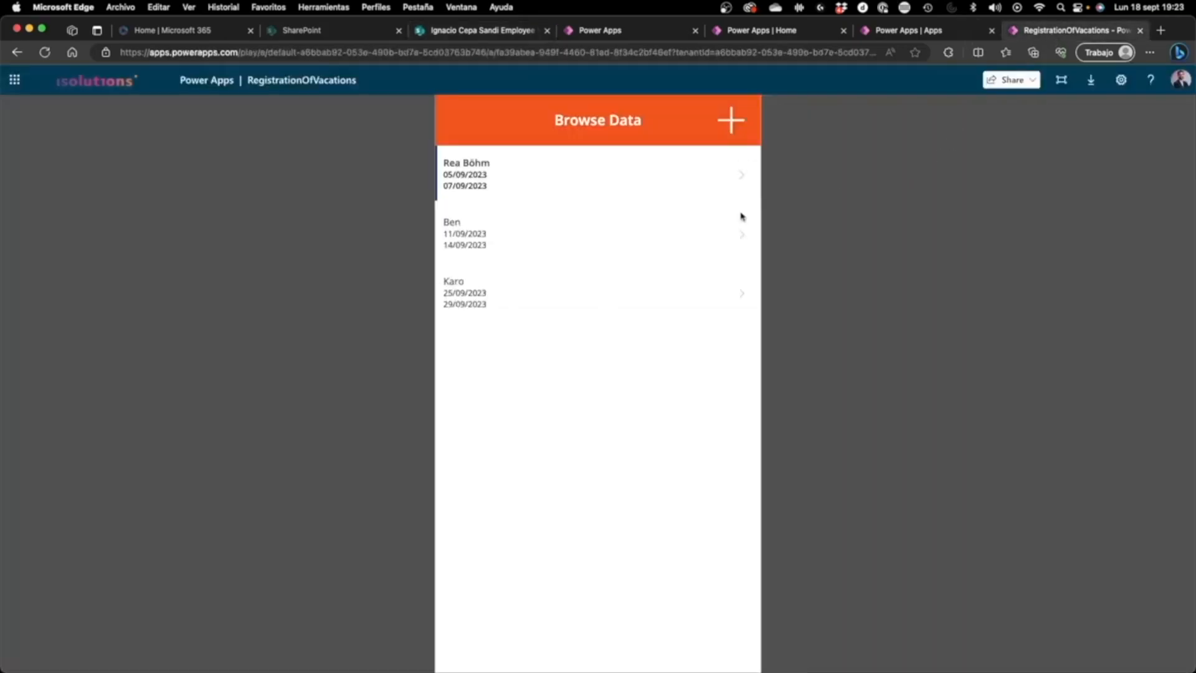